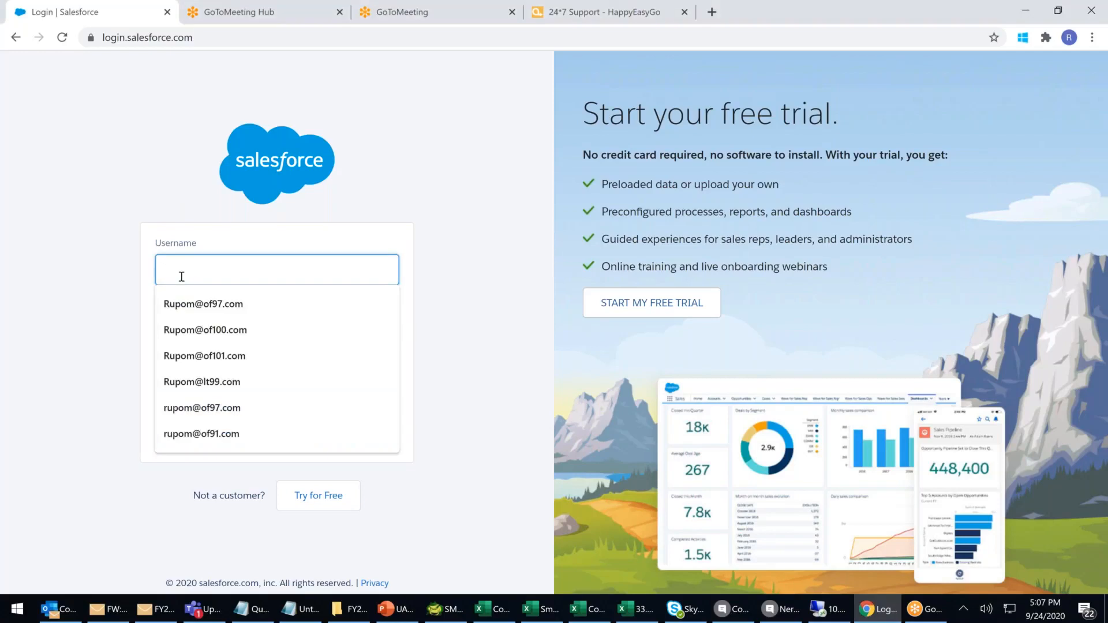
Sign in to Salesforce with the saved username and the account password.
text(@of)
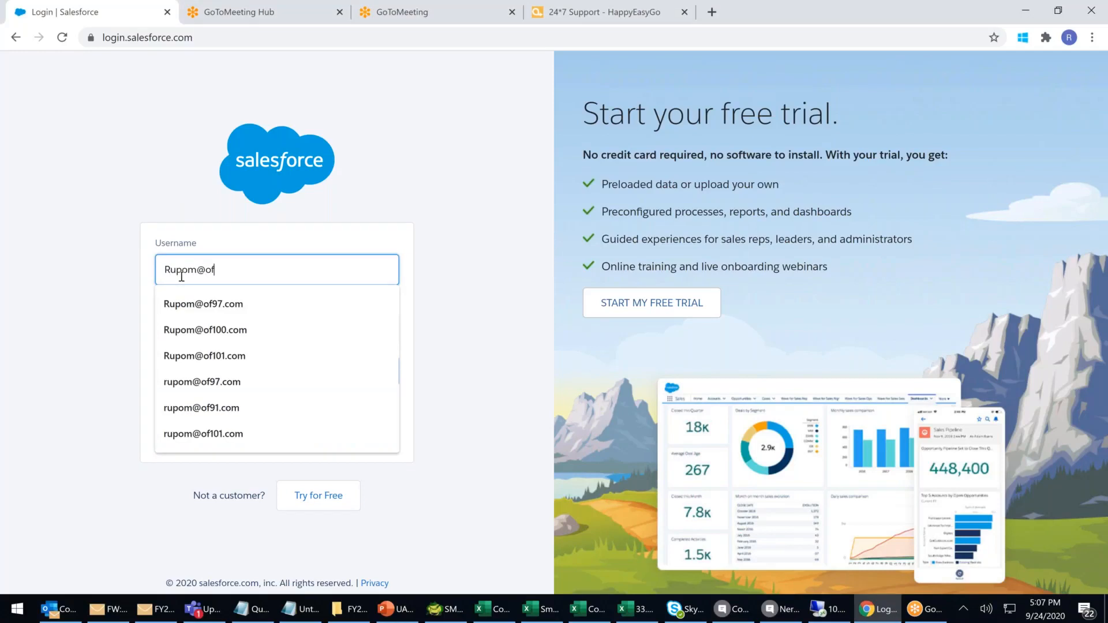
text(101.com)
key(Tab)
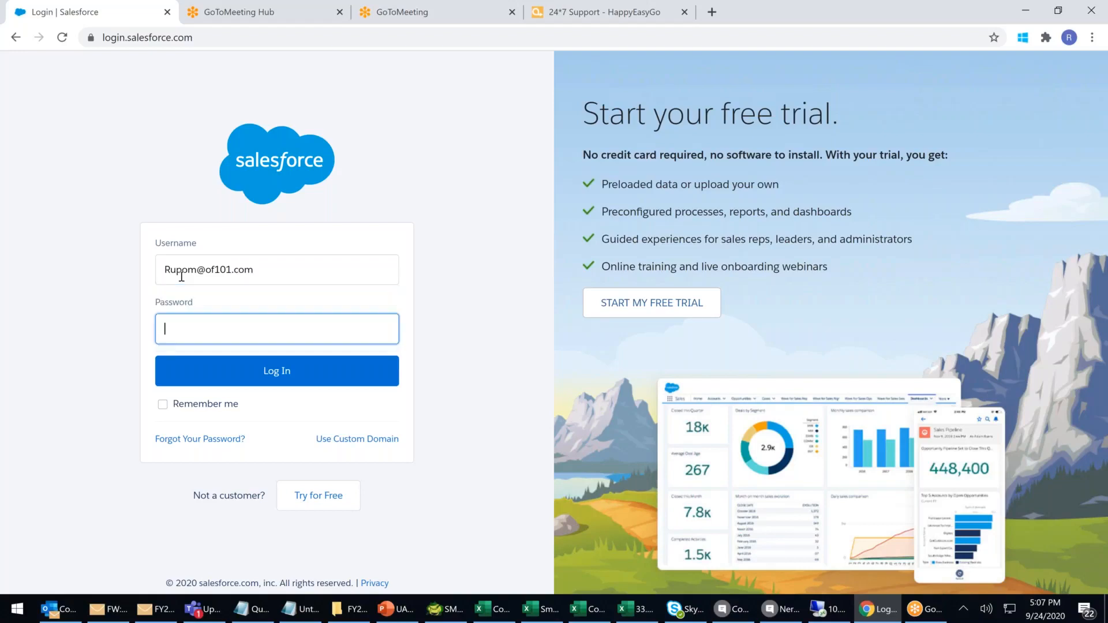
text(********)
key(Return)
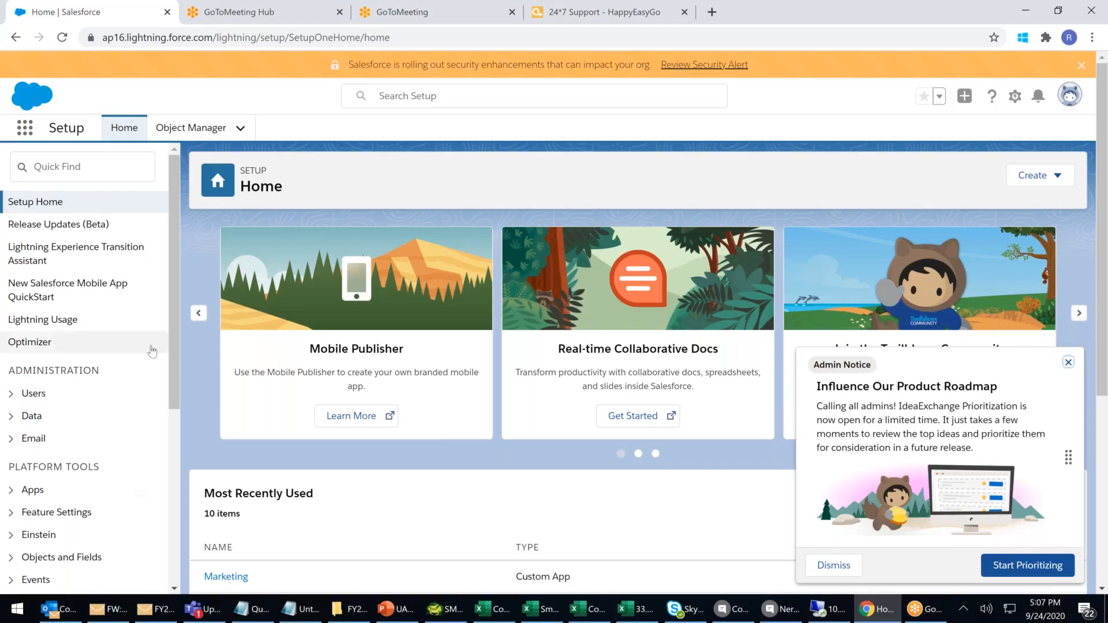
Open App Manager under Platform Tools > Apps in the Setup sidebar.
scroll(154, 342, down, 1)
scroll(155, 342, down, 1)
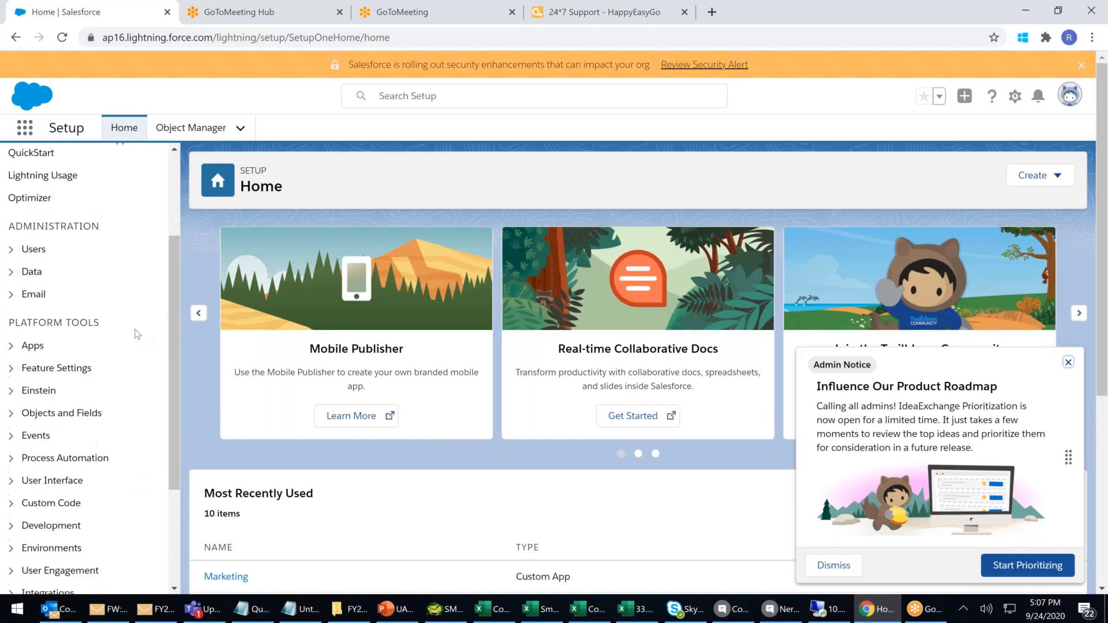
click(9, 346)
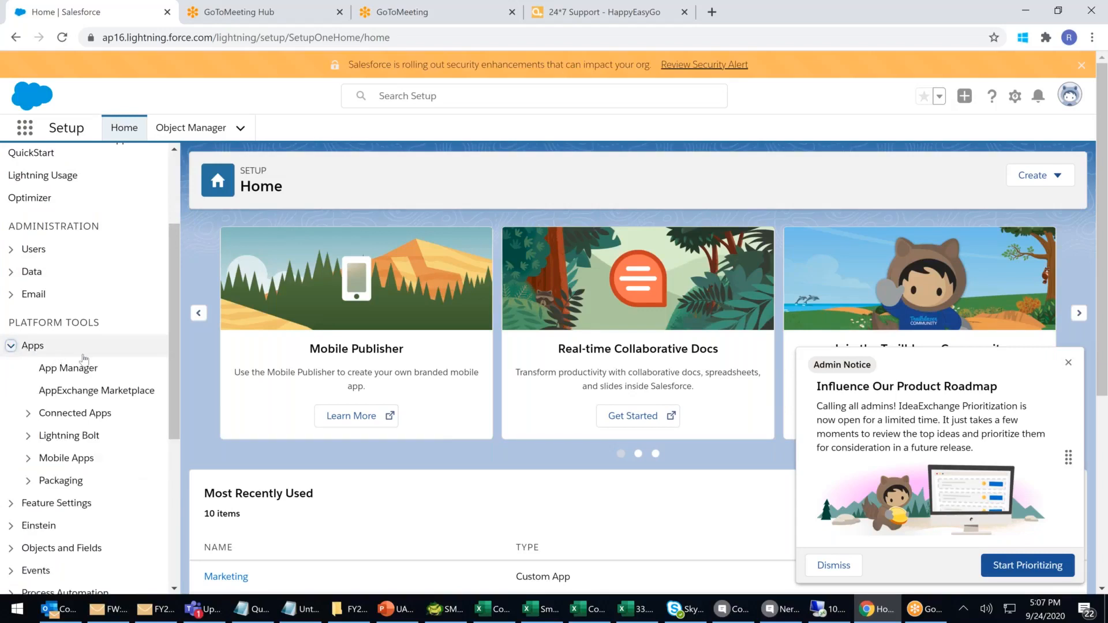
click(79, 370)
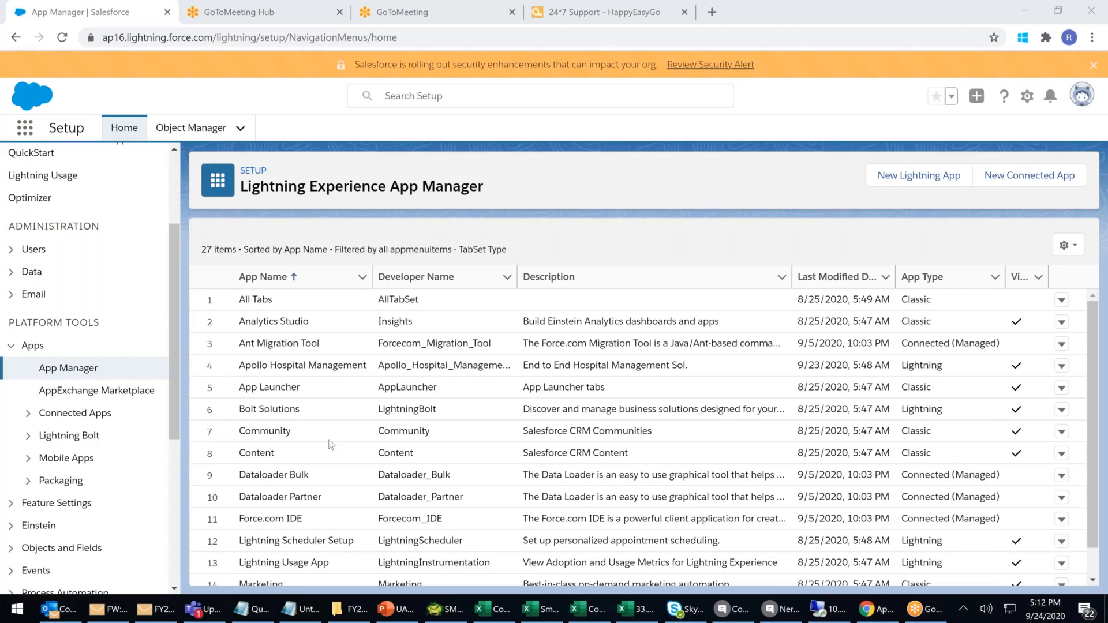
Open Object Manager from the Objects and Fields section of Setup.
click(11, 504)
scroll(13, 507, down, 3)
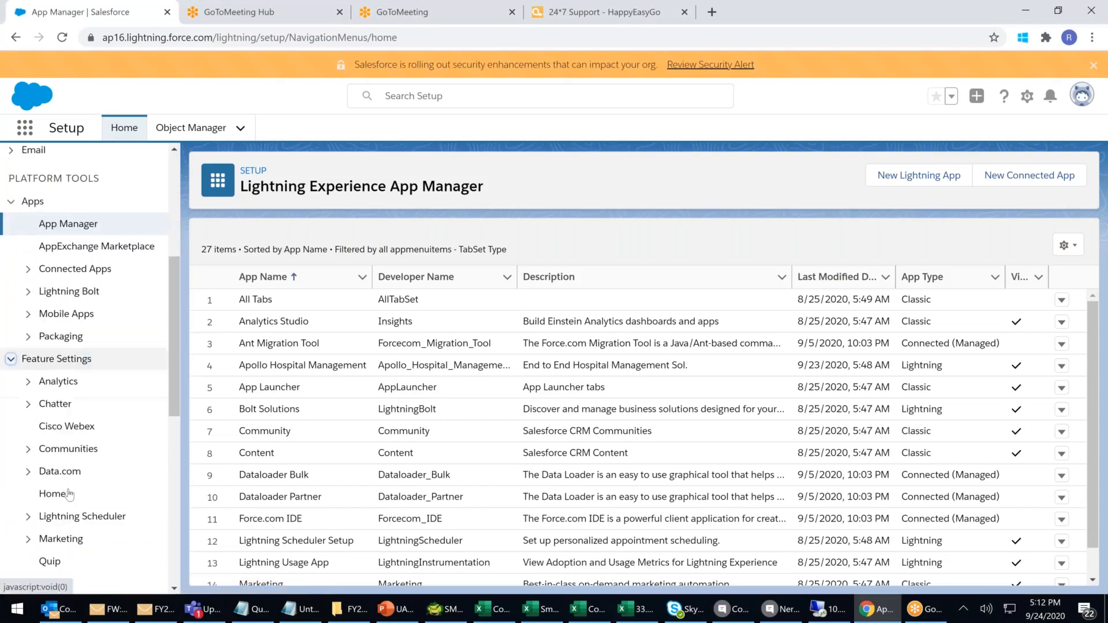
click(10, 360)
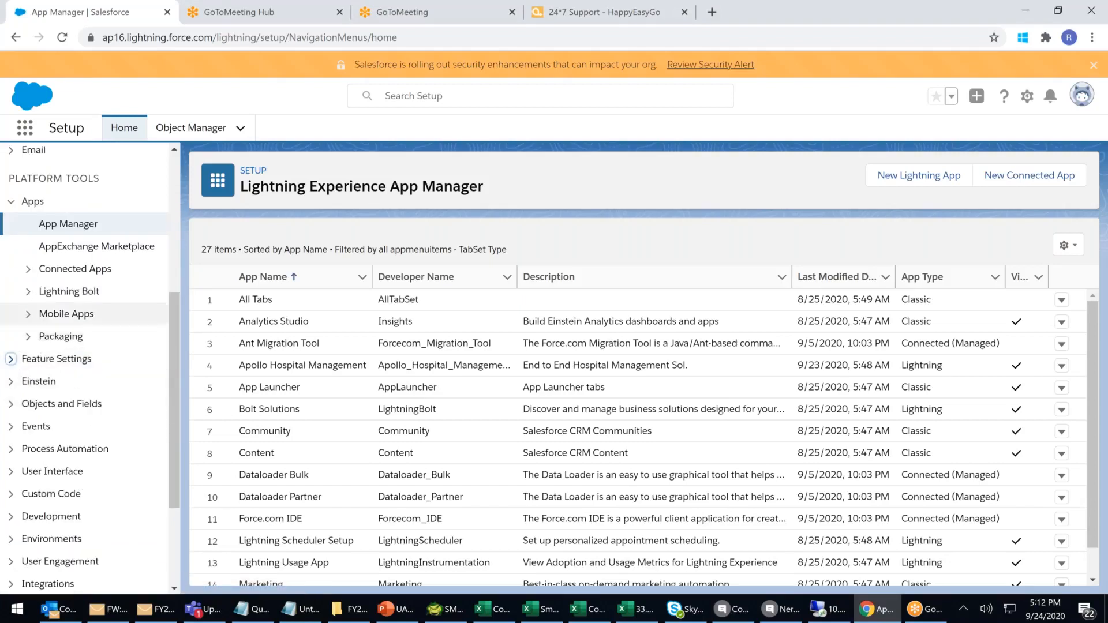
scroll(15, 482, up, 1)
click(12, 477)
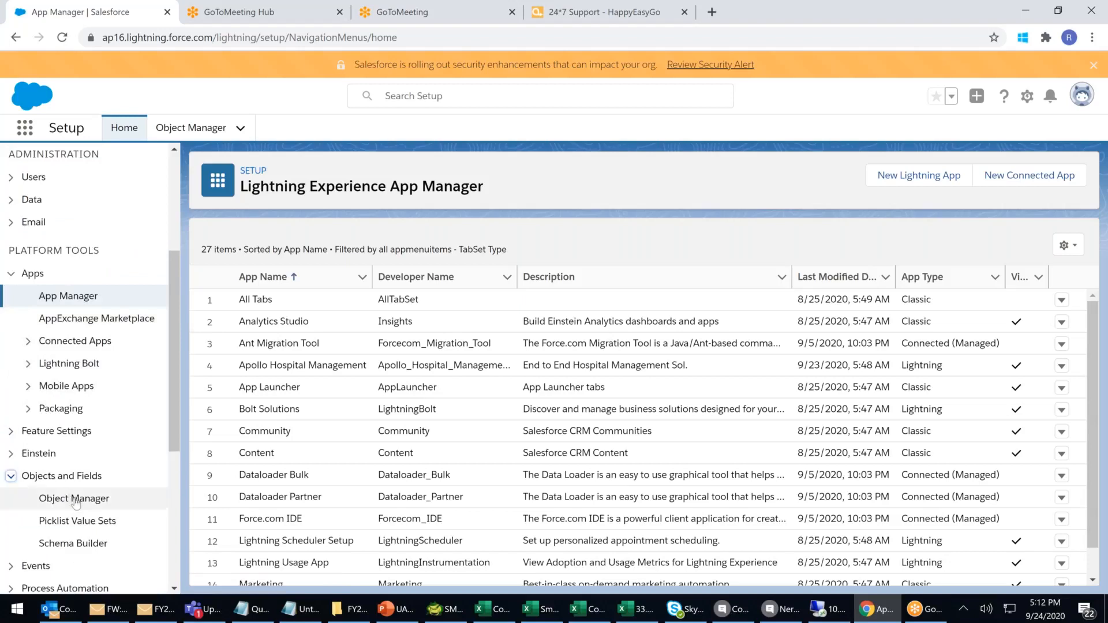
click(74, 499)
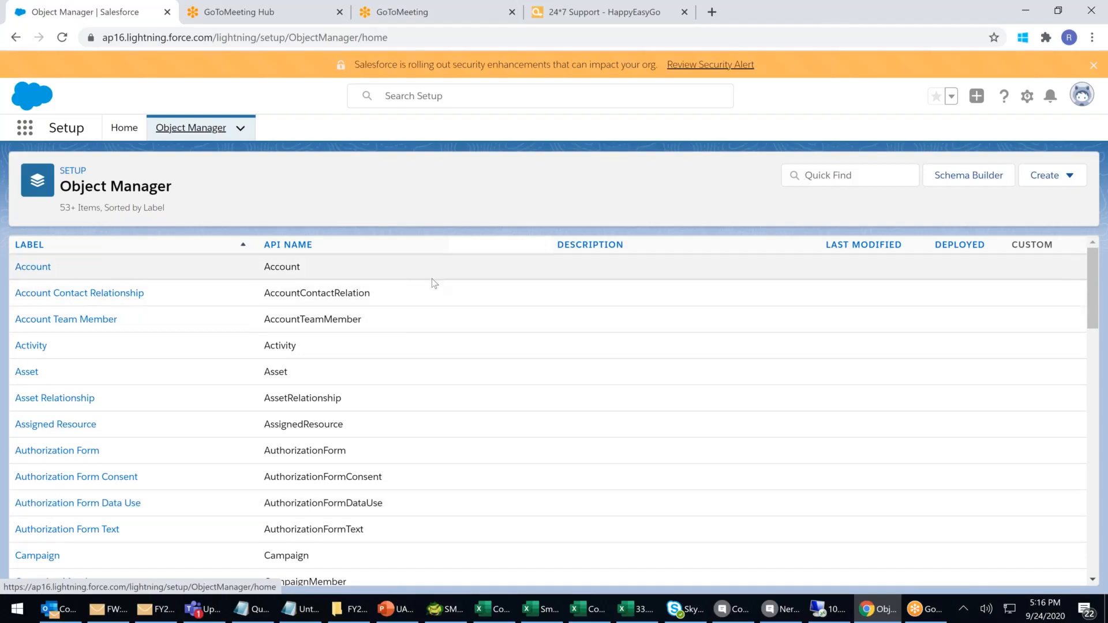
Scroll the object list down to the Patient custom object.
scroll(433, 280, down, 1)
scroll(416, 329, down, 2)
scroll(422, 338, down, 12)
scroll(414, 393, down, 4)
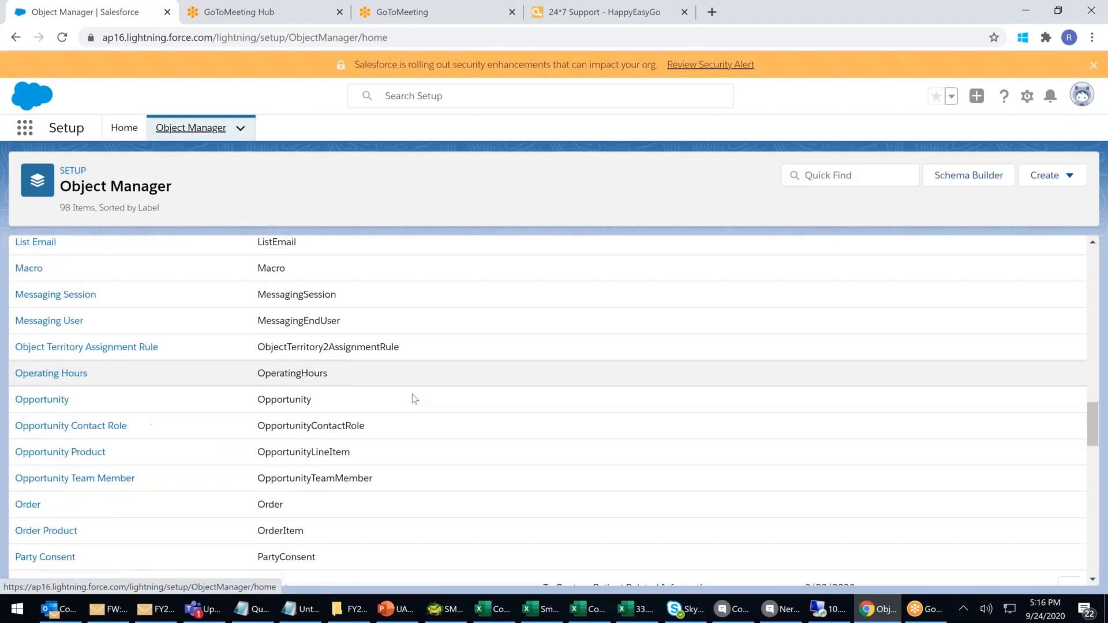
scroll(412, 394, down, 2)
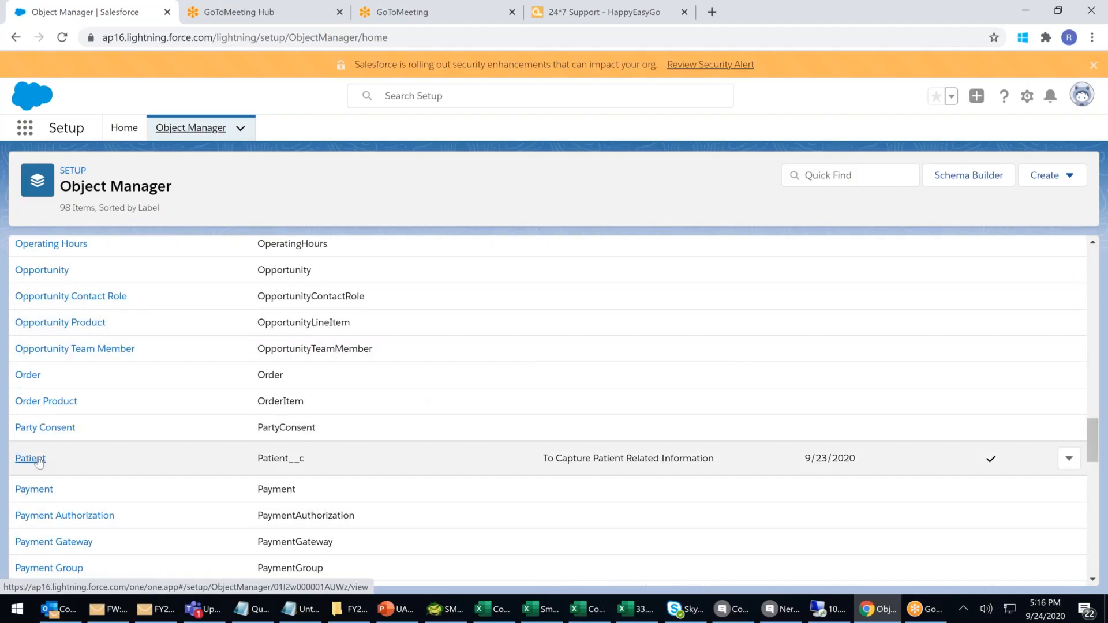
Start a new field in Patient's Fields & Relationships with Date/Time as the data type.
click(37, 460)
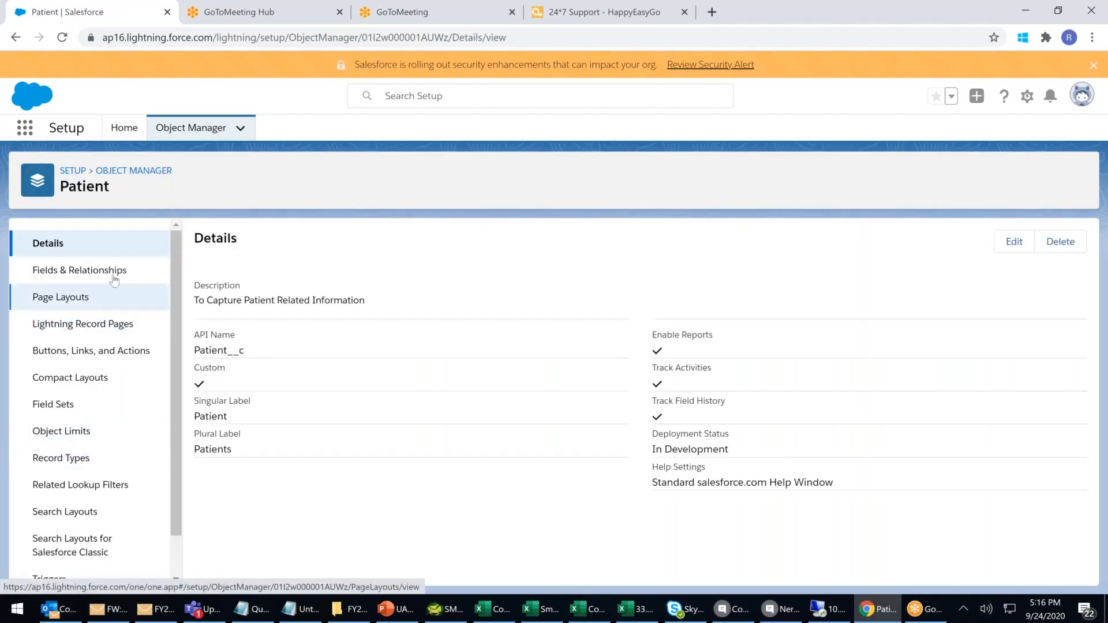
click(79, 270)
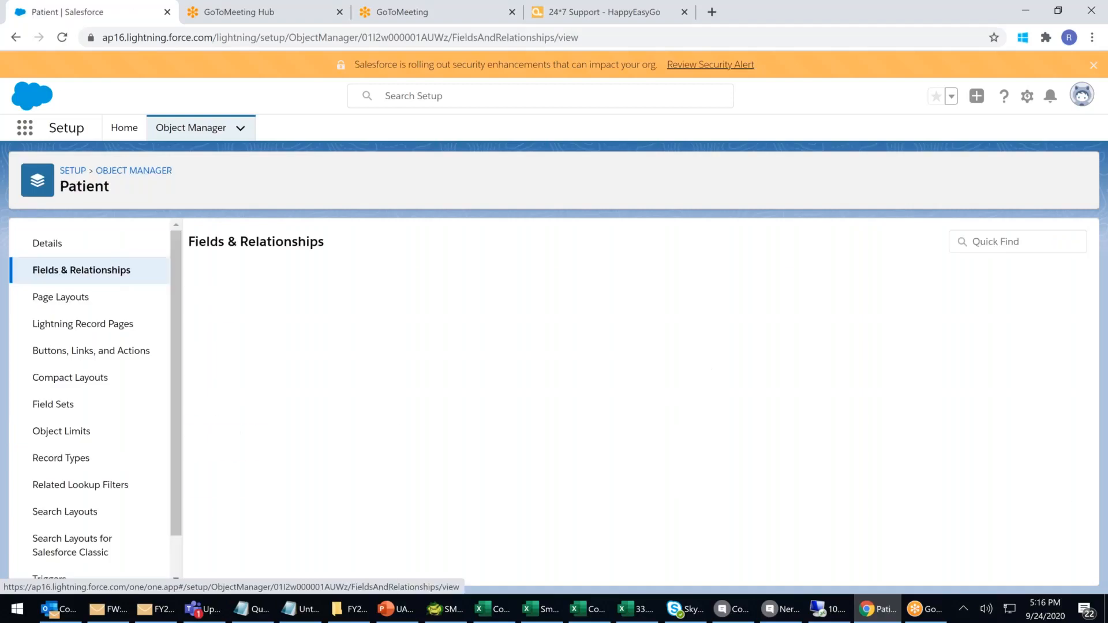
click(852, 243)
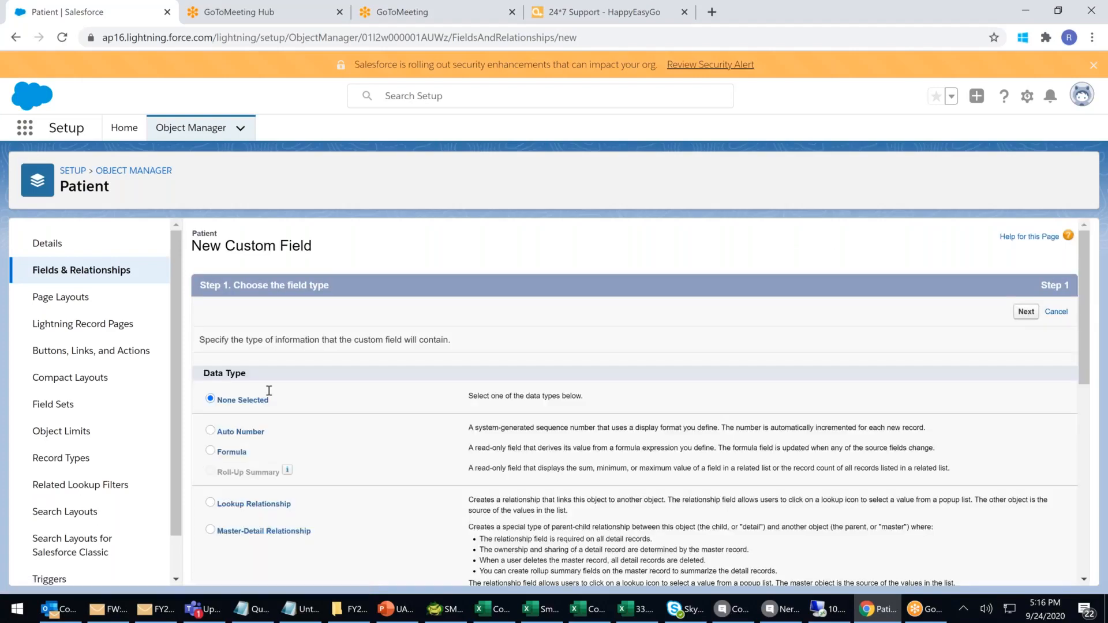
scroll(344, 407, down, 1)
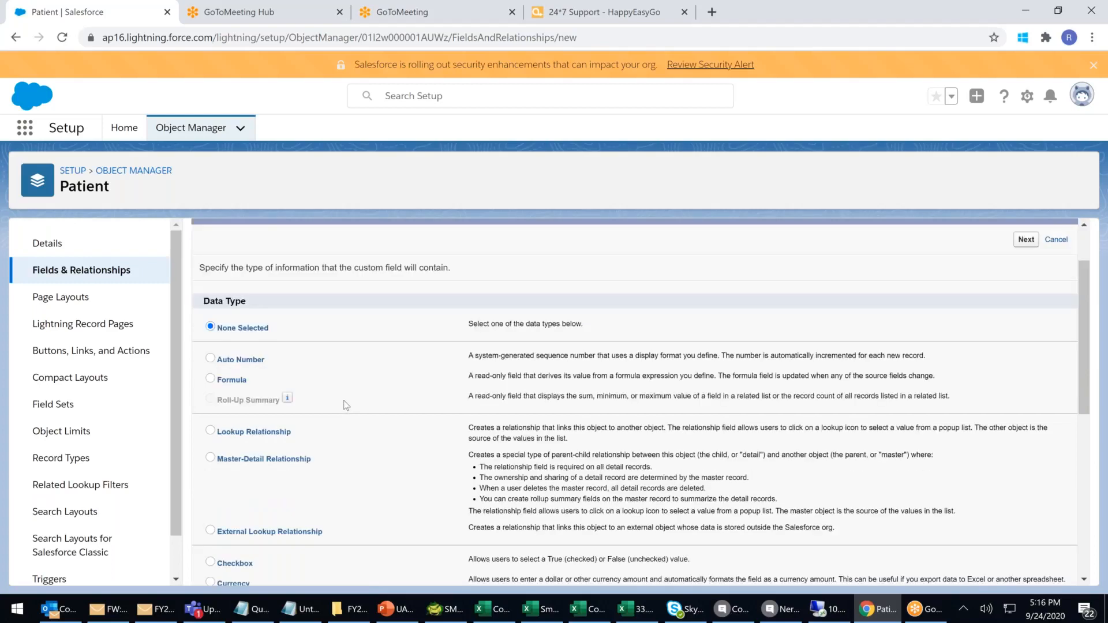
scroll(324, 405, down, 1)
scroll(324, 405, down, 2)
click(210, 346)
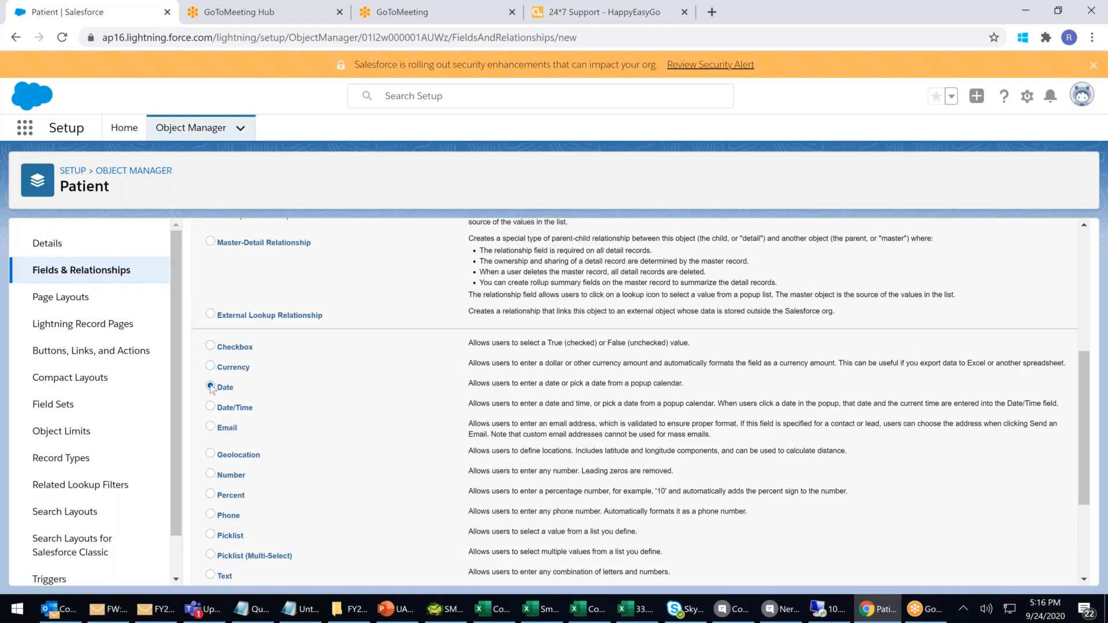
click(211, 406)
scroll(602, 492, down, 3)
Label the field 'Date and Time Of Birth', giving the name Date_and_Time_Of_Birth.
click(1027, 571)
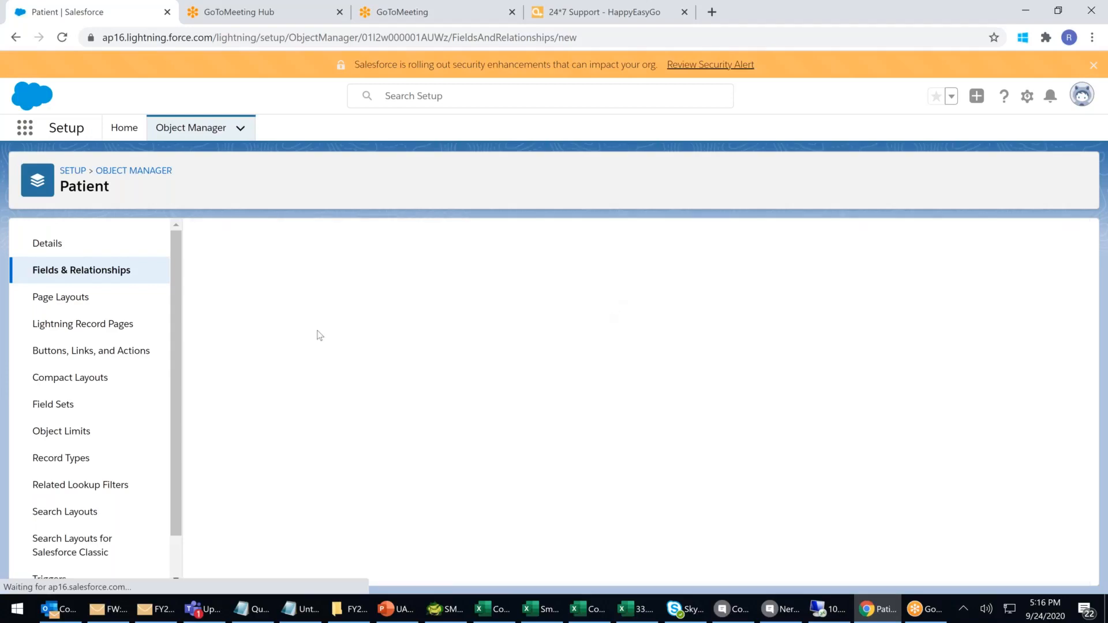
click(383, 341)
text(Dte)
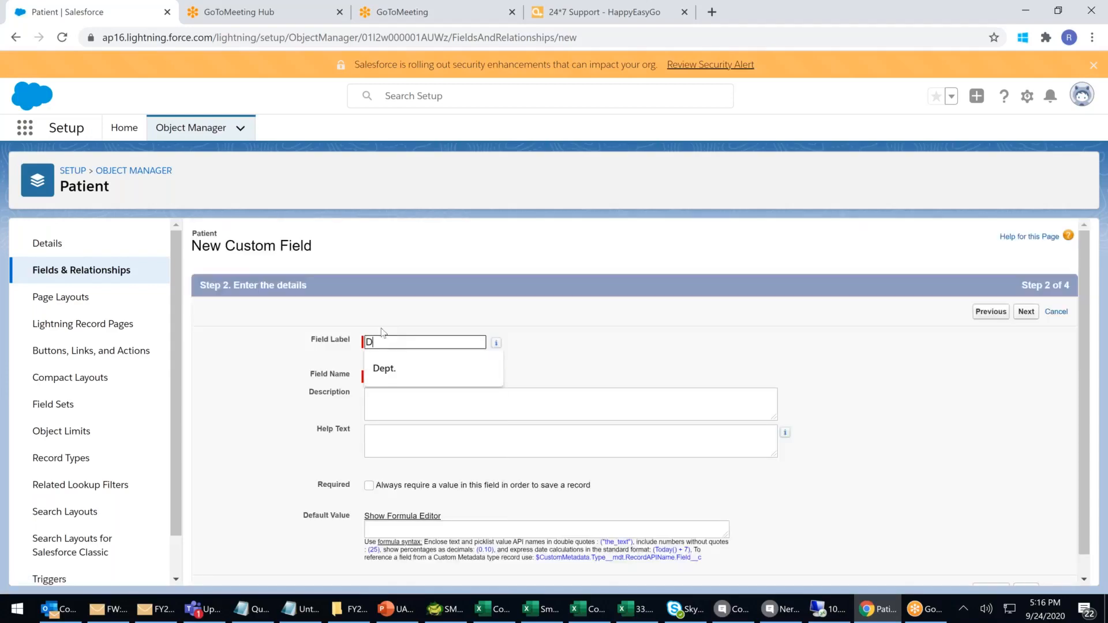
key(BackSpace)
key(BackSpace)
key(BackSpace)
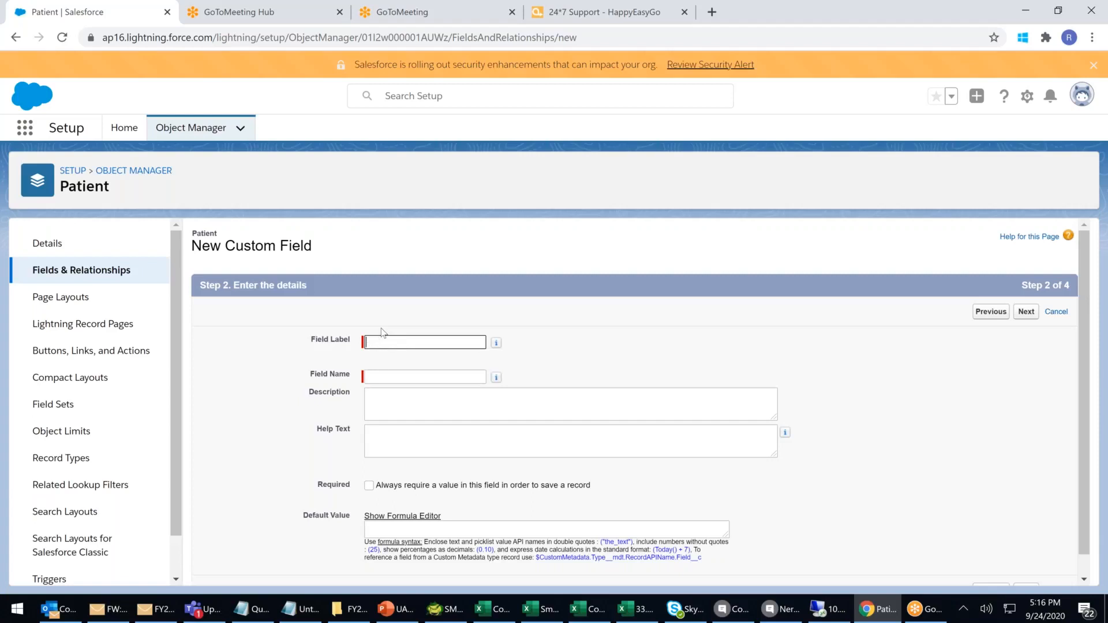
text(a)
key(BackSpace)
text(Date Of Birth)
click(388, 342)
text(and Time)
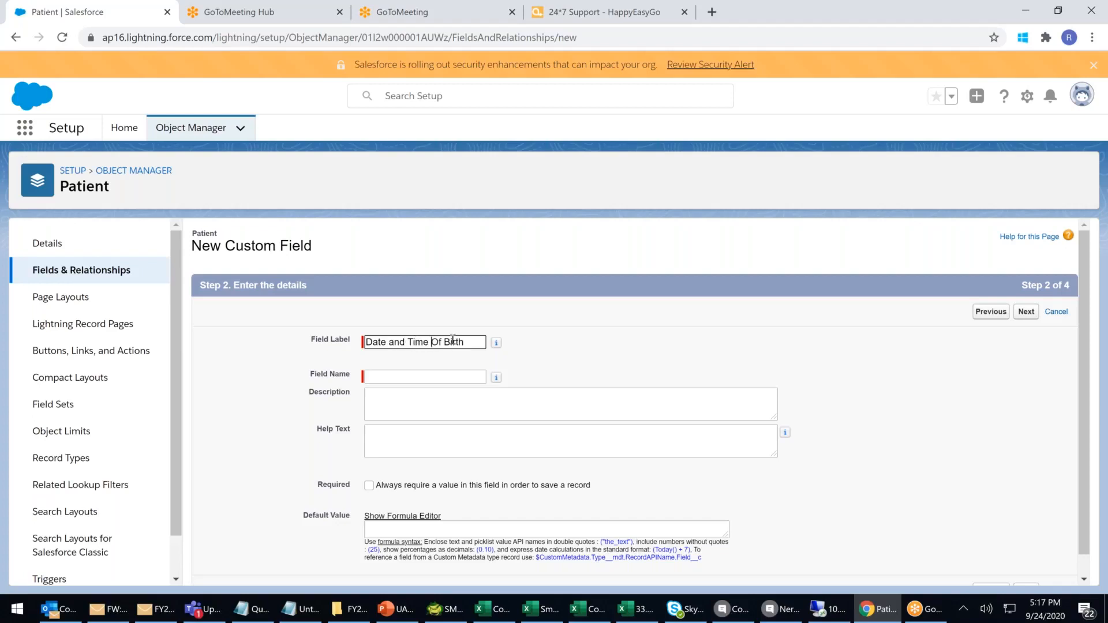
click(439, 379)
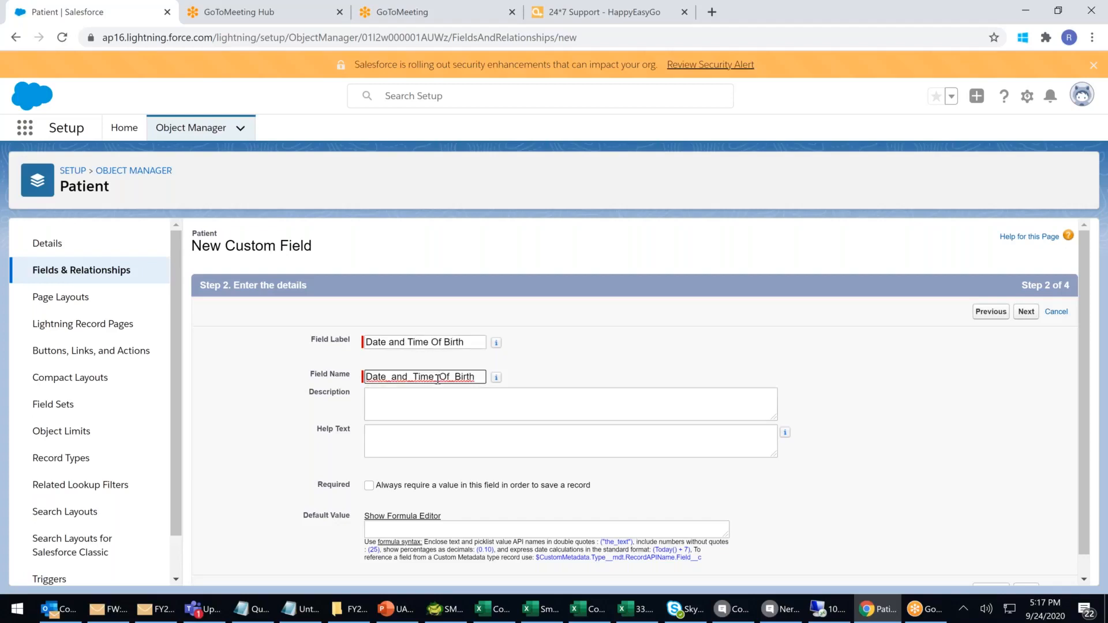
Keep default field-level security and layouts, save the field, and start another.
scroll(390, 508, down, 1)
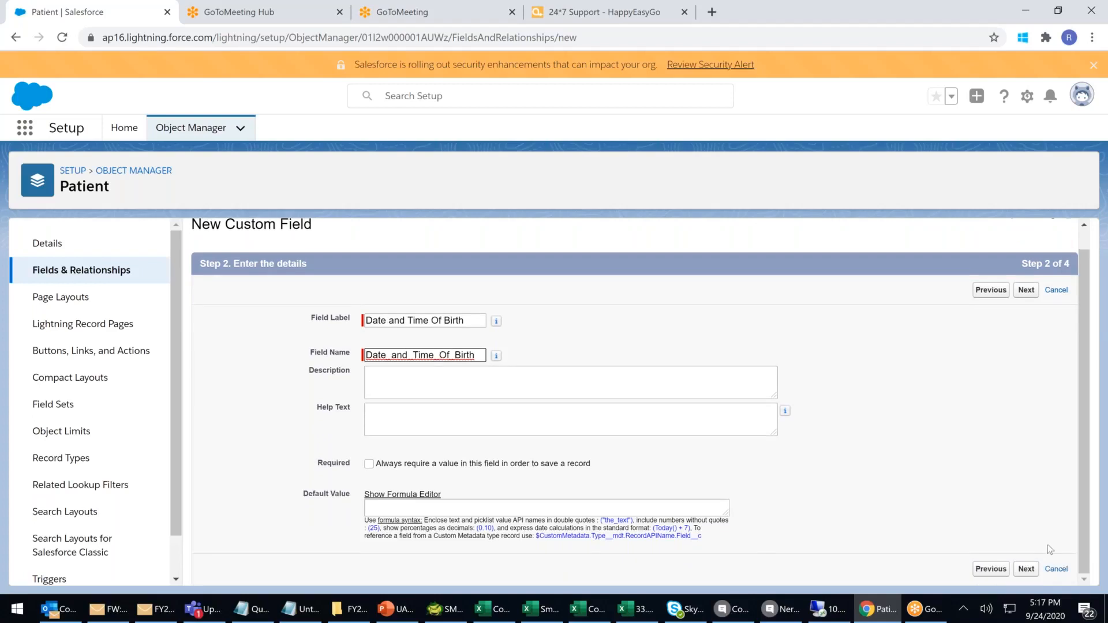
click(1027, 571)
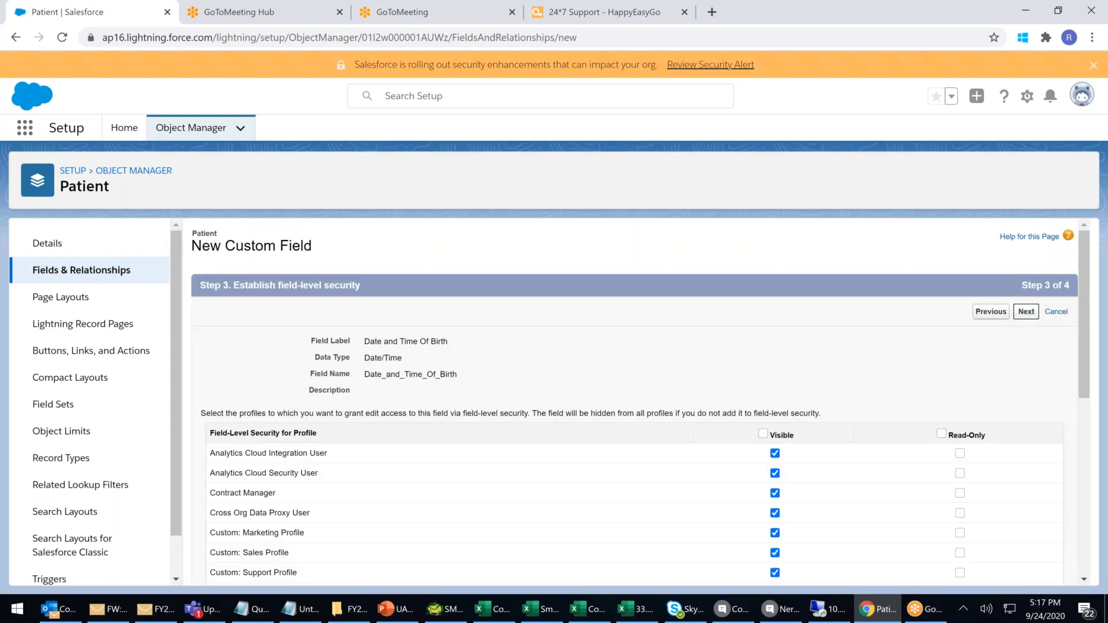
click(1026, 312)
click(993, 312)
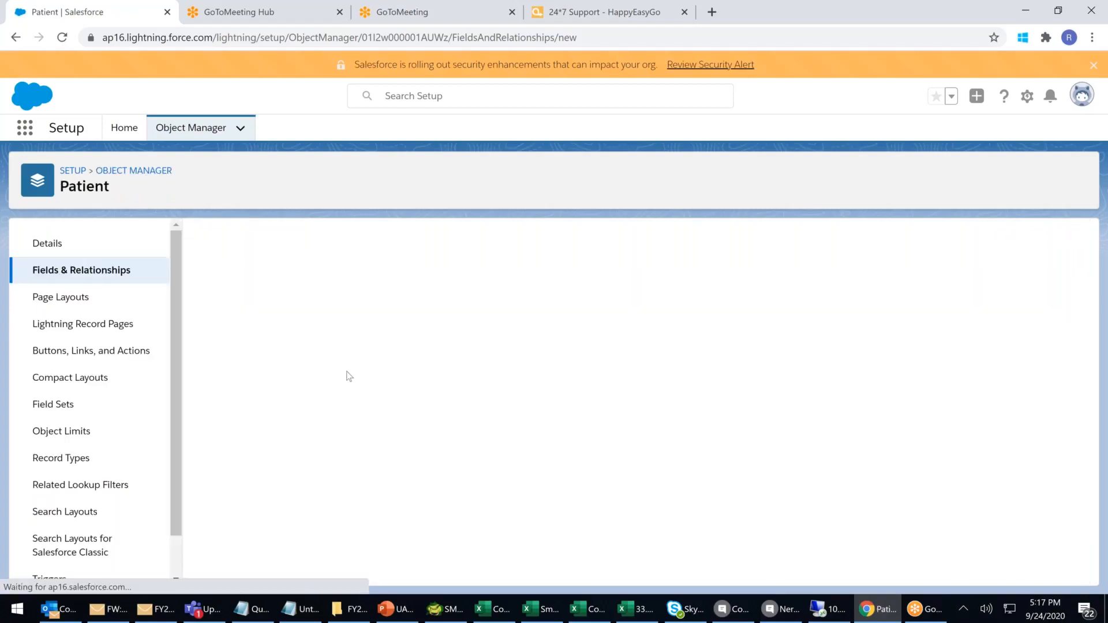
Choose Email as the new field's data type.
scroll(346, 374, down, 5)
click(210, 428)
scroll(1014, 293, up, 2)
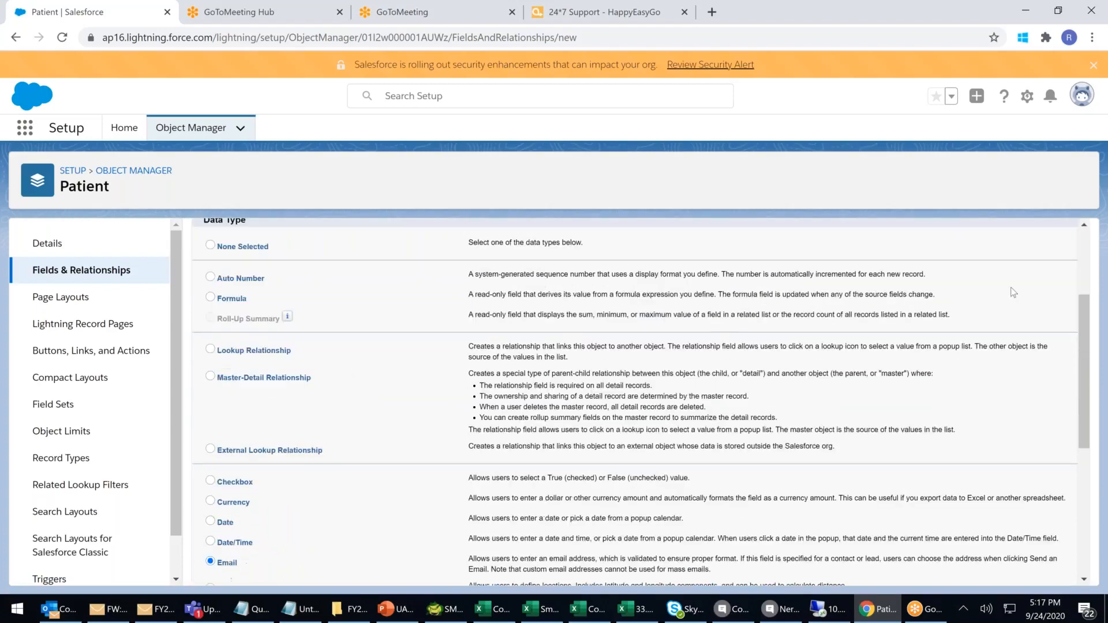
scroll(1014, 292, up, 3)
click(1025, 312)
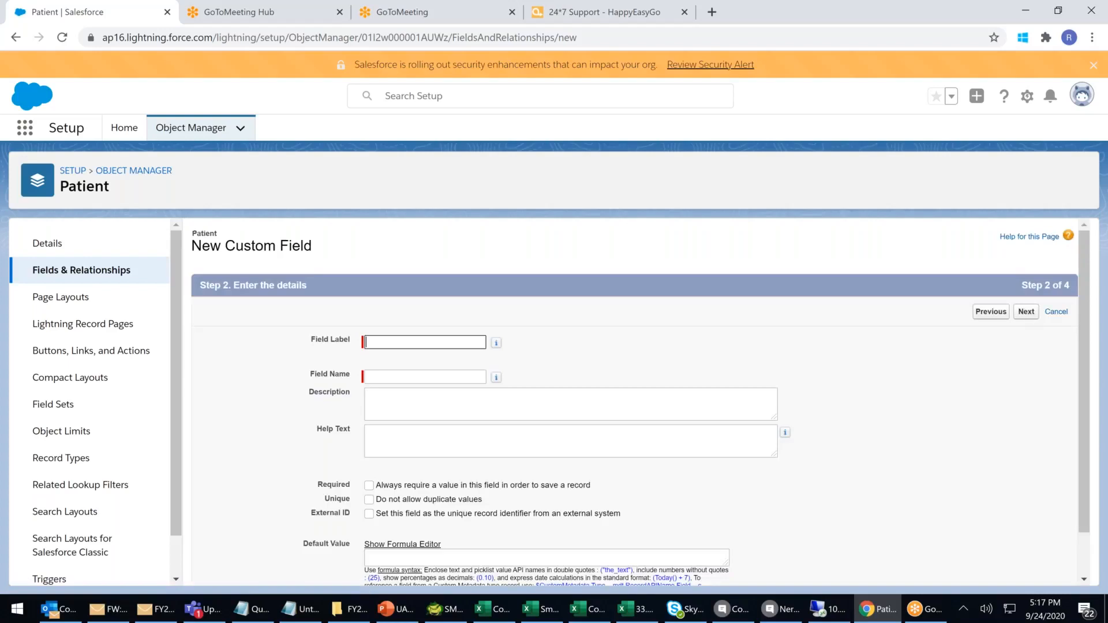
Label it 'Patient Primary Email' with name Patient_Email, and advance to page layouts.
click(390, 346)
text(P)
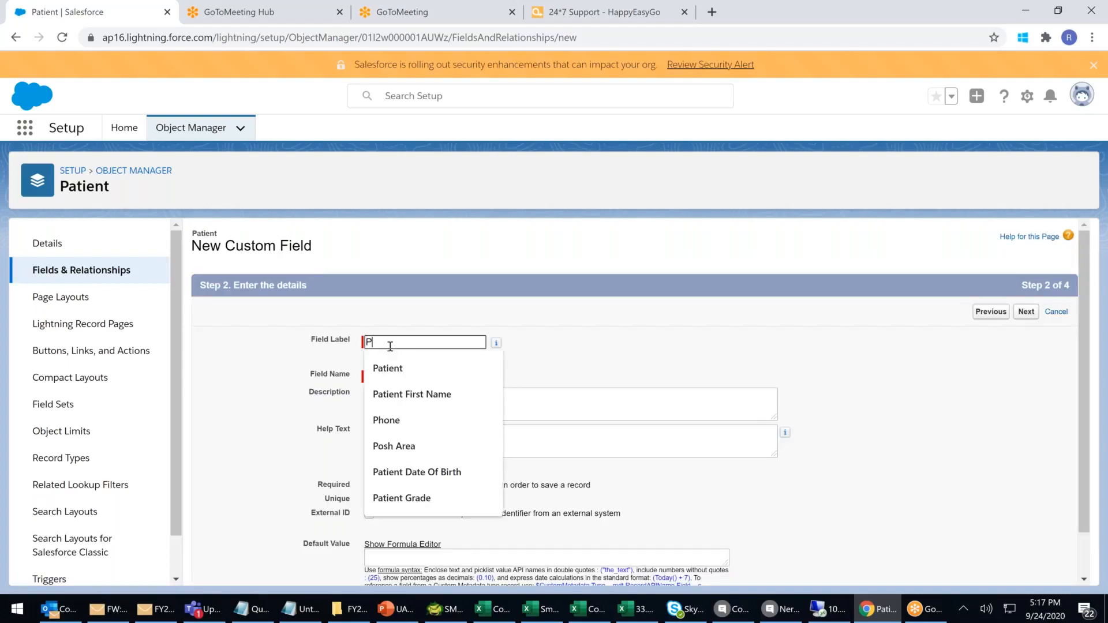
text(at)
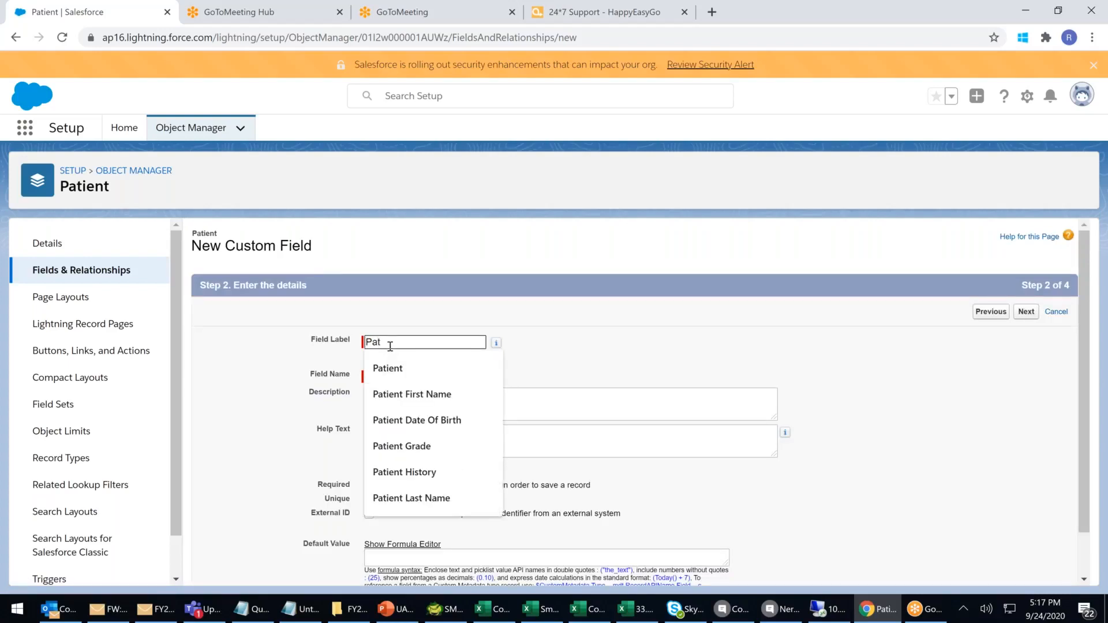
text(ient Email)
click(592, 353)
click(398, 342)
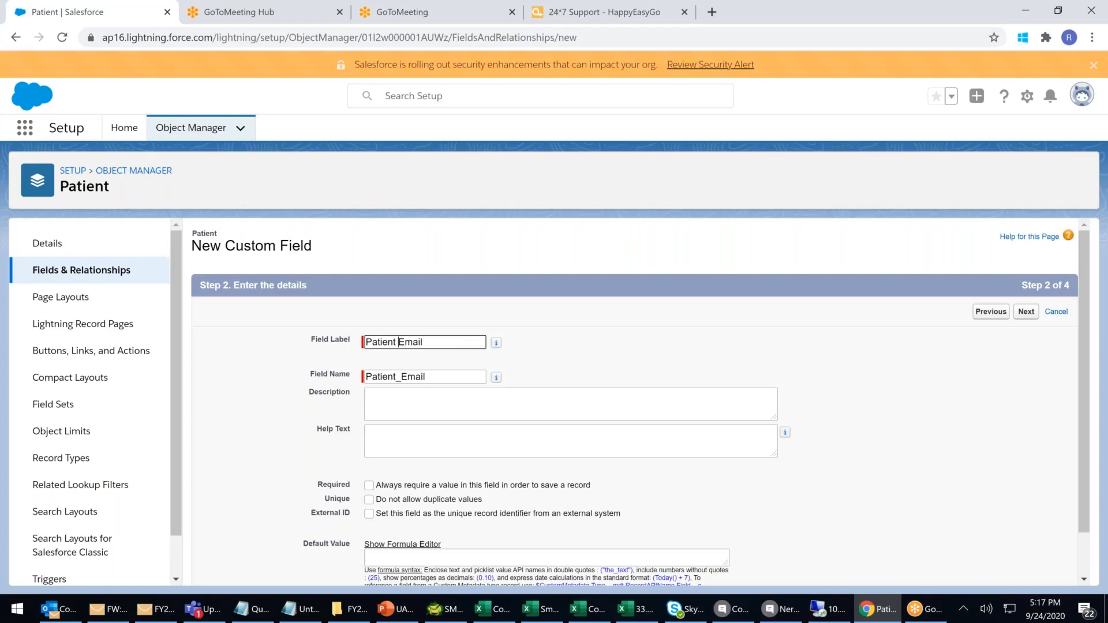
text(Primary)
click(608, 363)
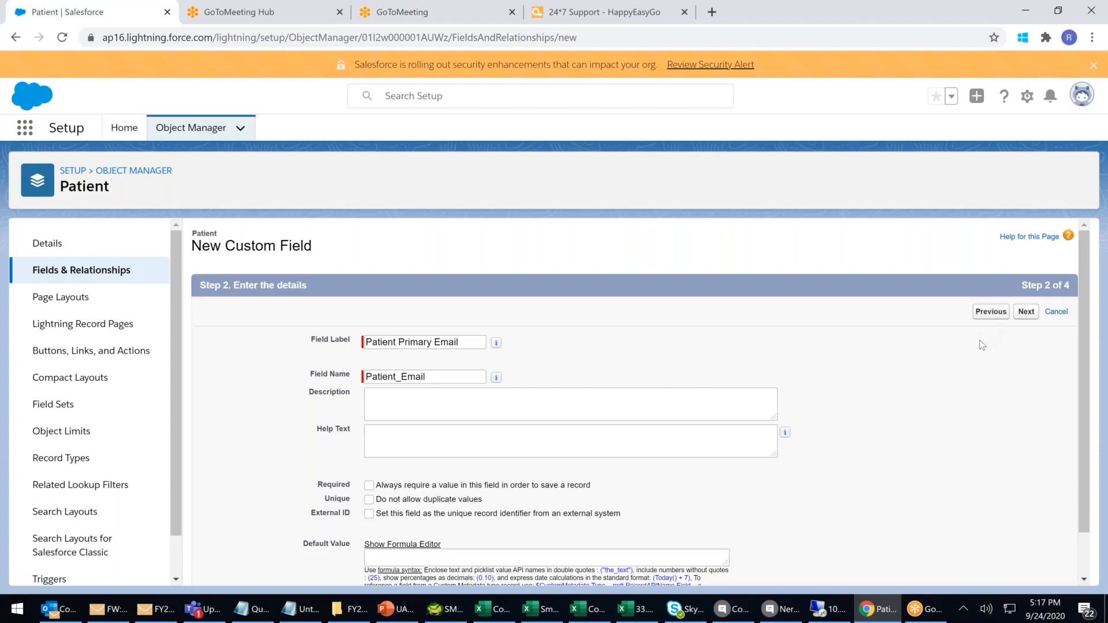
scroll(983, 345, down, 1)
click(1026, 261)
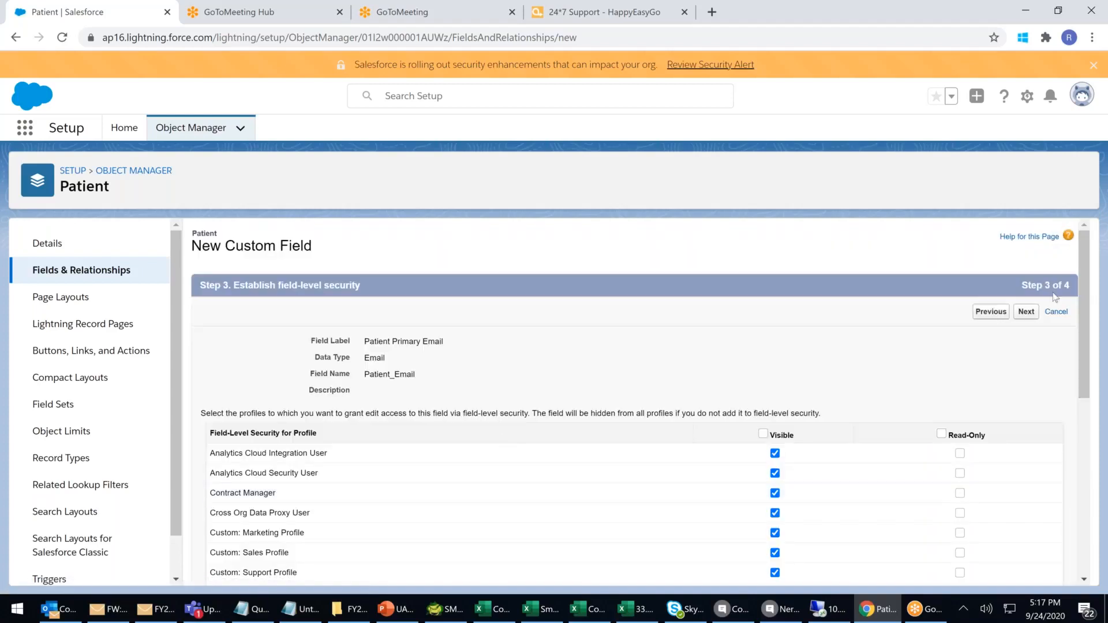
click(1032, 317)
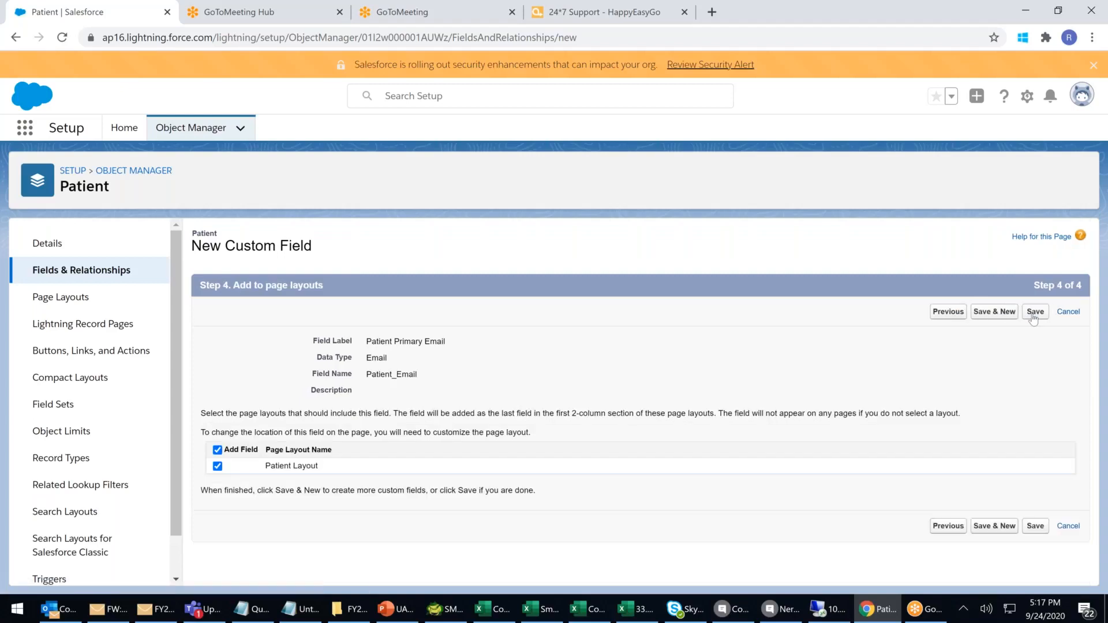
Save Patient Primary Email and pick Geolocation as the next field's data type.
click(1007, 312)
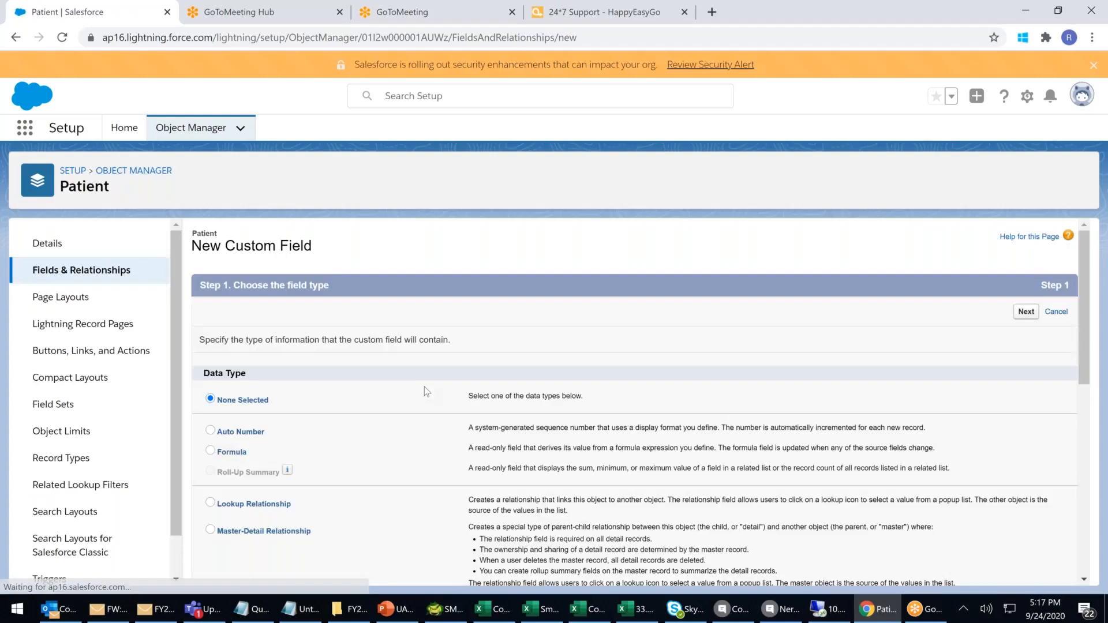
scroll(425, 386, down, 3)
scroll(424, 387, down, 2)
click(212, 453)
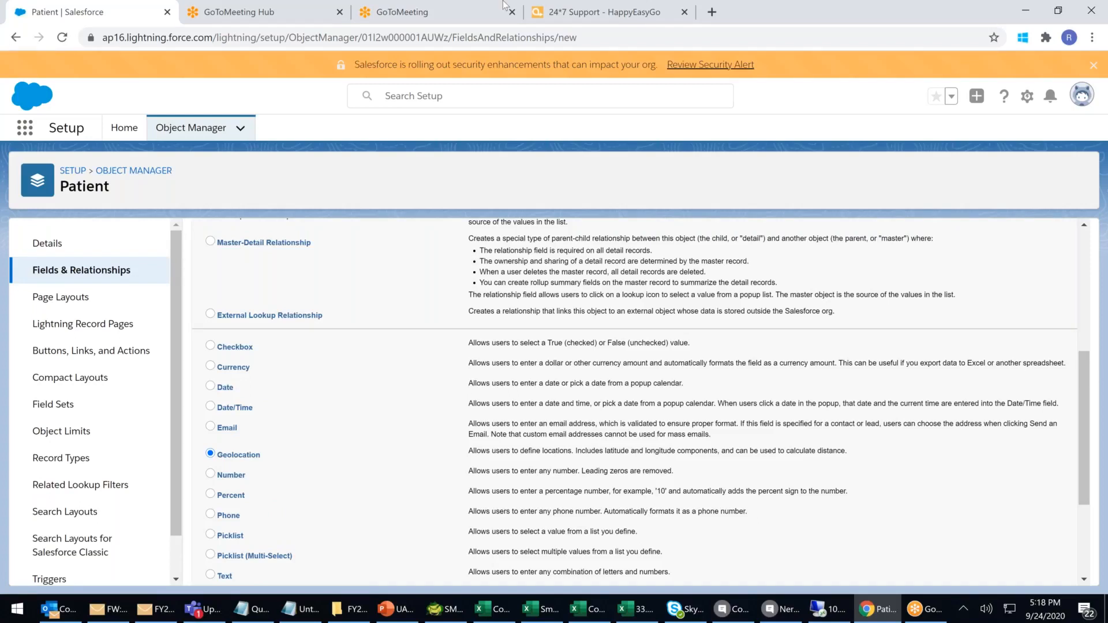
Search Google for 'capital info solutions' in a spare browser tab.
click(583, 17)
click(301, 35)
text(www.g)
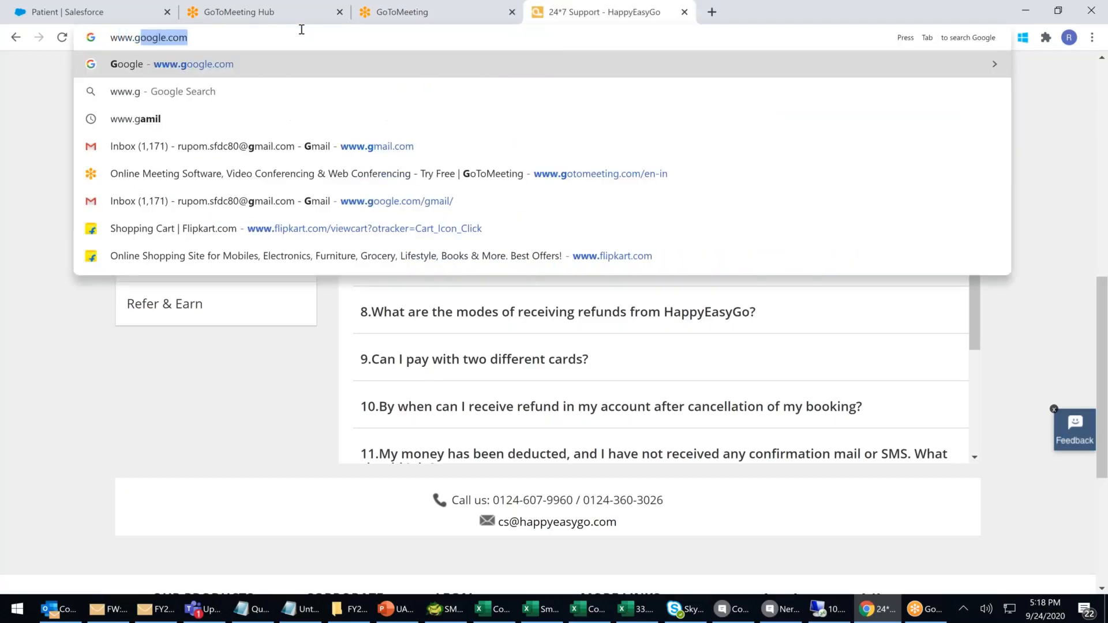
key(Return)
text(capi)
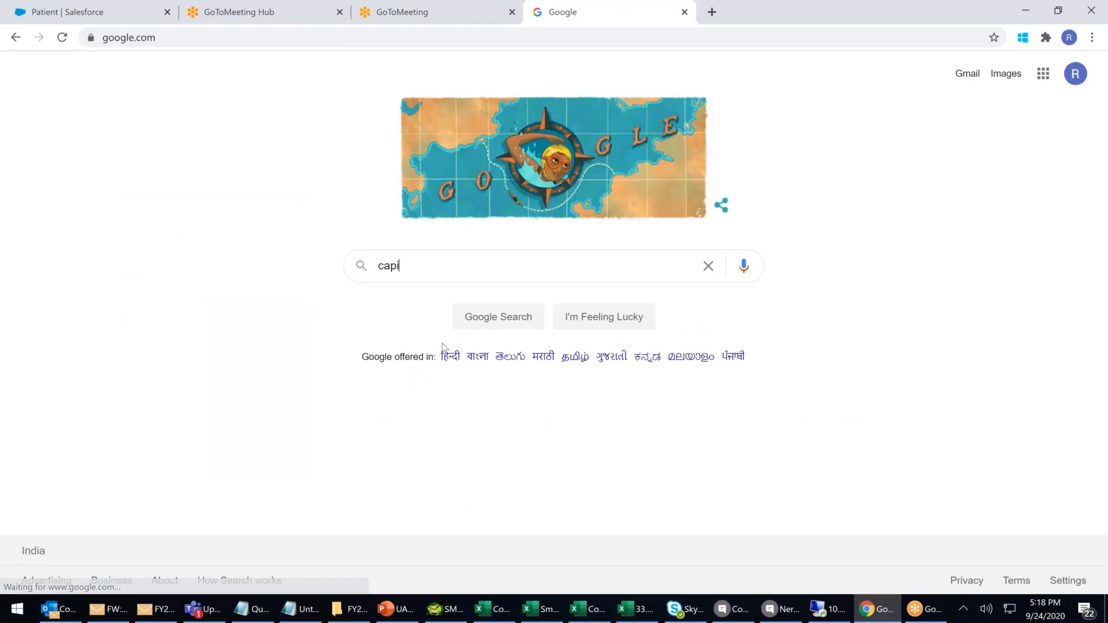
text(tal inf)
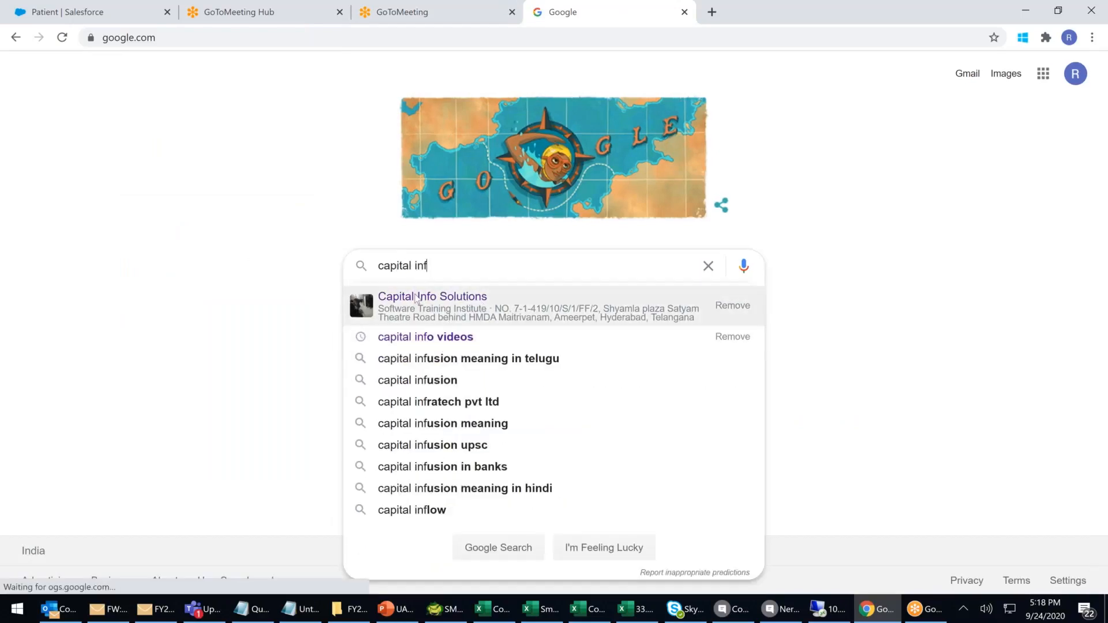
click(415, 297)
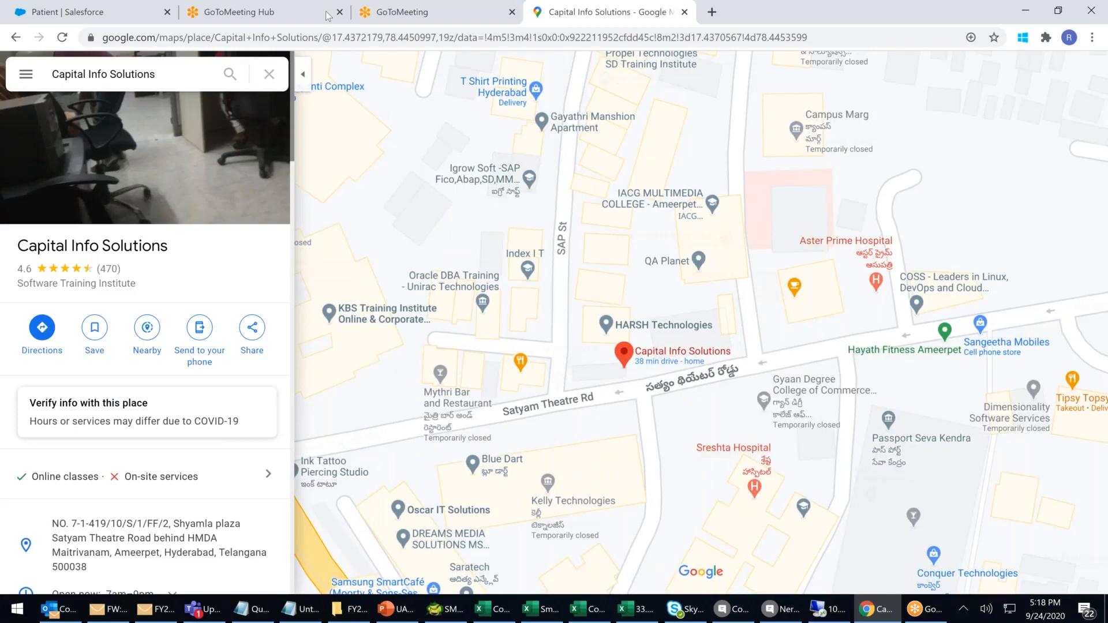
Read the coordinates 17.4372179, 78.4450997 from the map URL, then return to Salesforce.
click(336, 38)
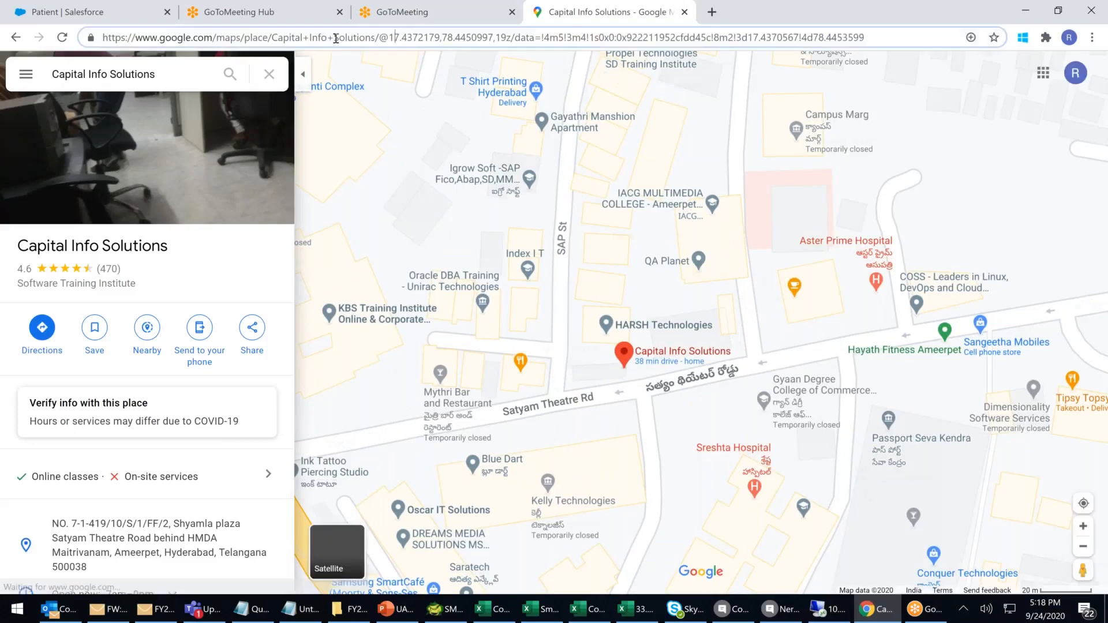
double_click(473, 37)
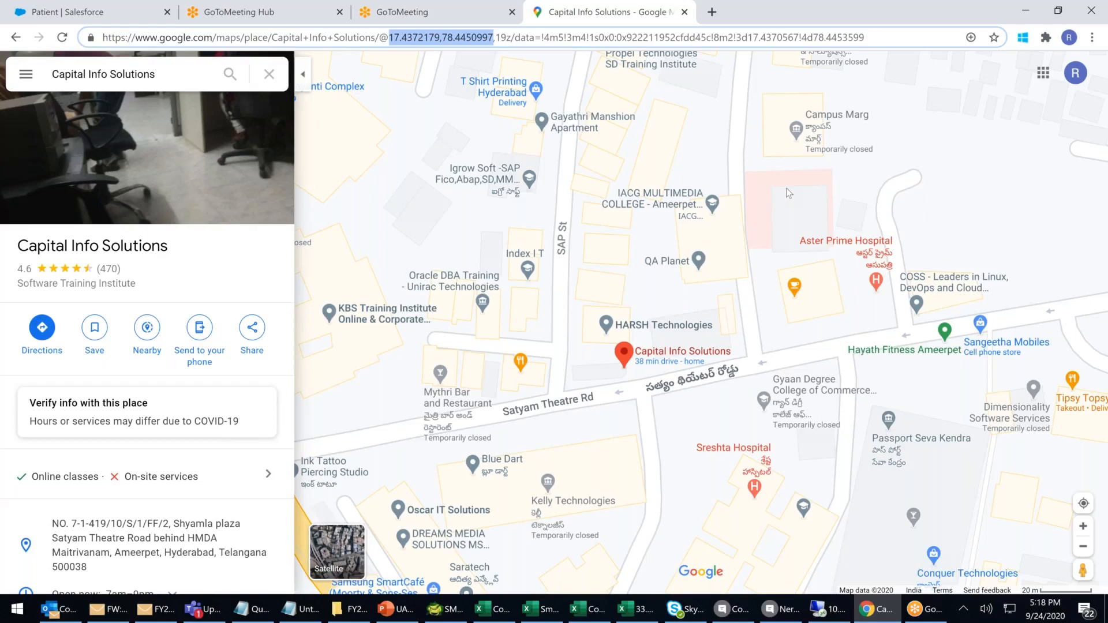
click(445, 37)
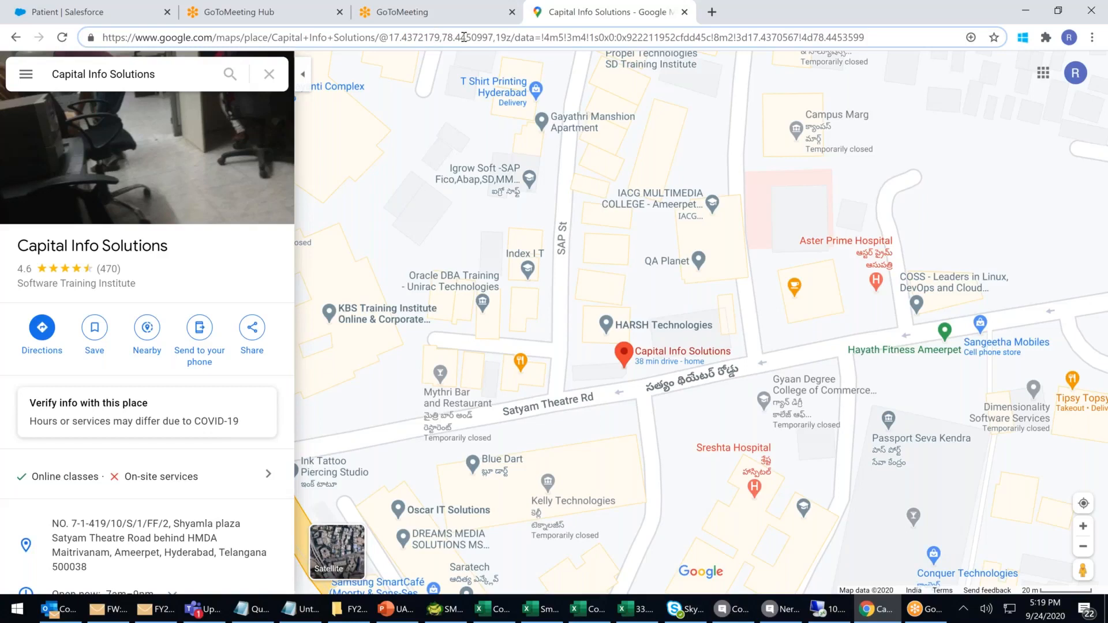
click(110, 15)
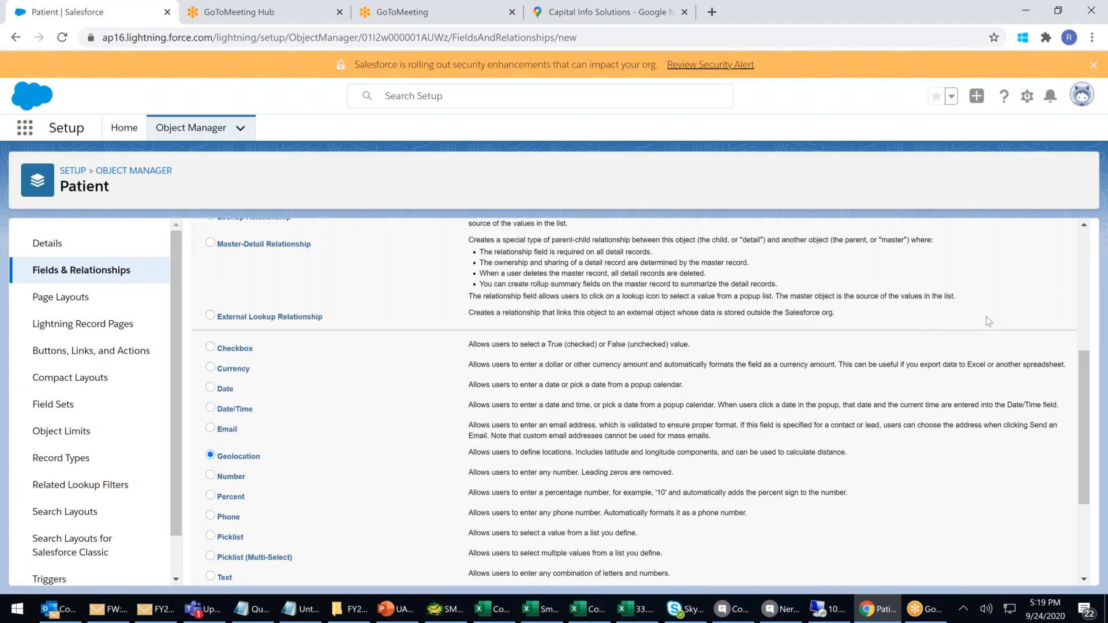
scroll(1019, 309, up, 5)
Label the geolocation field 'House Location' with Decimal notation and 4 decimal places.
click(1019, 309)
click(403, 342)
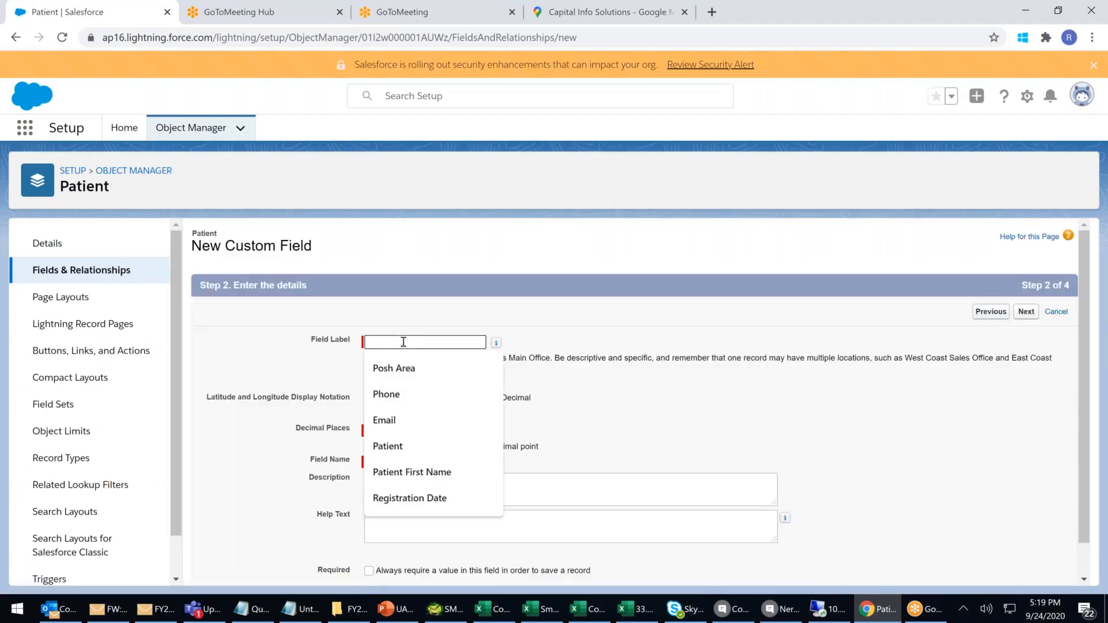
text(Hou)
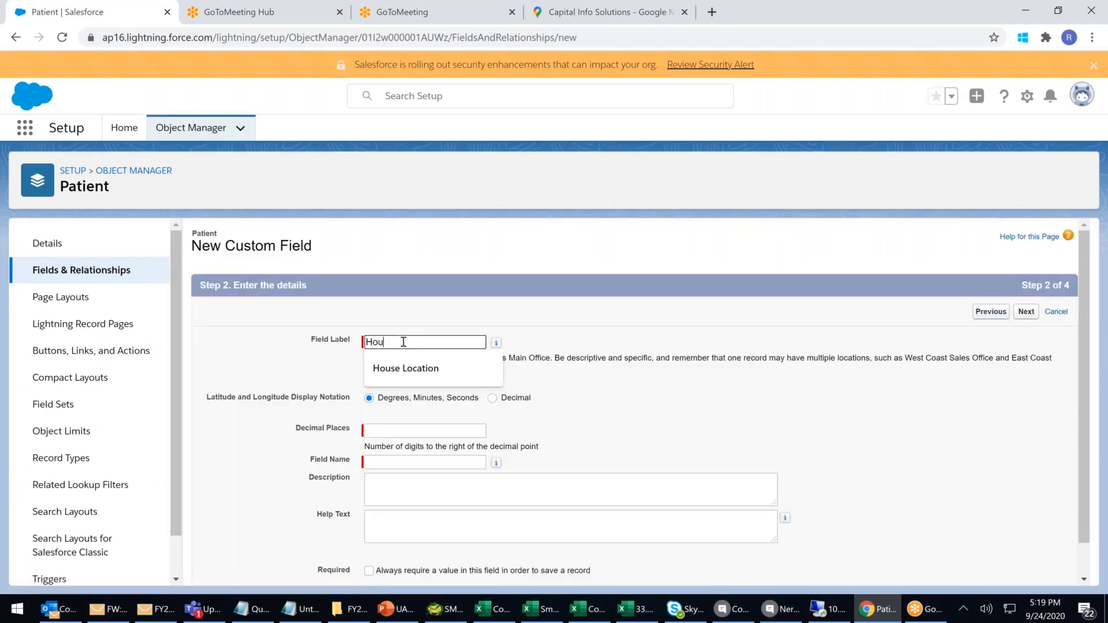
text(se Location)
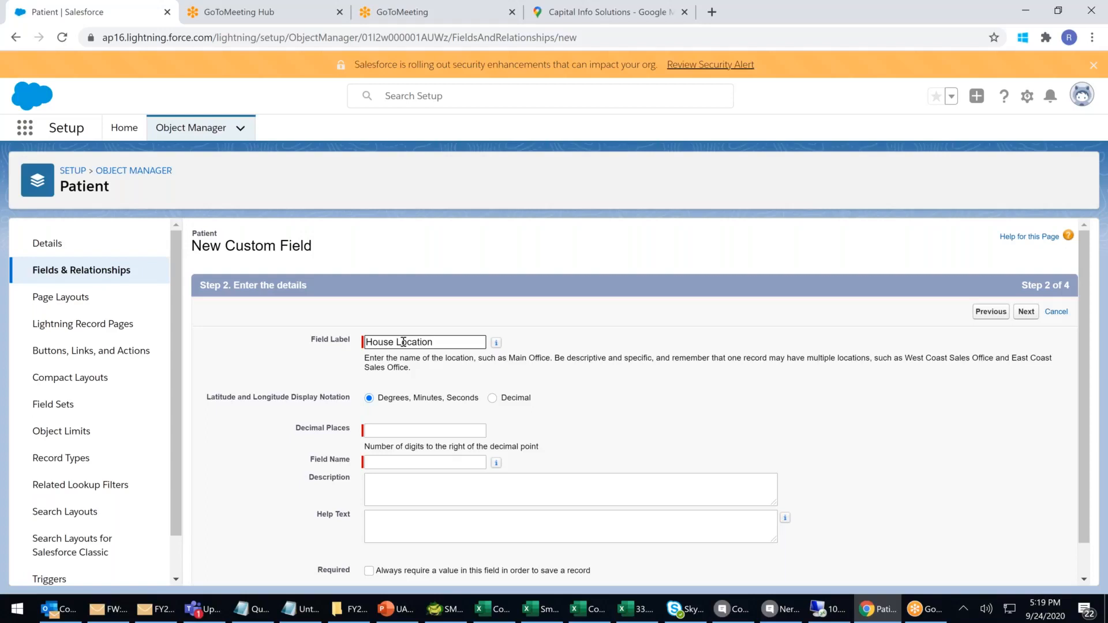
click(494, 399)
click(492, 398)
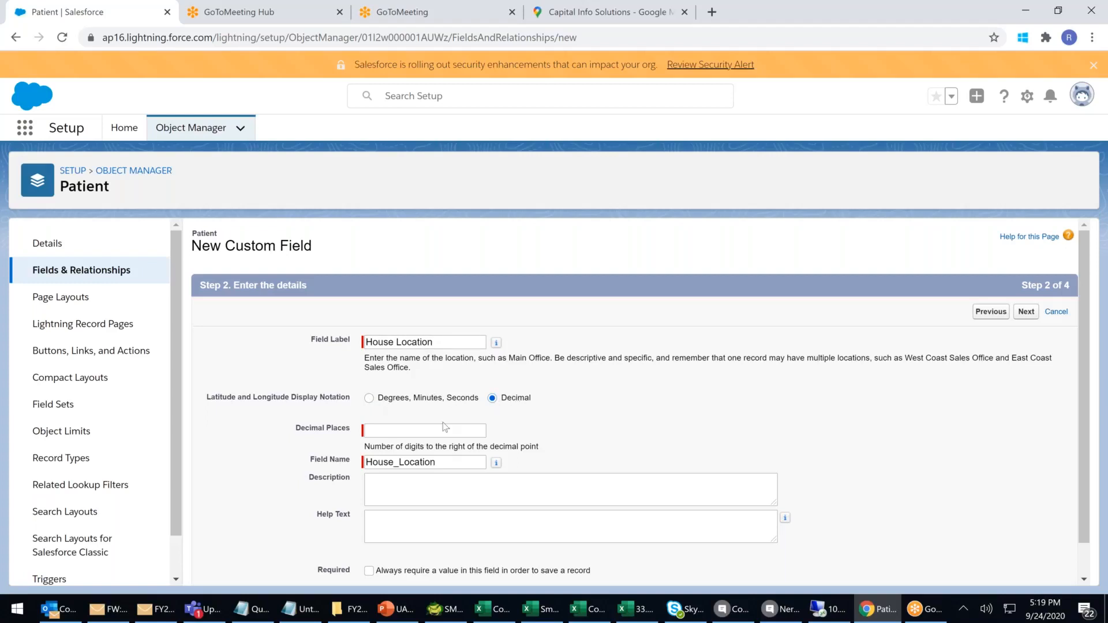
click(403, 427)
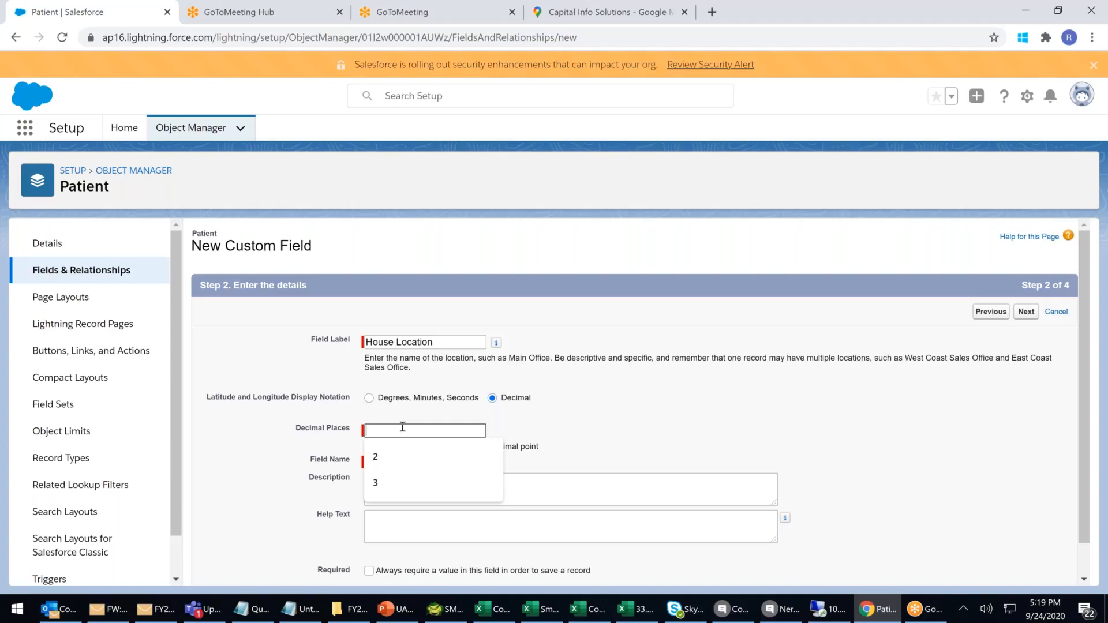
text(4)
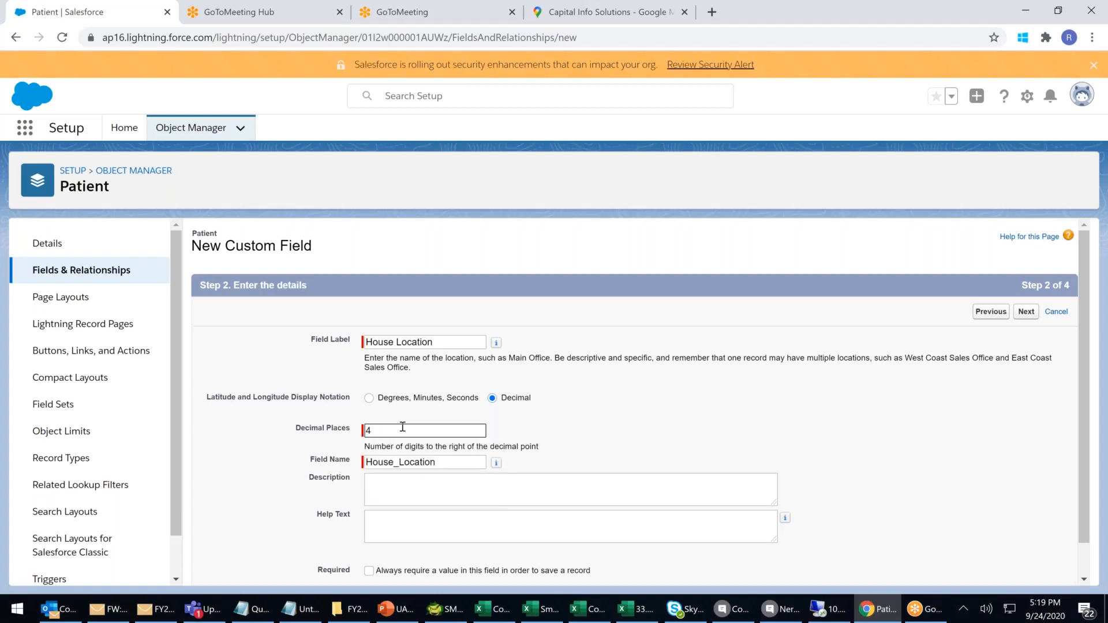
click(672, 430)
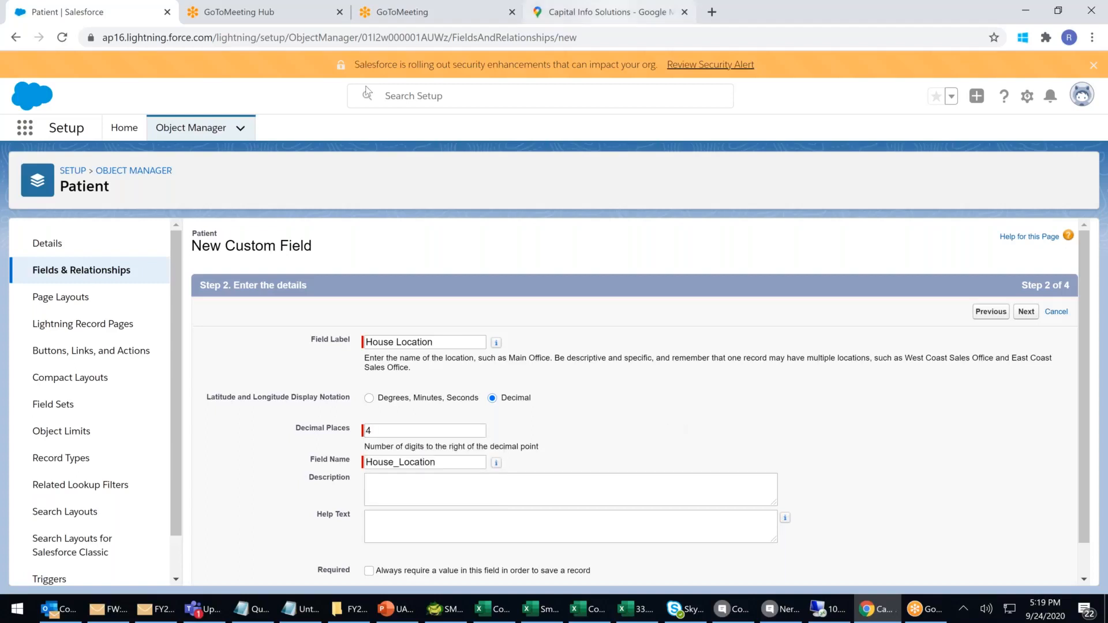
Check the latitude's decimal digits on the map, then re-enter 4 decimal places.
click(610, 12)
drag(402, 38, 441, 38)
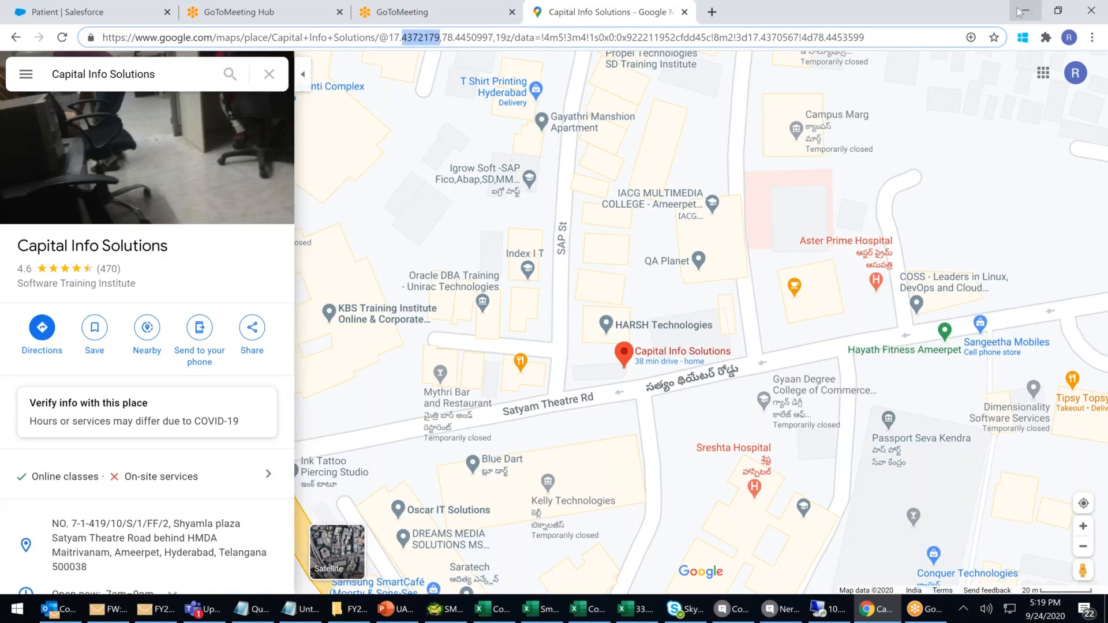
click(1026, 10)
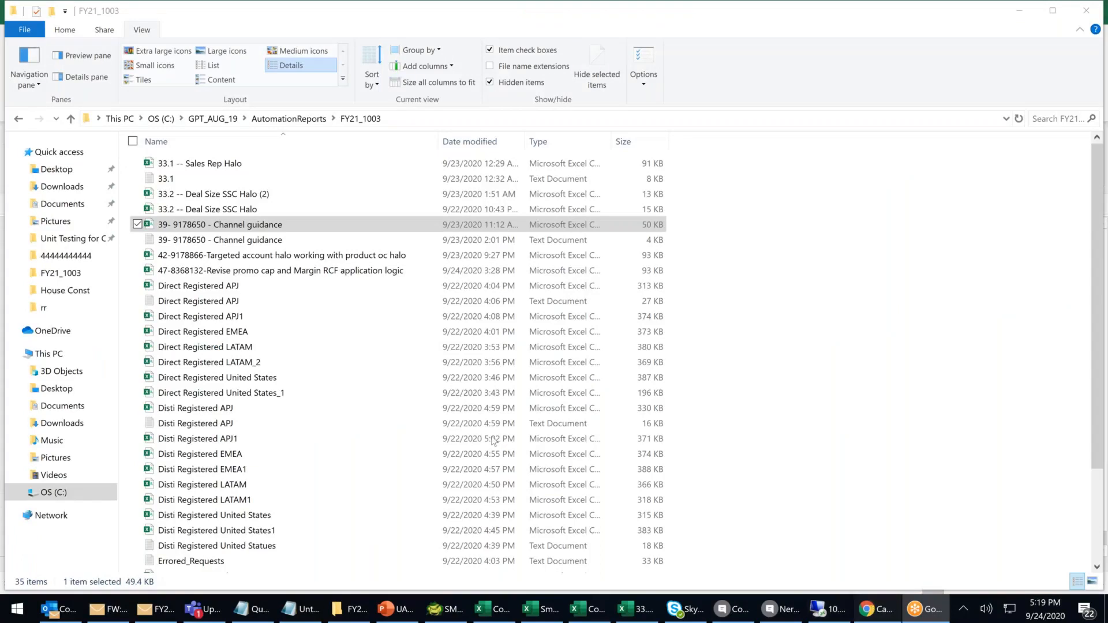
click(877, 609)
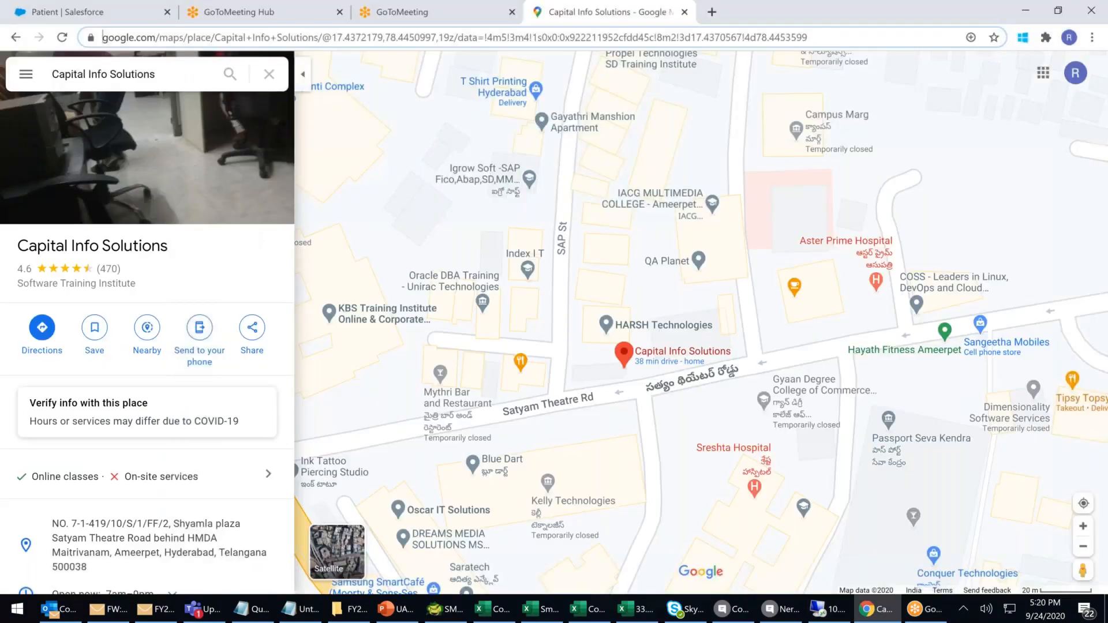
click(68, 12)
click(409, 434)
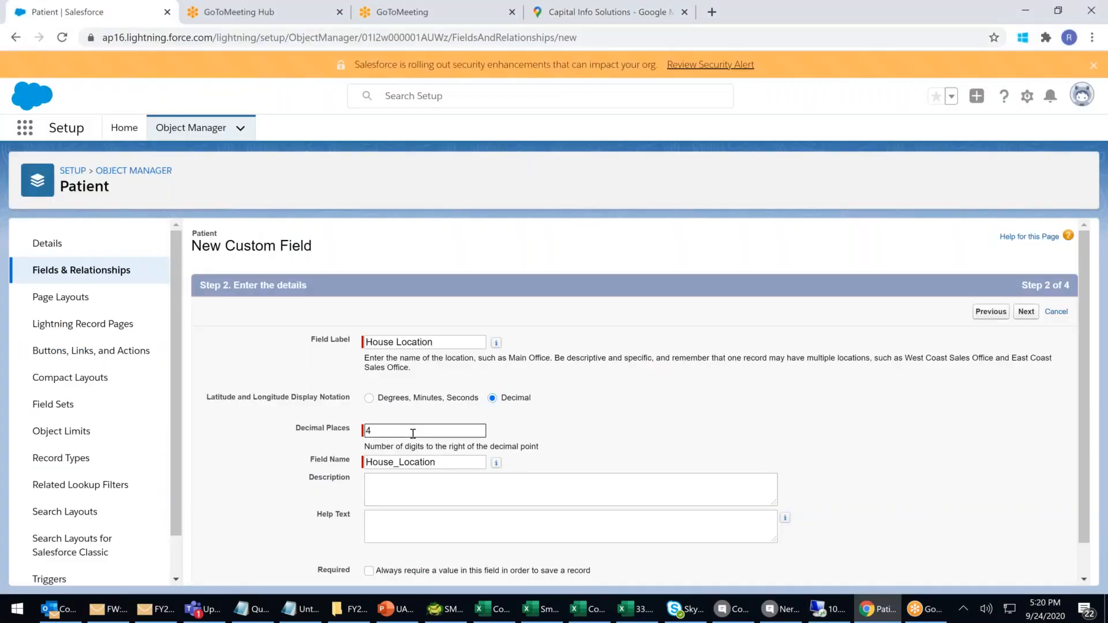
text(4)
scroll(413, 435, down, 1)
Keep default visibility and Patient Layout placement, save House Location, and start another field.
click(1026, 569)
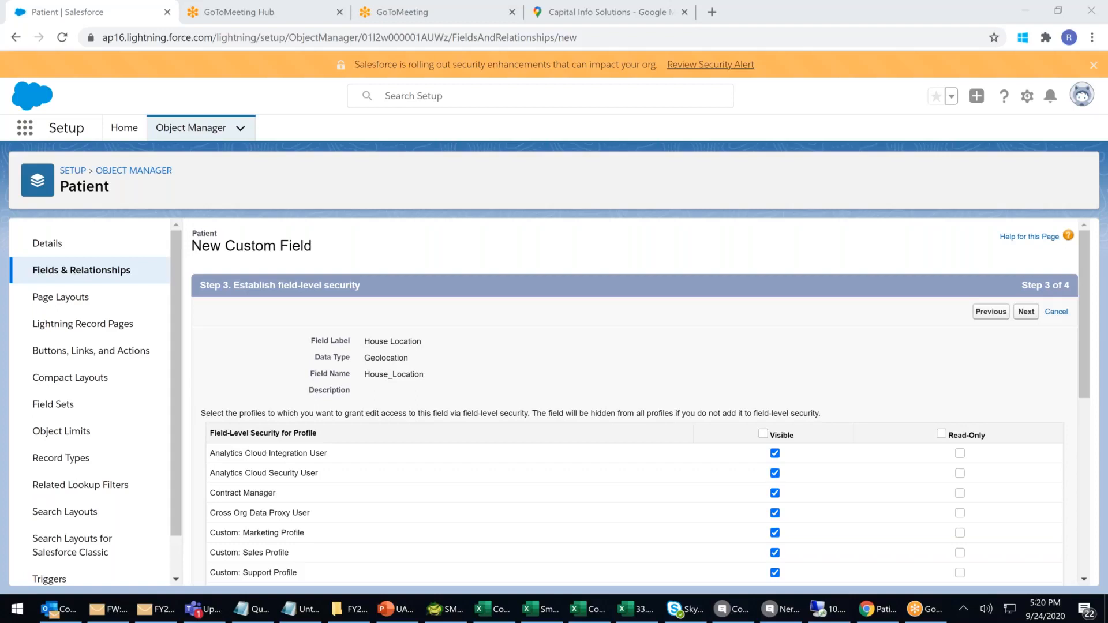
click(1033, 315)
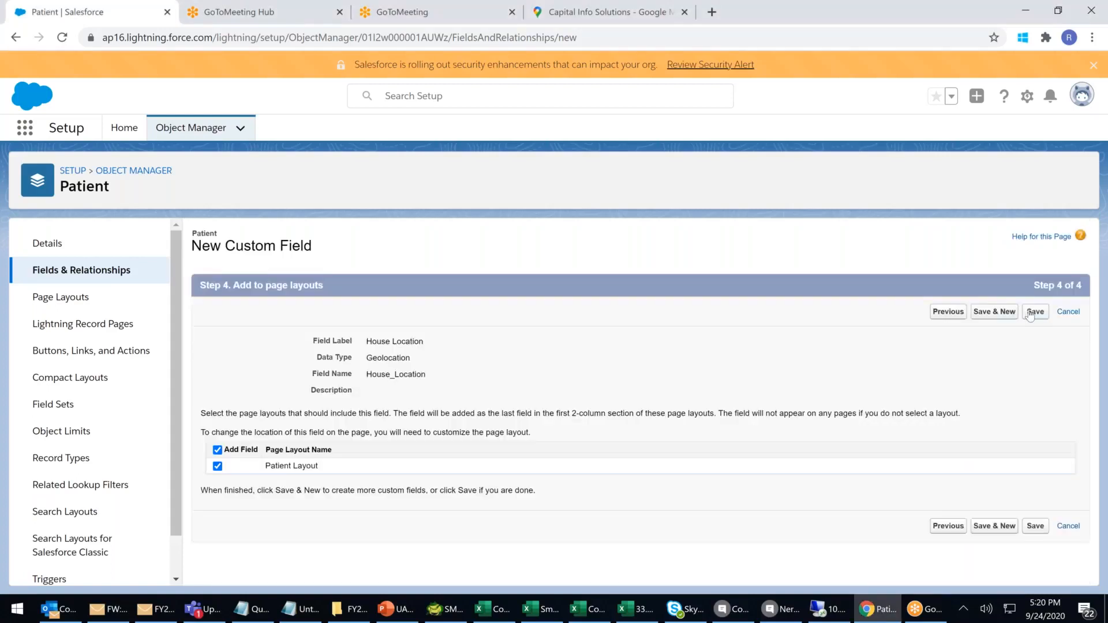
click(1005, 314)
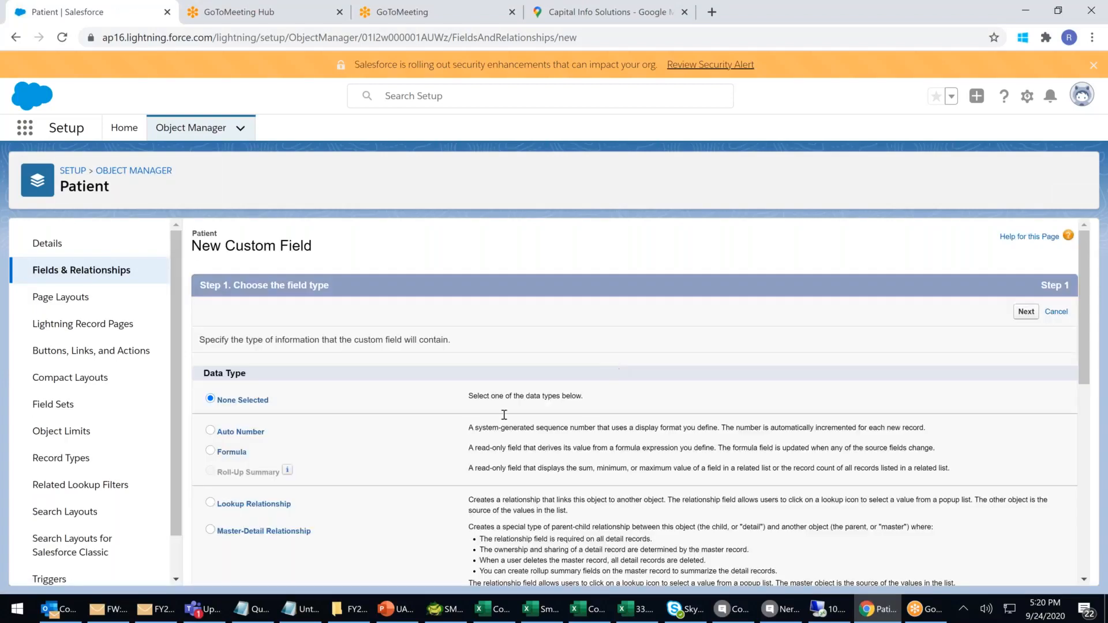
Create a Number field on Patient labelled 'Mobile'.
scroll(504, 415, down, 5)
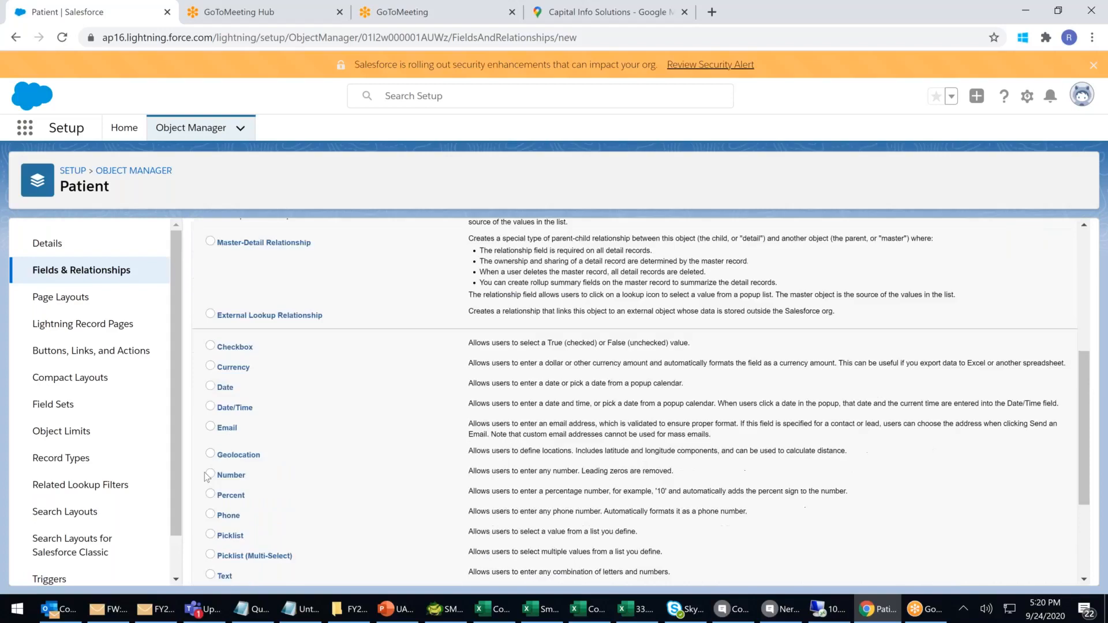
click(210, 474)
scroll(945, 333, up, 5)
click(1027, 312)
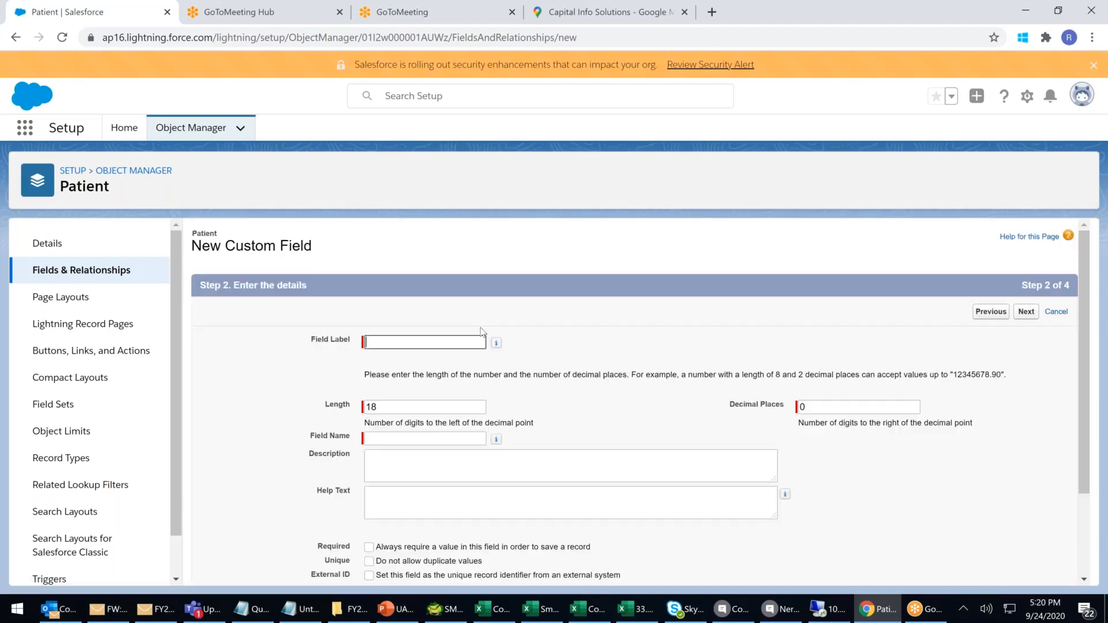
click(396, 340)
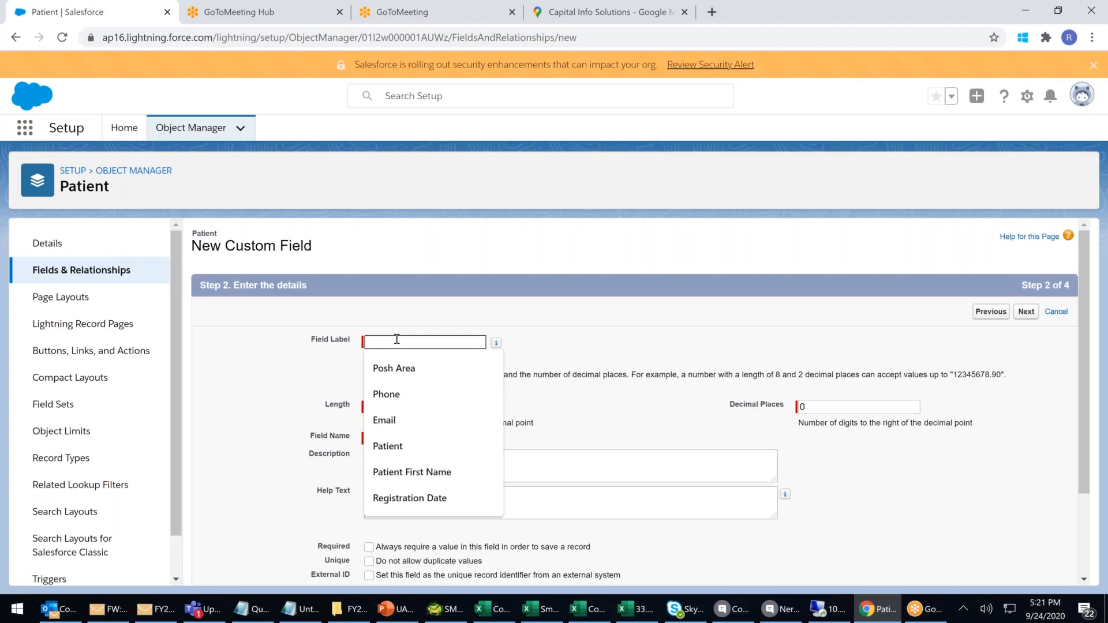
text(Mobile)
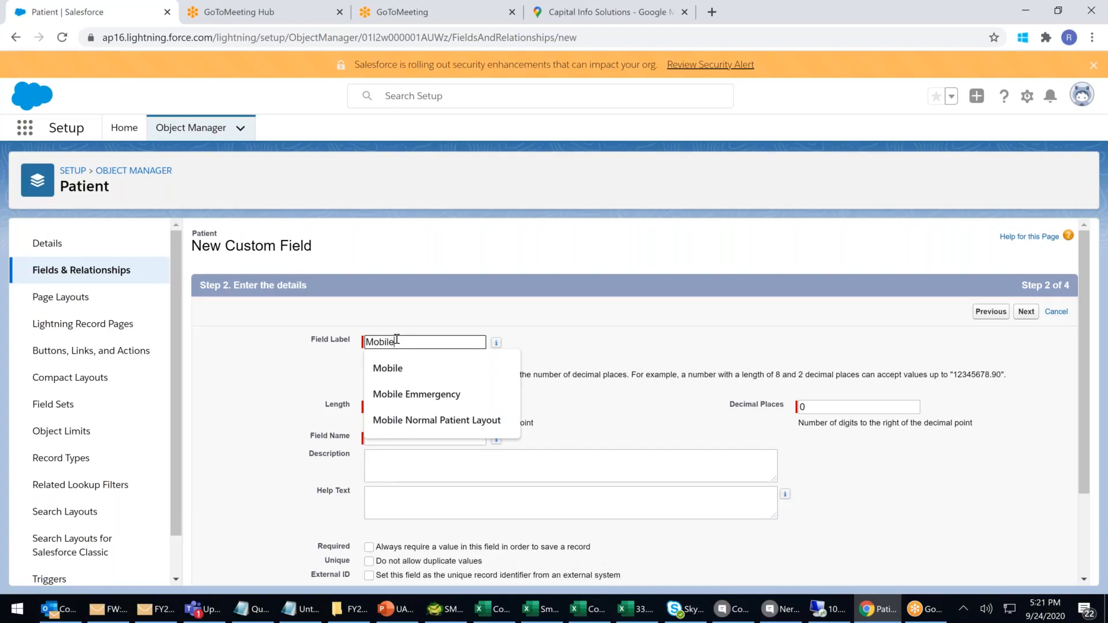
click(639, 344)
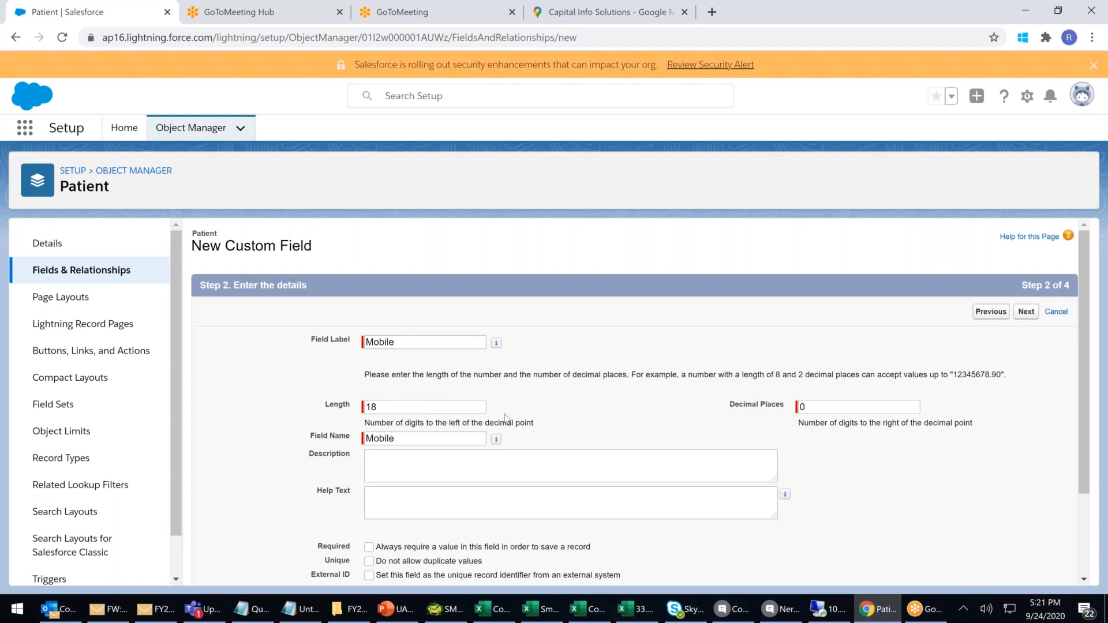
Set Mobile's length to 10 with 0 decimal places, save it, and start another field.
double_click(407, 411)
text(10)
click(814, 406)
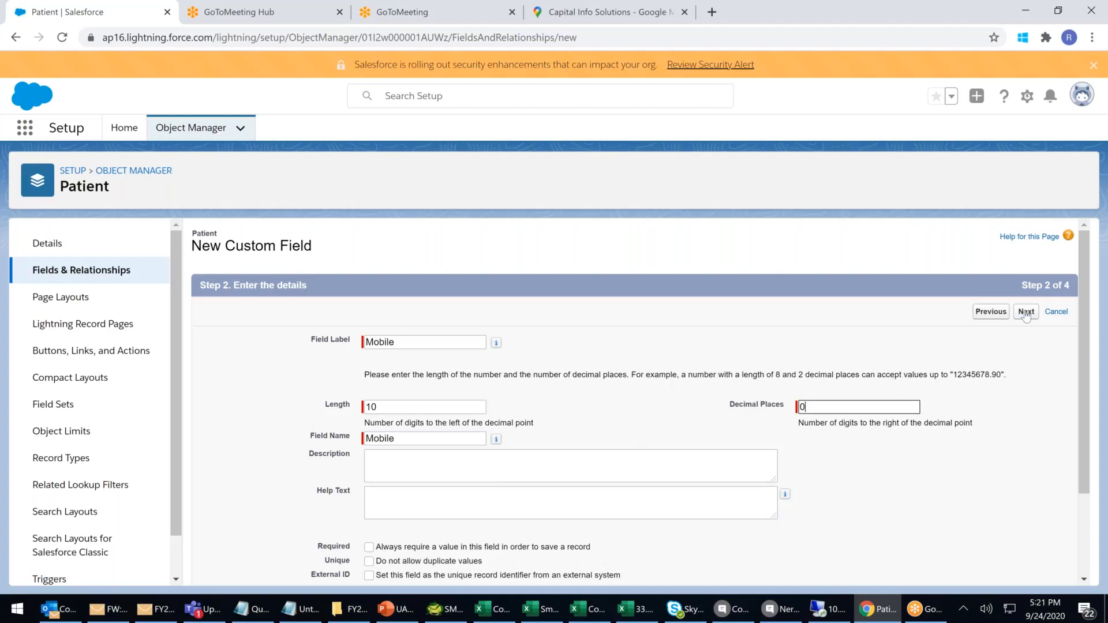
click(376, 407)
double_click(376, 407)
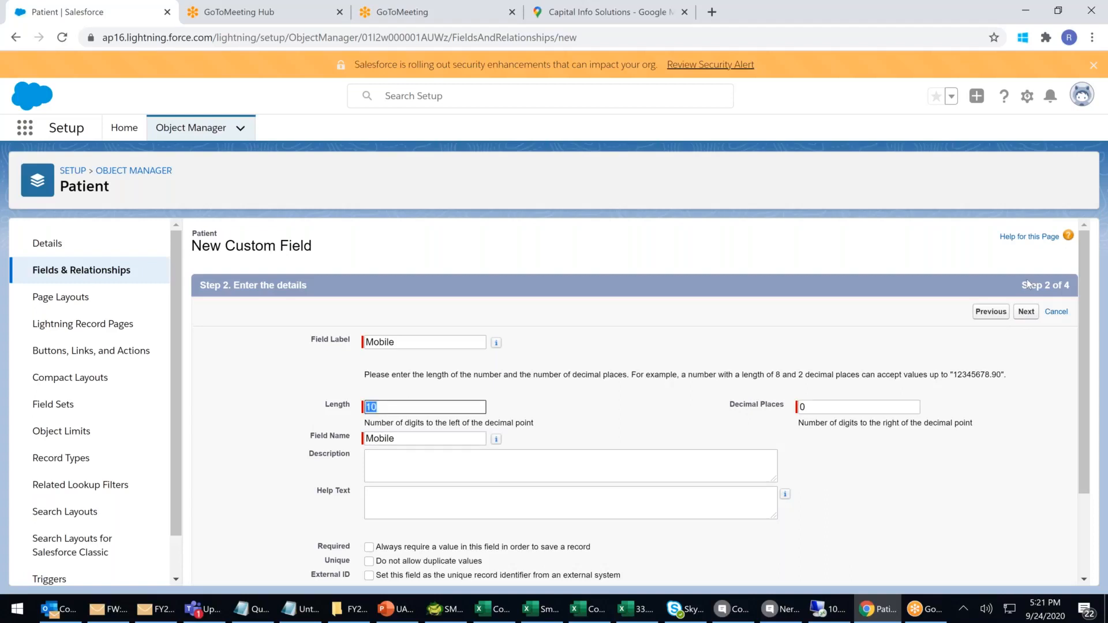
click(1023, 314)
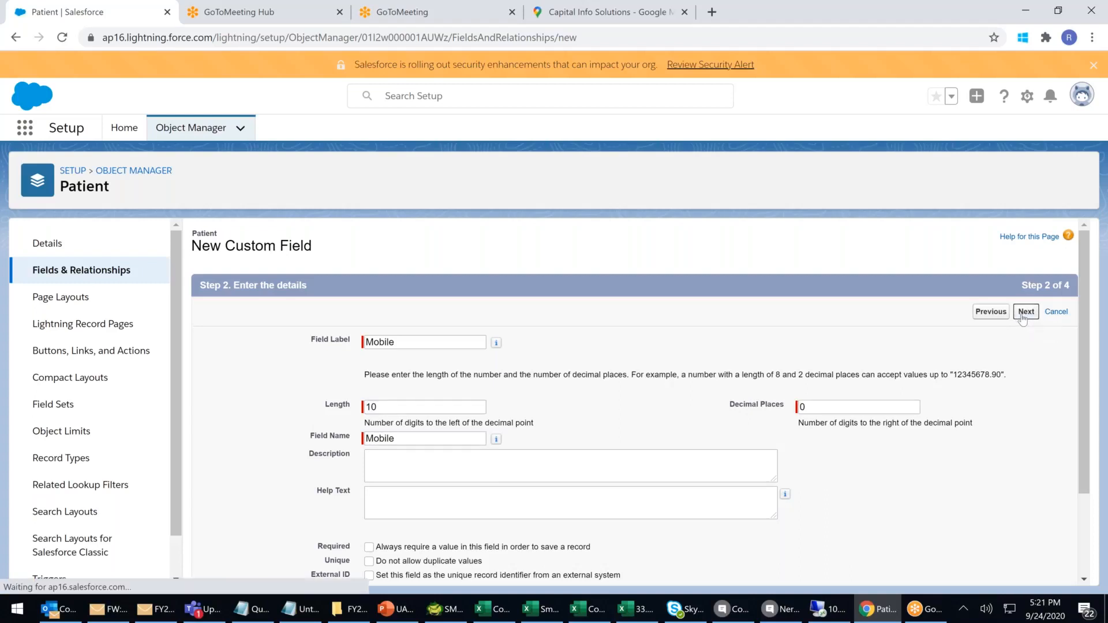
click(1026, 312)
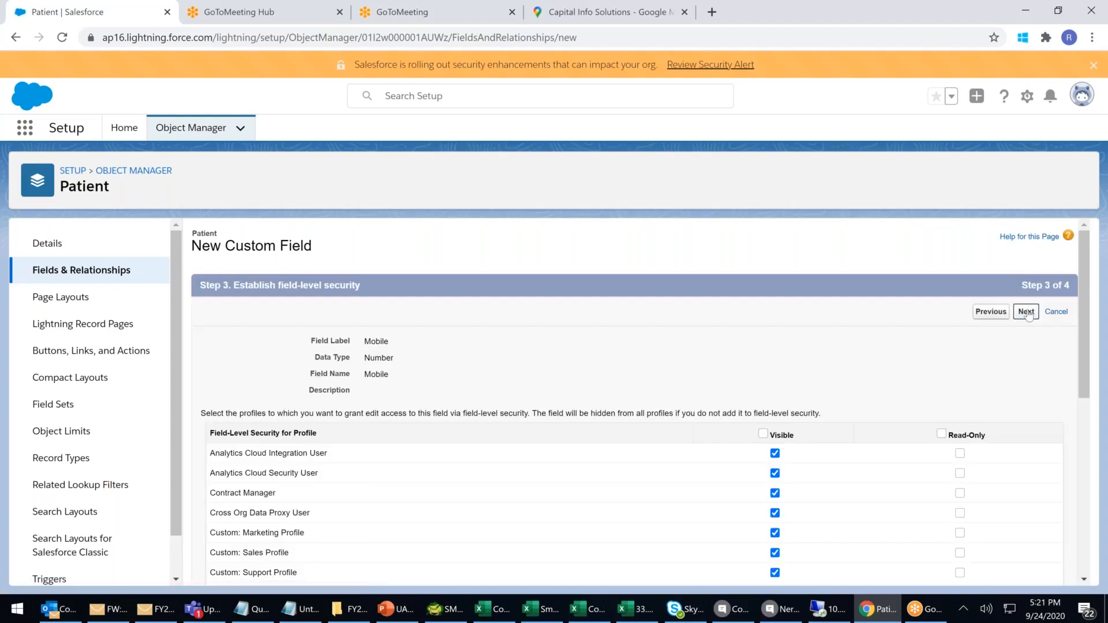
click(994, 313)
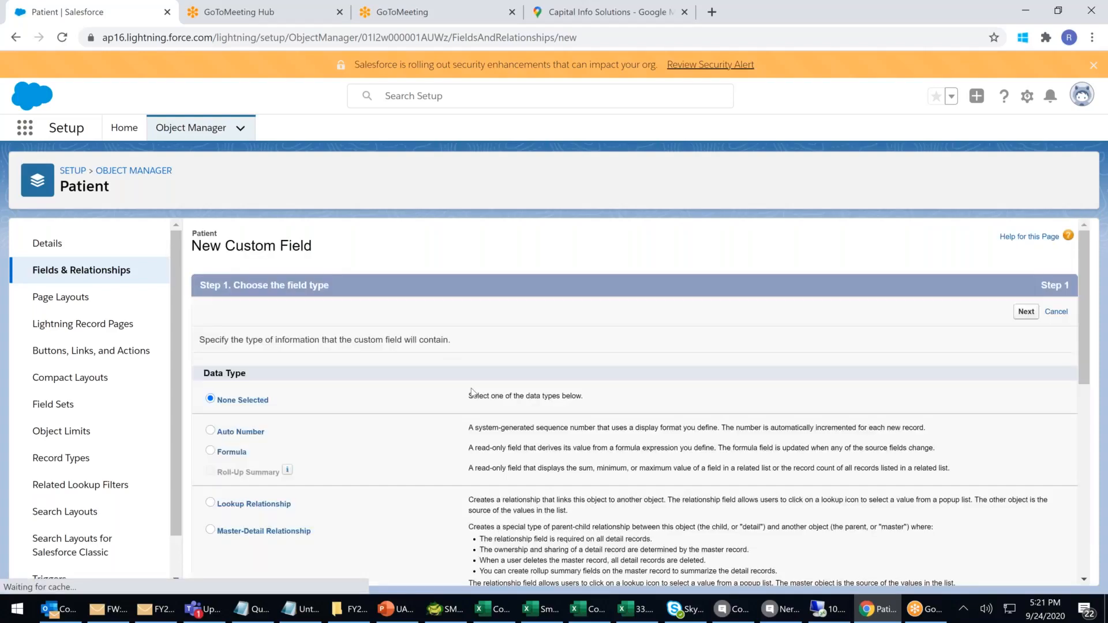
Create a Percent field labelled 'Blood RBC %'.
scroll(272, 492, down, 5)
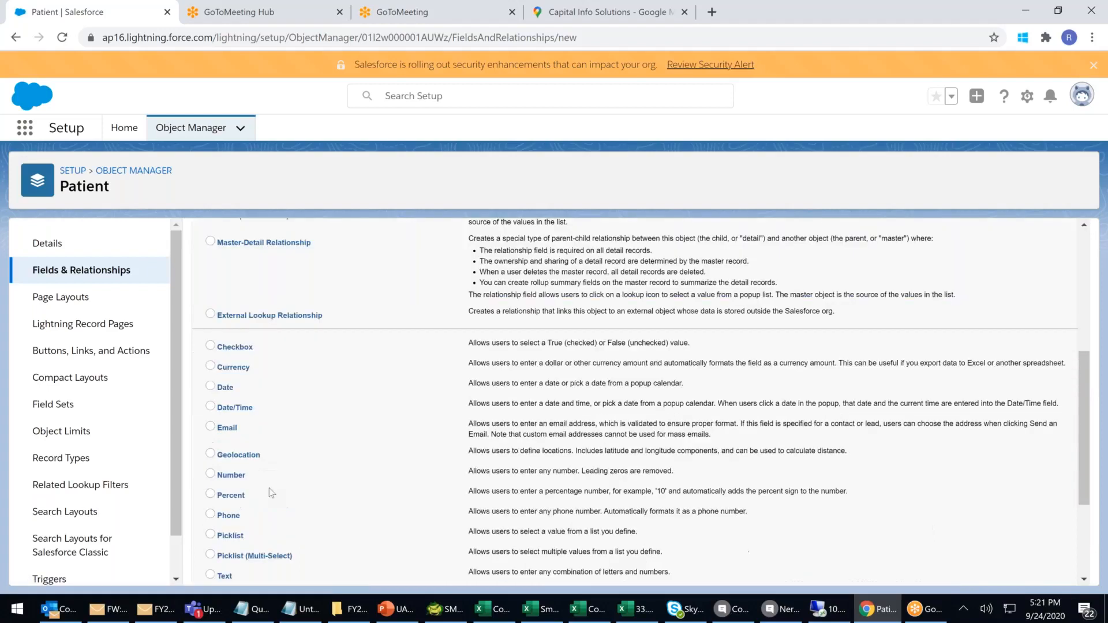
scroll(269, 488, down, 1)
click(229, 423)
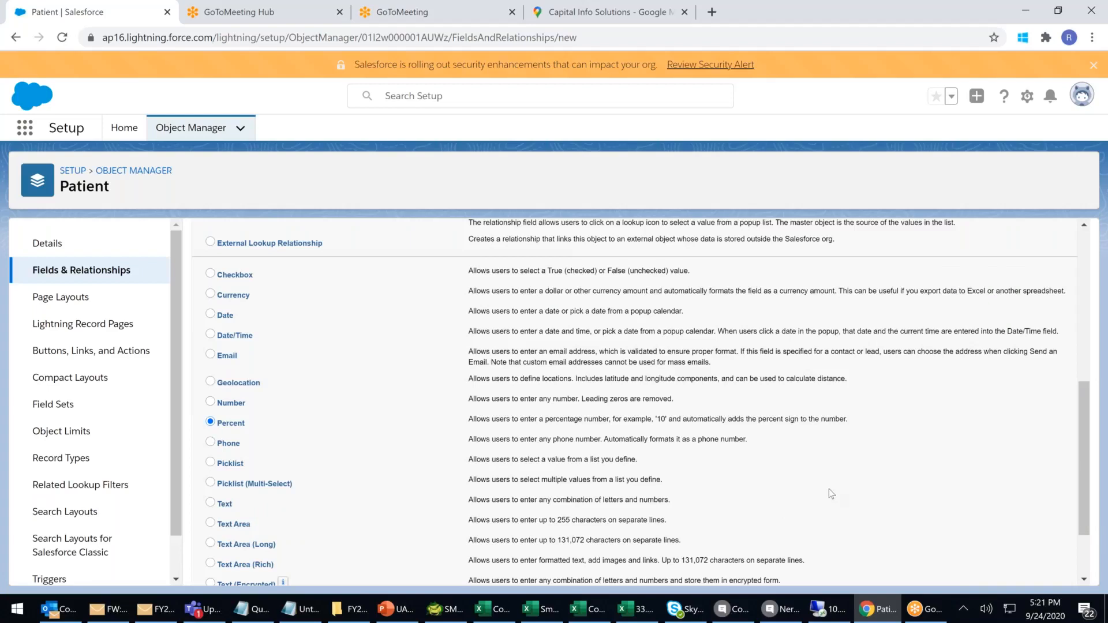
scroll(1003, 331, up, 4)
scroll(1016, 323, up, 3)
click(1026, 312)
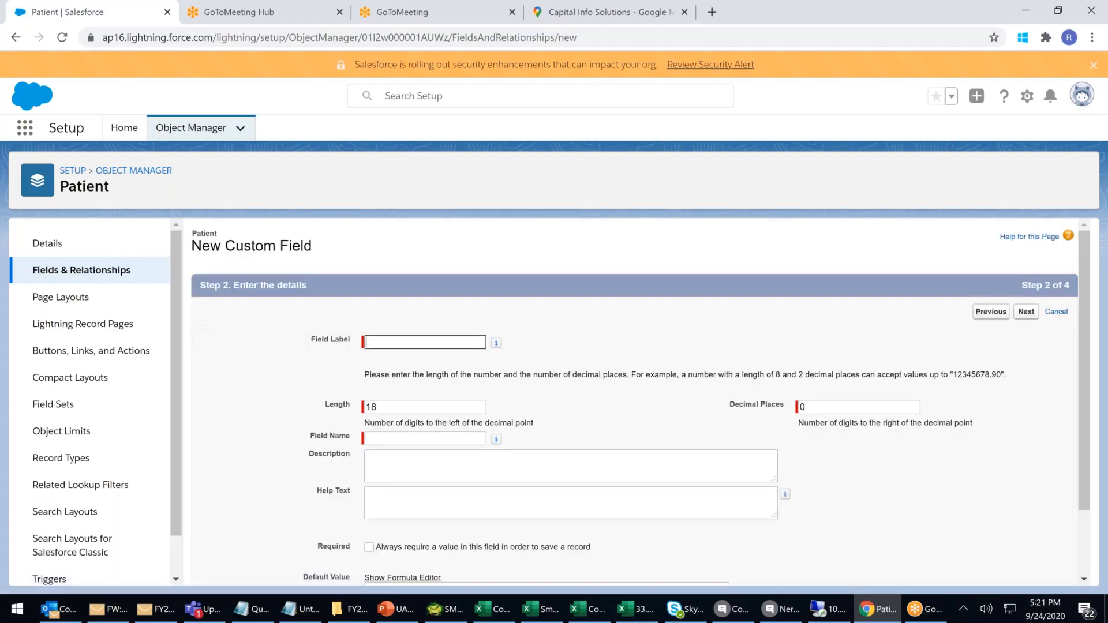
click(425, 343)
text(R)
text(eg)
key(BackSpace)
key(BackSpace)
key(BackSpace)
text(b)
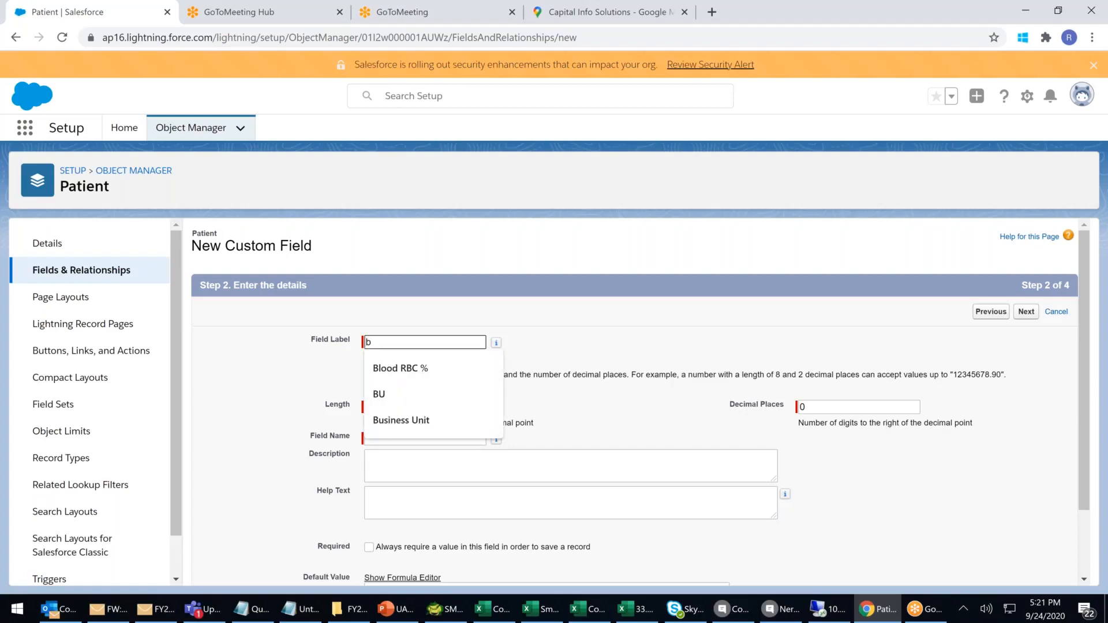
click(396, 368)
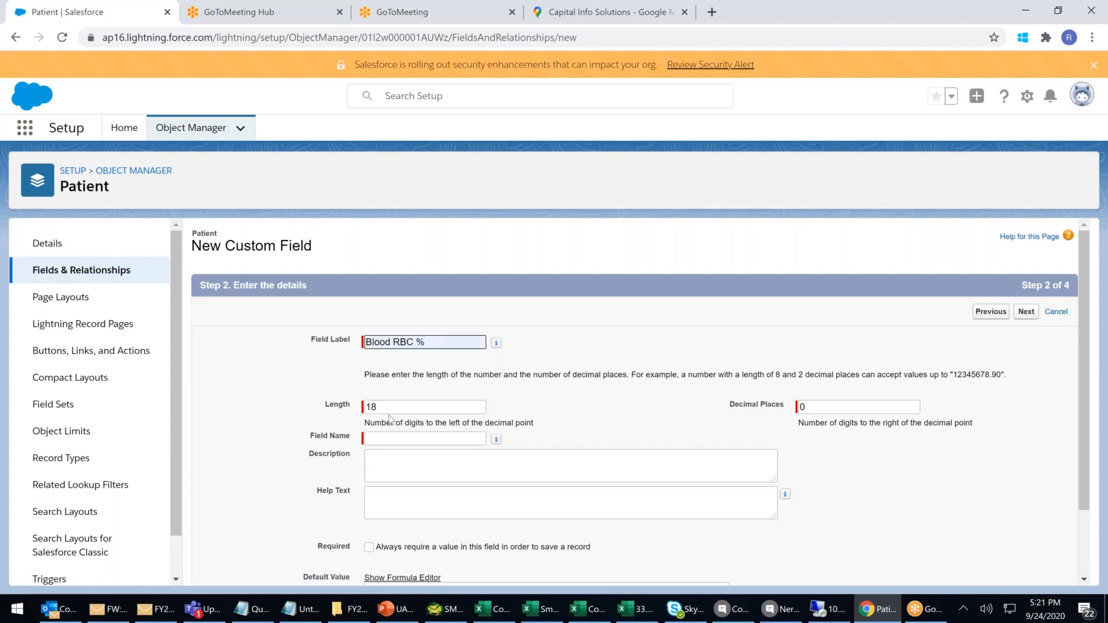
Give Blood RBC % length 2 and 2 decimal places, then save and start another field.
double_click(403, 407)
key(BackSpace)
text(2)
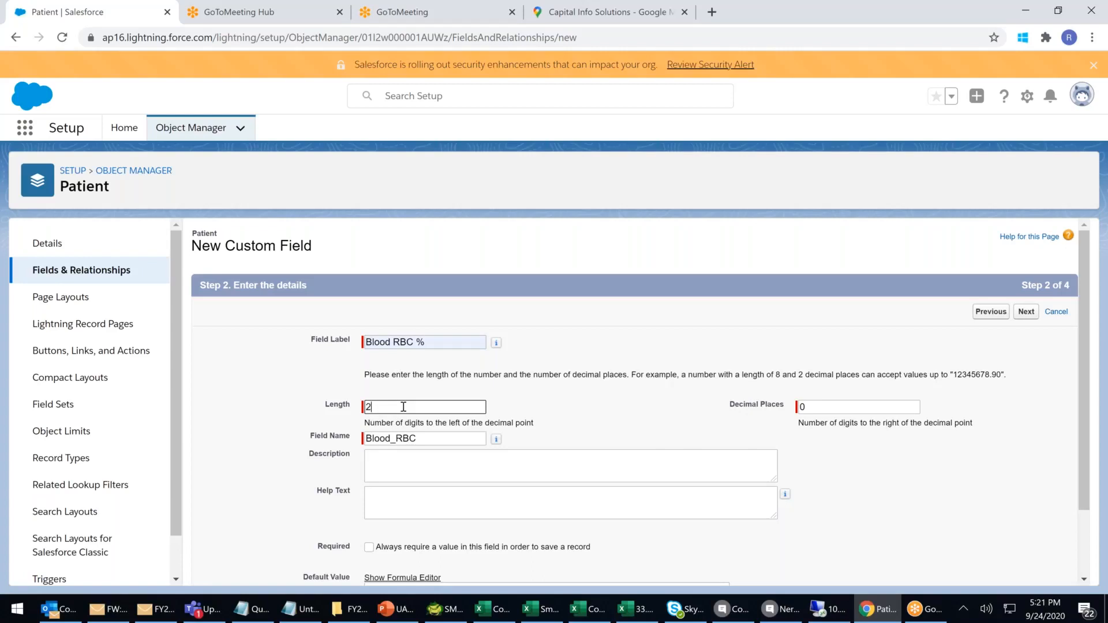
click(840, 405)
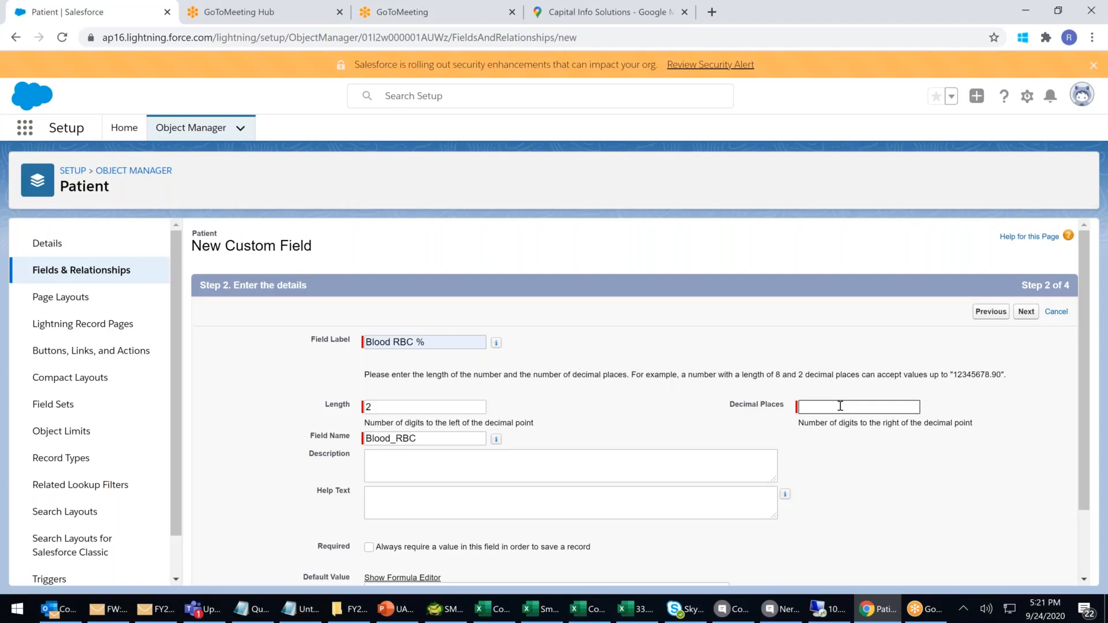
text(2)
scroll(635, 405, down, 1)
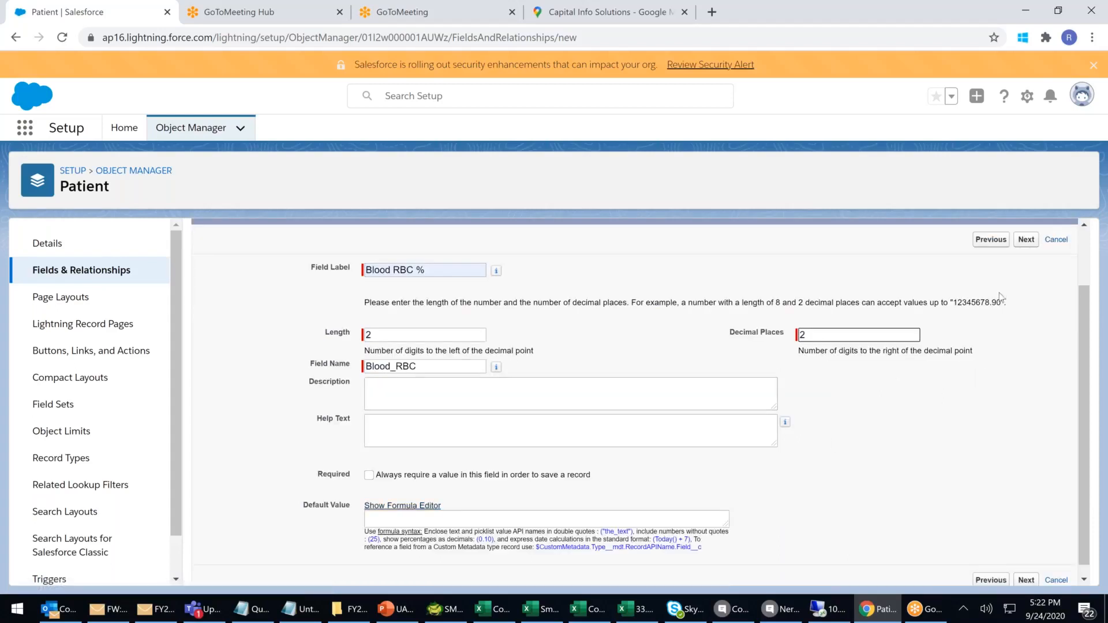
click(1034, 243)
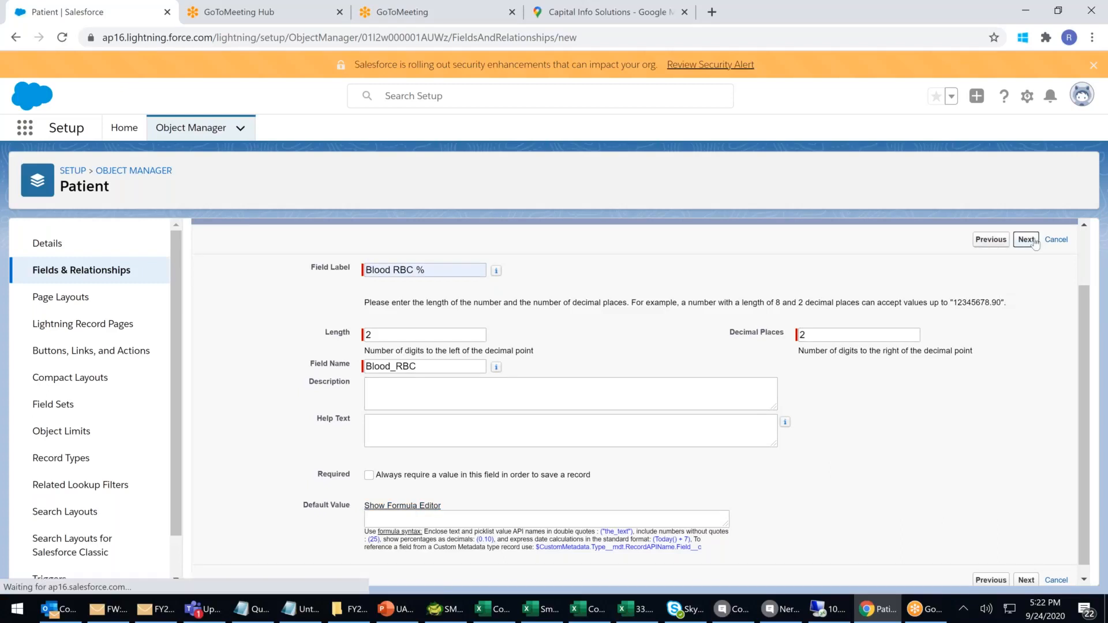
click(1022, 314)
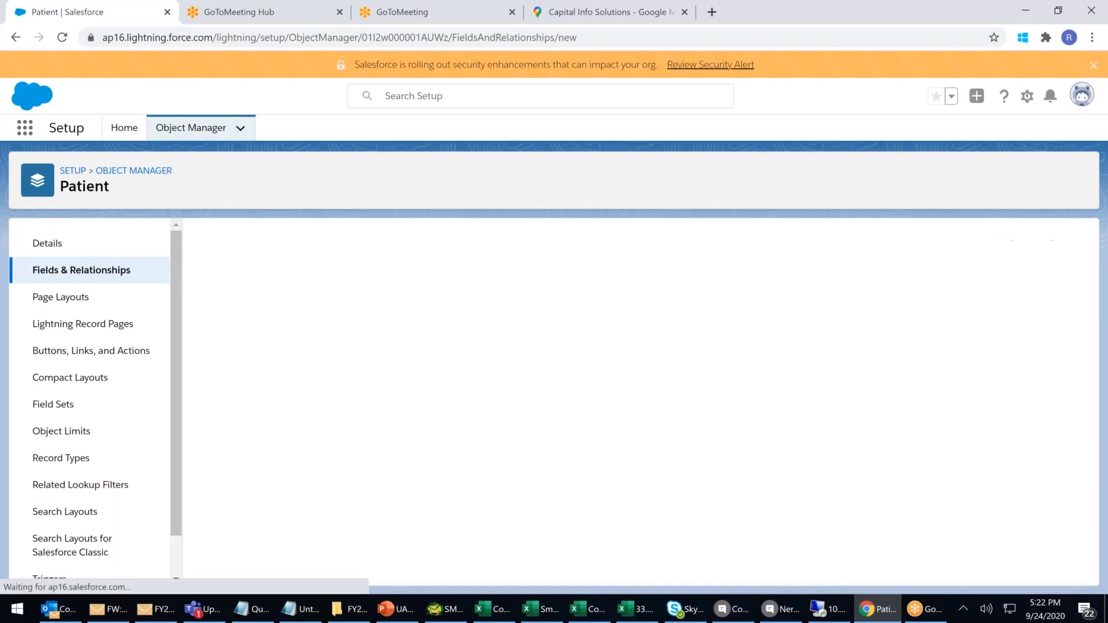
click(993, 312)
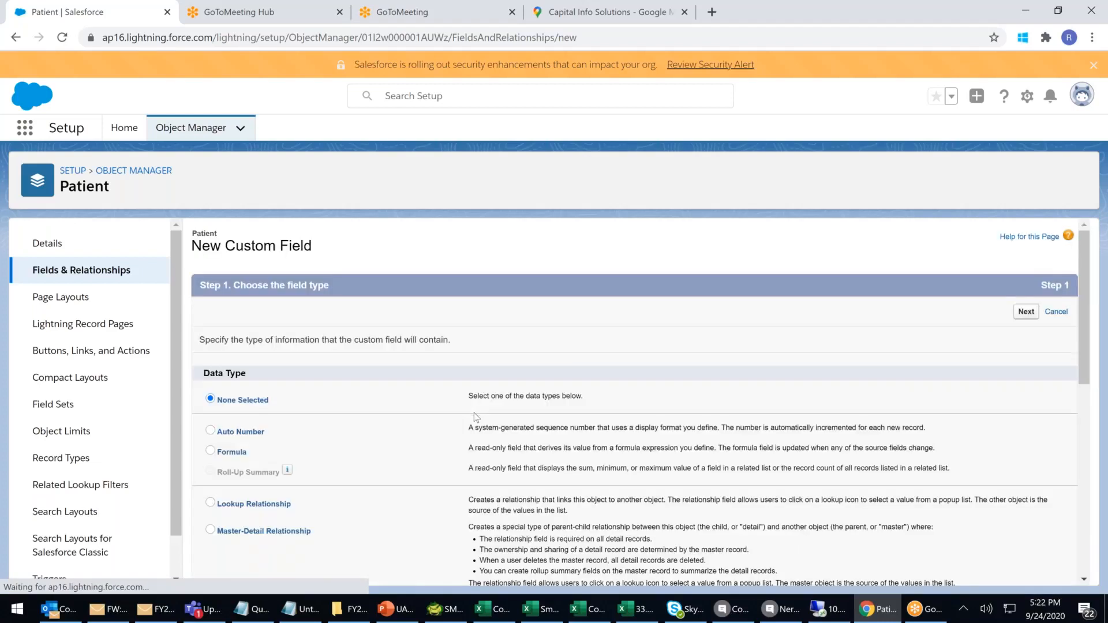
Choose Phone as the new field's data type.
scroll(474, 413, down, 6)
click(220, 446)
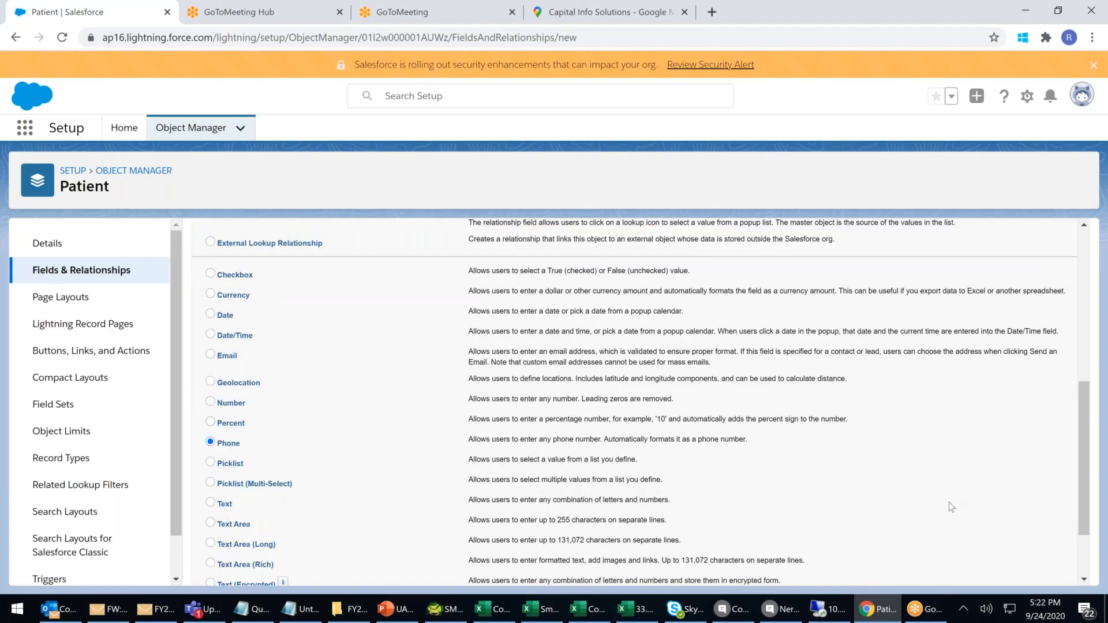
scroll(965, 496, down, 1)
click(1026, 582)
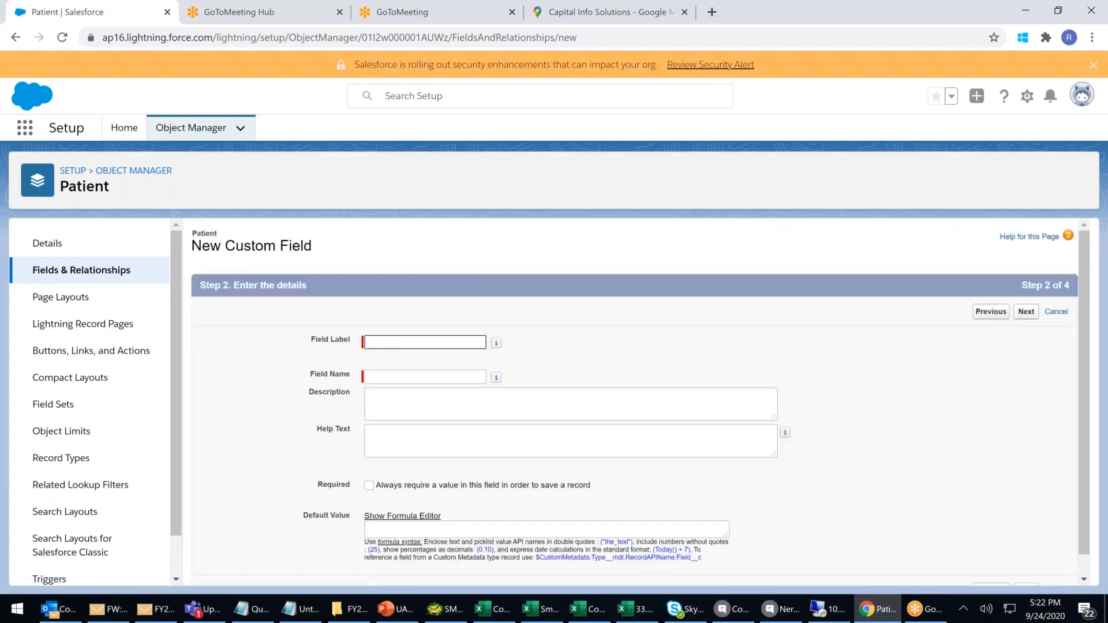
Label the Phone field 'Landline Phone' (name Landline_Phone) and advance to the page-layout step.
click(386, 343)
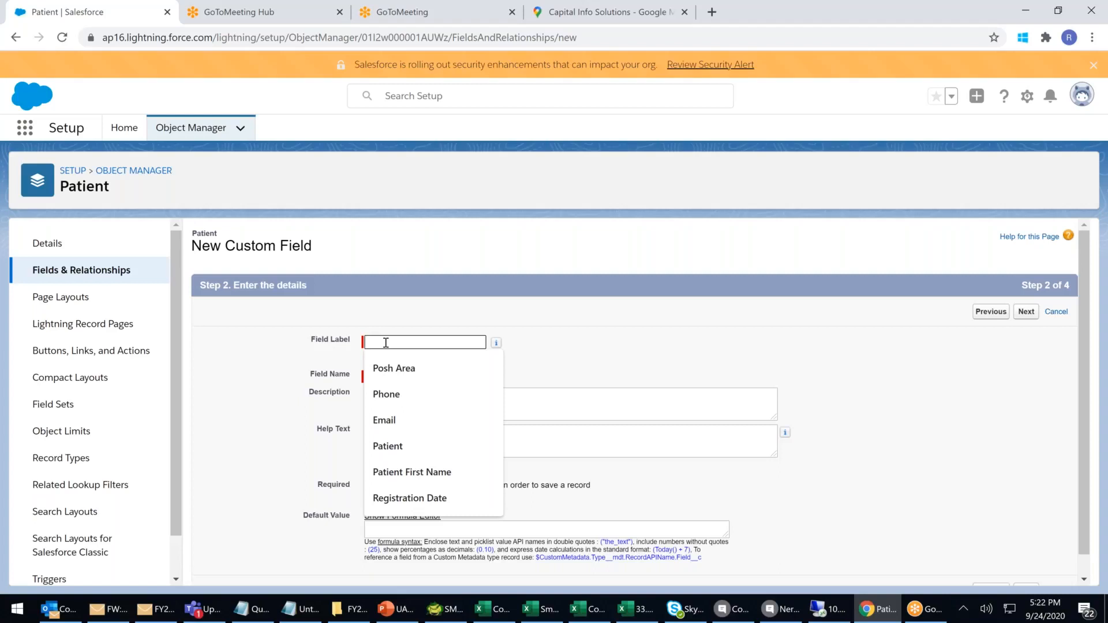
text(Lan)
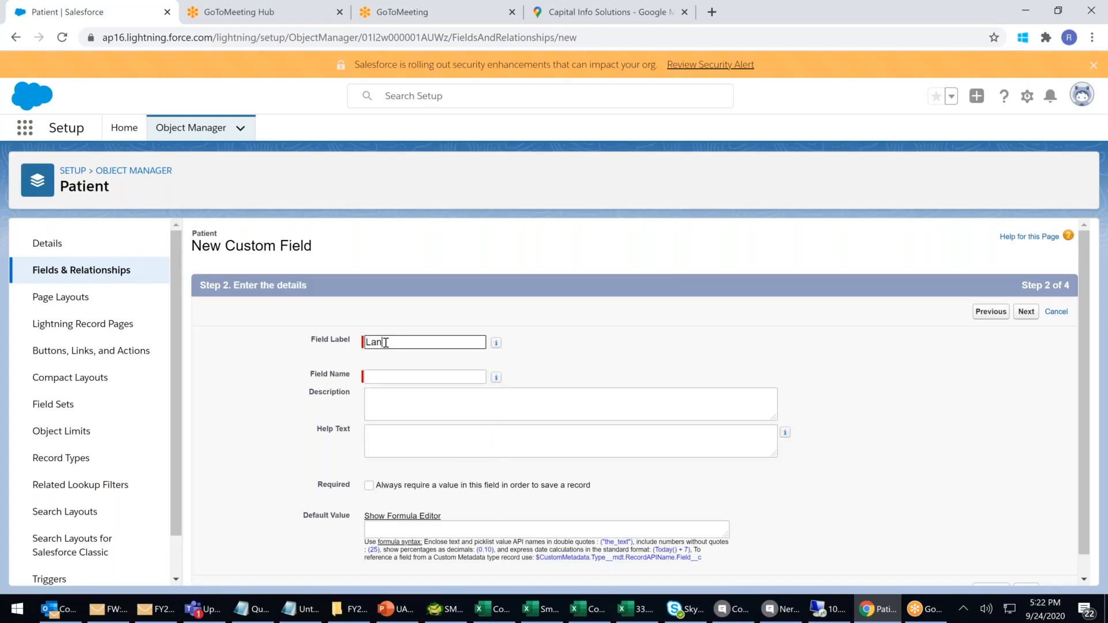
text(dline Phone)
click(462, 376)
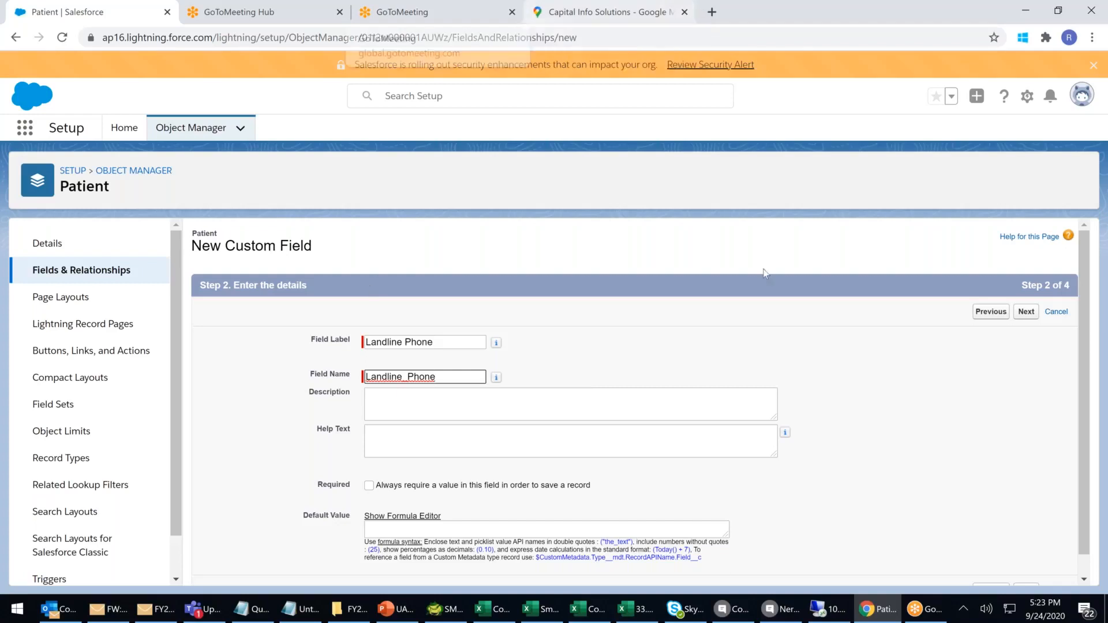
click(1026, 312)
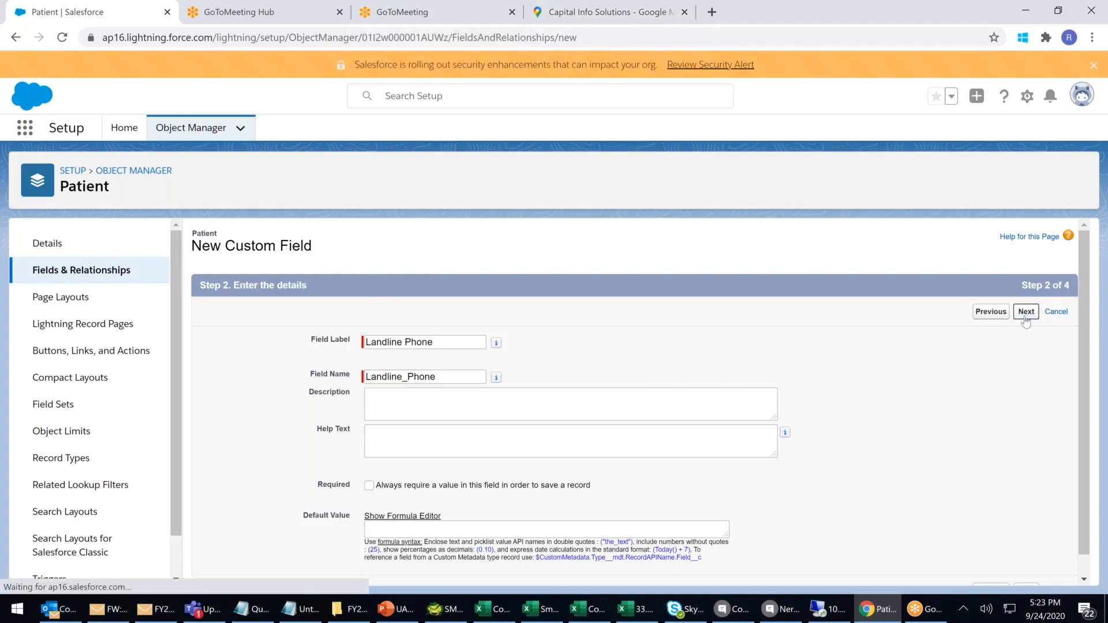
click(1027, 312)
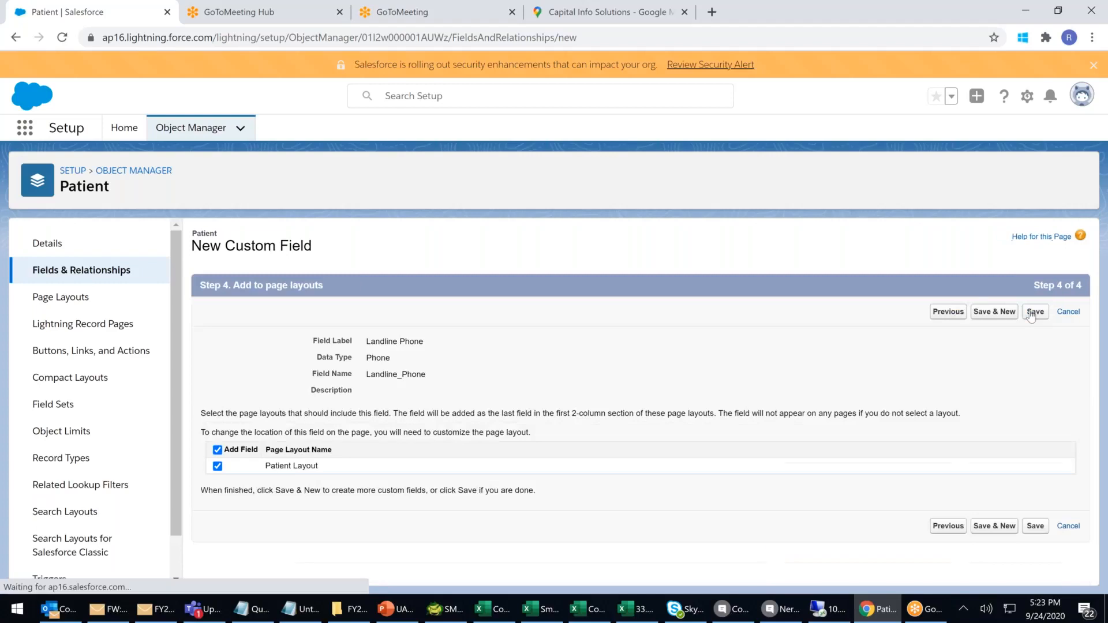
Save the Landline Phone field and choose Picklist as the next field's type.
click(1009, 313)
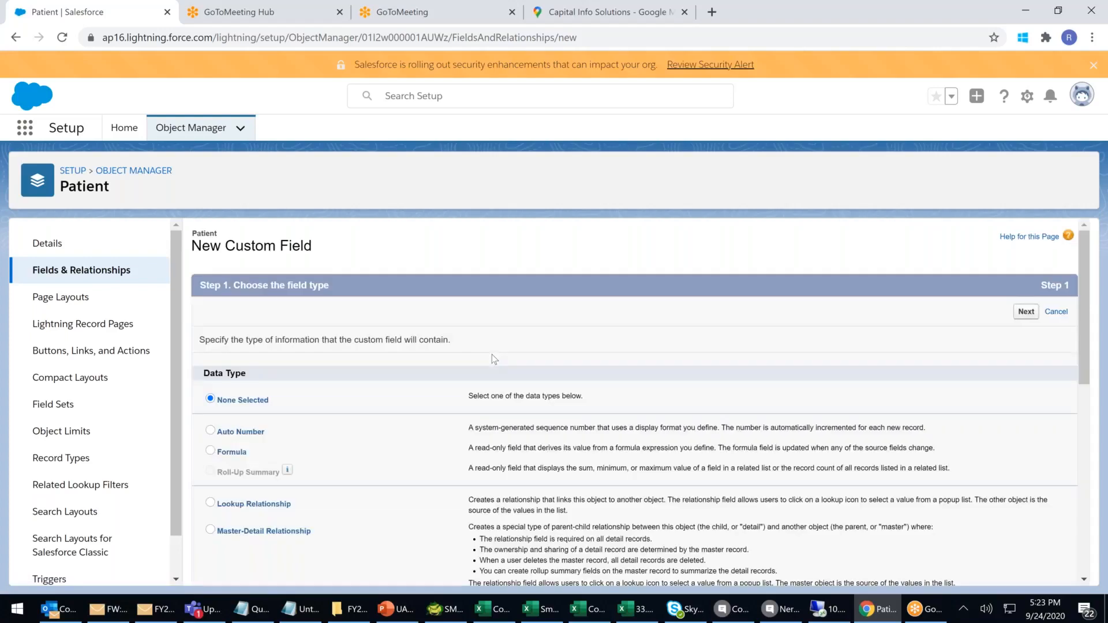
scroll(491, 355, down, 4)
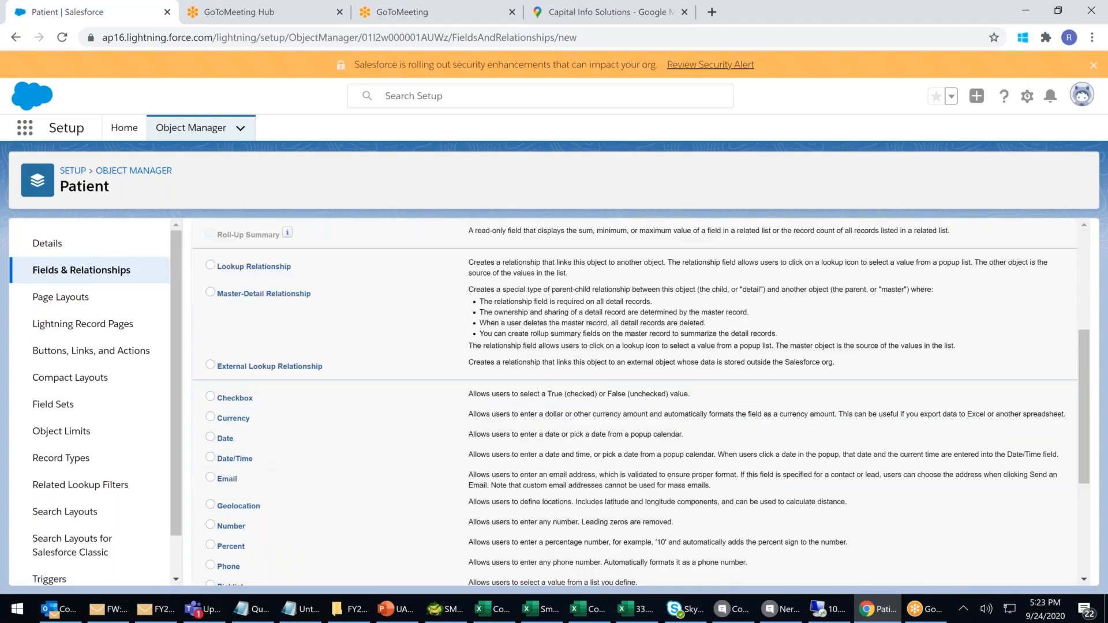
scroll(216, 422, down, 2)
click(210, 442)
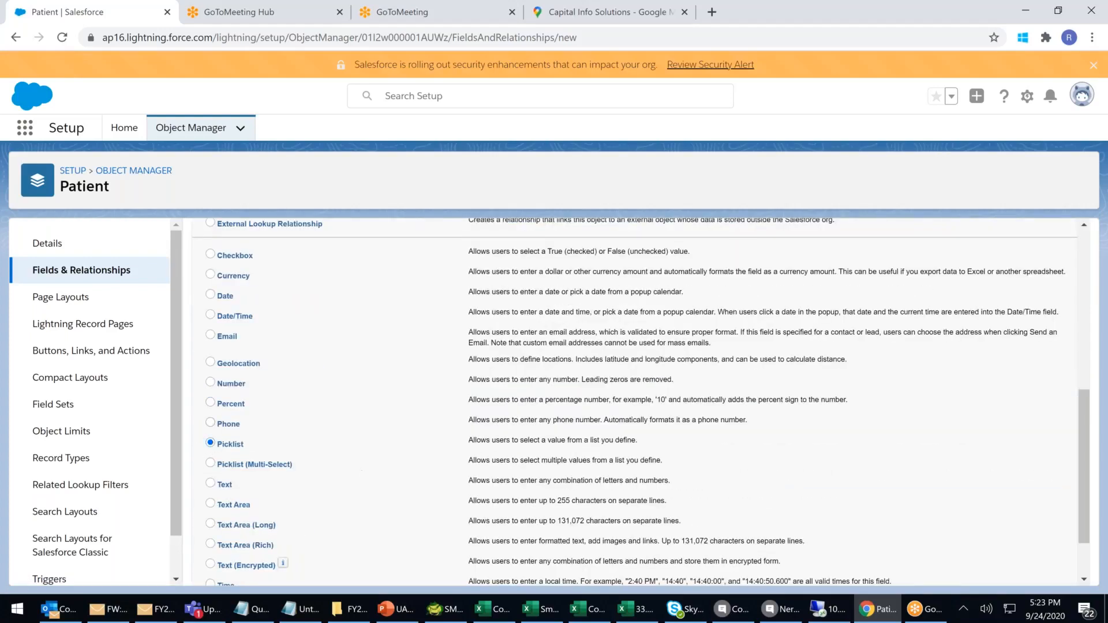
scroll(988, 300, up, 10)
click(1025, 311)
Label the picklist 'Dept.' using the autofill suggestion.
click(406, 342)
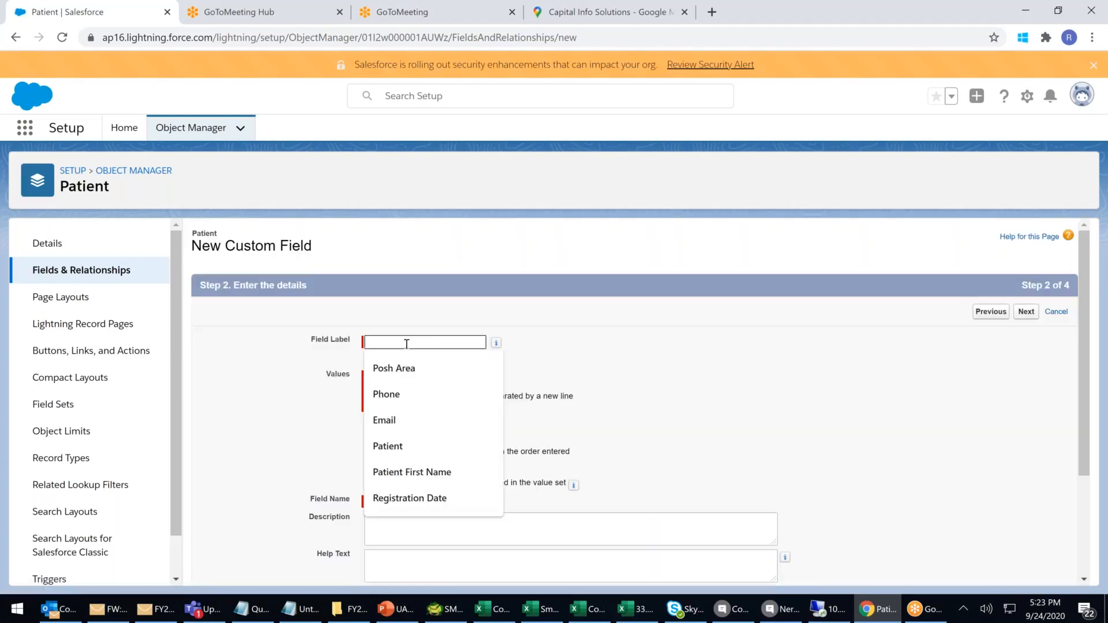
text(Dept.)
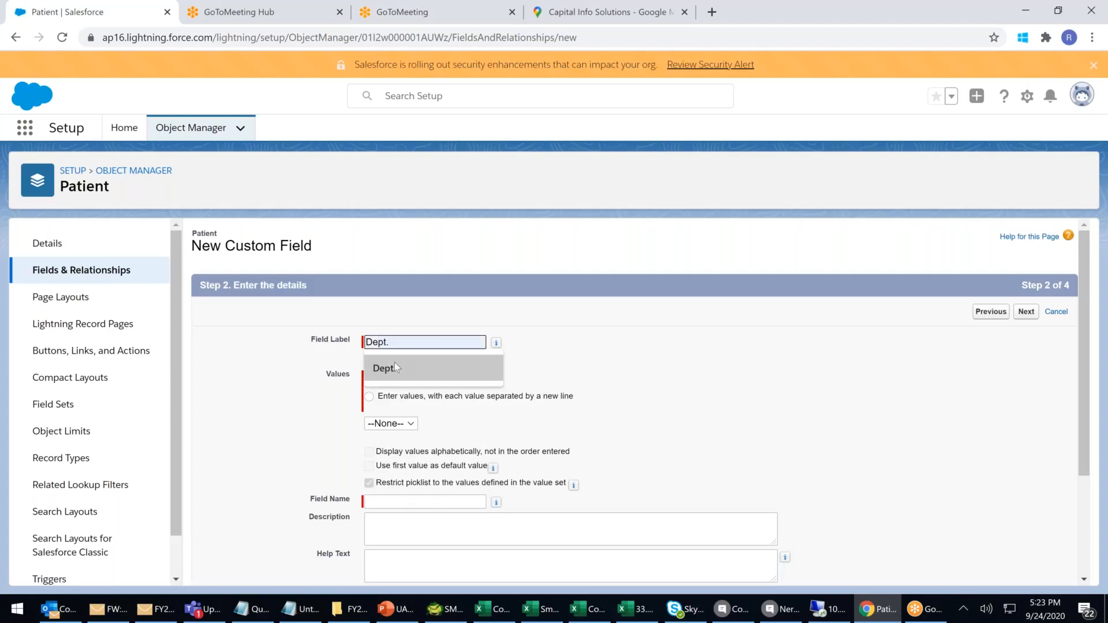
click(395, 365)
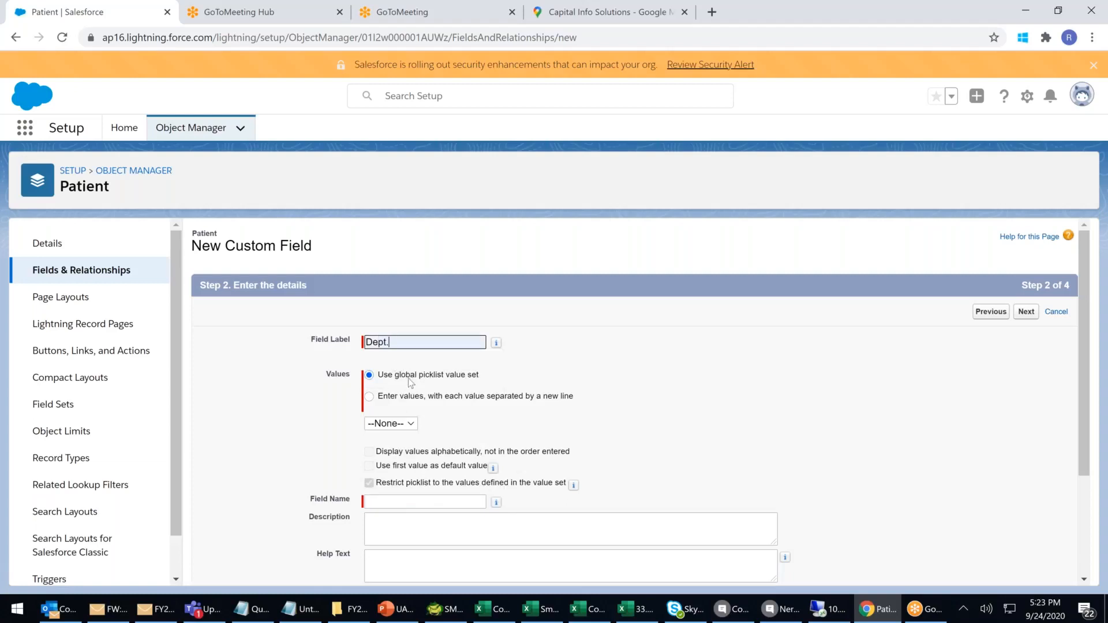
Enter your own Dept. values: Gyno, Neuro, ENT, Ortho, GestroEntro, Optho.
click(373, 401)
click(372, 401)
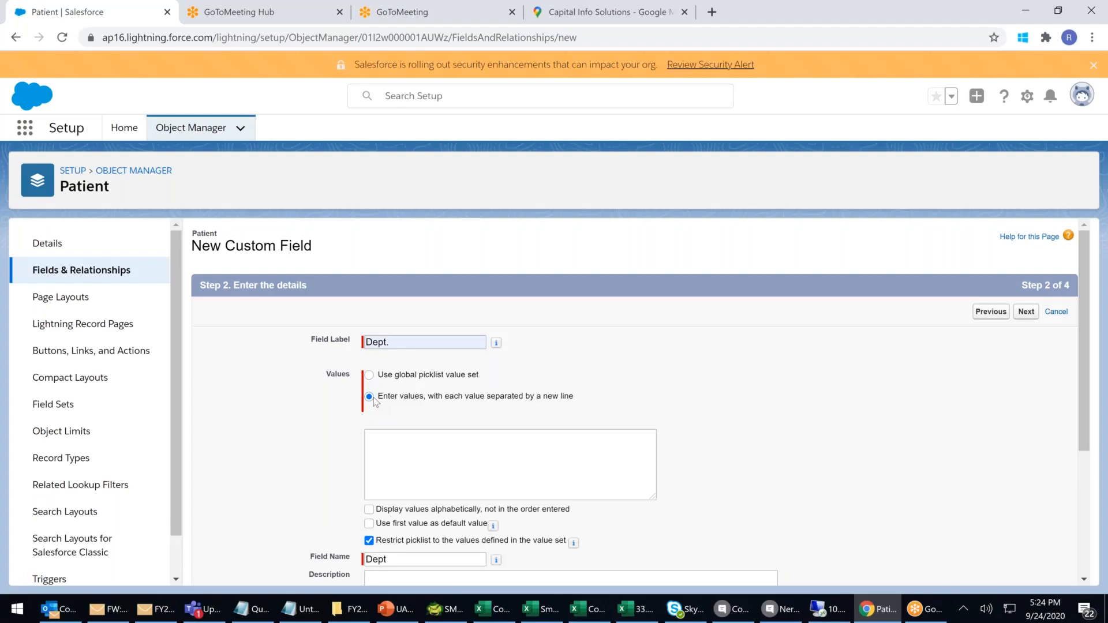
click(398, 453)
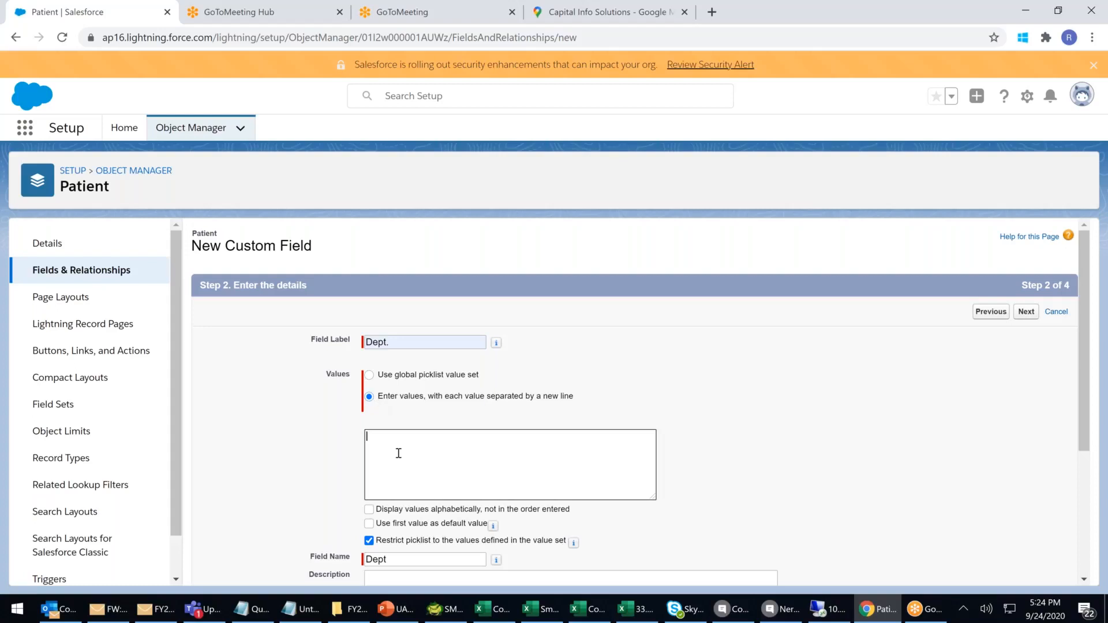
text(Gyno)
key(Return)
text(Neuro )
text(ENT)
key(Return)
text(Orthi)
key(Return)
text(GestroEntro)
key(Return)
text(Opth)
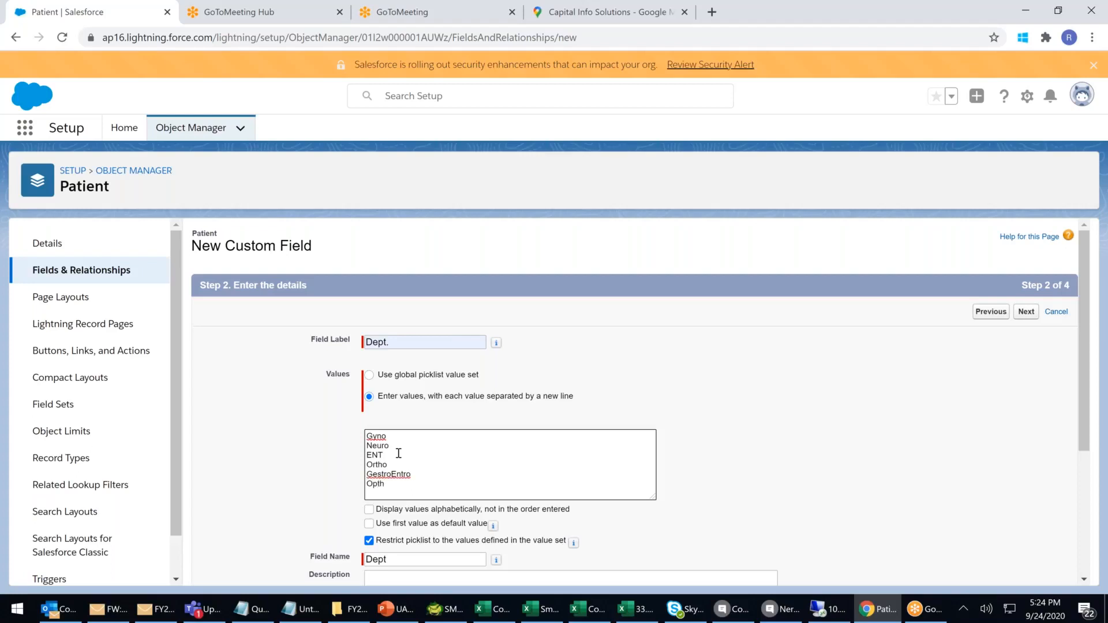
text(o)
key(Return)
Add General and Pedia to the Dept. values and advance to the next step.
text(General)
scroll(733, 377, down, 1)
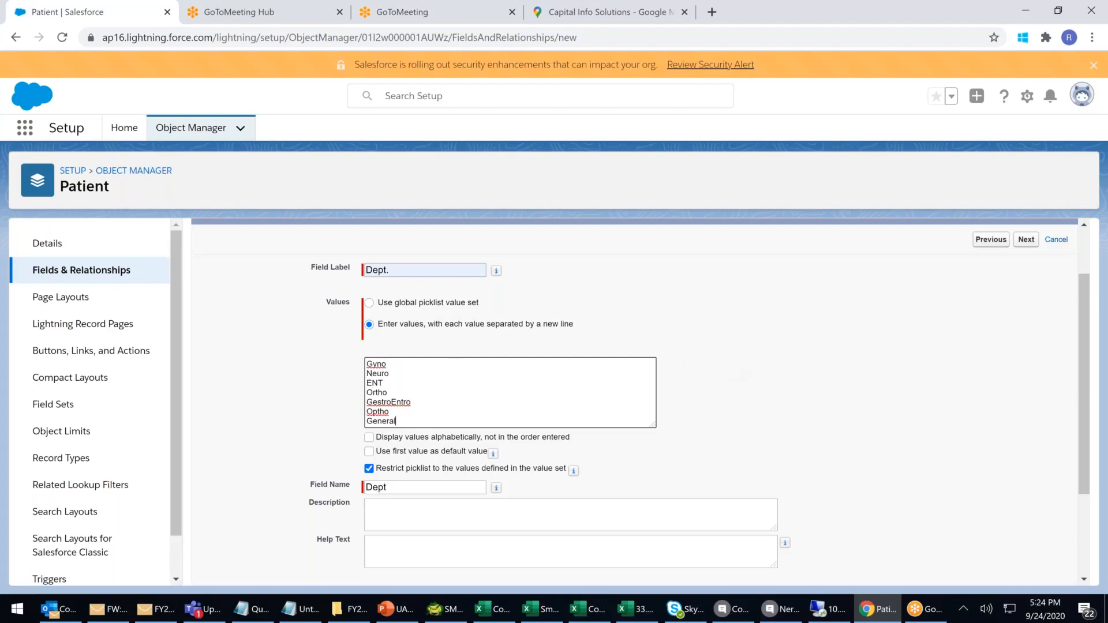
click(391, 410)
key(Return)
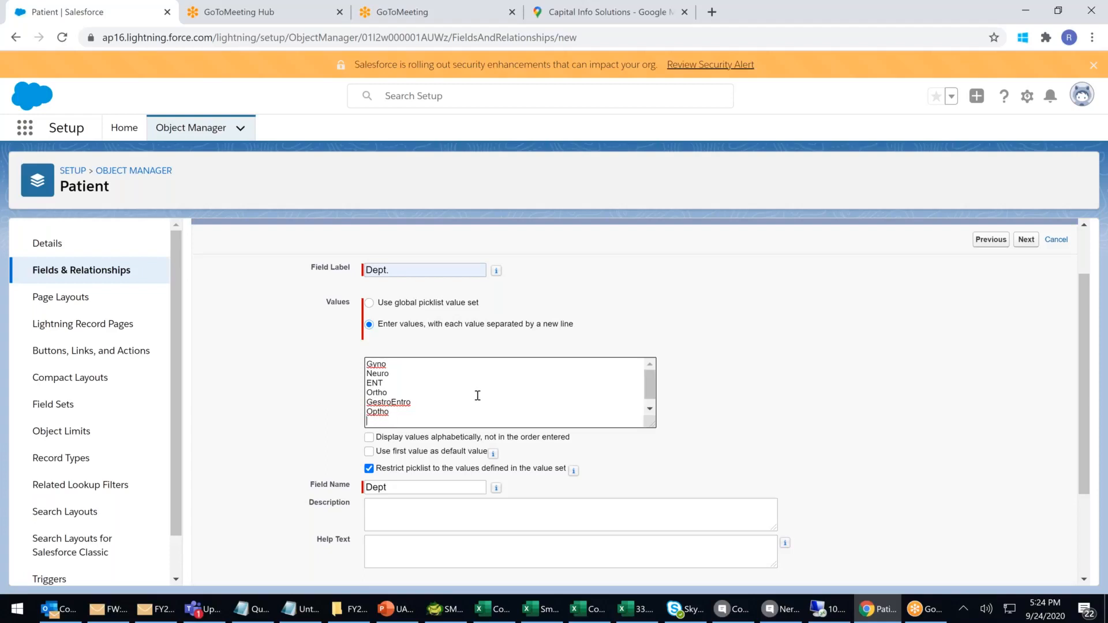
text(Pedia)
key(Down)
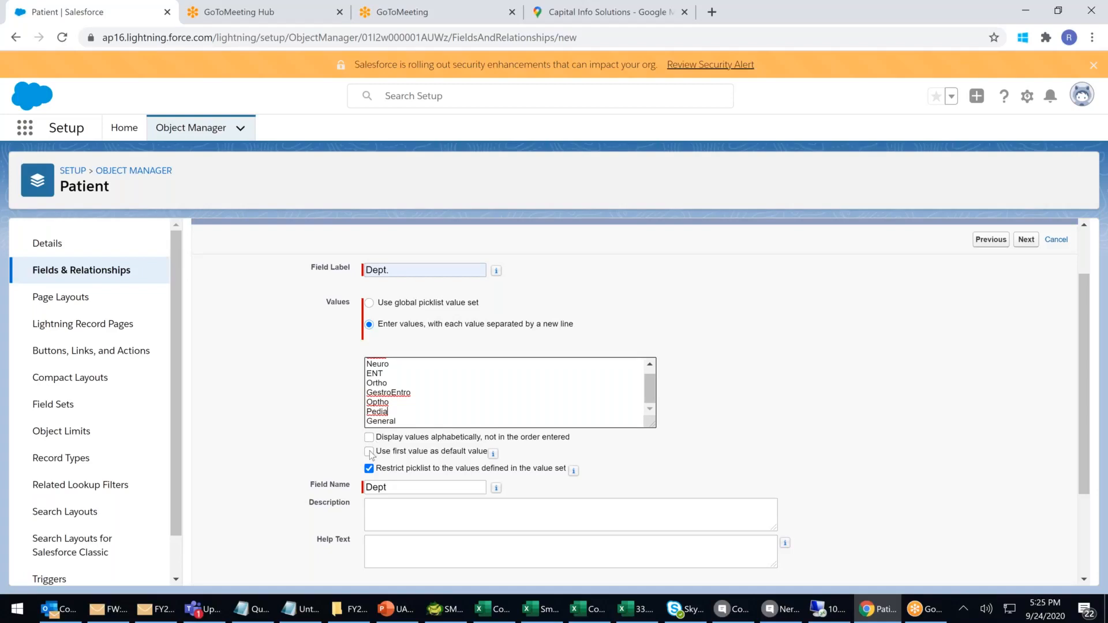
click(1027, 249)
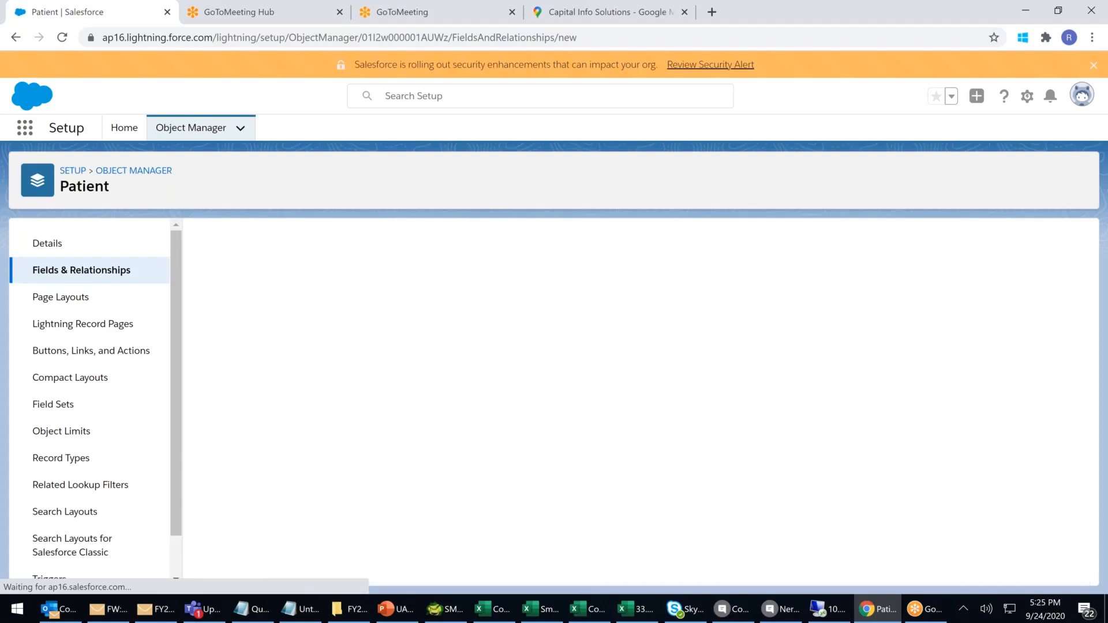
Save the Dept. picklist and start a multi-select picklist field labelled 'Facilities'.
click(1027, 312)
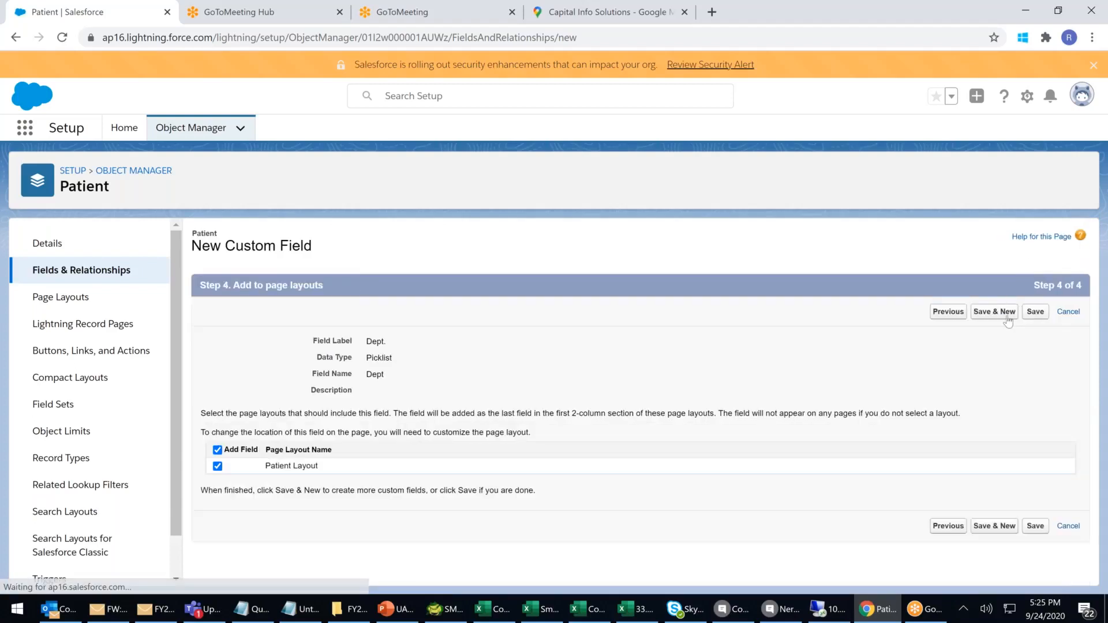
click(996, 312)
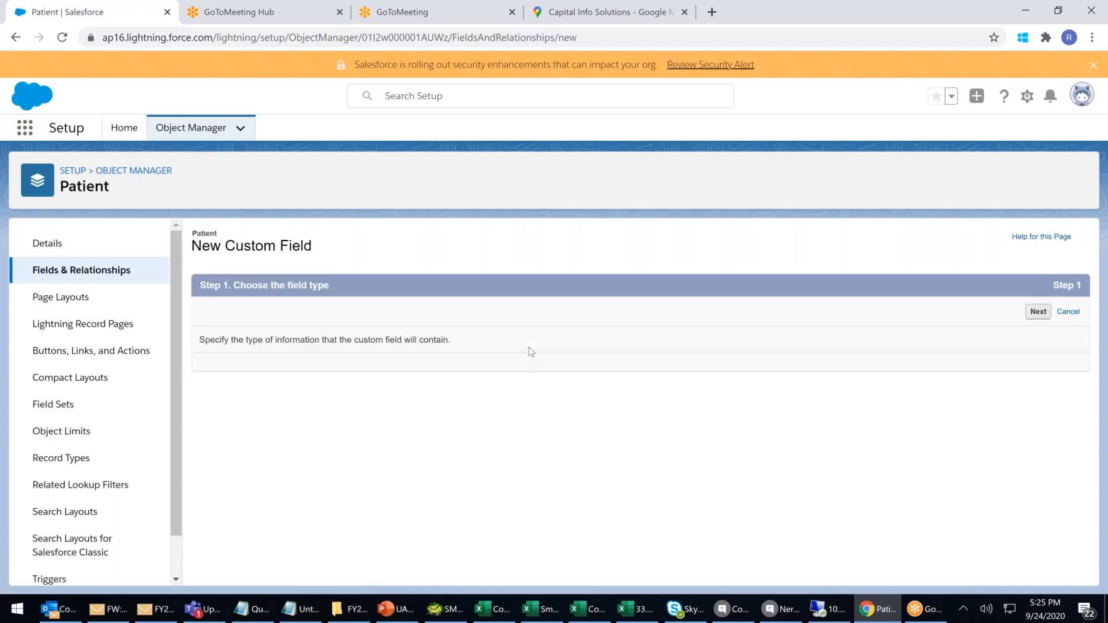
scroll(529, 347, down, 10)
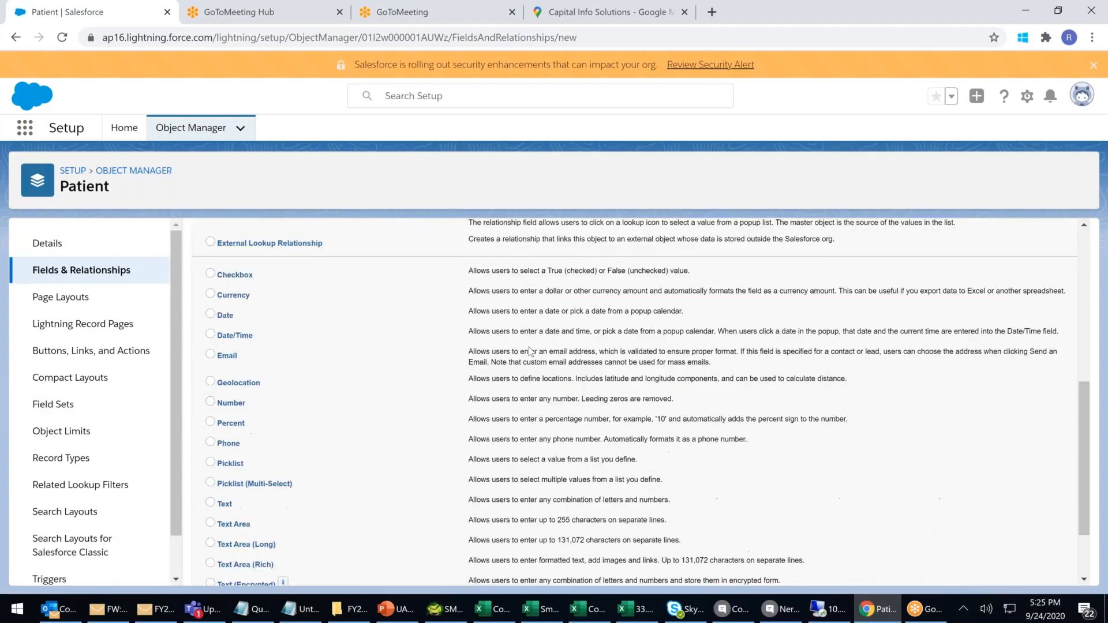
click(236, 373)
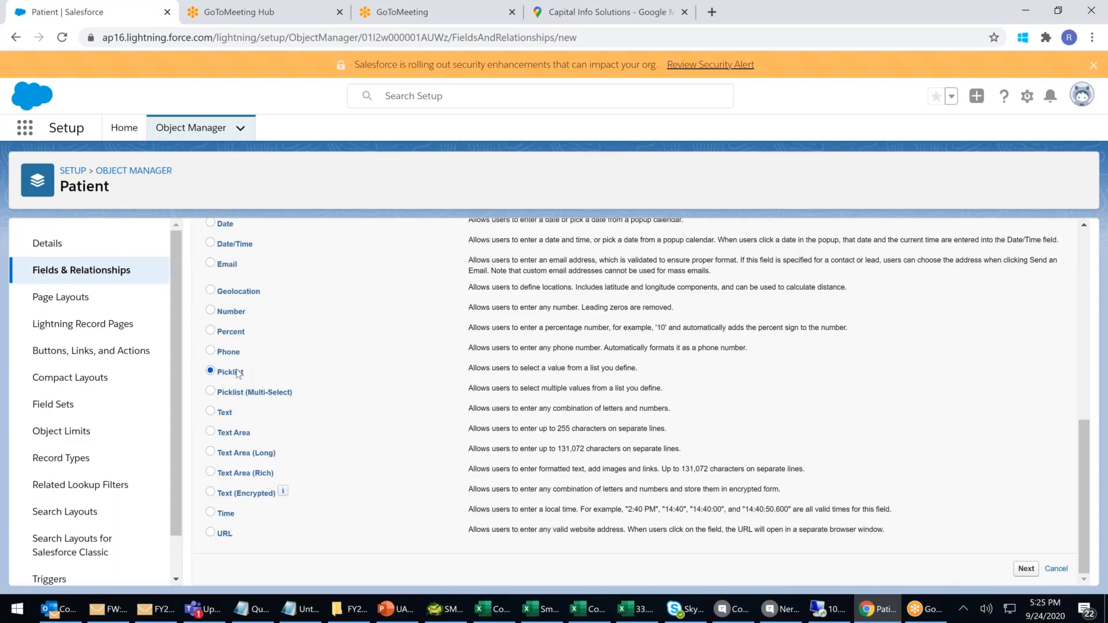
click(226, 393)
click(1029, 569)
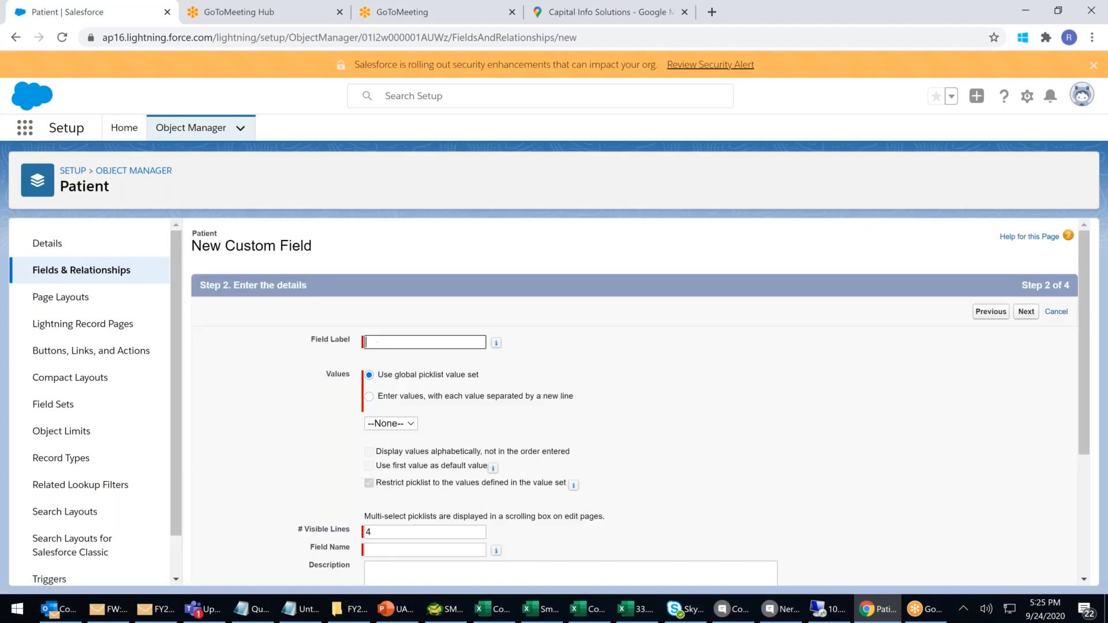
click(379, 337)
text(Facilities)
Enter Facilities values Wheel Chair, Deluxe Room, Executive Room and Dedicated Nurse, correcting misspellings.
click(370, 398)
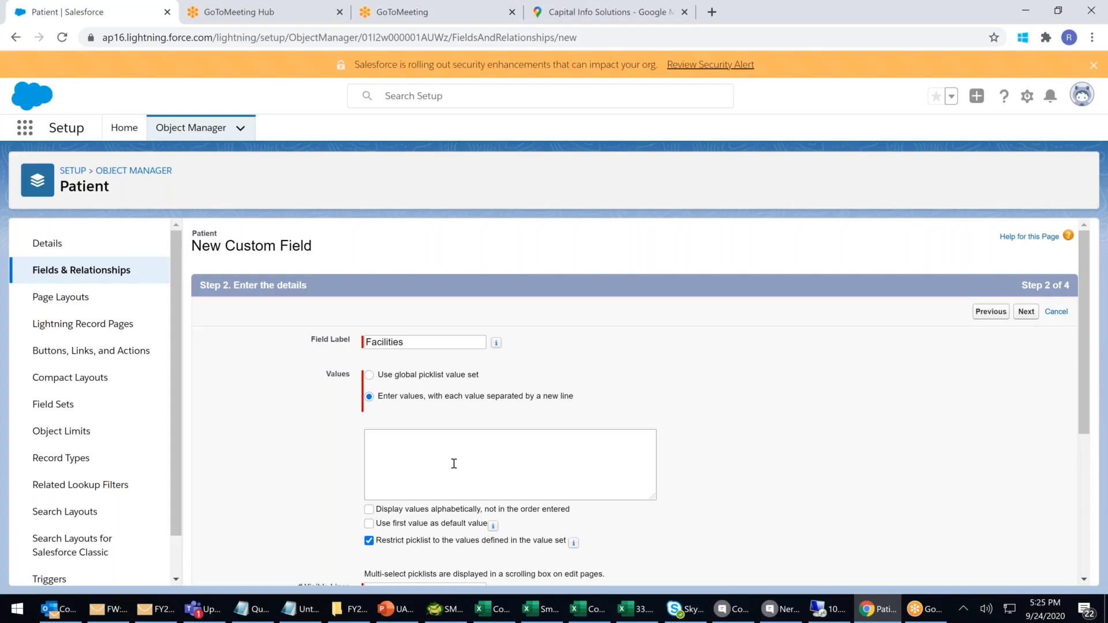
click(429, 441)
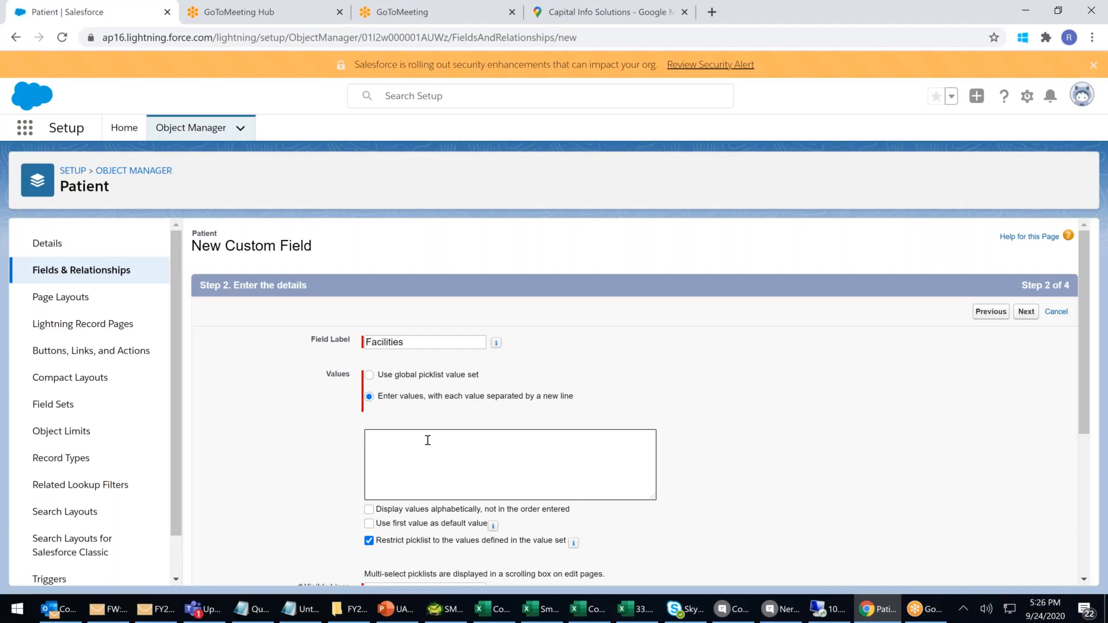
text(Wheel Chair)
key(Return)
text(De)
text(luxe)
text( Room )
text(Execiti)
text(ve Room)
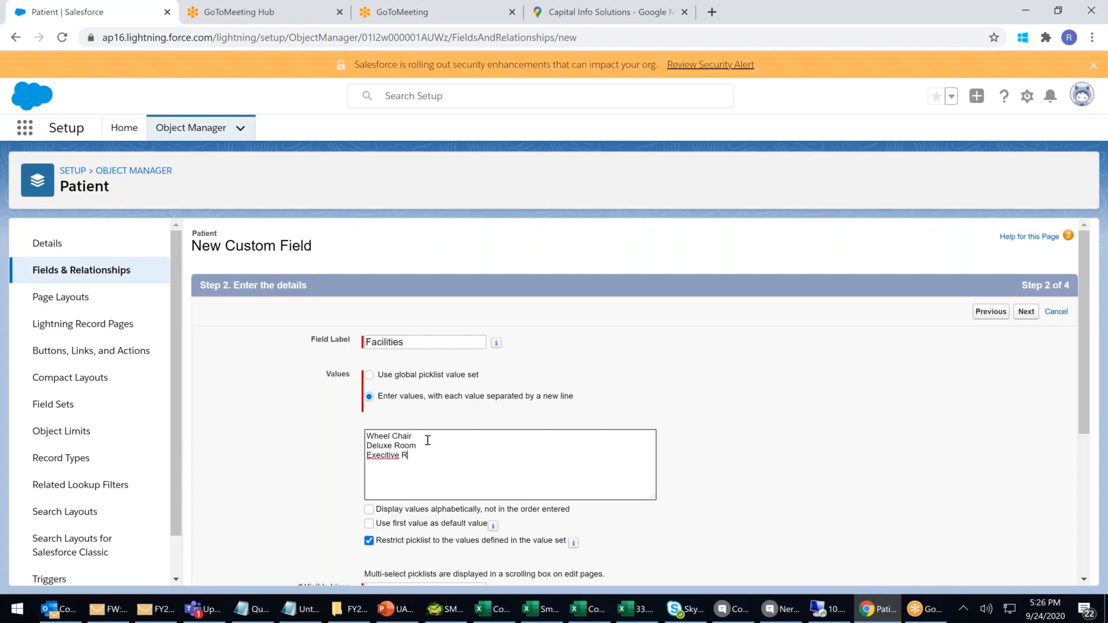
key(Return)
text(Decicated Nurse)
right_click(388, 454)
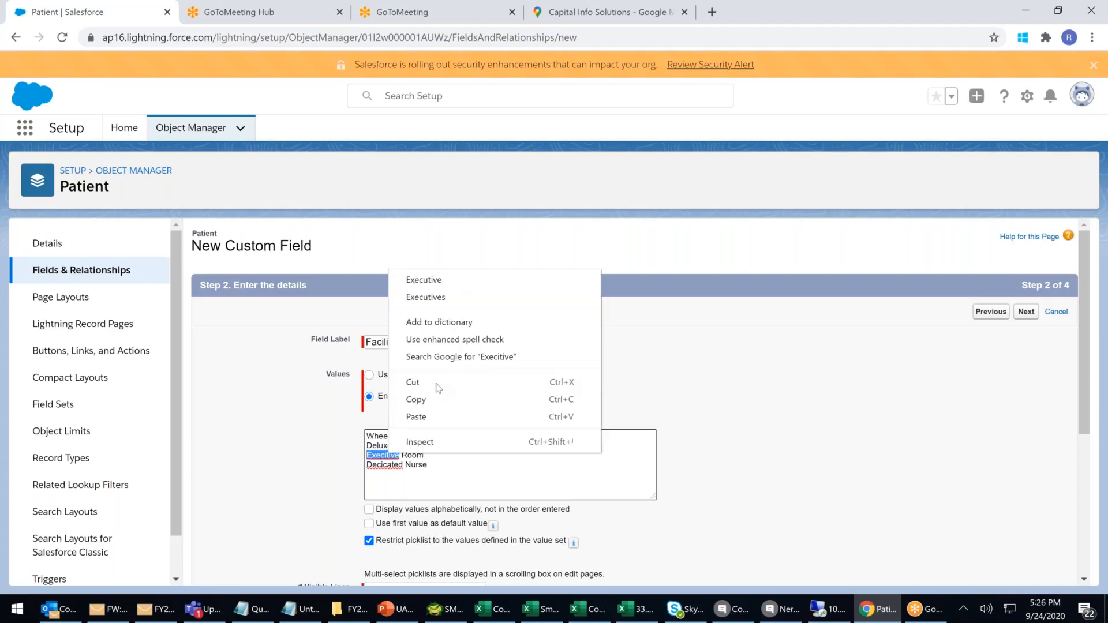
click(436, 279)
right_click(377, 464)
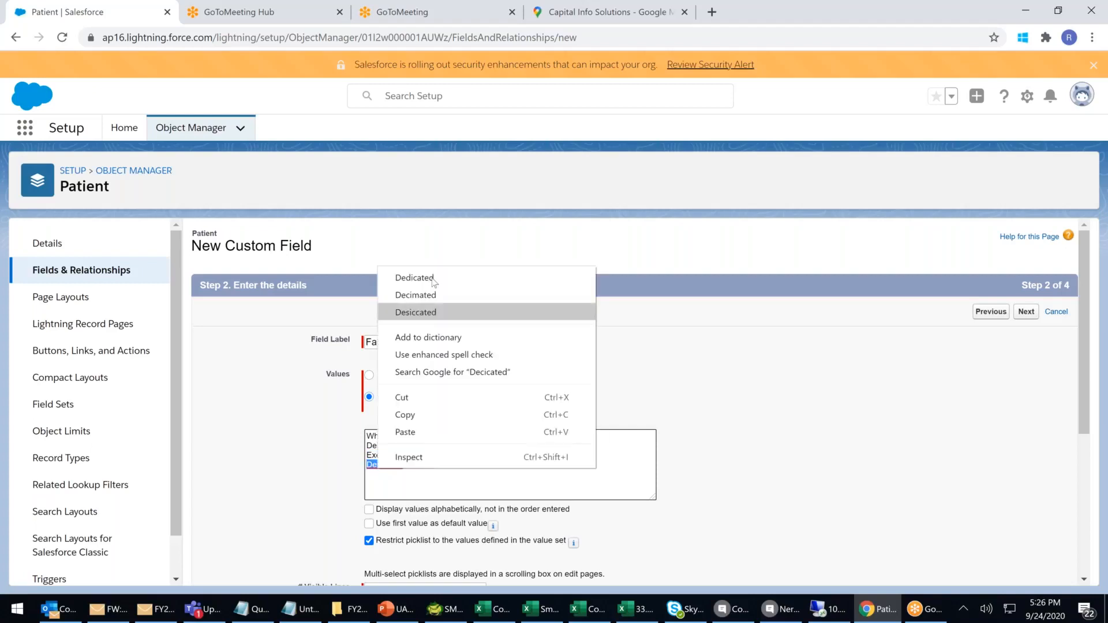
click(432, 279)
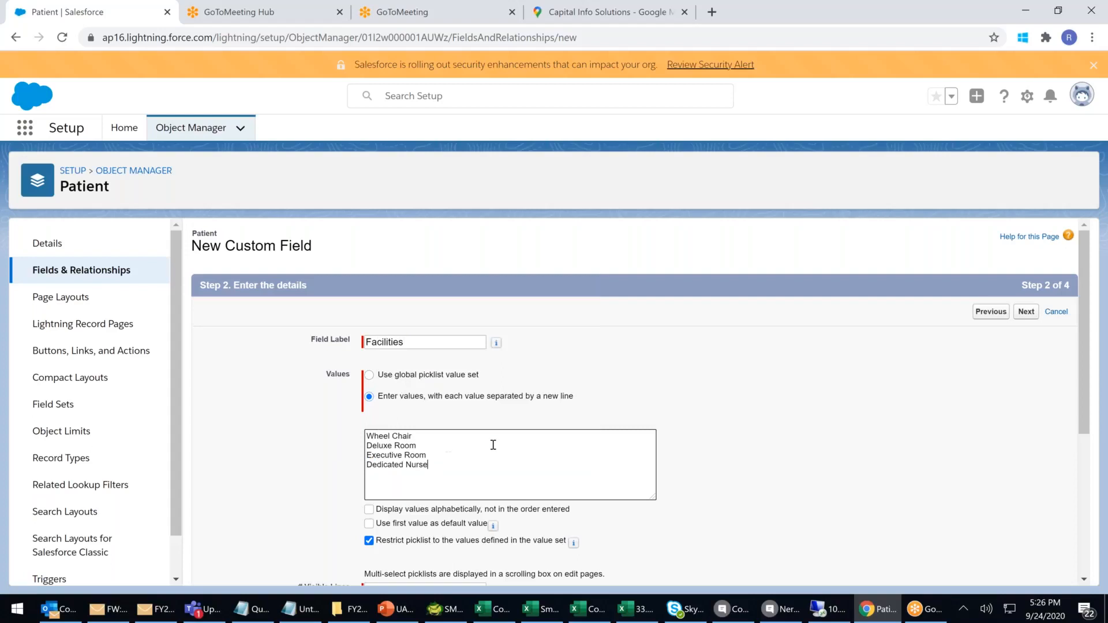
Add Facilities values Special Nutri Meals, Normal Stnd Meals, ICU and Assistant Meal.
text(Special )
text(Nutr)
text(i Meals)
text(Normal)
text( Mea)
key(BackSpace)
key(BackSpace)
key(BackSpace)
text(Stnd Meals)
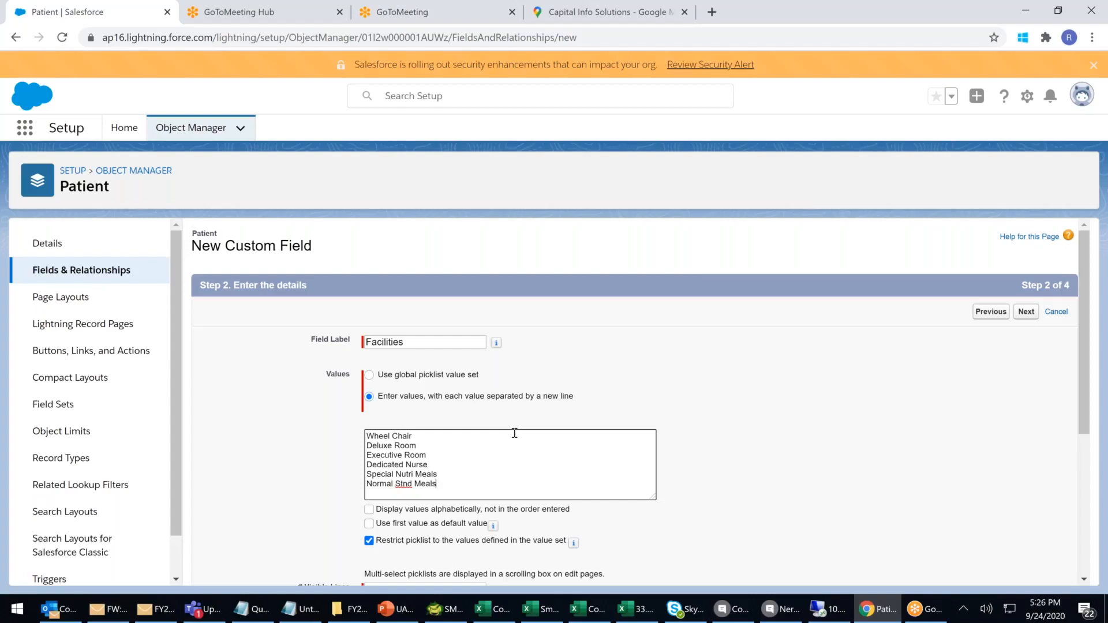
key(Return)
text(ICU)
key(Return)
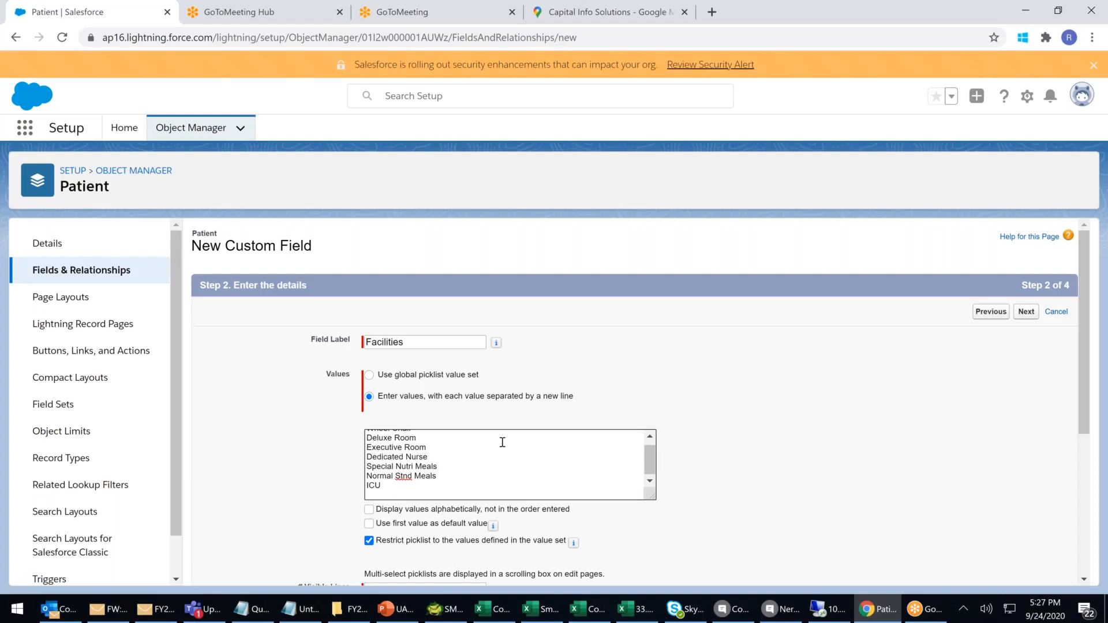
text(a)
key(BackSpace)
text(Assinstant Meal)
right_click(400, 495)
click(430, 318)
Add the value Assistant Accommodation, fixing its spelling.
click(441, 491)
key(Return)
text(Assitant )
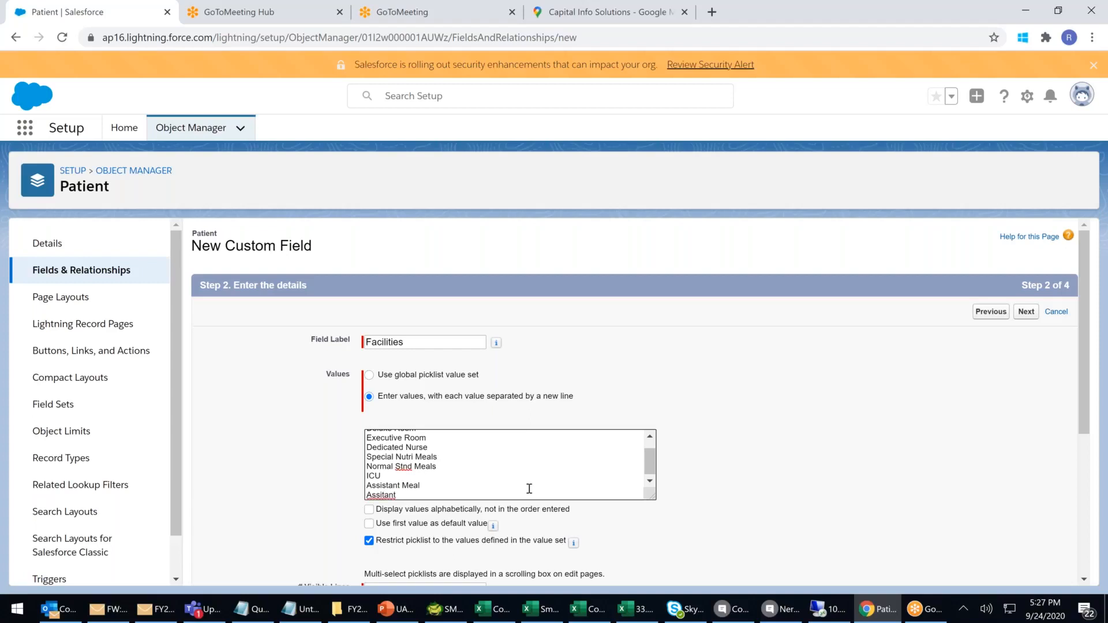
text(Accomodation)
right_click(377, 497)
click(427, 327)
right_click(438, 505)
click(484, 322)
Change the number of visible lines from 4 to 5.
scroll(472, 473, down, 1)
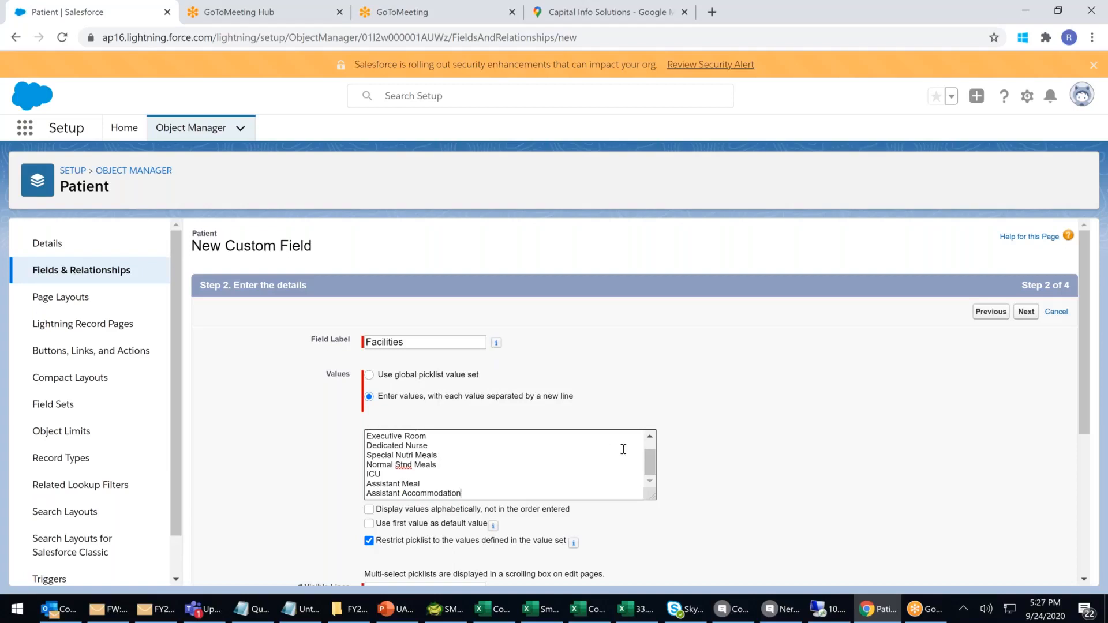
scroll(635, 415, down, 4)
click(404, 338)
key(BackSpace)
text(5)
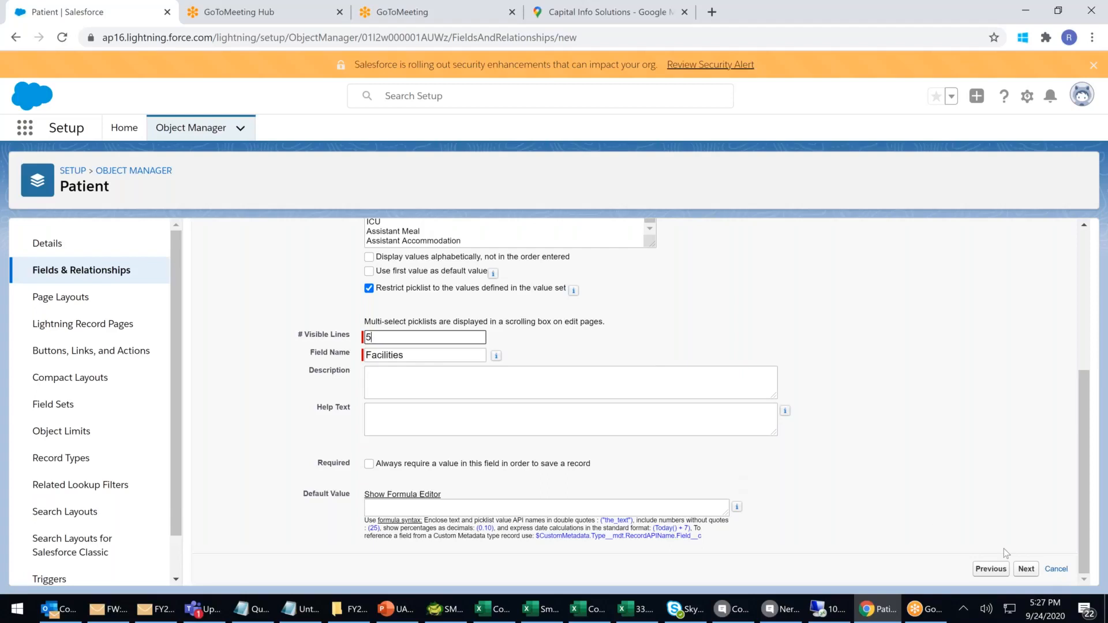
Save the Facilities multi-select picklist onto the Patient Layout and start another field.
click(1026, 570)
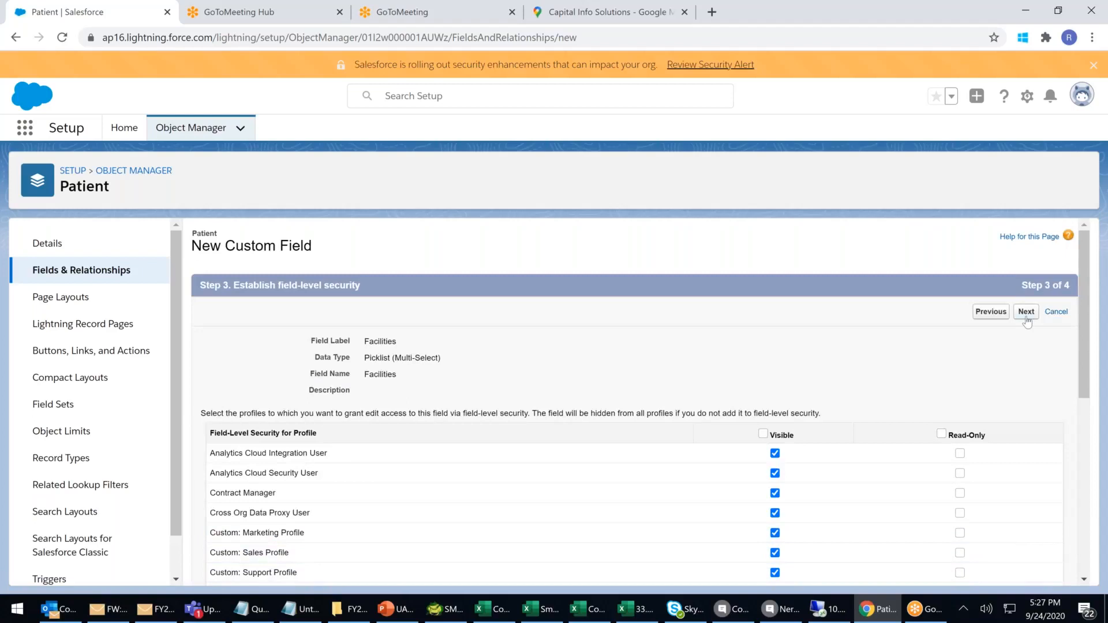
click(1026, 317)
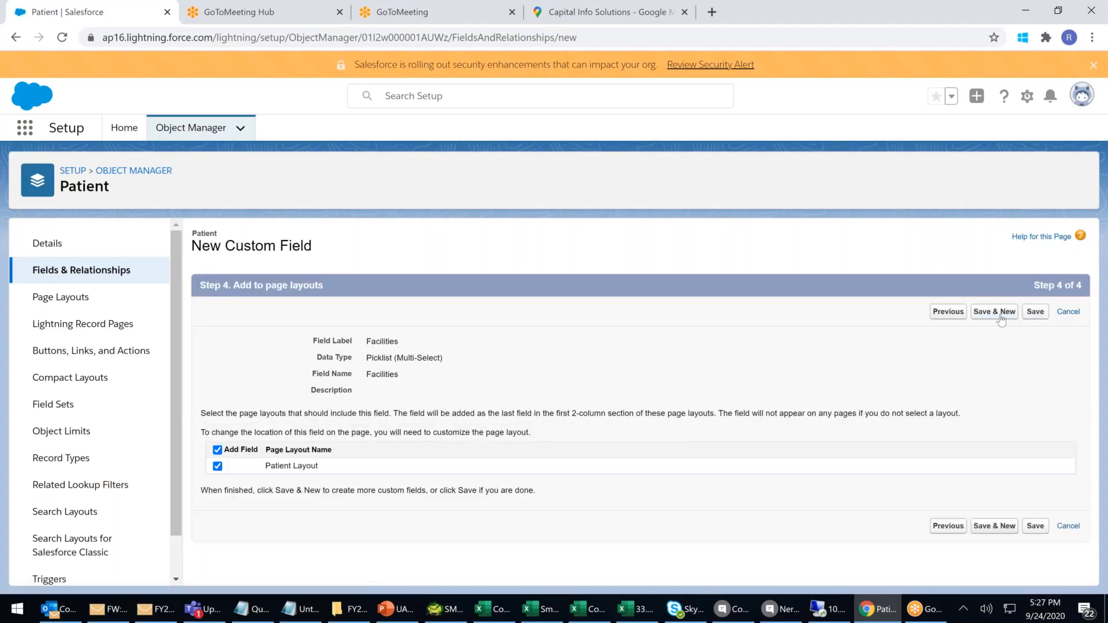
click(1001, 319)
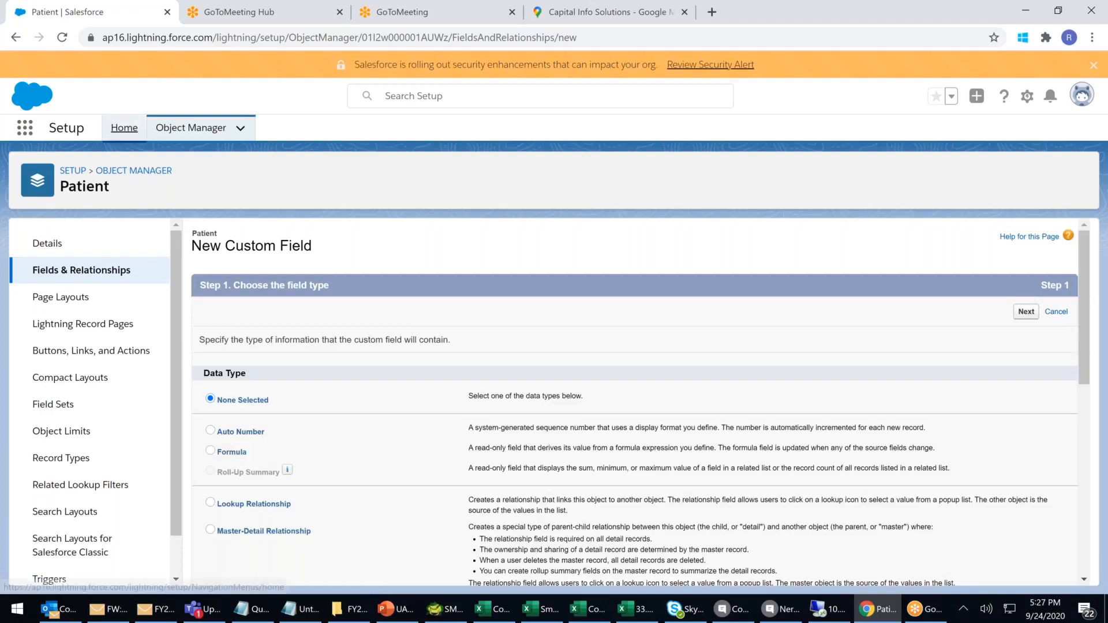
Open Setup Home in a new browser tab and switch to it.
right_click(130, 127)
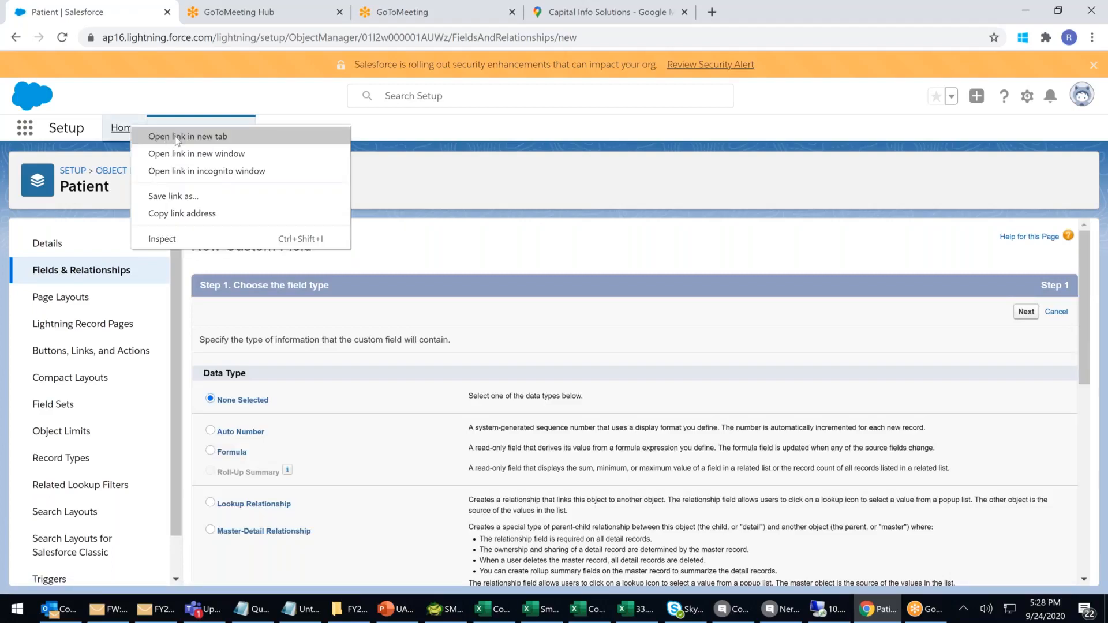
click(178, 138)
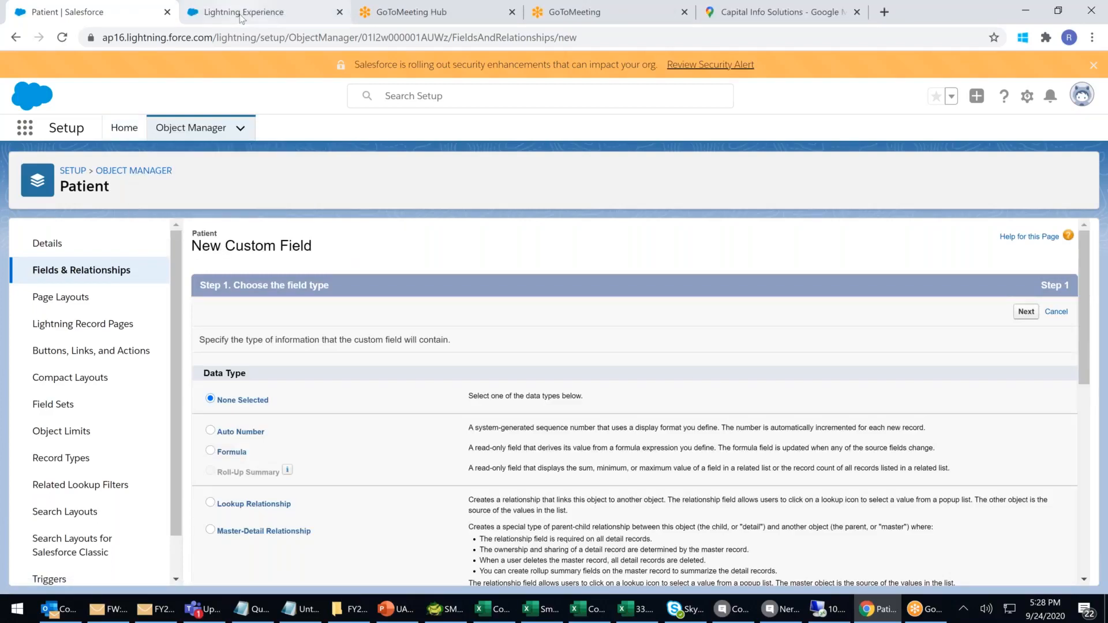
click(241, 15)
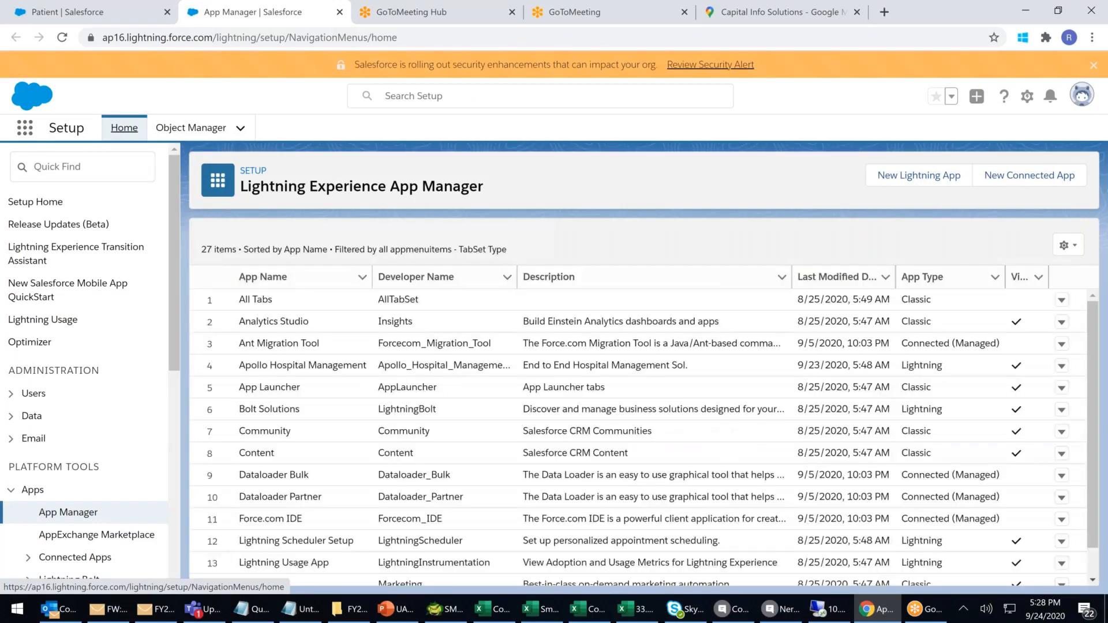
Launch the Apollo Hospital Management app from the App Launcher's full app list.
click(25, 128)
click(43, 384)
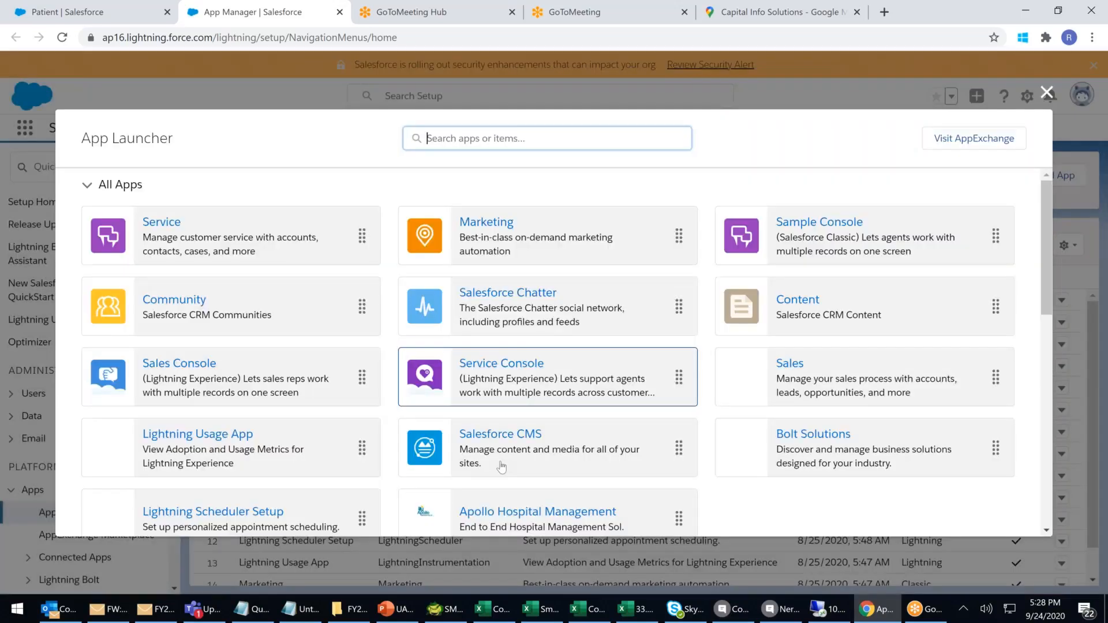
click(502, 466)
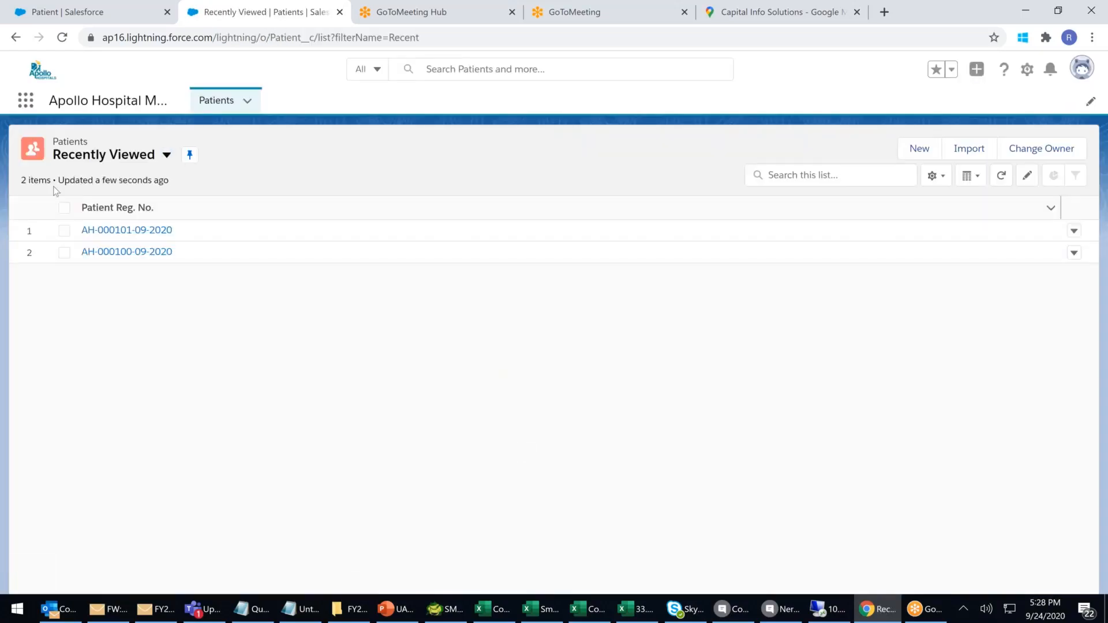
click(138, 232)
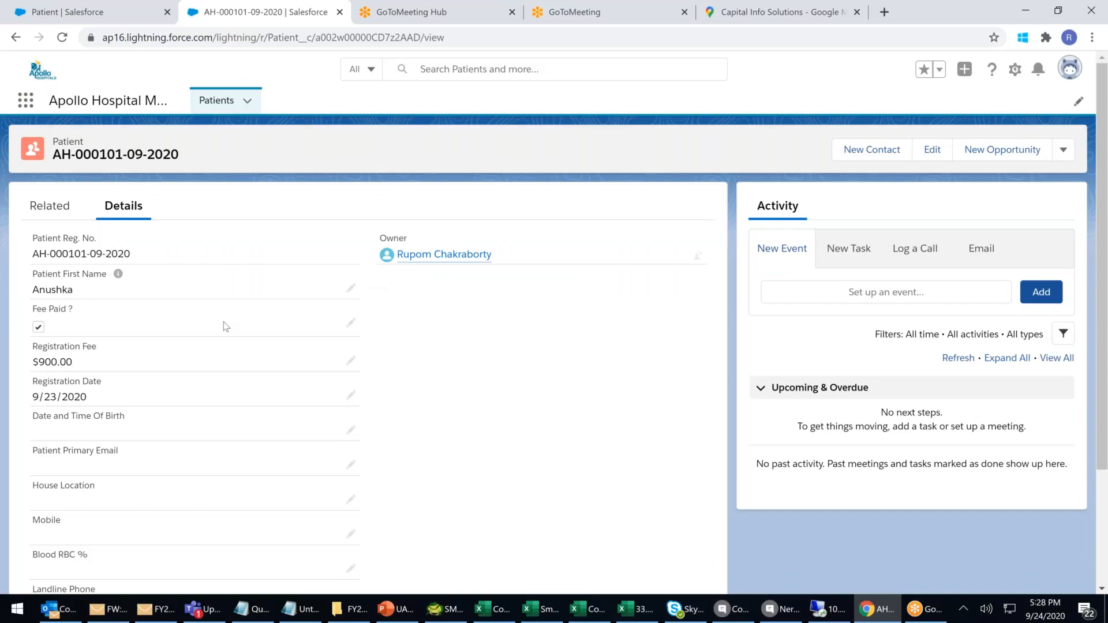
scroll(218, 342, down, 3)
scroll(216, 383, up, 2)
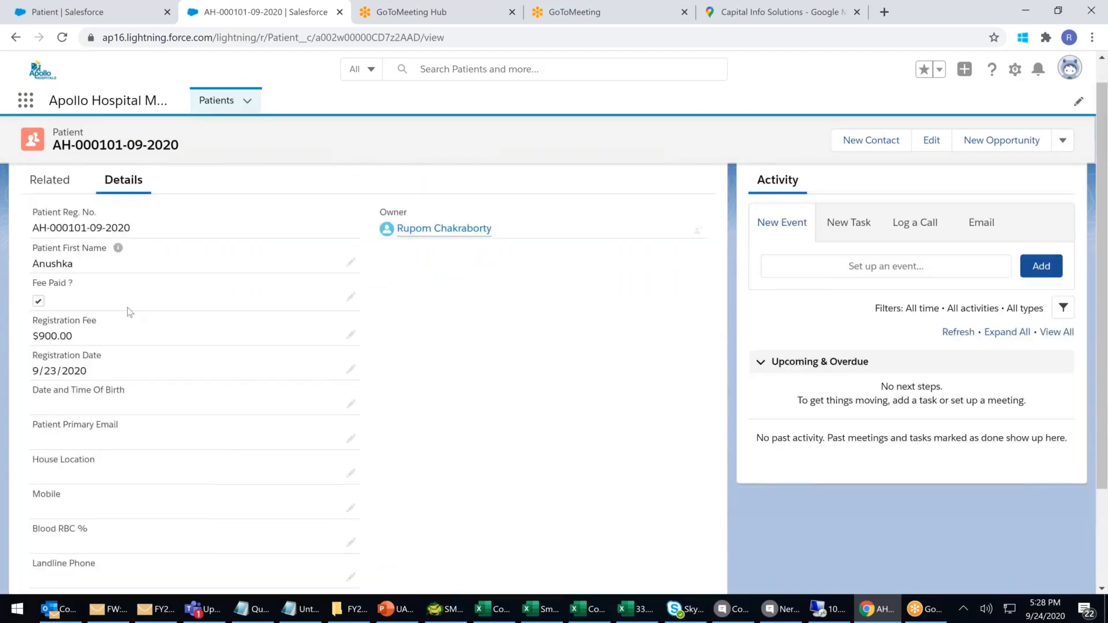
scroll(130, 312, up, 1)
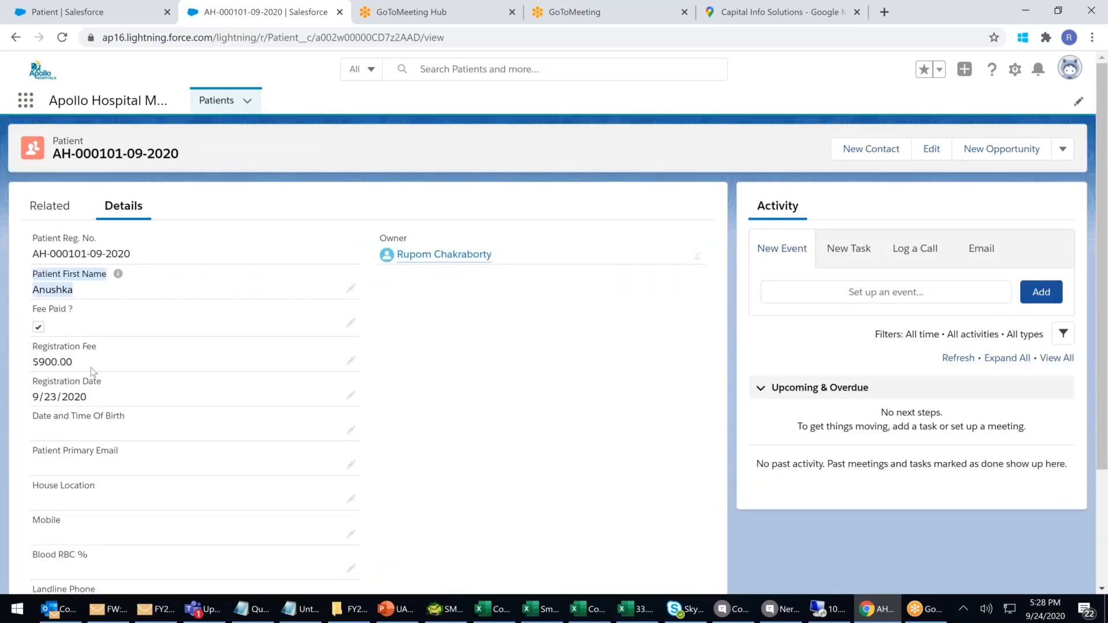
scroll(92, 371, down, 3)
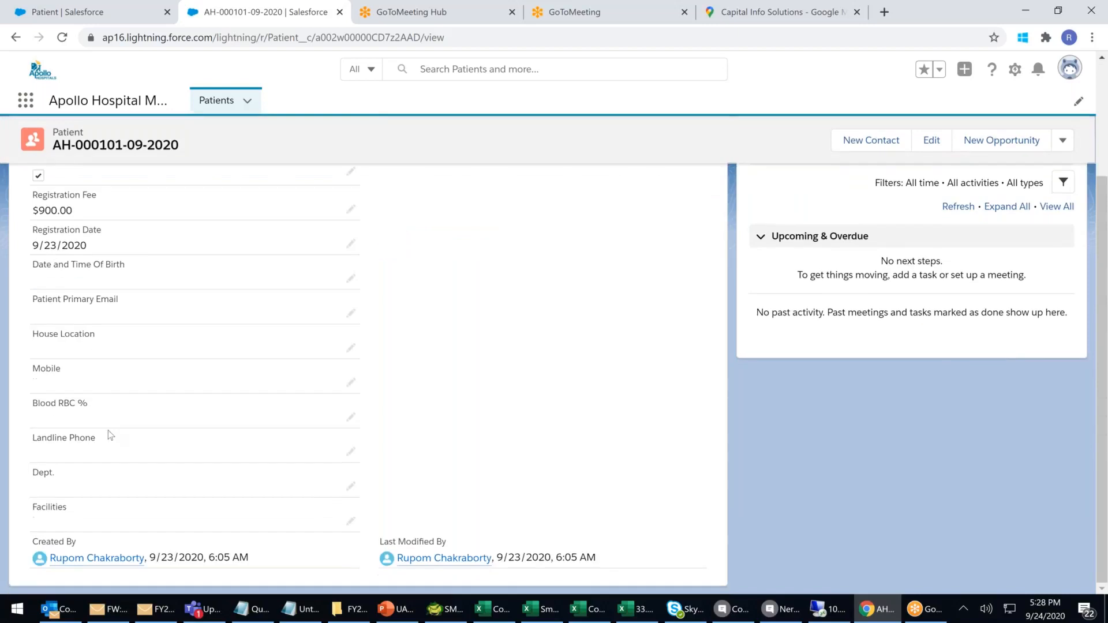
scroll(110, 427, up, 3)
click(217, 101)
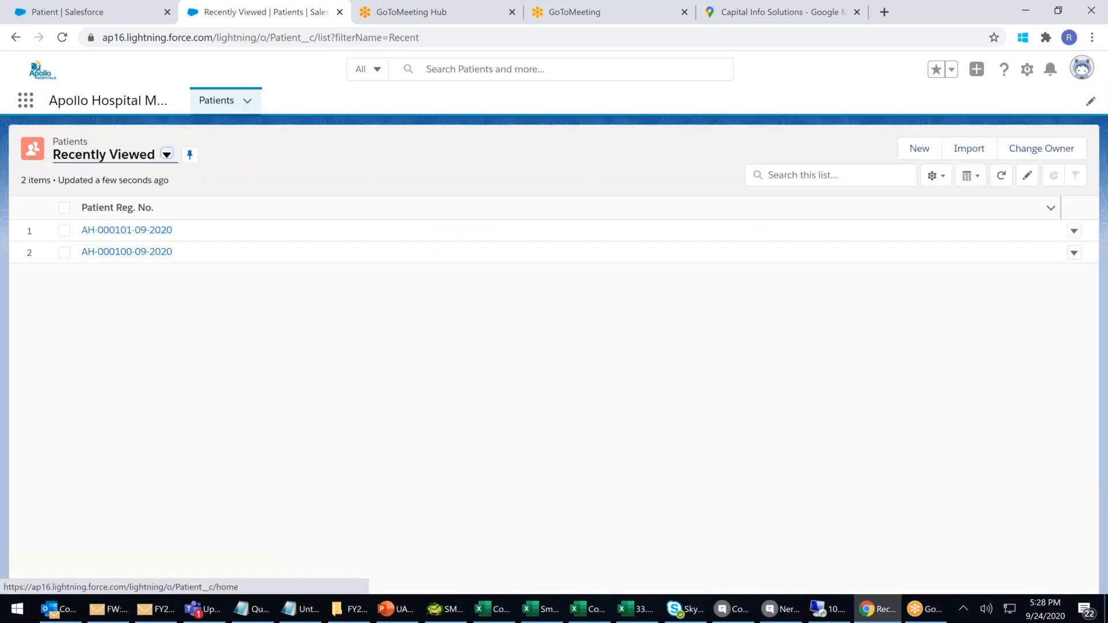
click(921, 150)
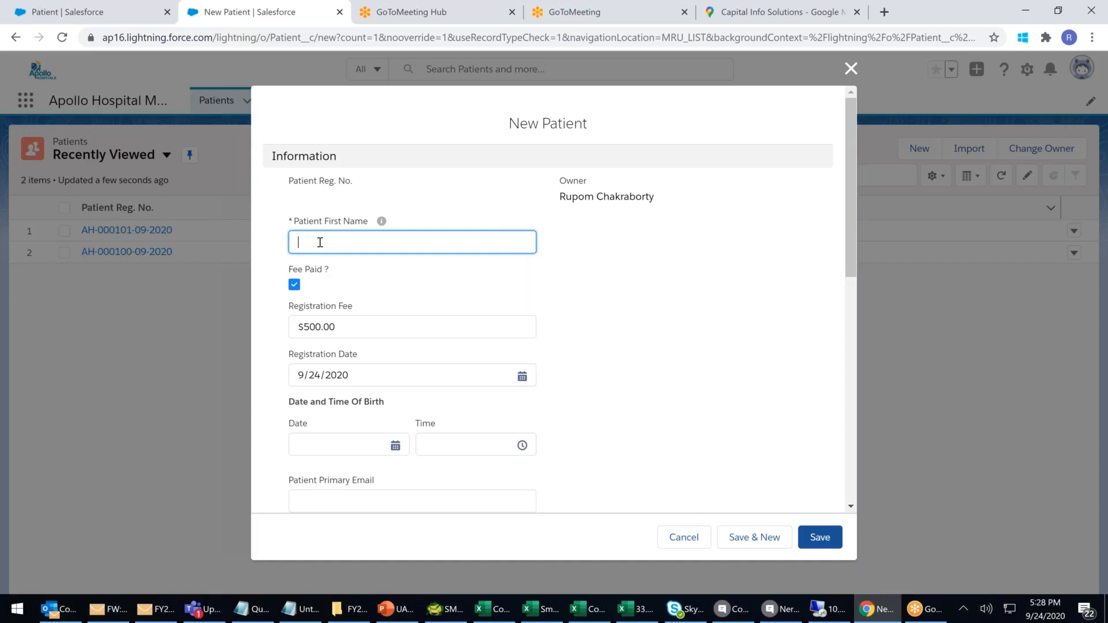
Enter the patient's first name and edit the Registration Fee amount.
text(Rashmika)
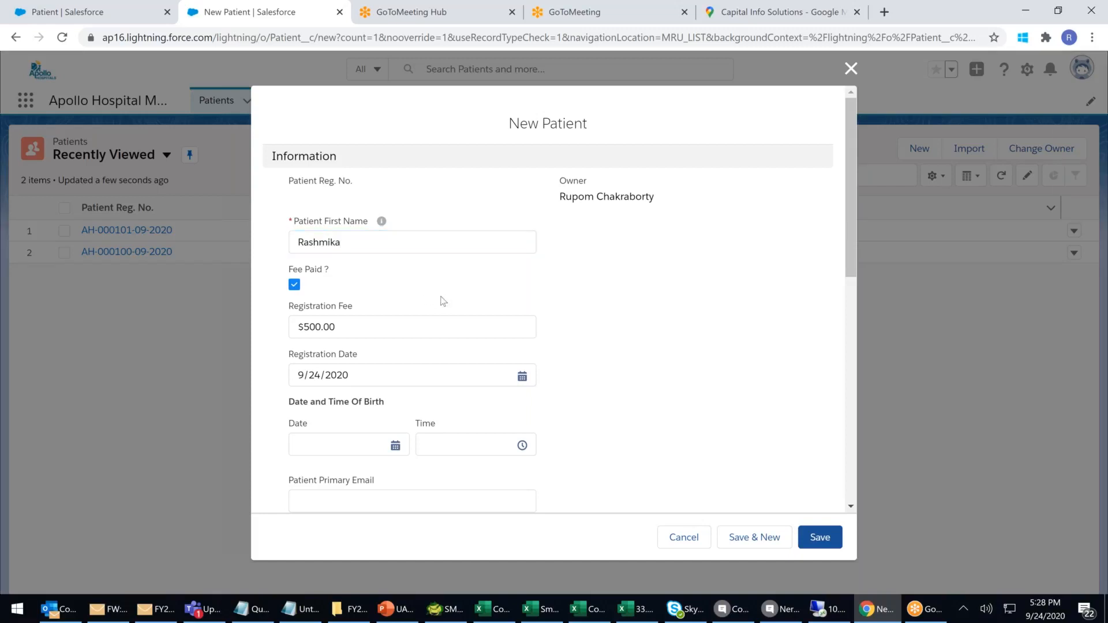
scroll(404, 277, down, 1)
click(376, 255)
drag(260, 260, 271, 254)
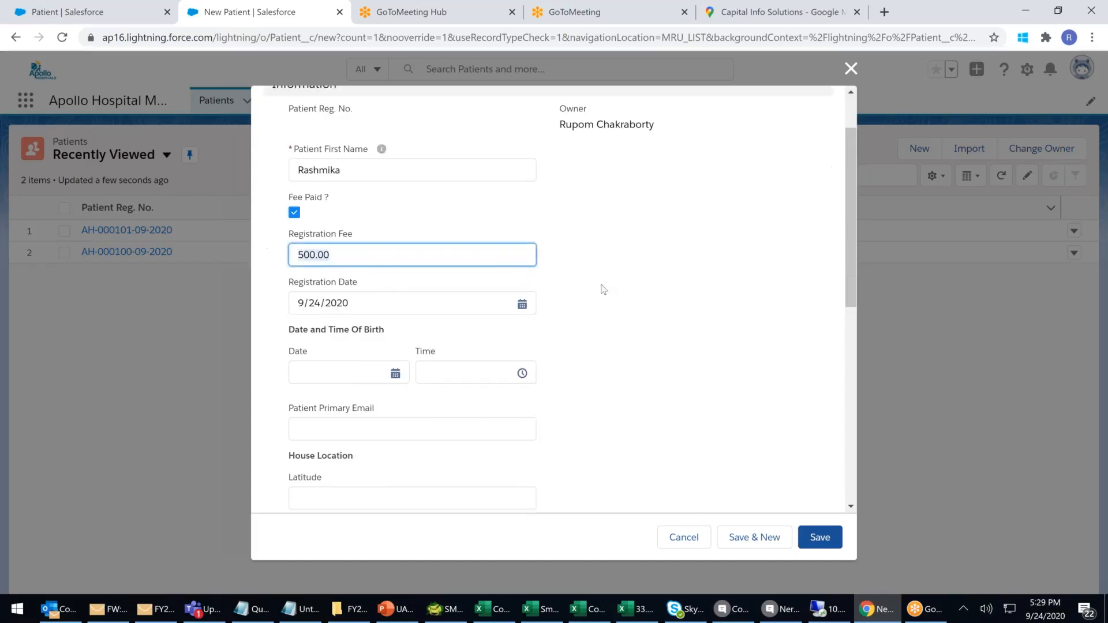
click(721, 319)
Set the birth date to 9/25/1996 and the birth time to 1:30 AM.
click(325, 372)
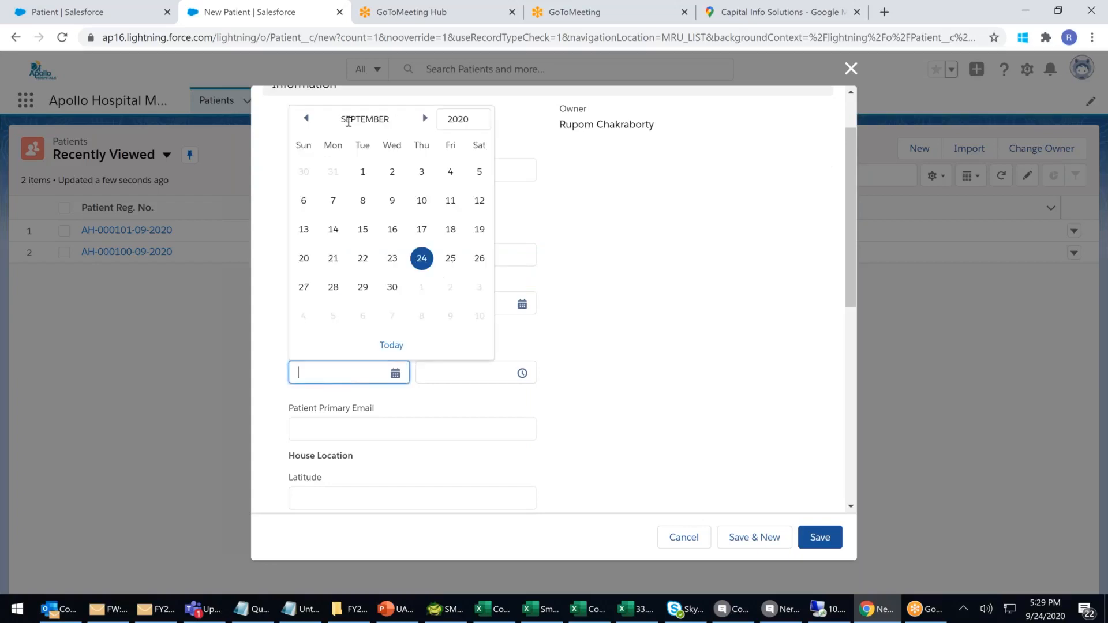
click(459, 120)
scroll(458, 185, up, 3)
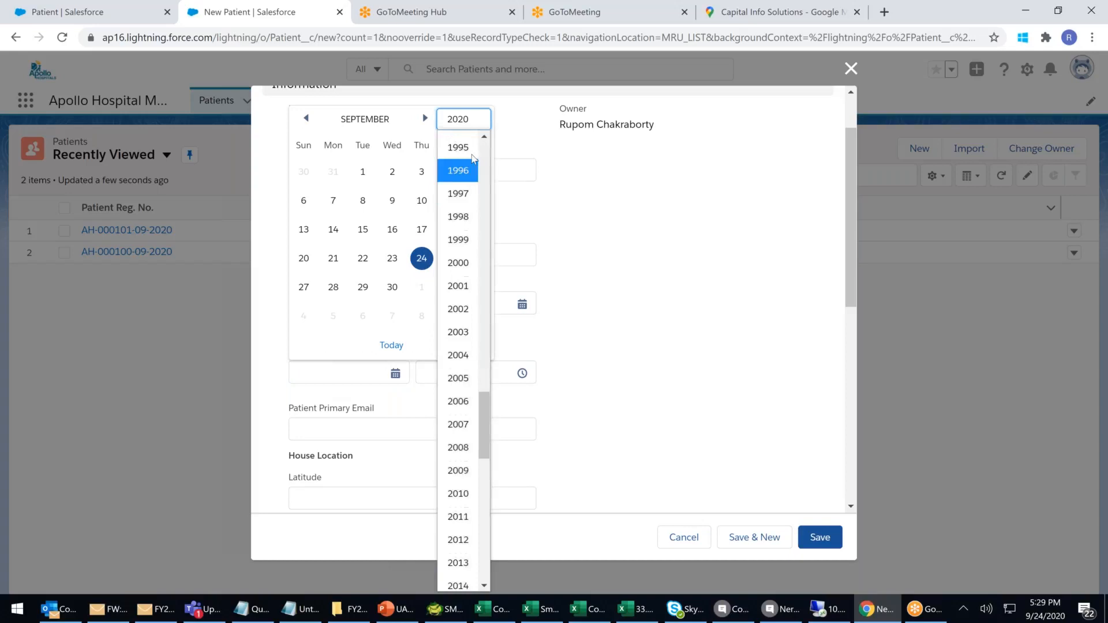
click(459, 168)
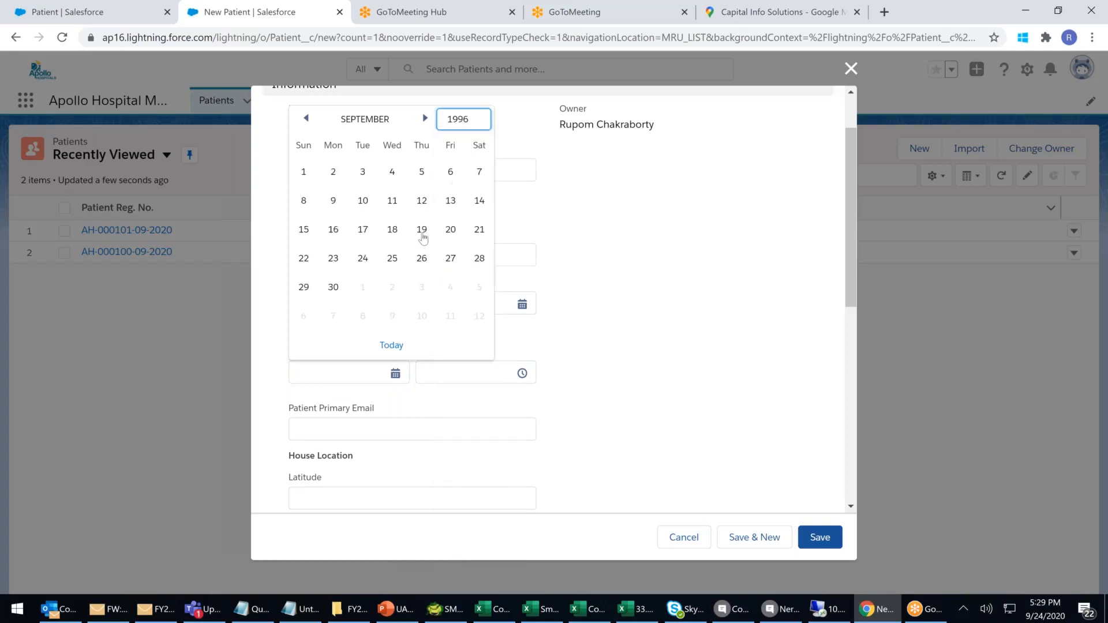
click(391, 260)
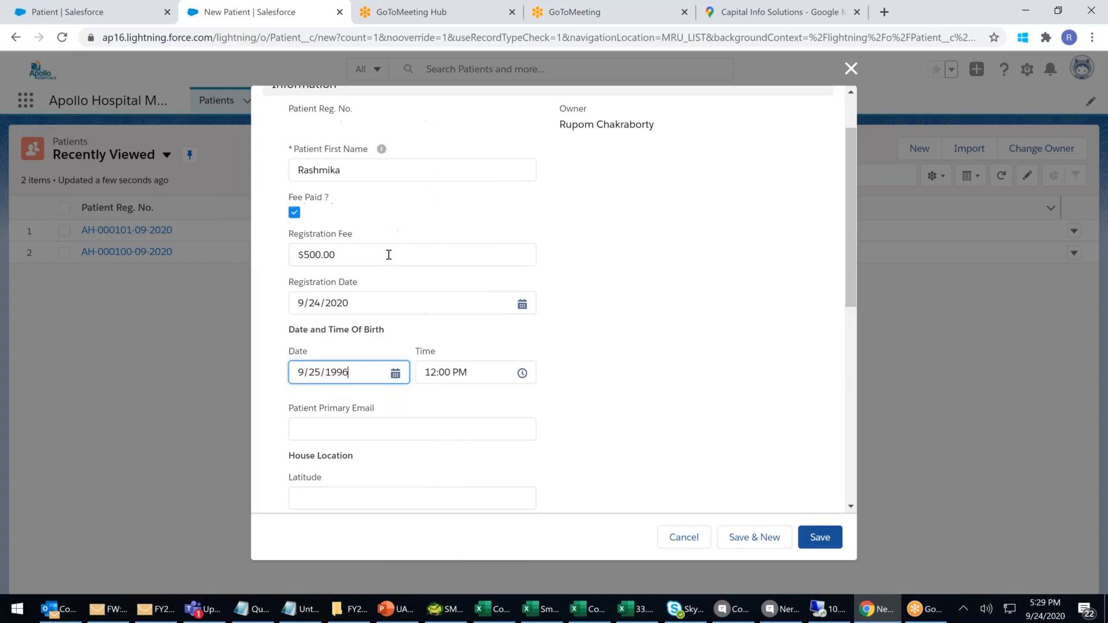
click(442, 369)
click(461, 433)
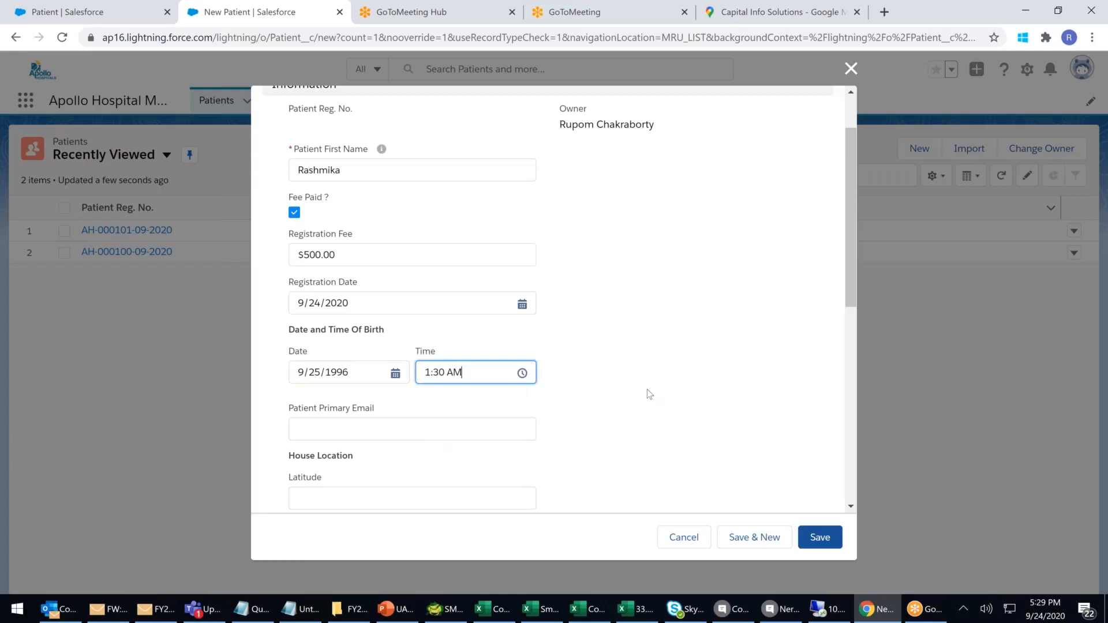
Fill in the patient's primary email address.
scroll(349, 353, down, 1)
click(362, 350)
text(r@r.com)
Set the house location to latitude 14.1234 and longitude 78.6789.
scroll(371, 398, down, 2)
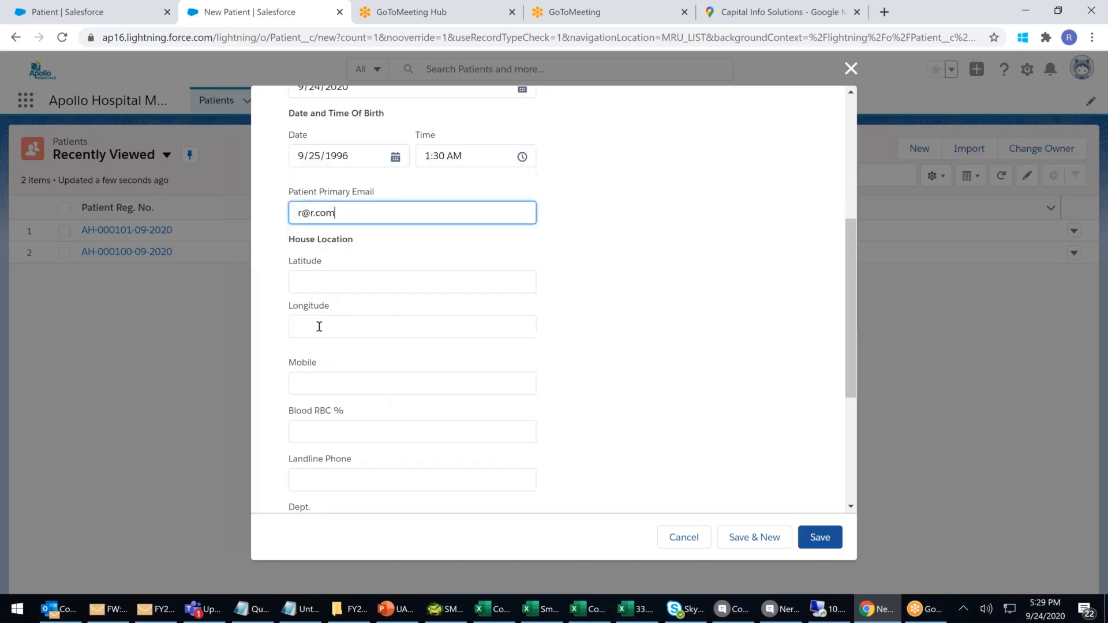
click(309, 278)
drag(282, 258, 315, 337)
click(362, 286)
click(350, 284)
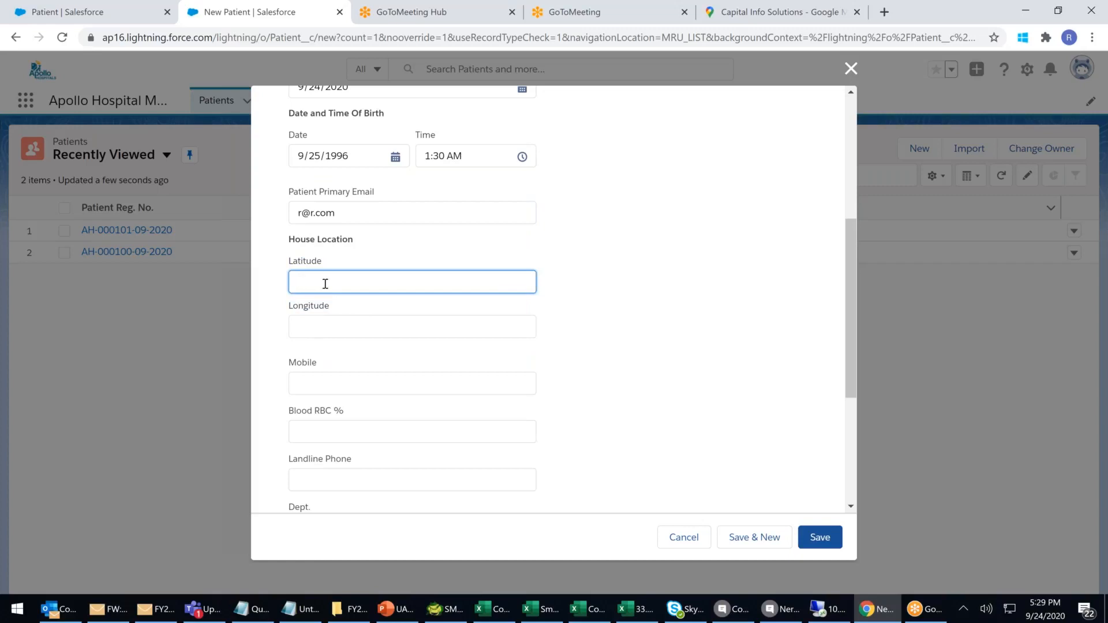
text(14.4)
key(BackSpace)
text(1234)
click(320, 327)
text(78.6789)
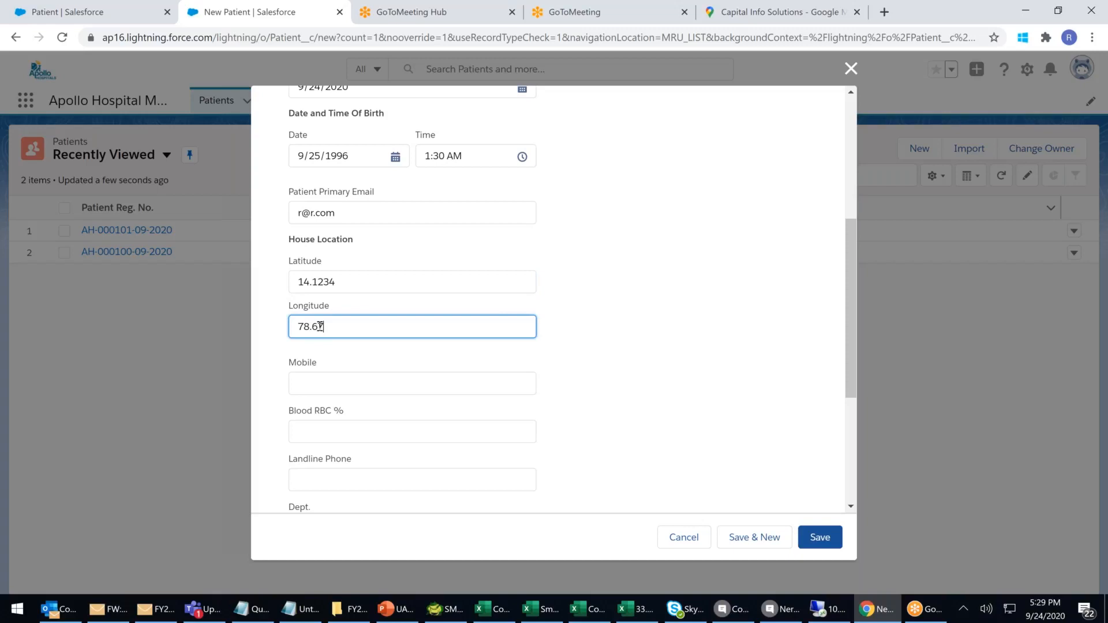
click(644, 369)
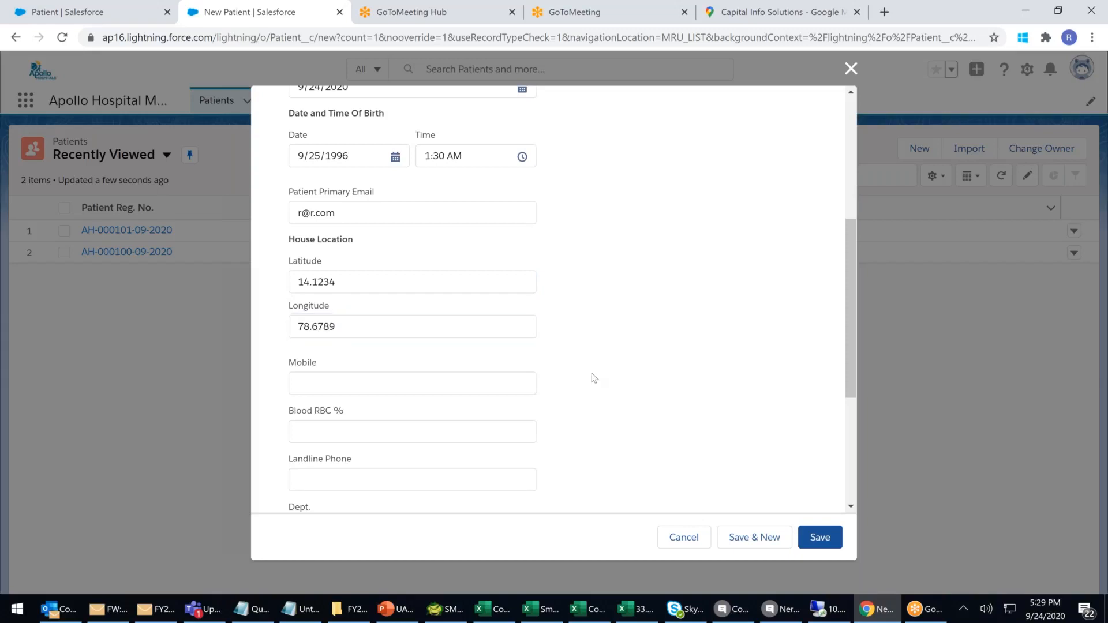
Enter the patient's mobile number and a Blood RBC % of 98.
scroll(334, 303, down, 1)
click(384, 315)
text(12,345,678)
click(655, 324)
scroll(529, 321, down, 1)
click(349, 283)
text(98)
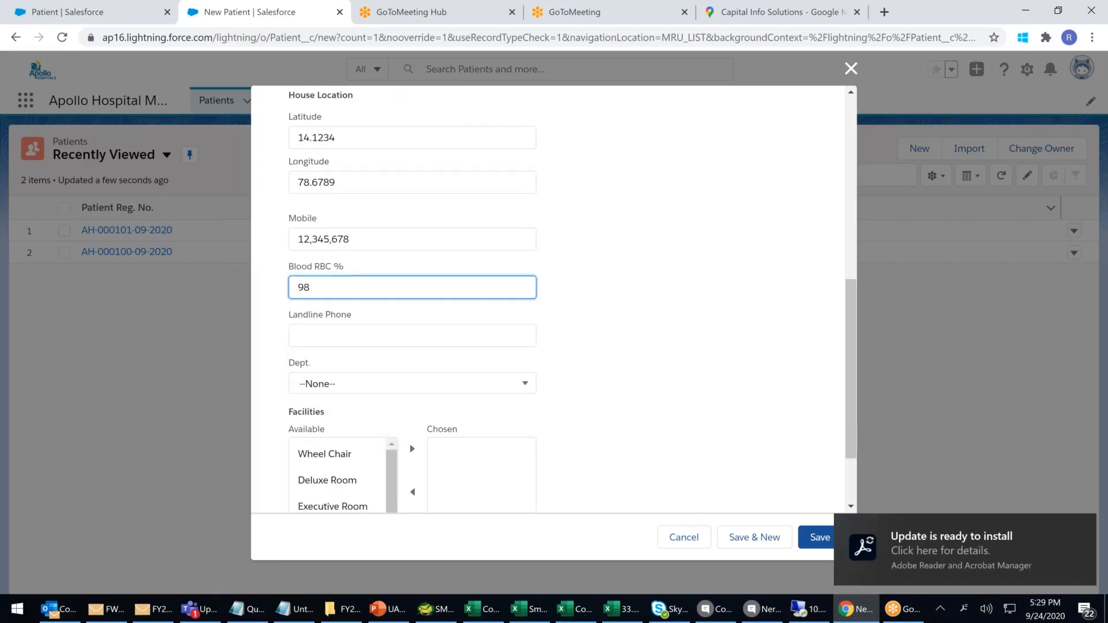
Fill in the patient's landline phone number and open the Dept. picklist.
click(332, 340)
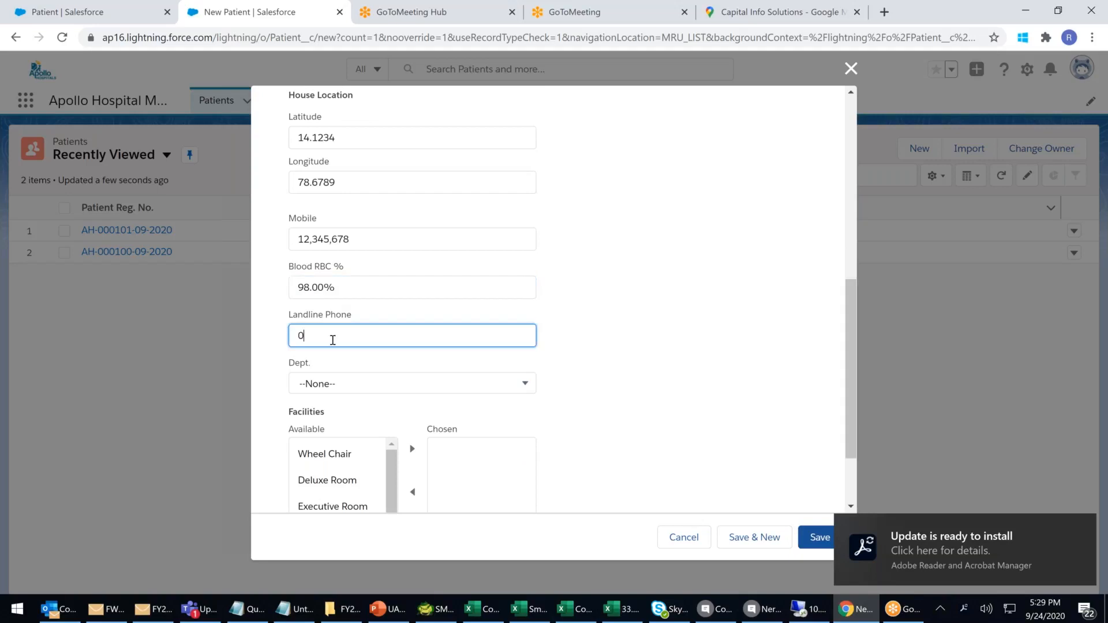
text(04023444444)
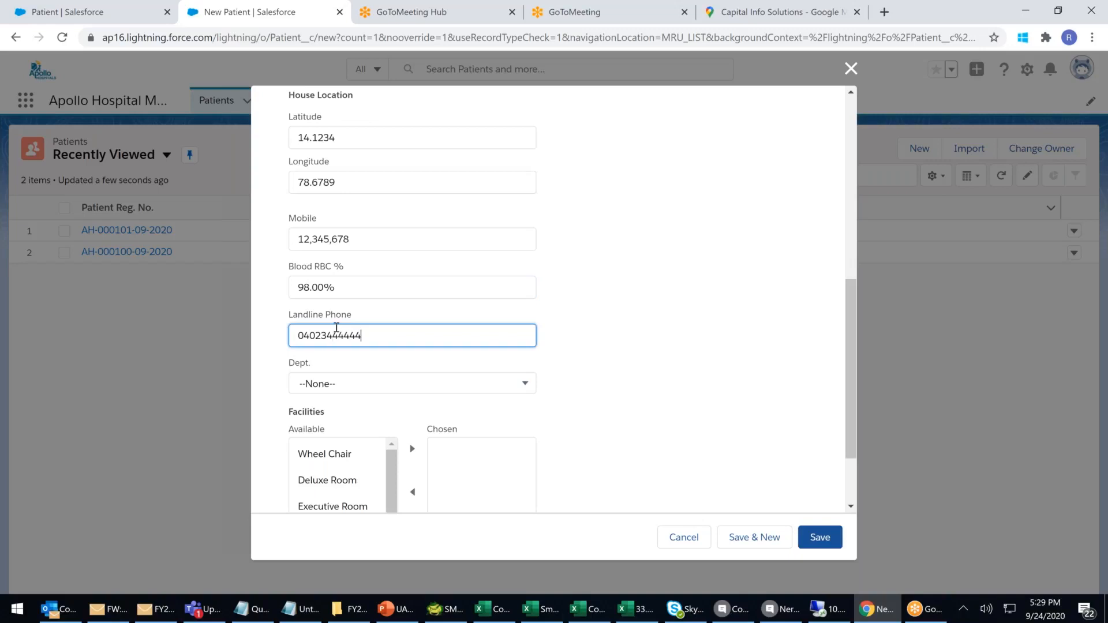
click(710, 422)
scroll(711, 423, down, 1)
click(429, 312)
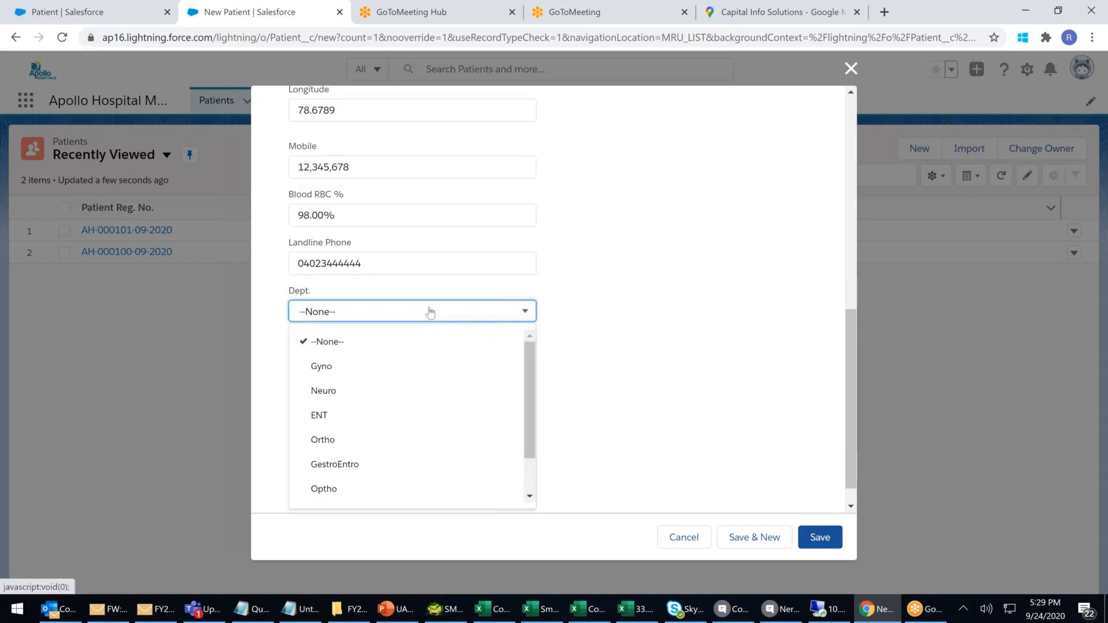
Set the patient's department to Neuro.
click(327, 397)
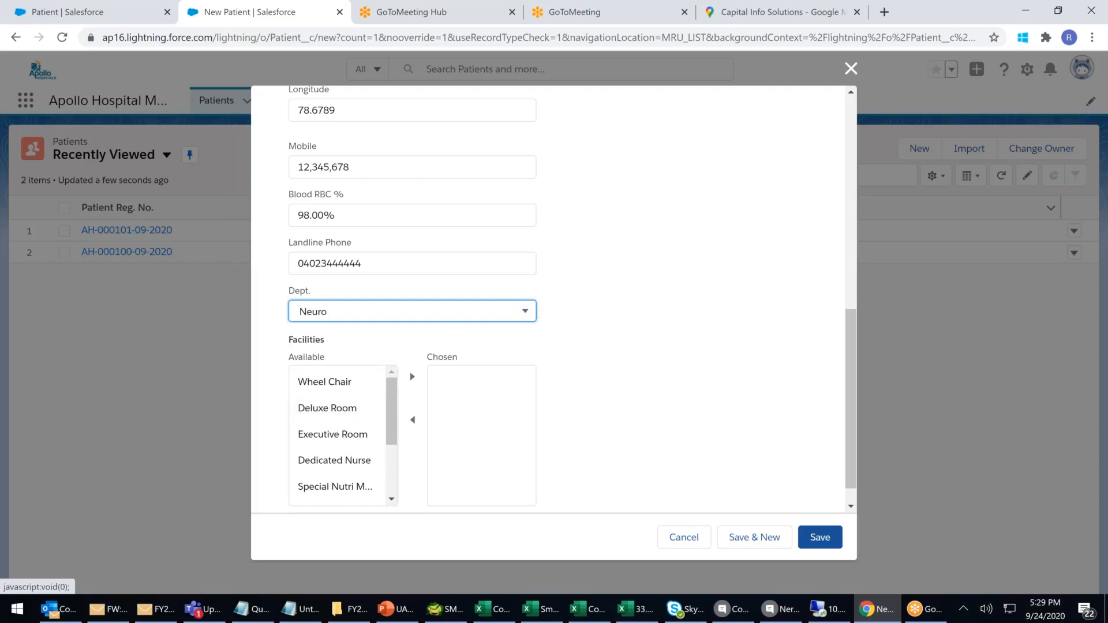
scroll(356, 413, down, 2)
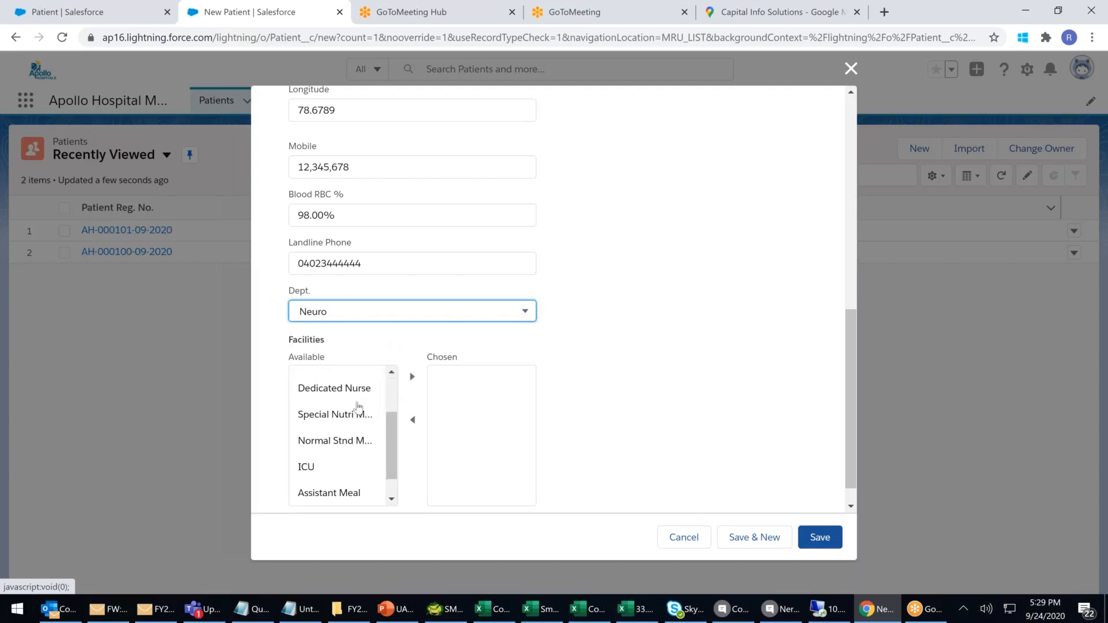
scroll(358, 413, up, 2)
Move Deluxe Room, Dedicated Nurse, Special Nutri Meals, Assistant Meal and Assistant Accommodation into Chosen facilities.
click(357, 409)
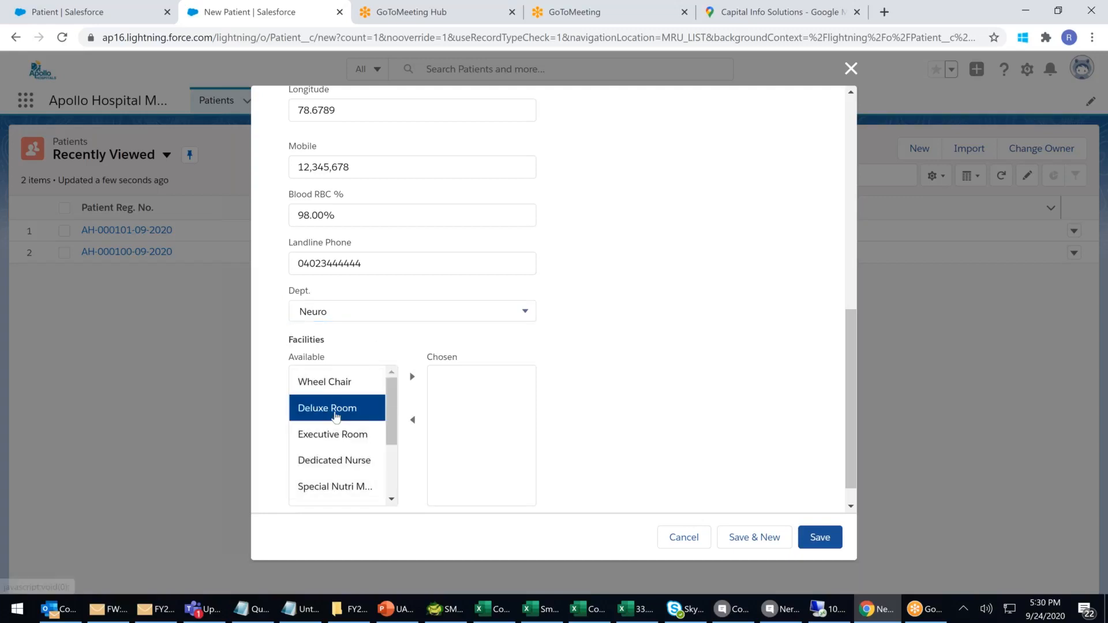
click(412, 378)
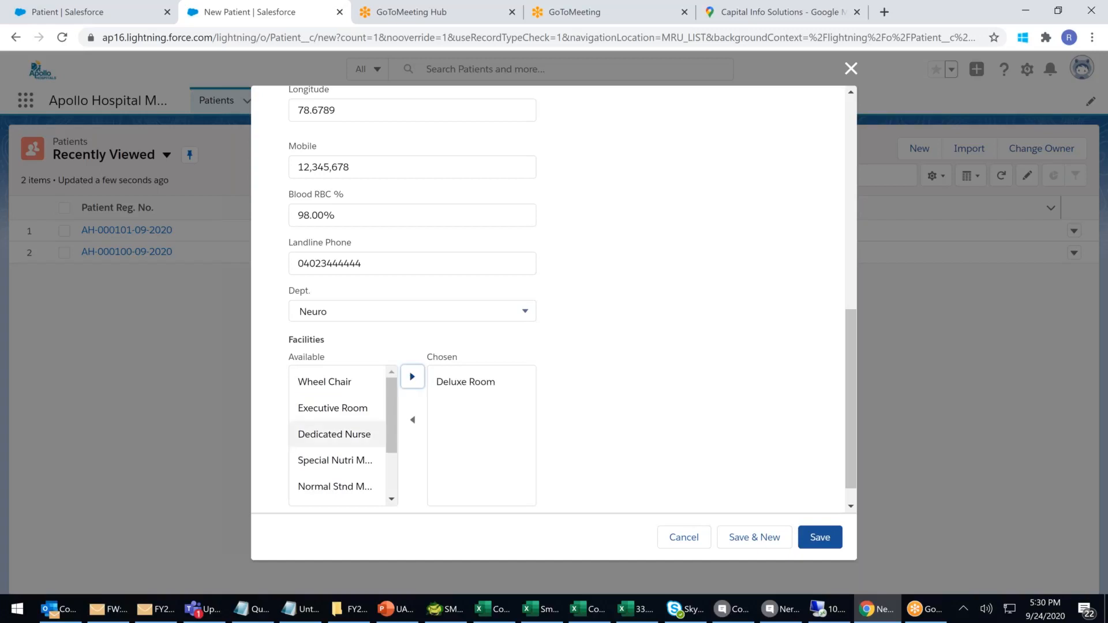
click(343, 441)
click(413, 378)
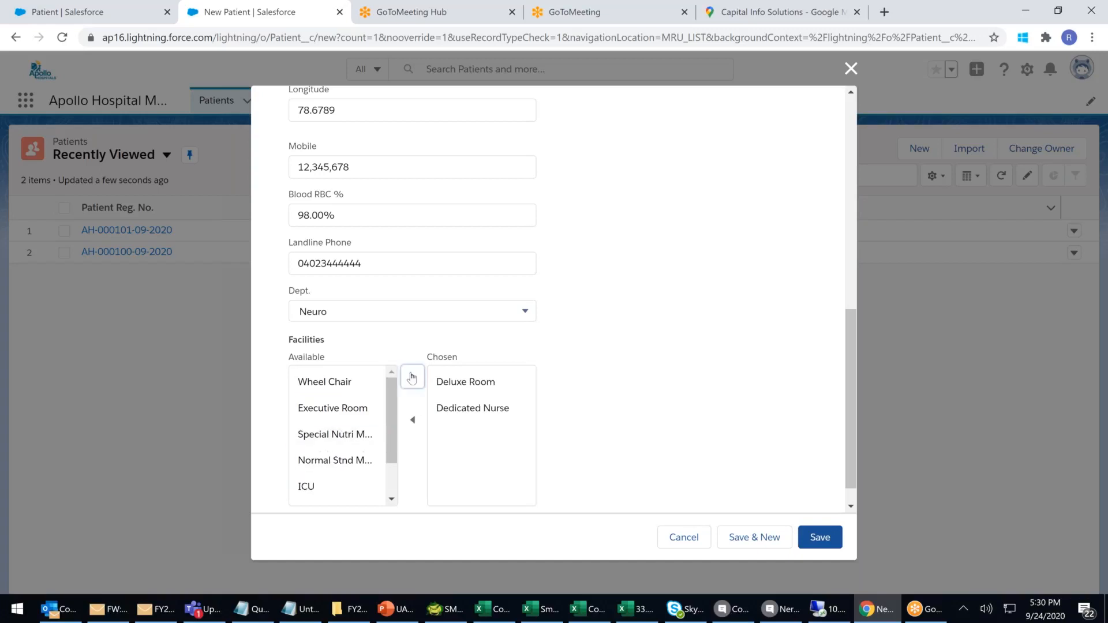
click(341, 442)
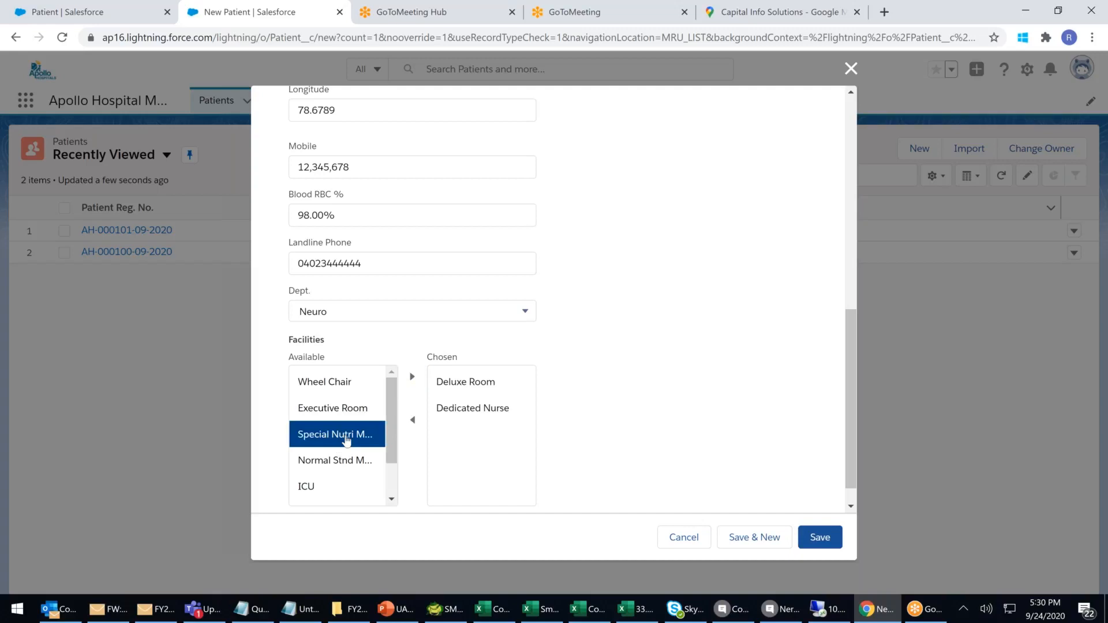
click(413, 379)
scroll(335, 427, down, 1)
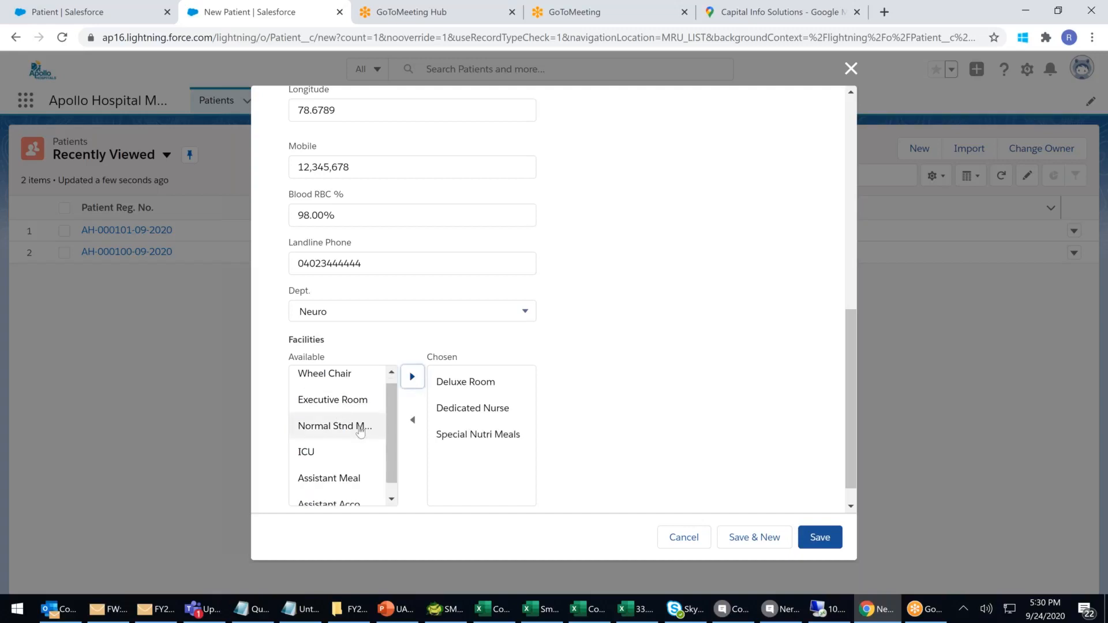
click(345, 464)
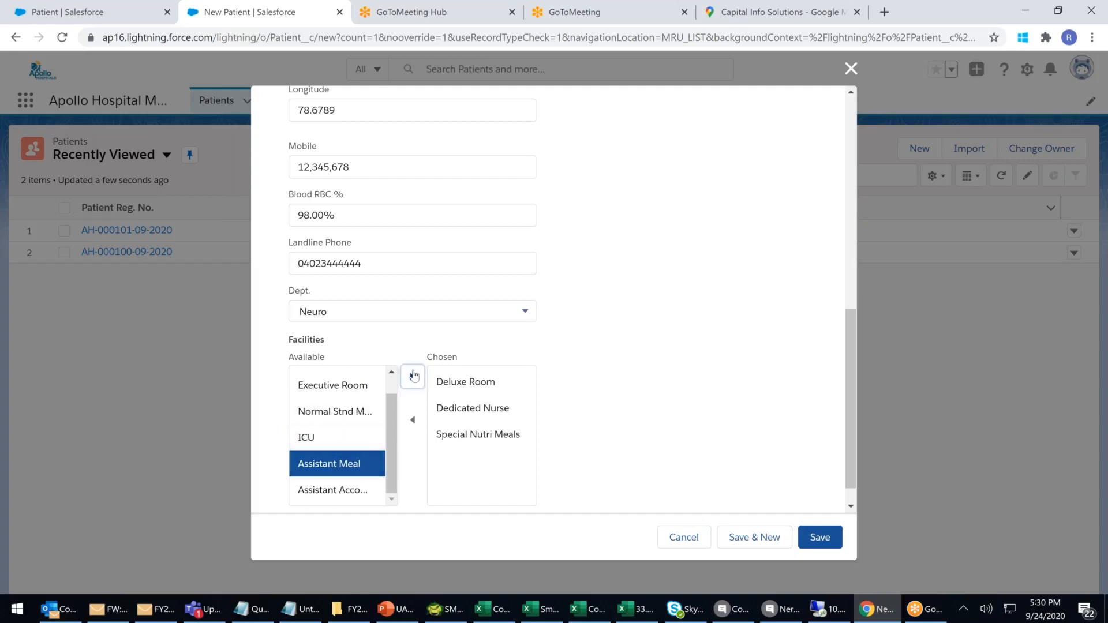
click(412, 376)
click(342, 487)
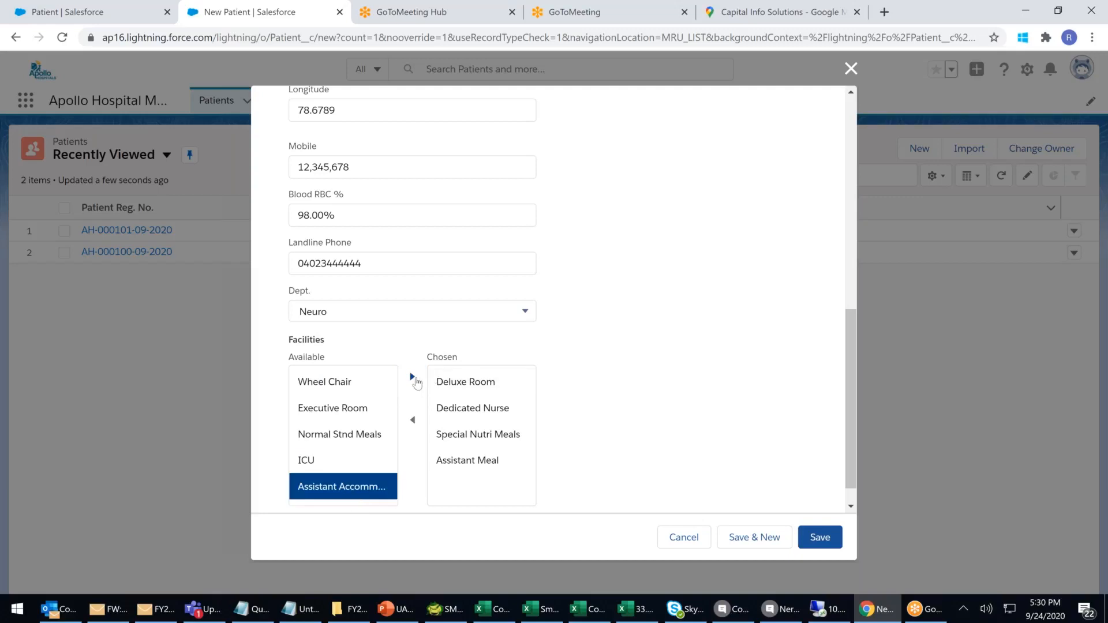
click(413, 376)
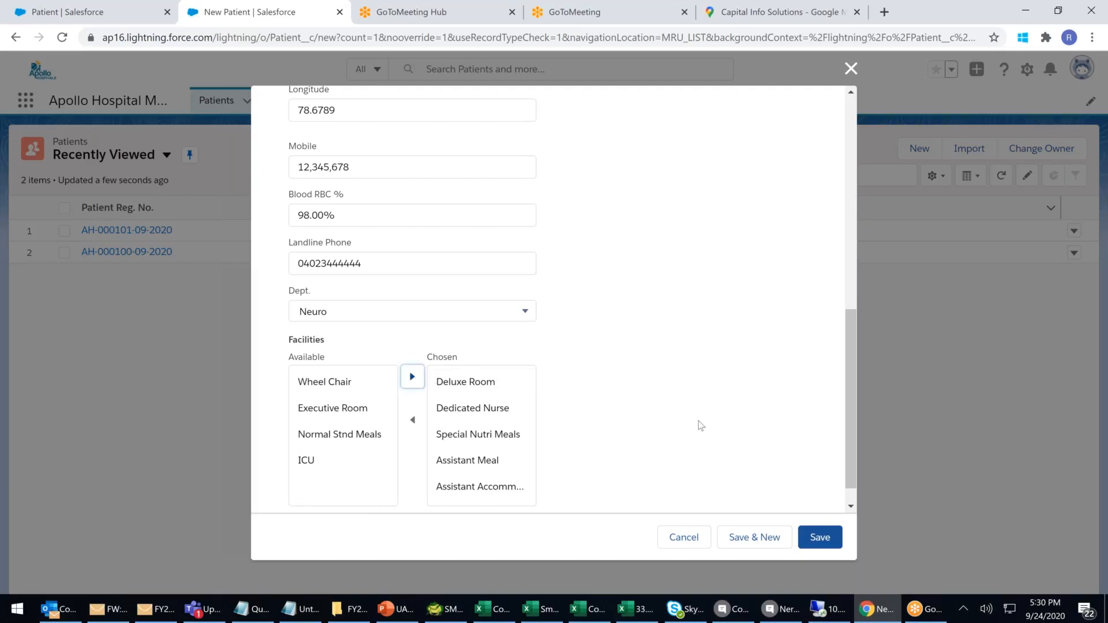
Save the patient record and review its Details for Dept. Neuro and the chosen facilities.
click(827, 538)
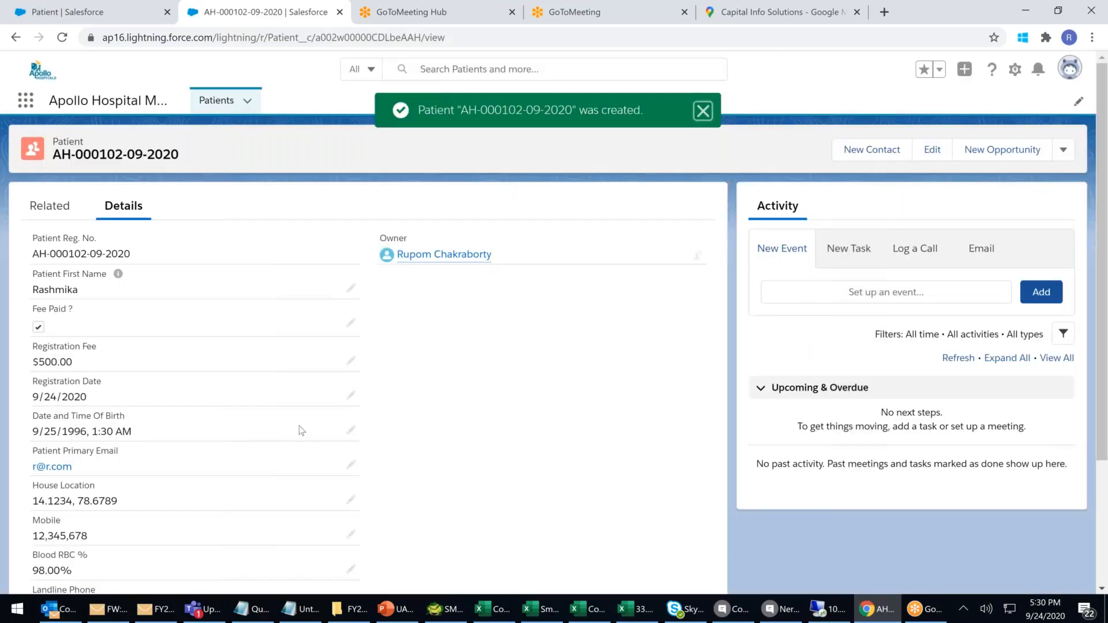
scroll(299, 430, down, 3)
drag(33, 508, 209, 529)
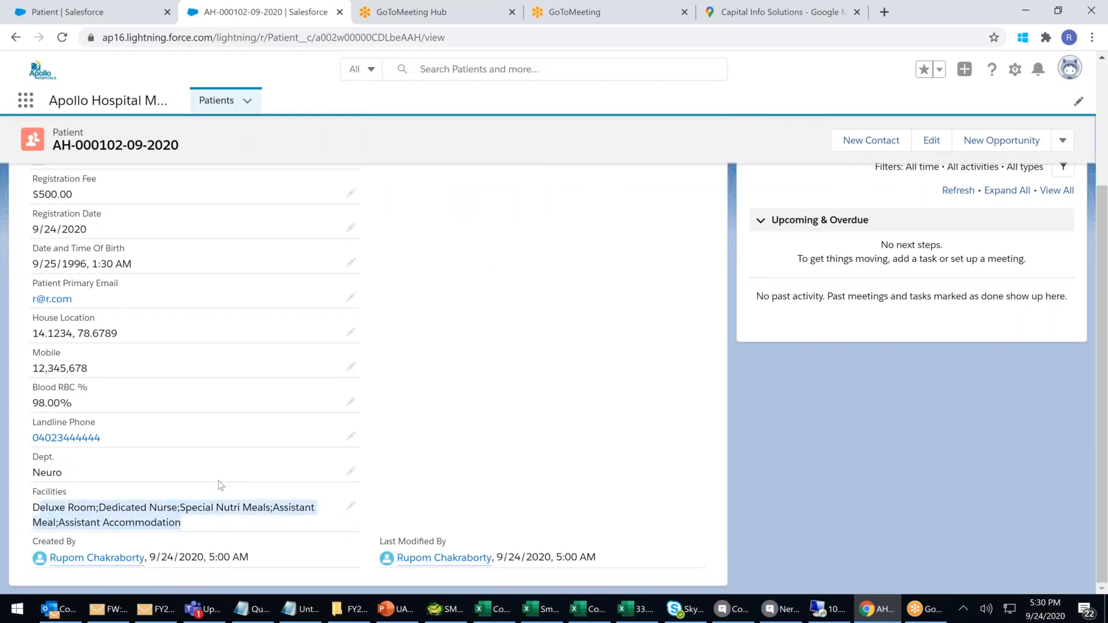
scroll(220, 485, up, 3)
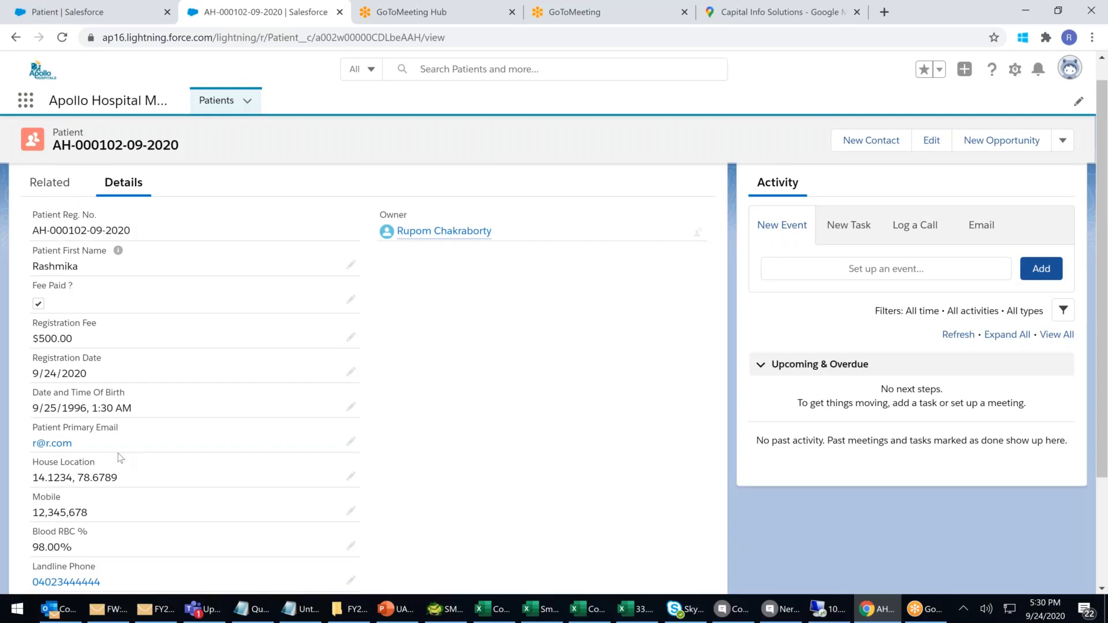
scroll(118, 452, down, 3)
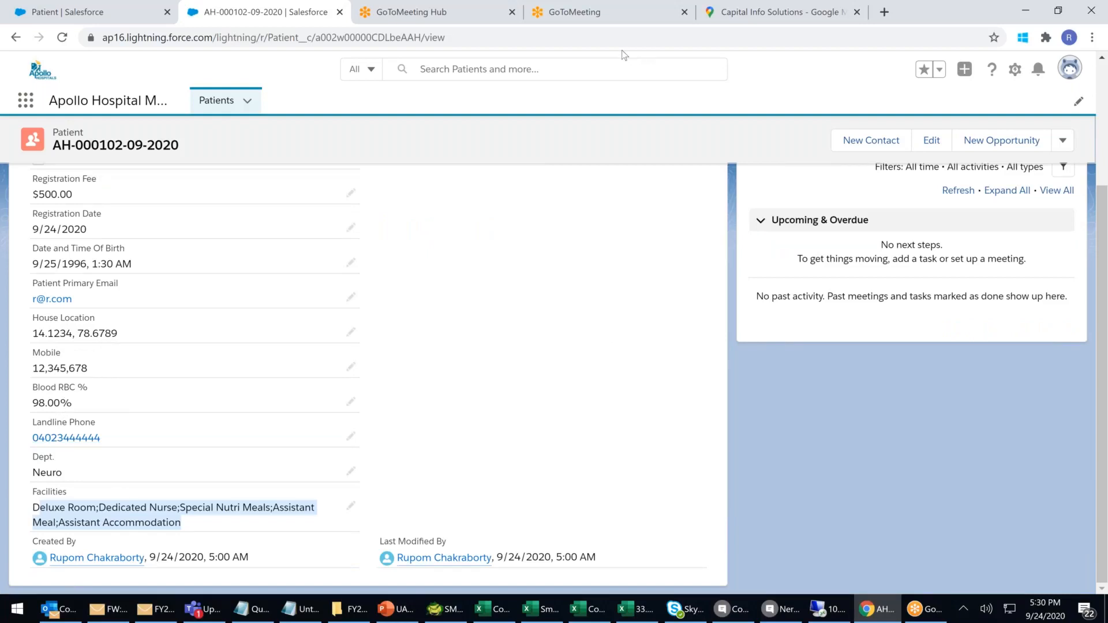
click(91, 17)
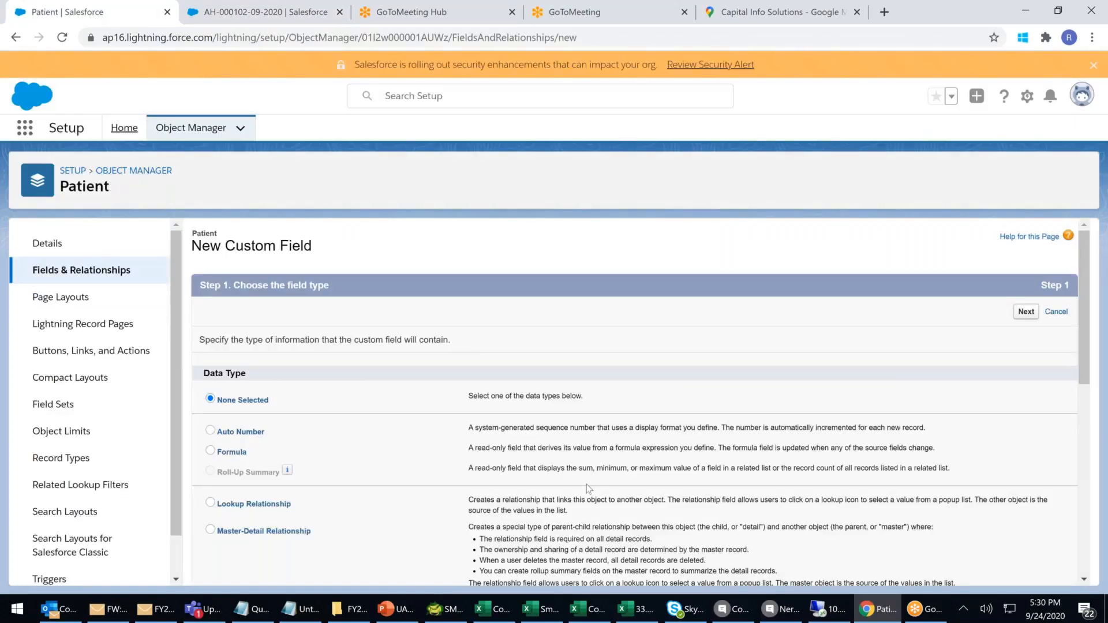
Choose Text as the new field's data type.
scroll(586, 484, down, 8)
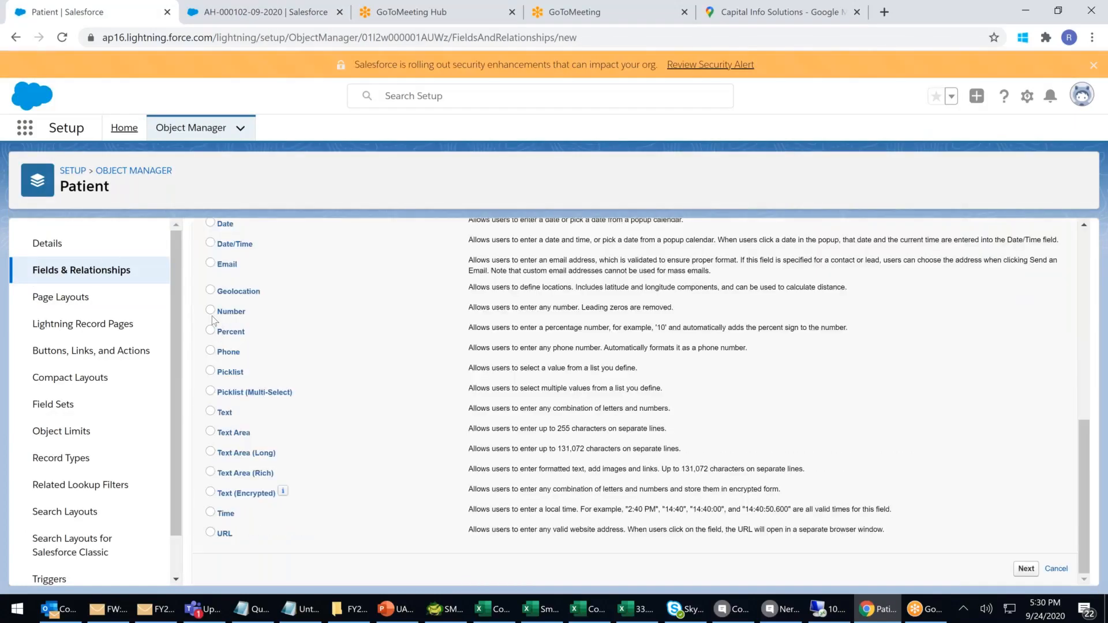
click(211, 391)
click(211, 412)
click(1026, 568)
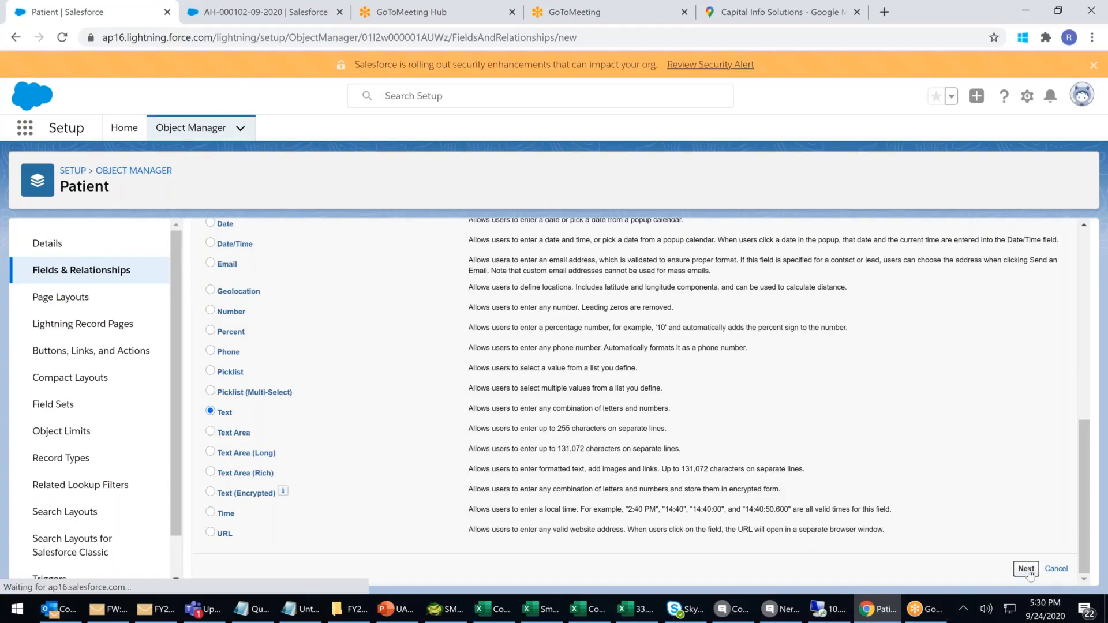
Label the field 'Patient Last Name' with a length of 50.
click(391, 341)
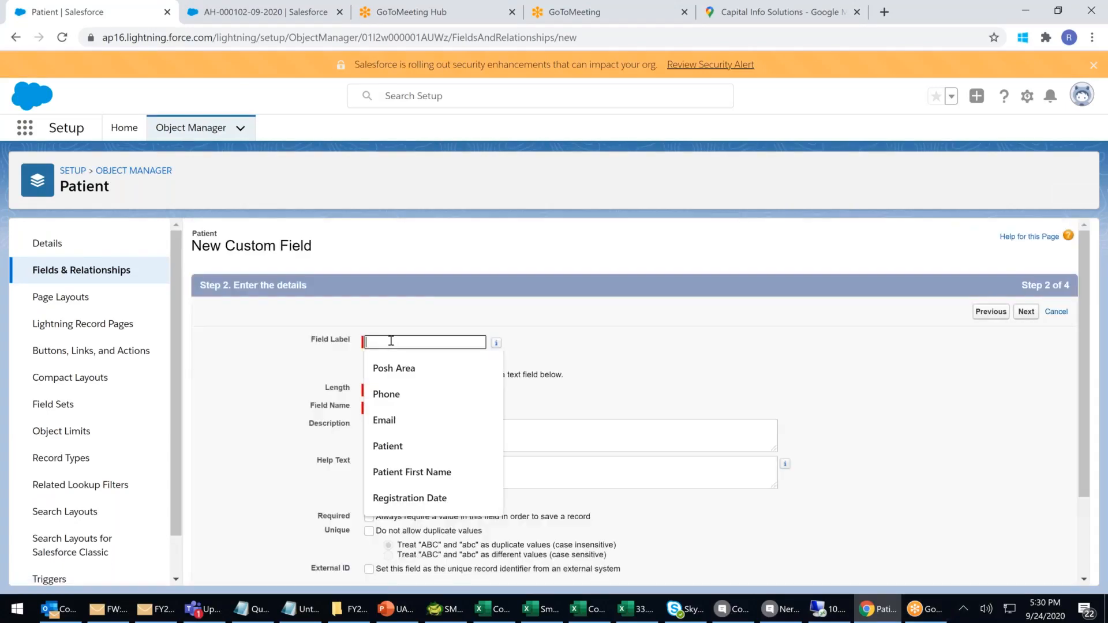
text(Last N)
key(Down)
key(Return)
key(Tab)
click(366, 342)
text(Pat)
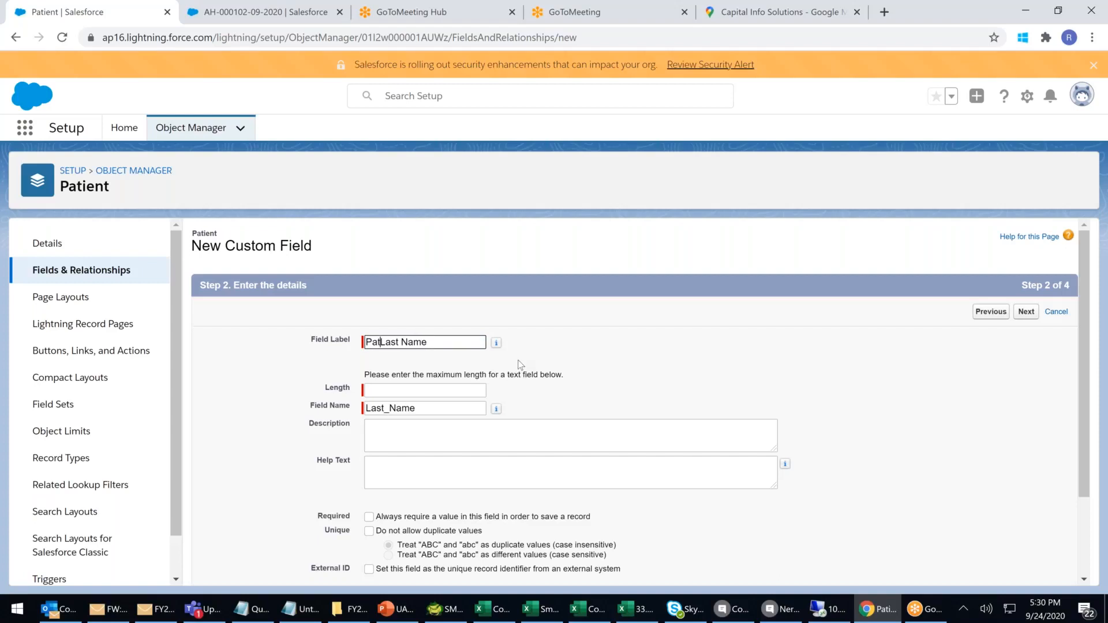
text(ient)
click(434, 385)
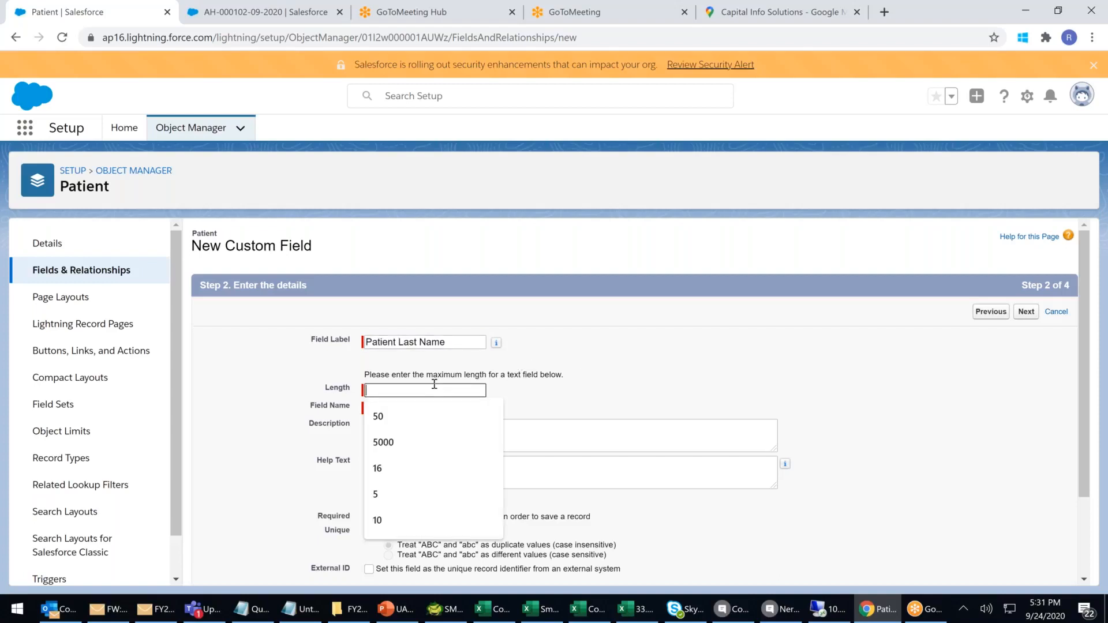
text(50)
click(682, 379)
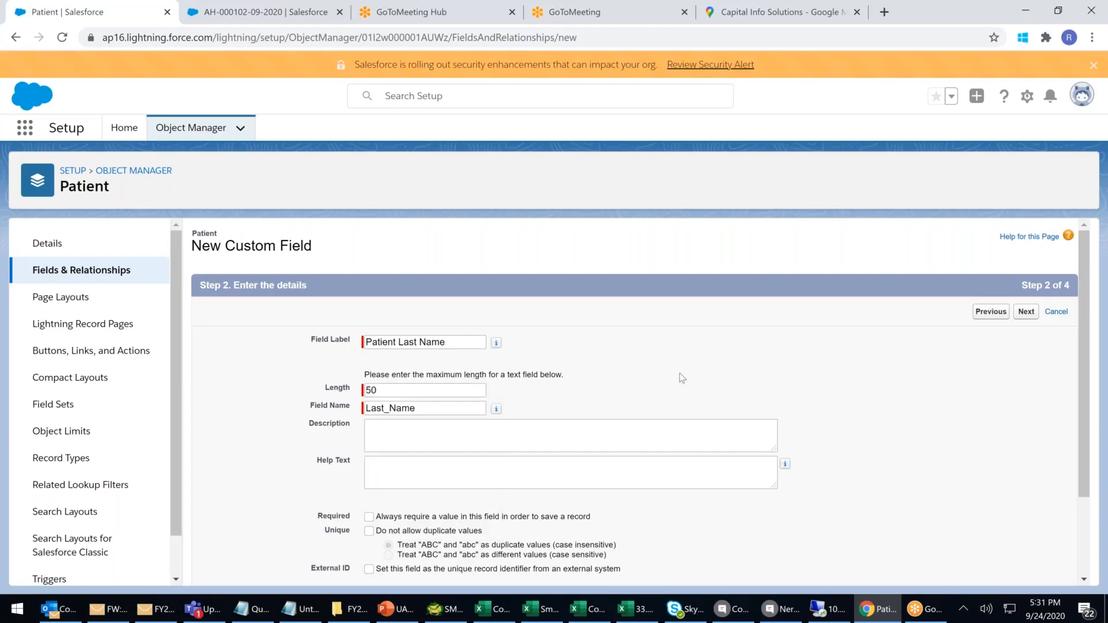
Keep default field-level security and advance to the page-layout step.
scroll(683, 378, down, 2)
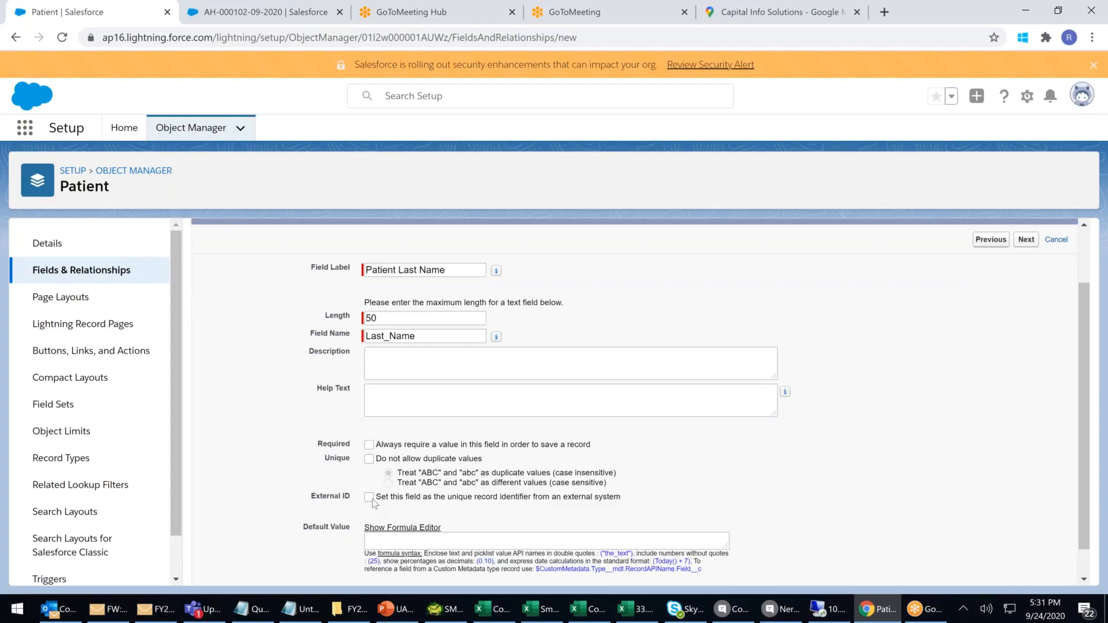
scroll(807, 504, down, 1)
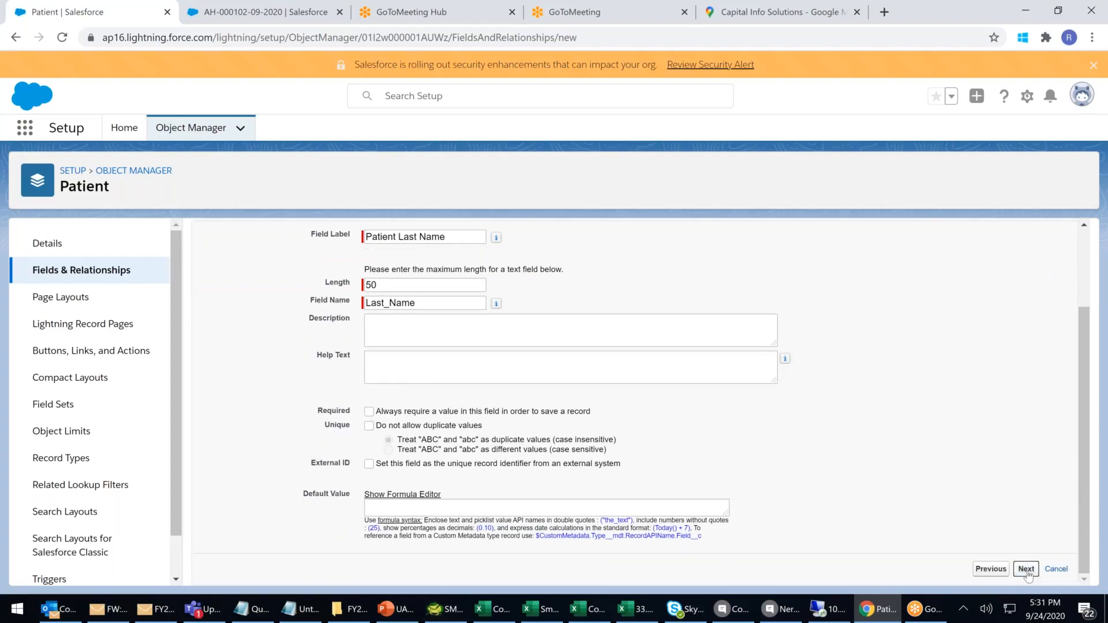
click(1027, 570)
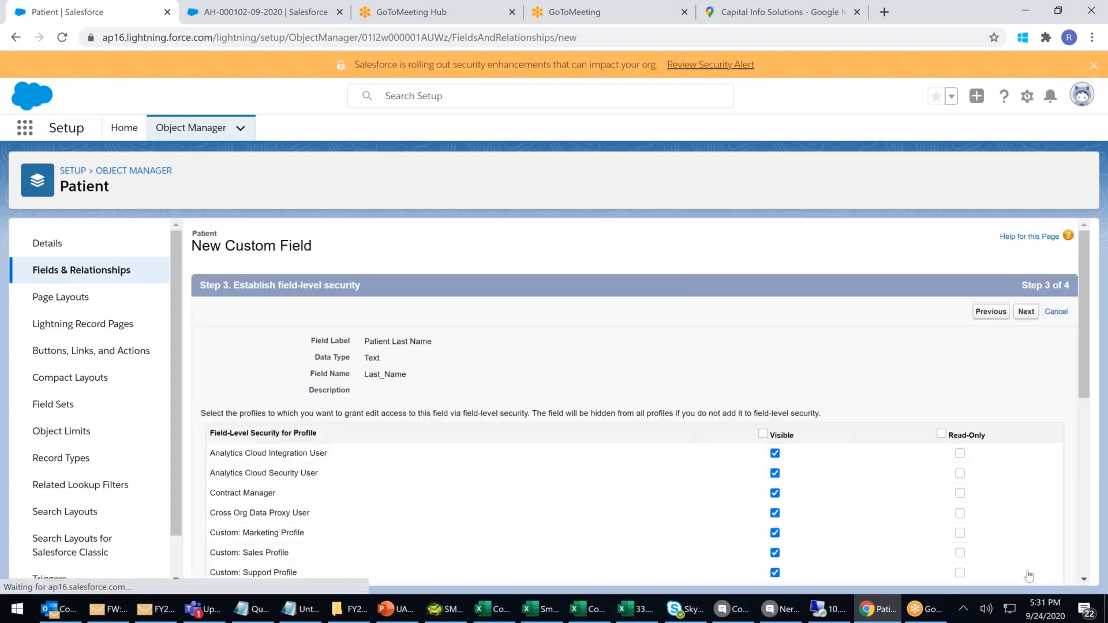
click(1031, 317)
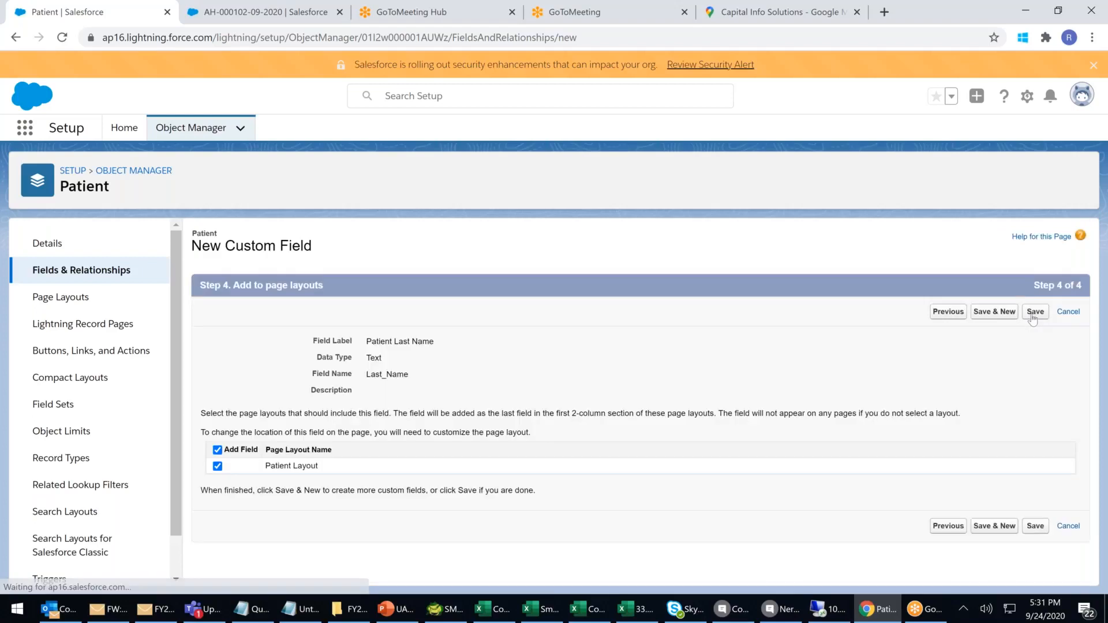
Save Patient Last Name and choose Text Area, noting its 255-character limit.
click(995, 312)
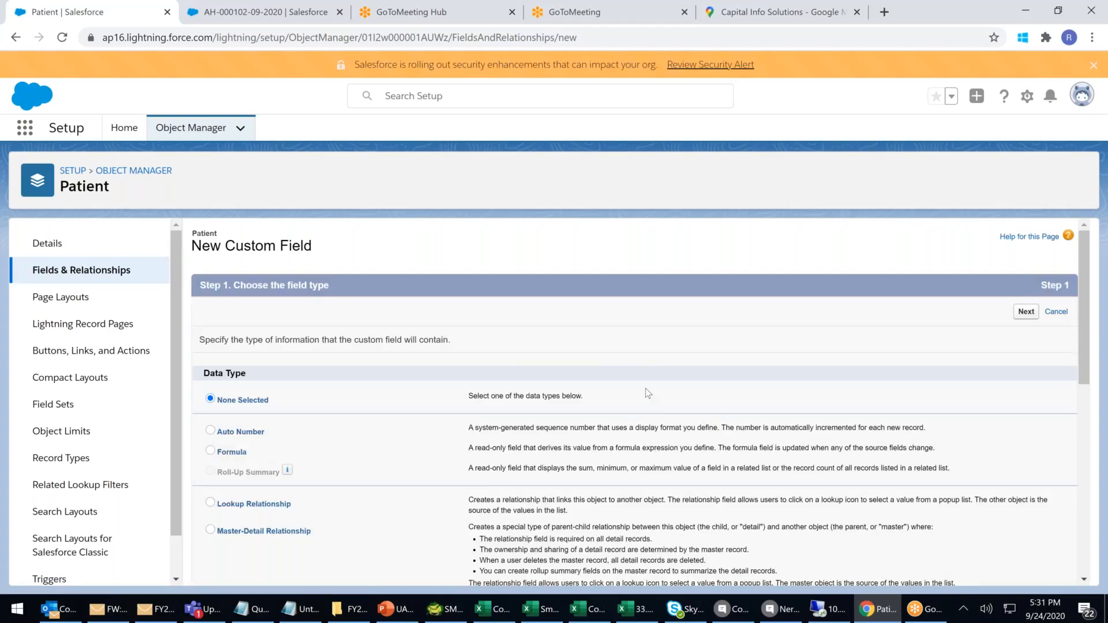
scroll(647, 394, down, 8)
click(210, 430)
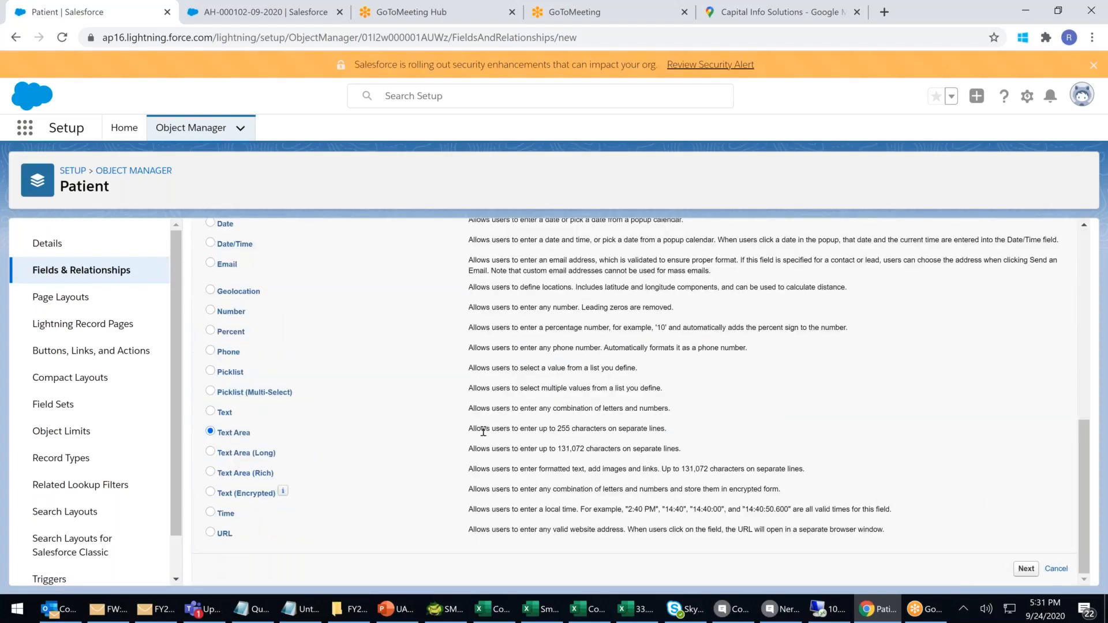
drag(481, 428, 669, 430)
click(494, 410)
drag(524, 429, 709, 426)
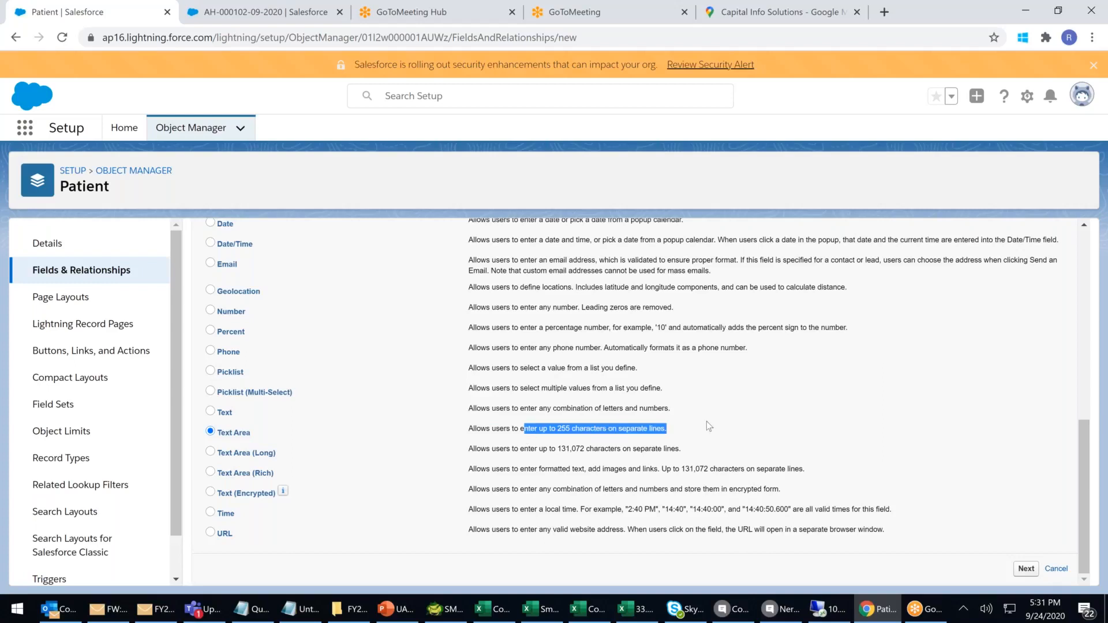
click(1026, 570)
Label the field 'Problem or Issue', accept default security and layout, then Save & New.
click(396, 343)
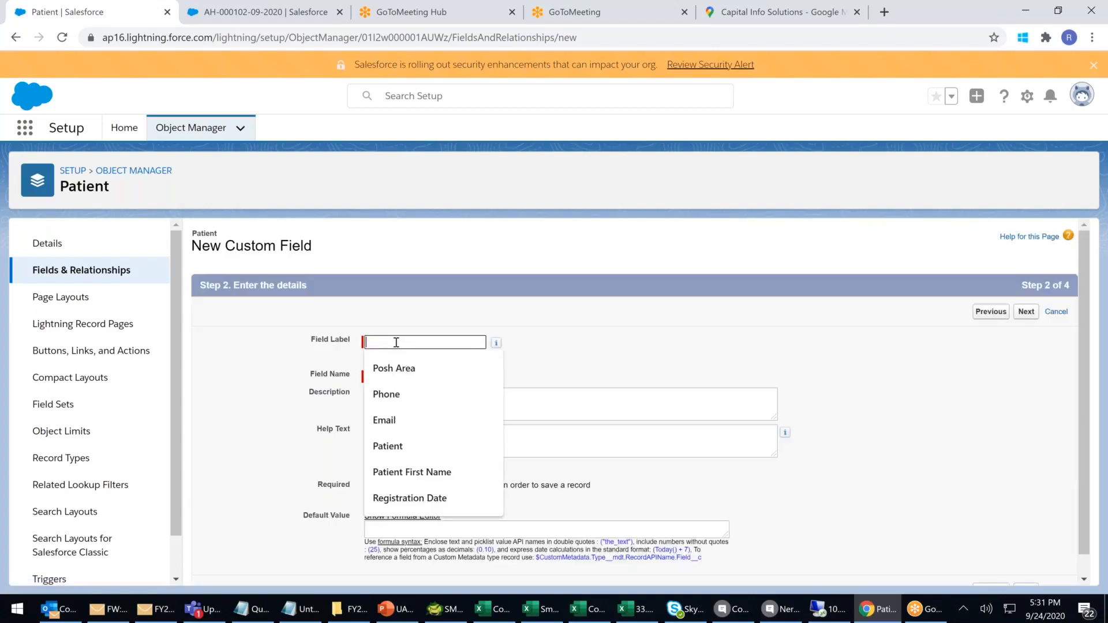
text(P)
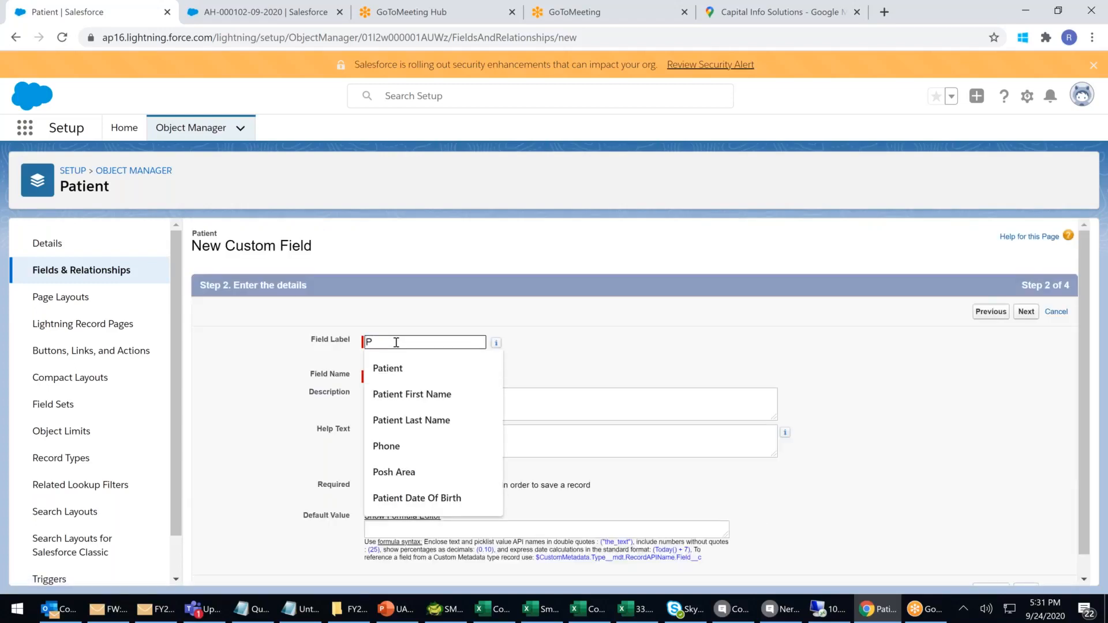
text(roblem or Issue)
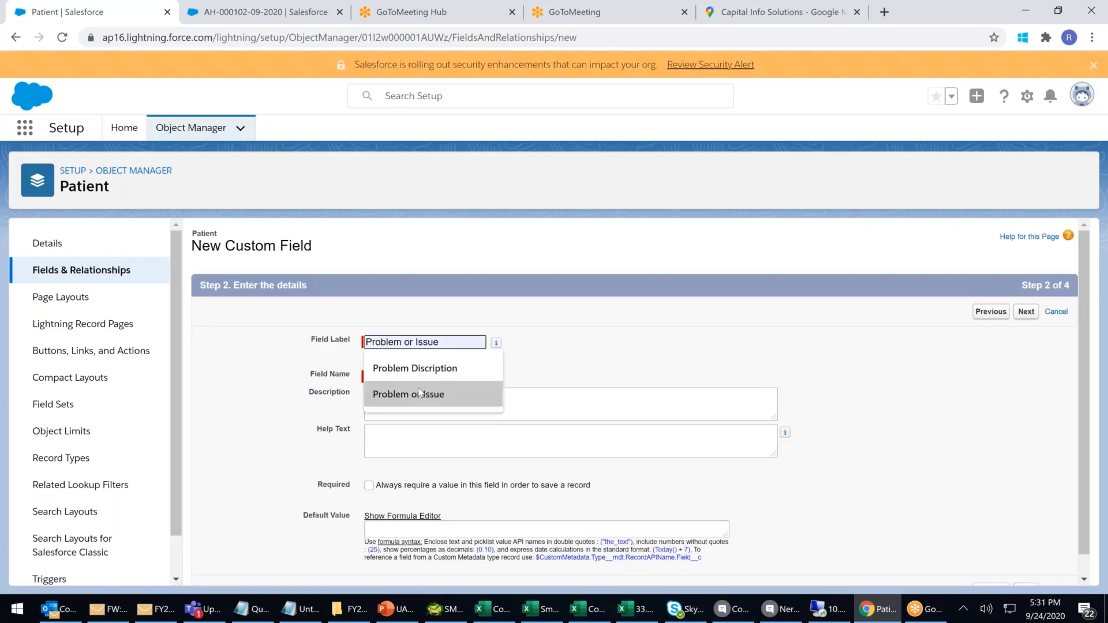
click(420, 394)
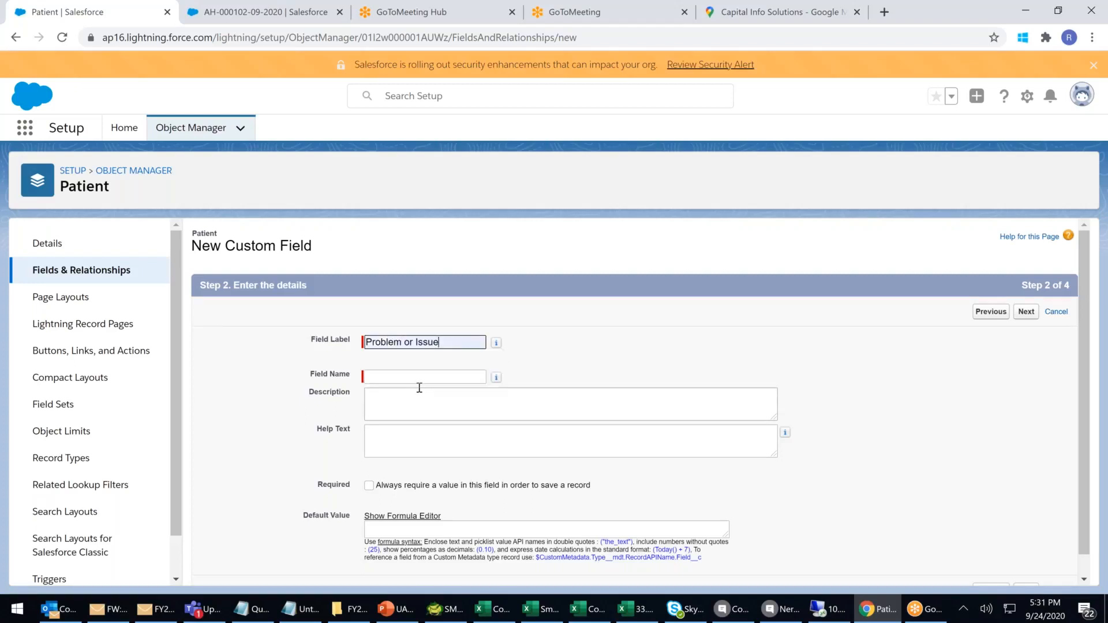
scroll(431, 450, down, 1)
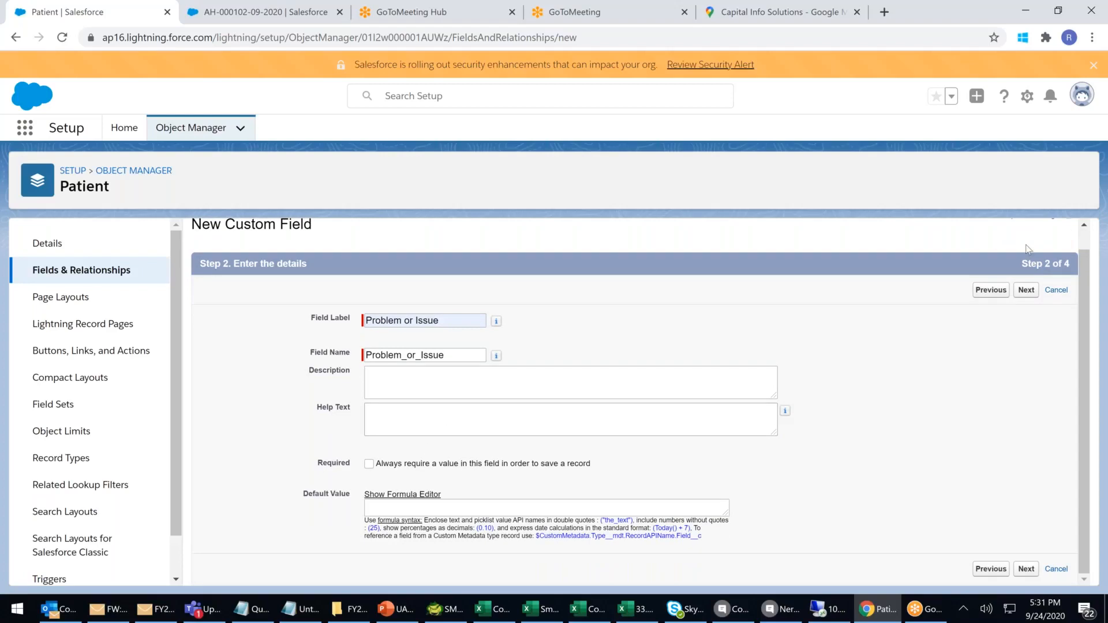
click(1025, 291)
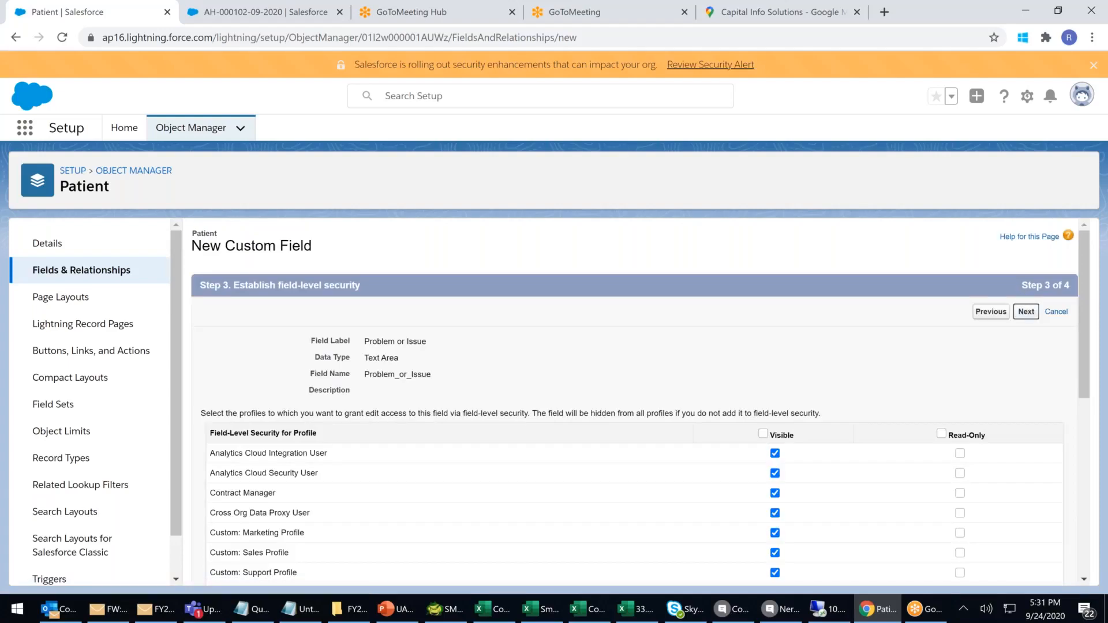
click(1026, 312)
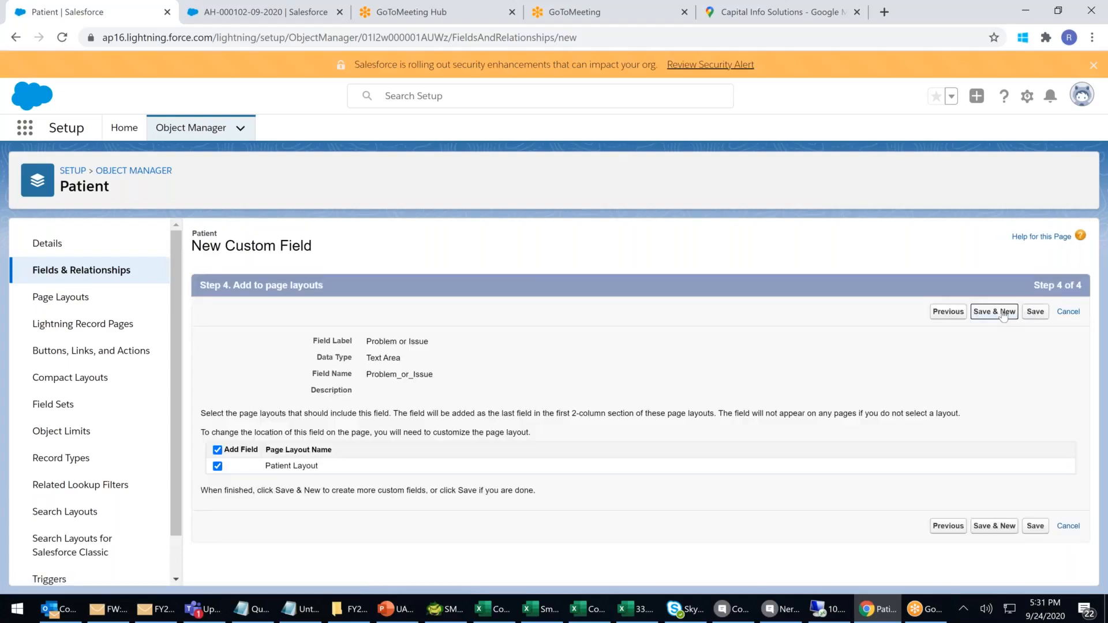
click(1002, 312)
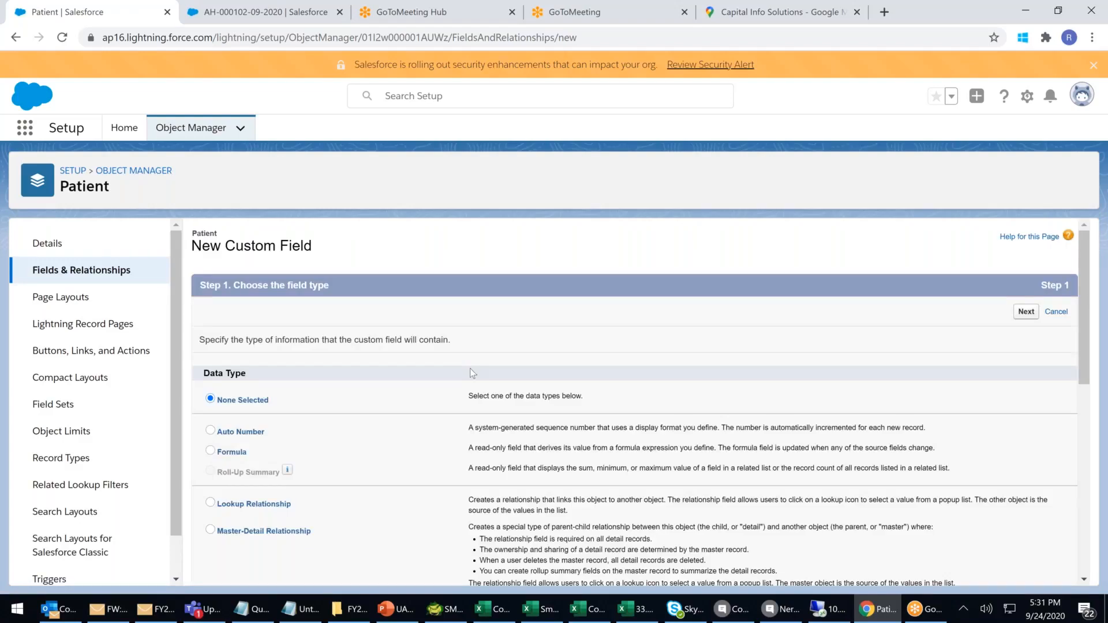
Choose Text Area (Long), comparing the 255 and 131,072-character limits.
scroll(470, 368, down, 10)
click(212, 453)
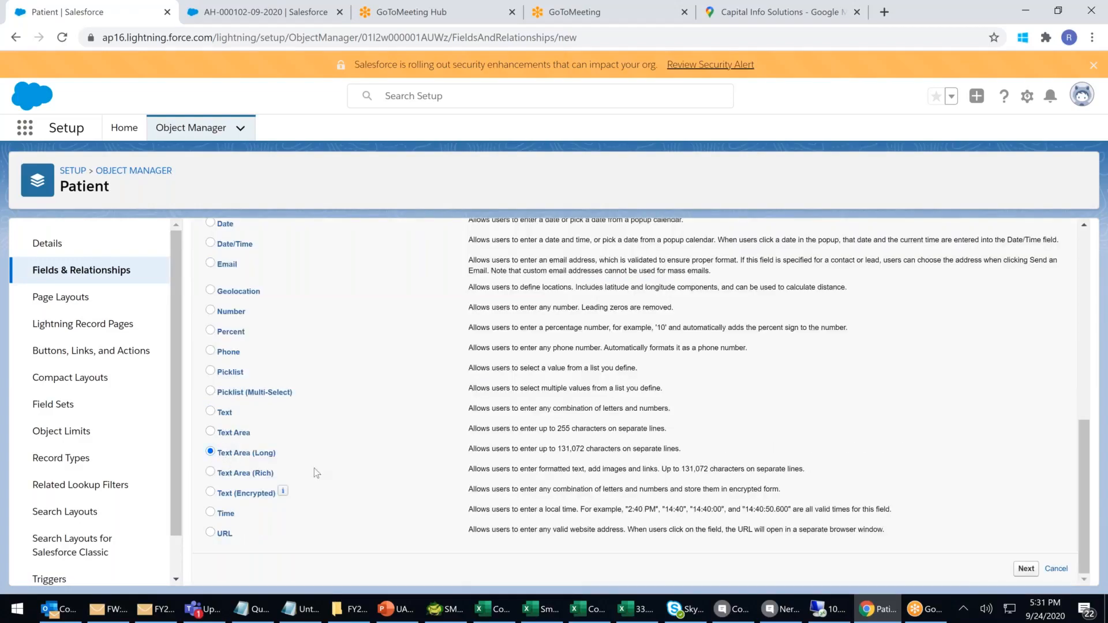
drag(472, 430, 613, 430)
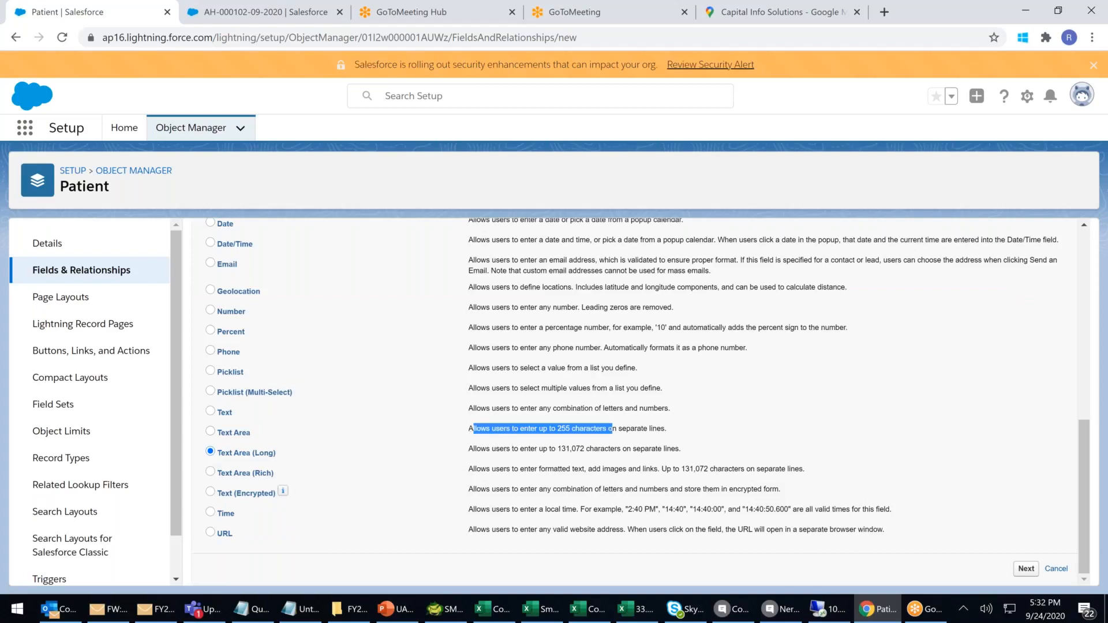
click(512, 449)
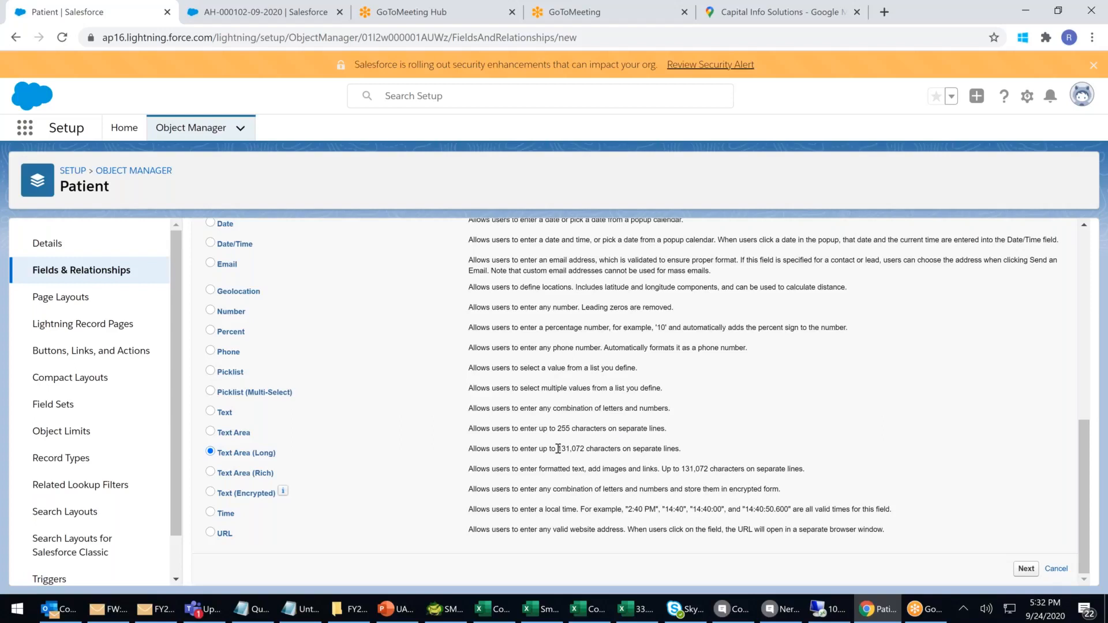
drag(558, 449, 583, 452)
click(1026, 569)
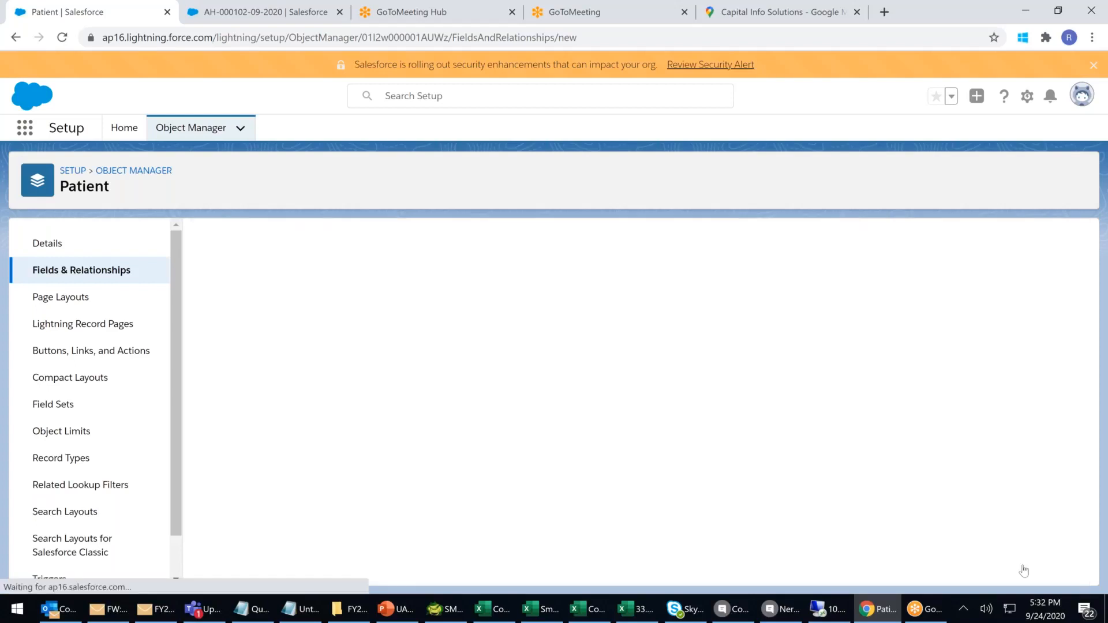
Label the field 'Medical History' with length 5000 and 5 visible lines.
click(428, 344)
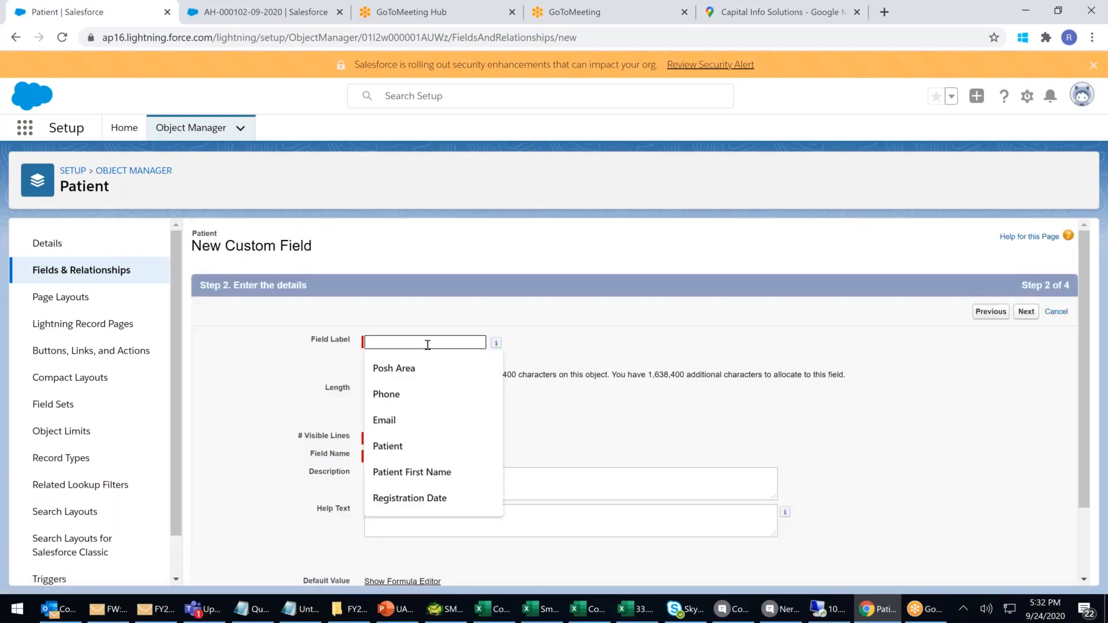
text(M)
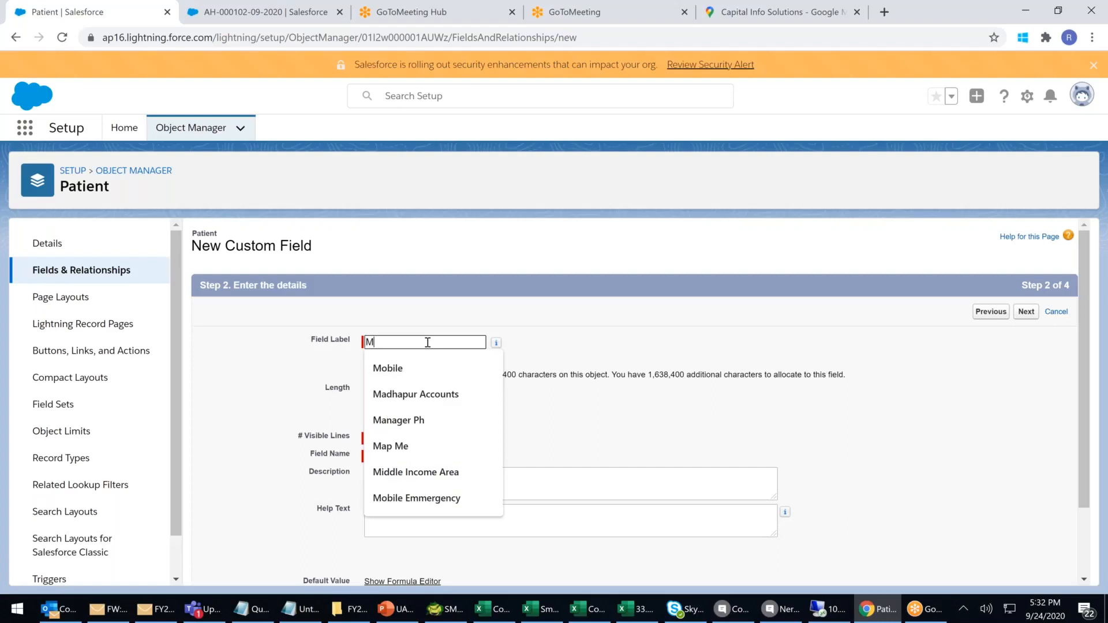
text(edical H)
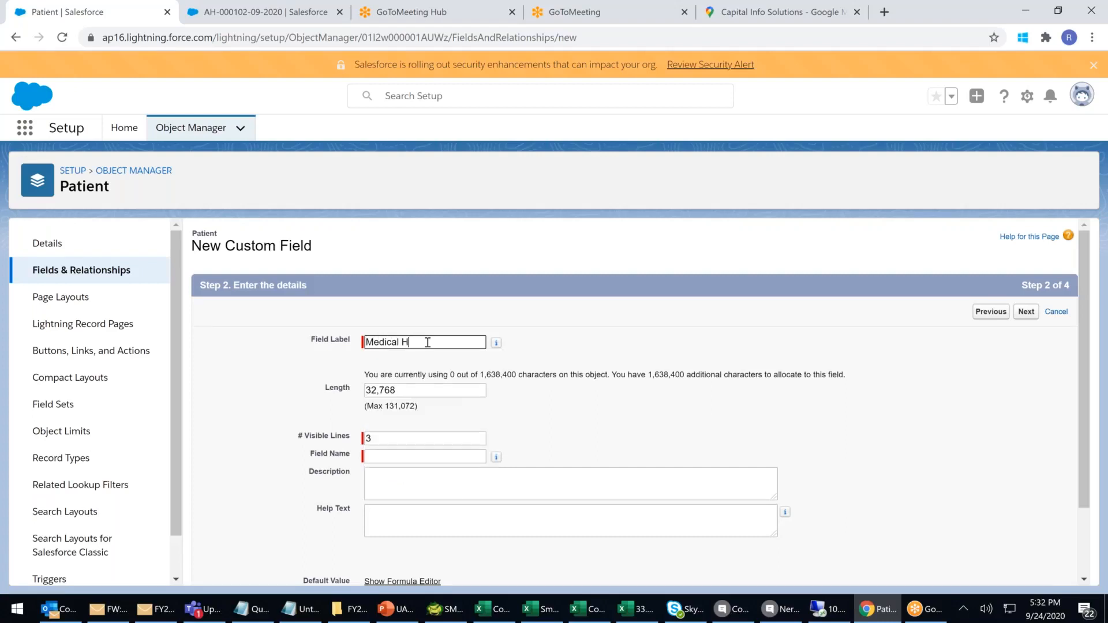
text(istory)
click(416, 389)
key(ctrl+a)
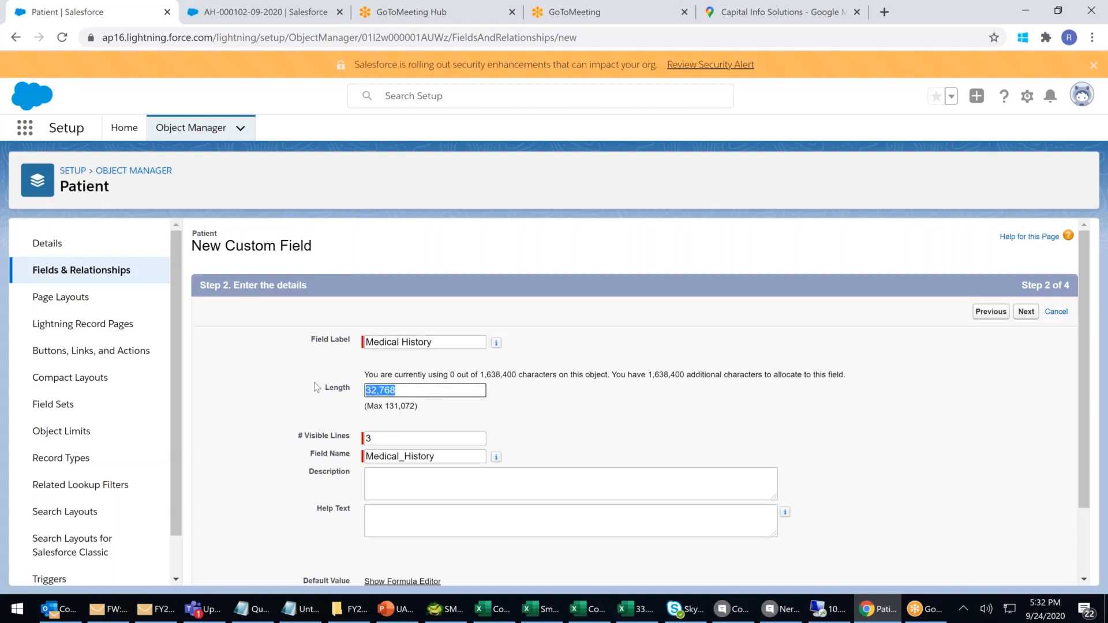
text(5000)
click(407, 439)
key(BackSpace)
text(5)
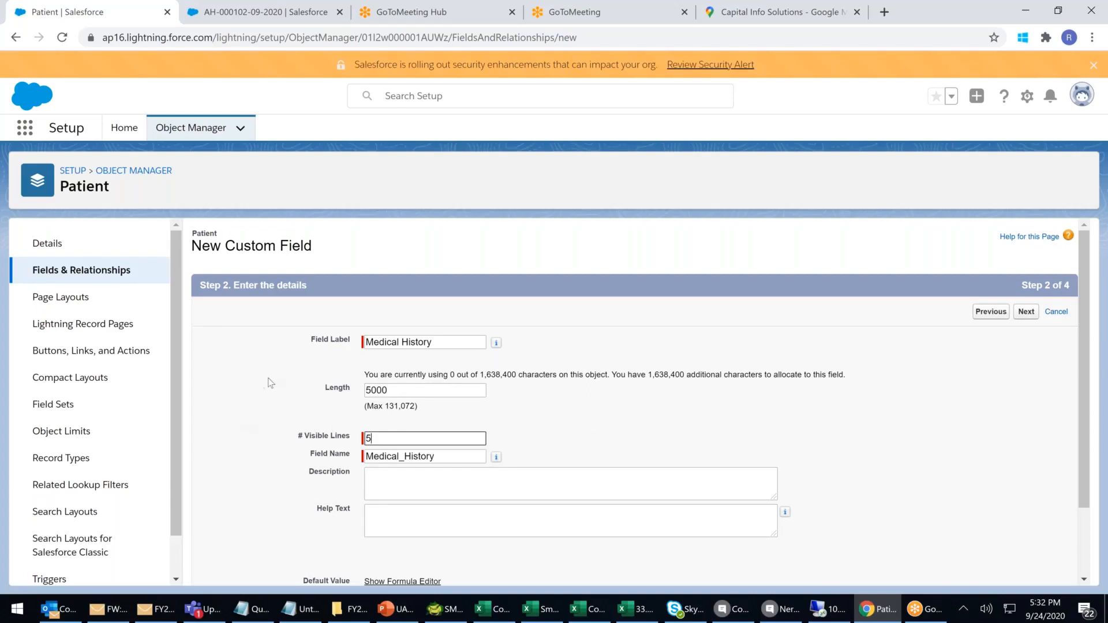
click(620, 430)
Accept default security and Patient Layout, then Save & New.
click(1026, 312)
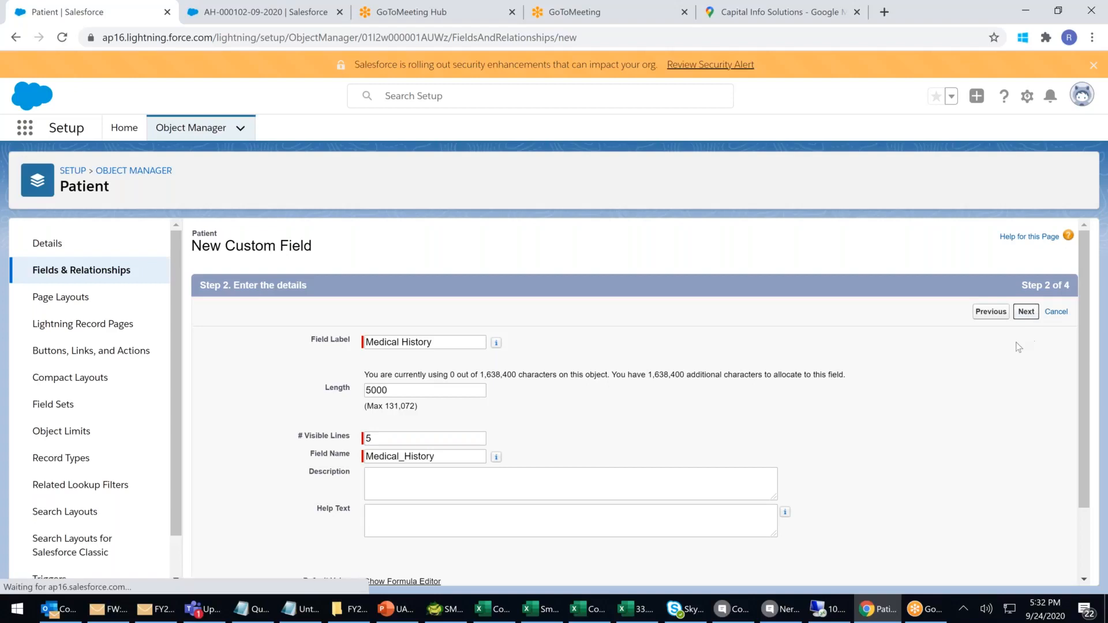
click(1026, 312)
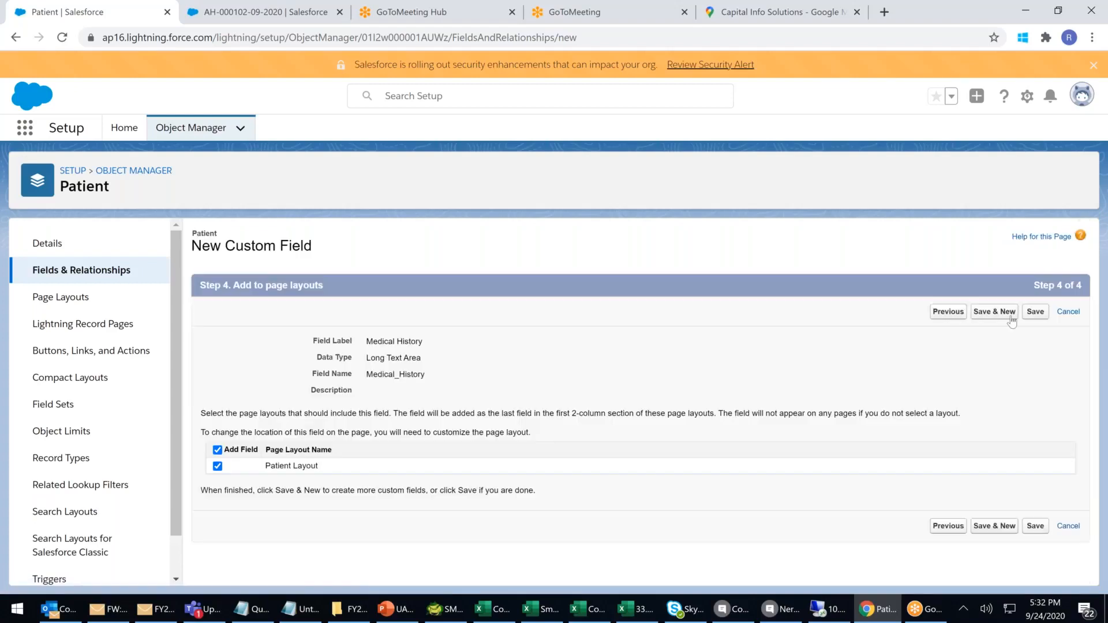
click(1009, 317)
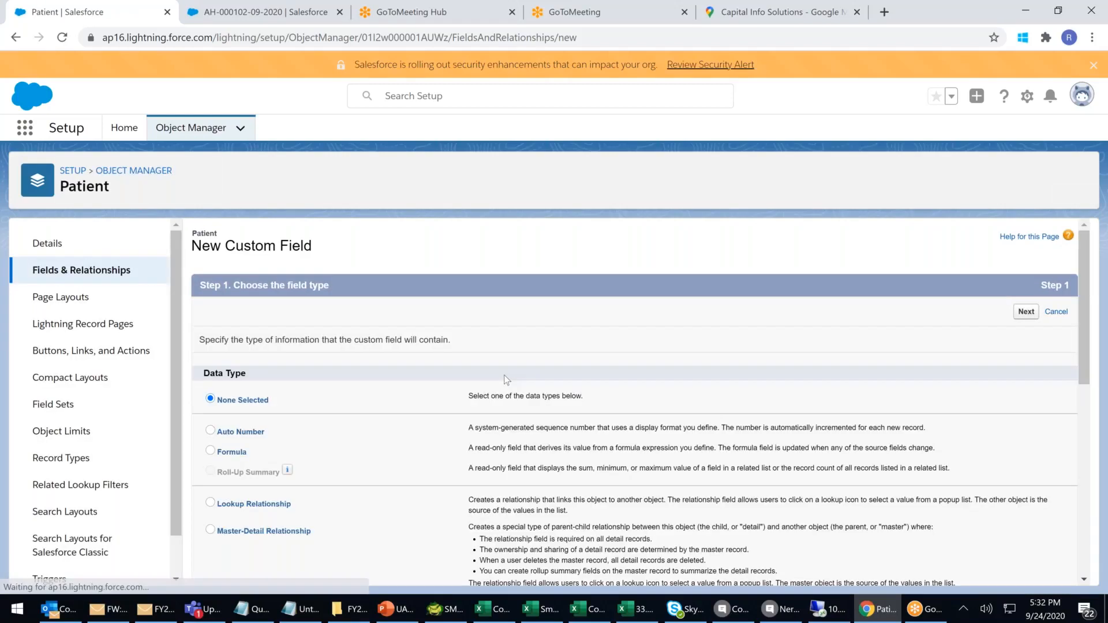
Choose Text Area (Rich) as the new field's data type.
scroll(504, 379, down, 8)
click(210, 472)
drag(529, 468, 721, 480)
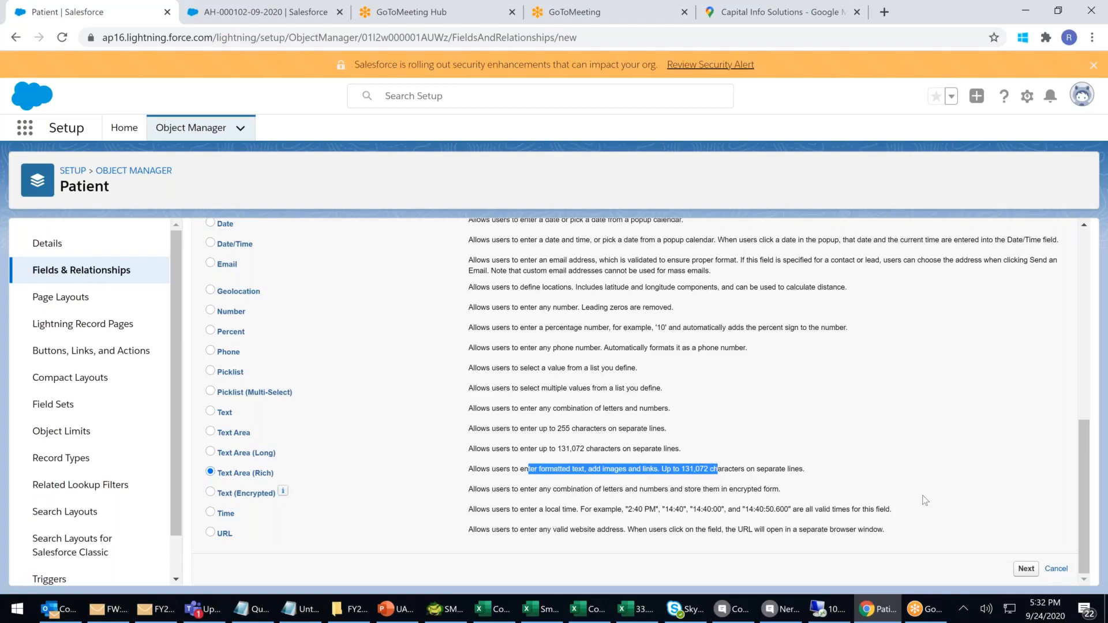
click(1026, 568)
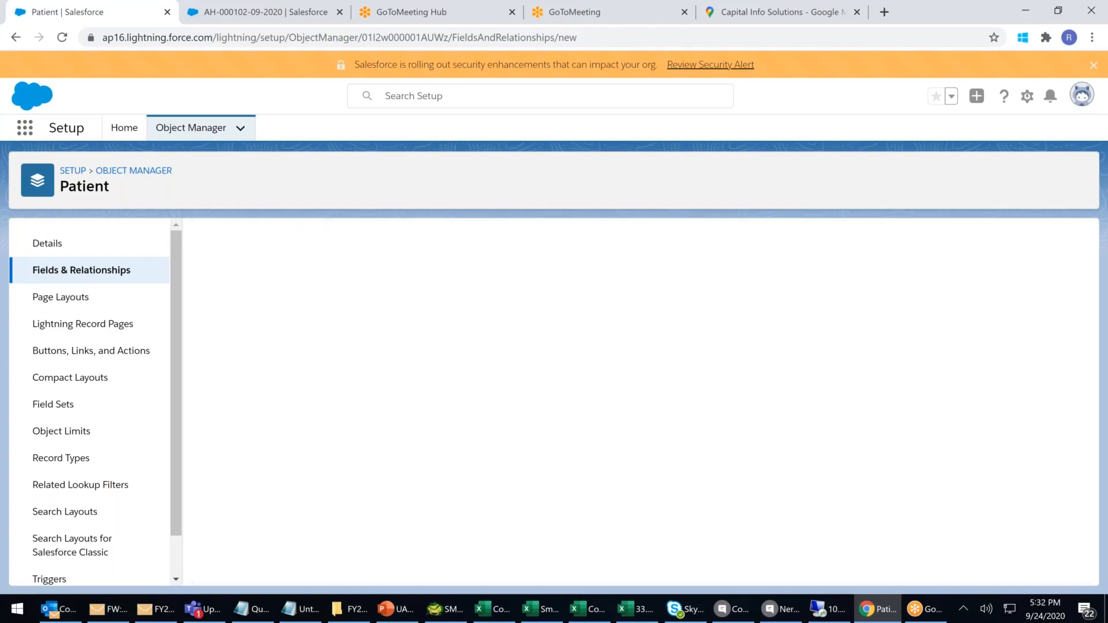
Label the field 'Family History' with a length of 5000.
click(400, 341)
text(Fam)
key(BackSpace)
key(BackSpace)
key(BackSpace)
text(Famil)
key(BackSpace)
key(BackSpace)
key(BackSpace)
key(BackSpace)
key(BackSpace)
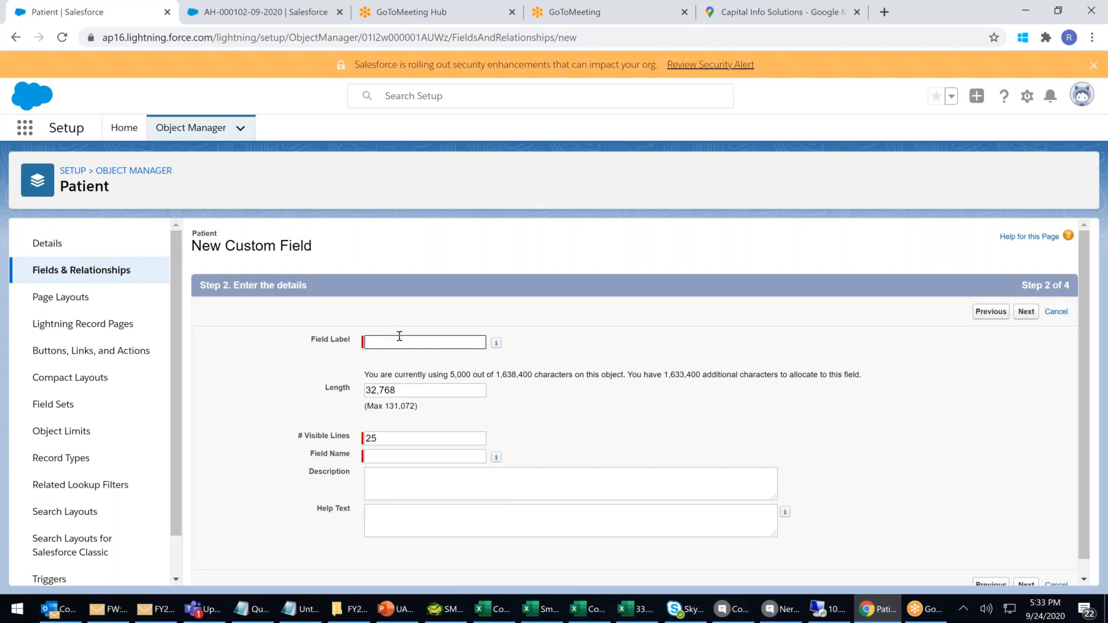
text(Family History)
key(Tab)
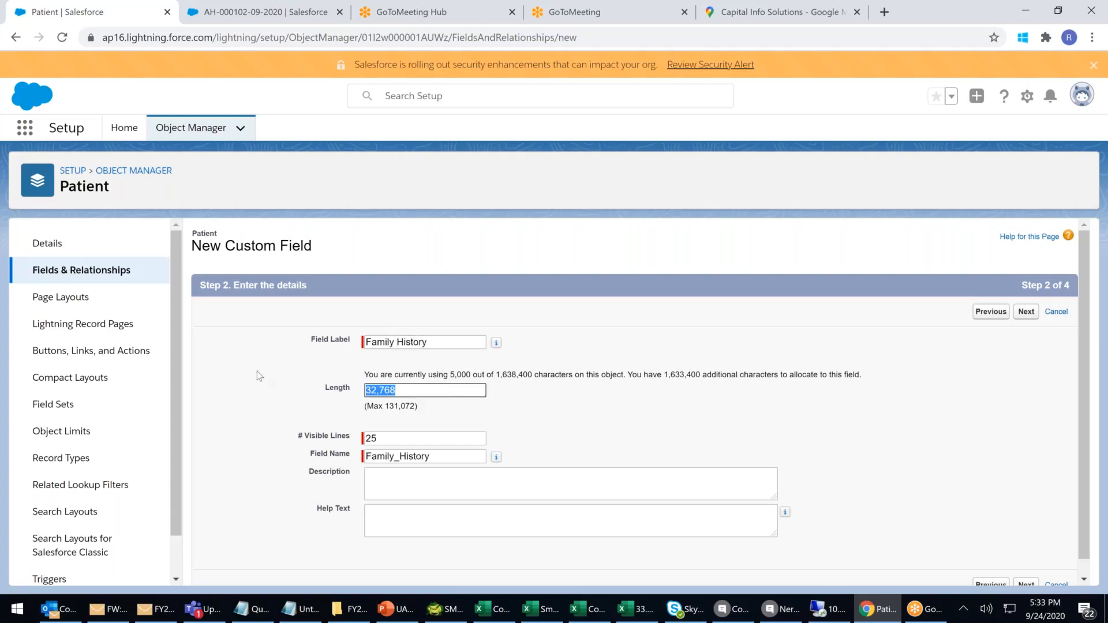
text(5000)
click(649, 457)
Fix visible lines from the rejected 5 to 25, then save via Save & New.
click(409, 436)
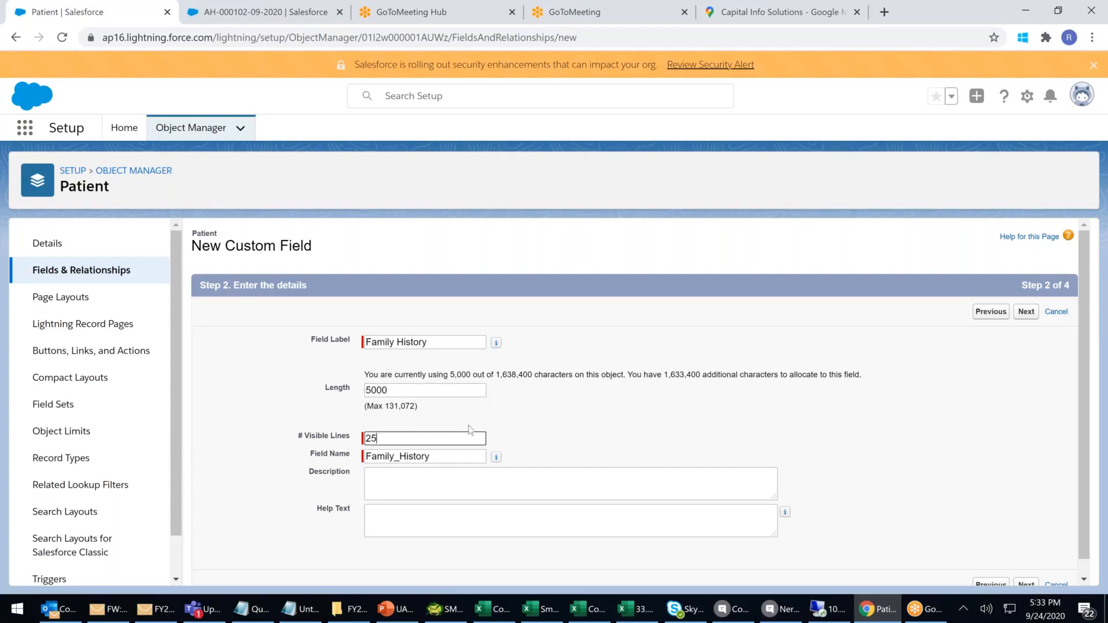
key(BackSpace)
key(BackSpace)
text(5)
click(1027, 312)
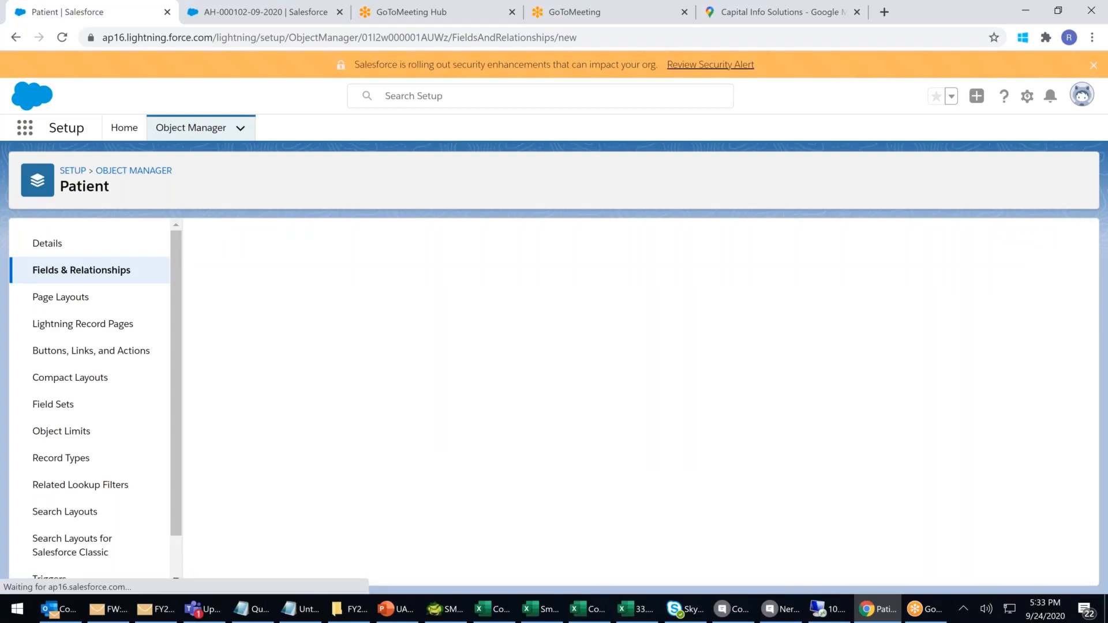
drag(559, 470, 640, 473)
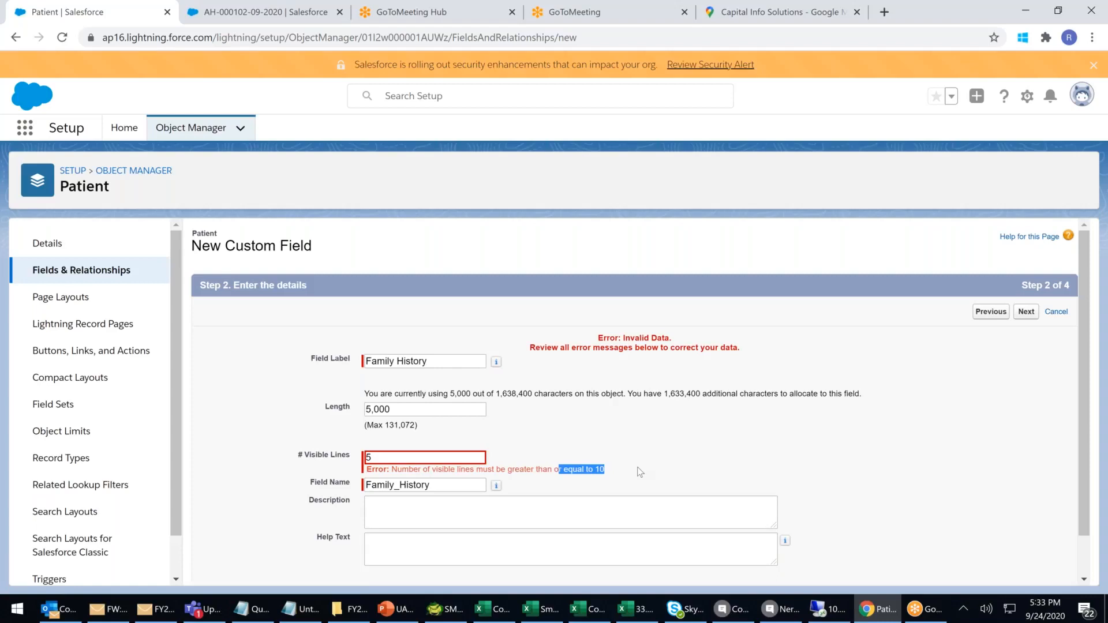
drag(413, 458, 290, 459)
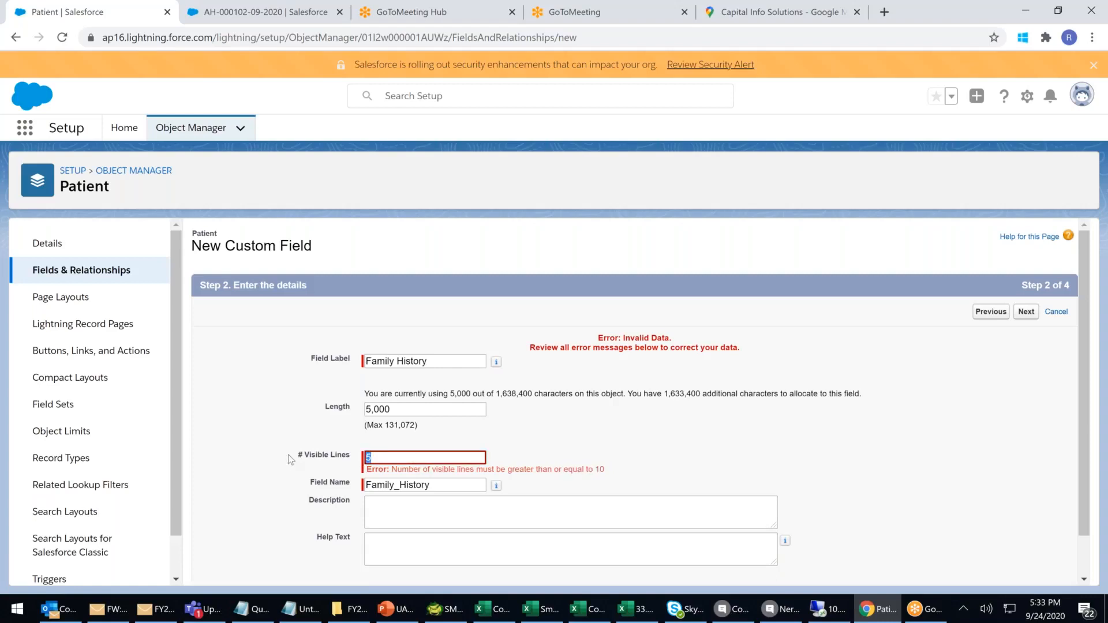
text(25)
click(1032, 317)
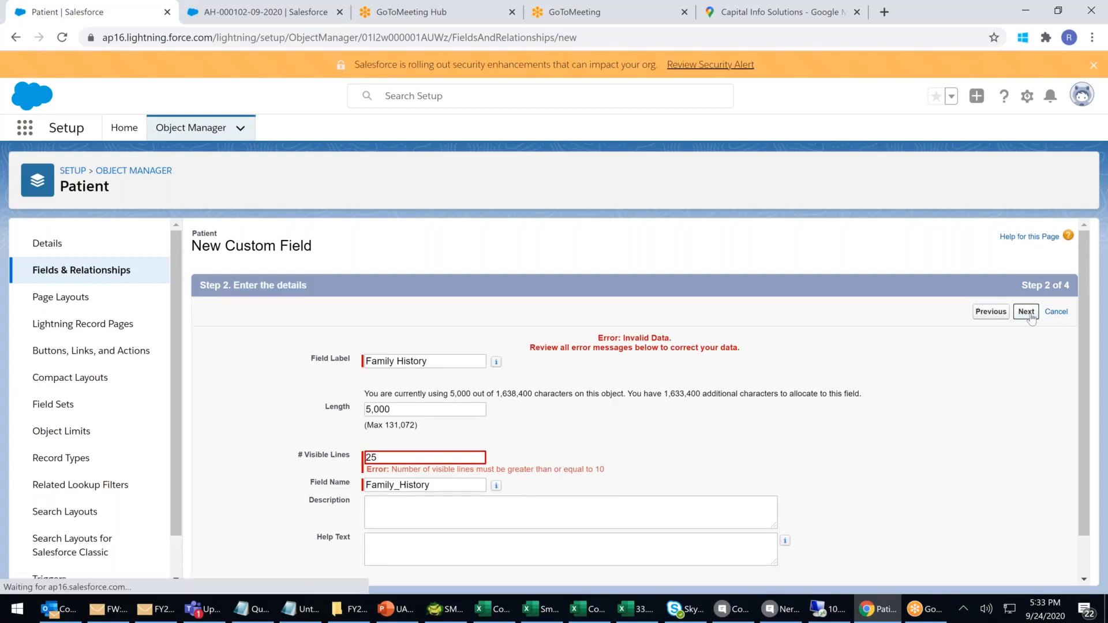
click(1028, 313)
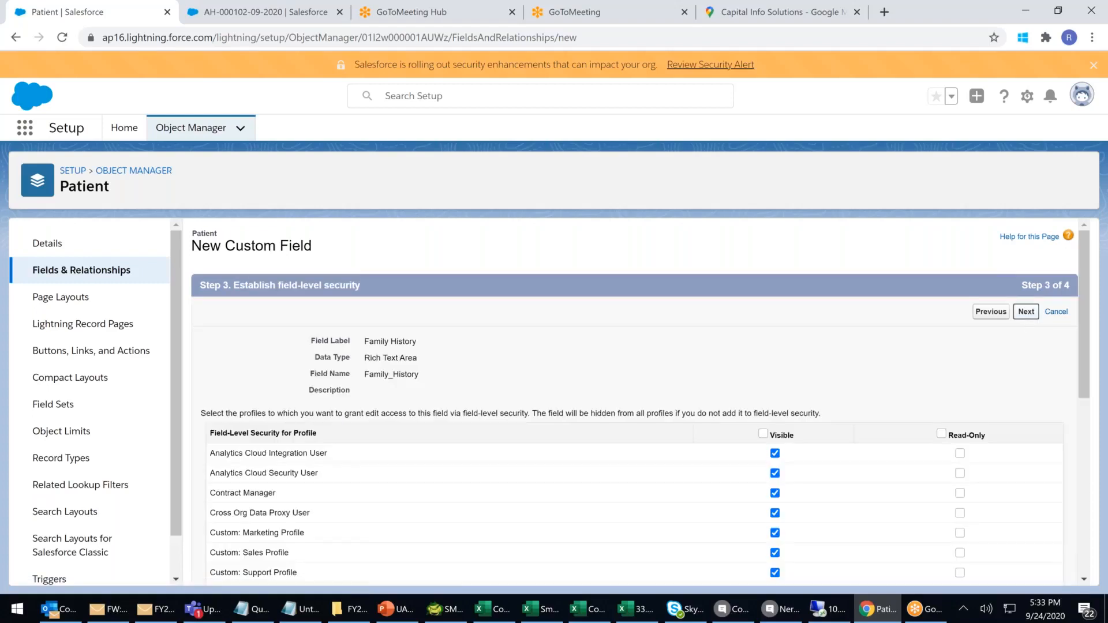
click(1012, 312)
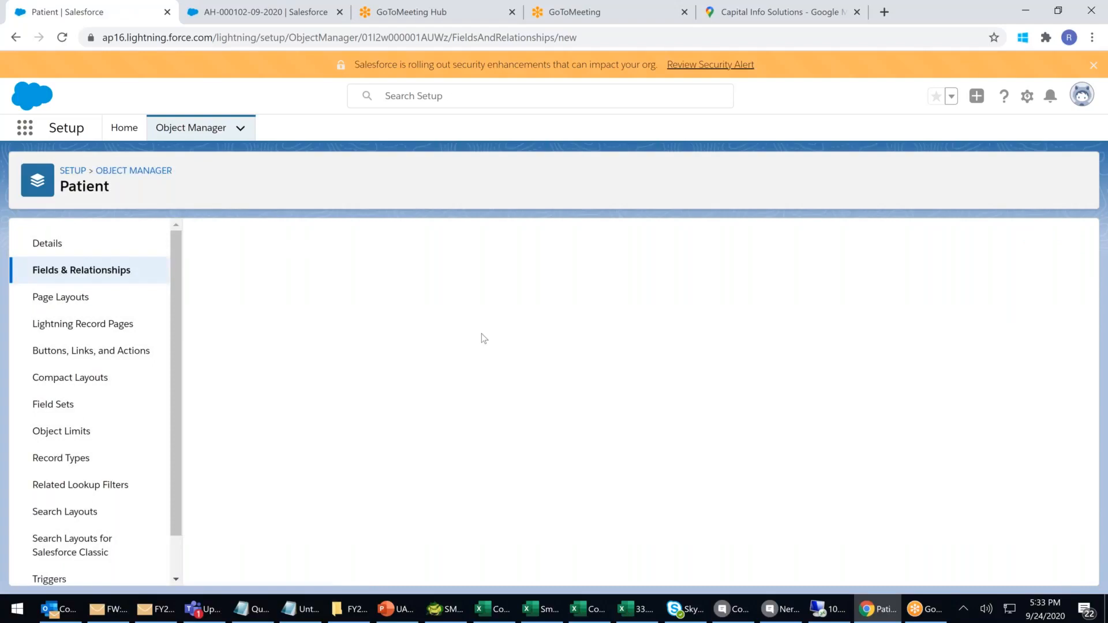
Start a Text (Encrypted) field labelled Credit Card Number with length 16.
scroll(484, 337, down, 8)
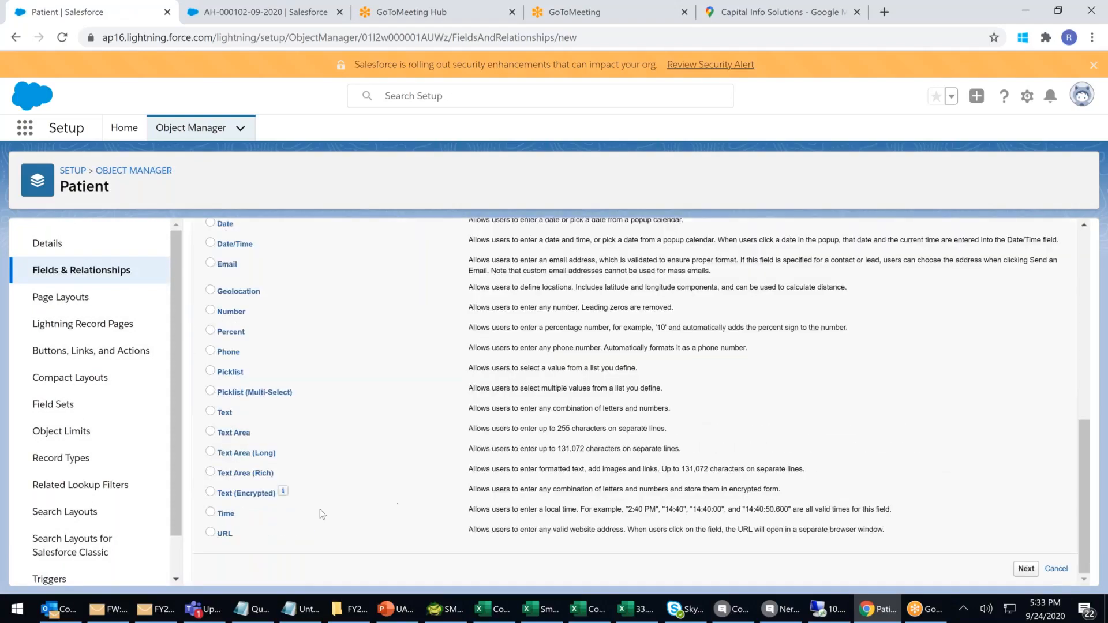
click(210, 492)
click(1026, 569)
click(397, 340)
text(C)
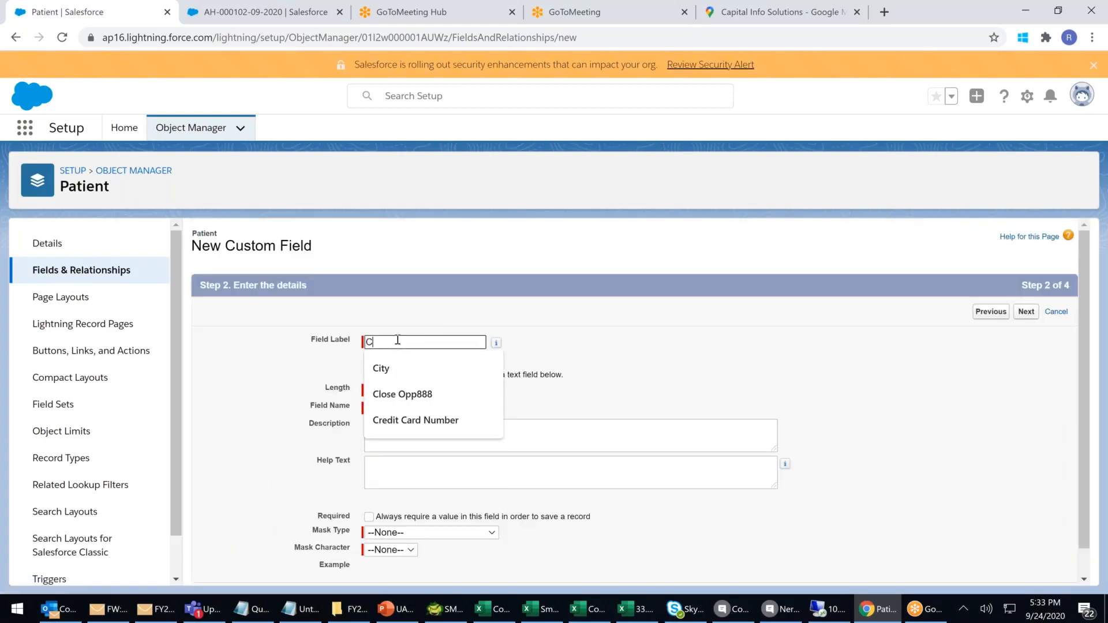
text(redit Card Number)
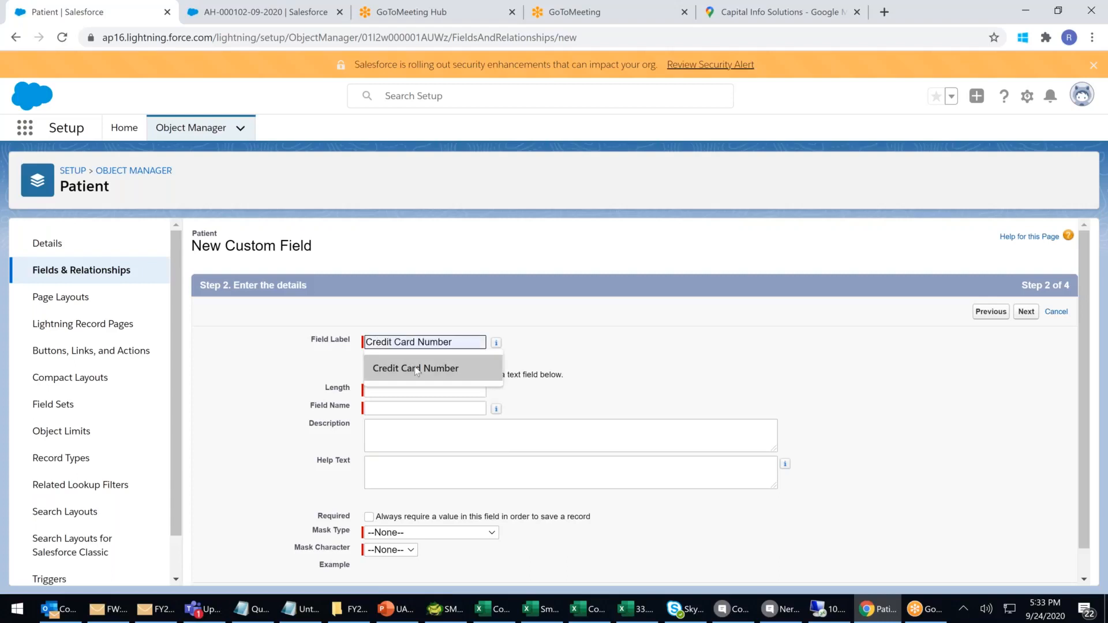
click(417, 369)
click(387, 392)
text(16)
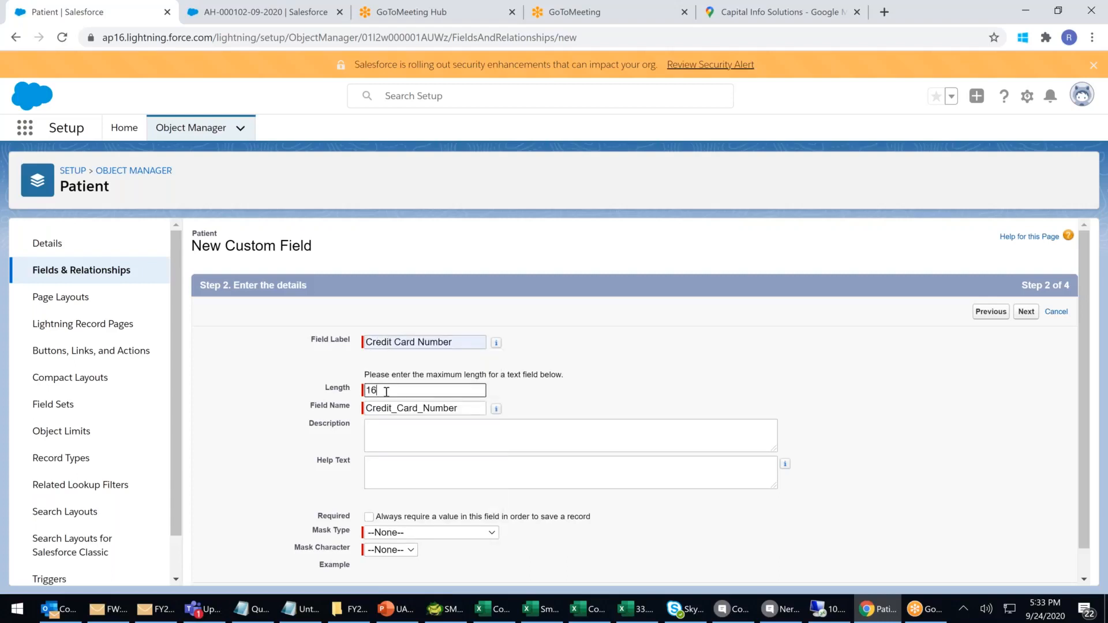
click(695, 355)
Set the mask type to Credit Card Number and the mask character to X (XXXX-XXXX-XXXX-1234).
scroll(477, 508, down, 1)
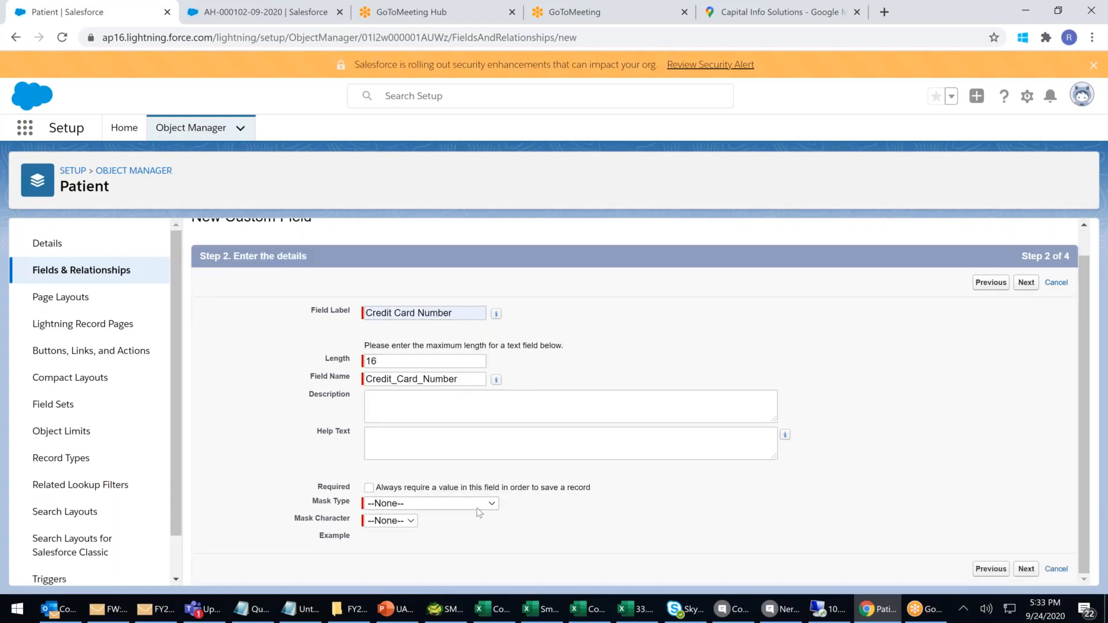
click(477, 508)
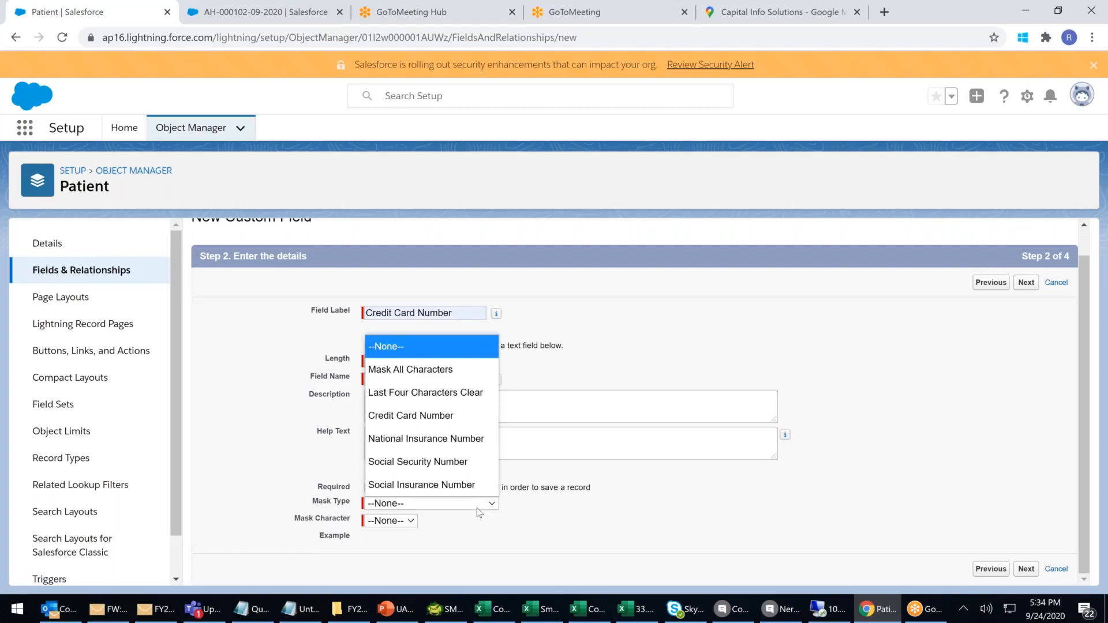
click(412, 417)
click(398, 521)
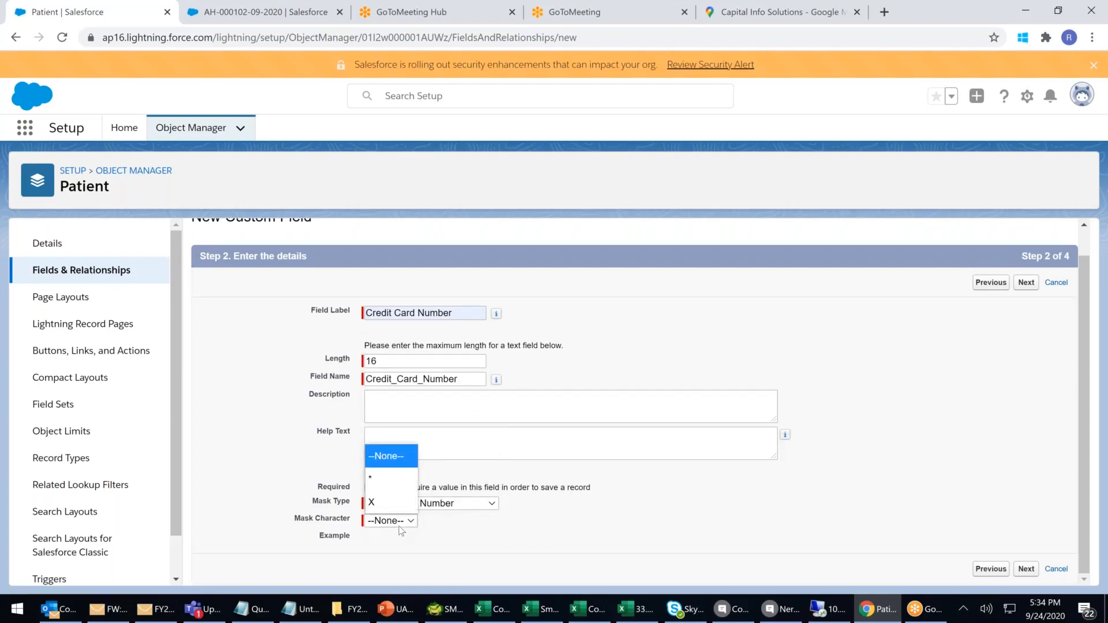
click(379, 481)
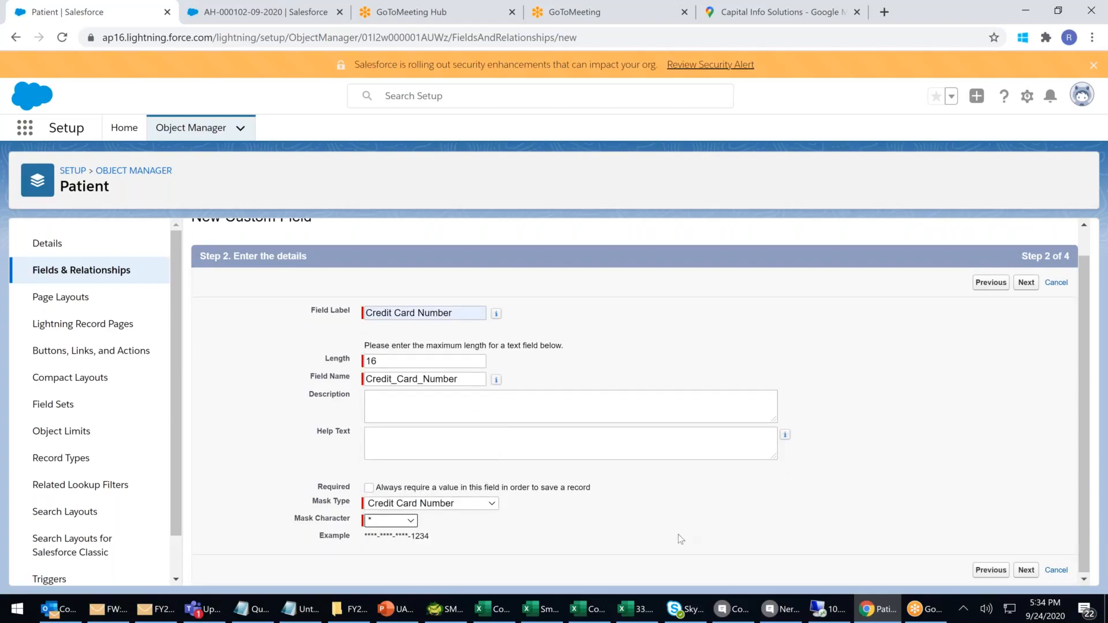
click(401, 522)
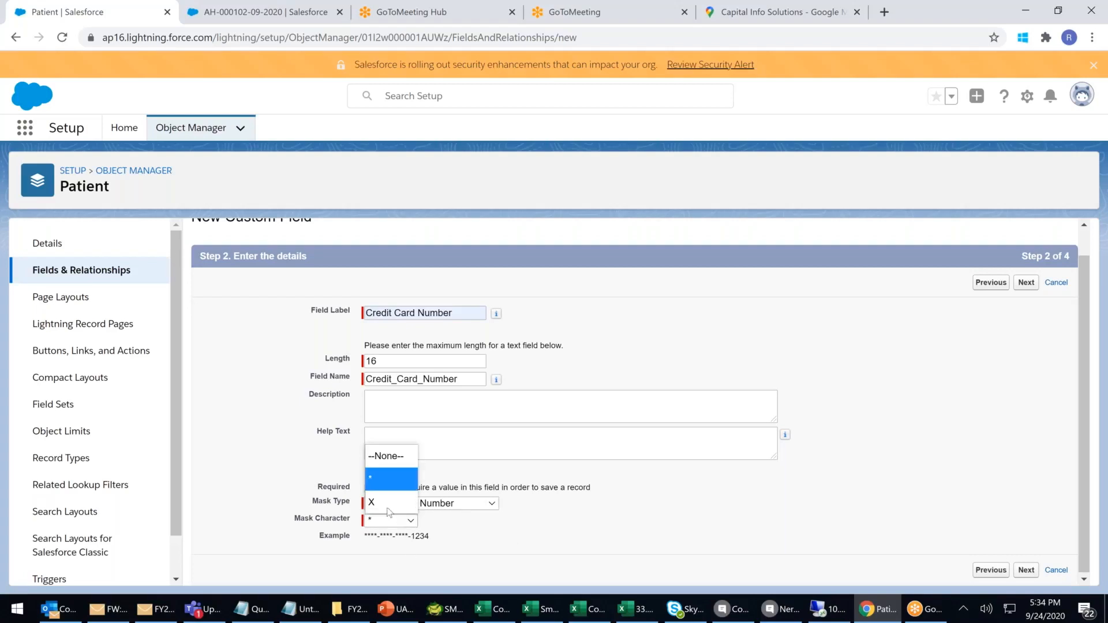
click(386, 509)
drag(363, 542, 499, 545)
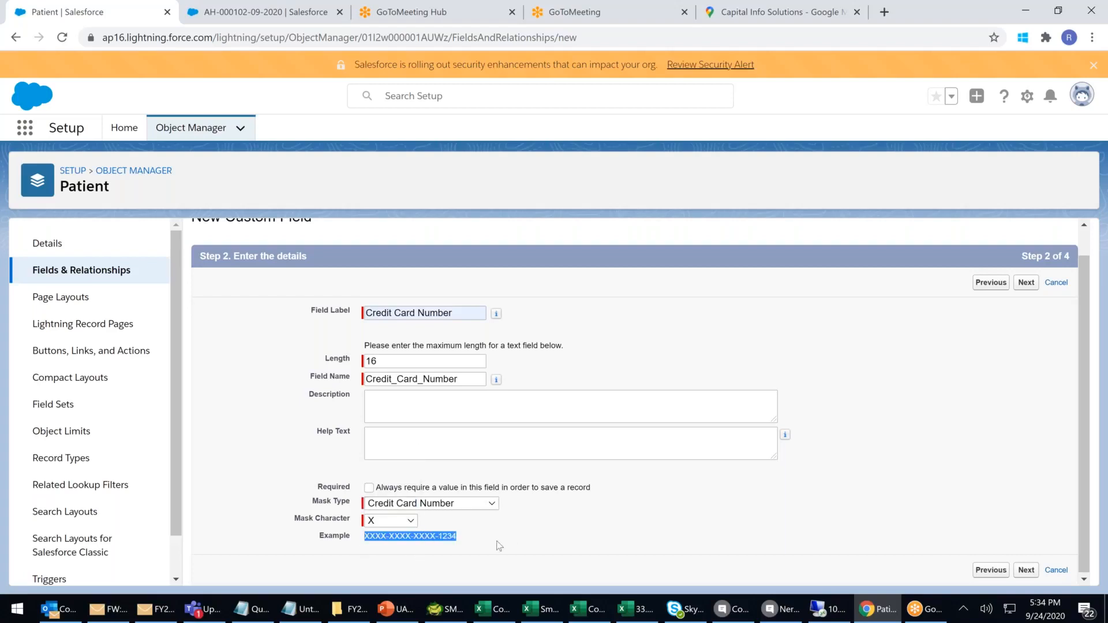
click(567, 538)
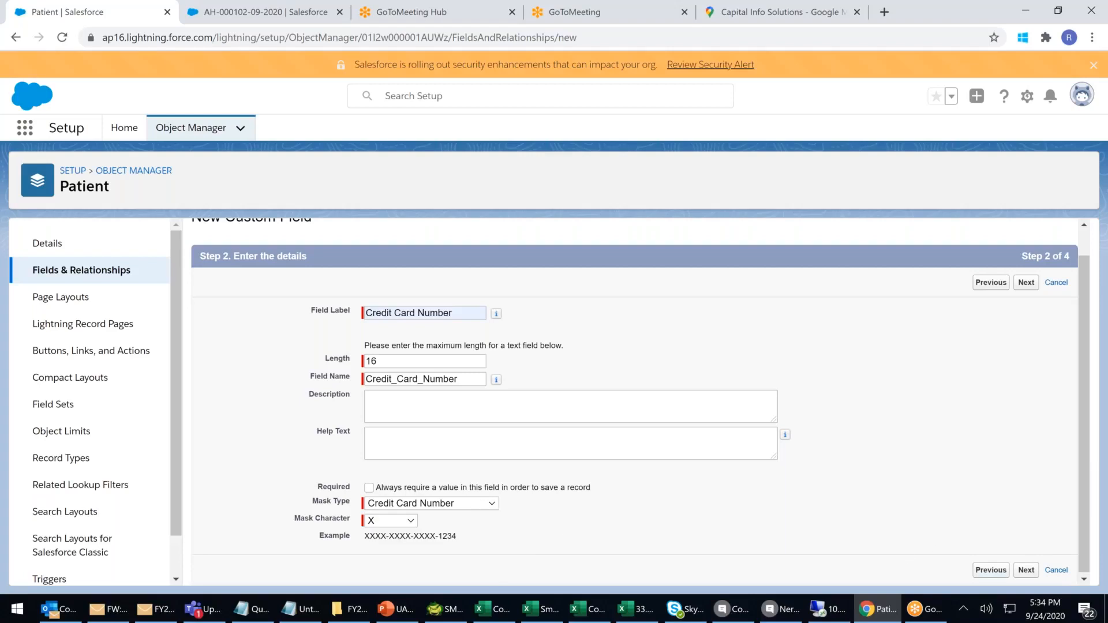
Keep default field visibility and Patient Layout placement, then save and start another field.
click(1026, 571)
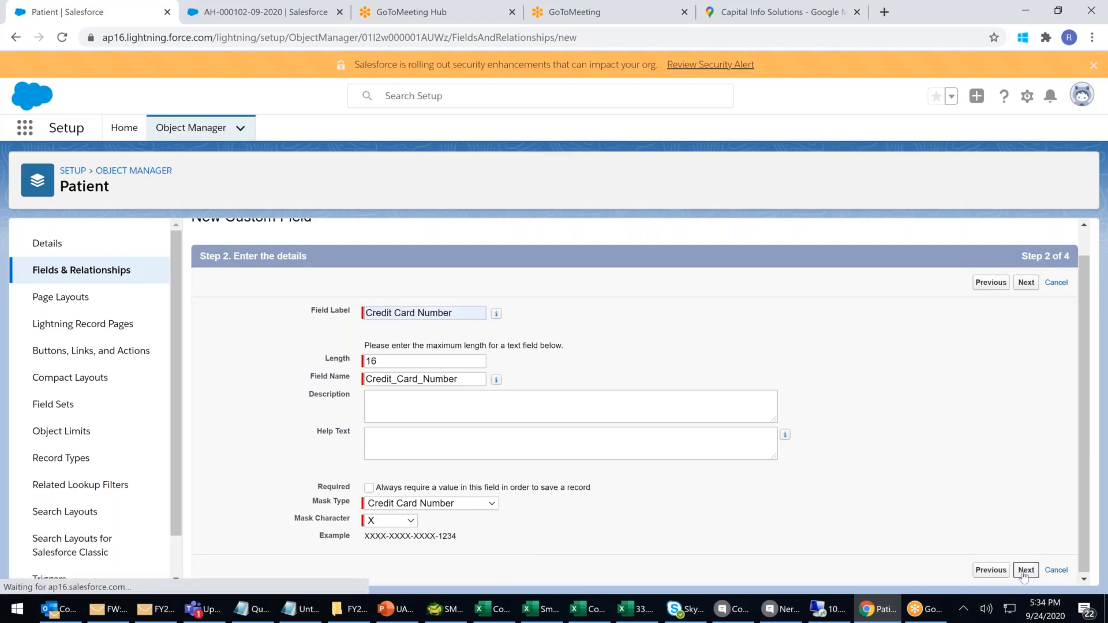
click(1023, 311)
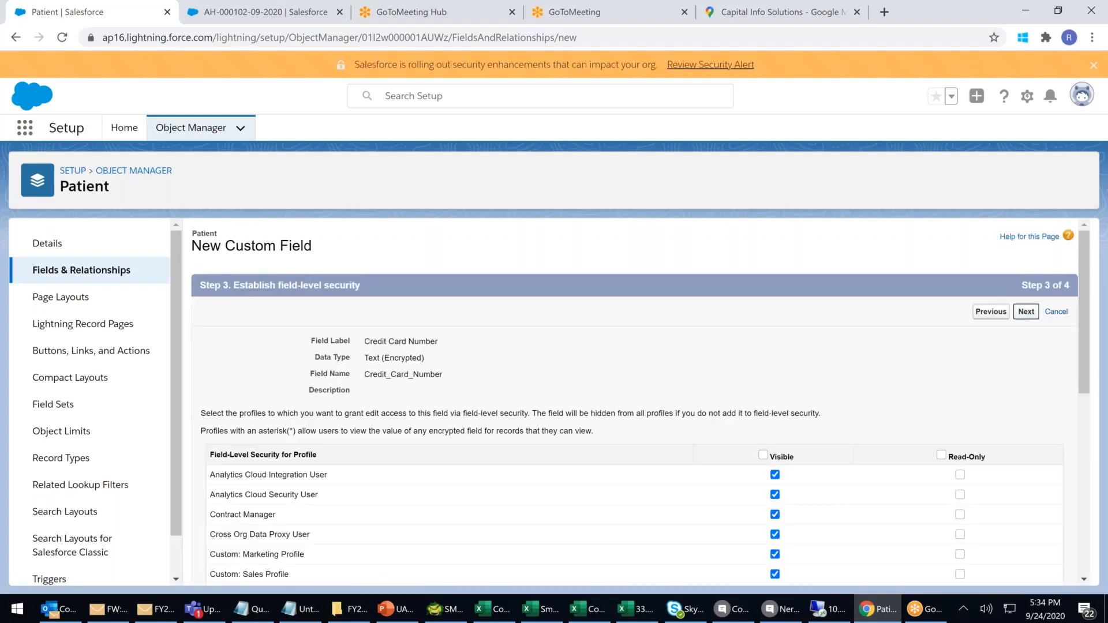
click(1005, 316)
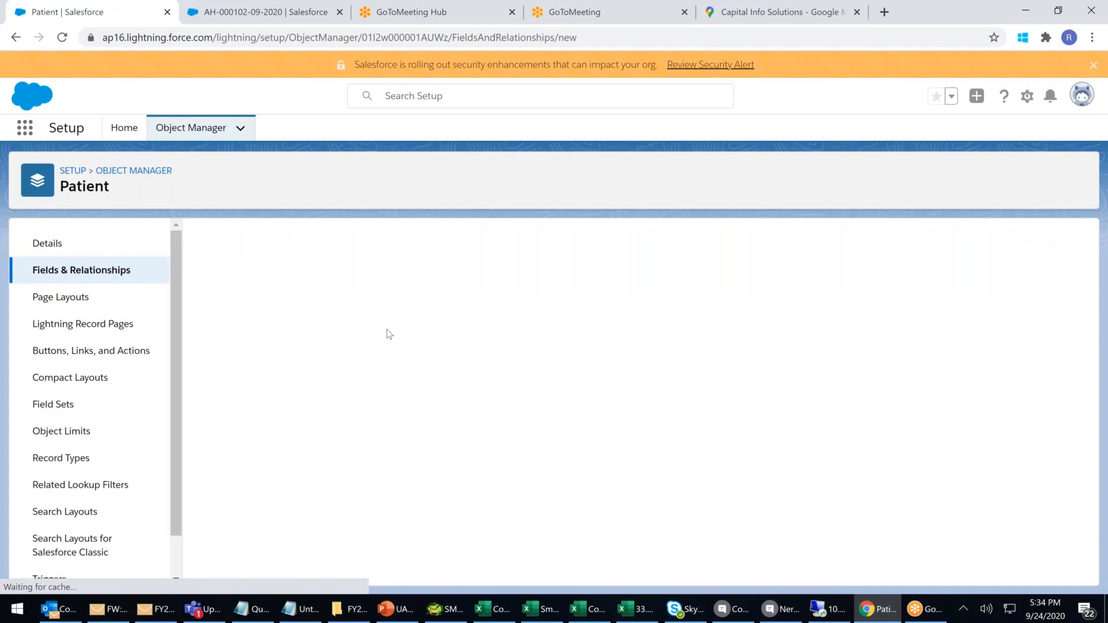
Create a Time field labelled Registration Time with default access and layout, using Save & New.
scroll(389, 335, down, 10)
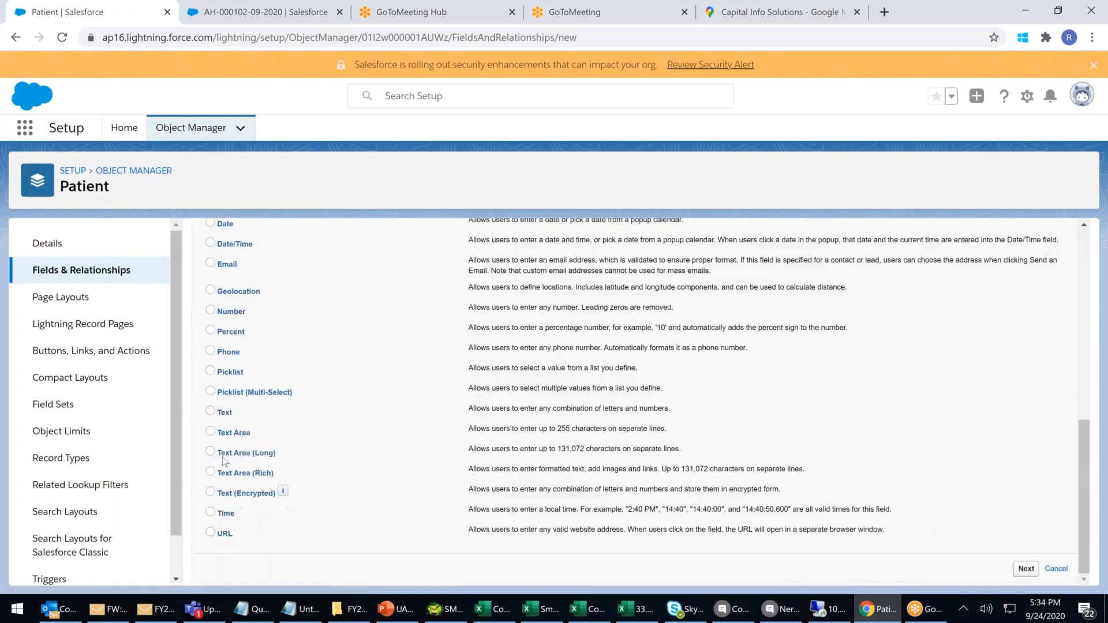
click(210, 512)
click(1023, 569)
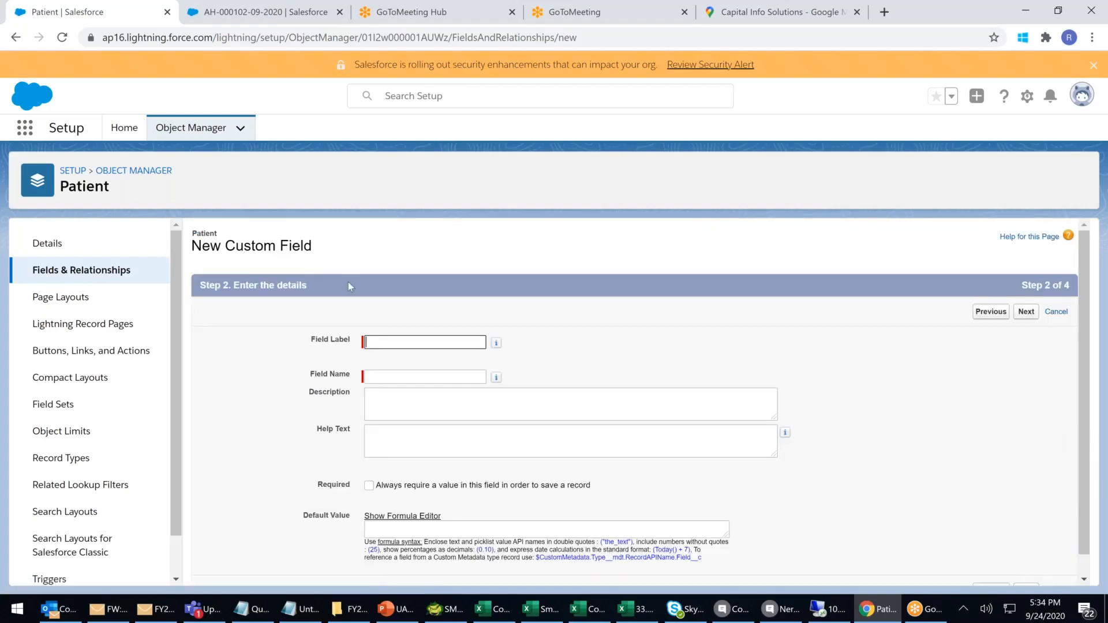
click(382, 339)
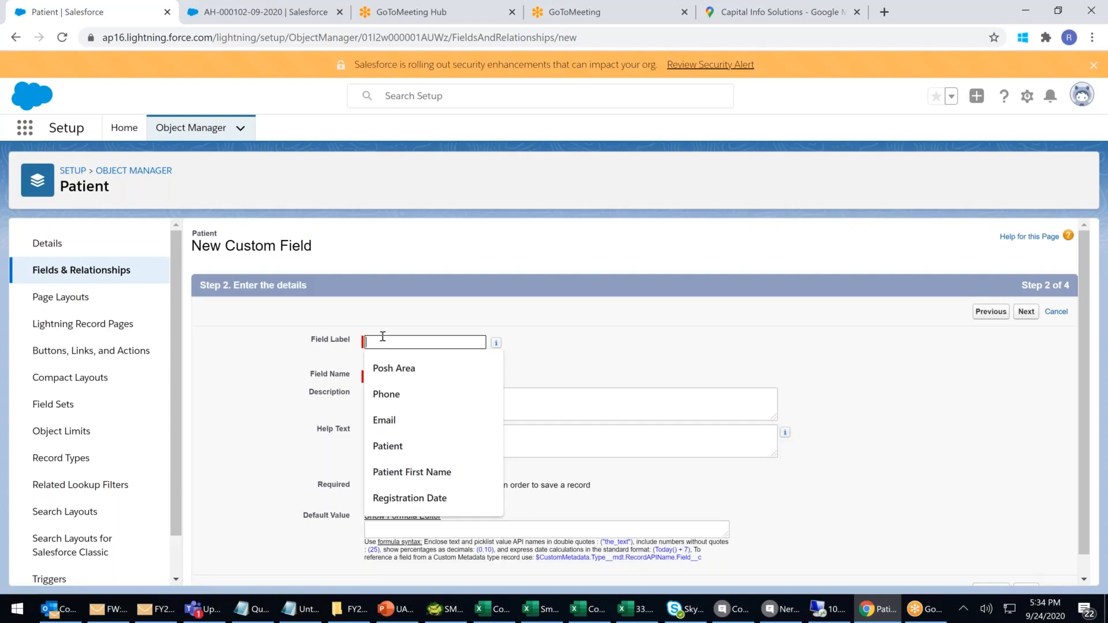
text(Re)
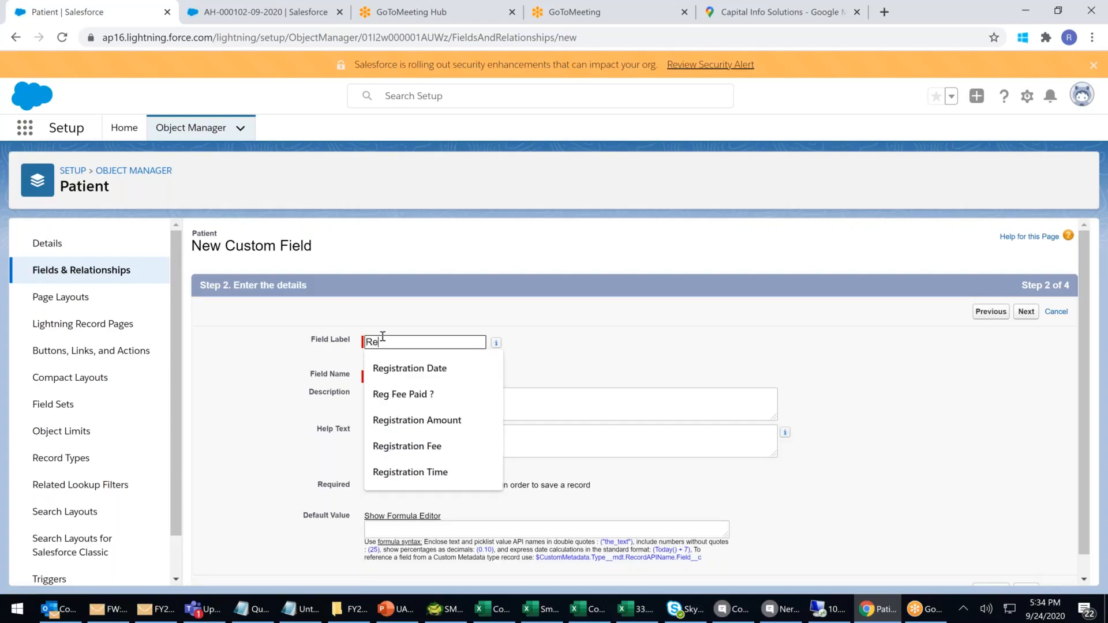
text(gistrat)
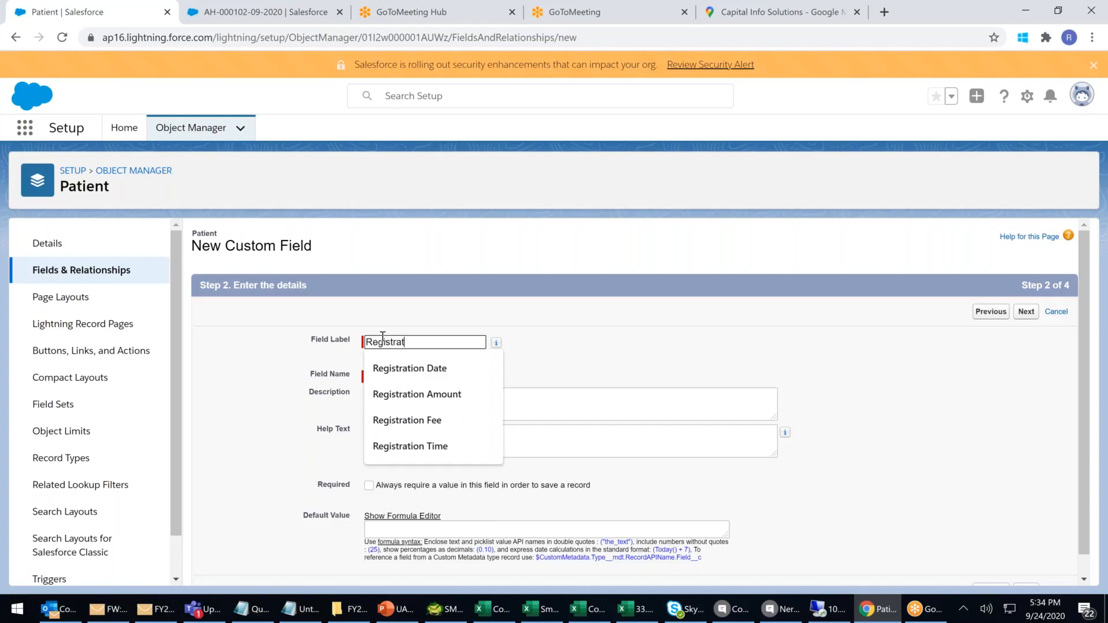
text(ion Time)
click(701, 380)
scroll(700, 369, down, 1)
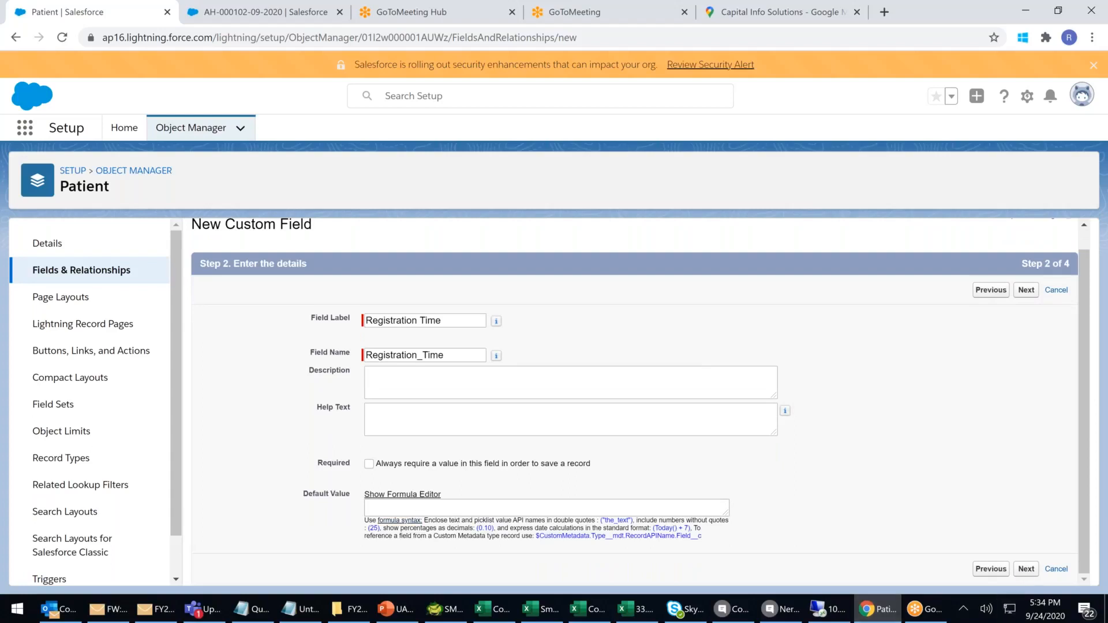
click(1027, 570)
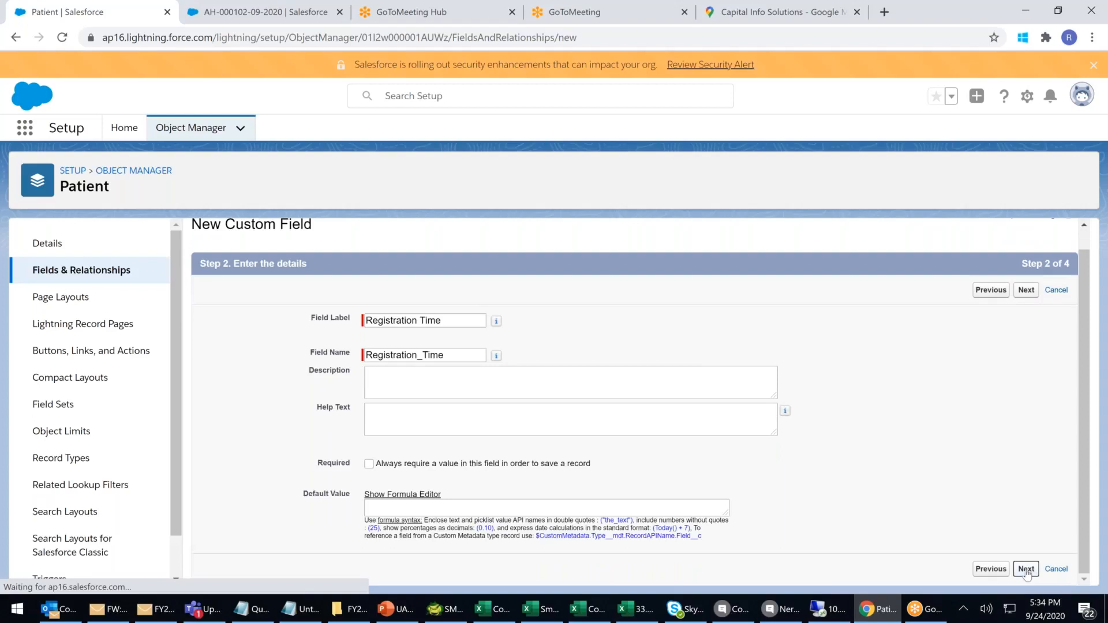
click(1027, 312)
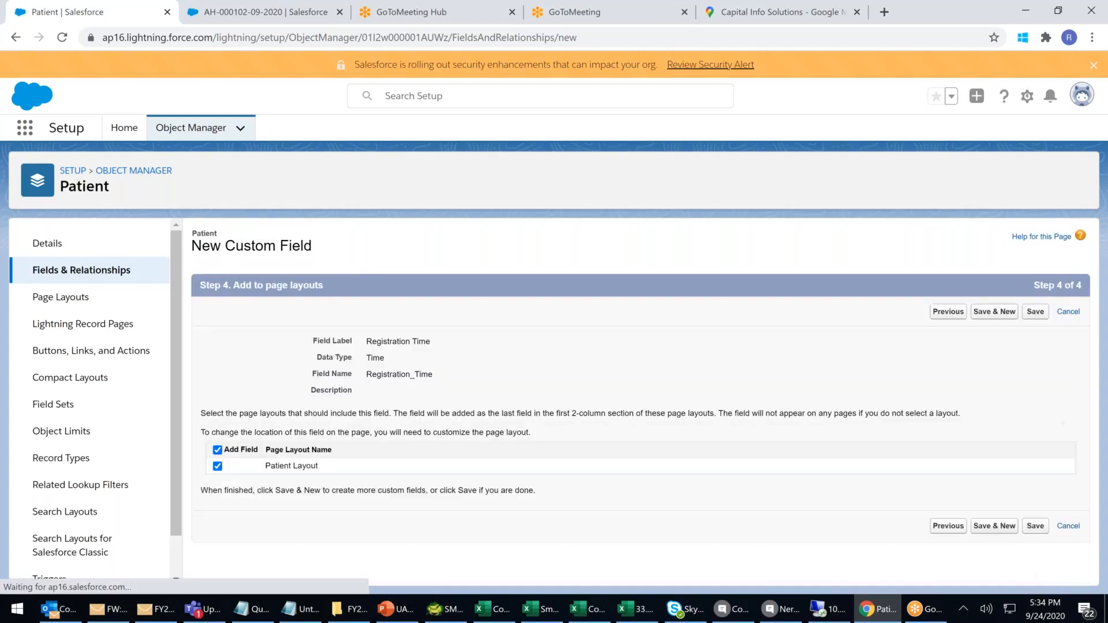
click(995, 312)
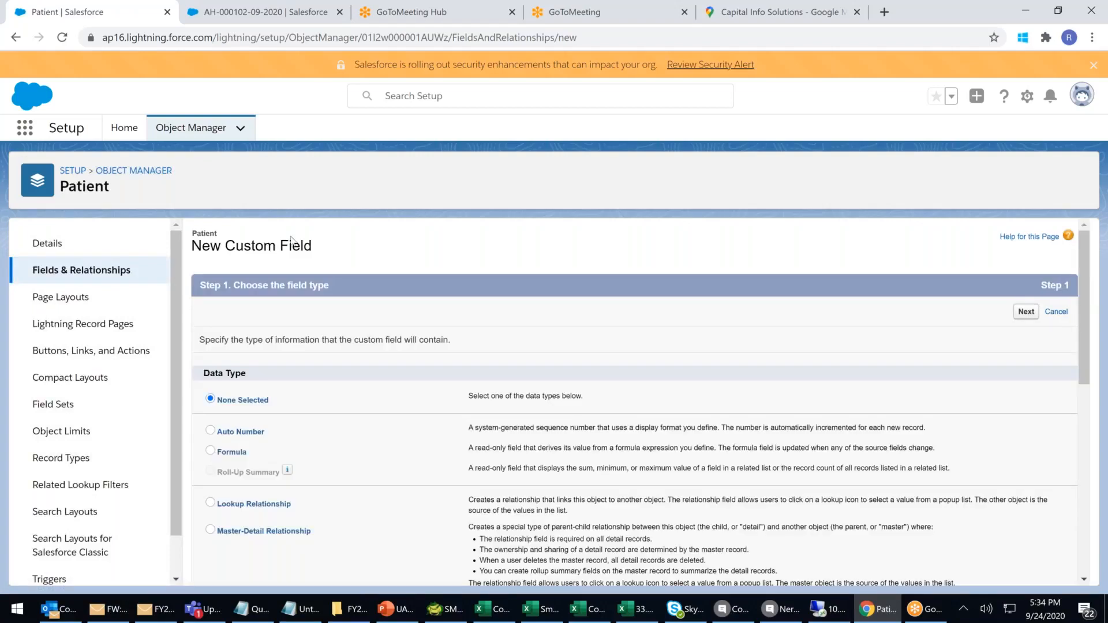
Create a URL field labelled FBLINK with default access, keep it on Patient Layout, and save.
scroll(291, 240, down, 10)
click(210, 532)
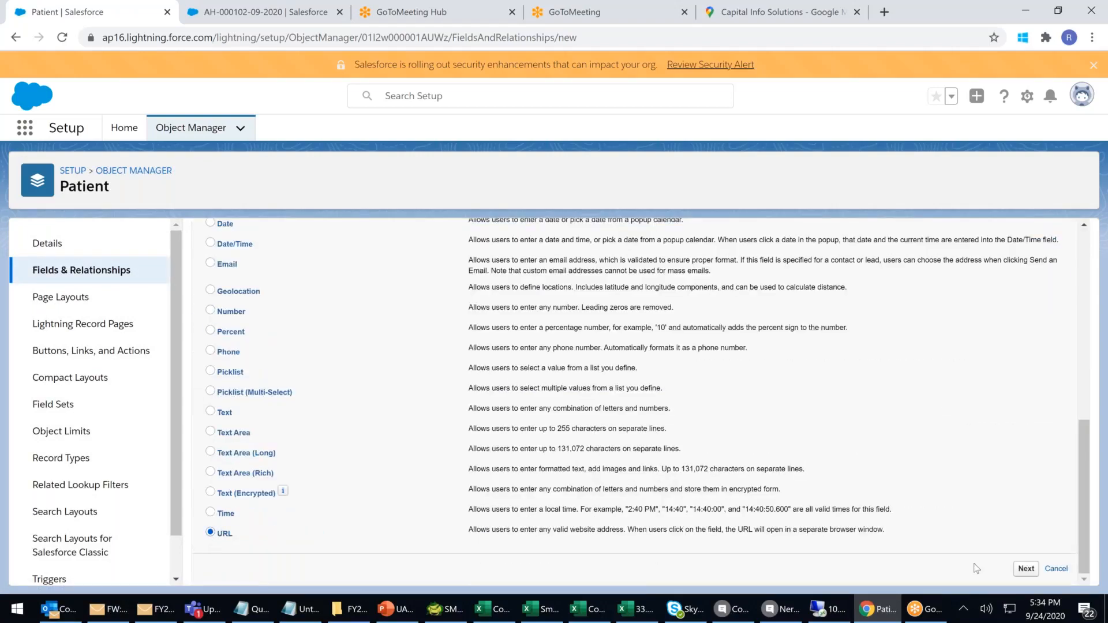
click(1026, 569)
click(406, 342)
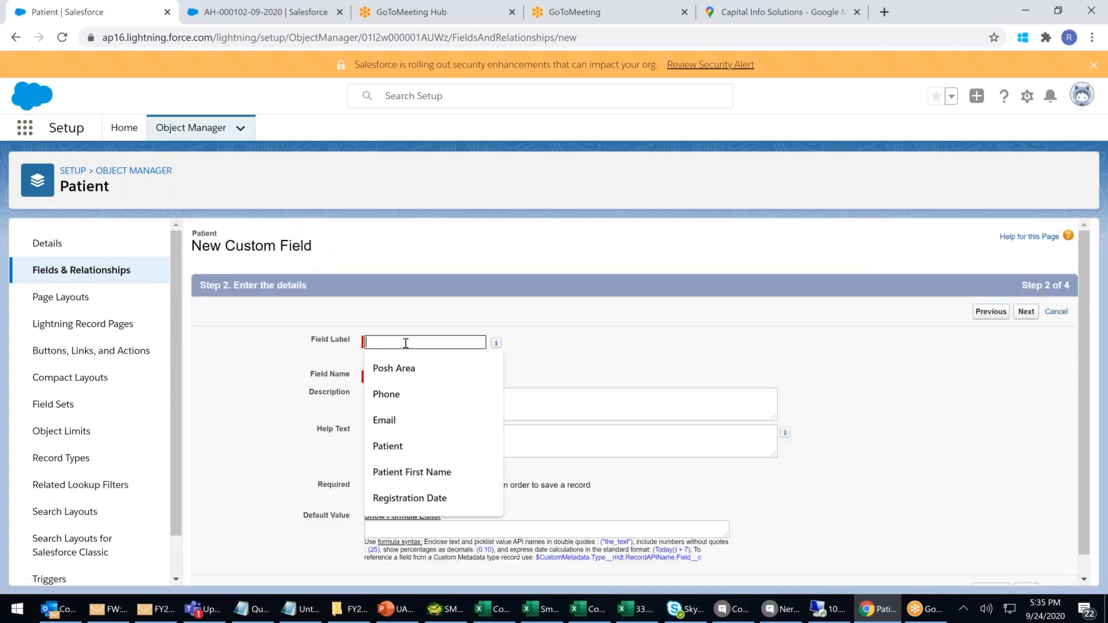
text(FBLINK)
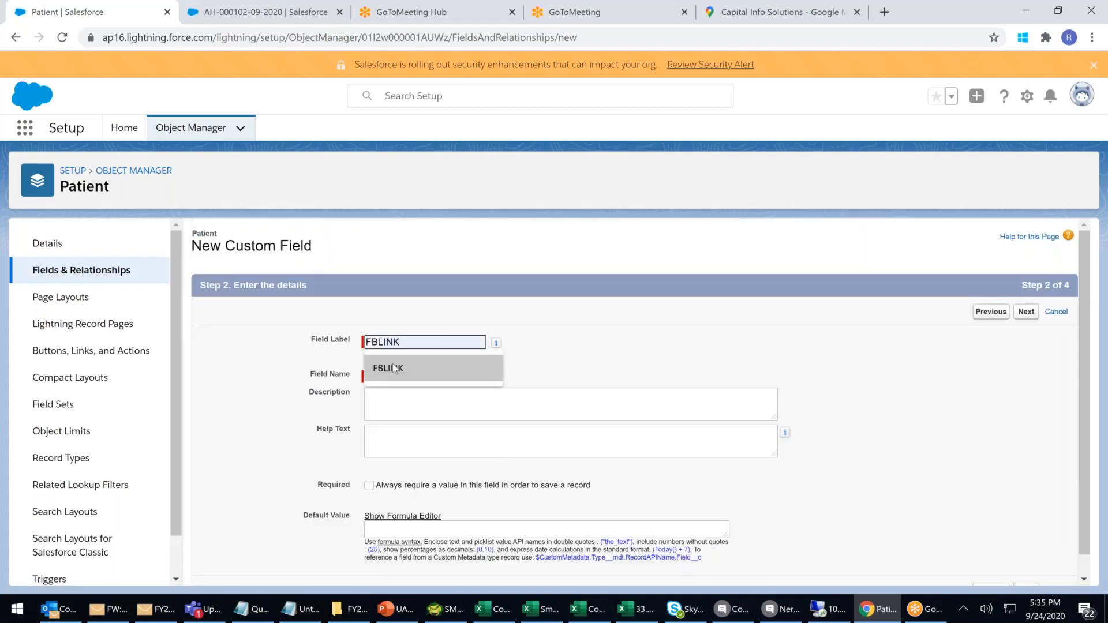
click(397, 366)
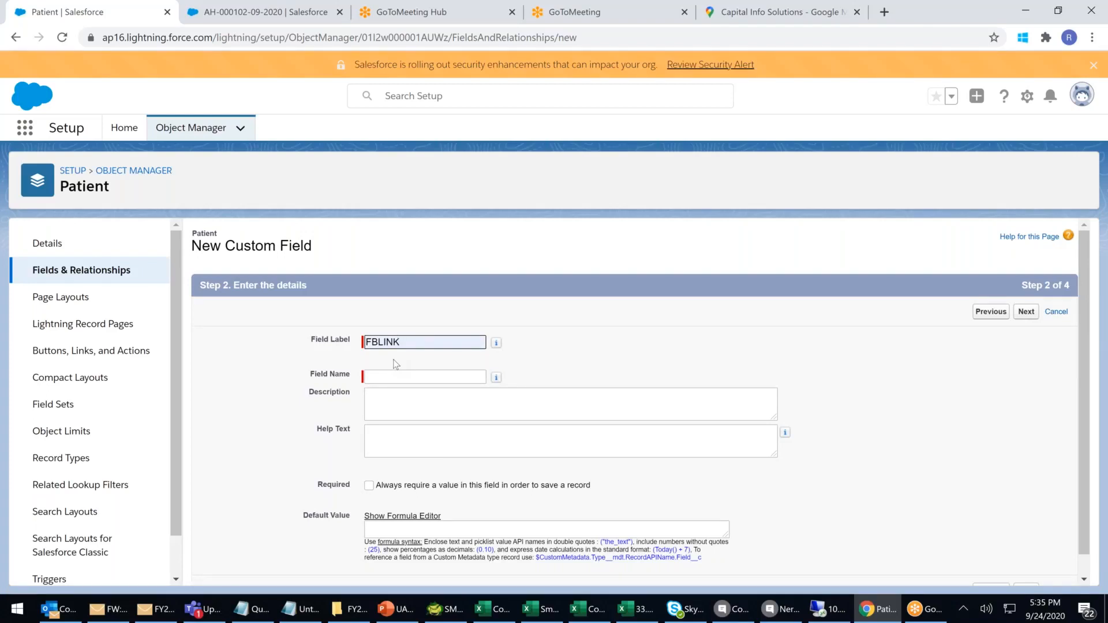
click(407, 372)
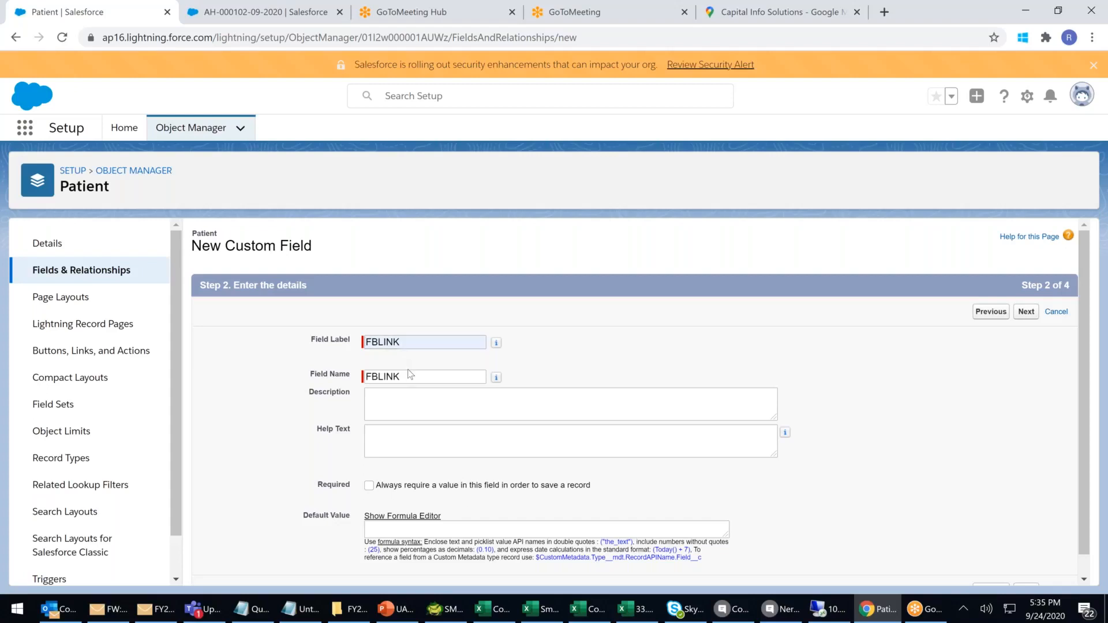
click(1026, 312)
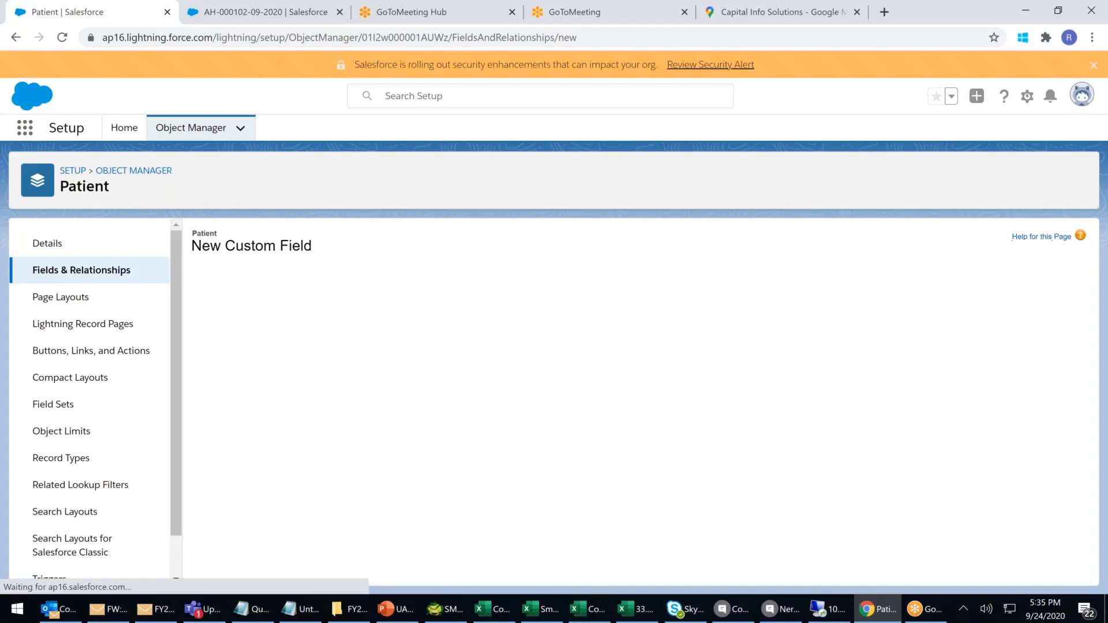
click(1027, 312)
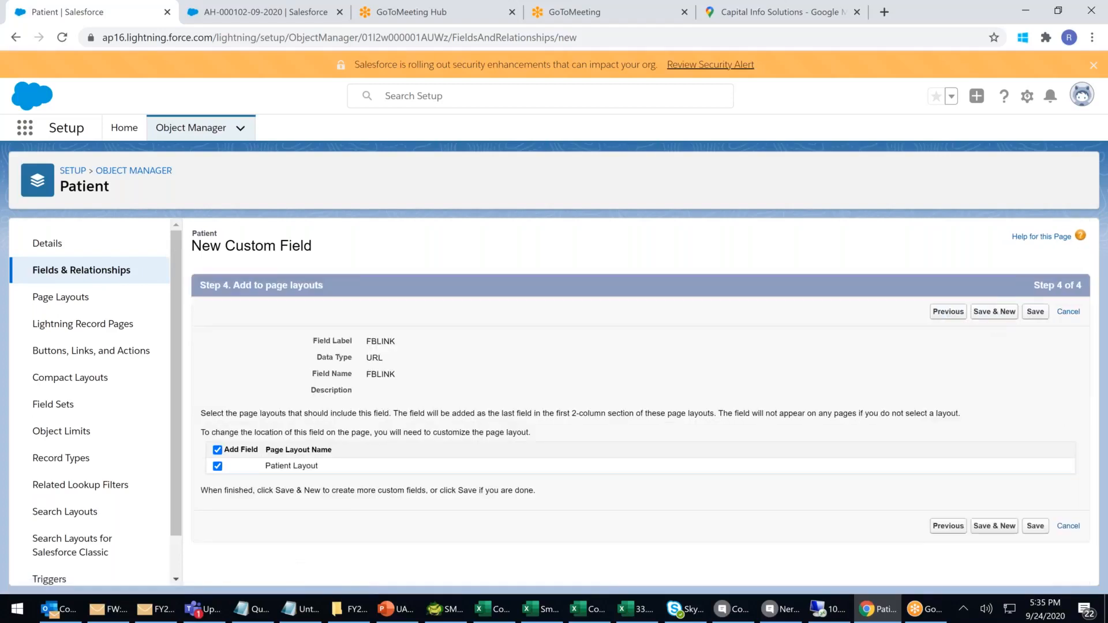
click(1036, 311)
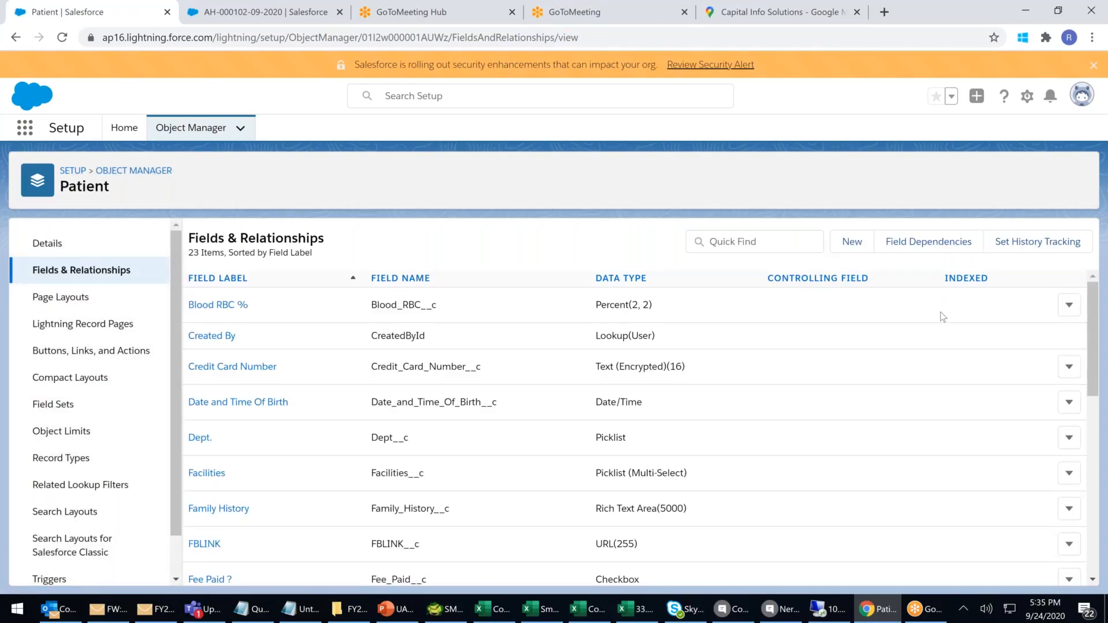
Scroll the Patient Fields & Relationships list to confirm FBLINK and Registration Time appear.
scroll(869, 397, down, 1)
scroll(868, 396, down, 8)
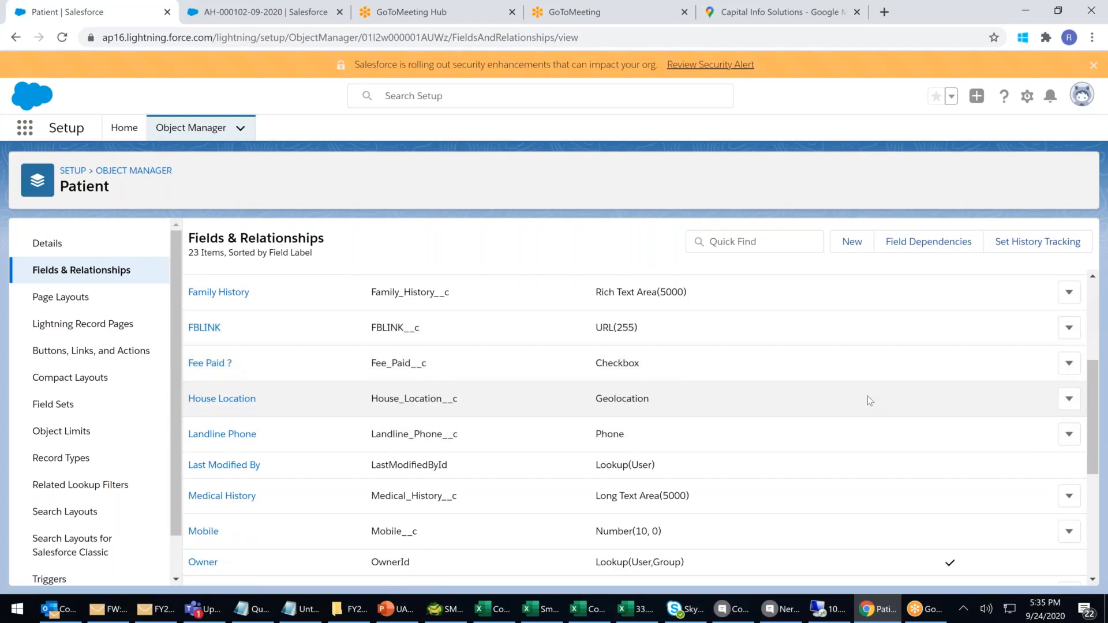
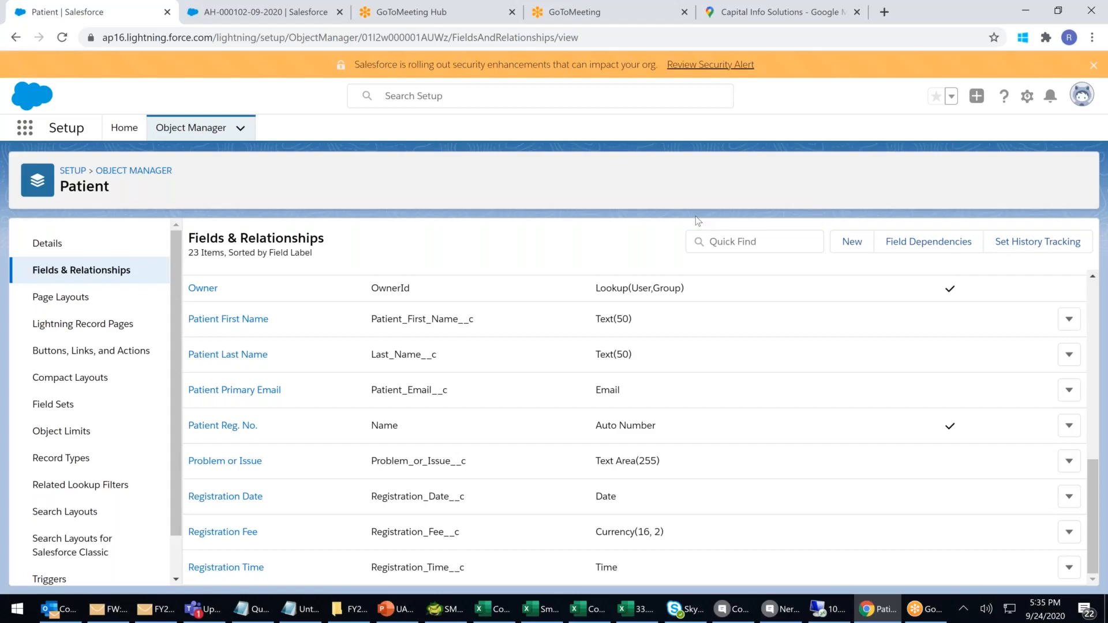
click(215, 17)
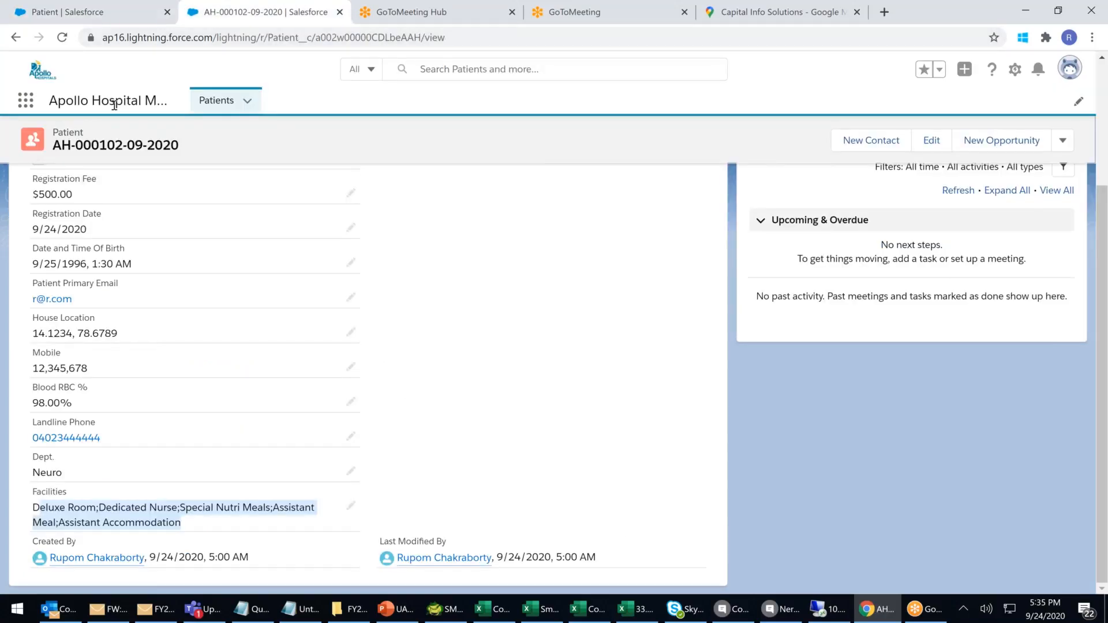
Go to the Patients list, reload it, and start a New Patient record.
click(218, 102)
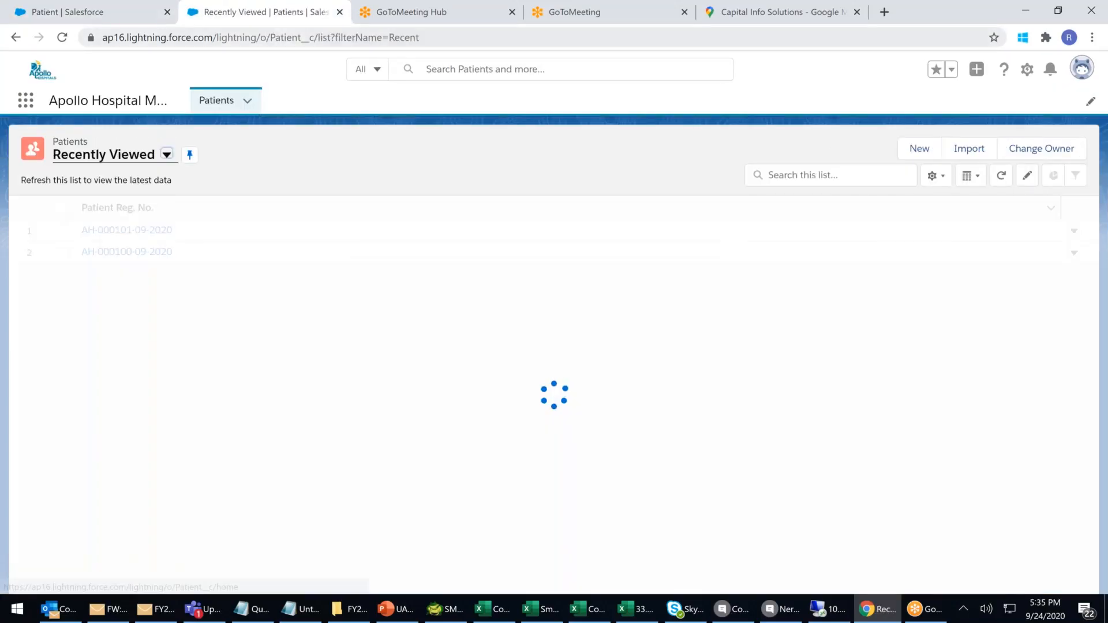
click(254, 32)
key(Return)
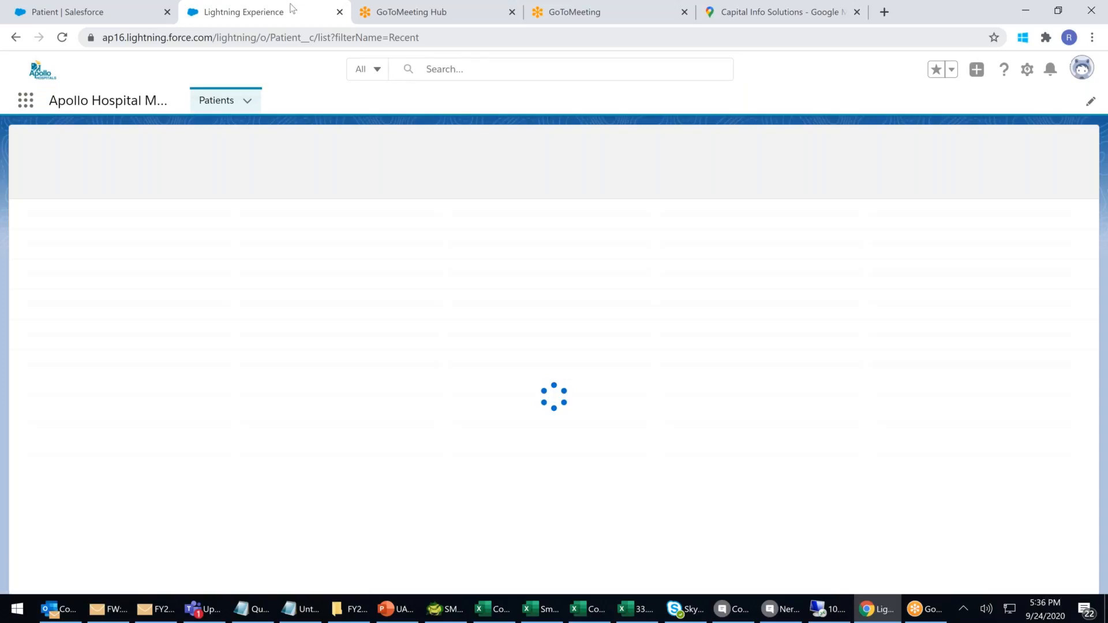
click(930, 155)
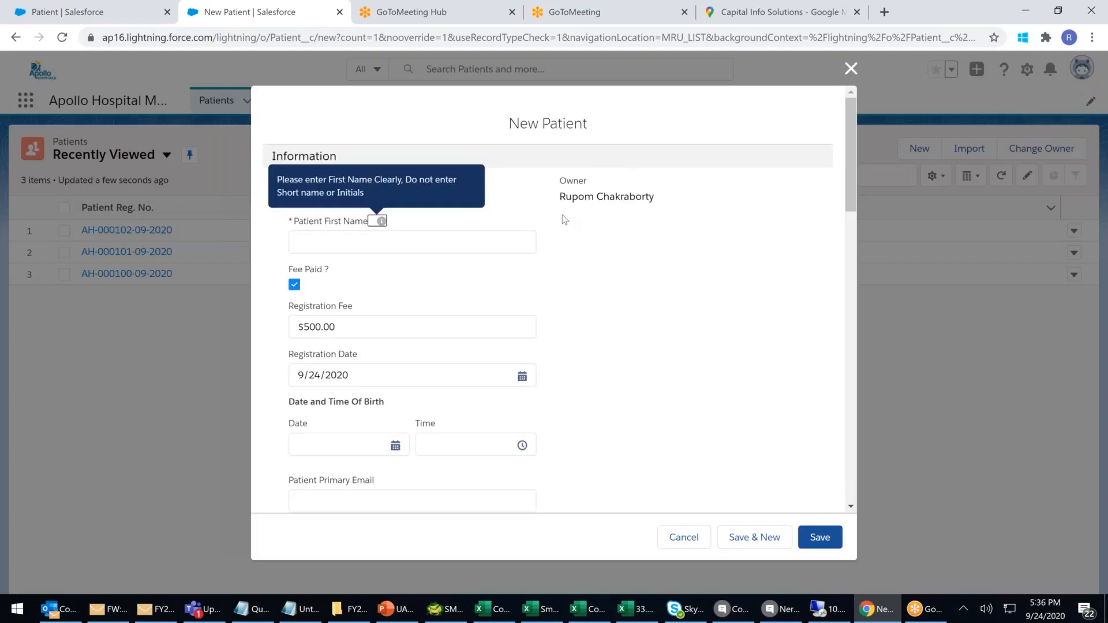
Scroll through the New Patient form to review its fields, including the empty FBLINK.
scroll(563, 217, down, 15)
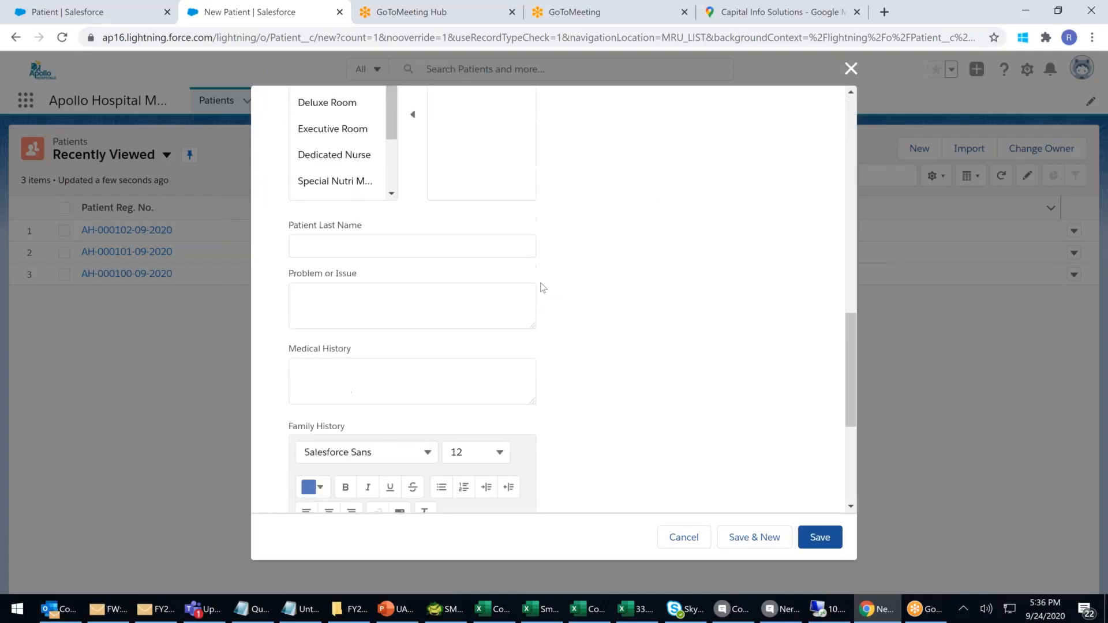
click(323, 470)
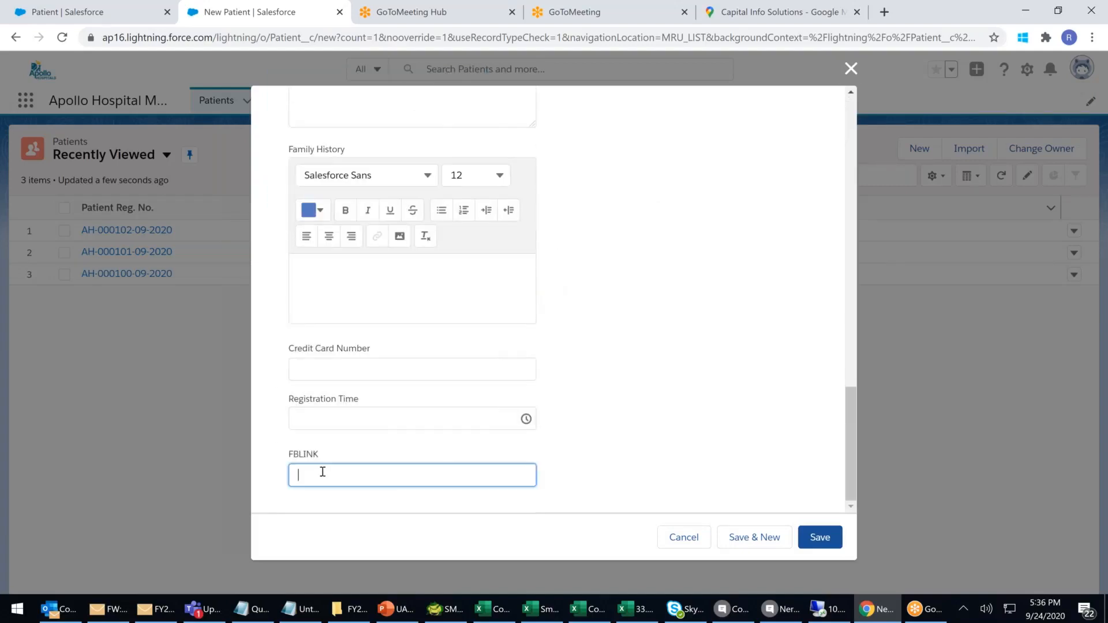
click(705, 373)
scroll(686, 329, up, 6)
scroll(686, 329, up, 8)
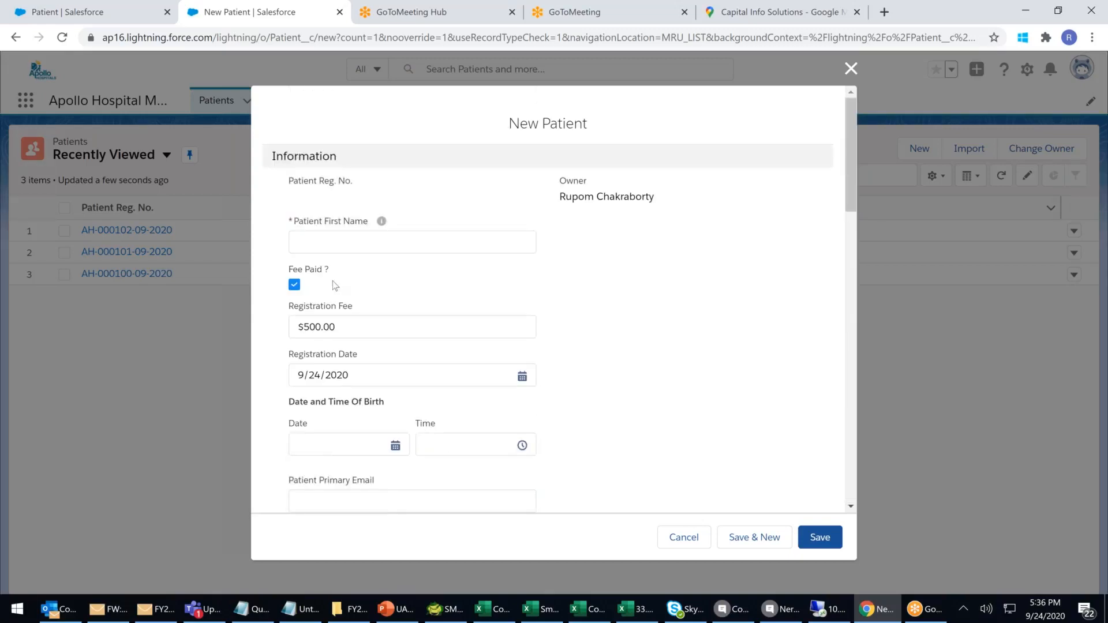
scroll(378, 369, down, 8)
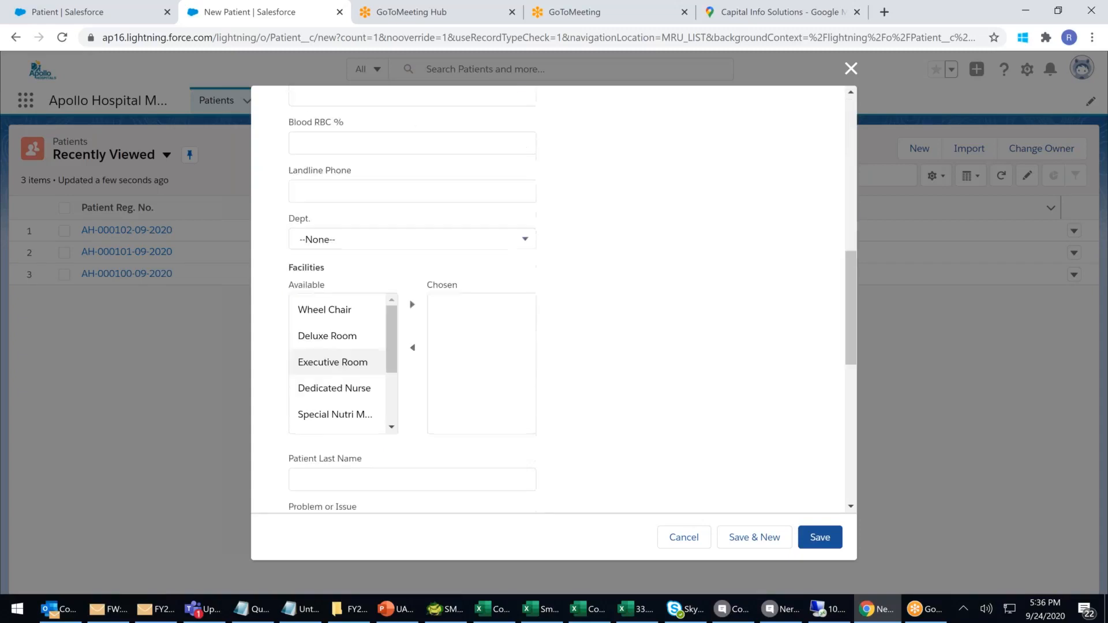
scroll(396, 312, down, 6)
scroll(398, 312, down, 1)
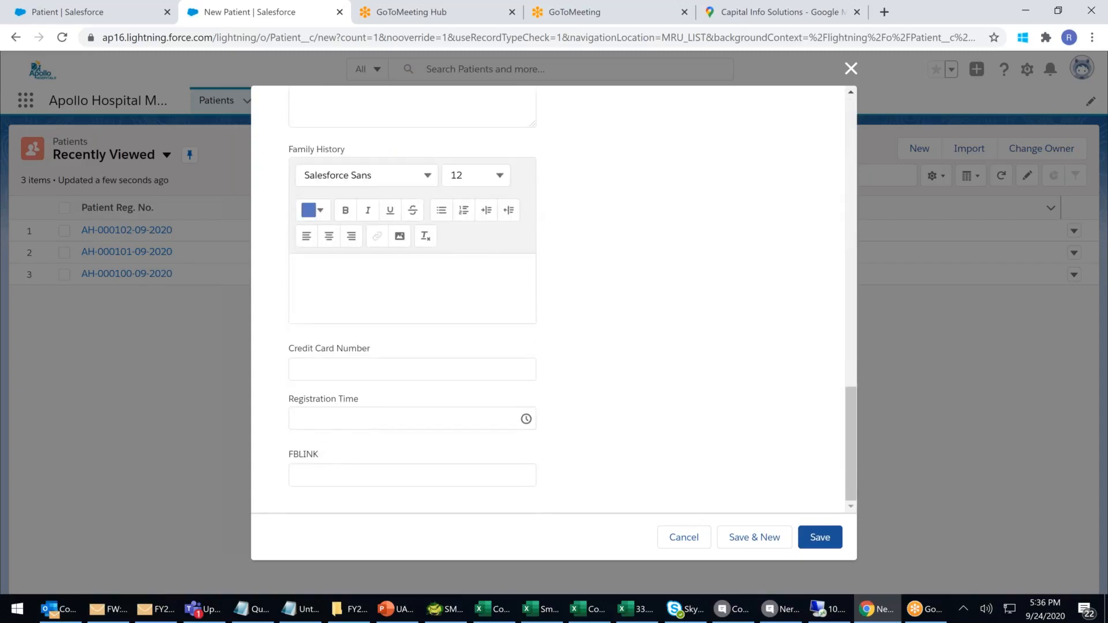
scroll(376, 217, up, 15)
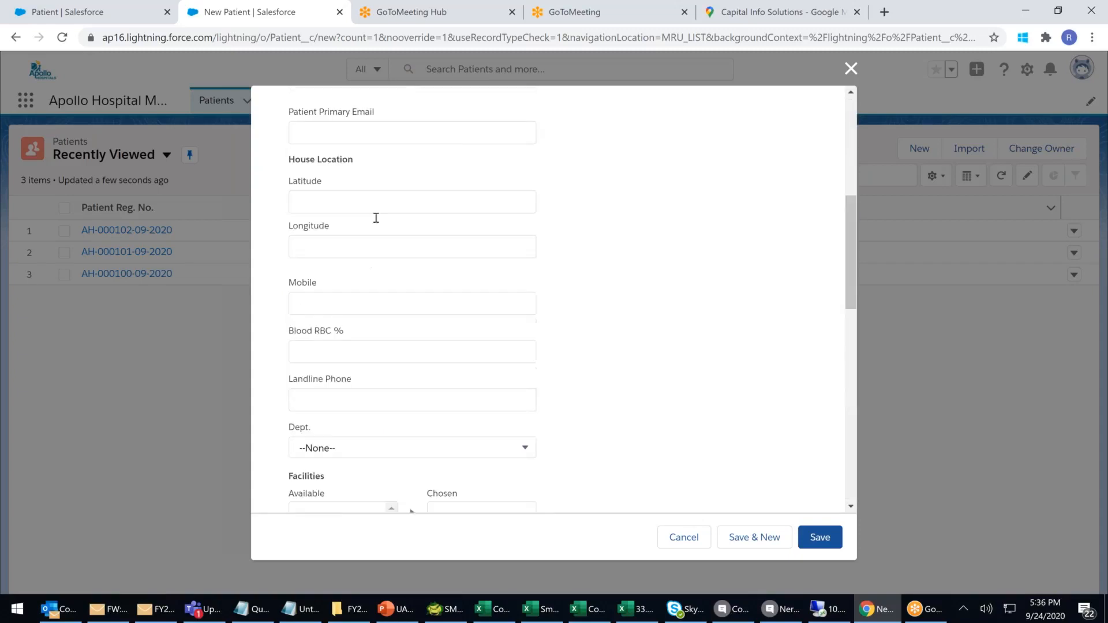
Enter the patient's first name.
click(350, 242)
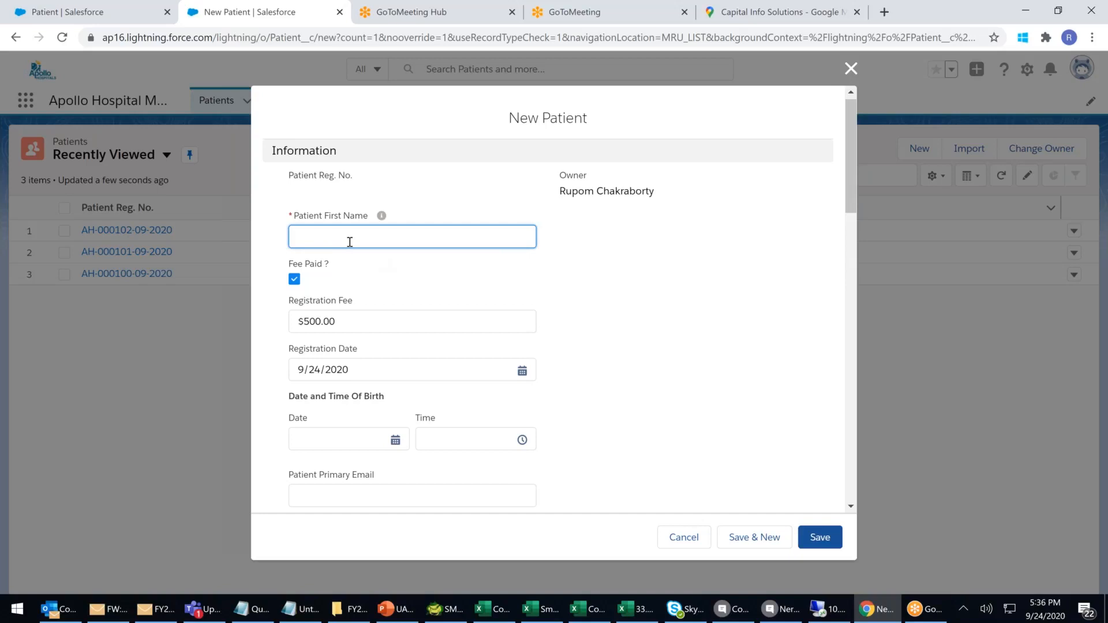
text(Prabhas)
Set the birth date to 9/28/1990 using the date picker.
scroll(362, 238, down, 1)
click(375, 369)
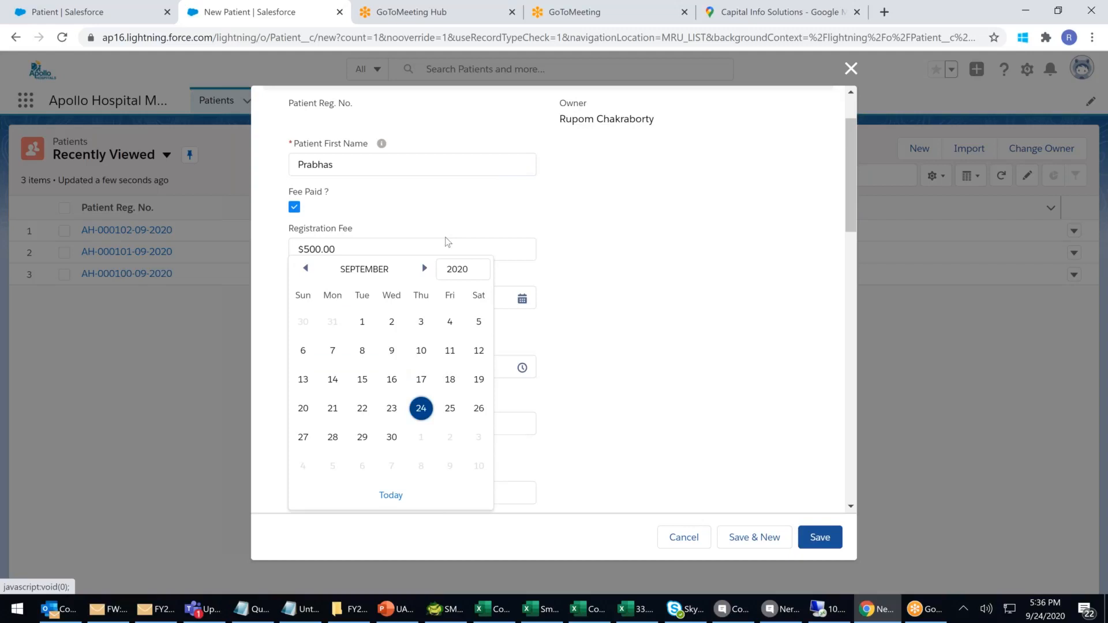
click(459, 269)
scroll(467, 306, up, 8)
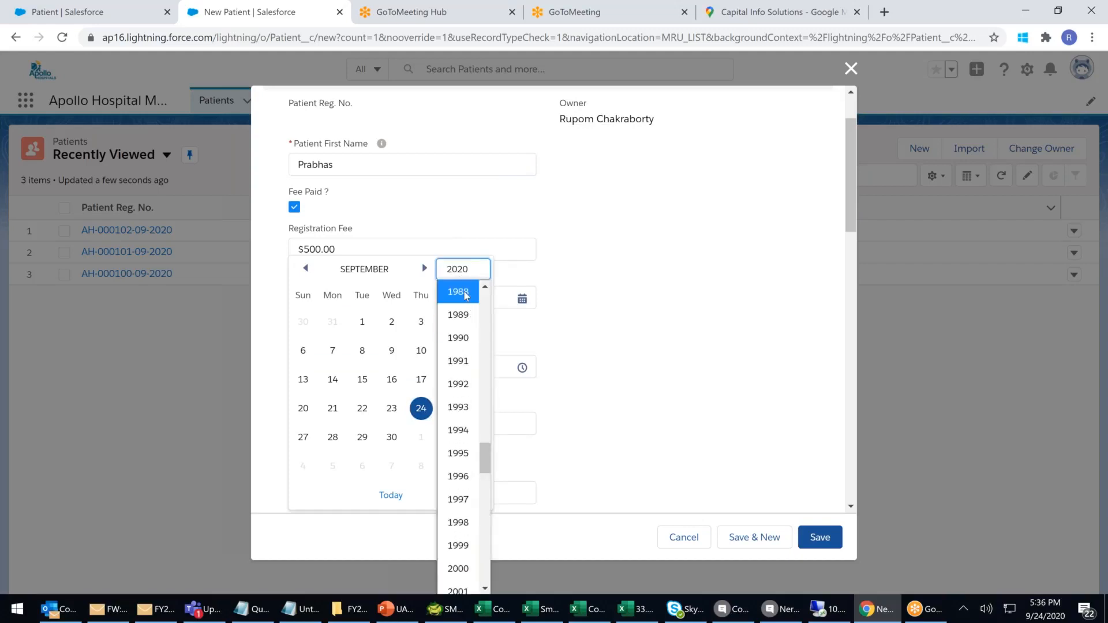
click(465, 334)
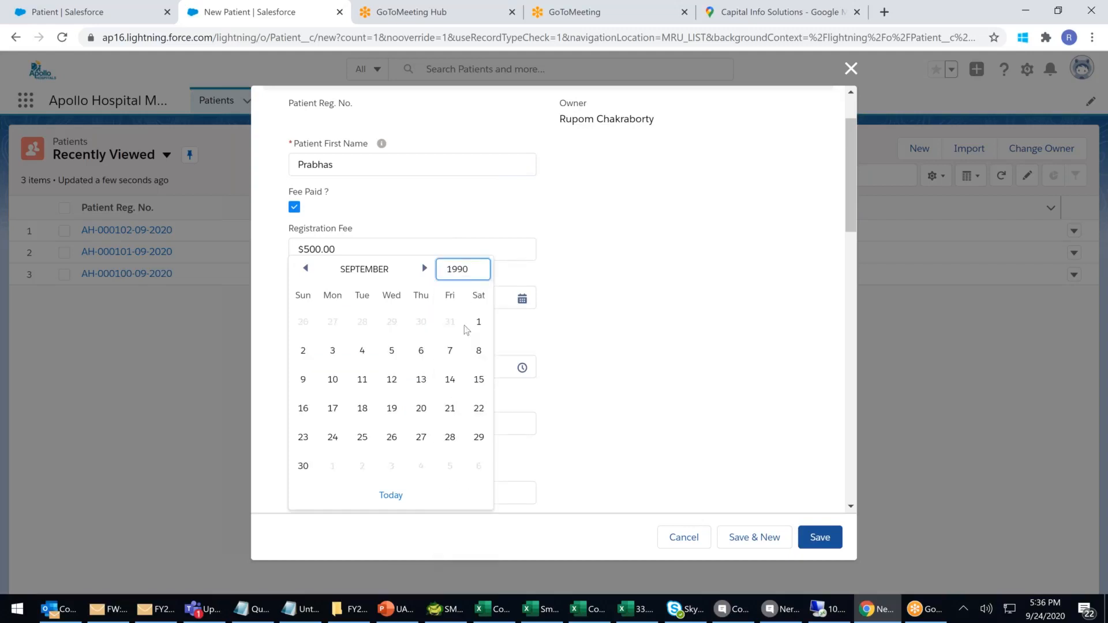
click(449, 439)
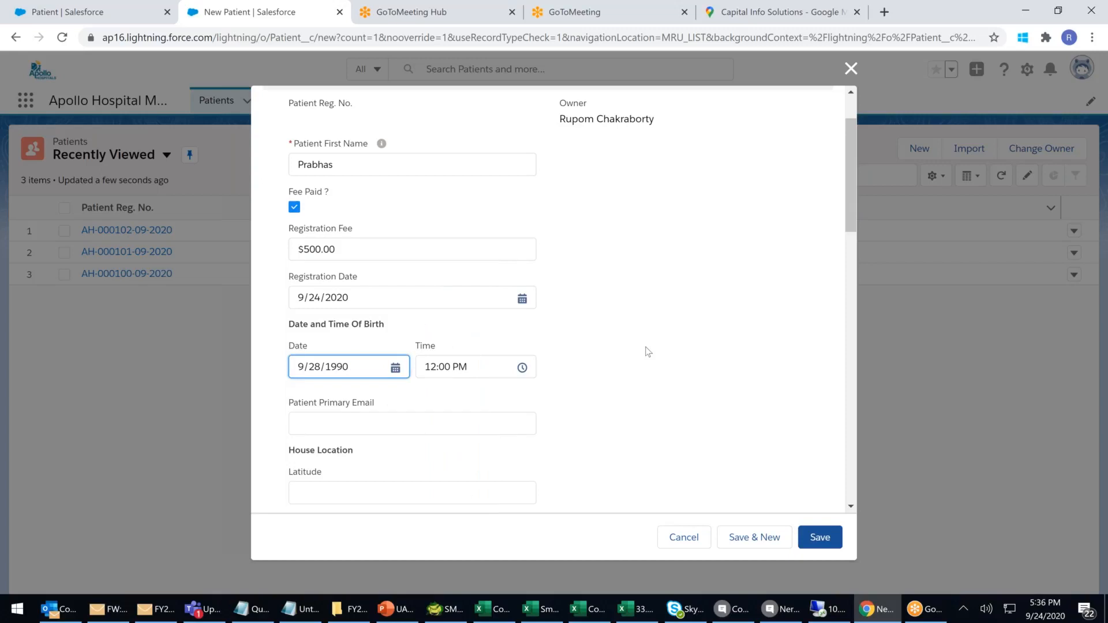
Fill in the patient's email, latitude 16.1234 and longitude 79.2222.
scroll(358, 354, down, 1)
click(355, 353)
text(p)
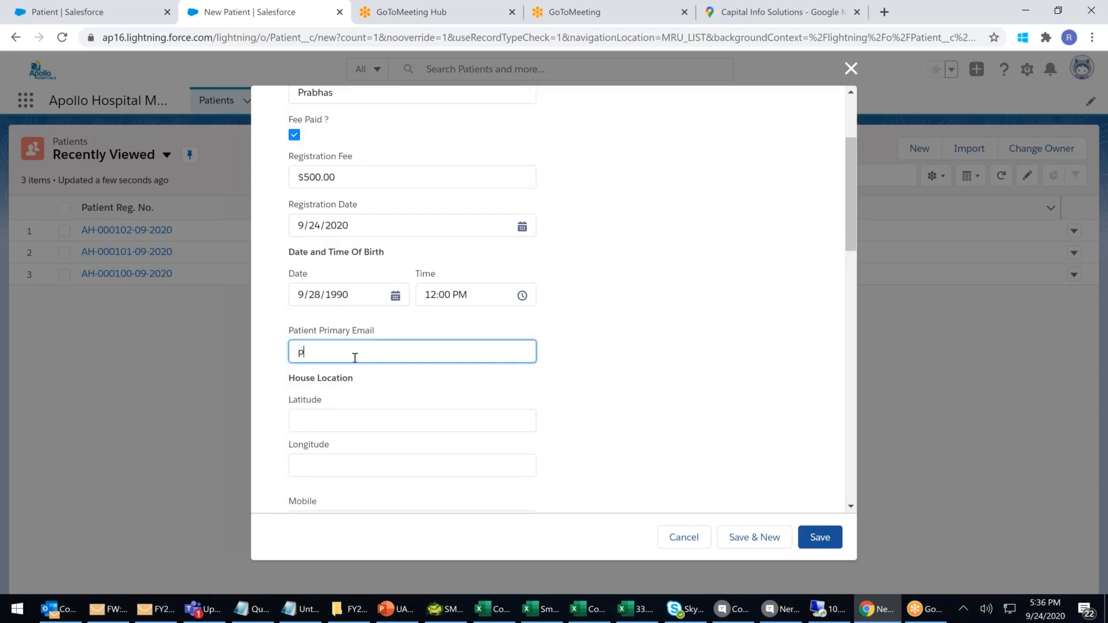
text(@p.com)
scroll(340, 392, down, 1)
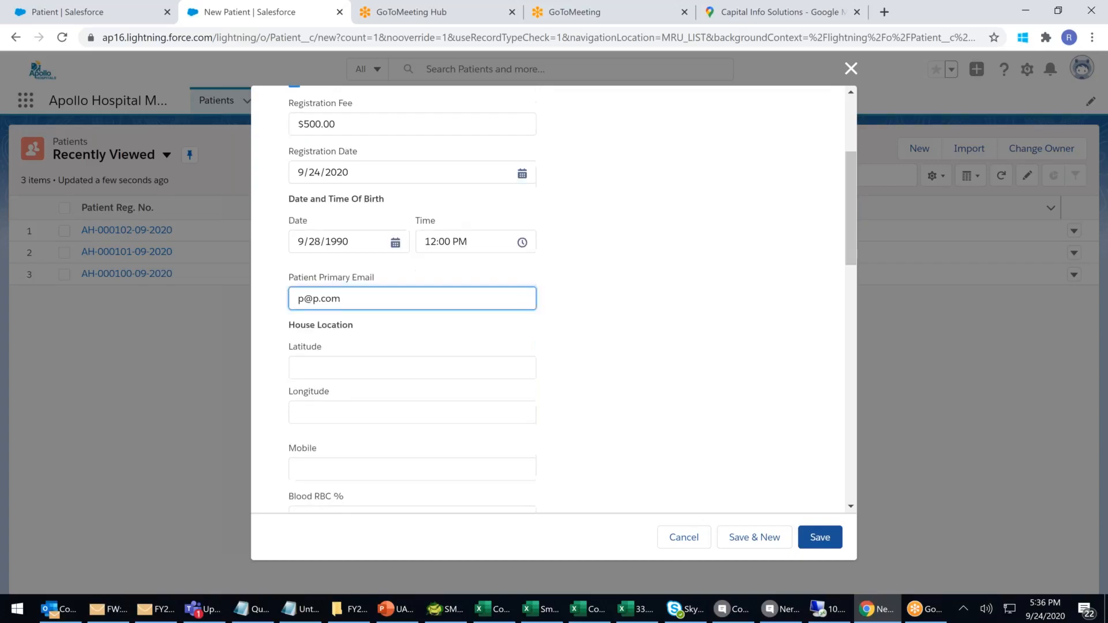
click(318, 354)
text(16.)
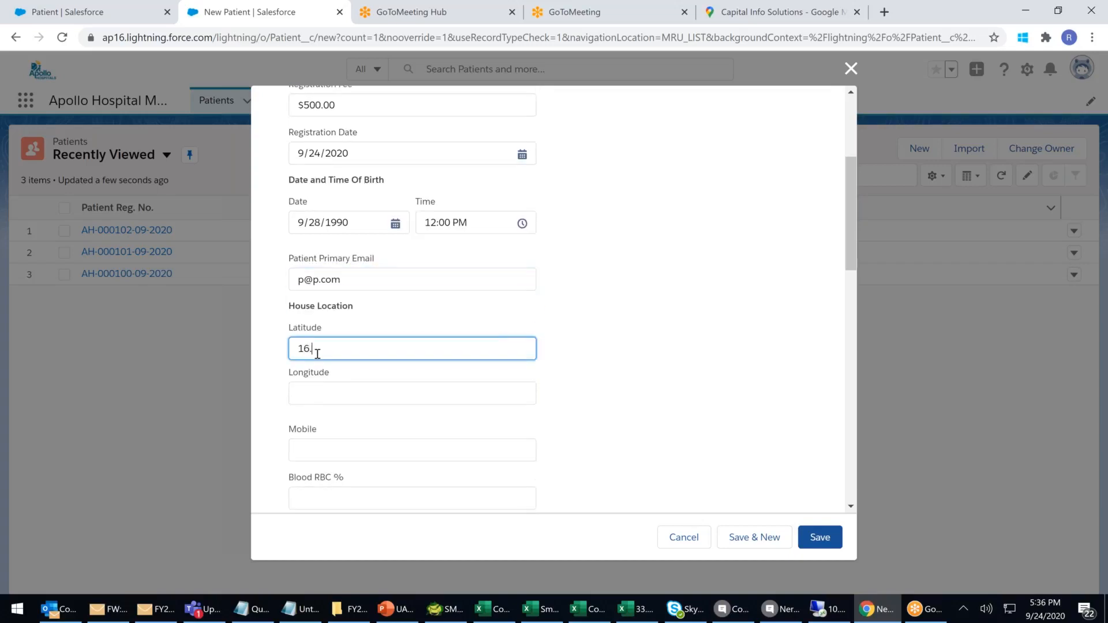
text(1234)
click(320, 392)
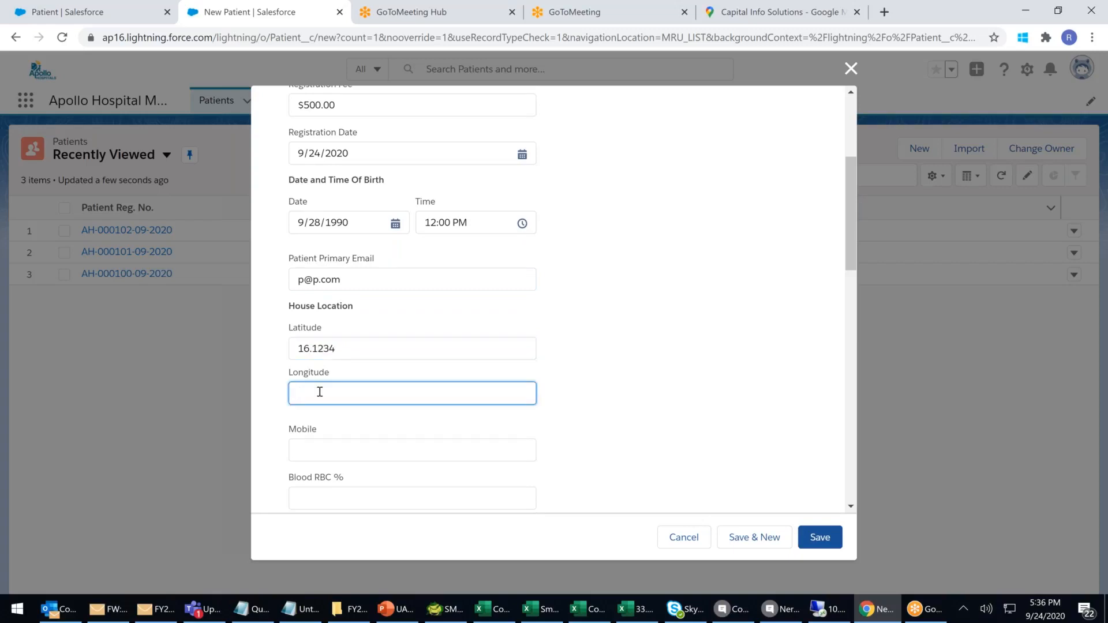
text(79.2222)
Enter the mobile number, 98% Blood RBC, and the landline phone number.
scroll(314, 390, down, 1)
click(322, 379)
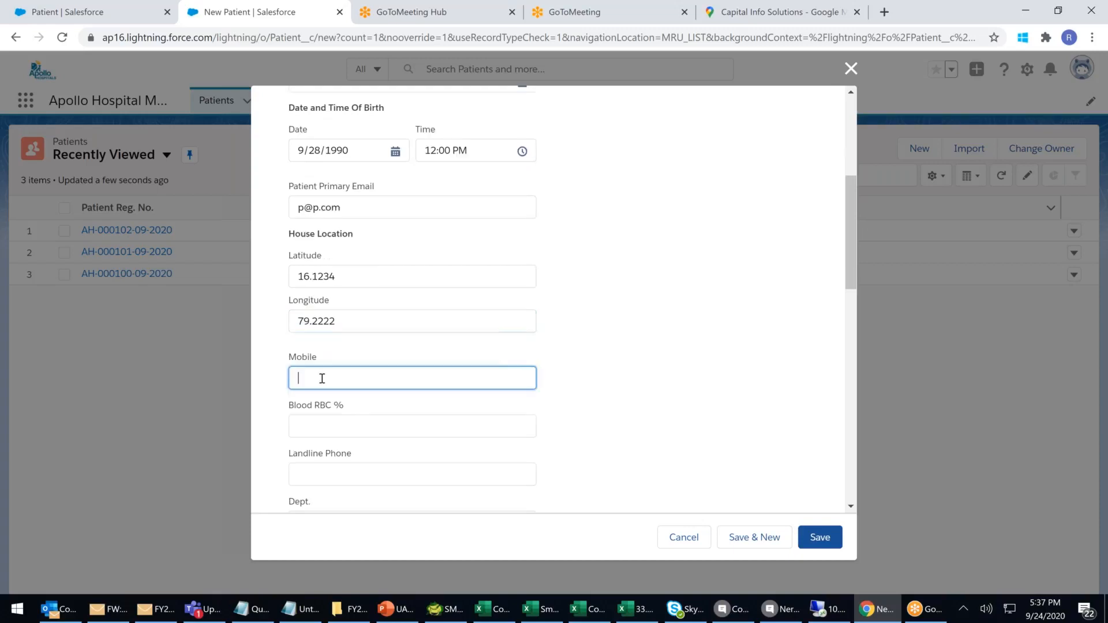
text(111111)
key(Tab)
text(9)
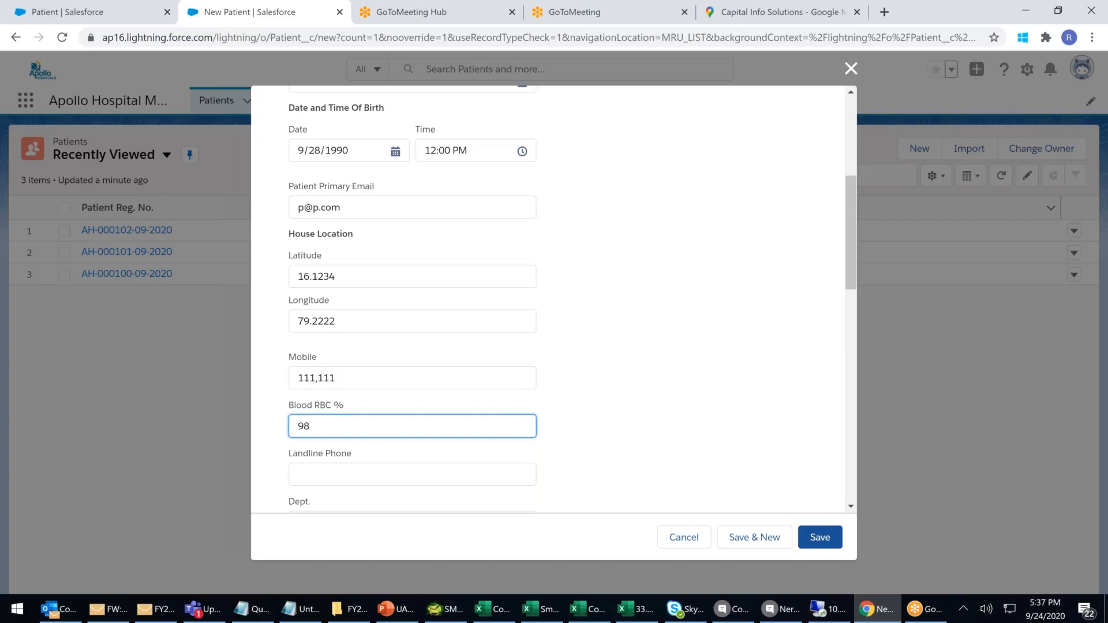
scroll(324, 398, down, 1)
click(323, 398)
text(0)
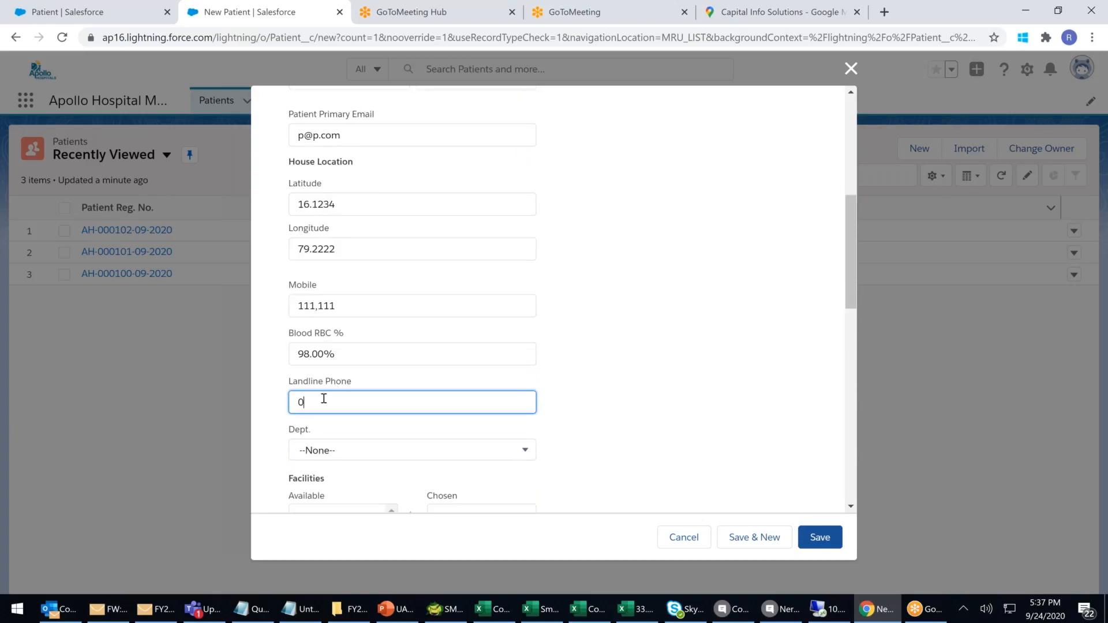
text(4027777777)
Set department to ENT, add Deluxe Room and Wheel Chair facilities, and enter a last name.
scroll(332, 401, down, 2)
click(362, 307)
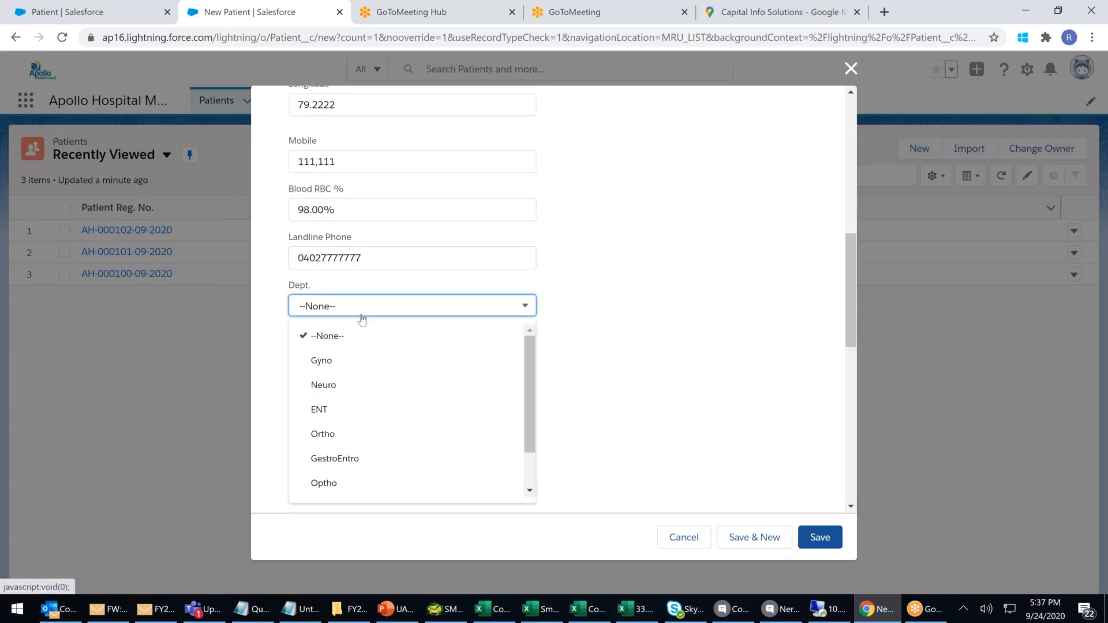
click(330, 411)
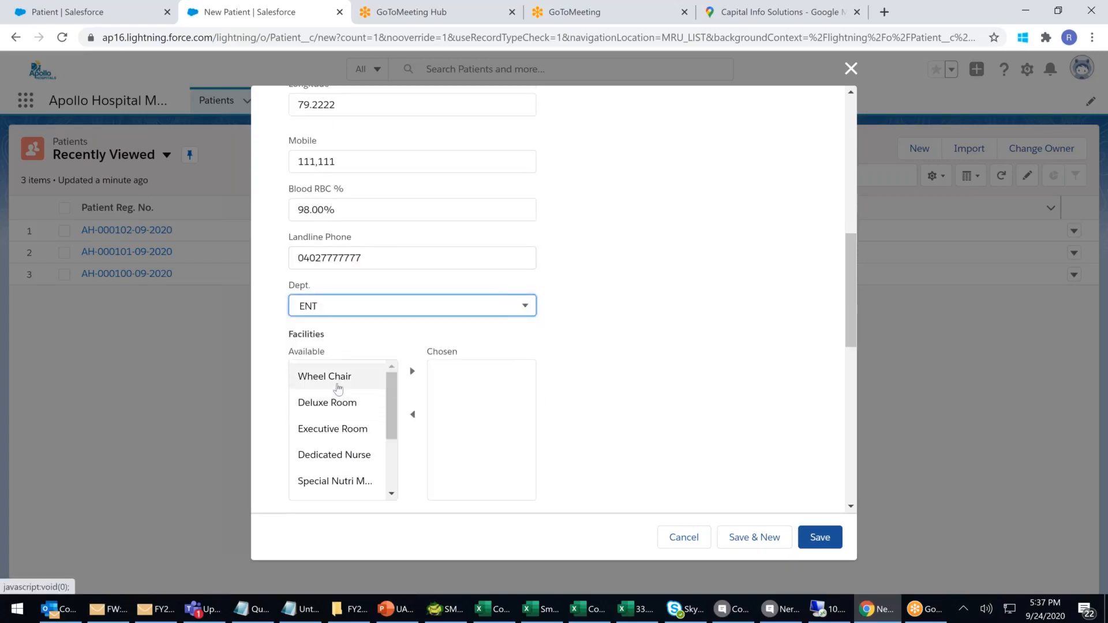
click(335, 403)
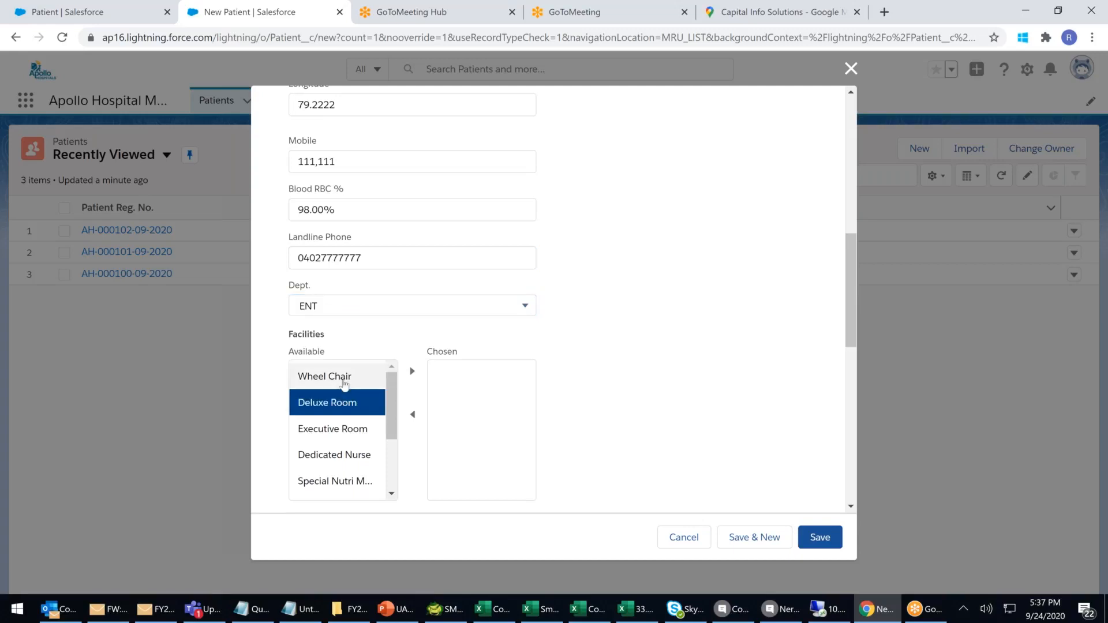
shift+click(344, 384)
click(412, 372)
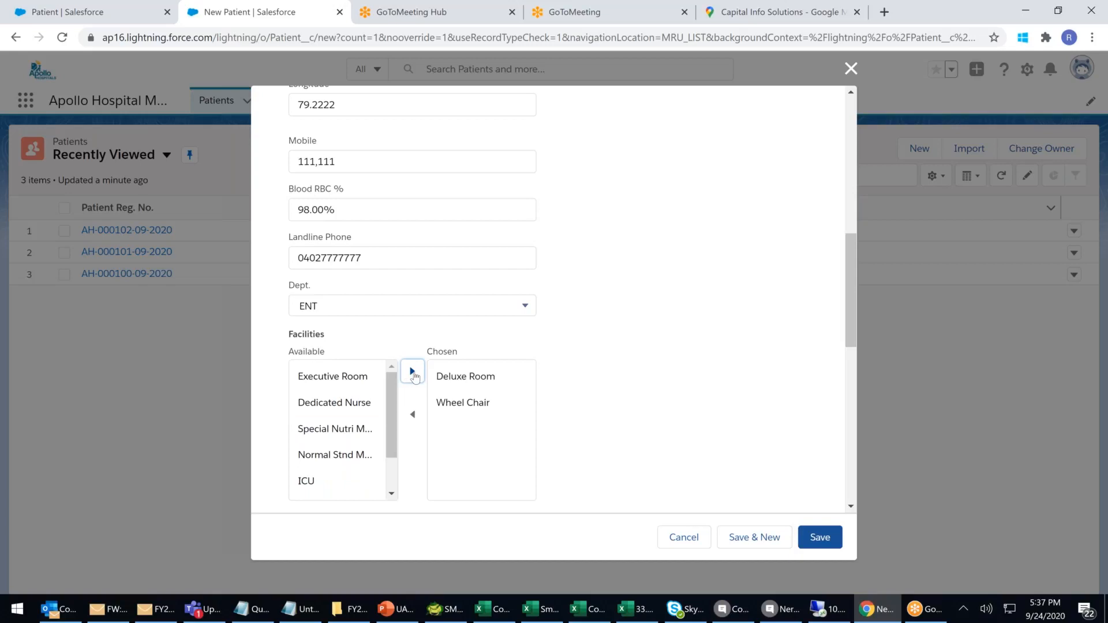
scroll(370, 347, down, 3)
click(324, 327)
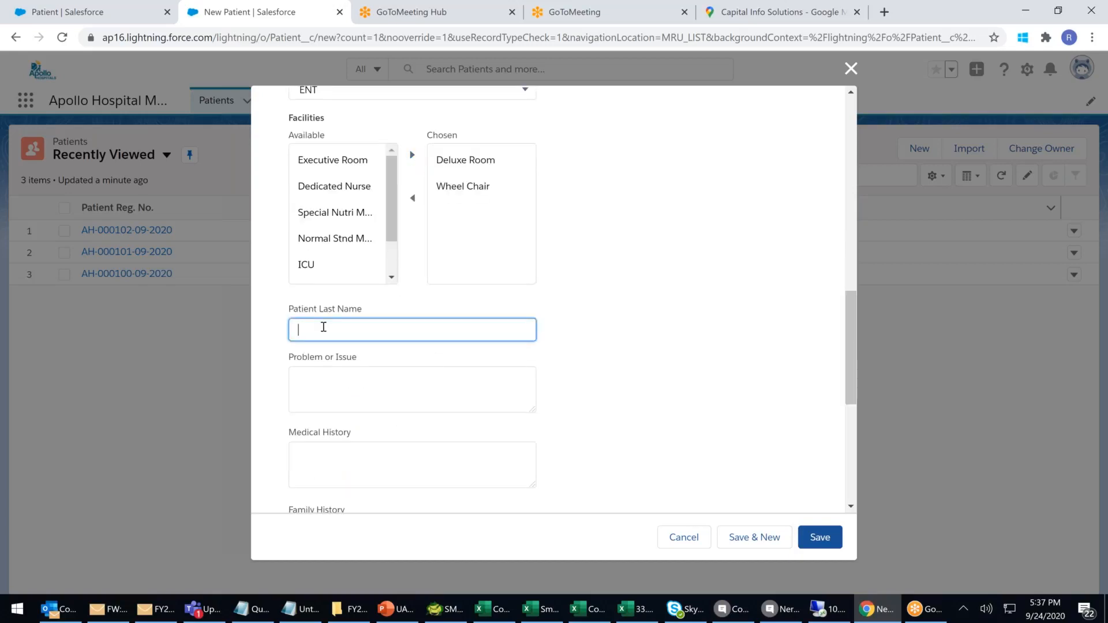
text(A)
Enter 'Throat Swelling' as the Problem or Issue, correcting typos.
click(307, 389)
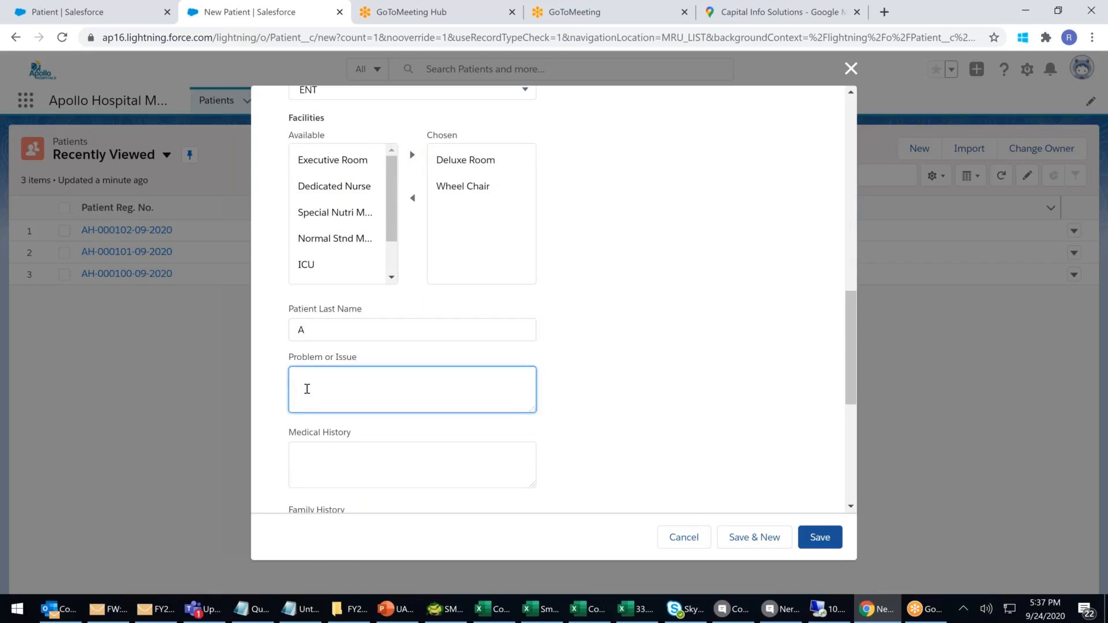
scroll(307, 389, up, 1)
scroll(307, 389, down, 1)
text(cANT)
key(BackSpace)
key(BackSpace)
key(BackSpace)
key(BackSpace)
text(Cann)
key(BackSpace)
key(BackSpace)
key(BackSpace)
text(Throad Swelling)
click(330, 383)
key(BackSpace)
text(t)
scroll(335, 310, down, 3)
Clear stray text from Problem or Issue and type 'No Patient History' in Medical History.
click(336, 311)
click(392, 243)
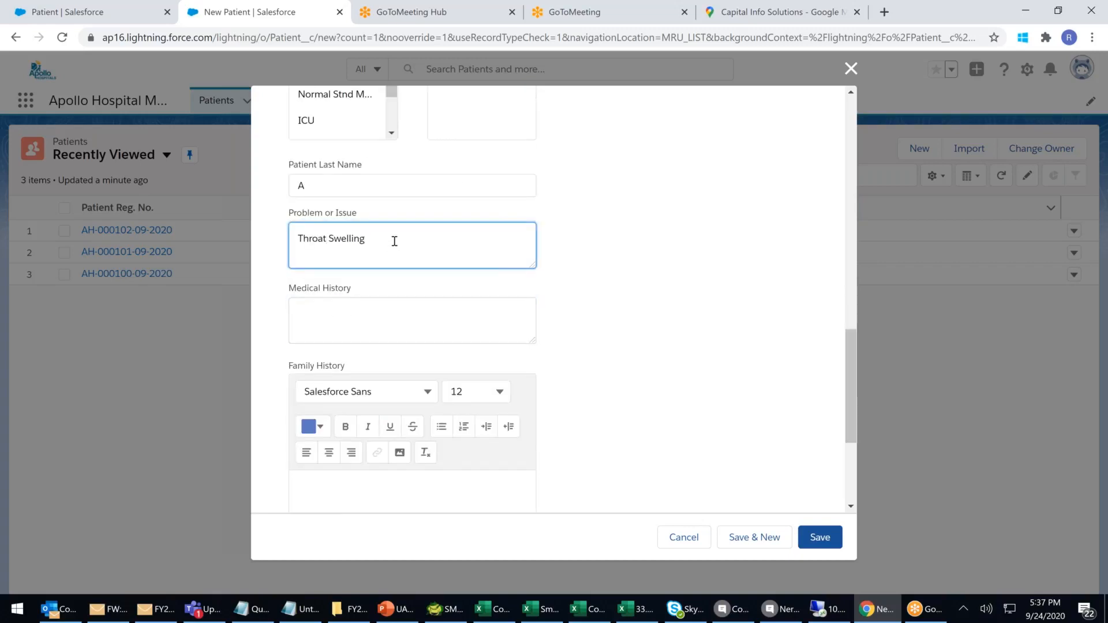
text(dsasd)
key(BackSpace)
key(BackSpace)
key(BackSpace)
key(BackSpace)
key(BackSpace)
click(345, 312)
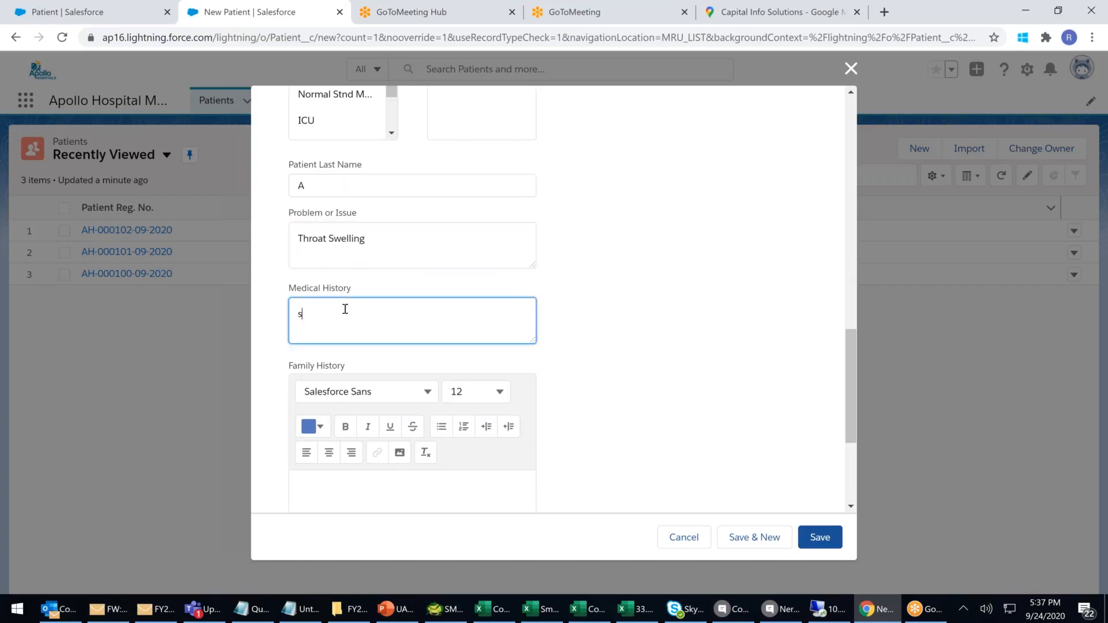
drag(397, 241, 251, 239)
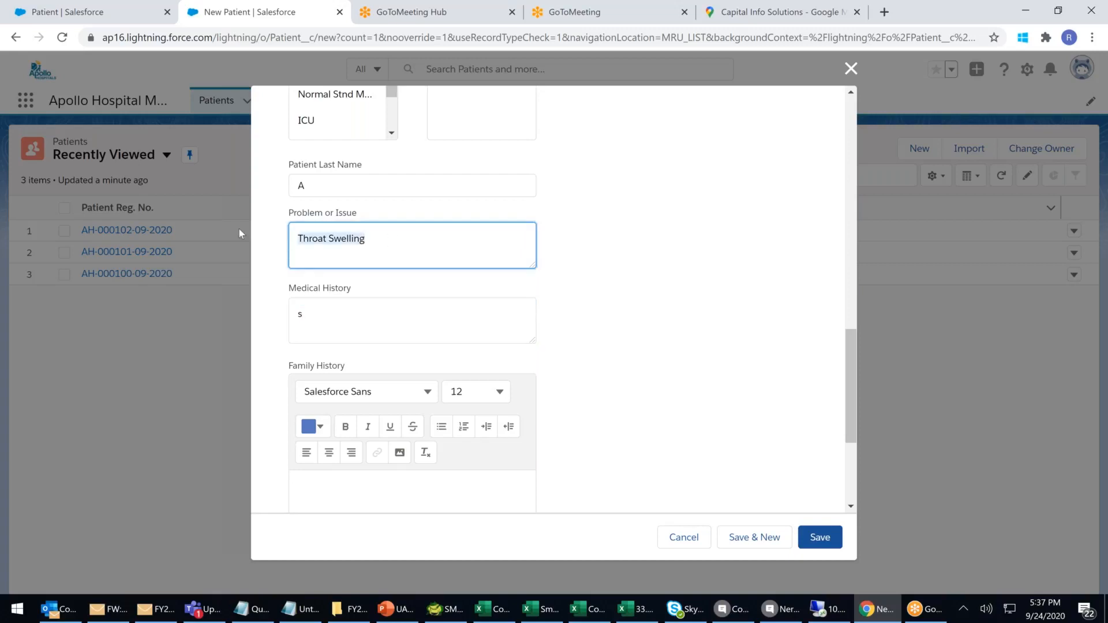
click(334, 311)
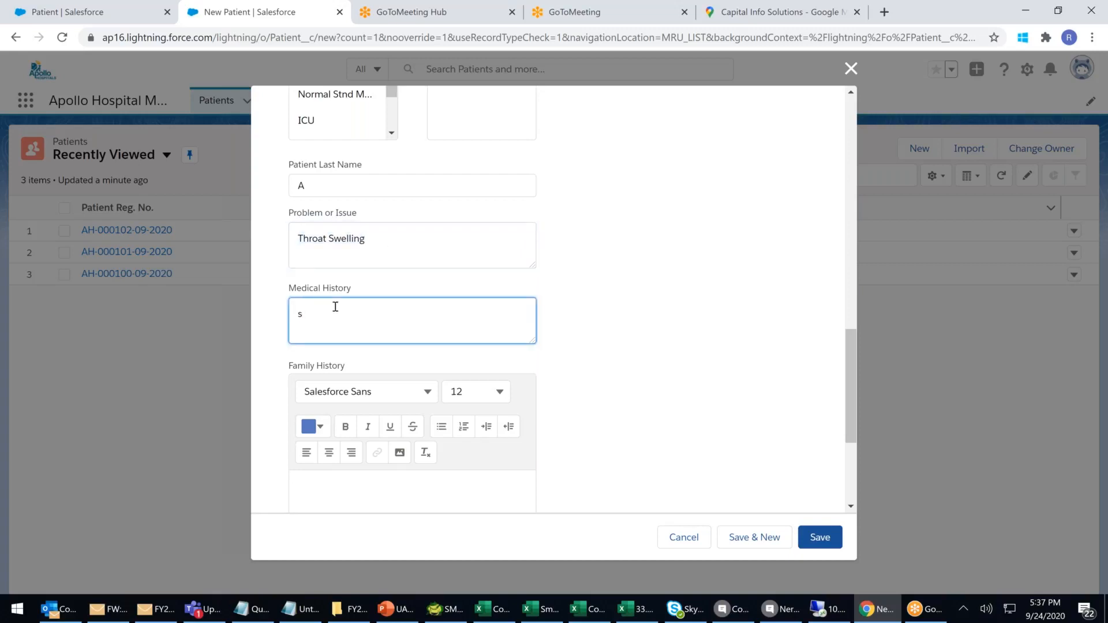
text(No Patient Histry)
key(BackSpace)
key(BackSpace)
Finish Medical History and add a bold, underlined, red 'Mother Side' heading to Family History.
text(ory)
scroll(387, 290, down, 2)
click(343, 341)
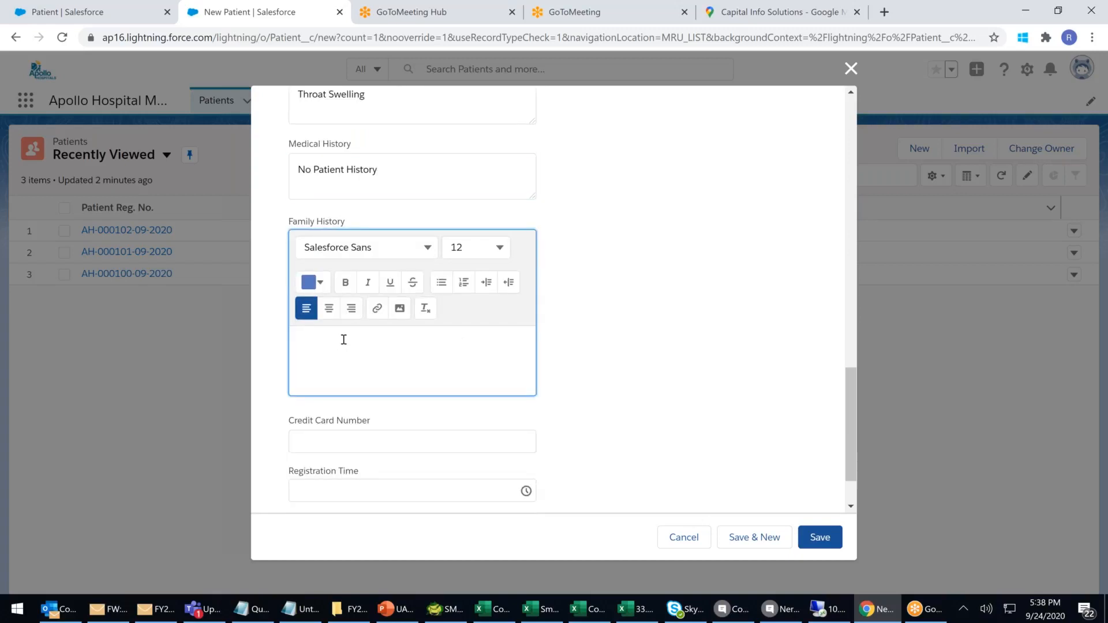
text(Mother S)
text(isw)
key(BackSpace)
key(BackSpace)
key(BackSpace)
text(ide)
triple_click(324, 344)
click(345, 281)
click(390, 282)
click(327, 284)
click(420, 321)
click(412, 468)
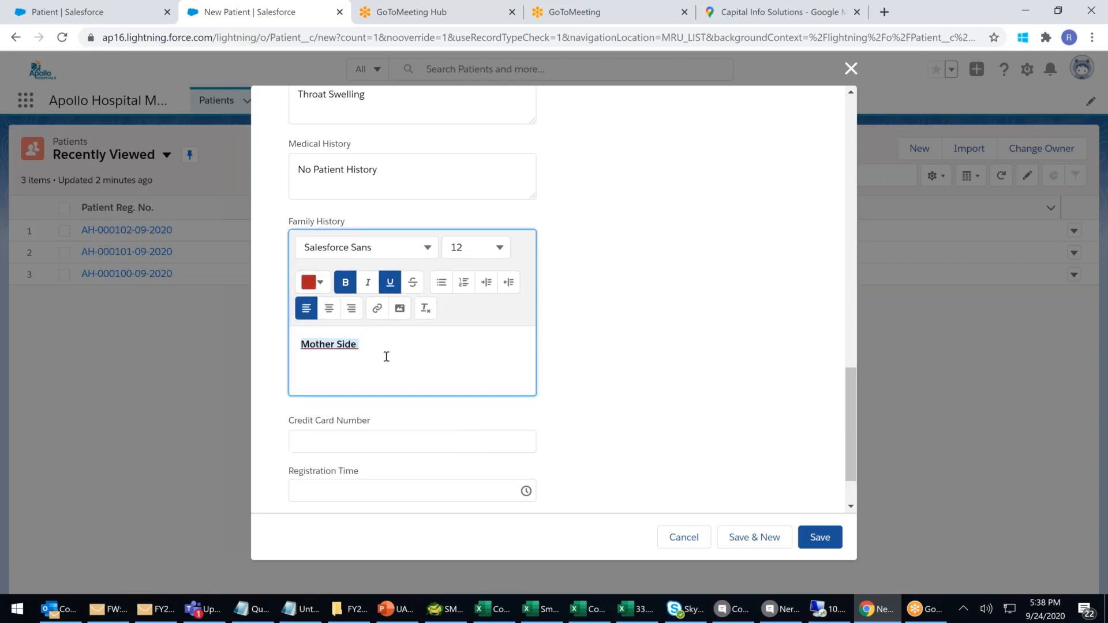
click(367, 356)
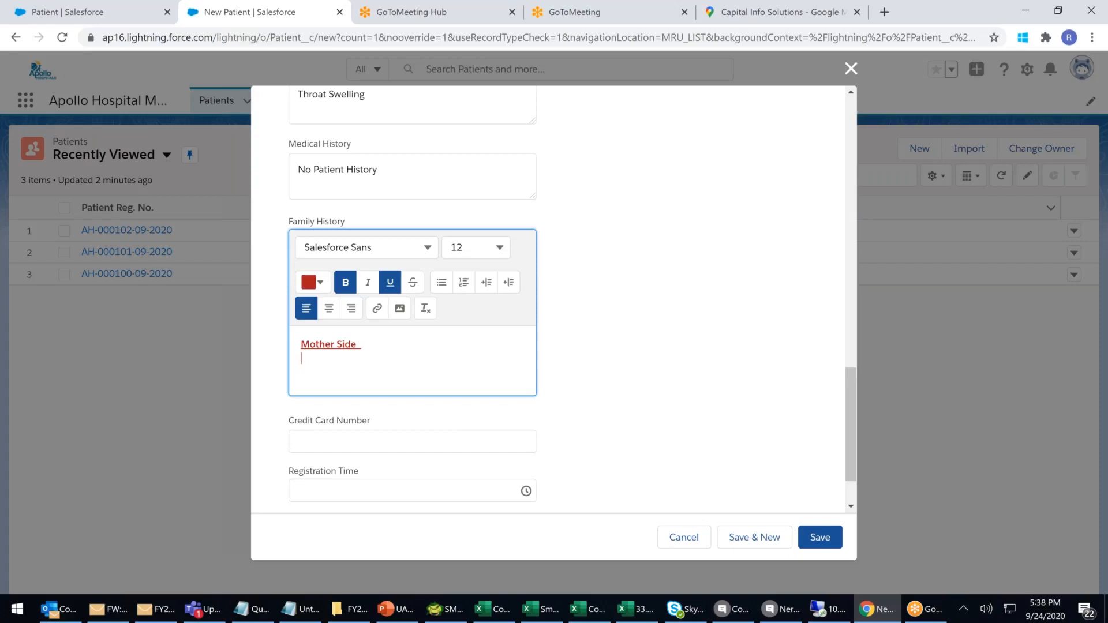
Add 'Diabetic' and 'Hight Blood Pressure' lines below it, fixing spelling via suggestions.
text(Dibatic)
key(Return)
right_click(323, 364)
click(351, 395)
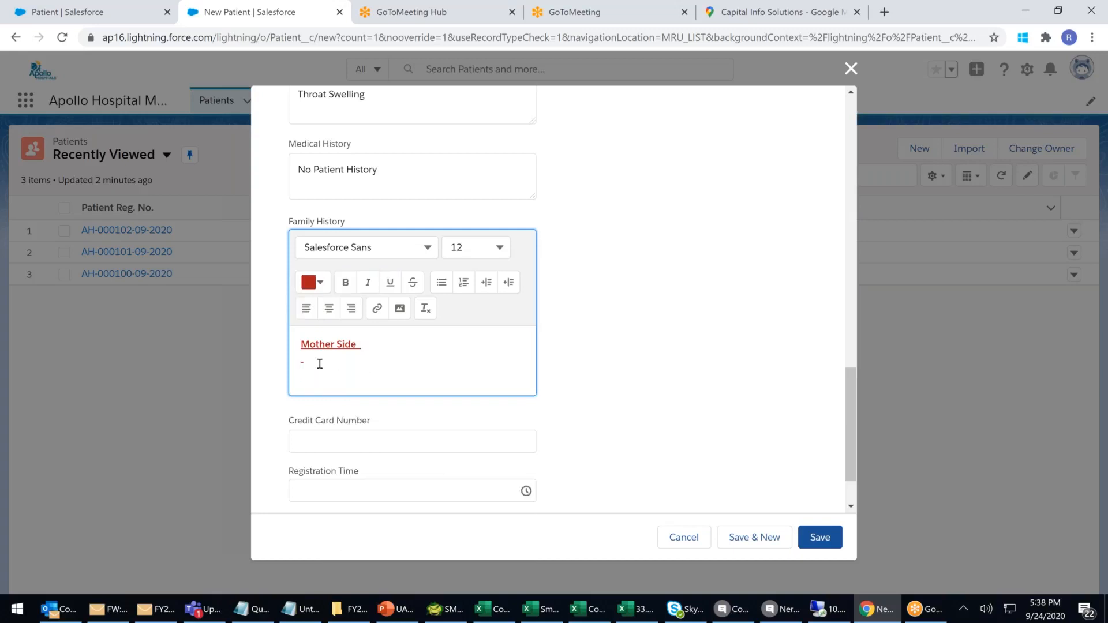
click(321, 365)
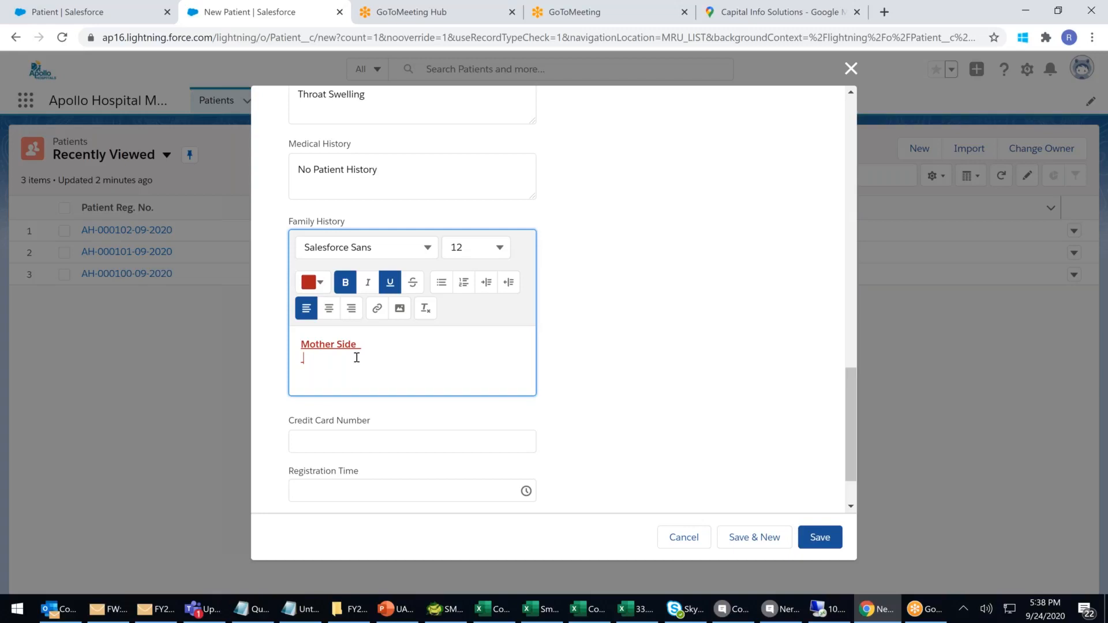
key(BackSpace)
text(d)
key(BackSpace)
text(Dibatic)
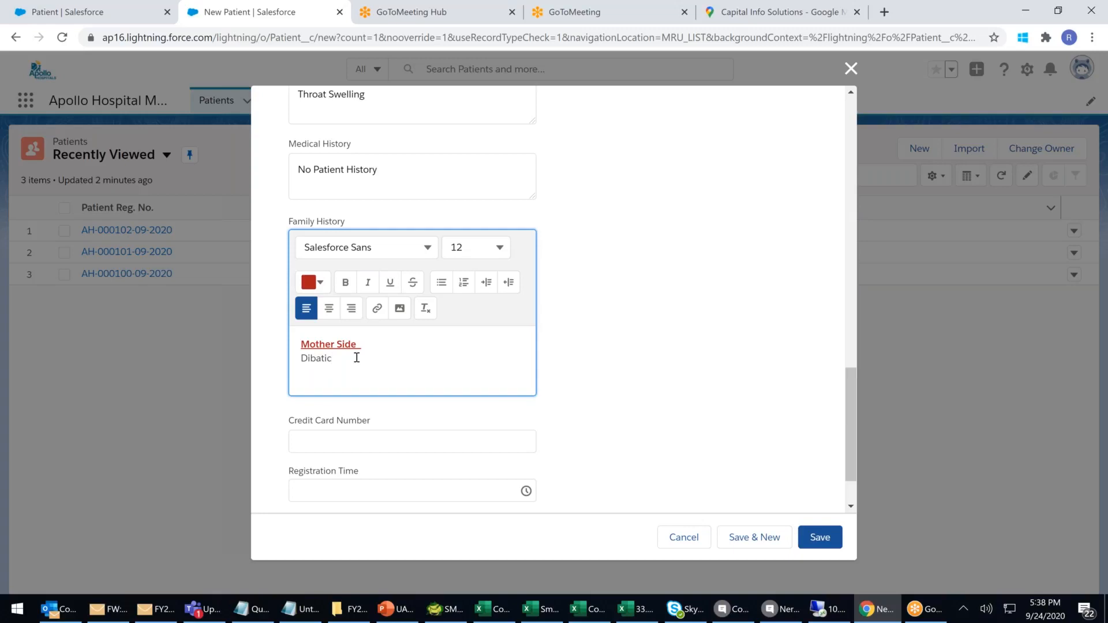
key(Return)
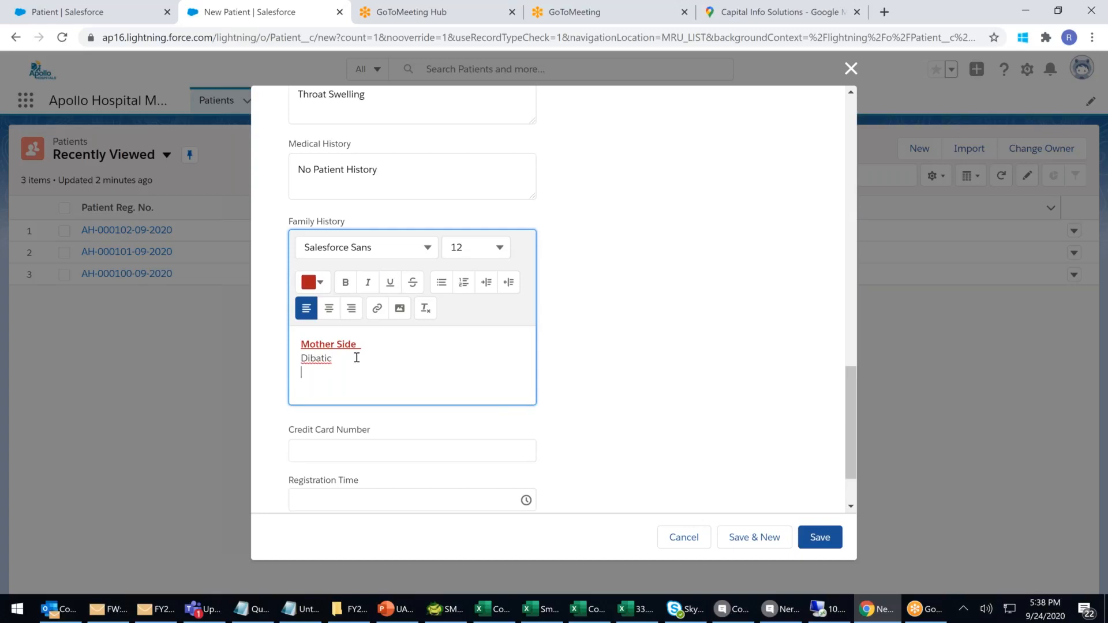
text(Hight Blood Presassure)
right_click(383, 373)
click(428, 384)
right_click(321, 361)
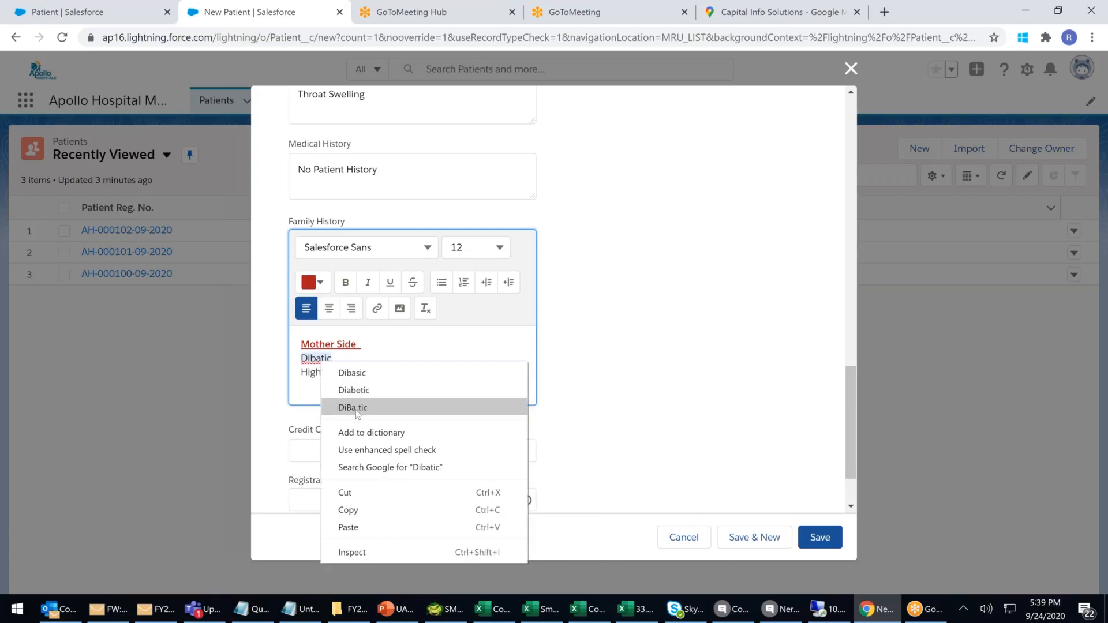
click(354, 390)
Format the two conditions as a numbered list.
drag(406, 371, 301, 362)
click(442, 285)
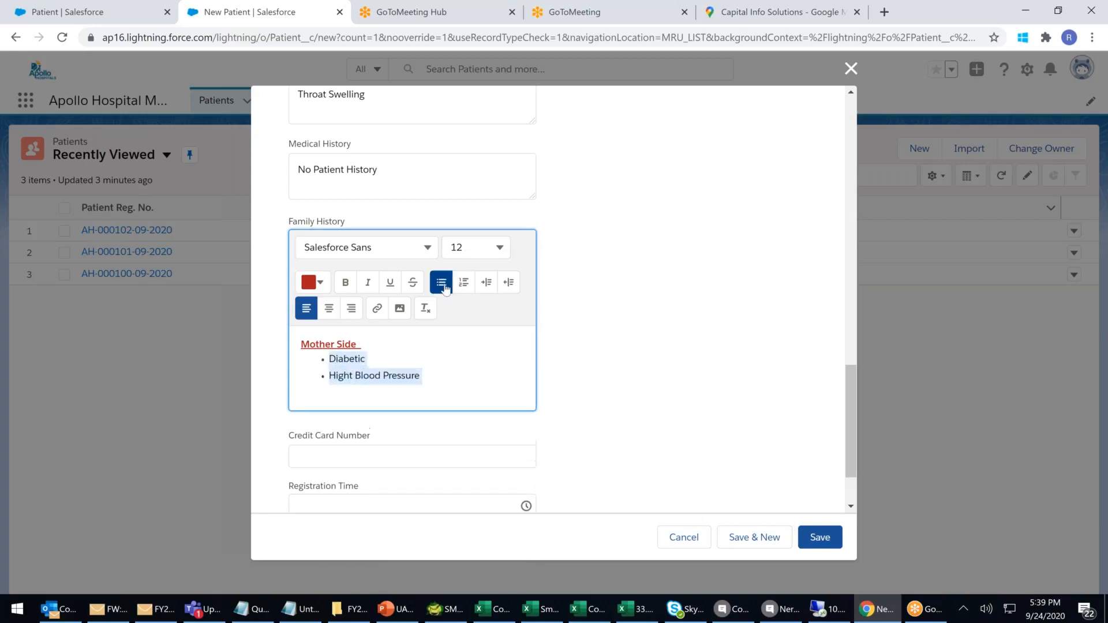
click(464, 283)
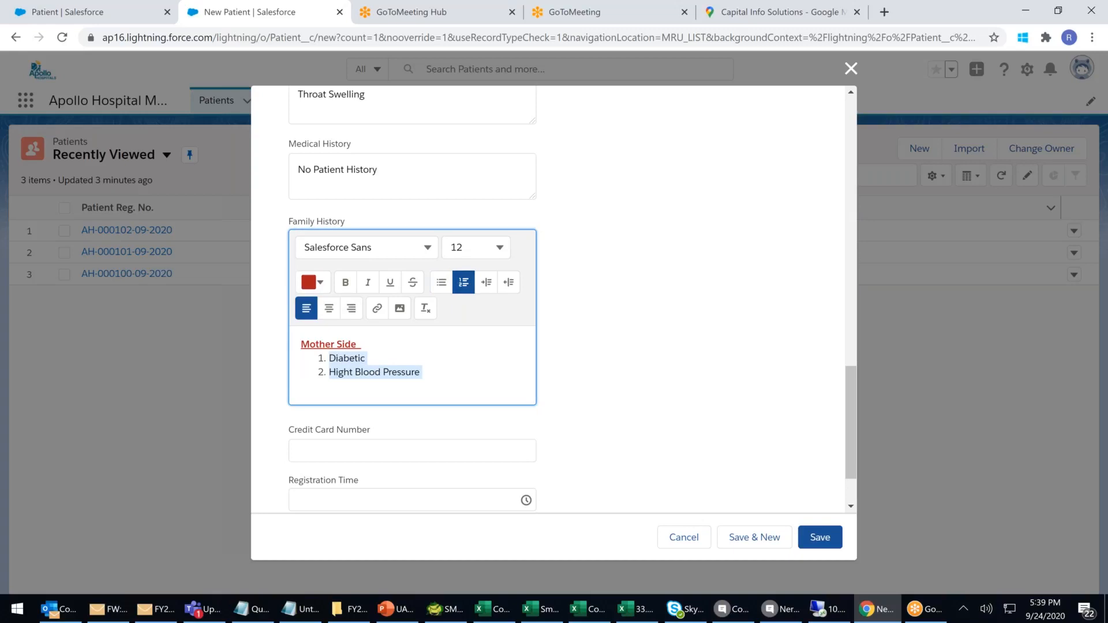
click(445, 379)
Insert the apollo-logo-new image into Family History.
click(398, 310)
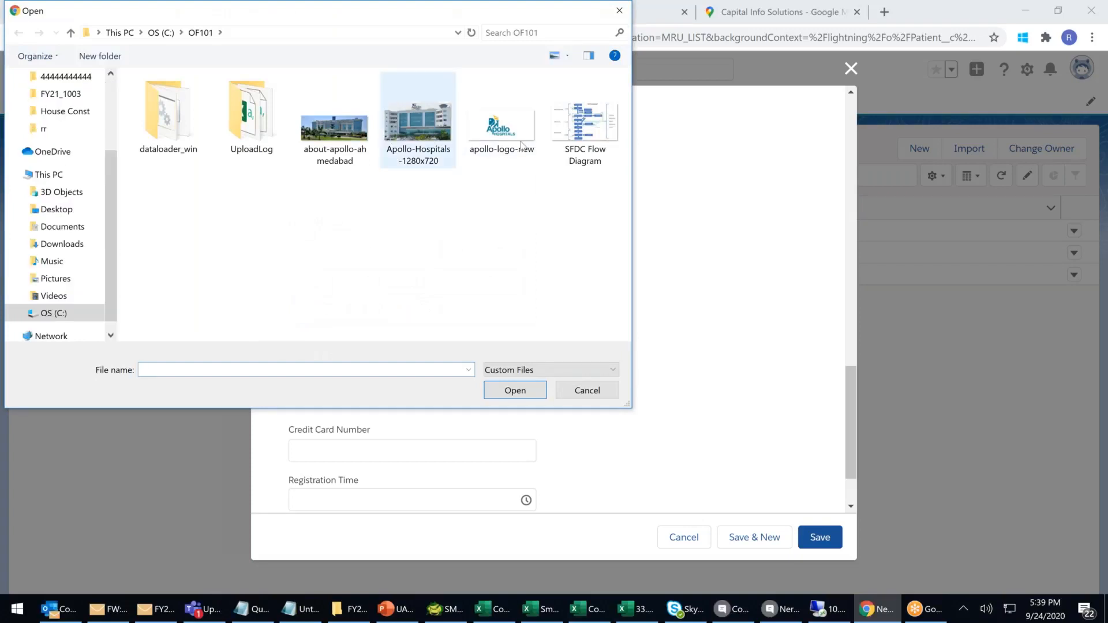
click(507, 134)
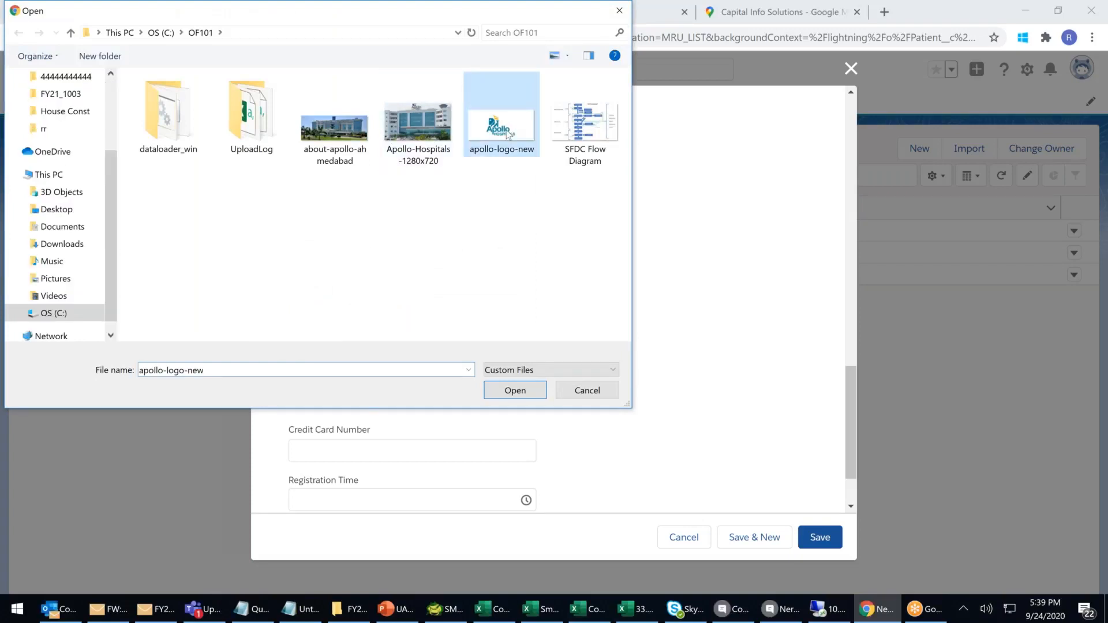
double_click(506, 130)
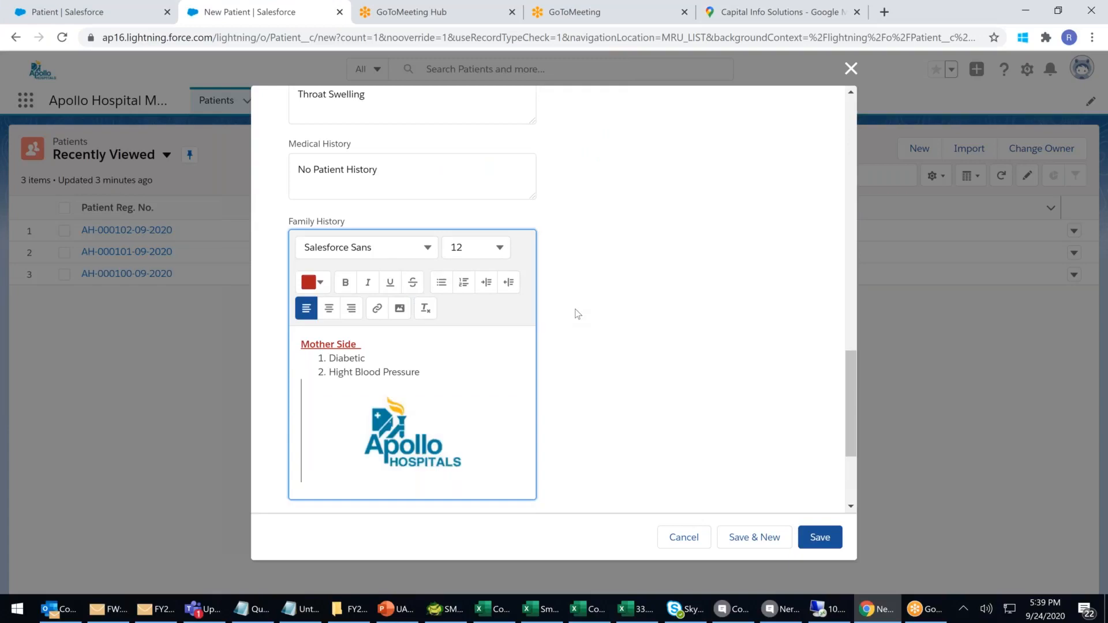
scroll(577, 314, down, 3)
Enter a credit card number, 12:15 AM registration time and a Facebook URL, then save.
click(396, 370)
text(123456)
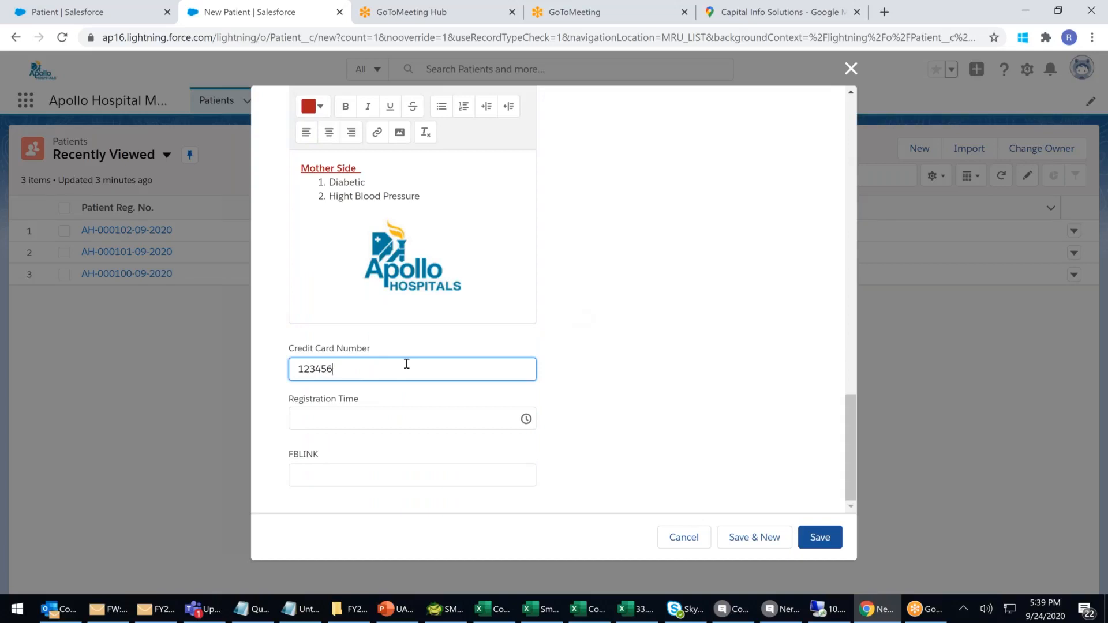
text(7890123456)
click(358, 414)
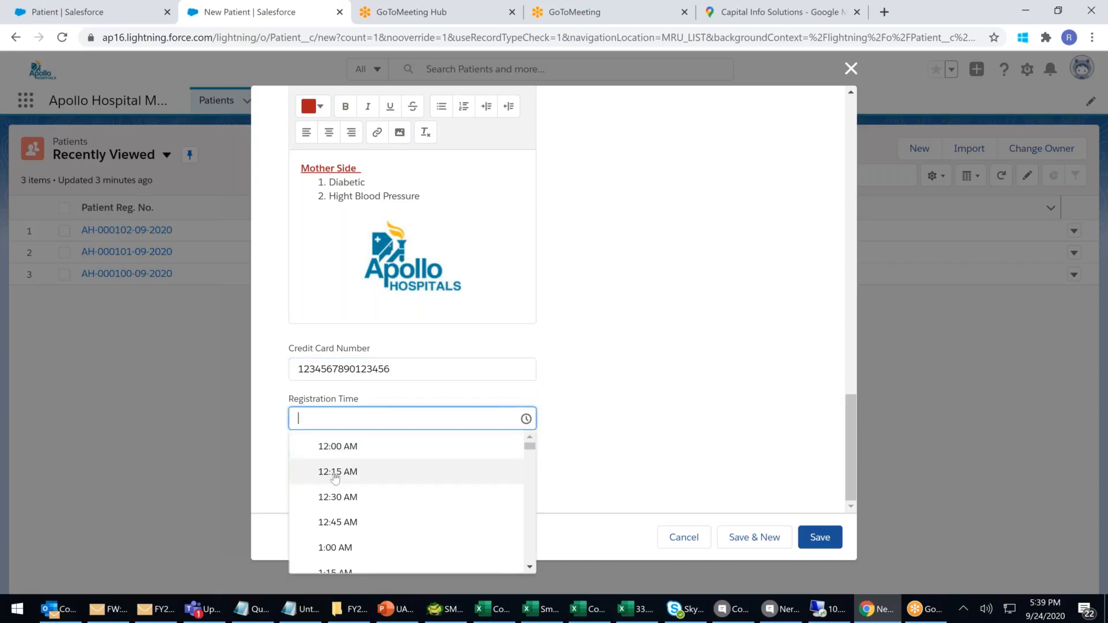
click(335, 479)
click(311, 473)
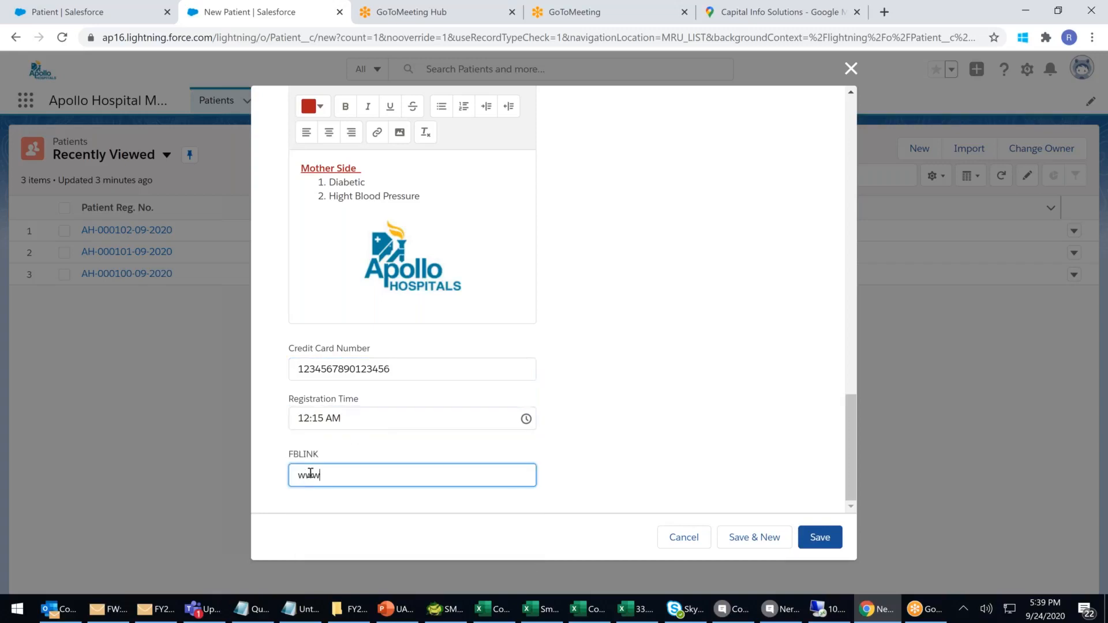
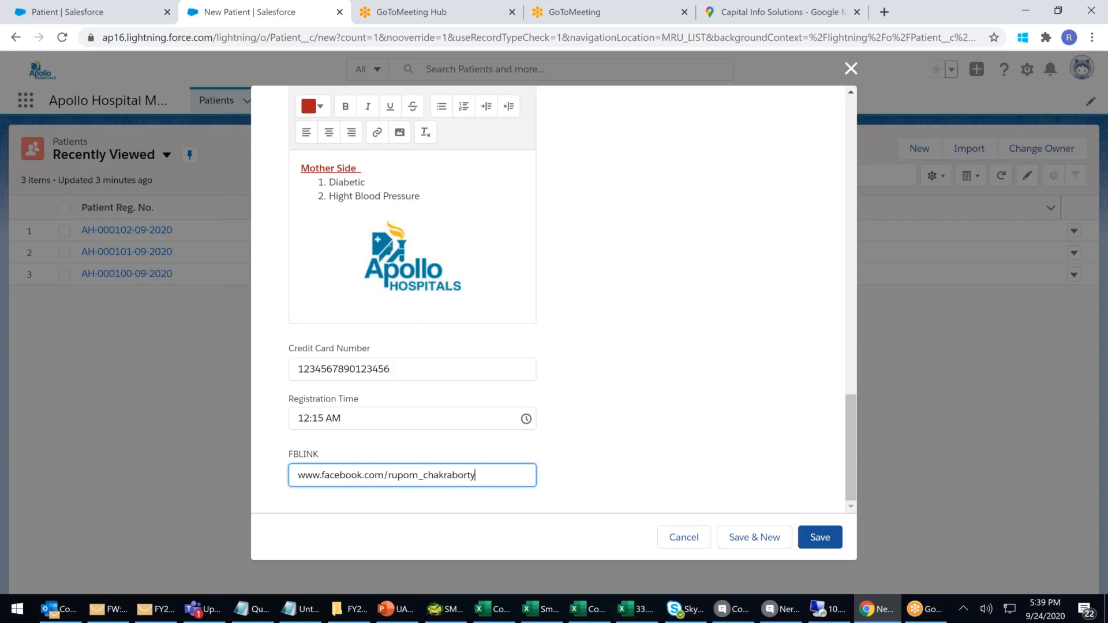
click(820, 538)
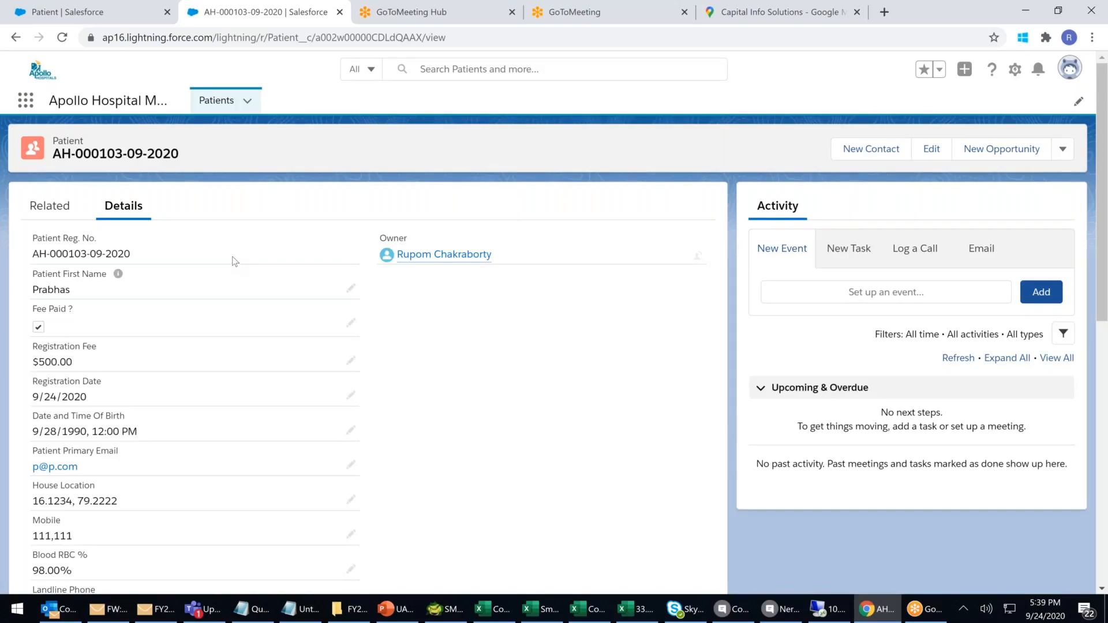
scroll(234, 261, down, 10)
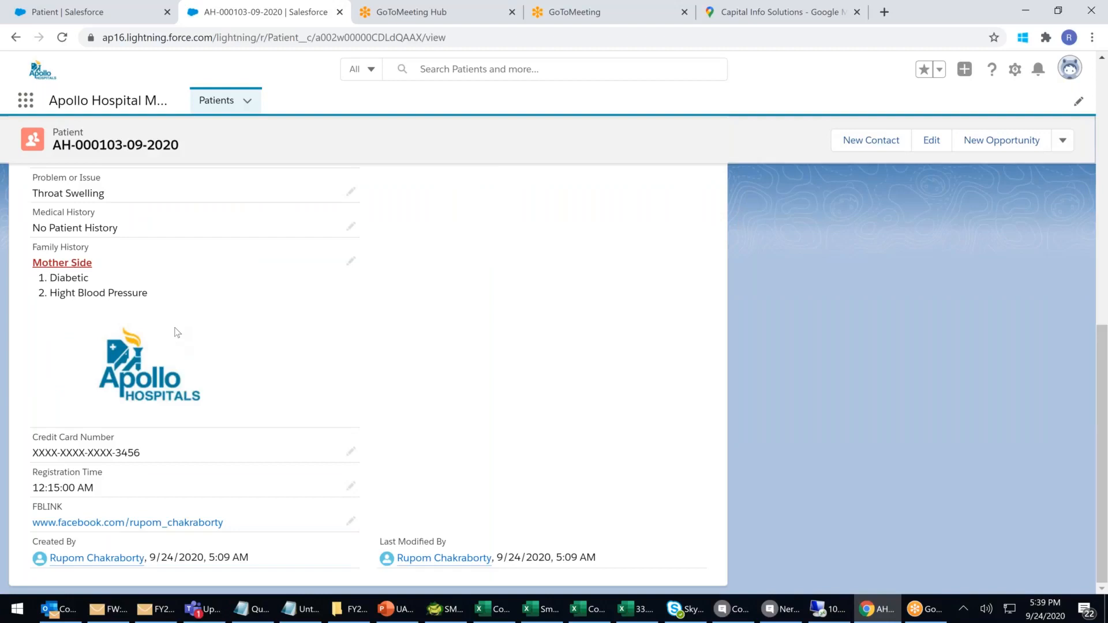
drag(66, 280, 140, 301)
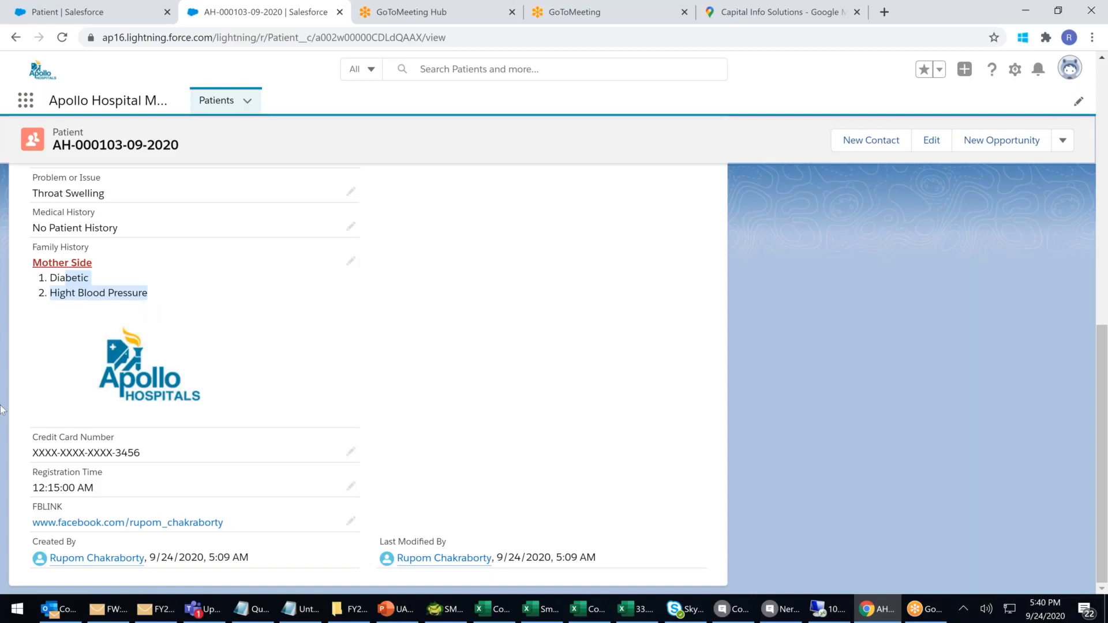
click(153, 525)
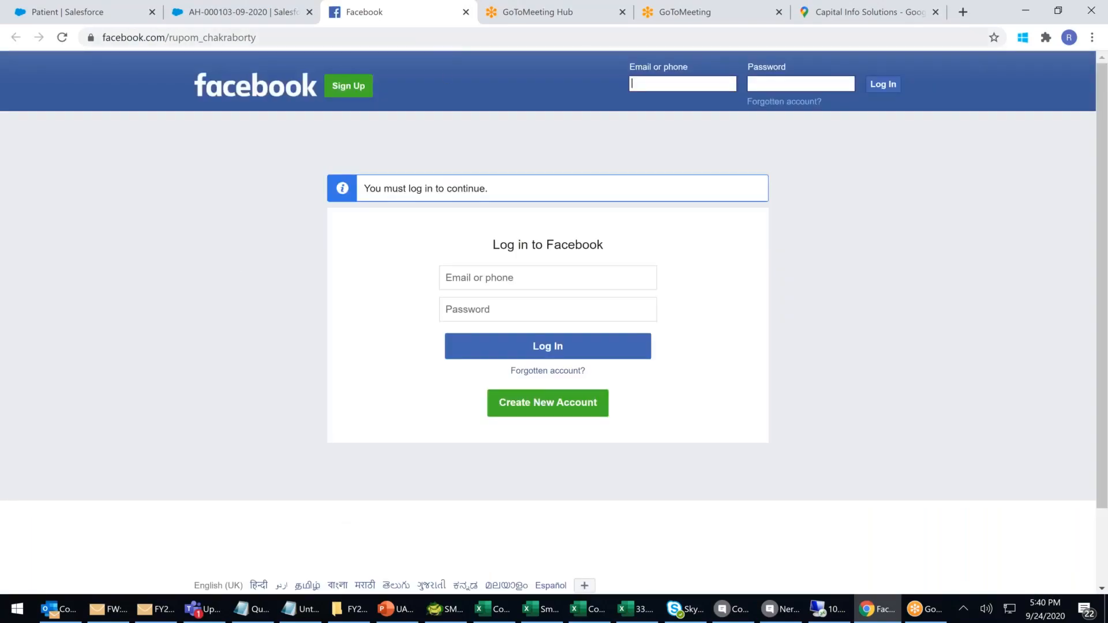
click(465, 12)
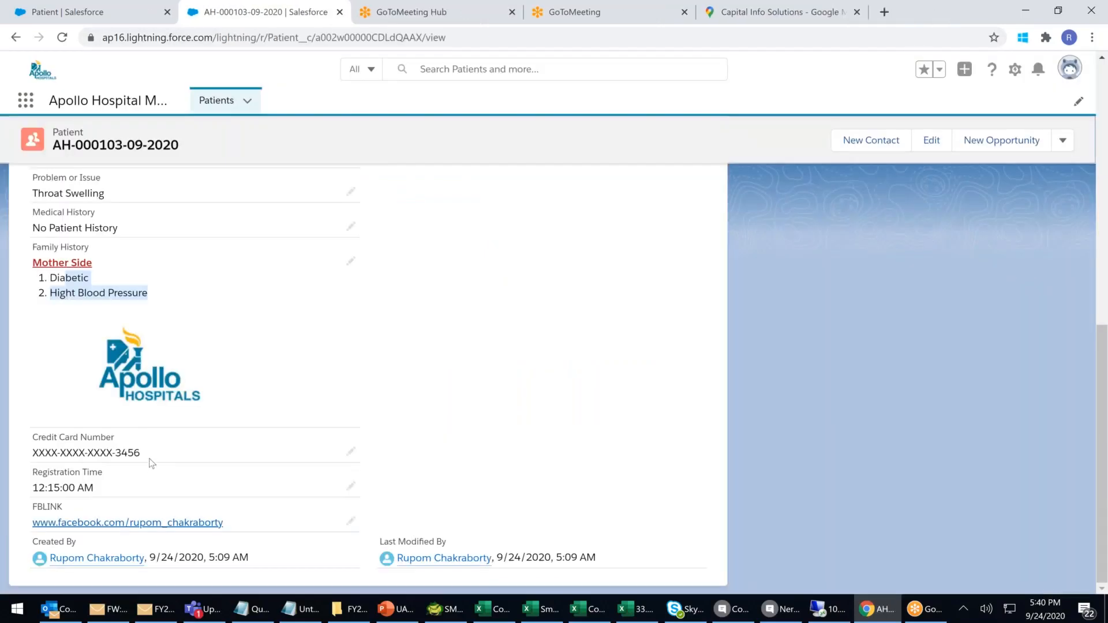
scroll(152, 463, up, 3)
scroll(151, 464, up, 4)
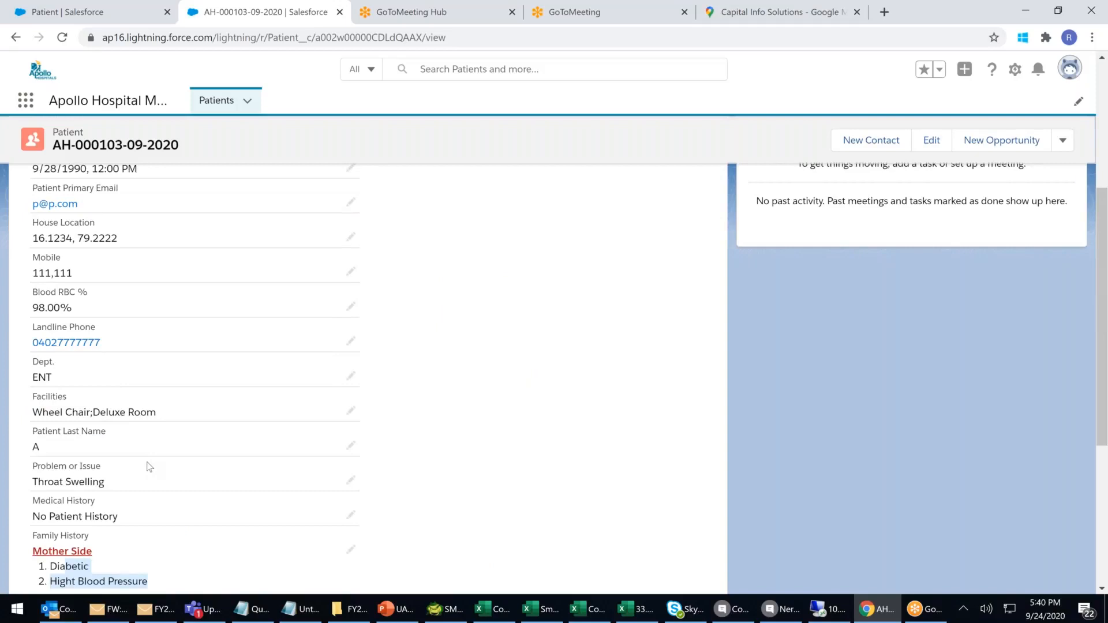
scroll(149, 467, up, 3)
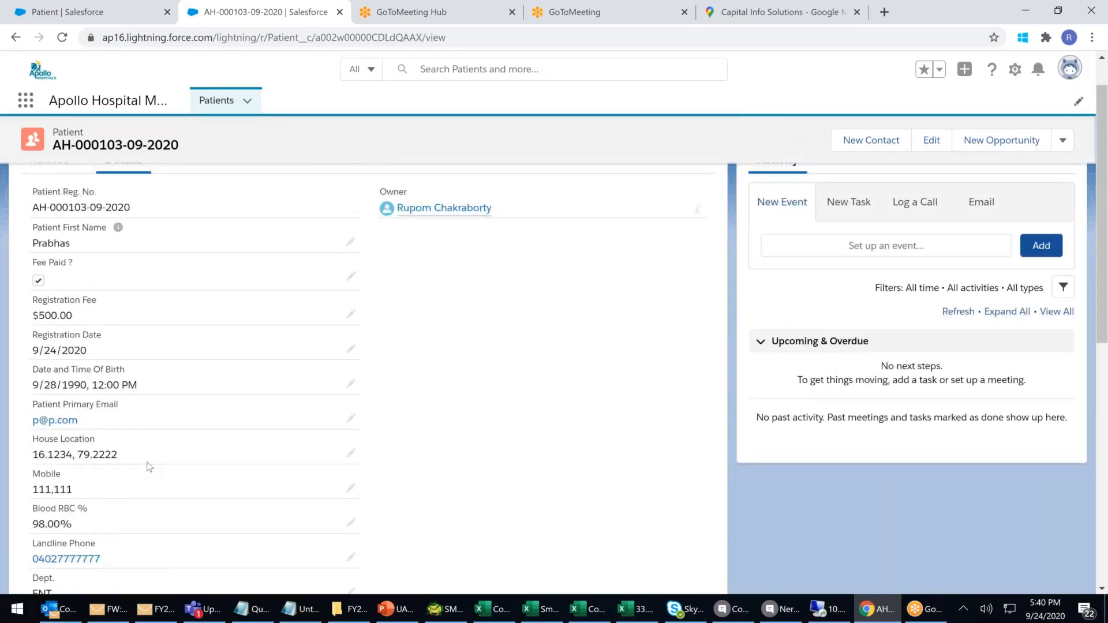
scroll(149, 467, up, 1)
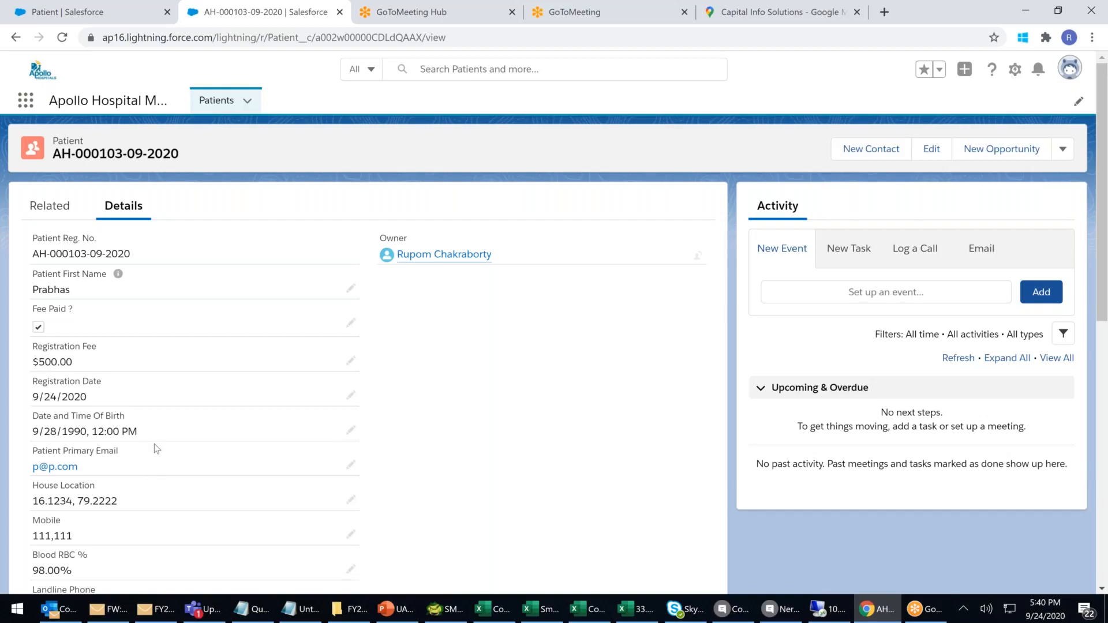
scroll(155, 445, down, 5)
scroll(91, 528, down, 2)
scroll(91, 532, down, 1)
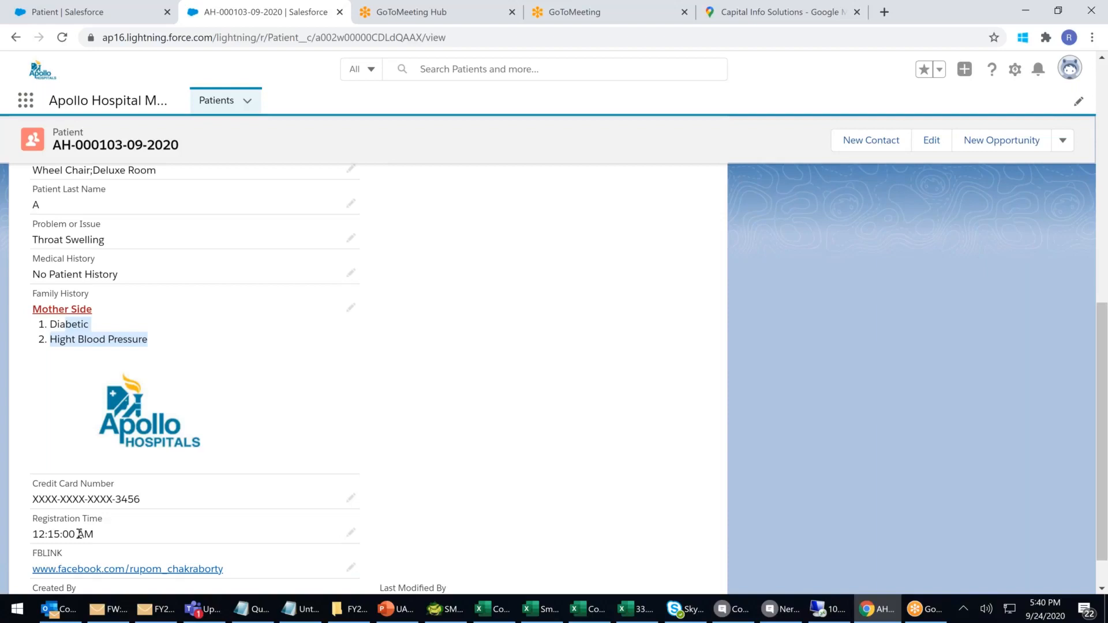
scroll(141, 366, up, 10)
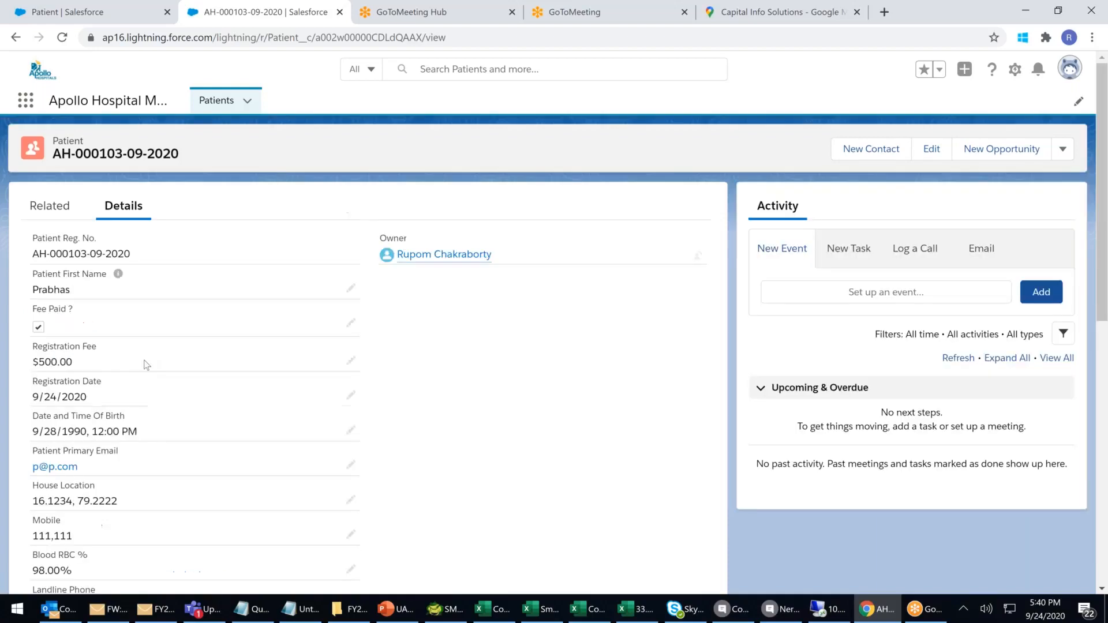
Switch back to the 'Patient | Salesforce' setup tab showing Fields & Relationships.
click(109, 15)
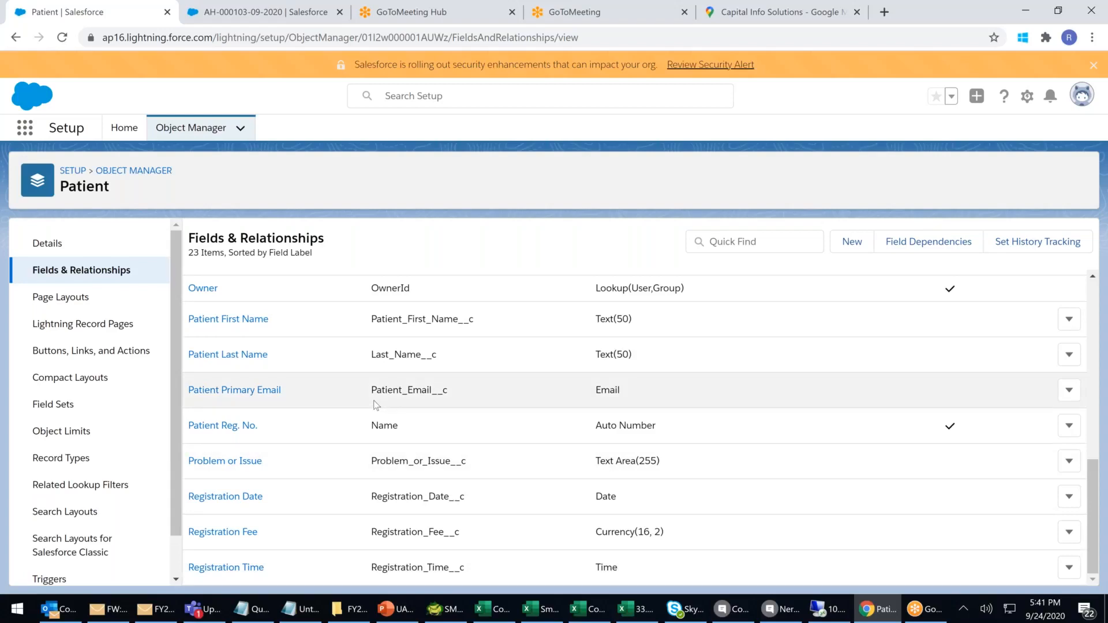
right_click(1041, 617)
key(Escape)
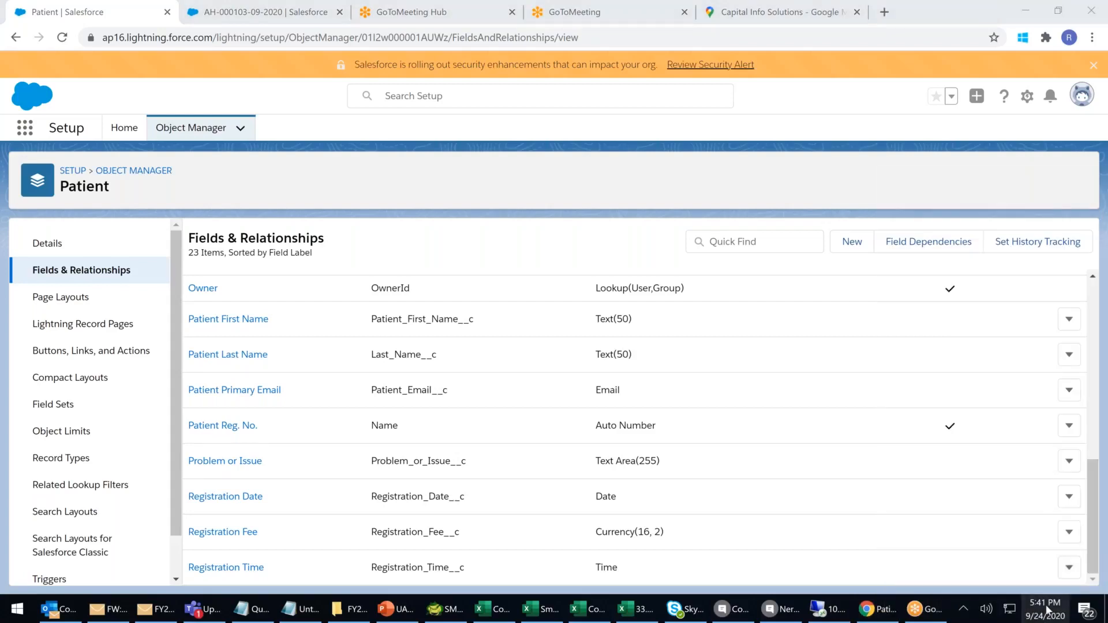
click(1048, 611)
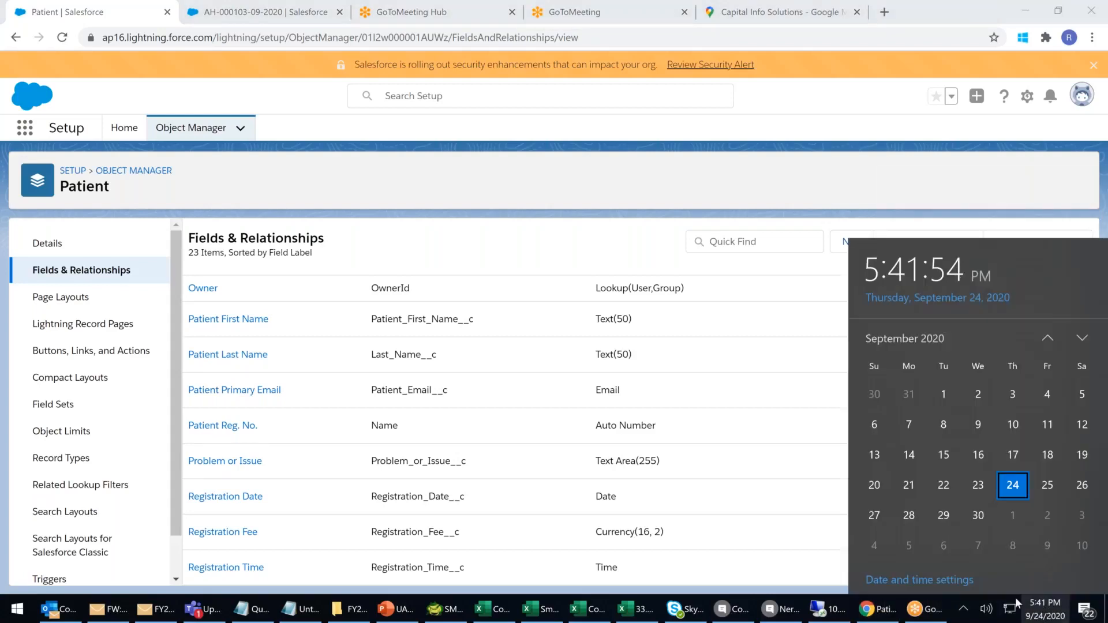
click(936, 581)
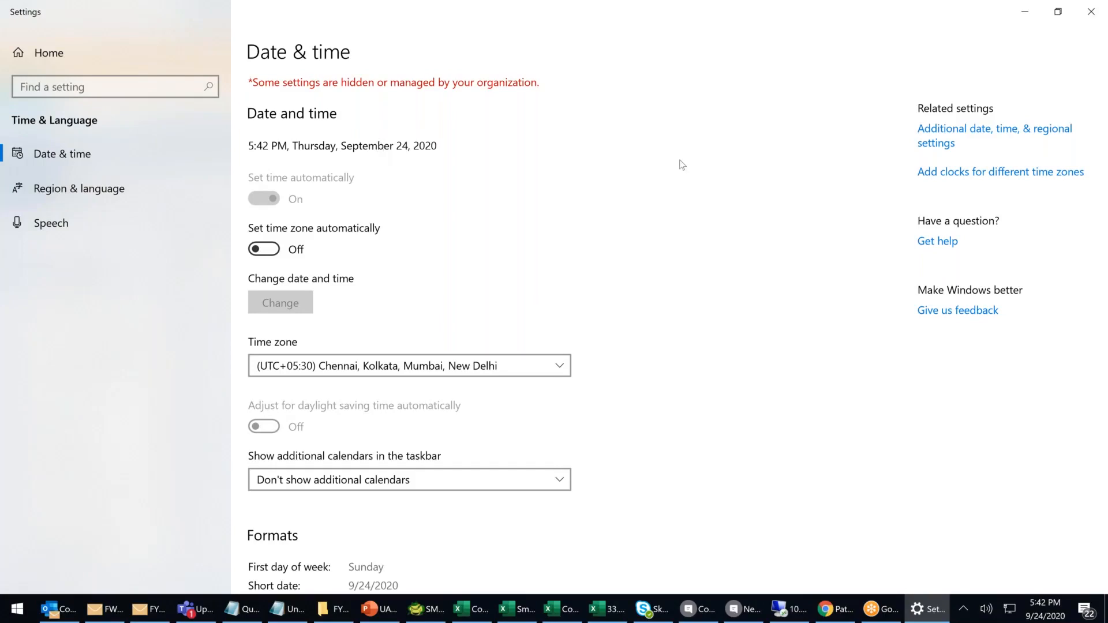
click(1091, 11)
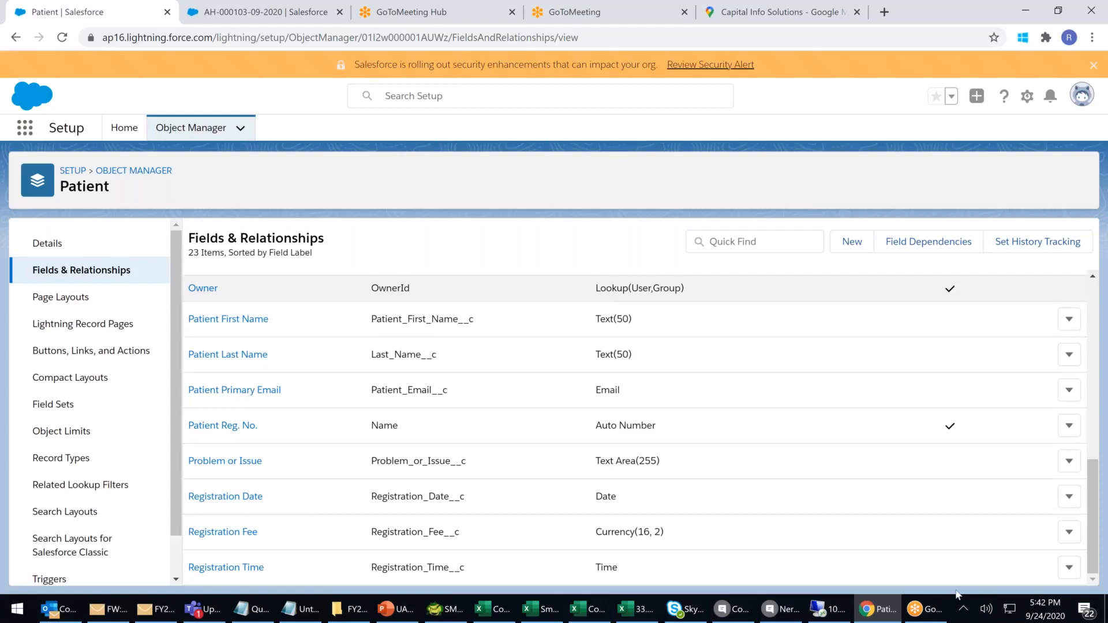
click(1054, 612)
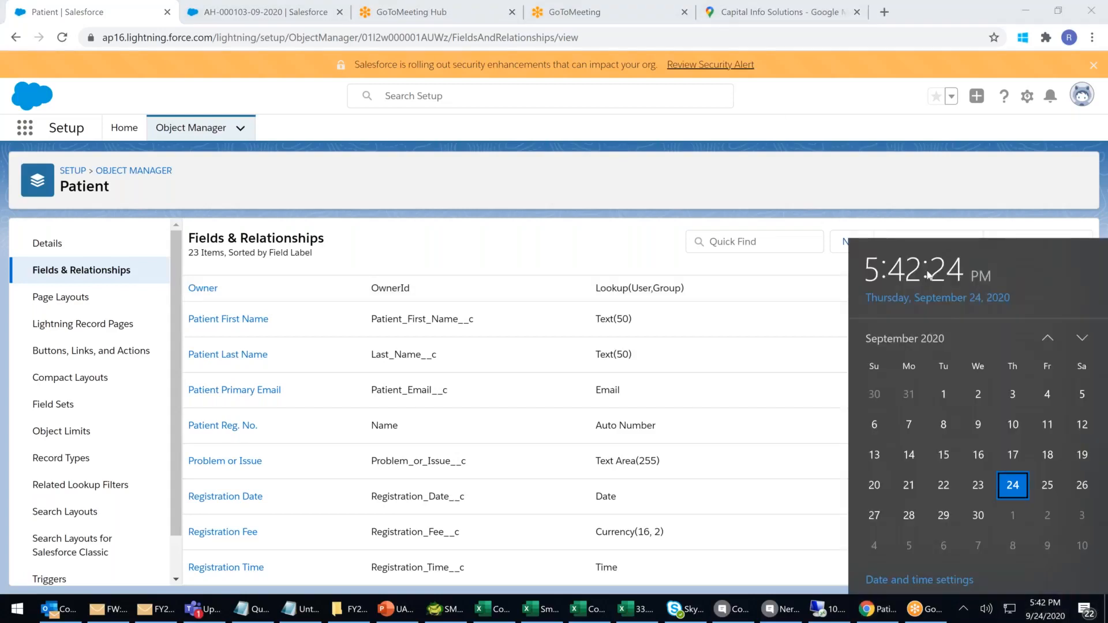
click(774, 184)
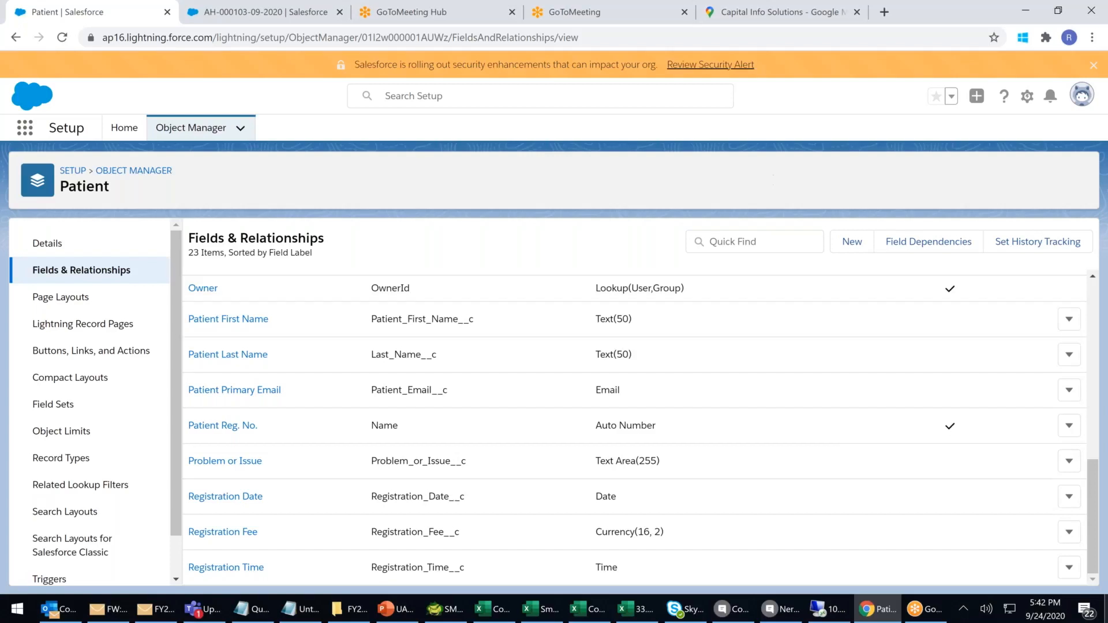
click(1055, 617)
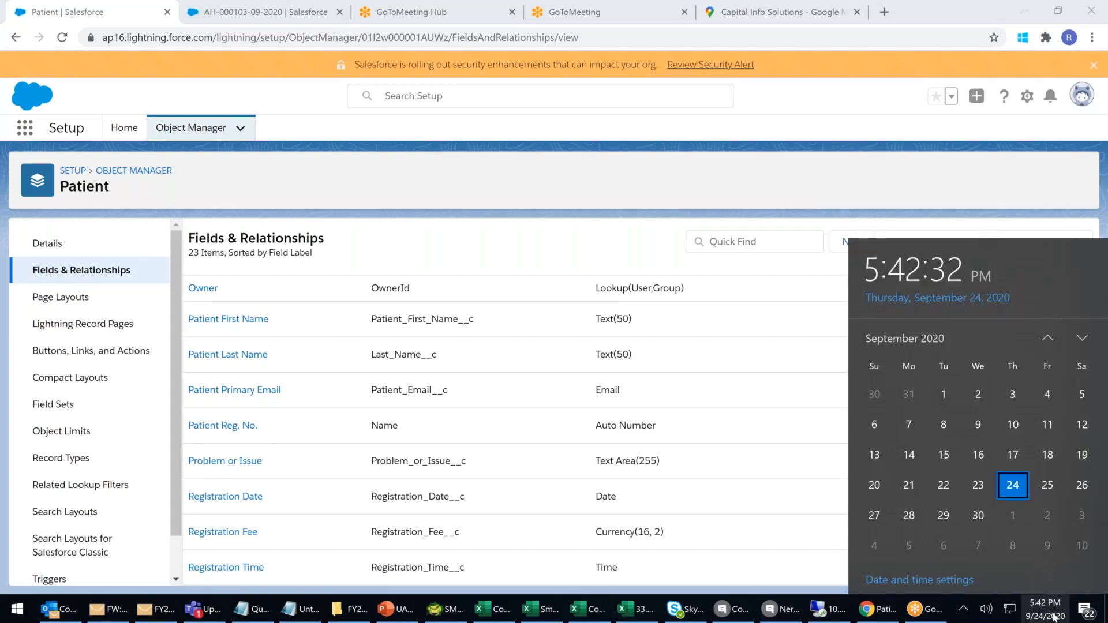
click(456, 204)
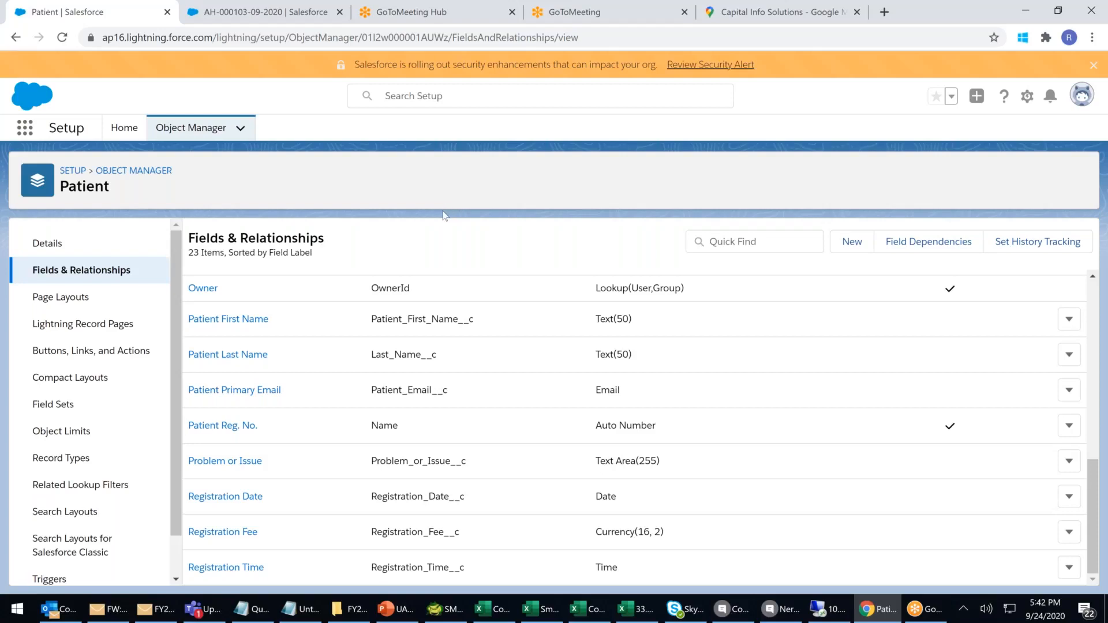
click(289, 19)
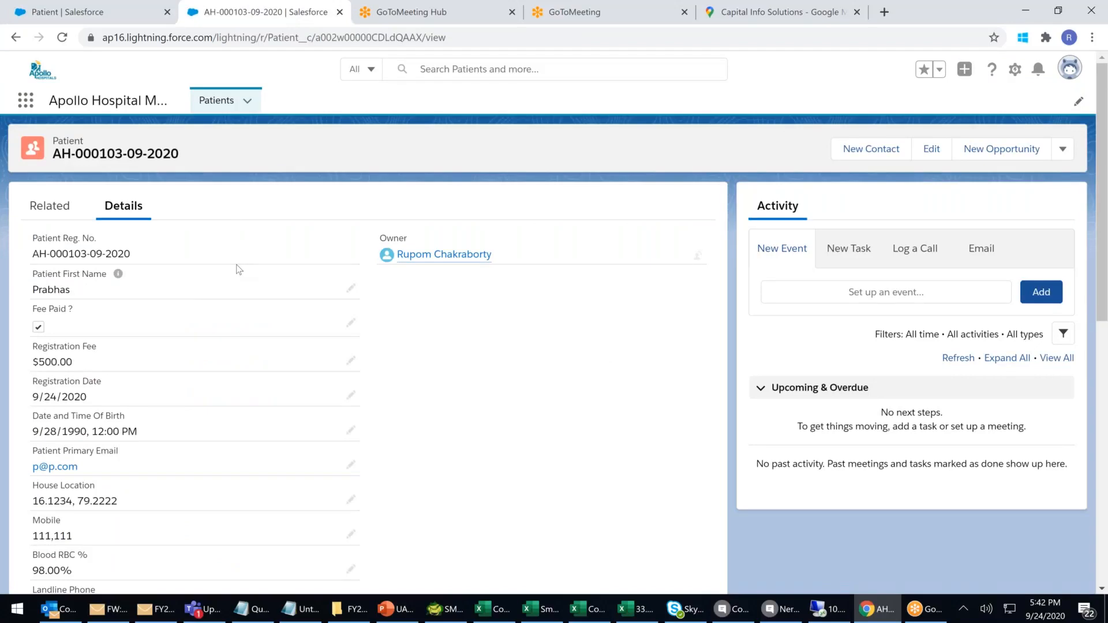
scroll(239, 270, down, 9)
scroll(181, 305, up, 3)
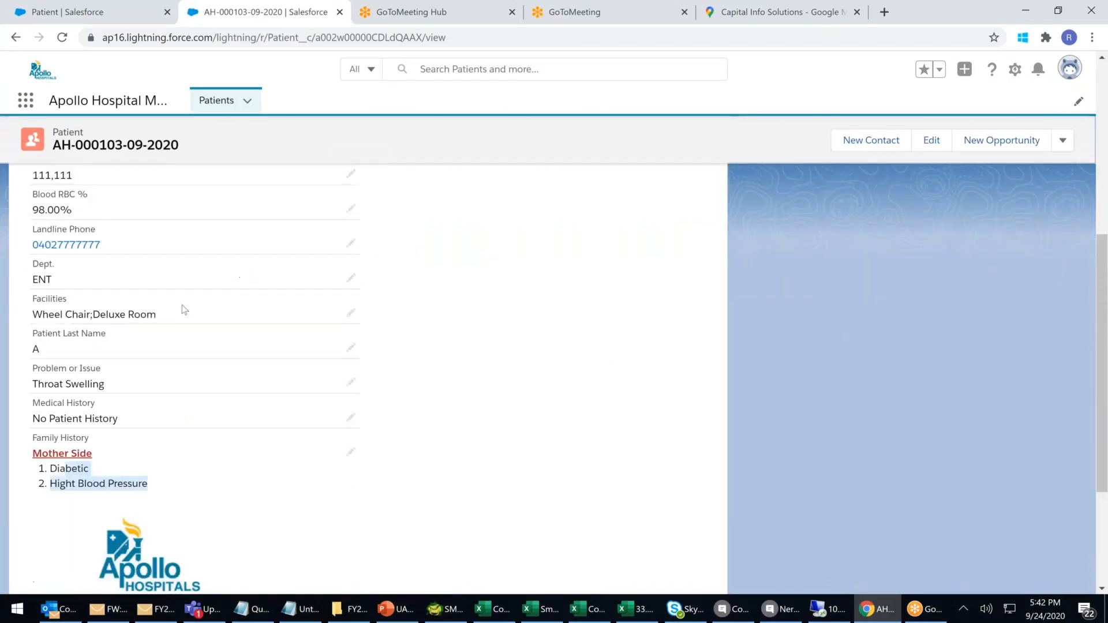
drag(36, 334, 106, 334)
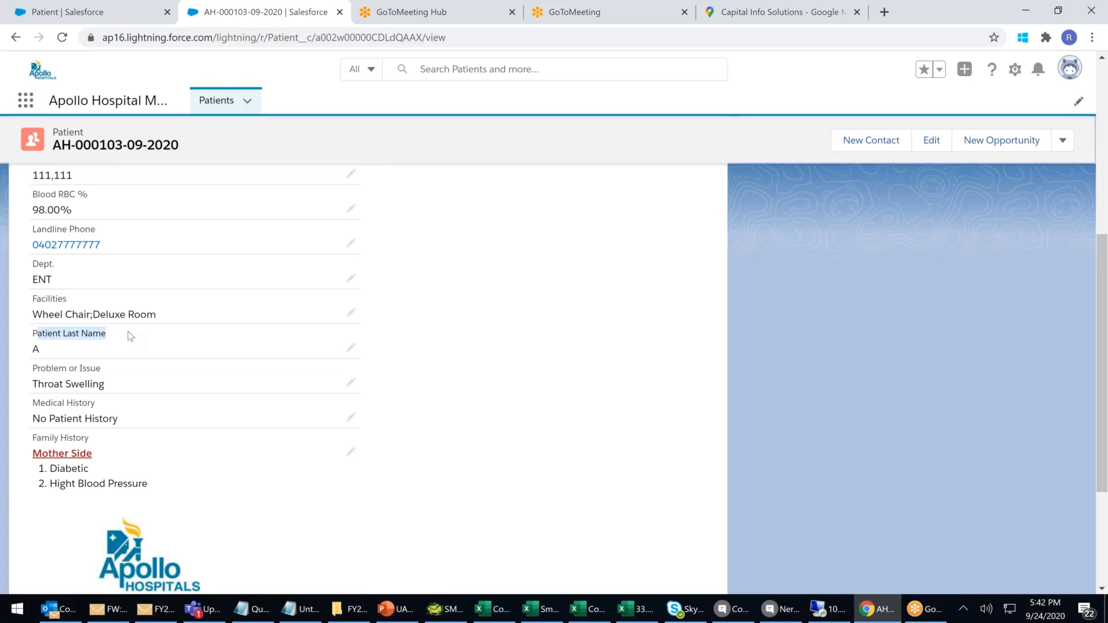
scroll(130, 334, up, 5)
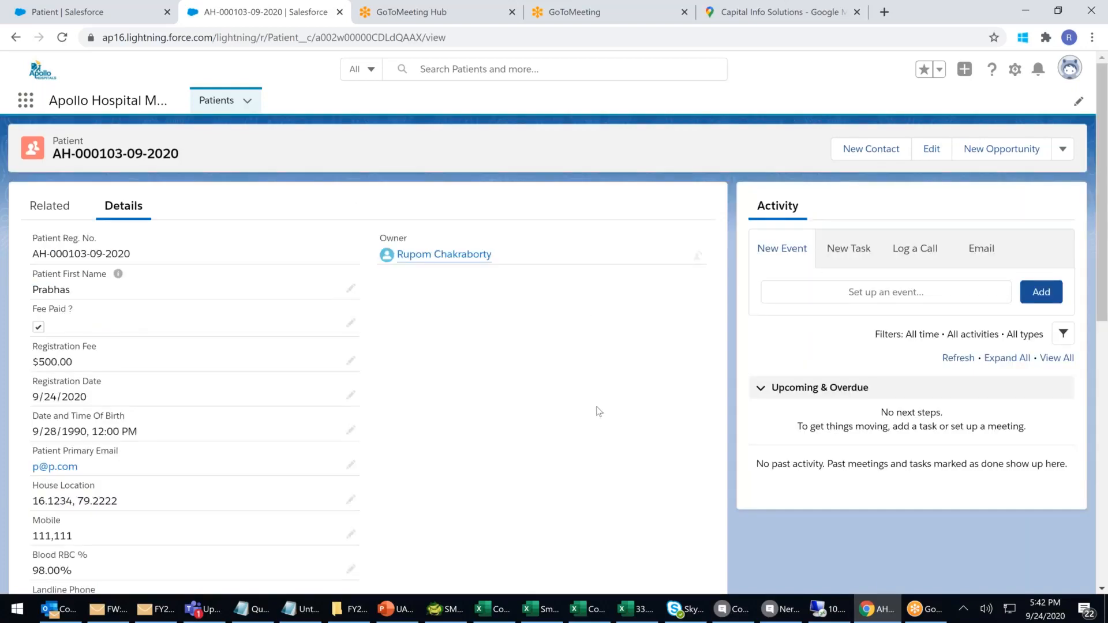
scroll(599, 411, down, 7)
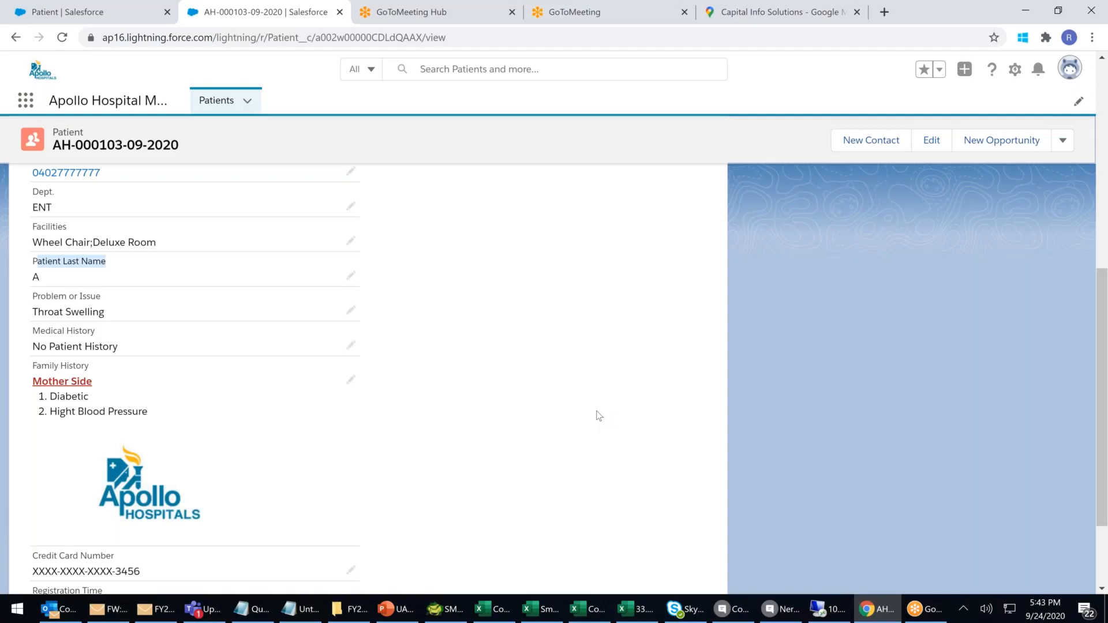
click(86, 13)
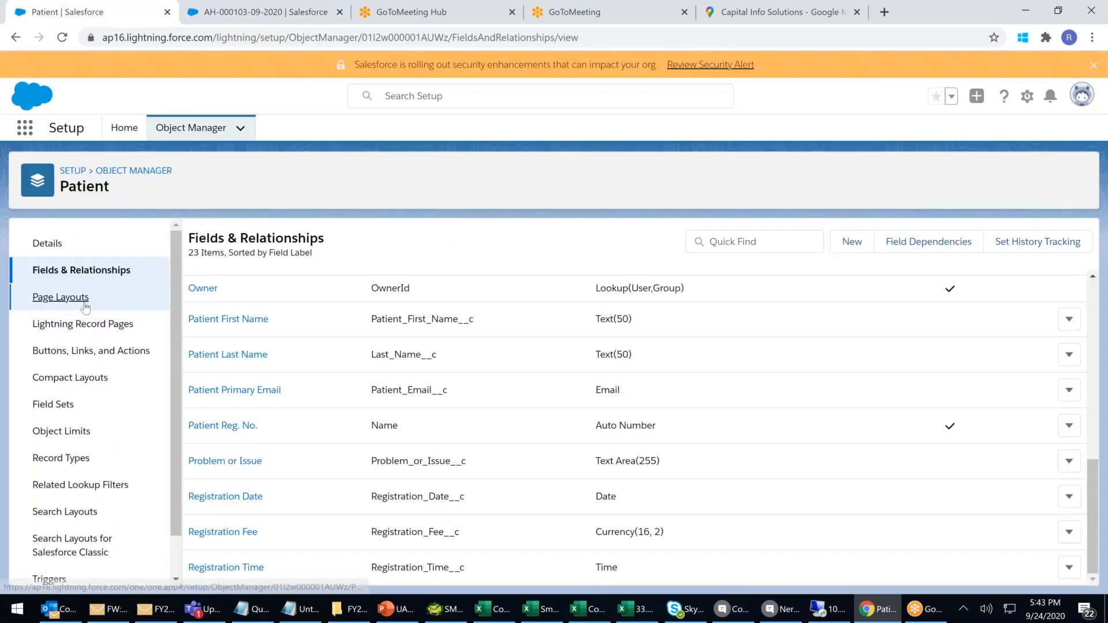
From the Patient object's Page Layouts list, which holds only Patient Layout, start a new page layout.
click(47, 297)
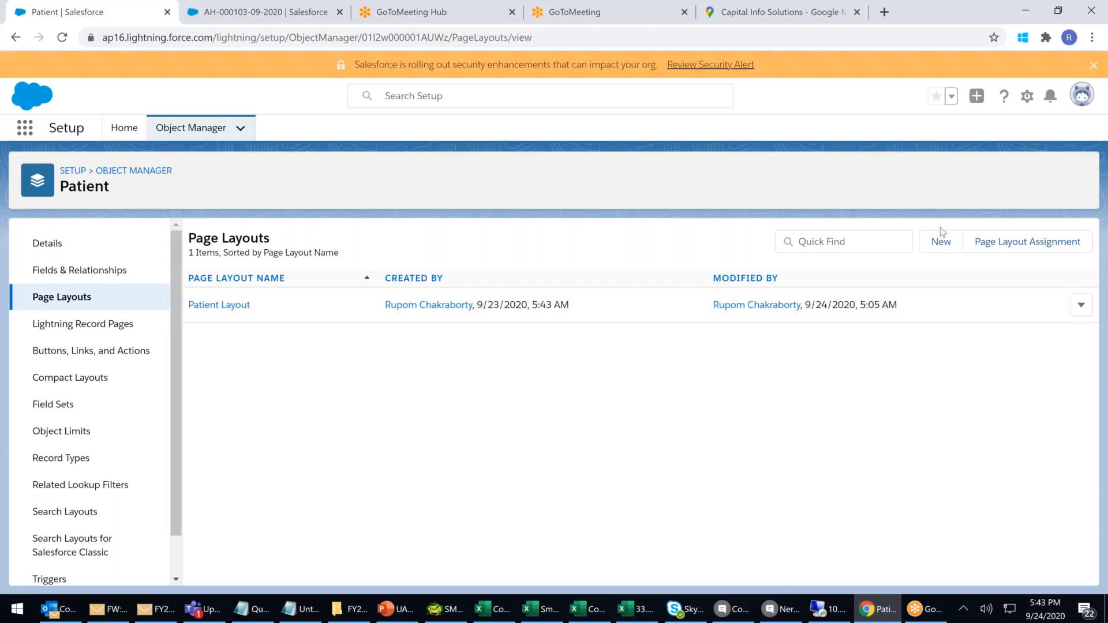
click(941, 242)
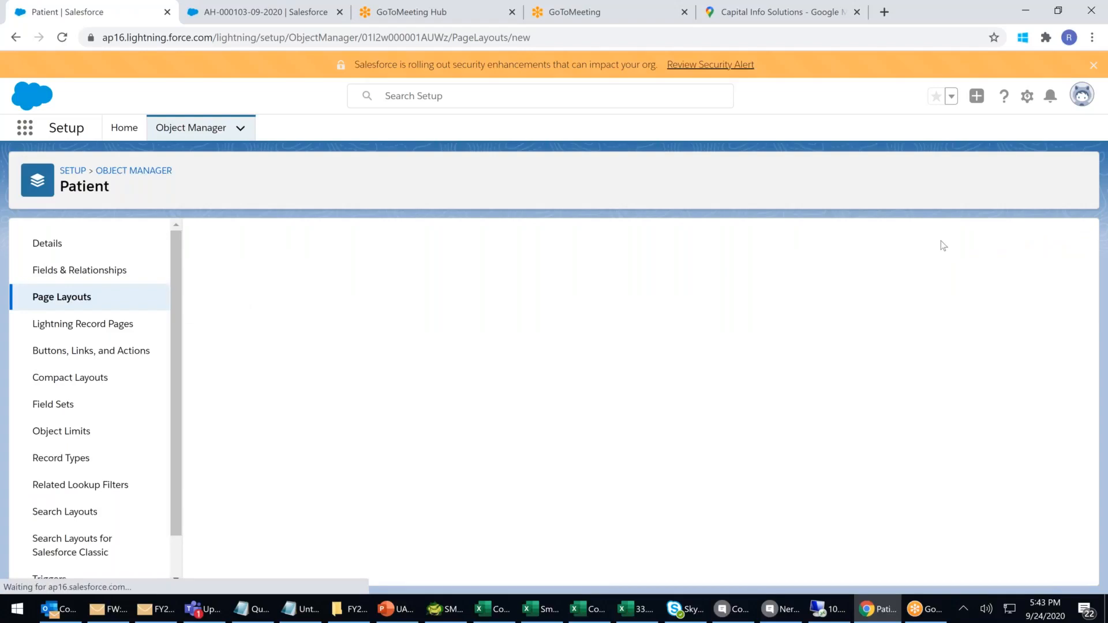
Name the layout 'Walkin Patients', keep Existing Page Layout at --None--, and save it.
click(394, 333)
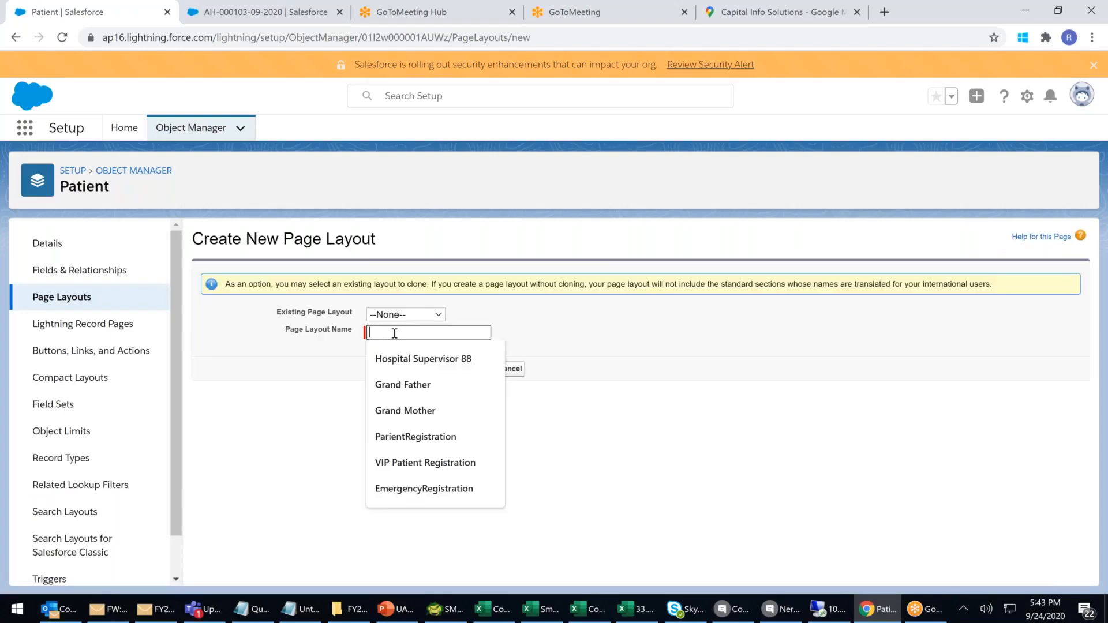
text(Walki)
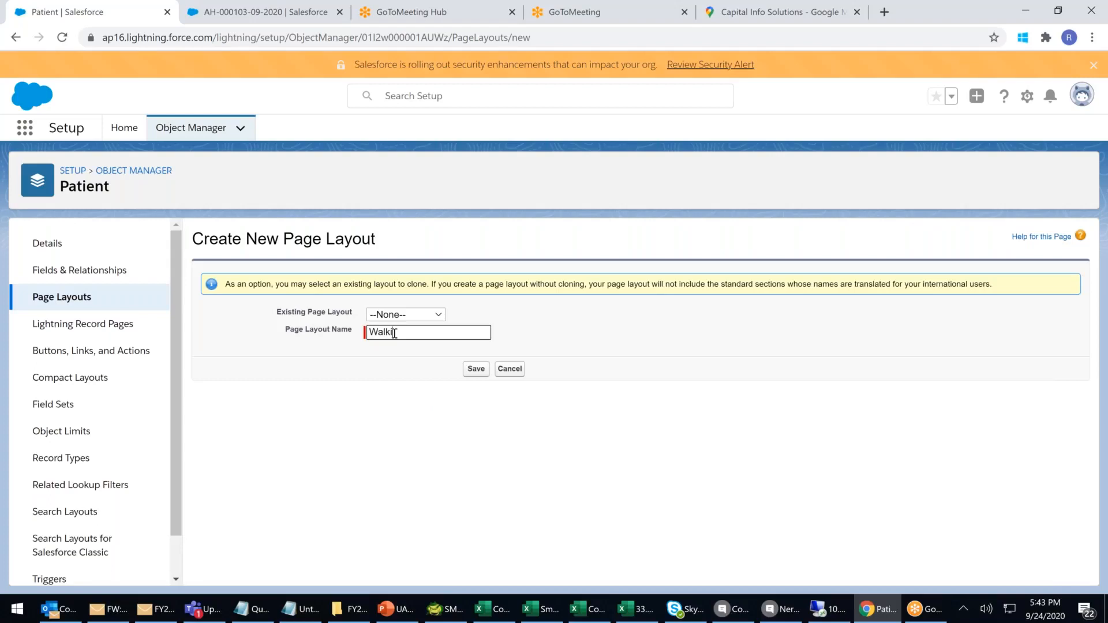
text(n Patients)
click(510, 370)
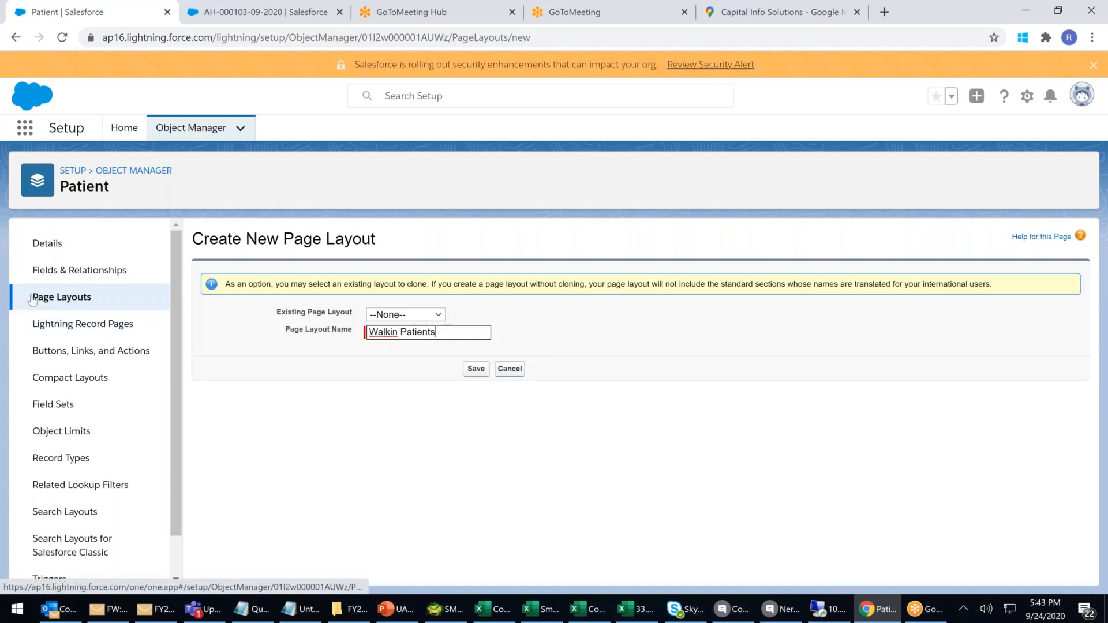
click(423, 316)
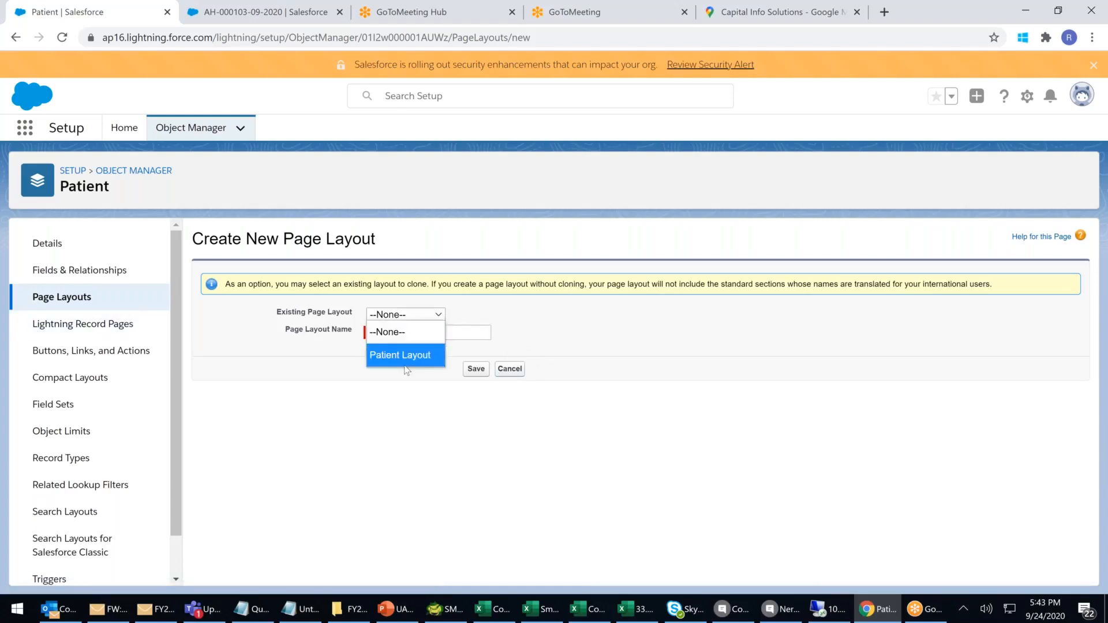
click(595, 342)
click(472, 370)
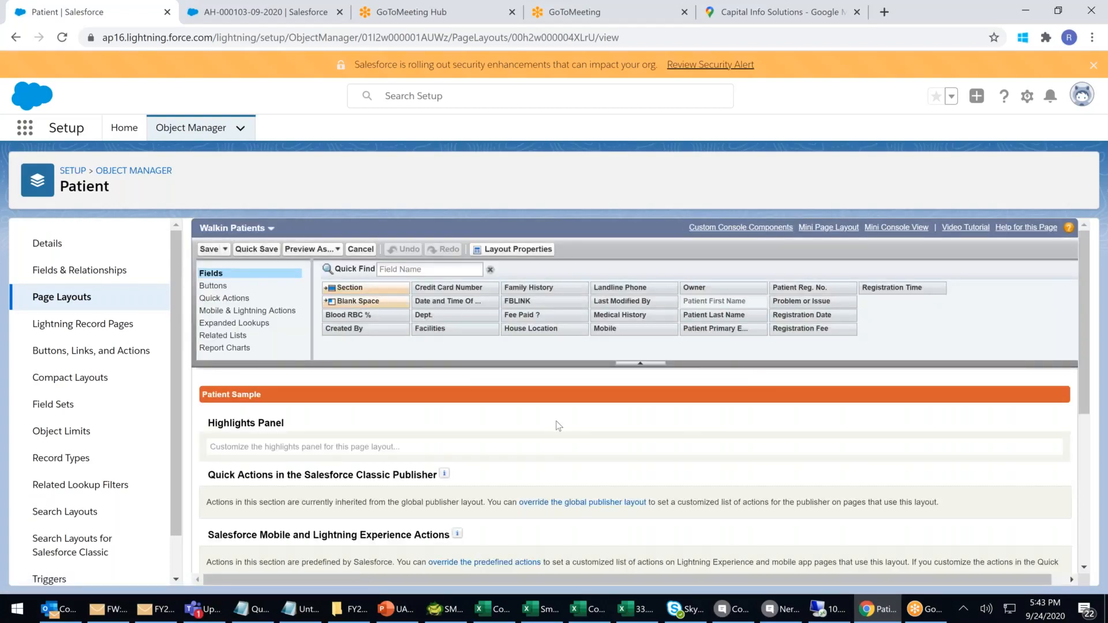
Add a new section named 'General Patient Information' to the Walkin Patients layout.
scroll(559, 426, down, 1)
scroll(559, 426, down, 3)
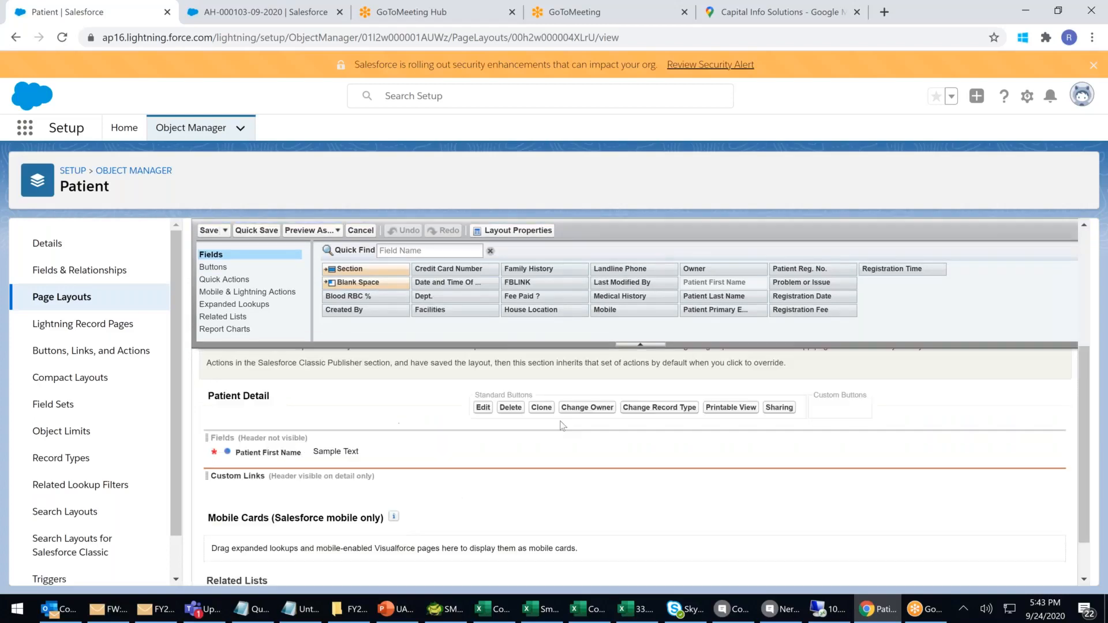
drag(390, 271, 331, 437)
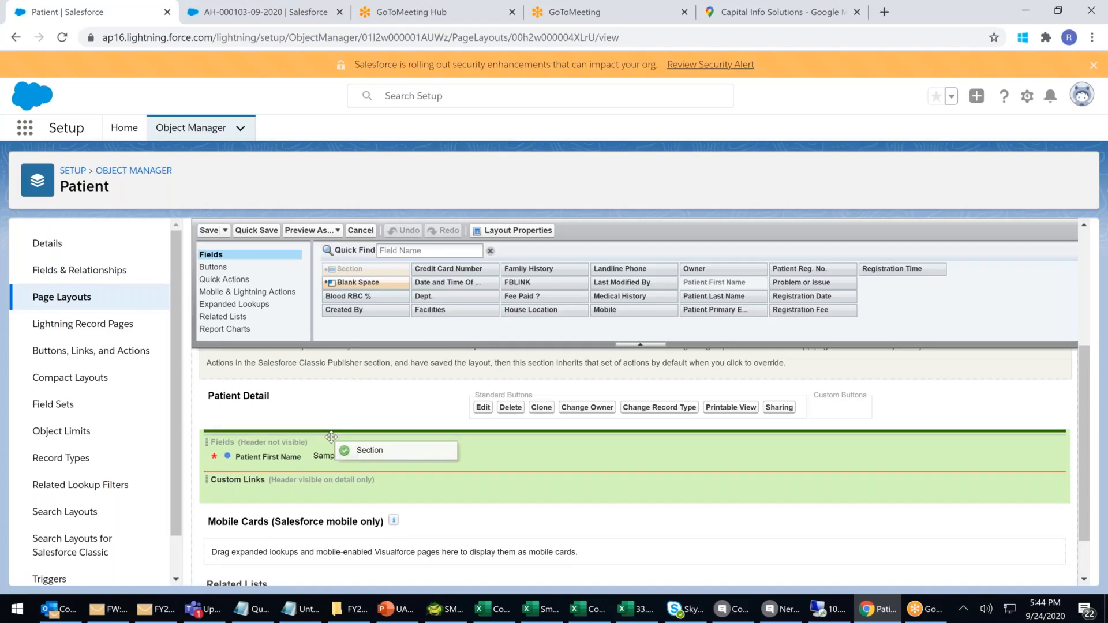
drag(331, 437, 331, 437)
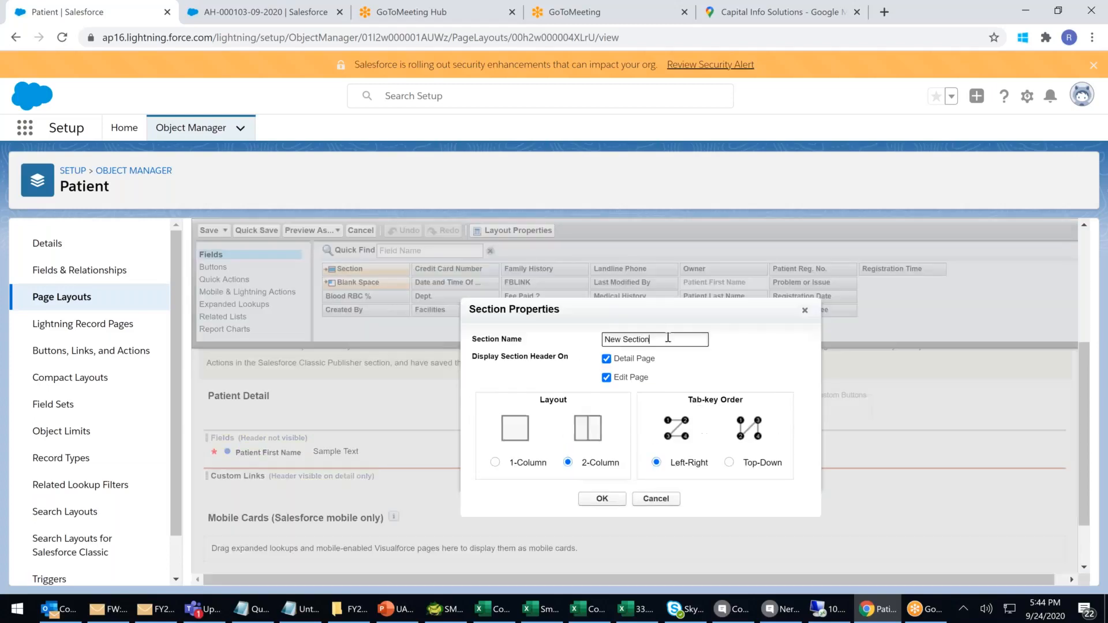
text(General Patient Informat)
click(609, 500)
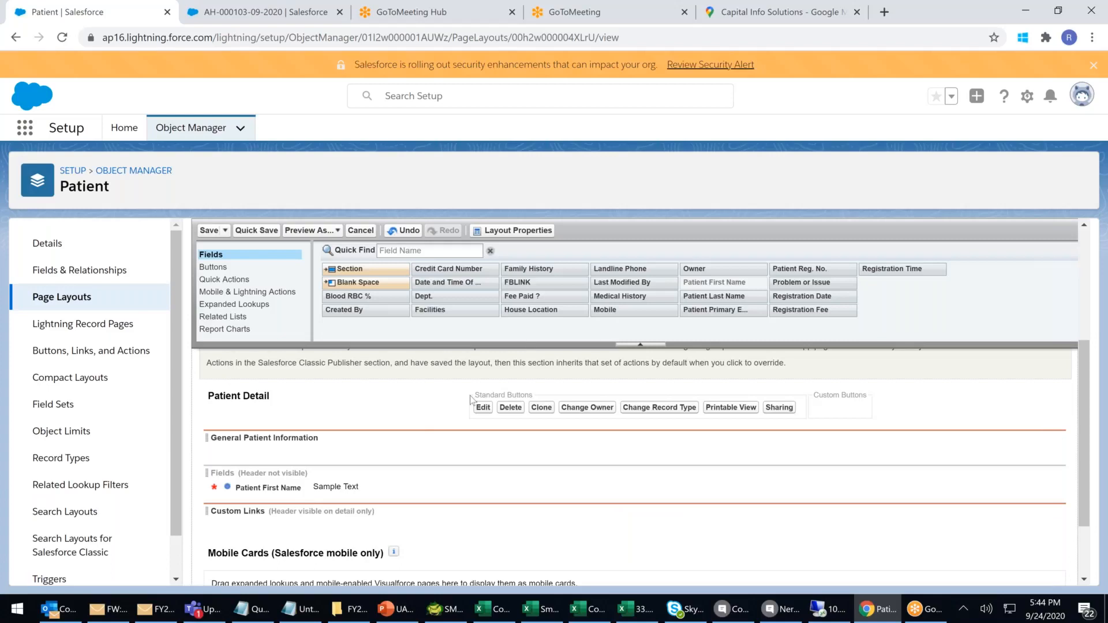
Place Patient Reg. No., Patient Last Name and Registration Date in General Patient Information.
drag(813, 269, 282, 444)
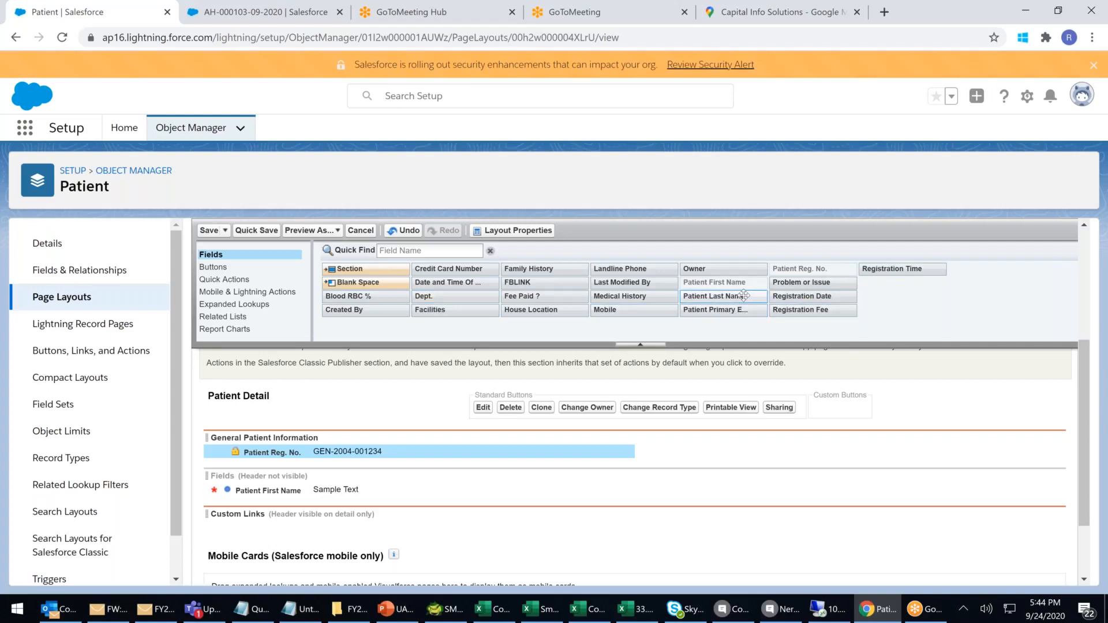
drag(744, 296, 588, 465)
drag(717, 296, 741, 472)
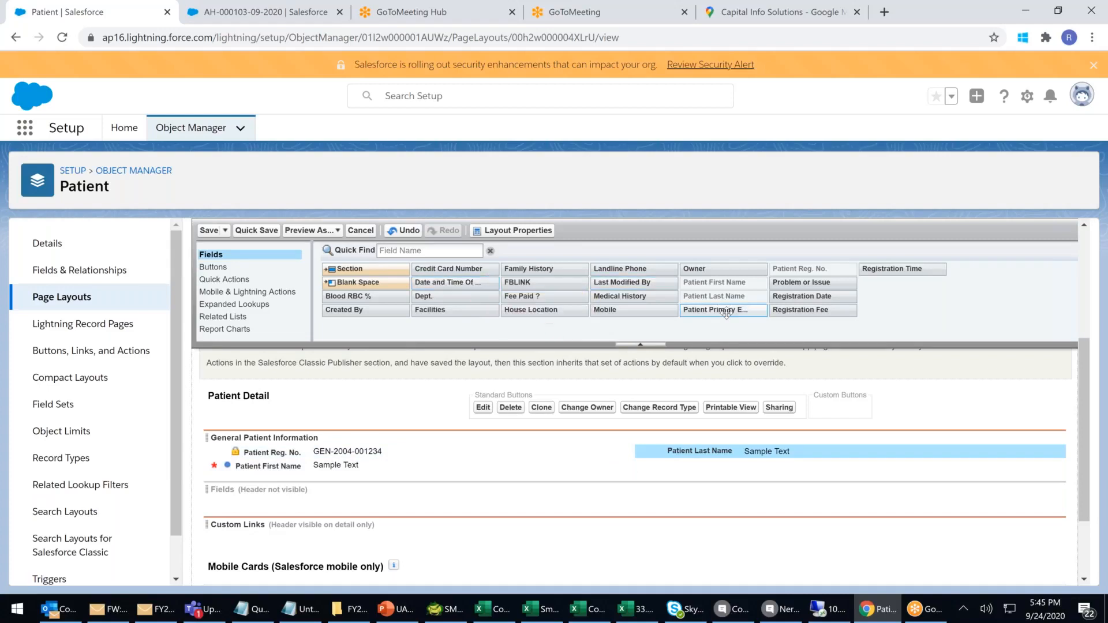
drag(803, 296, 760, 439)
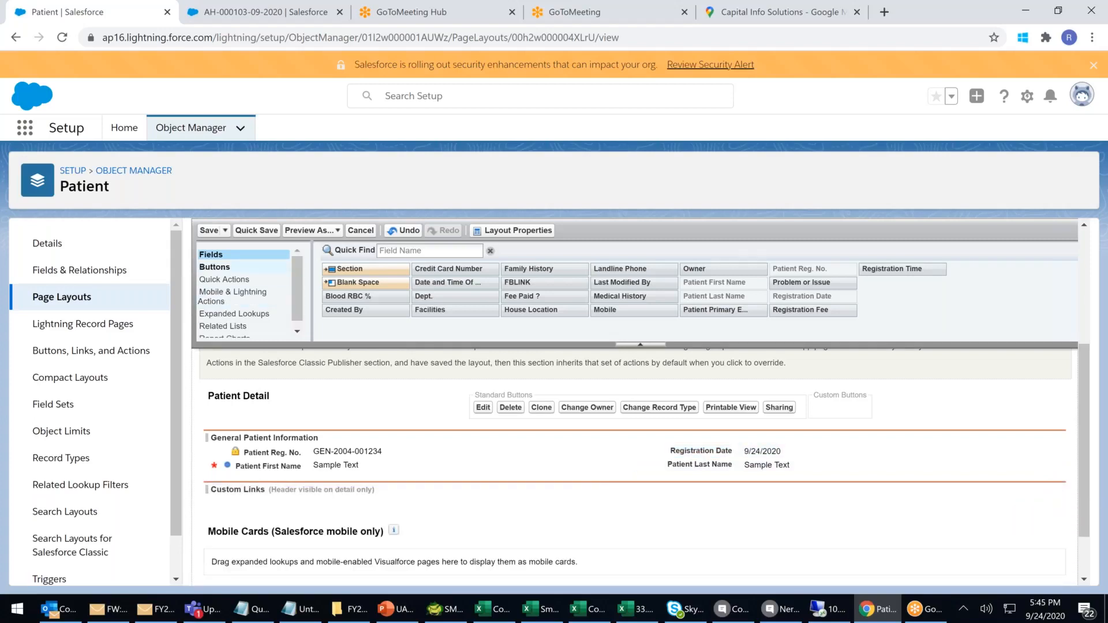
drag(343, 269, 284, 480)
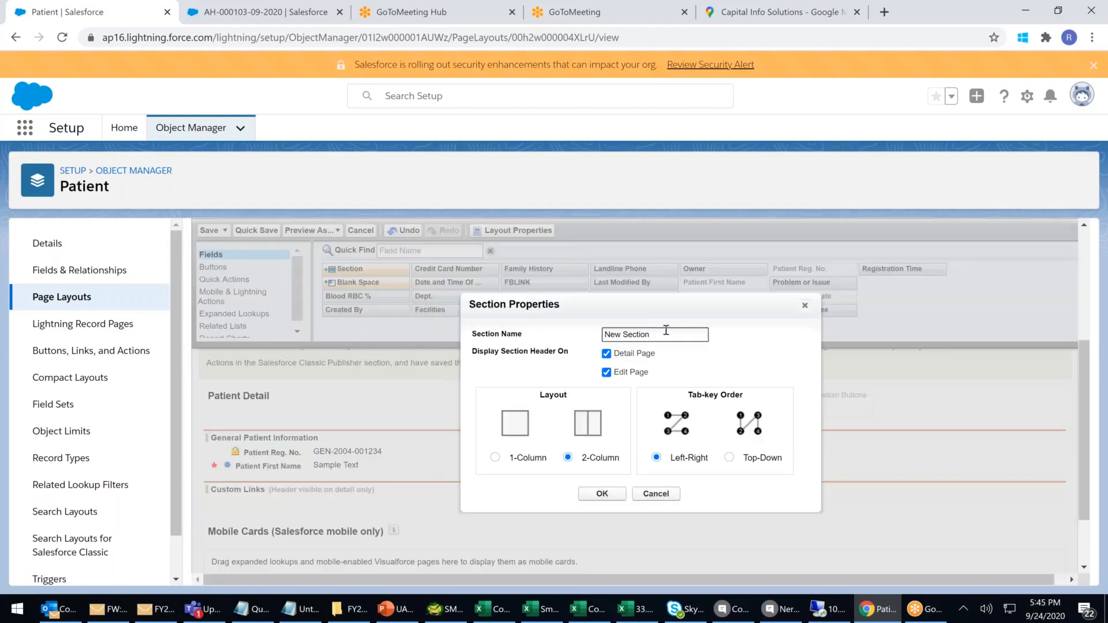
Name the section 'Patient Contact Details' and arrange Mobile, Landline Phone, Primary Email, House Location in two columns.
text(Patient Contact Details)
click(601, 494)
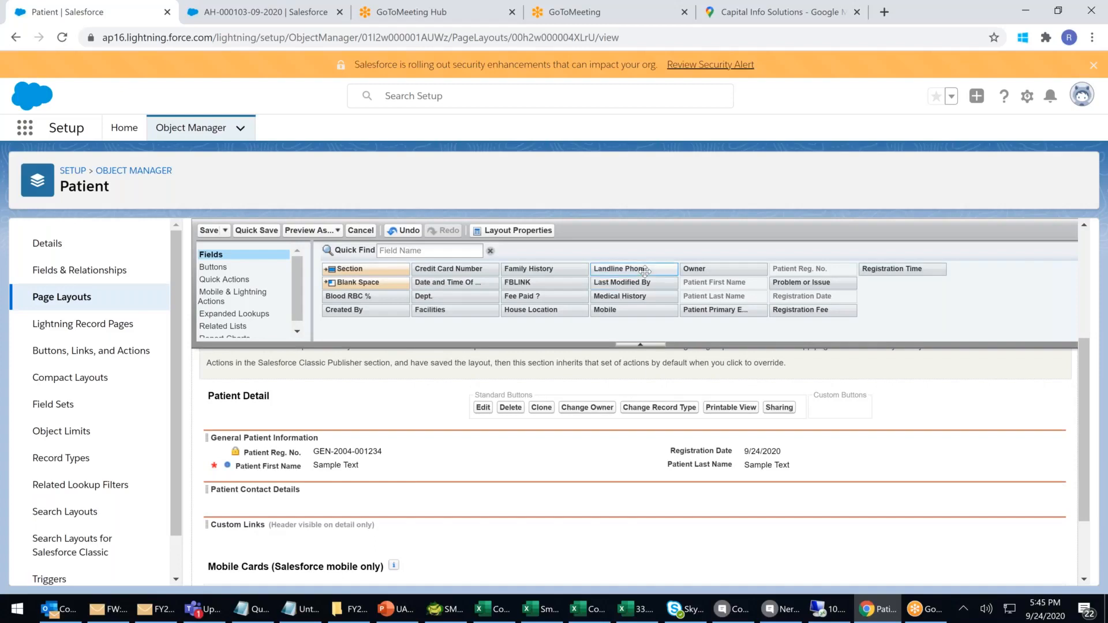
drag(645, 269, 393, 503)
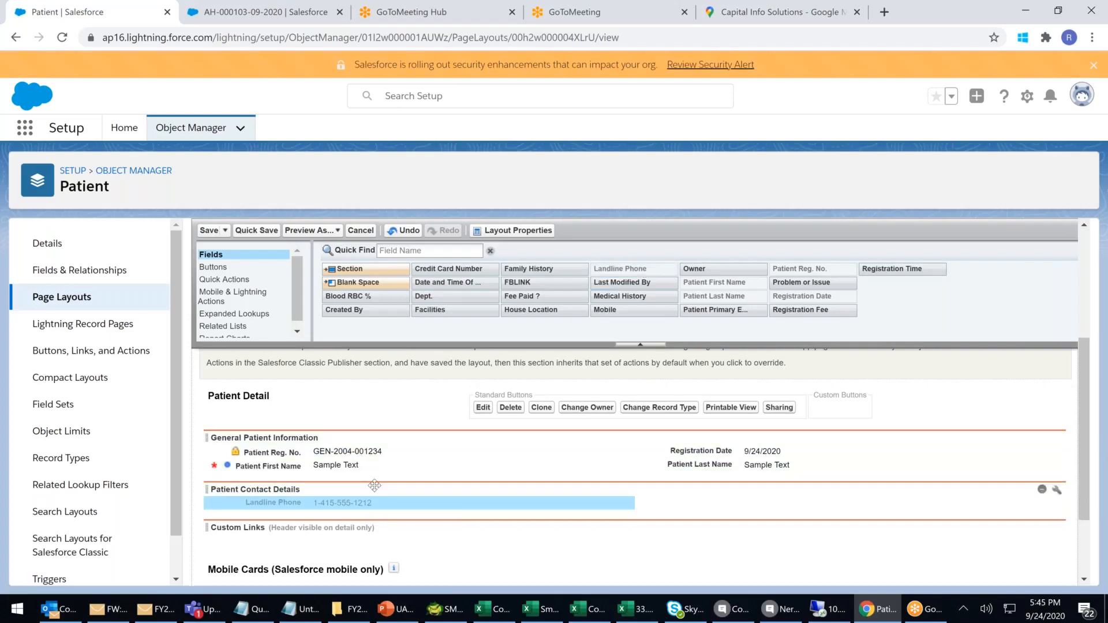
drag(608, 310, 430, 500)
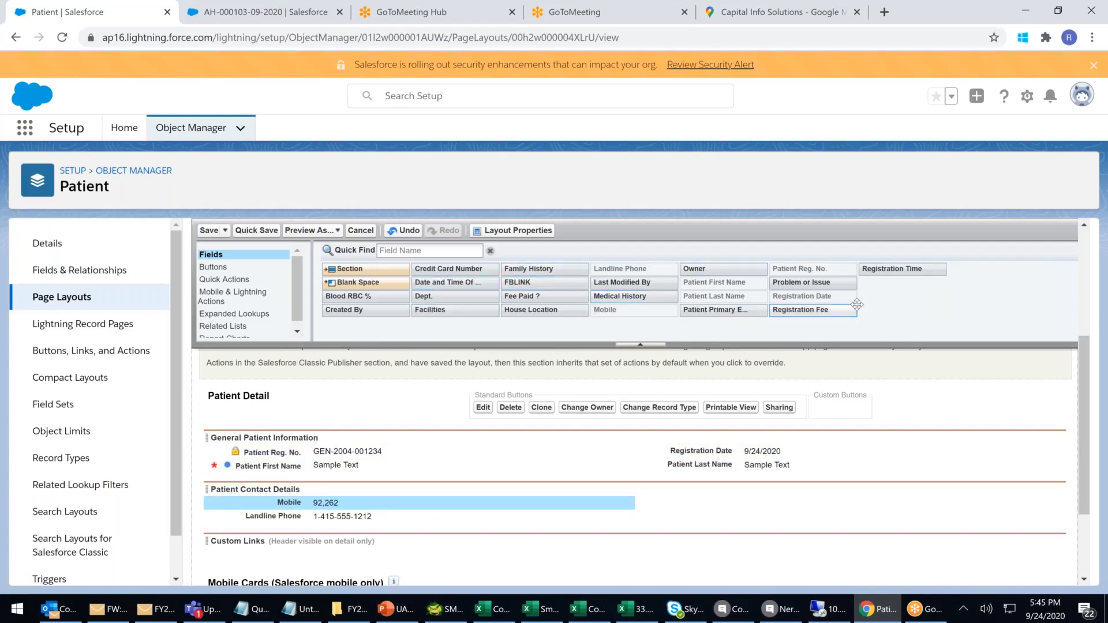
drag(711, 311, 326, 520)
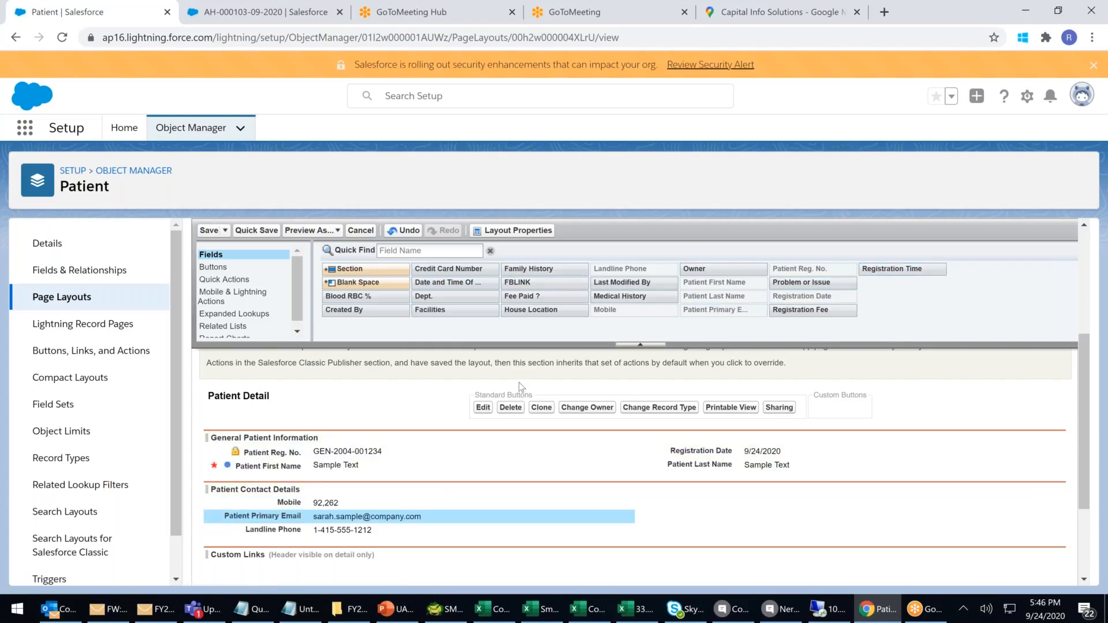
drag(530, 310, 500, 527)
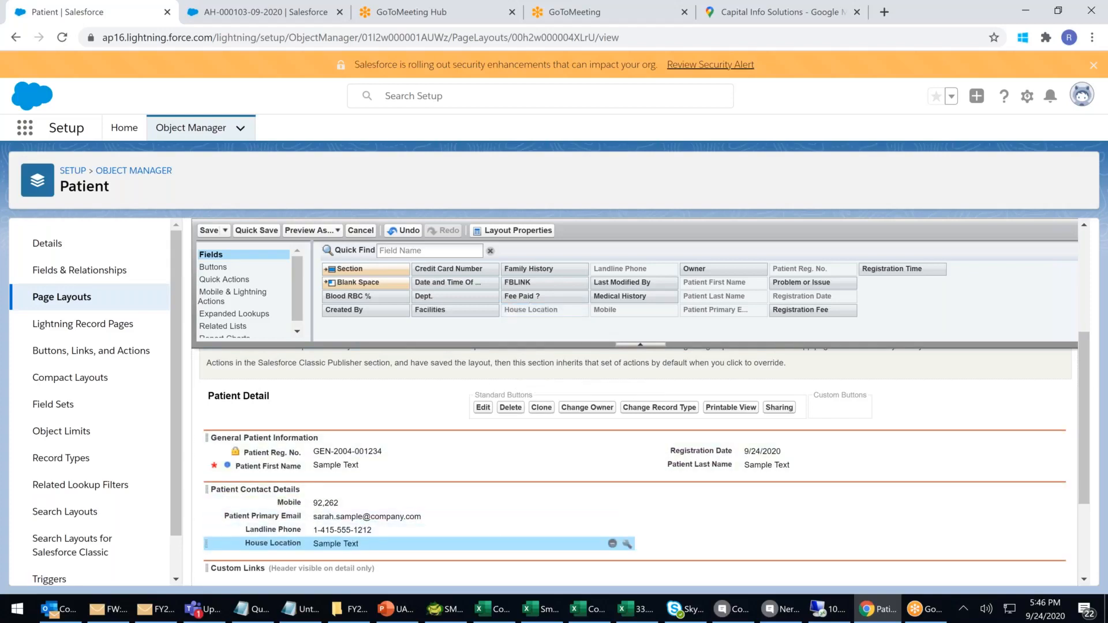
drag(319, 530, 743, 507)
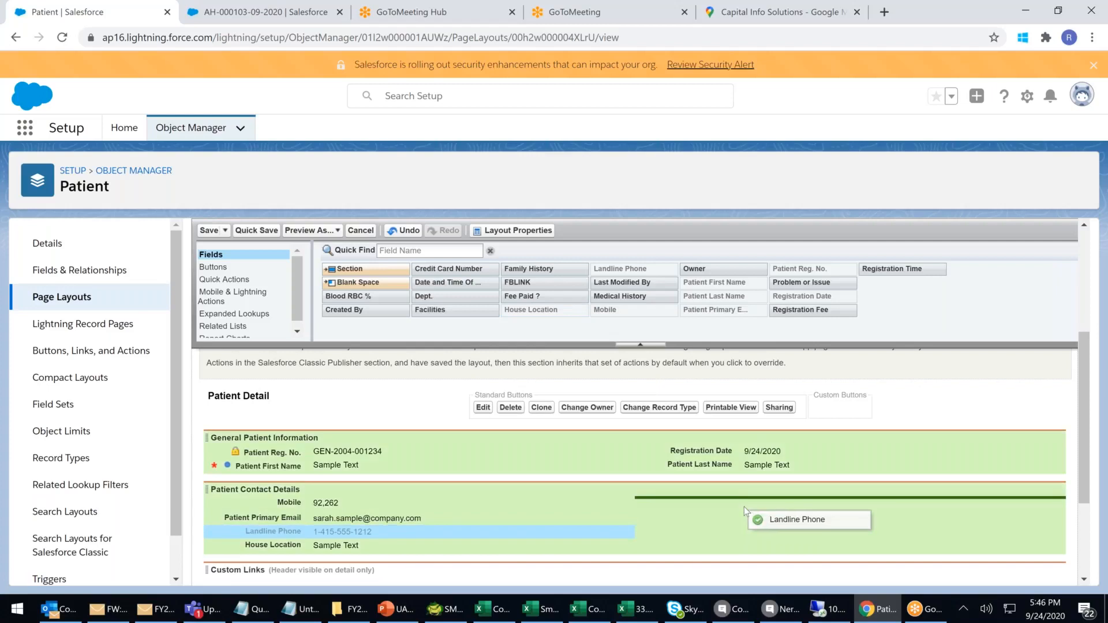
drag(310, 514, 785, 531)
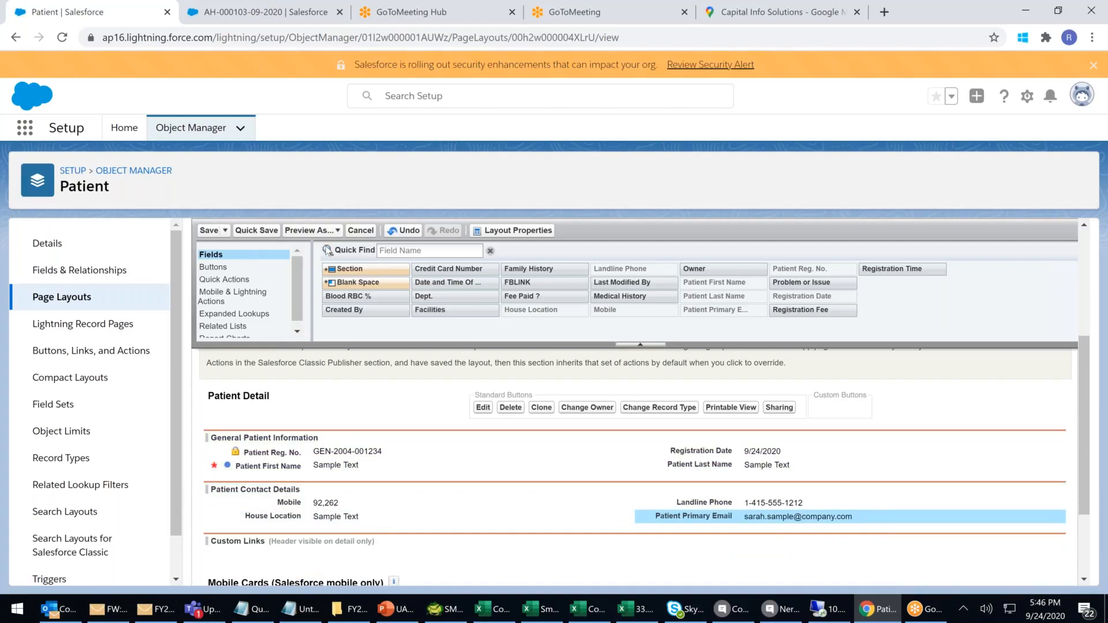
drag(377, 269, 309, 543)
Add a new section named 'Patient Payment Details' above Custom Links.
drag(348, 267, 312, 550)
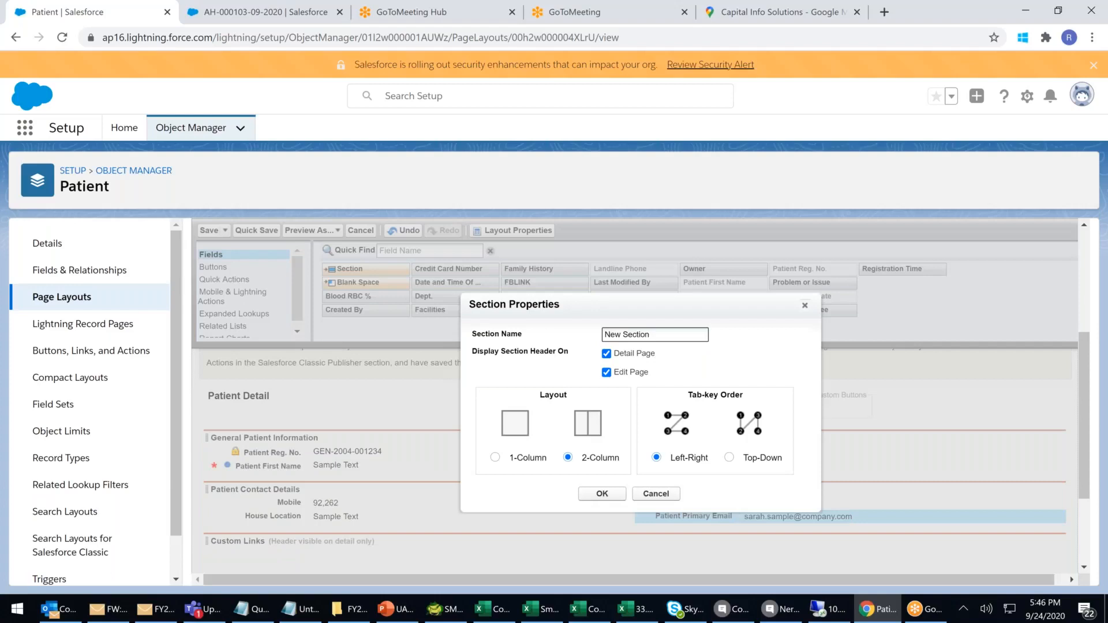
text(Patient)
text(Problem Deat)
key(BackSpace)
key(BackSpace)
key(BackSpace)
key(BackSpace)
key(BackSpace)
key(BackSpace)
key(BackSpace)
text(ayment Details)
click(602, 493)
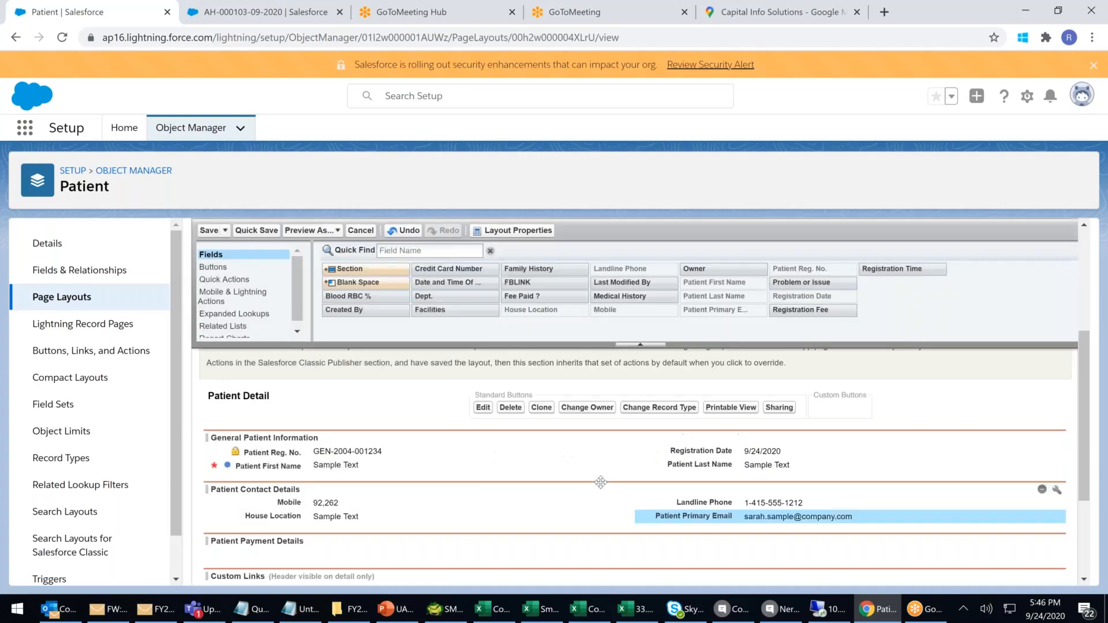
Add Fee Paid ?, Registration Fee and Credit Card Number to payment details, and FBLINK under House Location.
scroll(529, 310, down, 1)
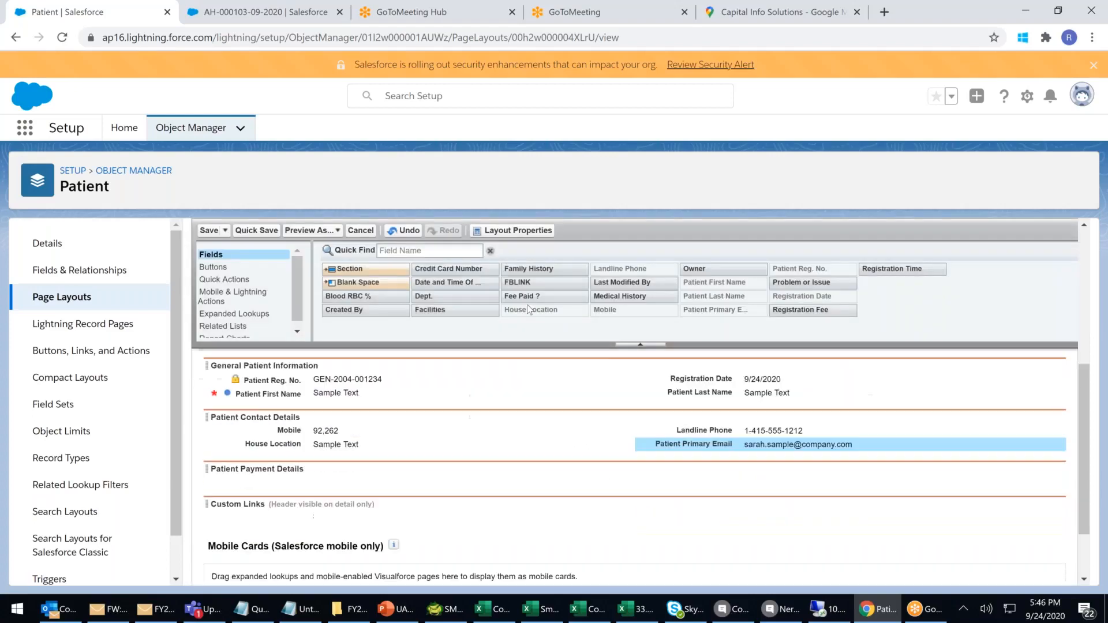
drag(530, 296, 281, 491)
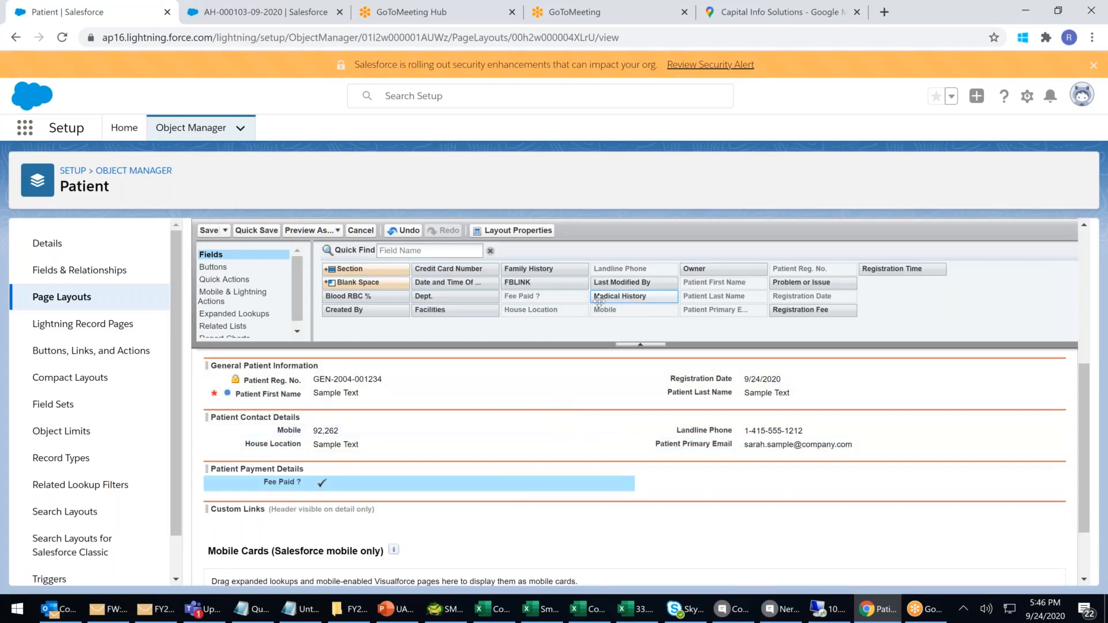
drag(814, 310, 837, 488)
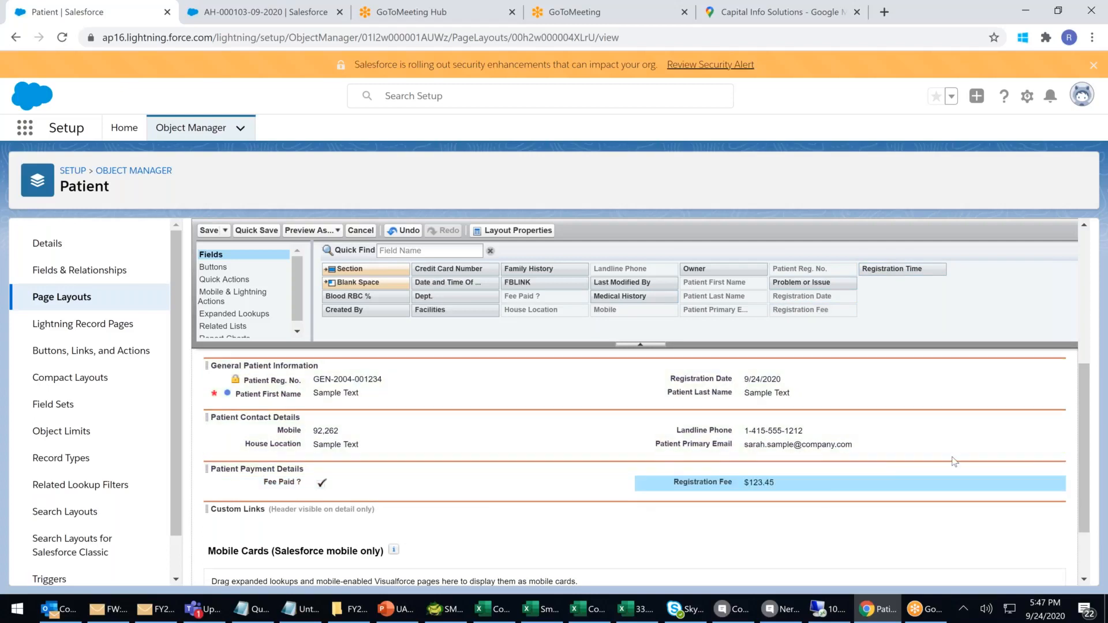
drag(456, 271, 321, 499)
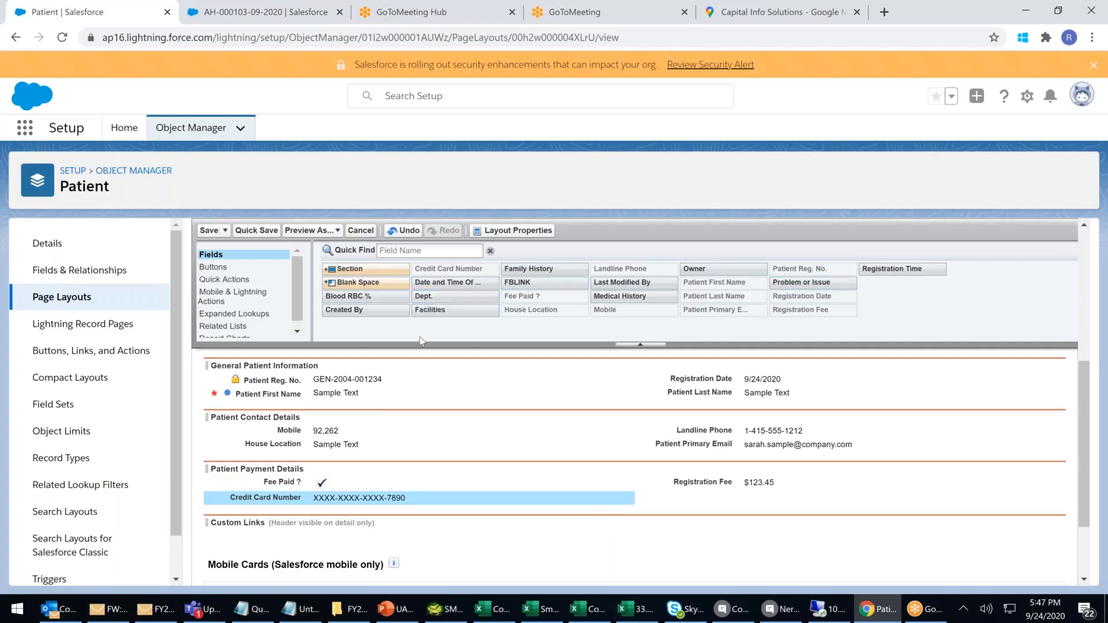
drag(518, 283, 401, 444)
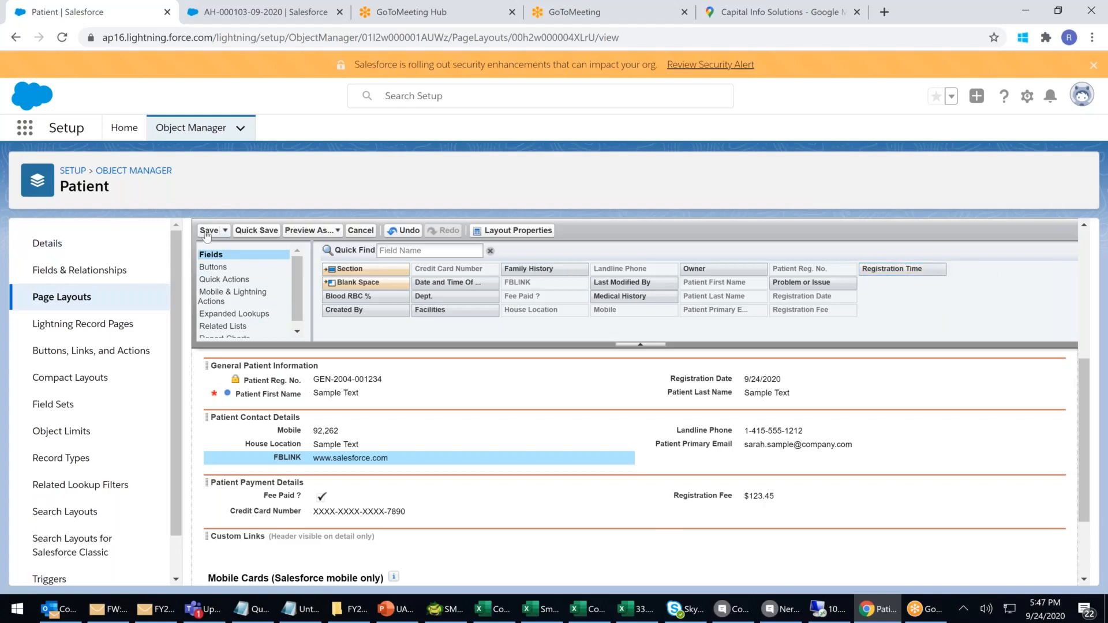
Add a new section named 'Problem' to the layout.
drag(295, 406, 266, 460)
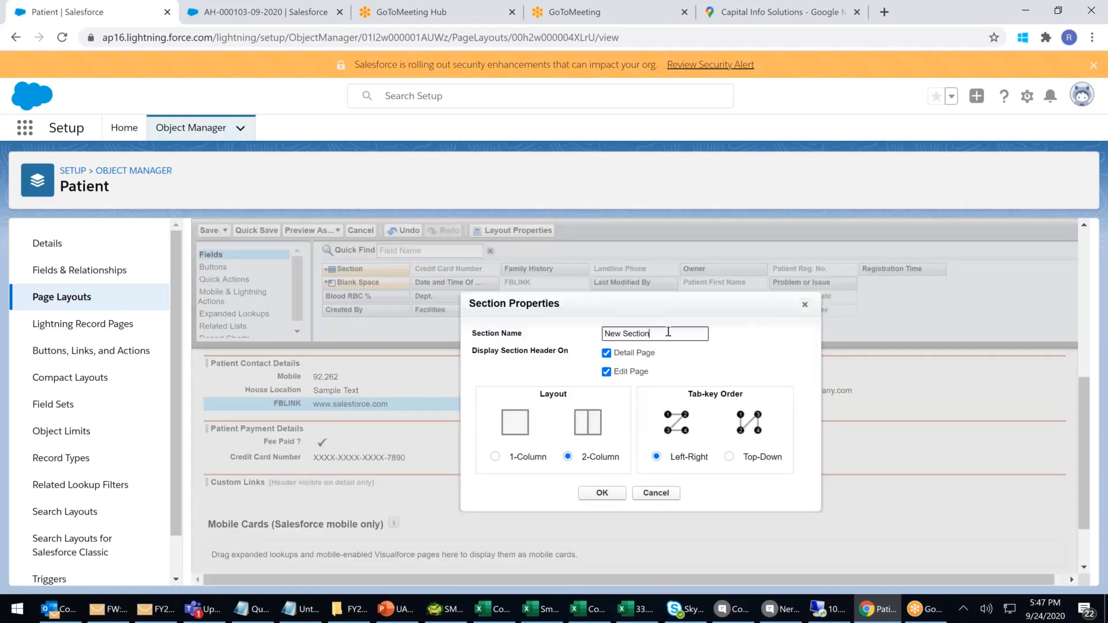
key(ctrl+a)
key(BackSpace)
text(P)
click(602, 493)
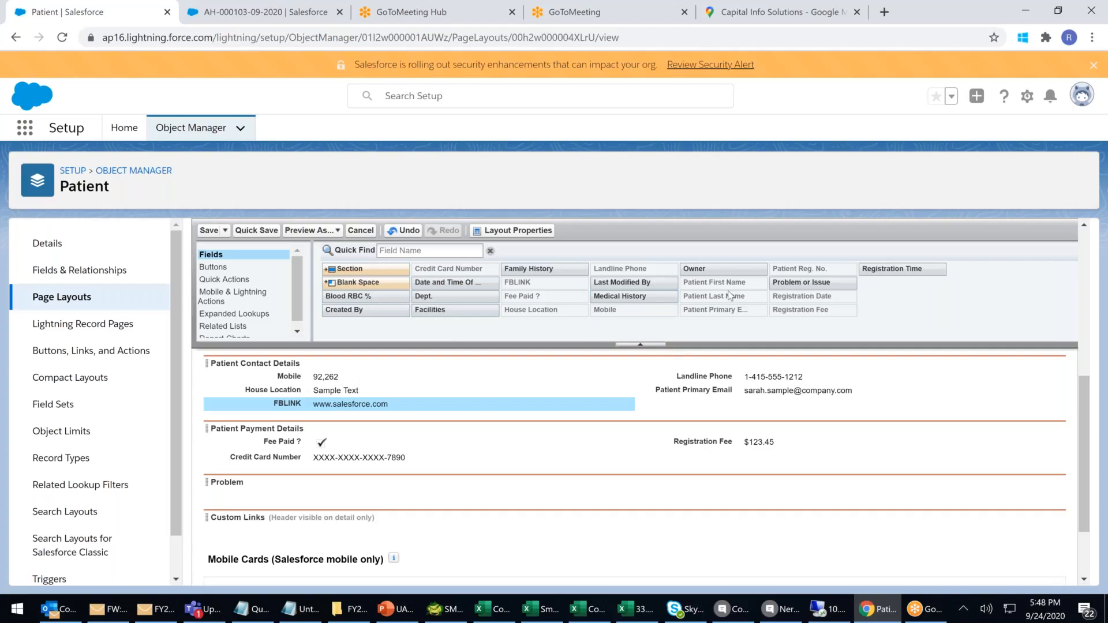
Fill the Problem section with Problem or Issue, Medical History, Dept., Facilities, Family History and Blood RBC %.
drag(801, 282, 283, 491)
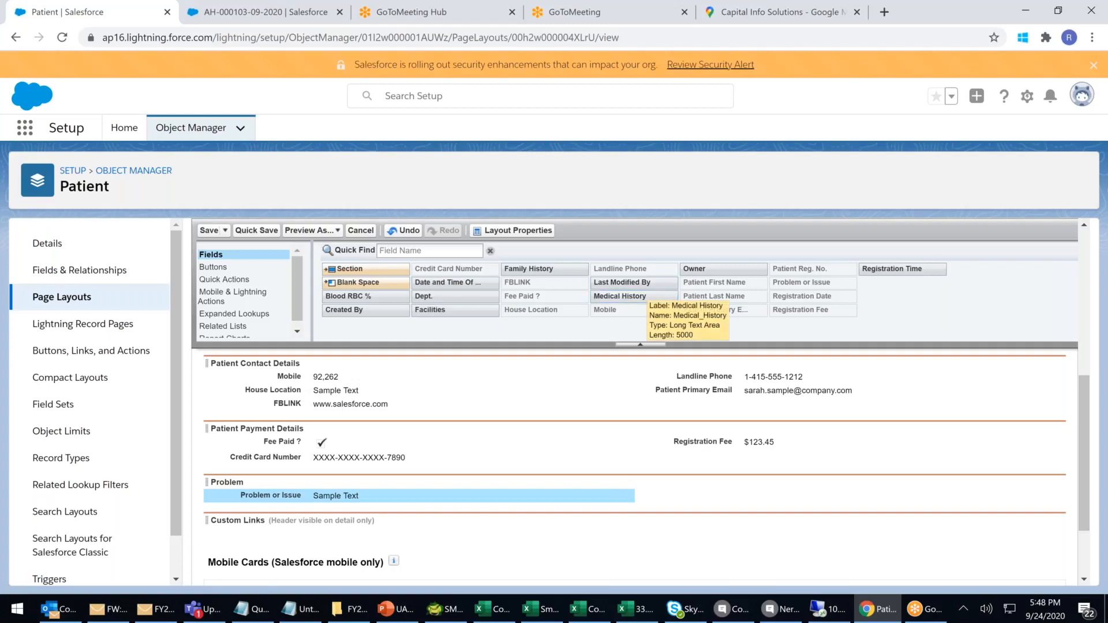
drag(596, 296, 760, 501)
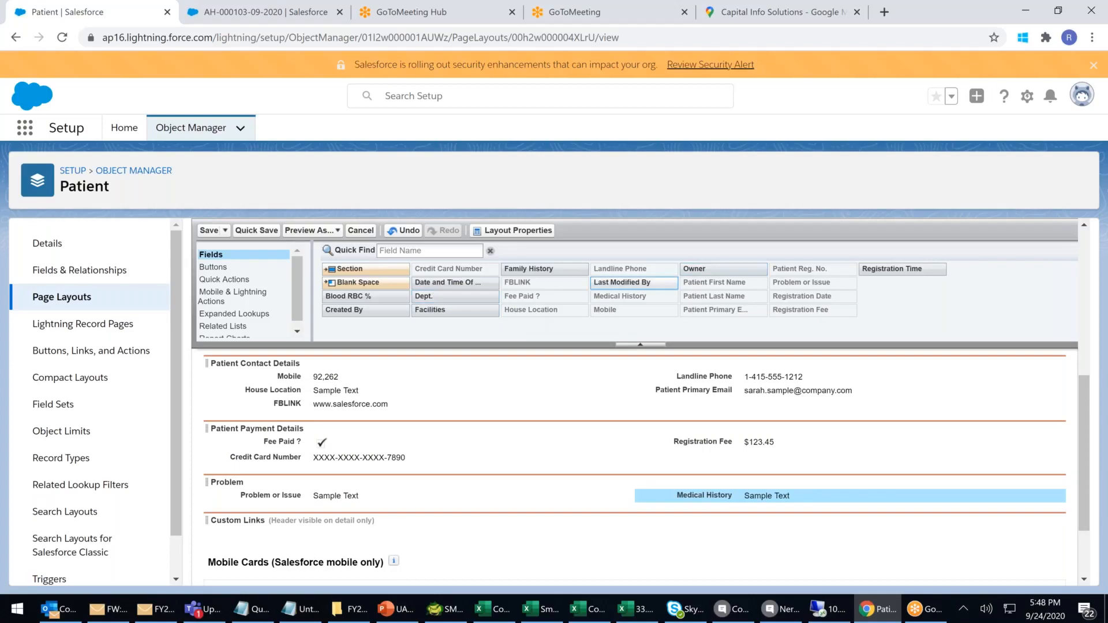
drag(430, 296, 362, 500)
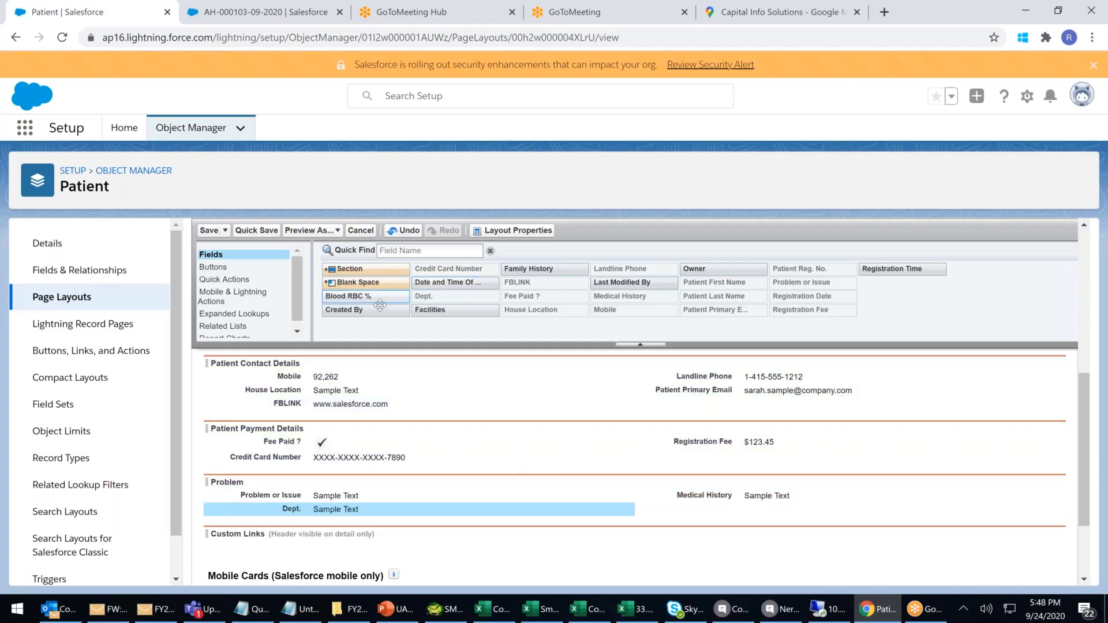
drag(433, 310, 766, 507)
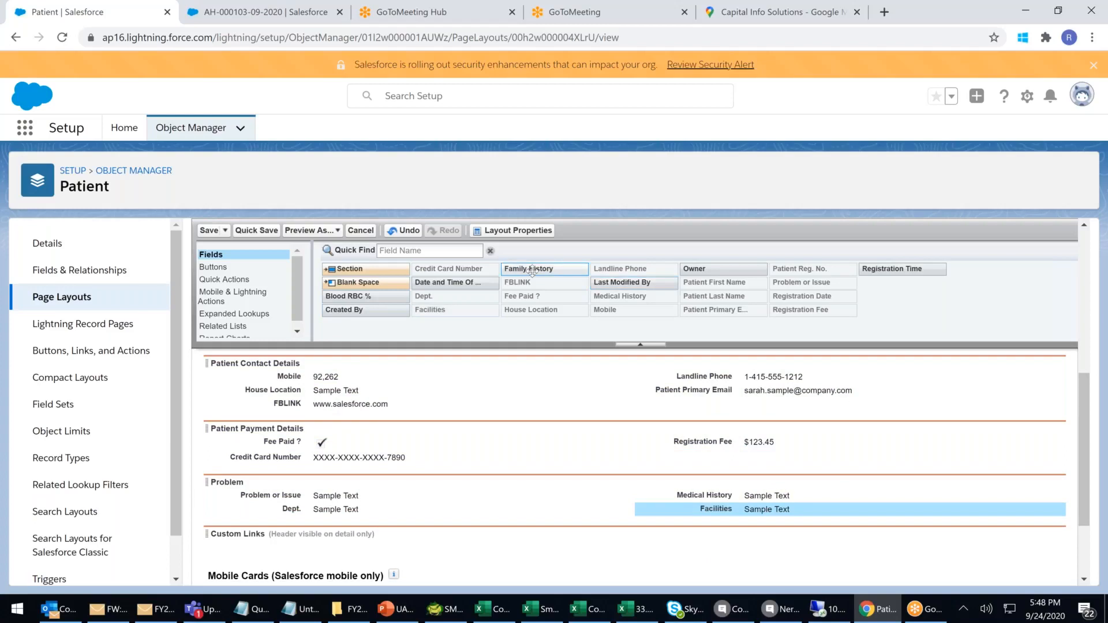
drag(533, 269, 361, 524)
drag(376, 296, 841, 538)
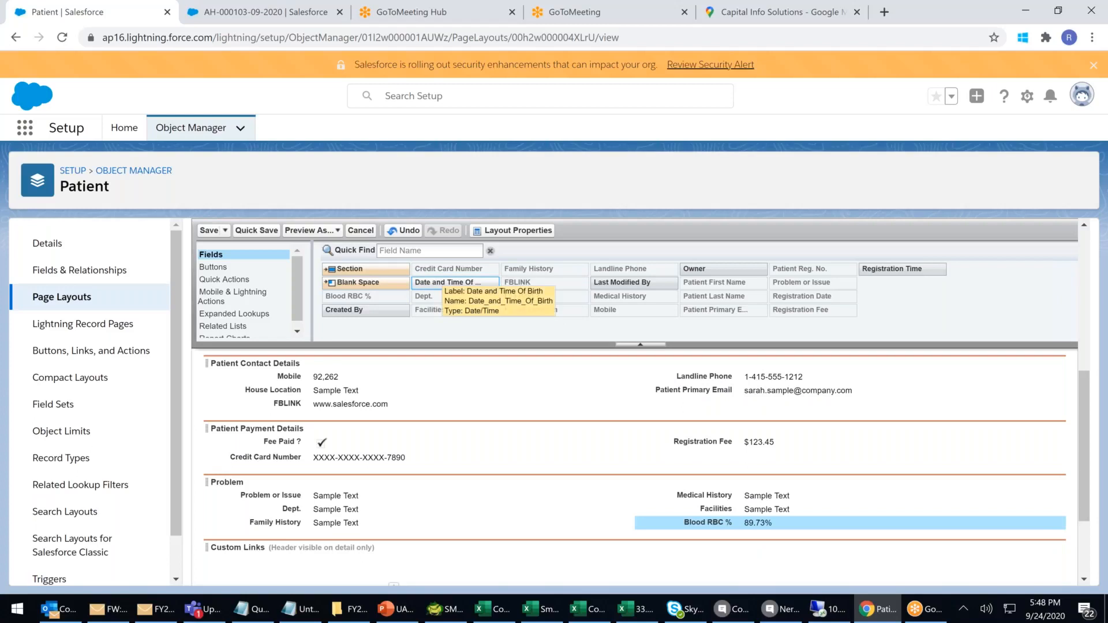
Add Date and Time Of Birth and Registration Time to General Patient Information, reordering First and Last Name.
drag(441, 282, 387, 403)
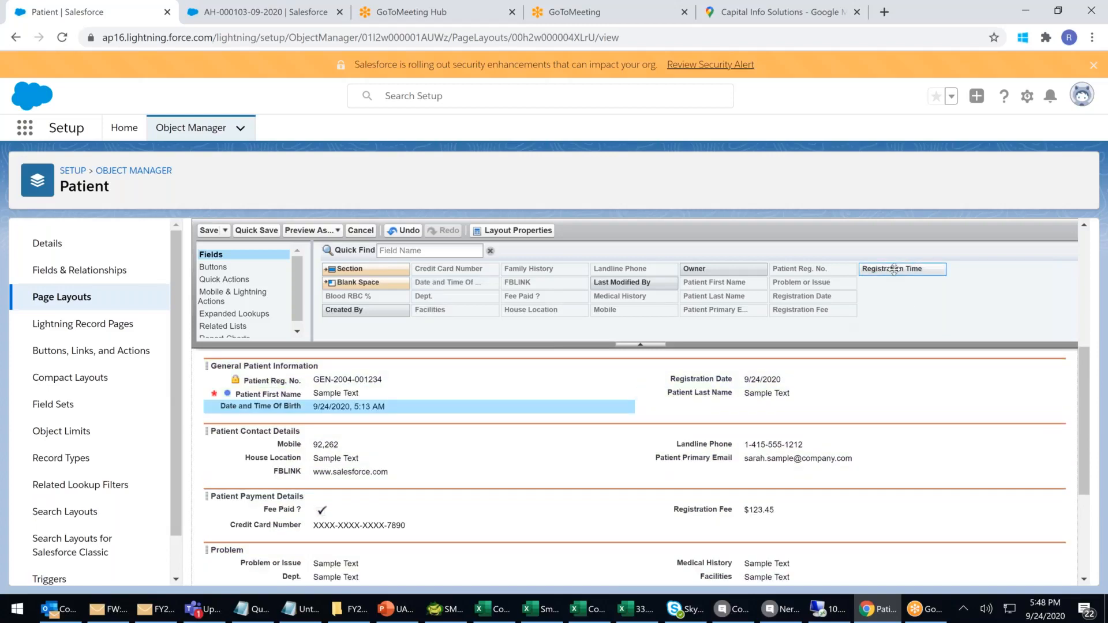
drag(887, 271, 743, 410)
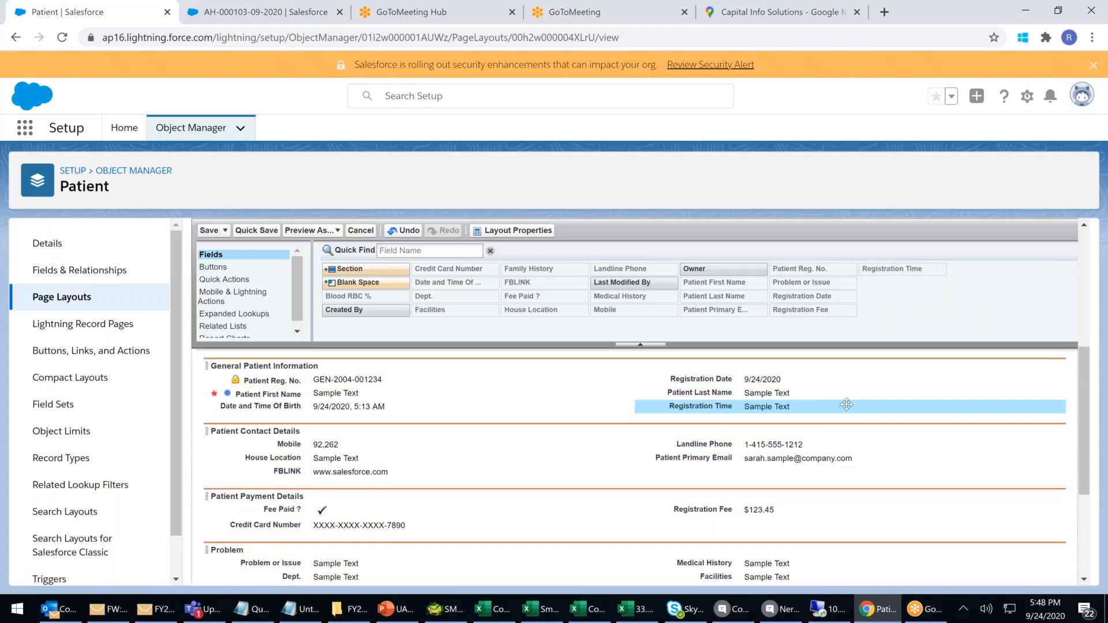
drag(296, 393, 298, 412)
drag(716, 393, 725, 425)
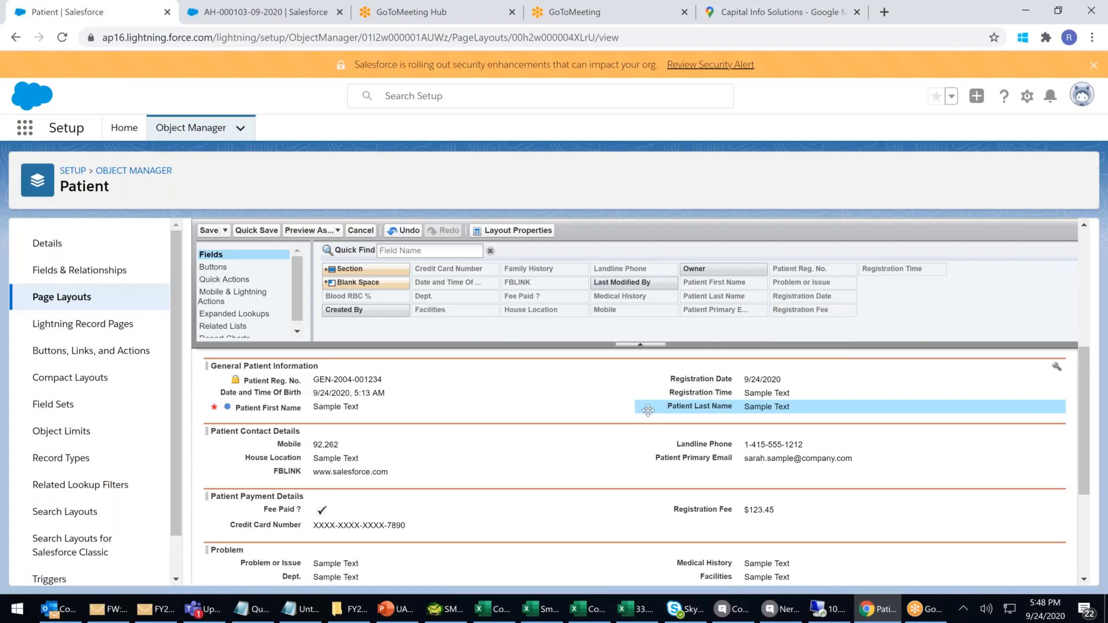
scroll(661, 410, down, 3)
scroll(661, 410, up, 6)
scroll(661, 410, up, 3)
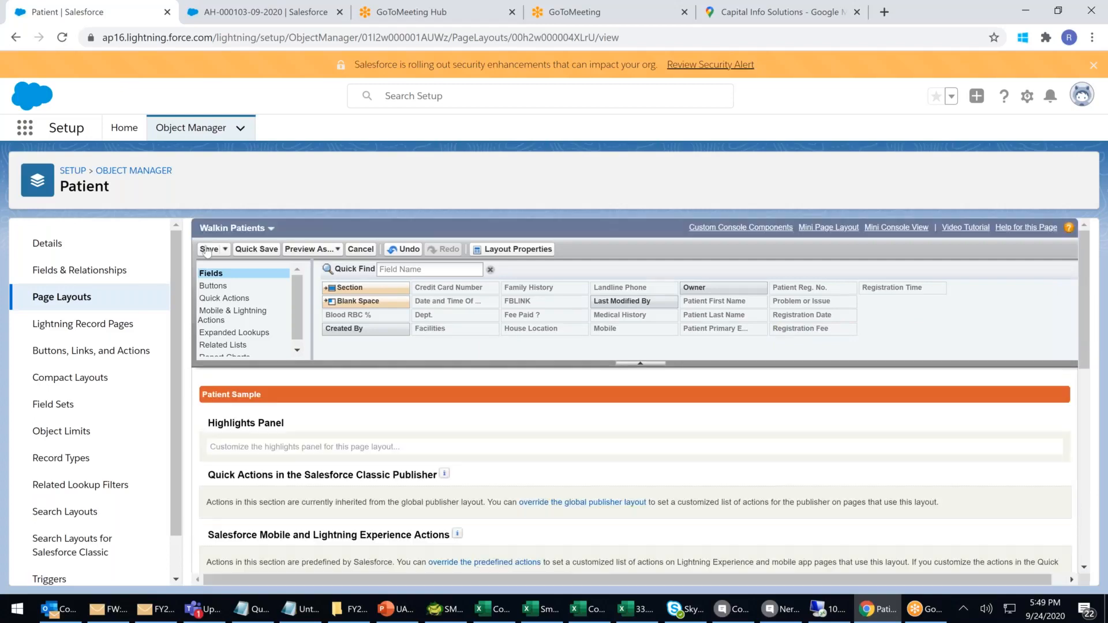
Save the Walkin Patients layout, then create an uncloned Patient page layout named 'VIP'.
click(210, 249)
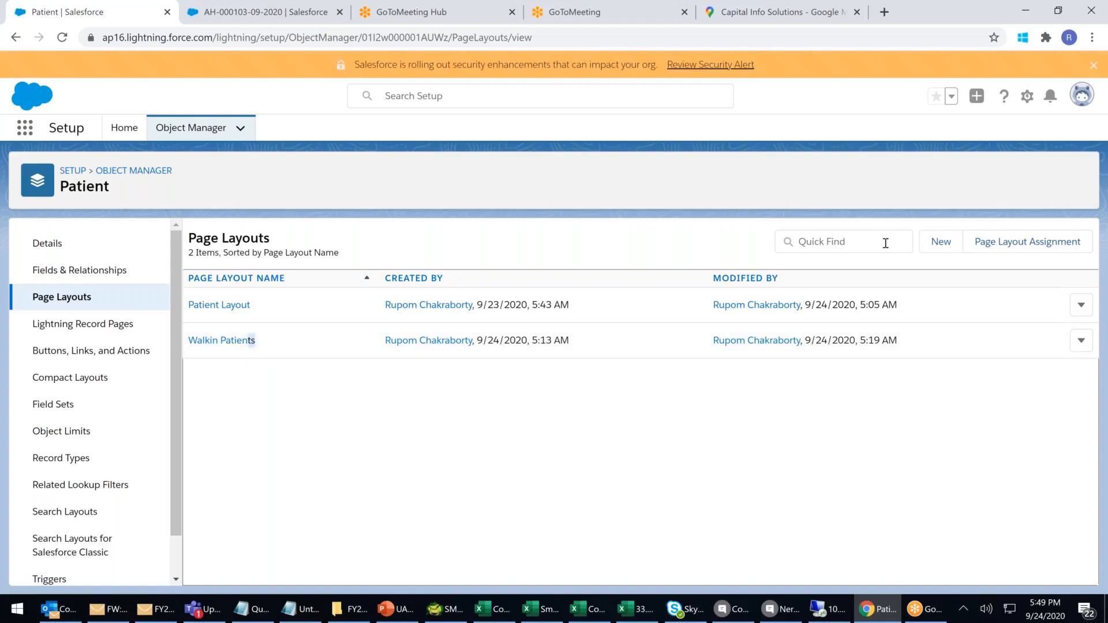
click(941, 242)
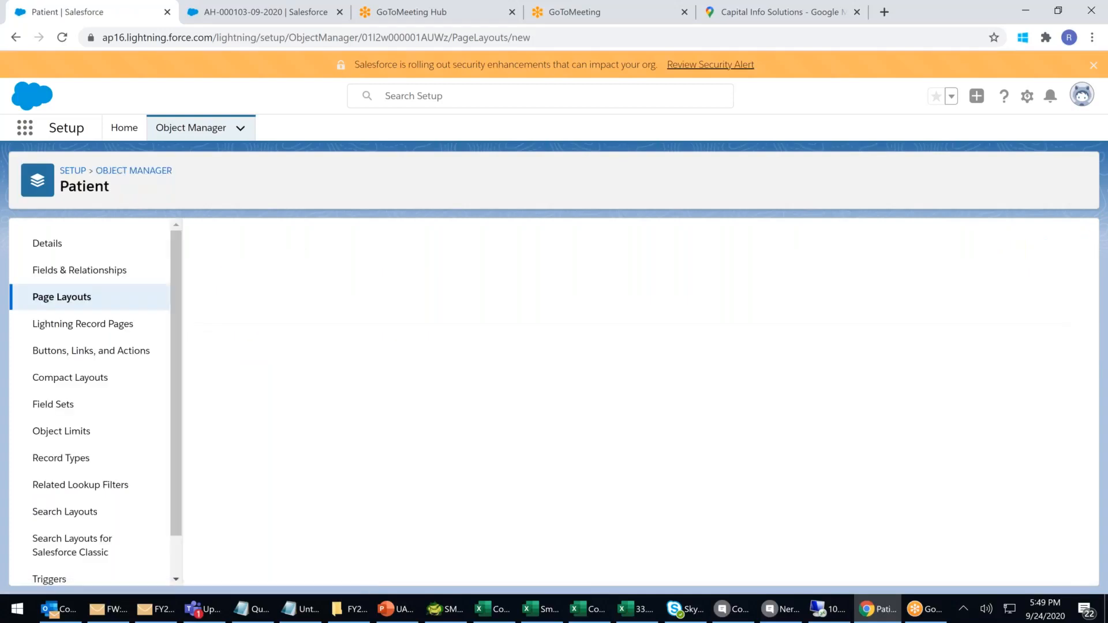
click(440, 333)
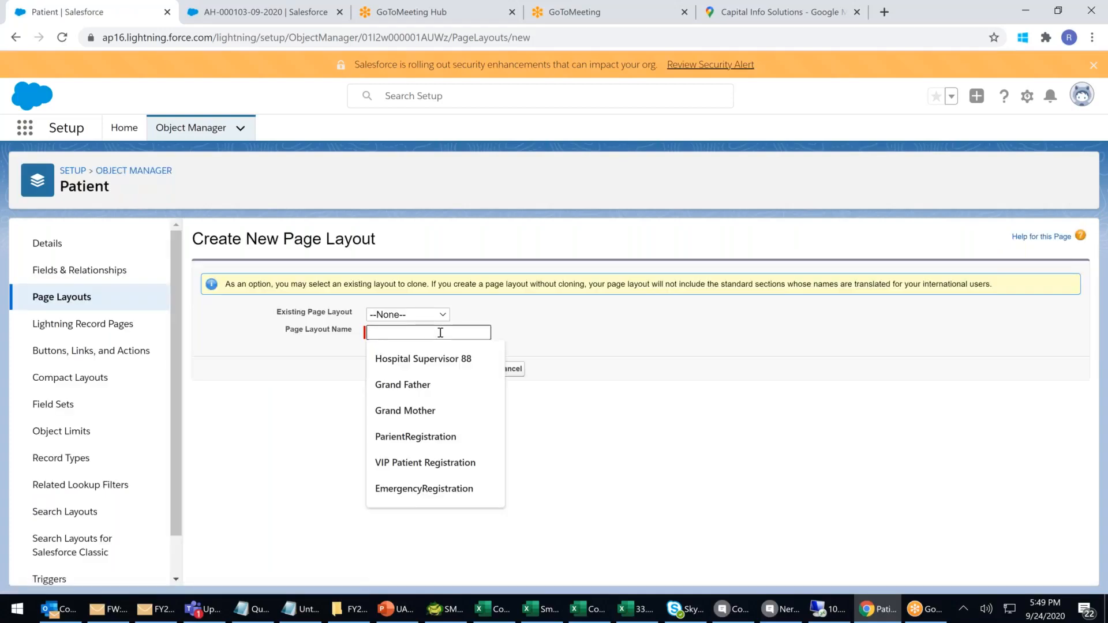
text(VIP)
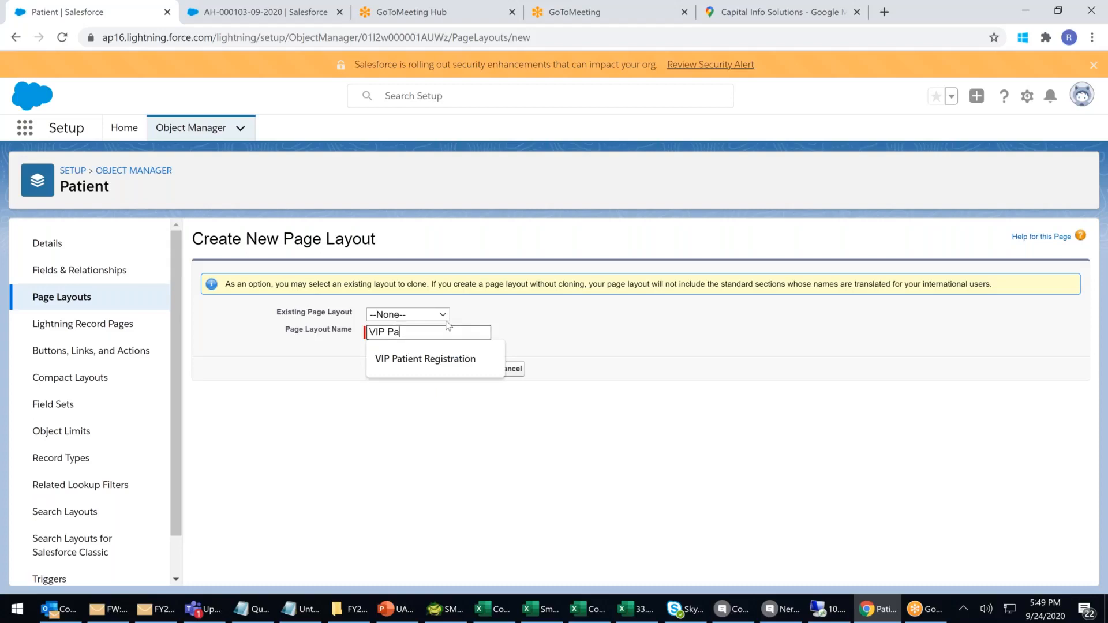
click(611, 390)
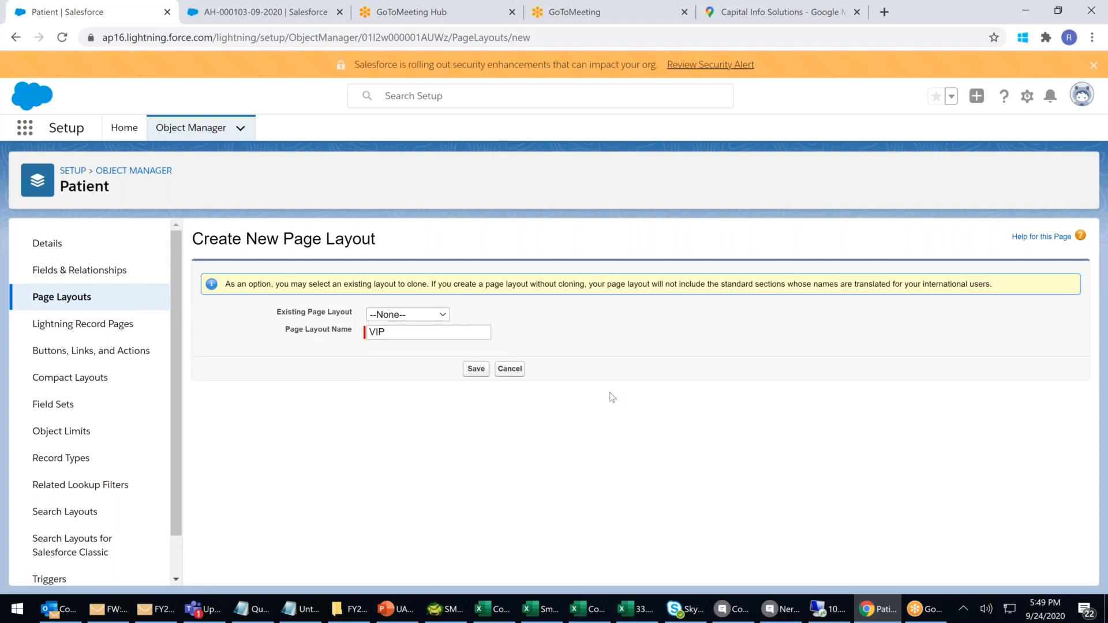
click(474, 369)
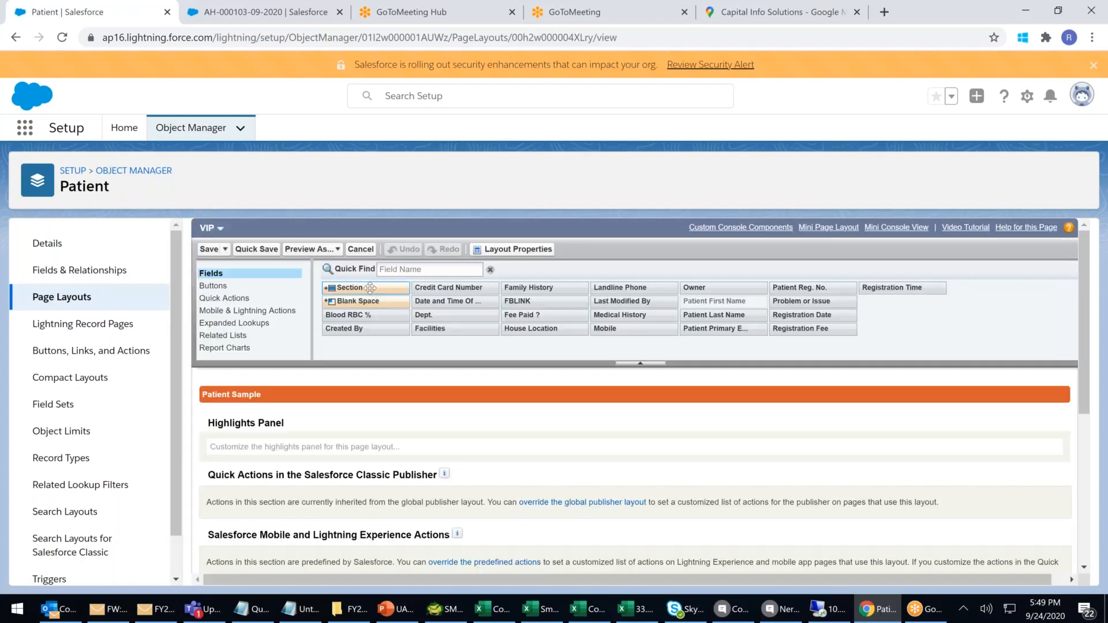
Add a new section named 'VIP Info' to the VIP layout.
drag(370, 288, 342, 440)
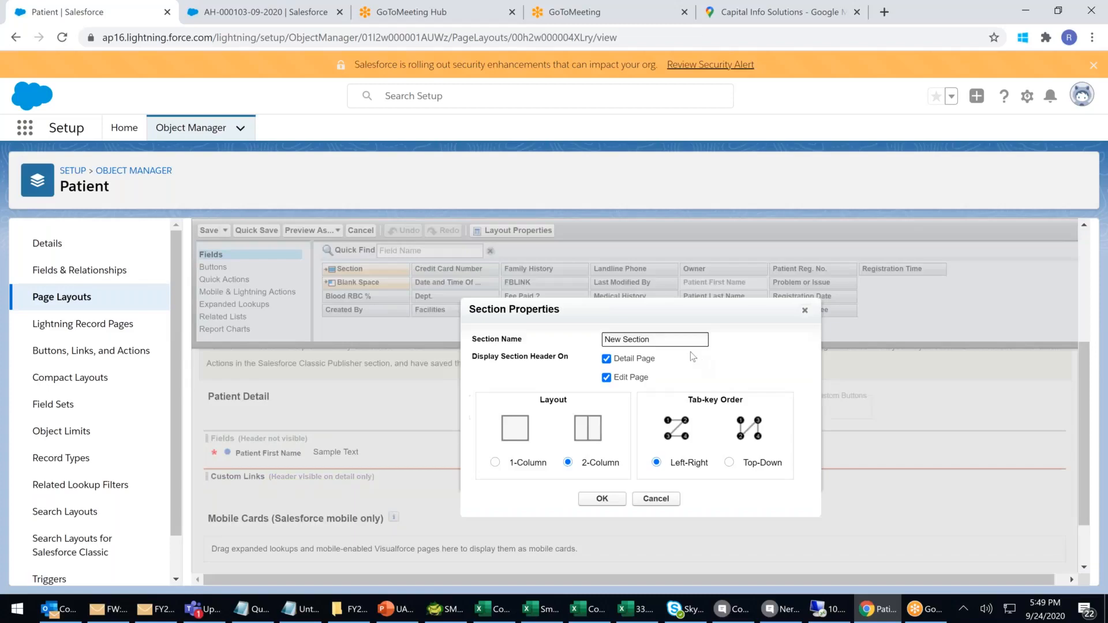
triple_click(673, 341)
text(VIP Info)
click(602, 500)
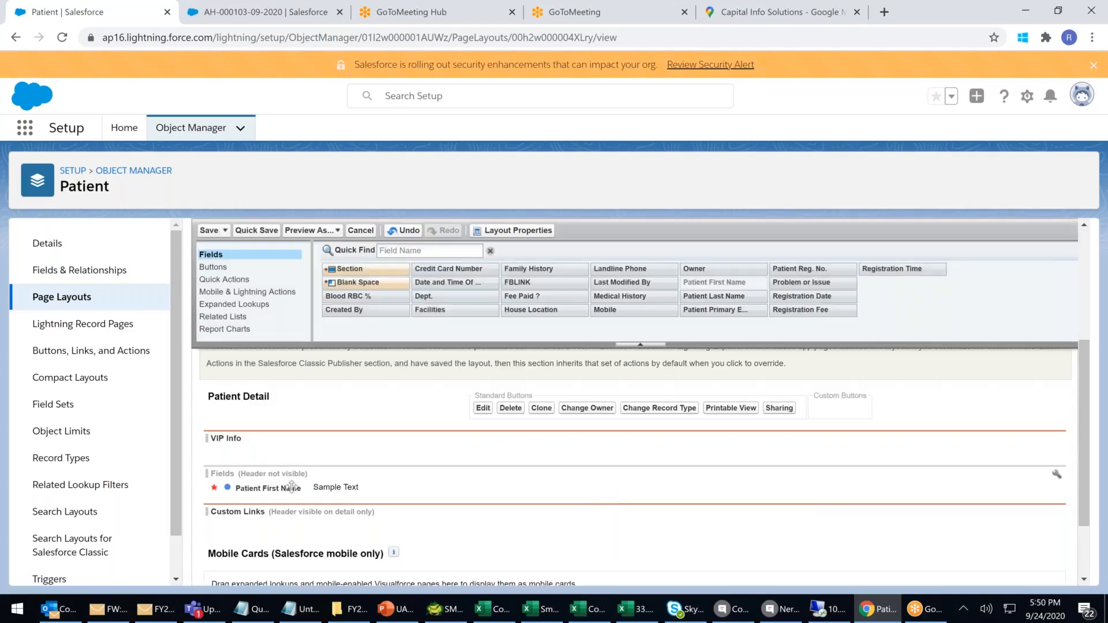
Put First Name, Last Name, Mobile, Reg. No., Problem or Issue, Dept. and Facilities in VIP Info.
drag(290, 492, 292, 453)
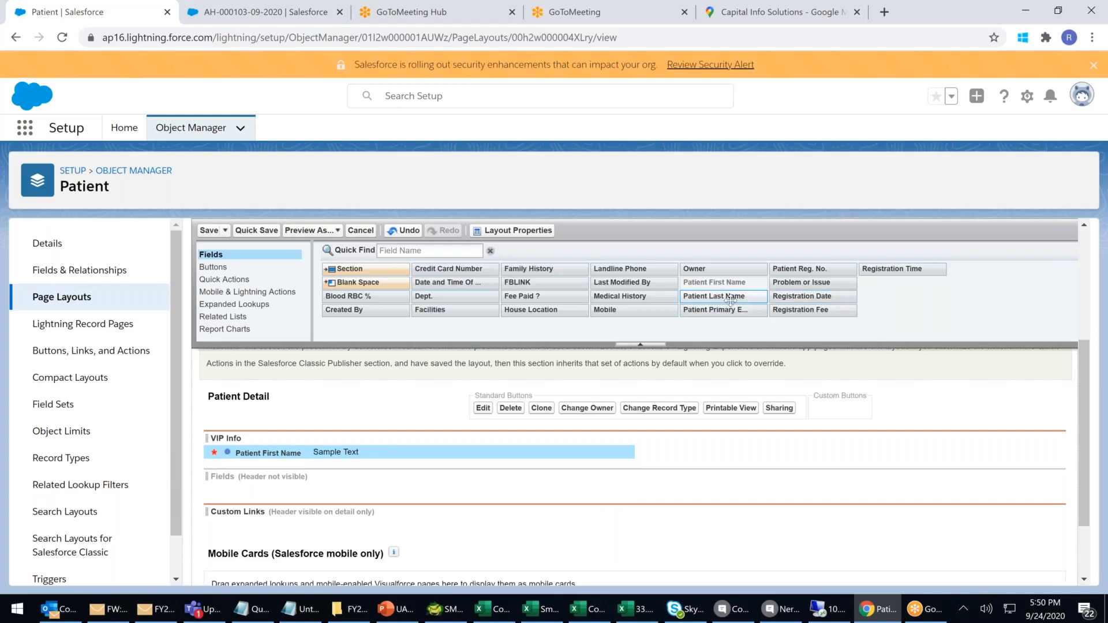
drag(730, 300, 826, 452)
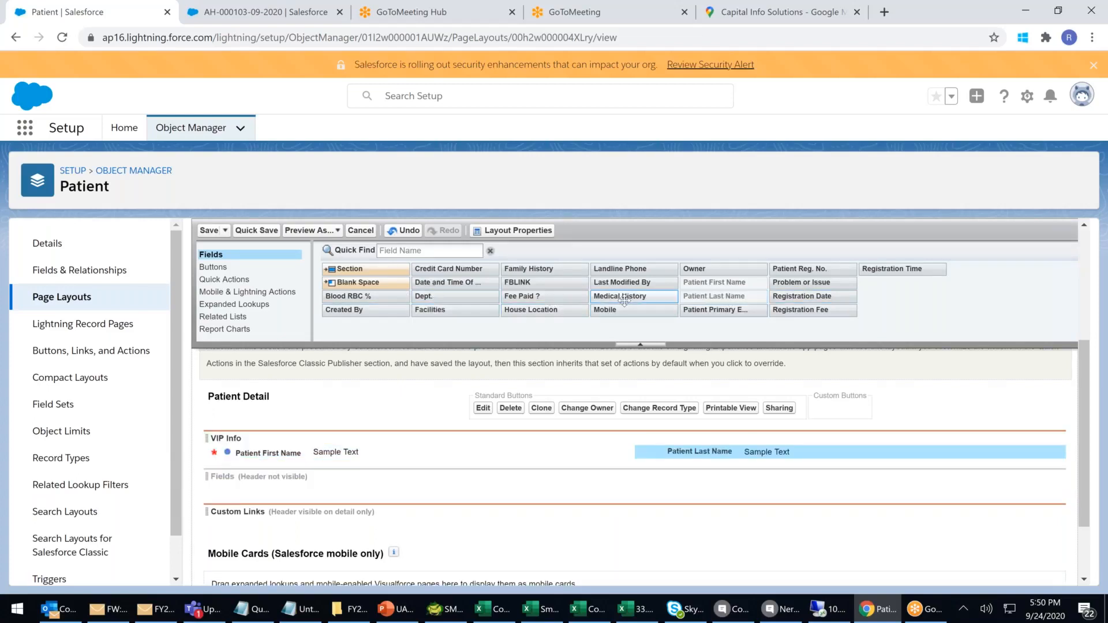
drag(622, 305, 338, 466)
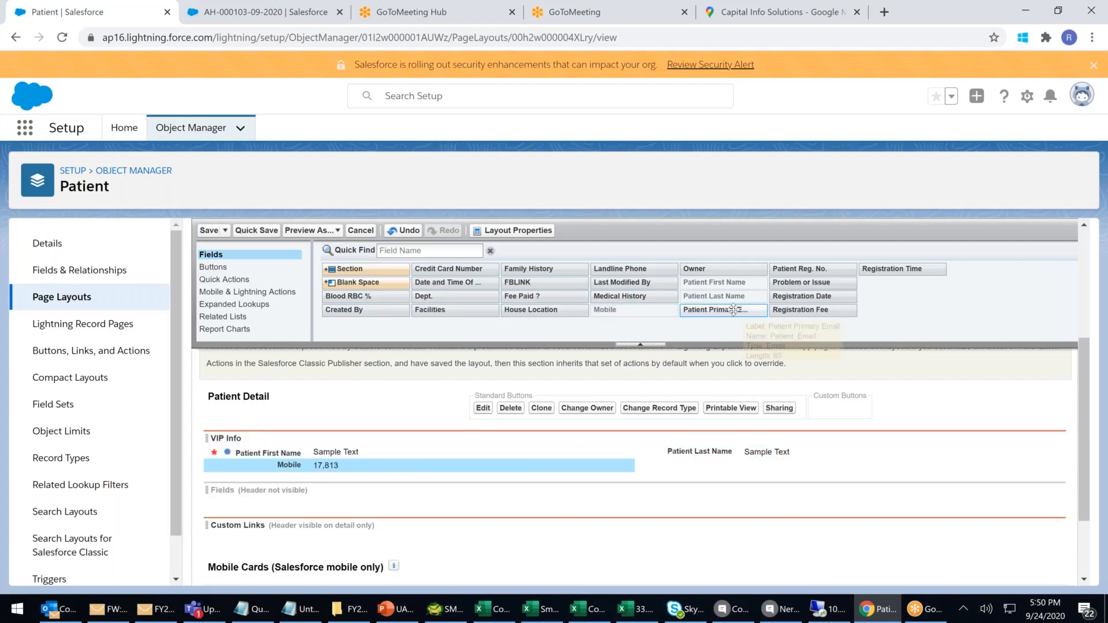
drag(800, 269, 330, 441)
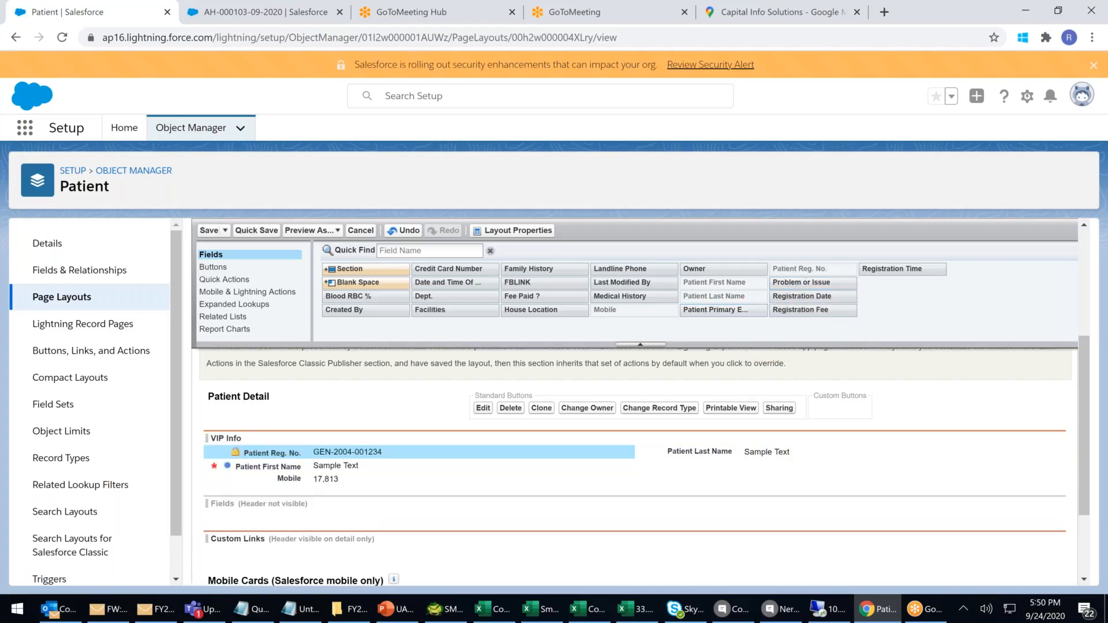
drag(771, 441, 760, 483)
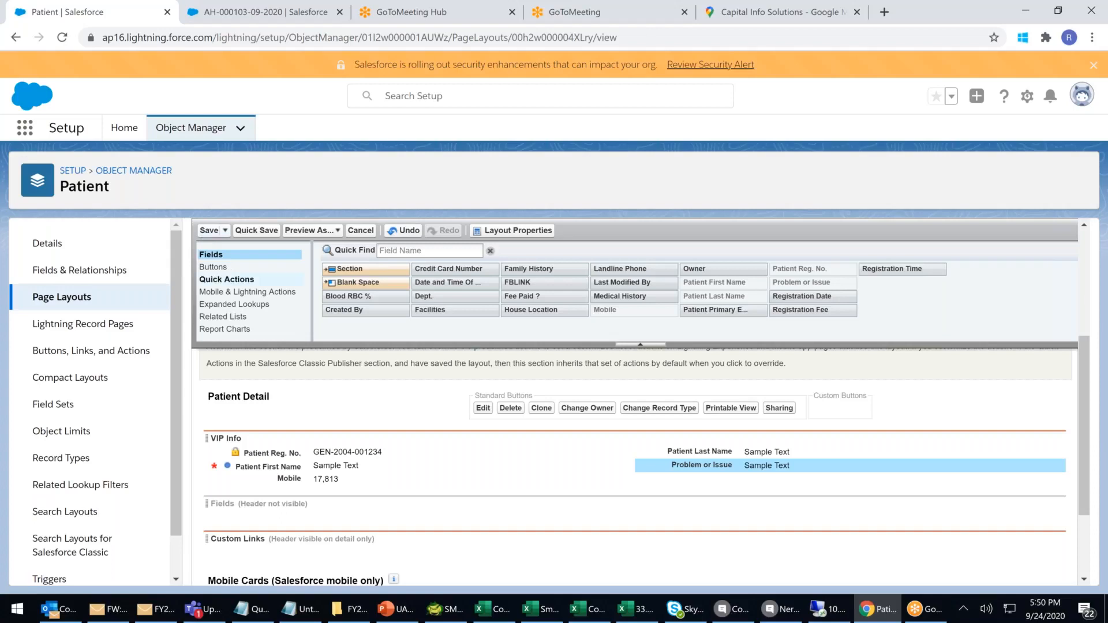
drag(425, 296, 431, 491)
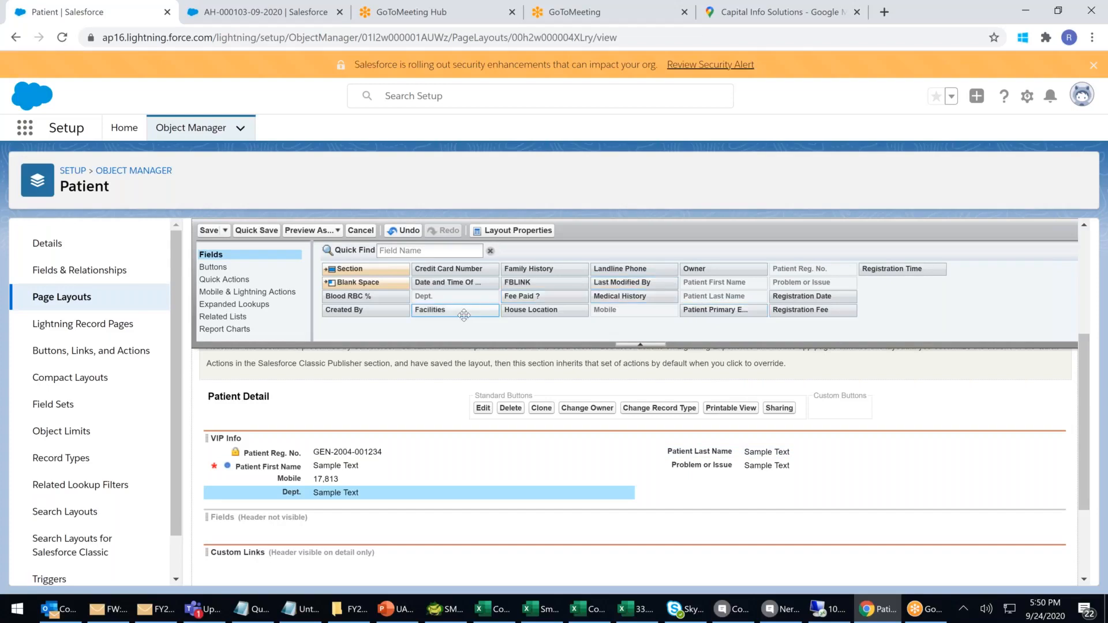
drag(464, 315, 759, 478)
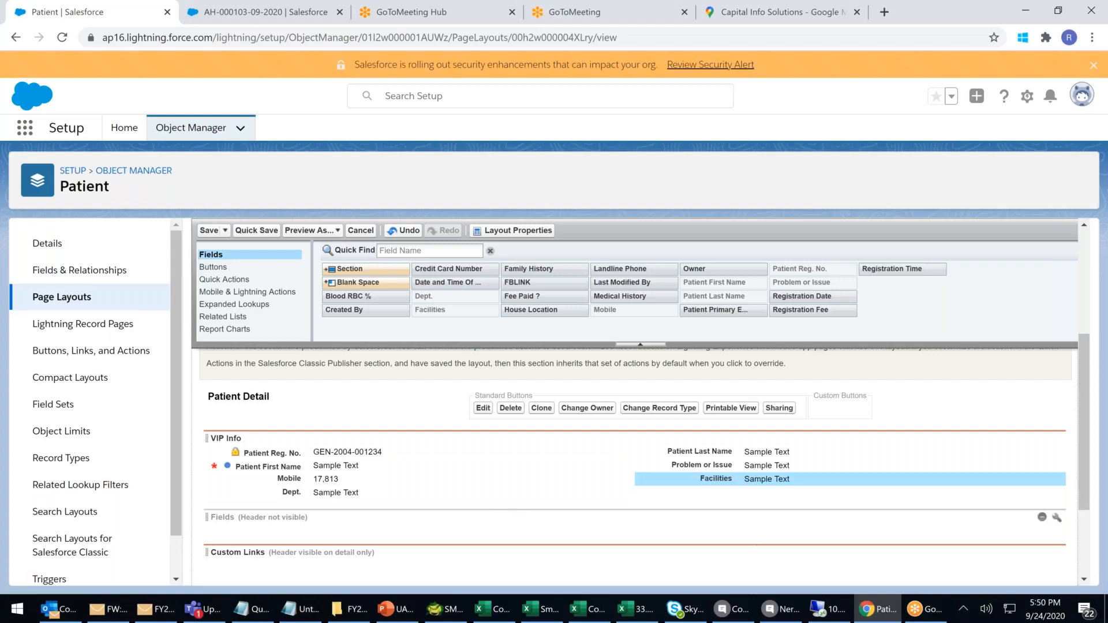
Delete the empty default Fields section and save the VIP layout.
mouse_move(1048, 523)
click(1046, 521)
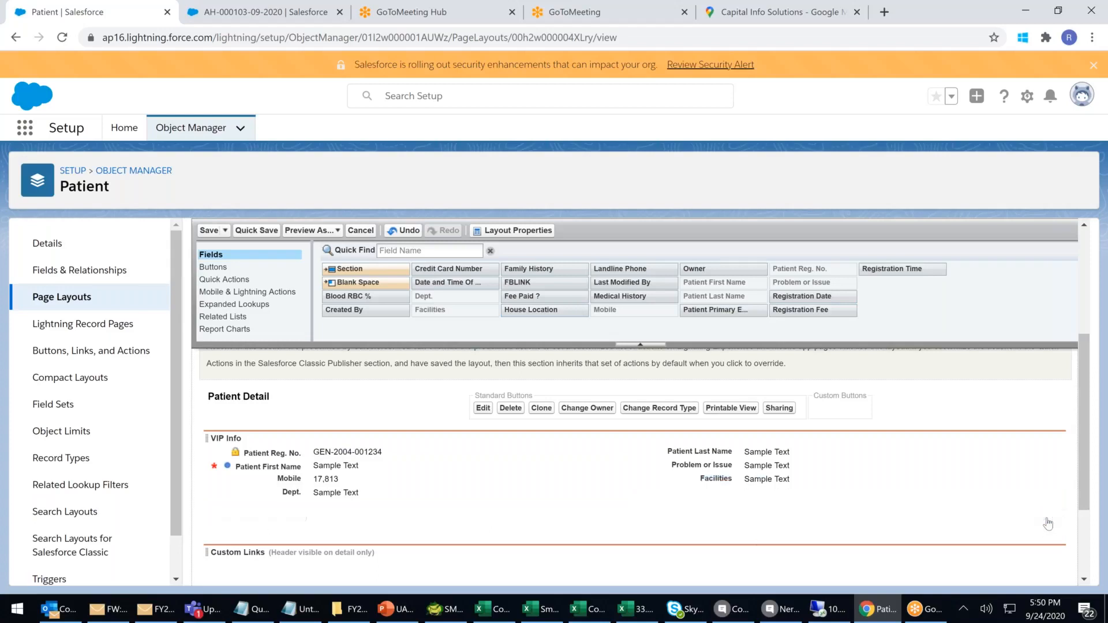
click(209, 231)
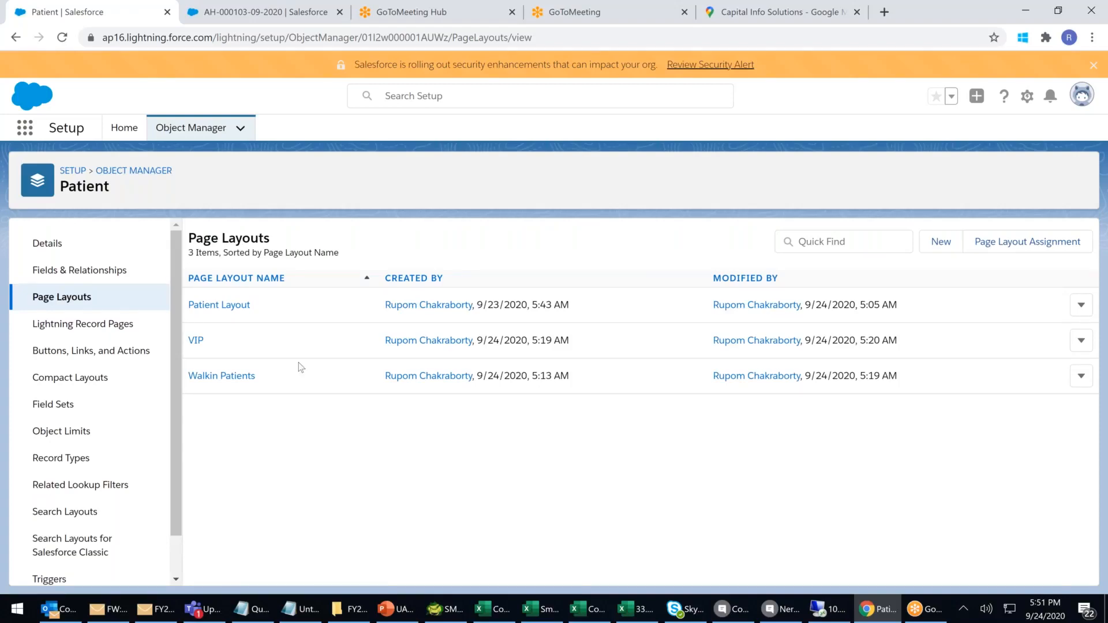
Review the Walkin Patients layout and the New Patient form, then go to Page Layout Assignment.
click(251, 375)
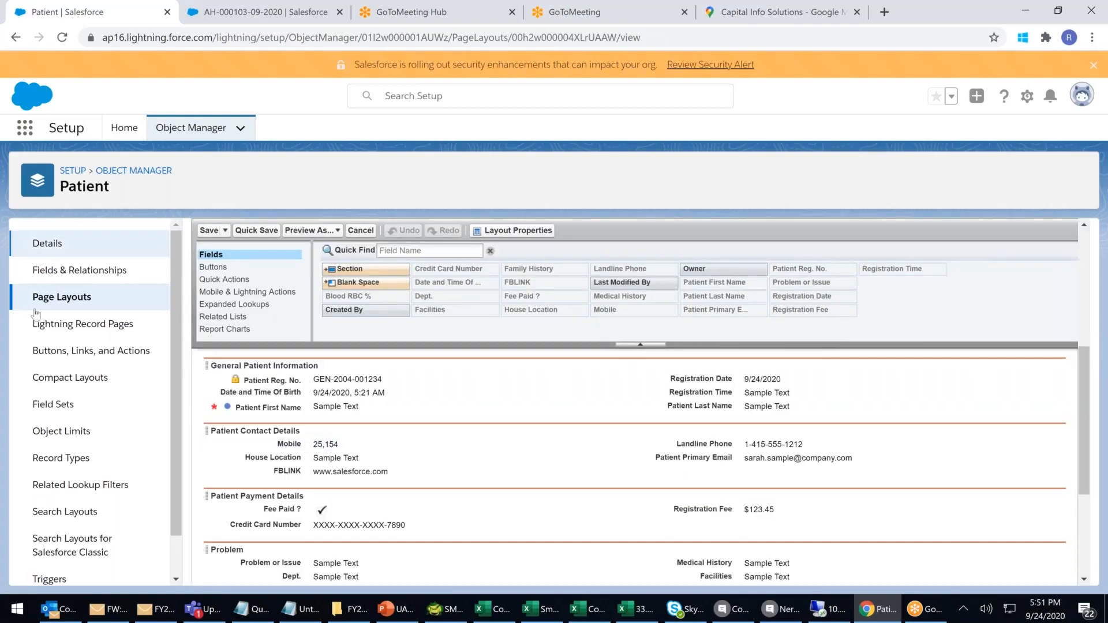
click(66, 298)
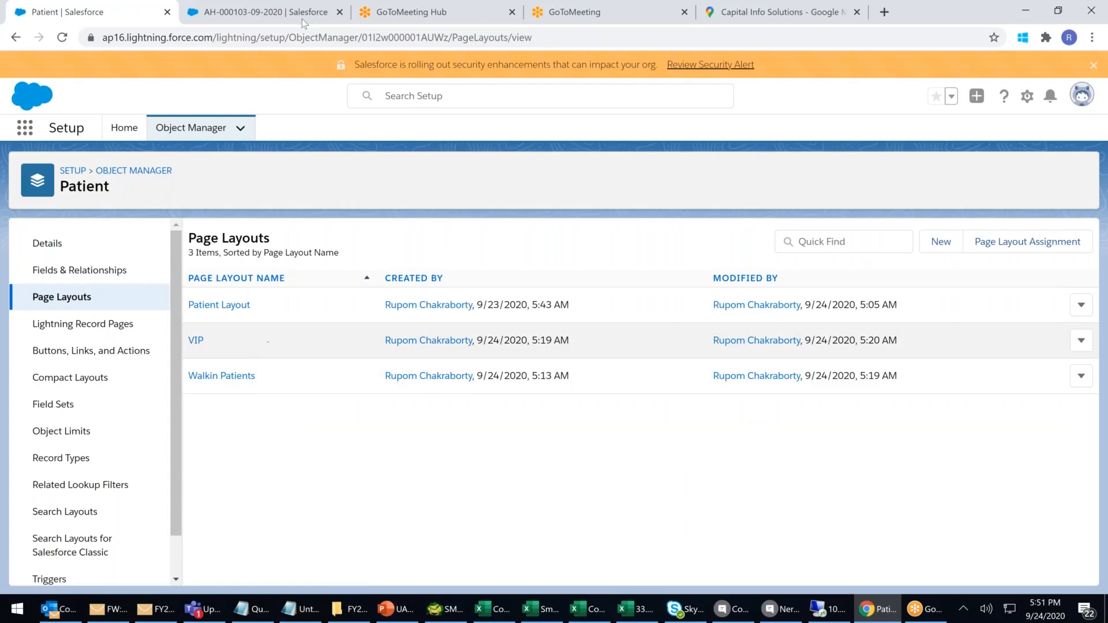
click(278, 17)
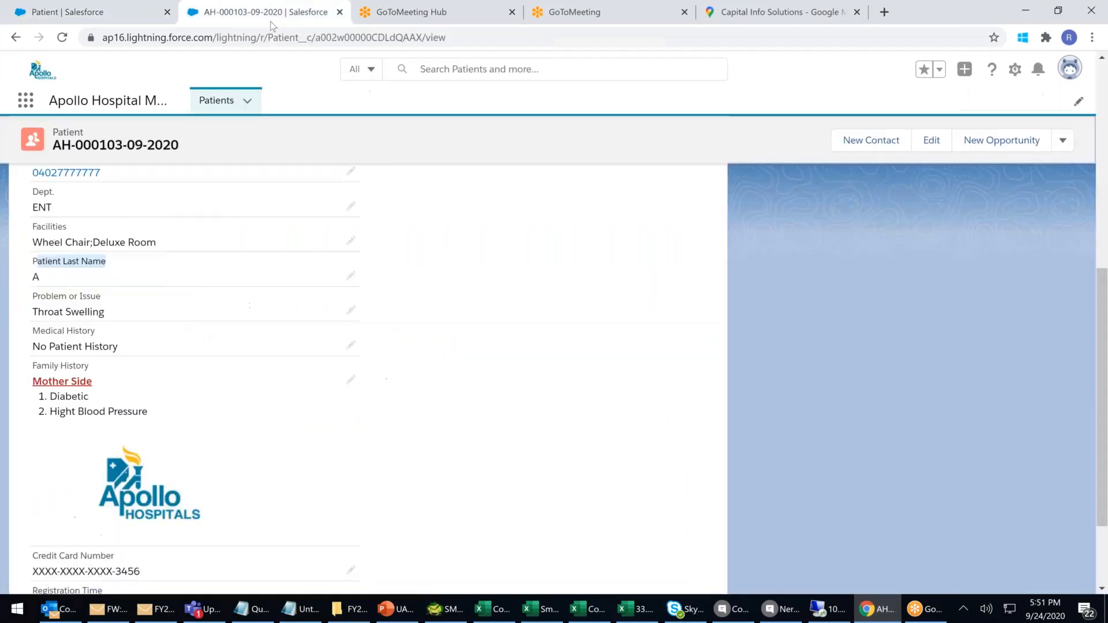
click(213, 100)
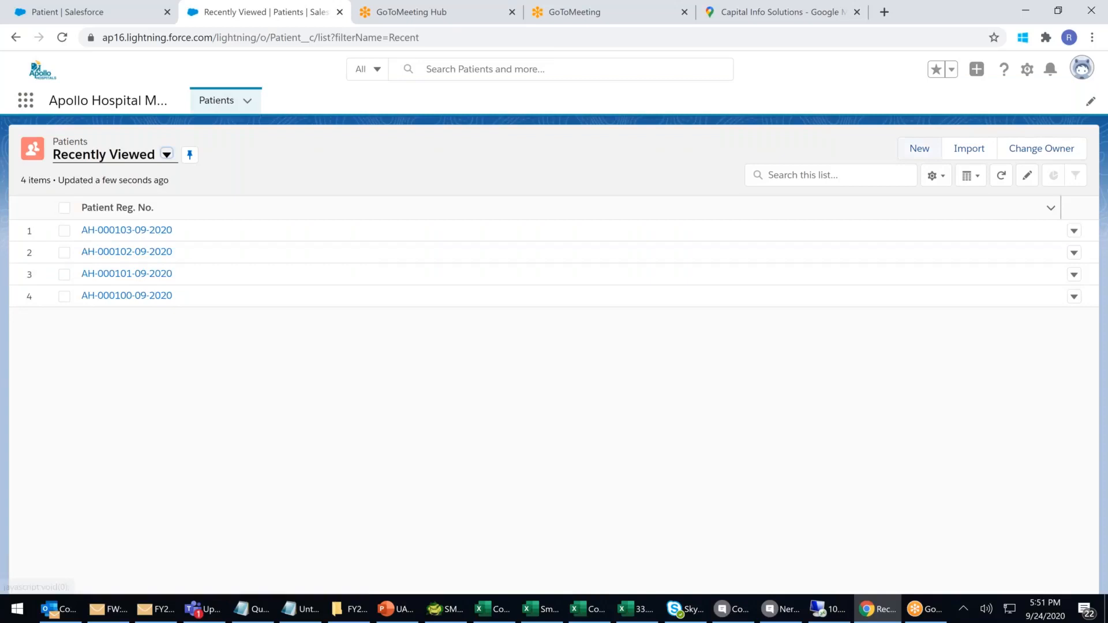
click(919, 148)
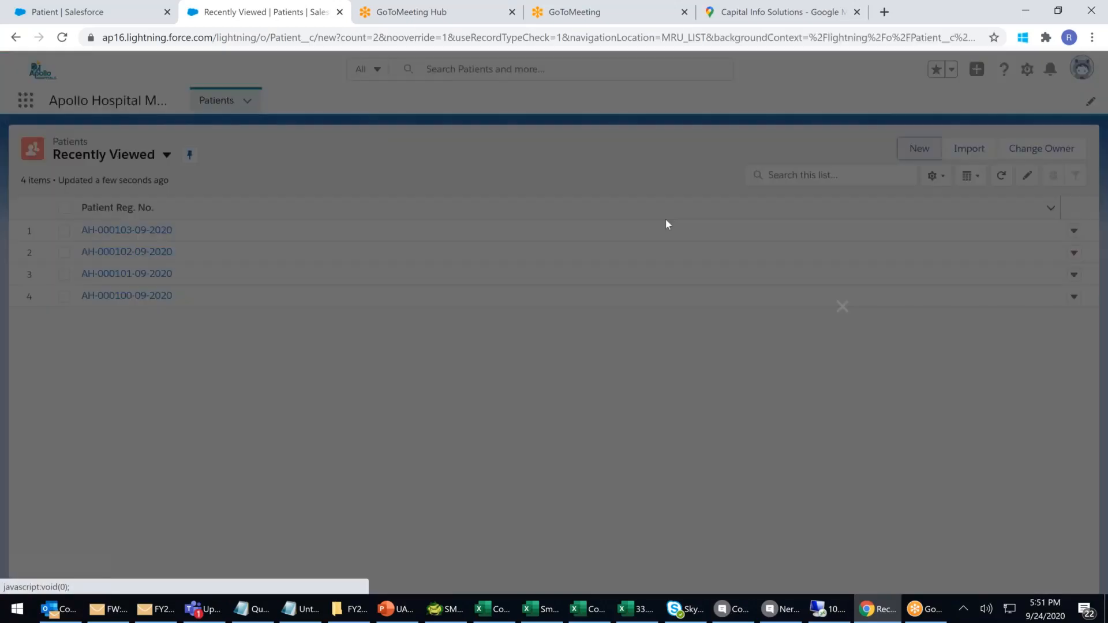
scroll(585, 255, down, 15)
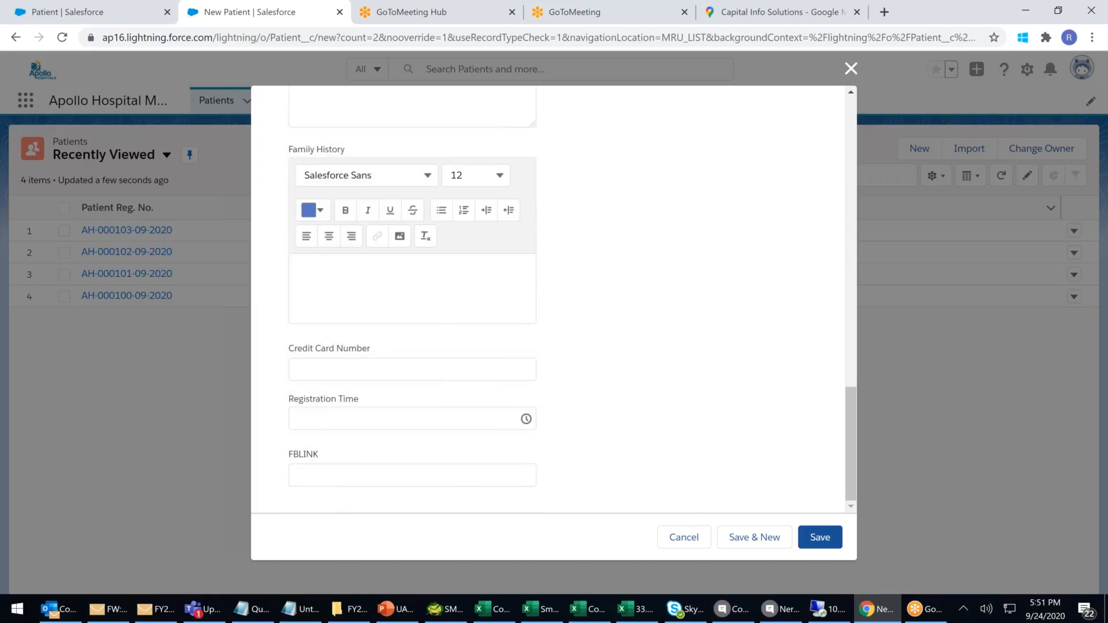
click(852, 69)
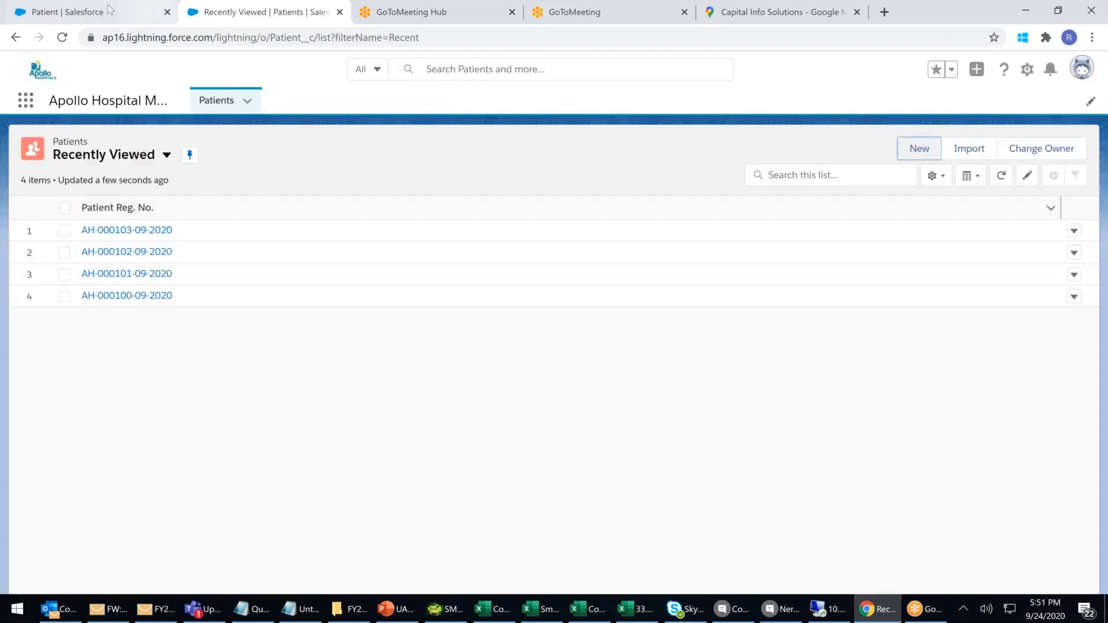
click(101, 11)
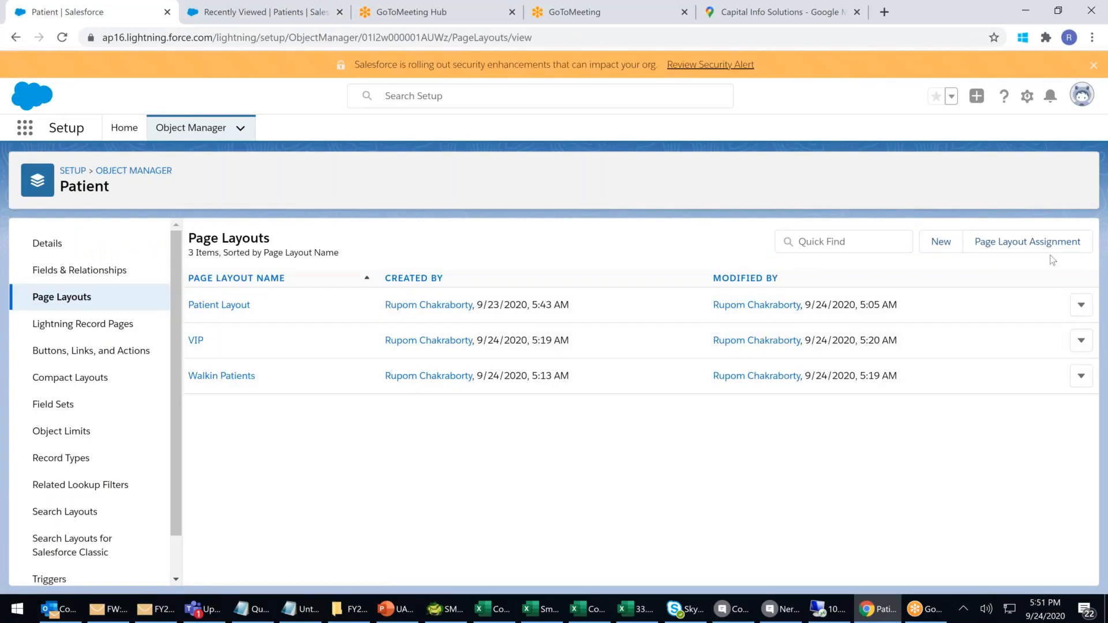
click(1027, 243)
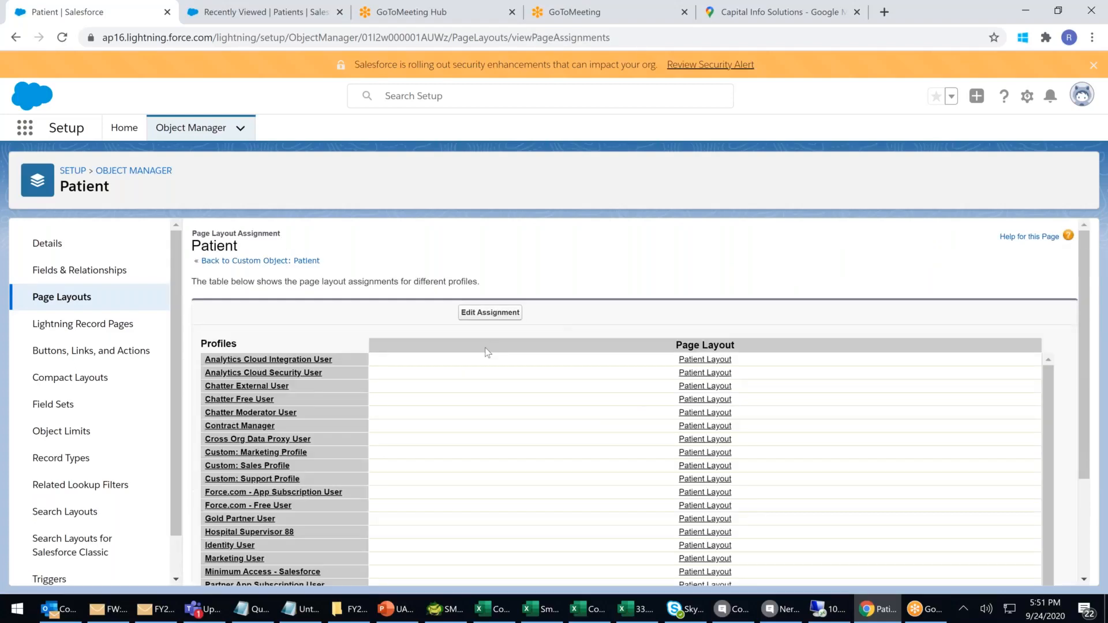
Assign the Walkin Patients layout to the System Administrator profile.
click(491, 313)
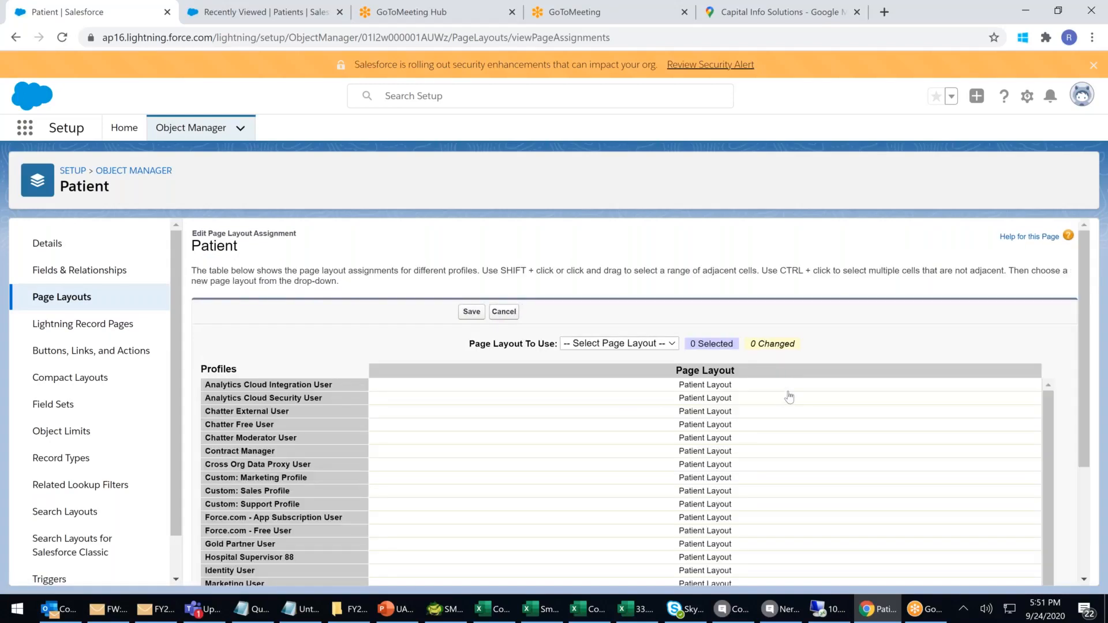
scroll(789, 398, down, 1)
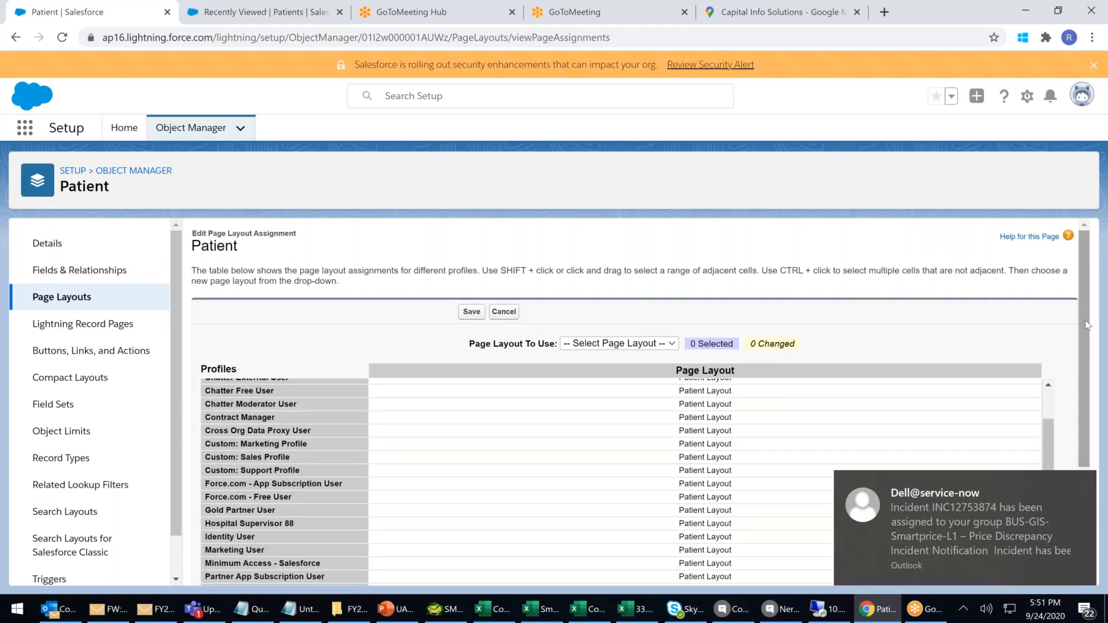
scroll(1086, 335, down, 2)
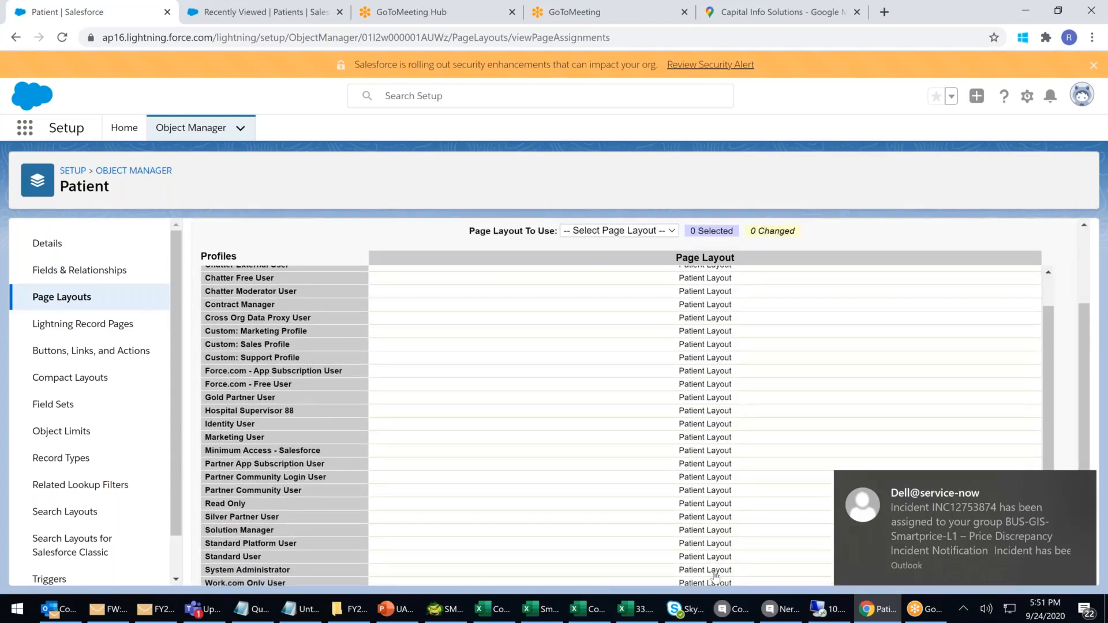
click(716, 574)
click(628, 234)
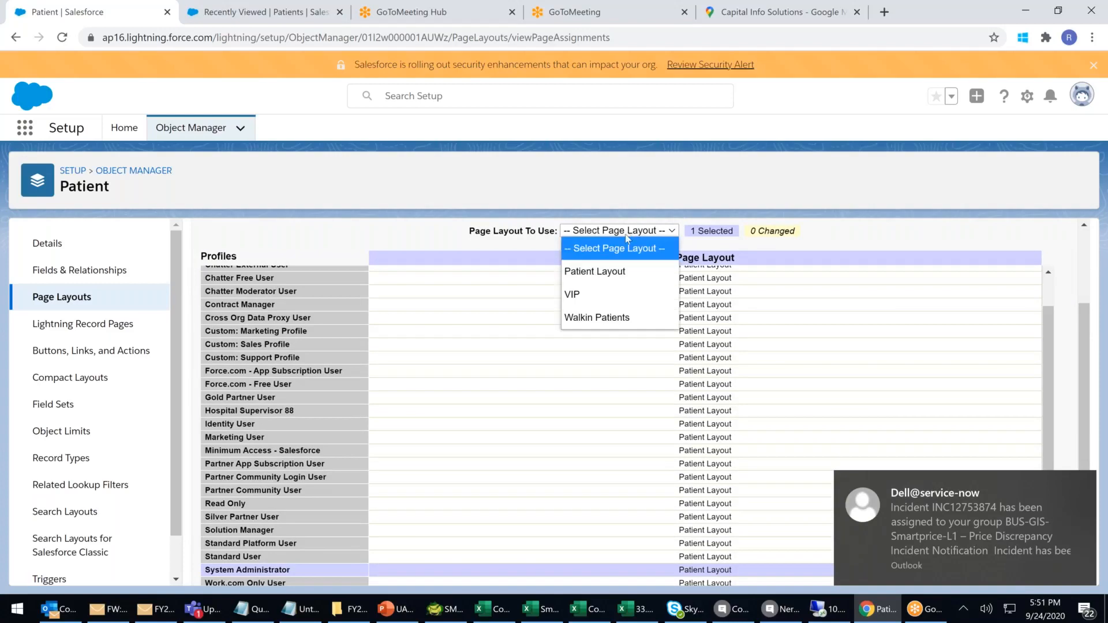
click(602, 318)
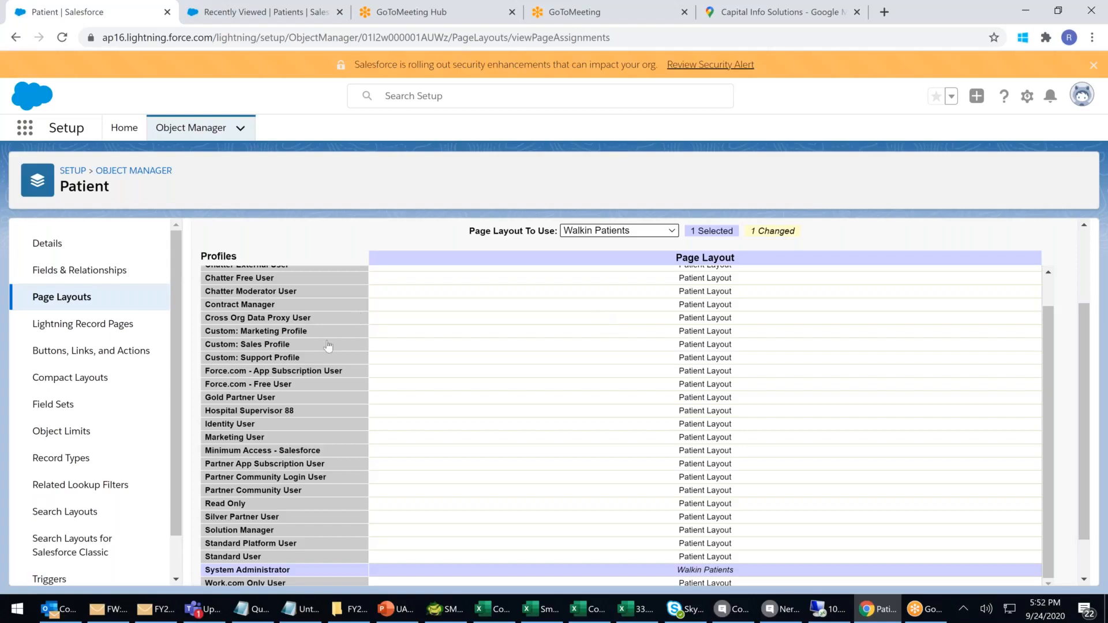
Save the layout assignments, leaving all other profiles on Patient Layout.
click(293, 415)
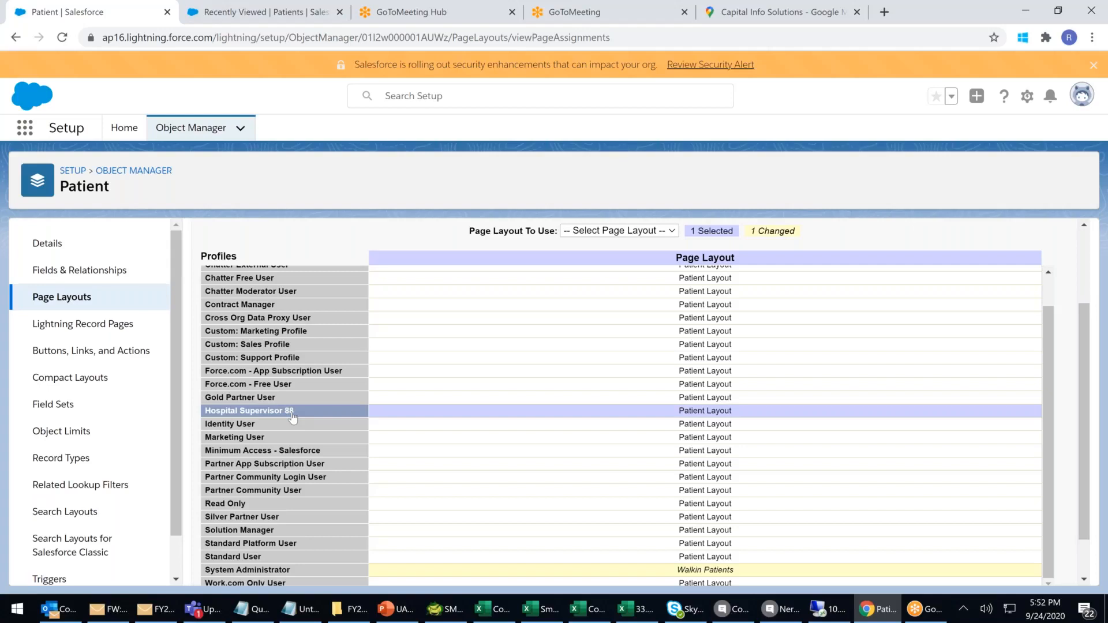
click(328, 571)
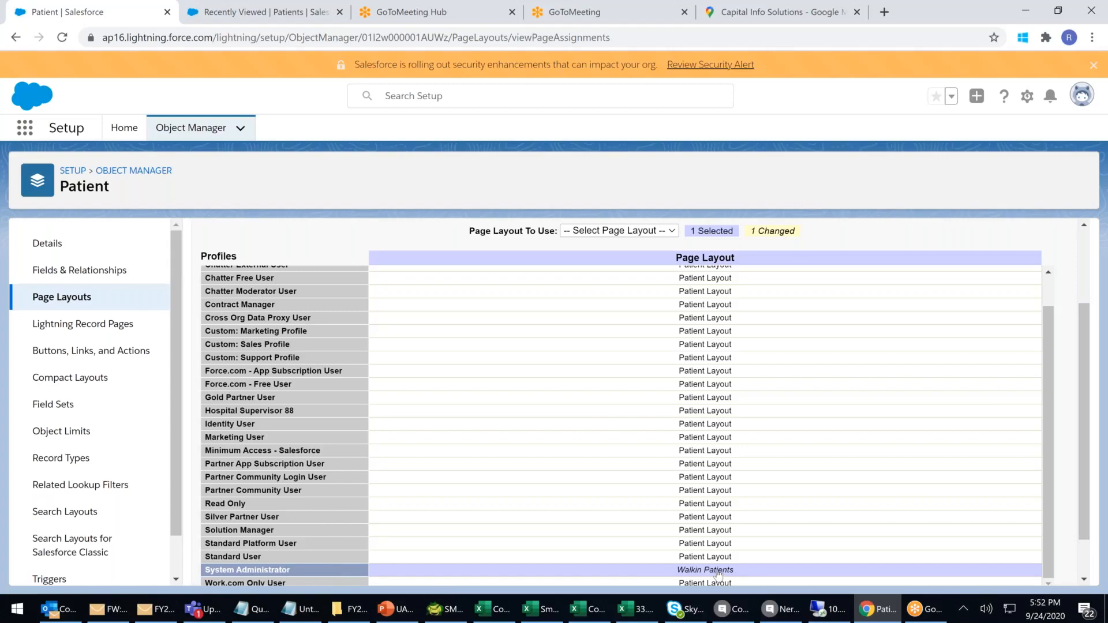
scroll(719, 574, up, 1)
scroll(720, 576, down, 1)
scroll(467, 576, down, 1)
click(471, 566)
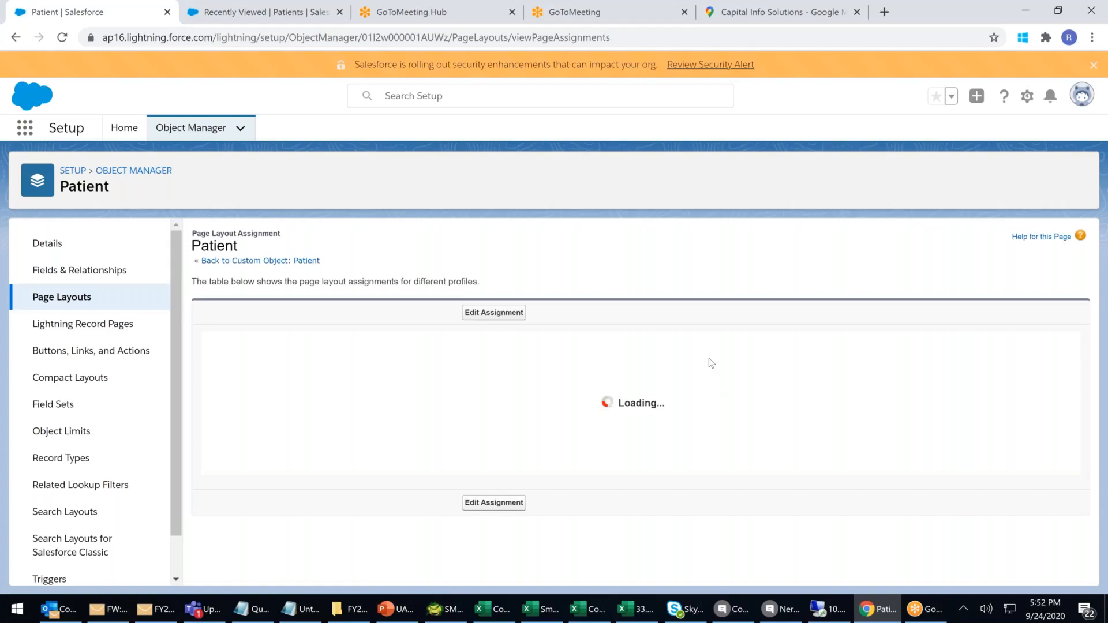
scroll(747, 369, down, 6)
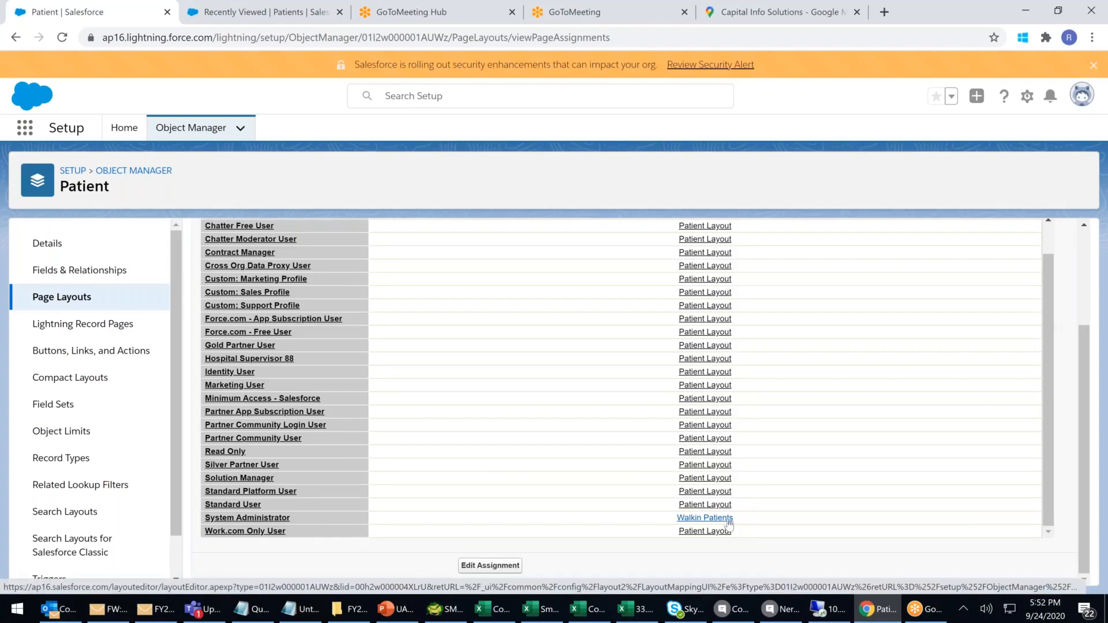
click(227, 22)
Reload the Patients list, start a new patient, and enter the patient's first and last name.
click(273, 41)
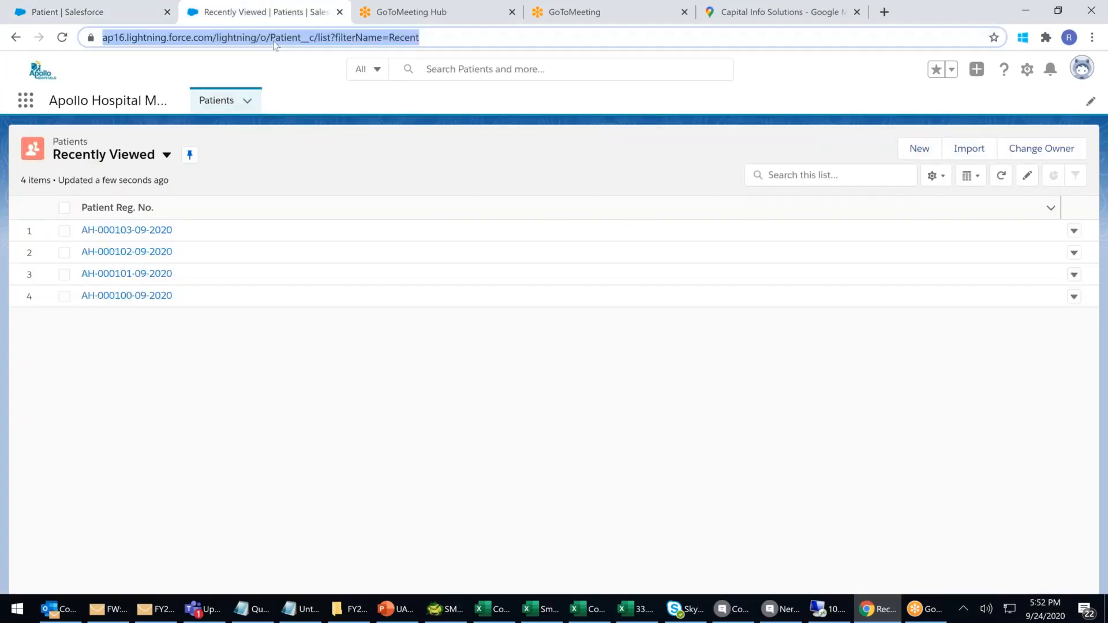
key(Return)
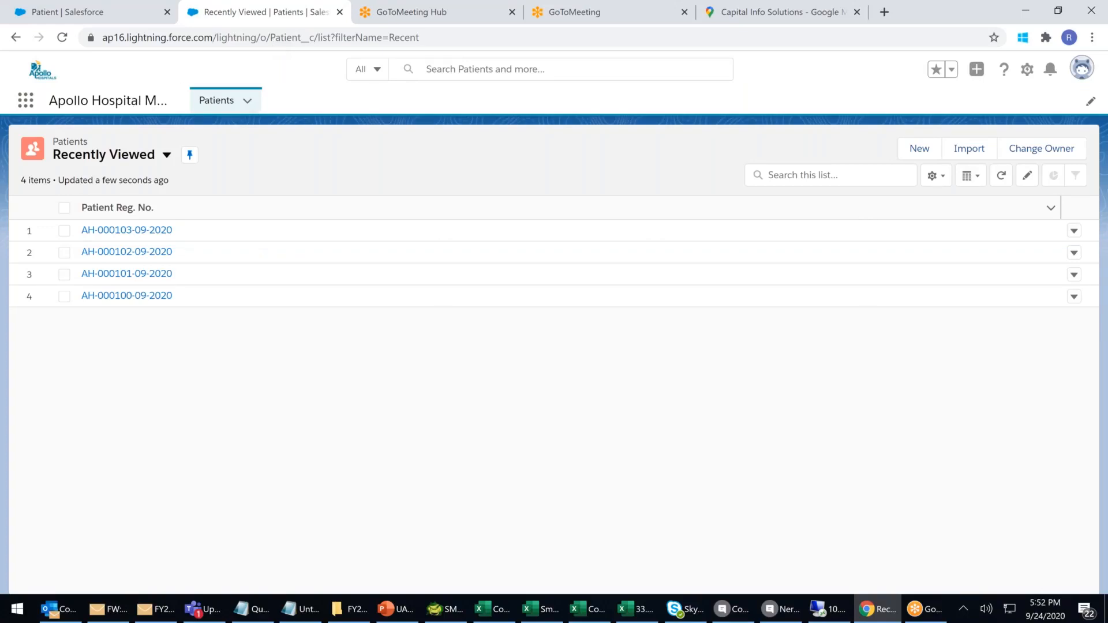
click(933, 151)
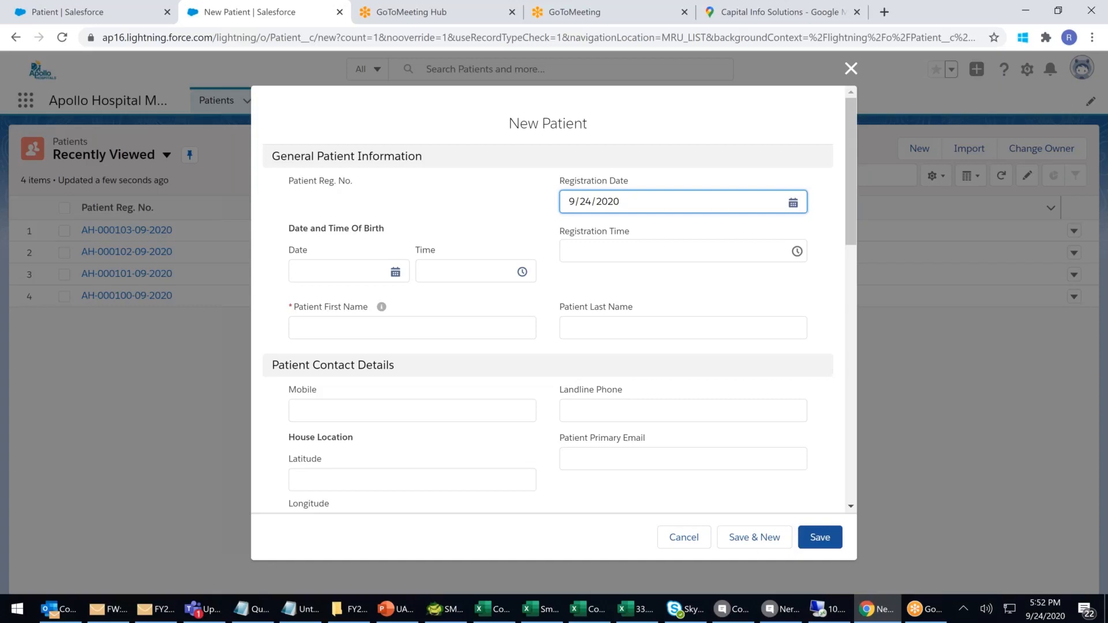
click(312, 321)
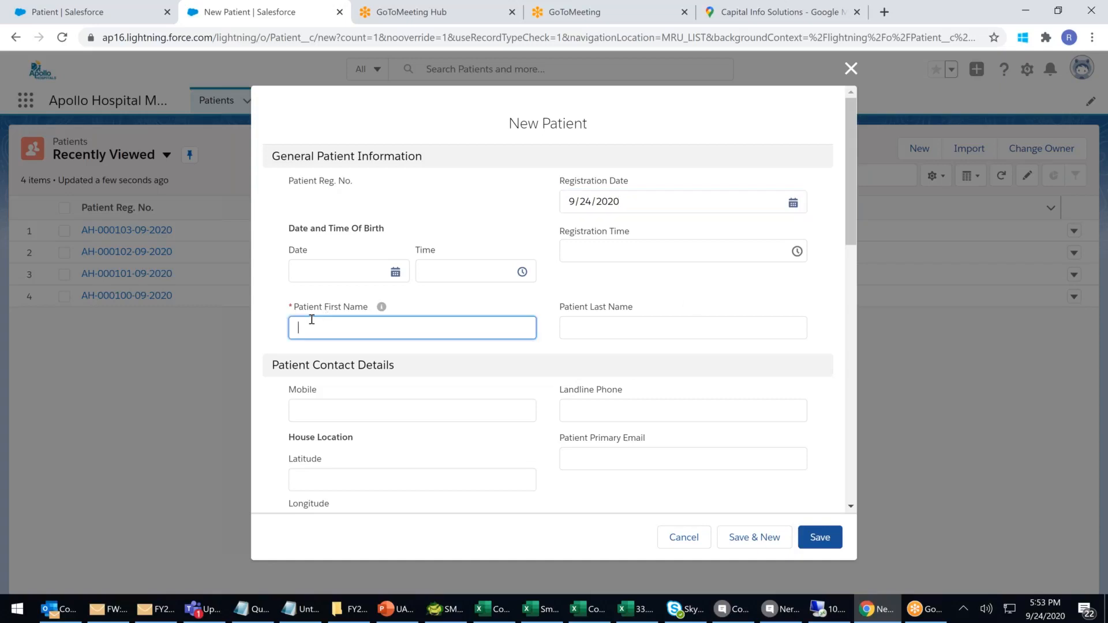
key(Tab)
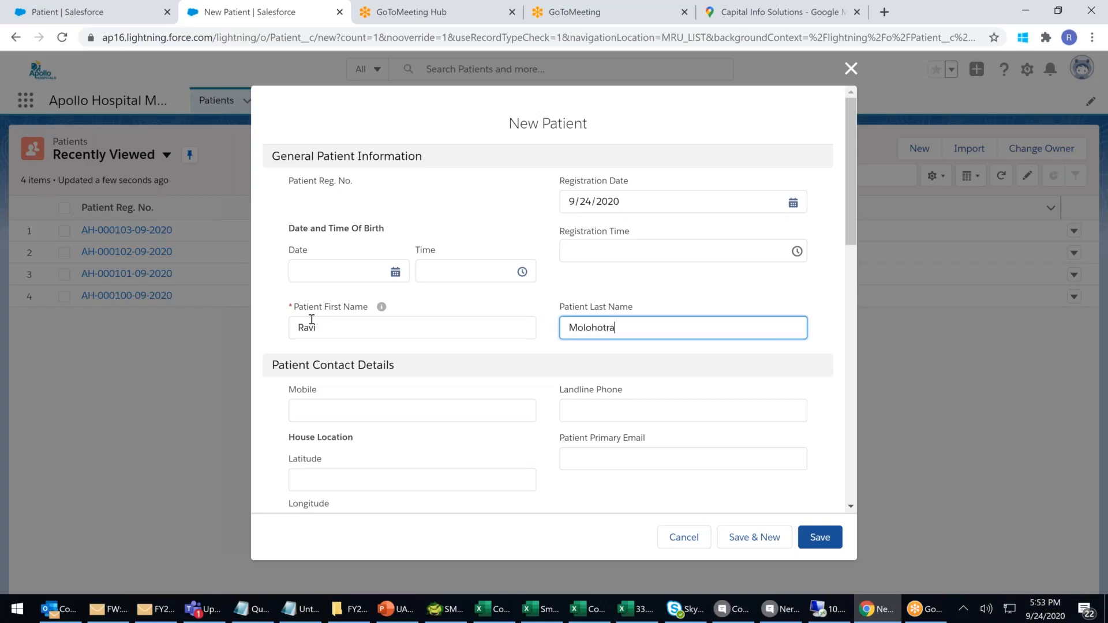
Fill in the patient's mobile number, landline phone and primary e-mail address.
click(336, 408)
text(66666)
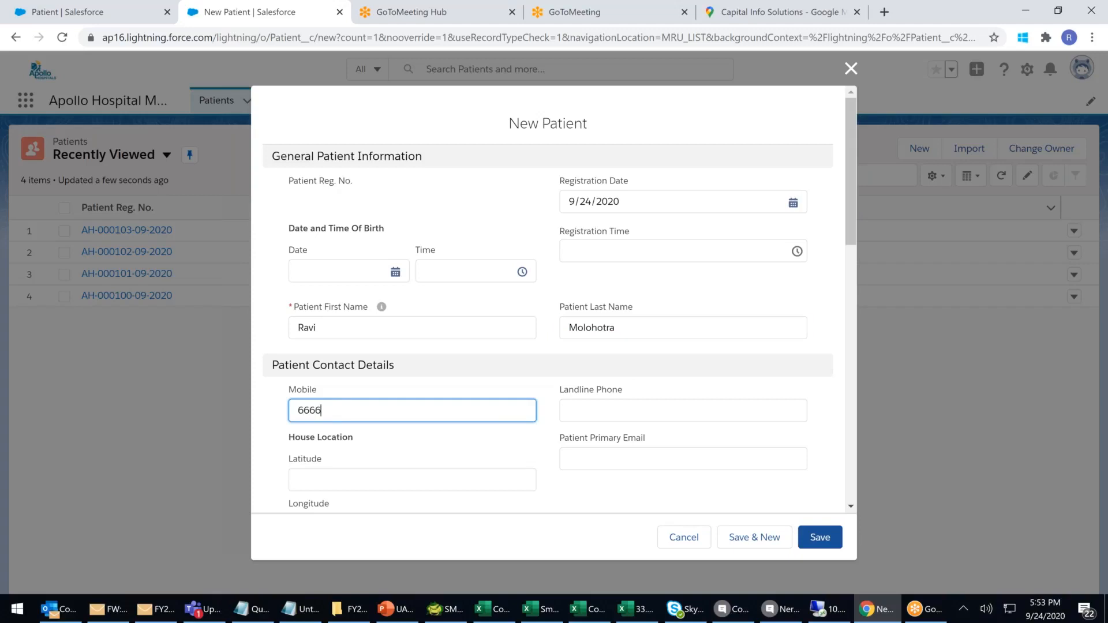
click(615, 415)
text(0)
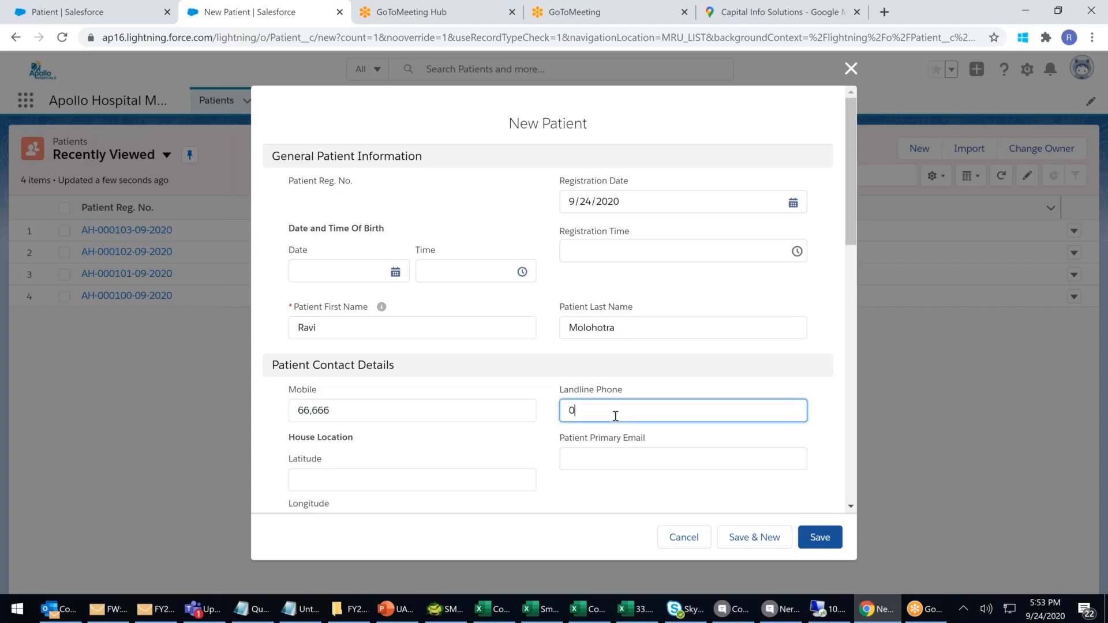
text(44233333)
click(611, 456)
text(r@)
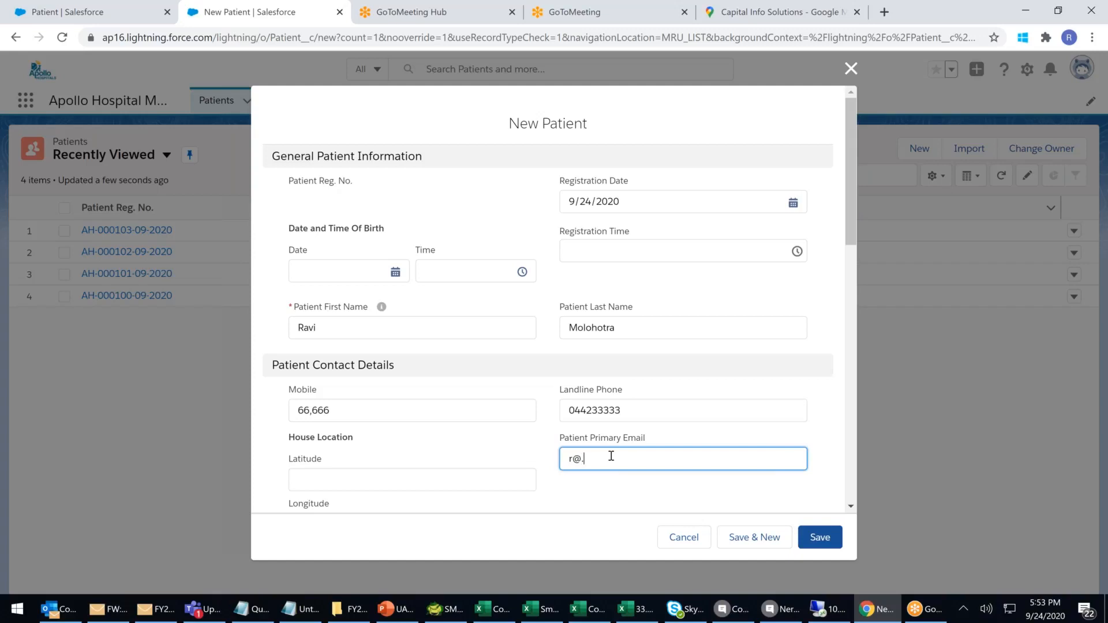
text(r.com)
scroll(639, 434, down, 5)
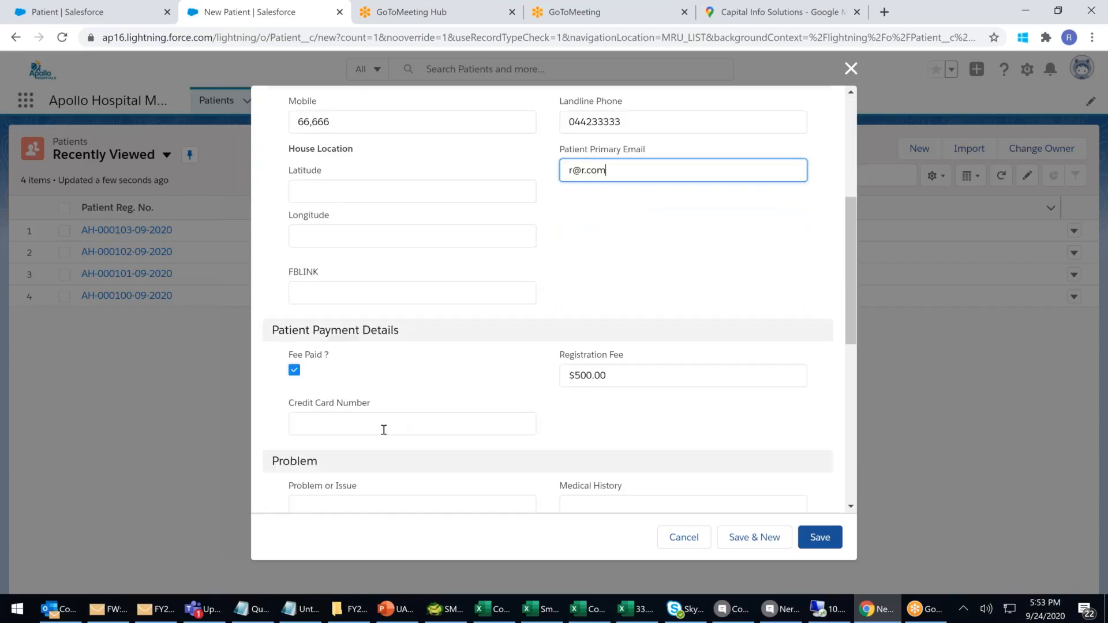
scroll(403, 426, down, 2)
click(363, 364)
Enter Heart Pain as the problem and a bypass-surgery-already-happened medical history.
click(685, 387)
click(380, 369)
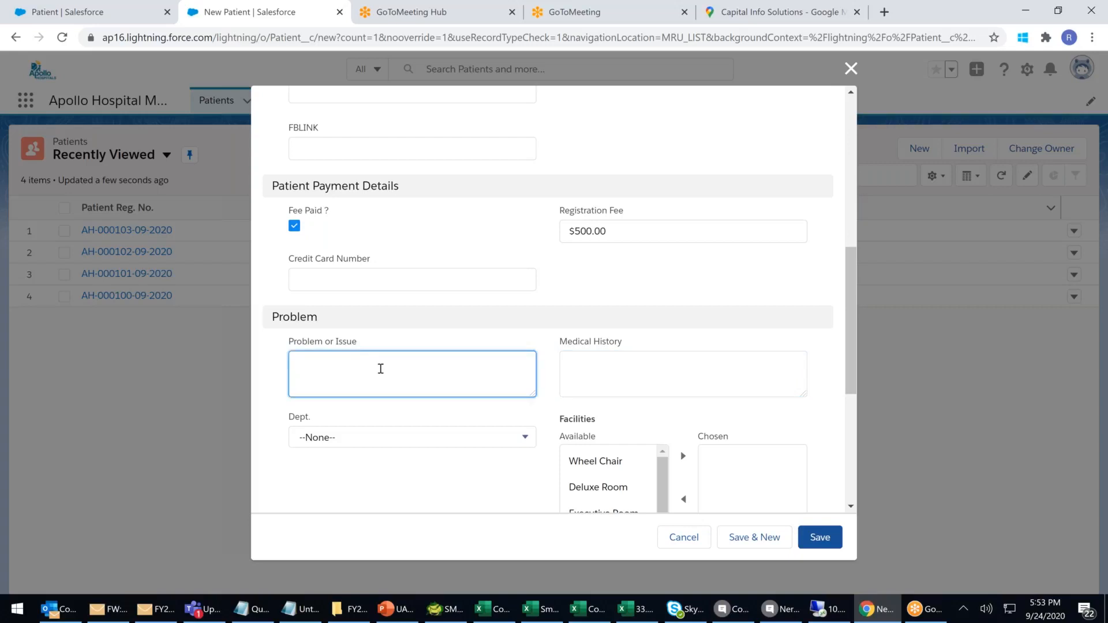
text(Heart Pain)
click(622, 370)
text(s)
key(BackSpace)
text(2 b)
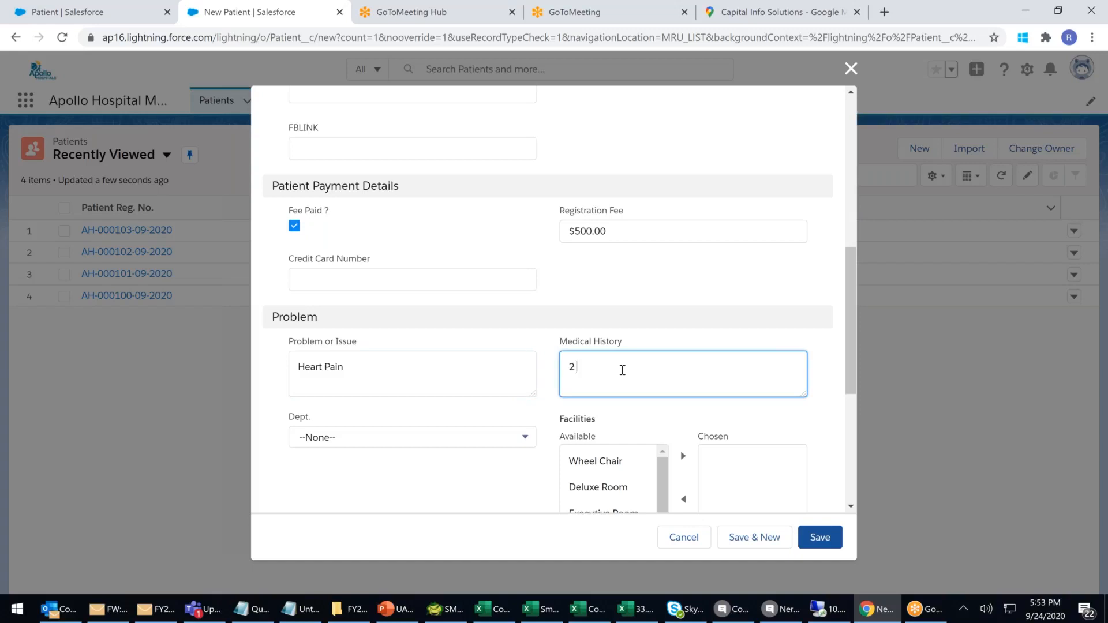
text(Y)
key(BackSpace)
key(BackSpace)
key(BackSpace)
key(BackSpace)
key(BackSpace)
text(BypASS)
key(BackSpace)
key(BackSpace)
key(BackSpace)
key(BackSpace)
text(Pass surg already happned)
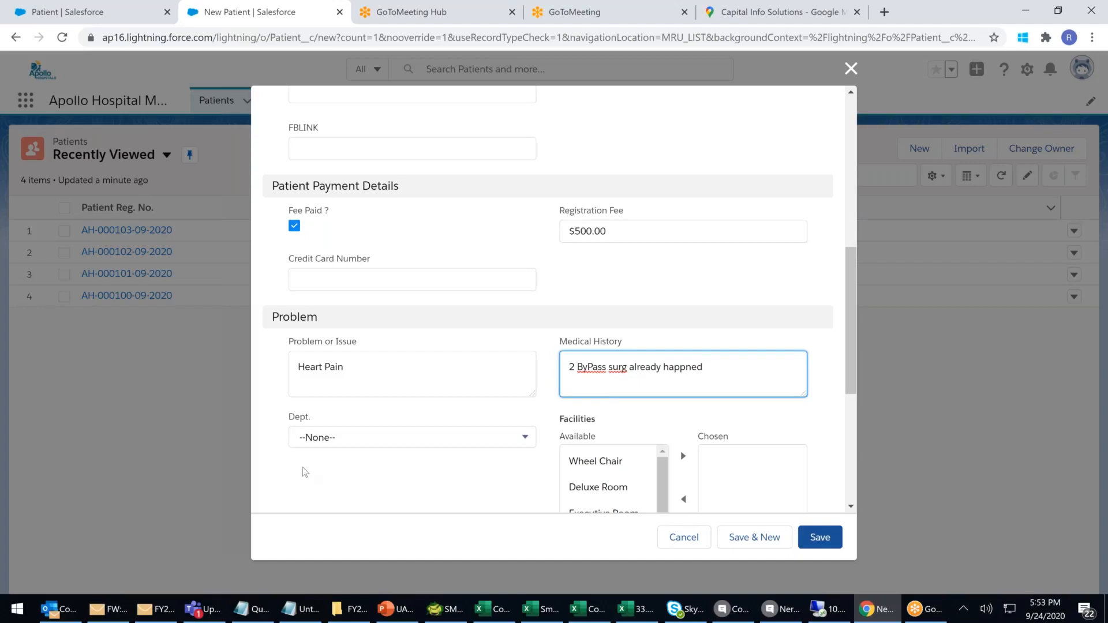
Set the department to Neuro and add Deluxe Room to the chosen facilities.
click(349, 437)
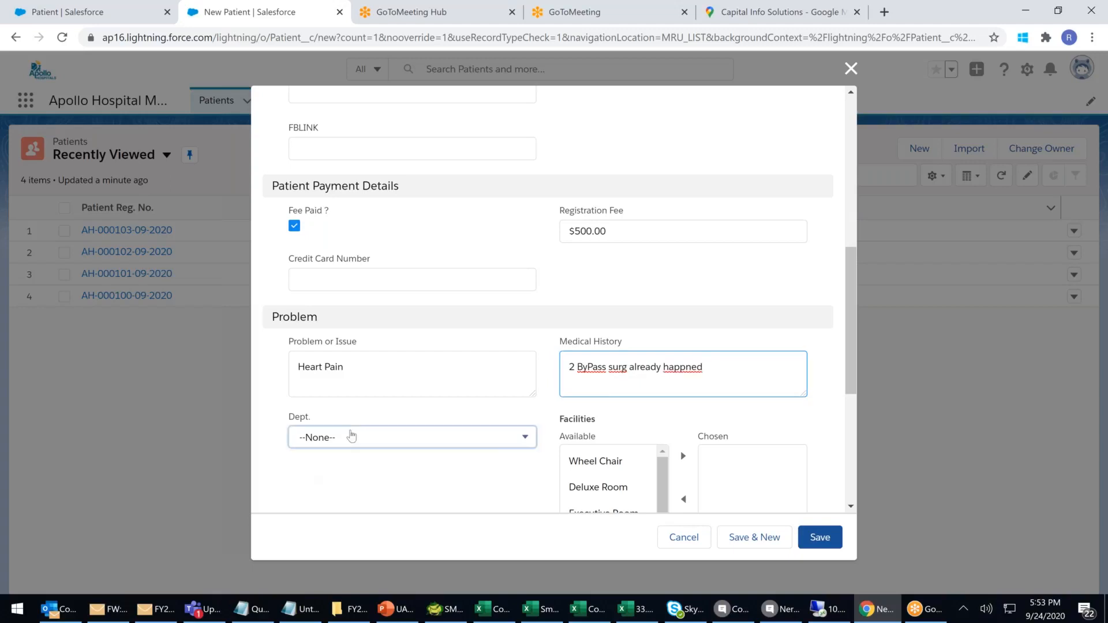
click(335, 304)
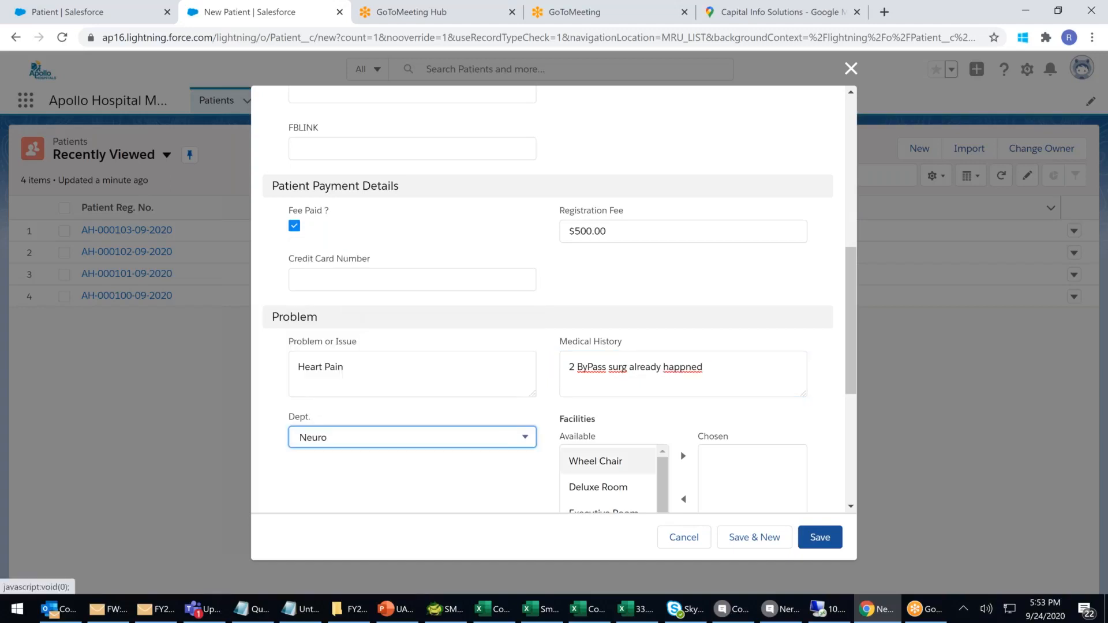
scroll(604, 423, down, 1)
click(605, 423)
click(691, 387)
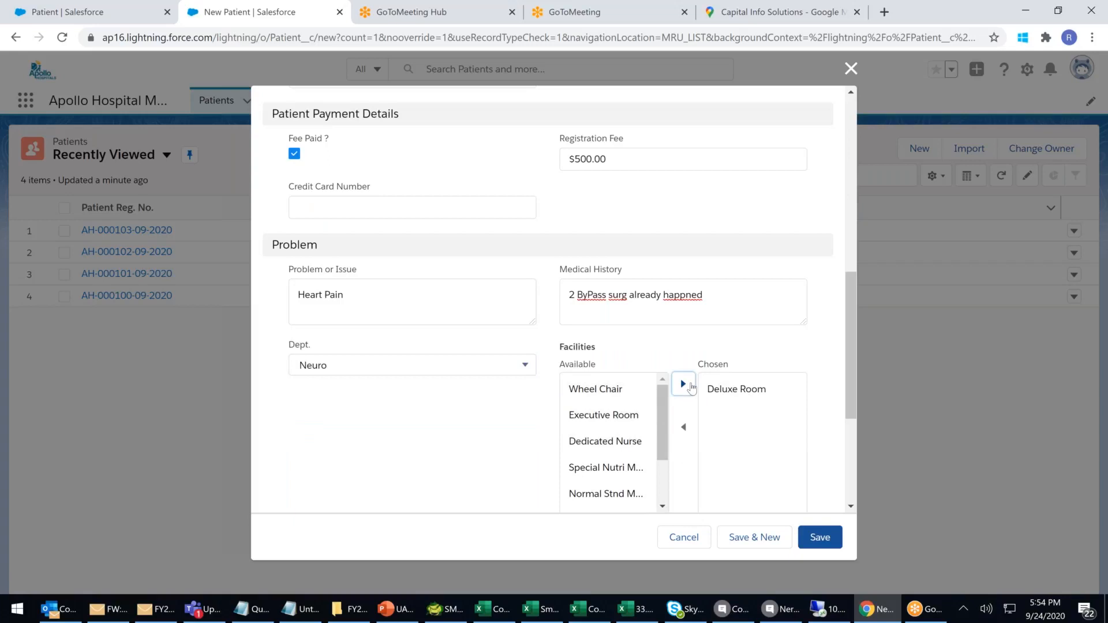
Review the Patient First Name and Last Name labels, then save the new patient.
scroll(692, 387, down, 4)
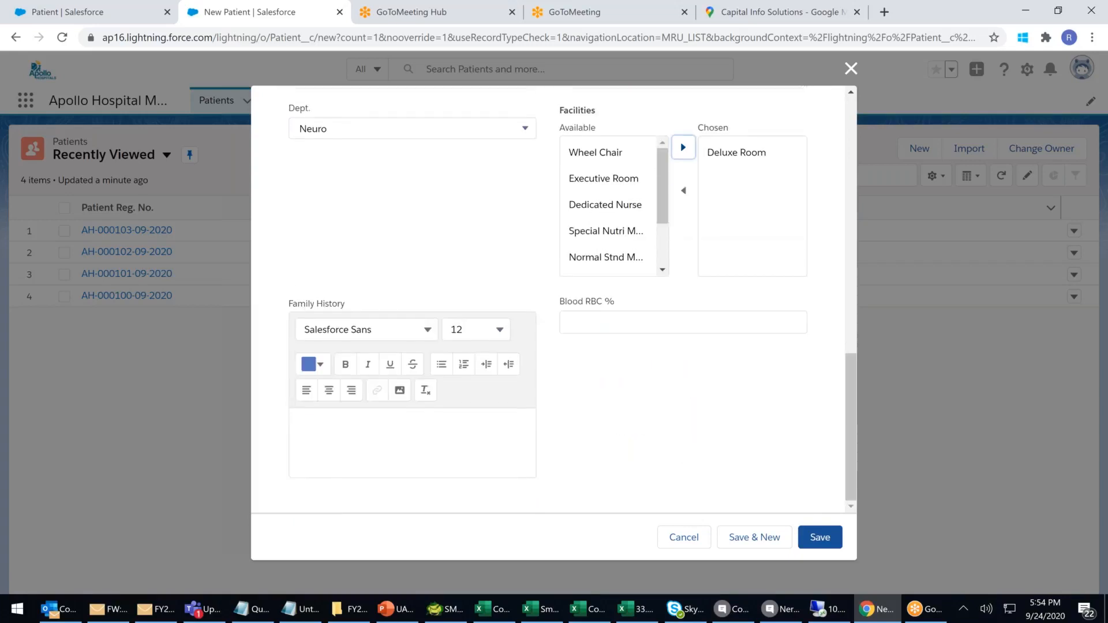
scroll(691, 385, up, 8)
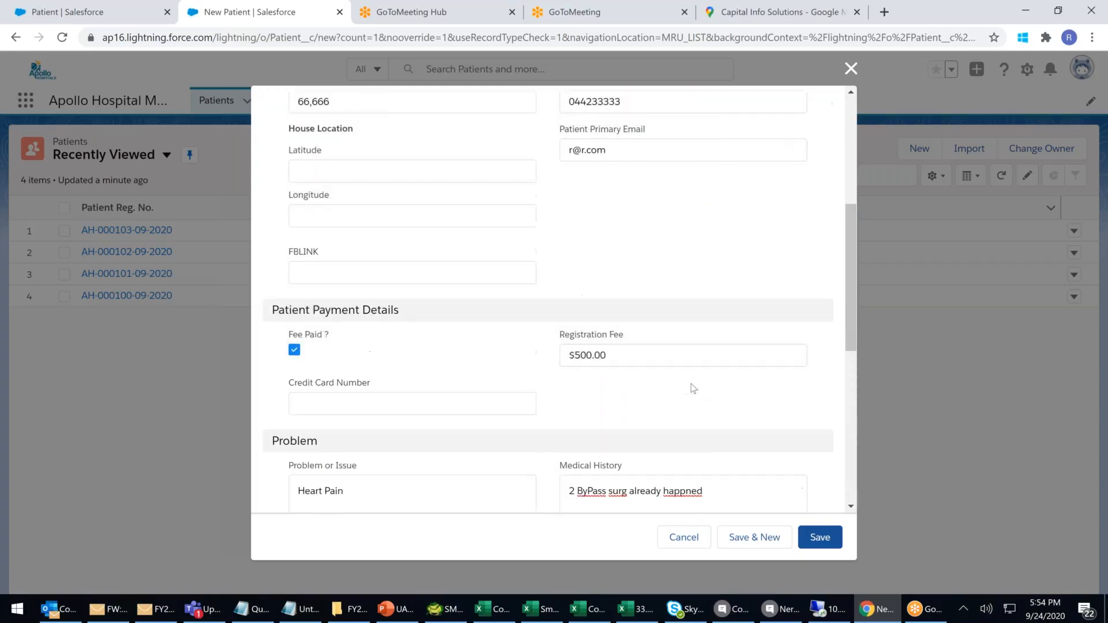
scroll(693, 388, up, 4)
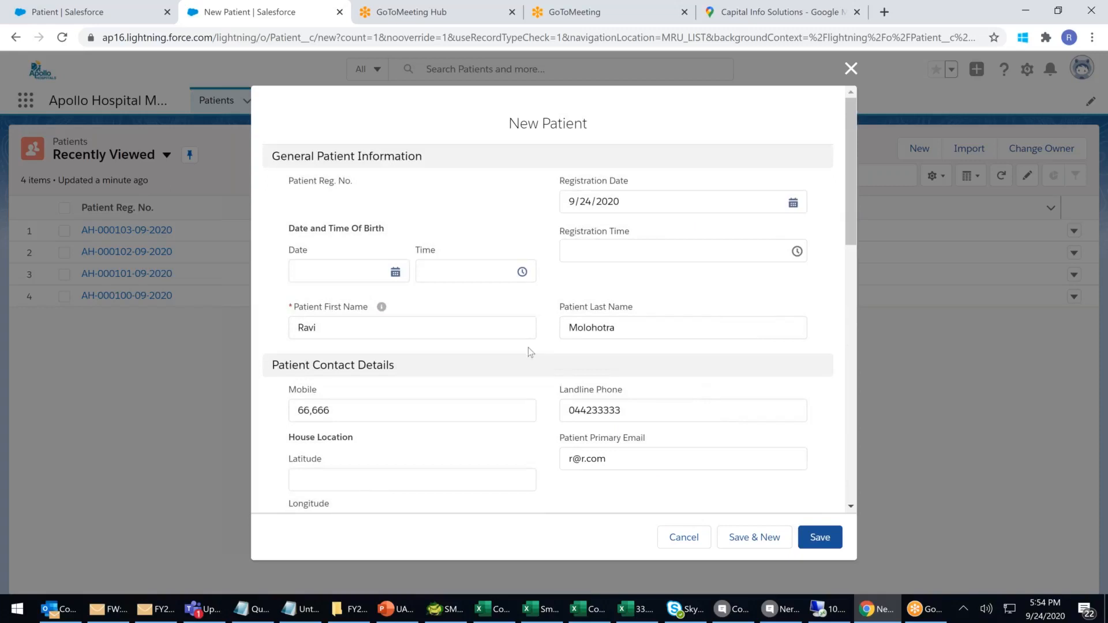
scroll(650, 317, down, 1)
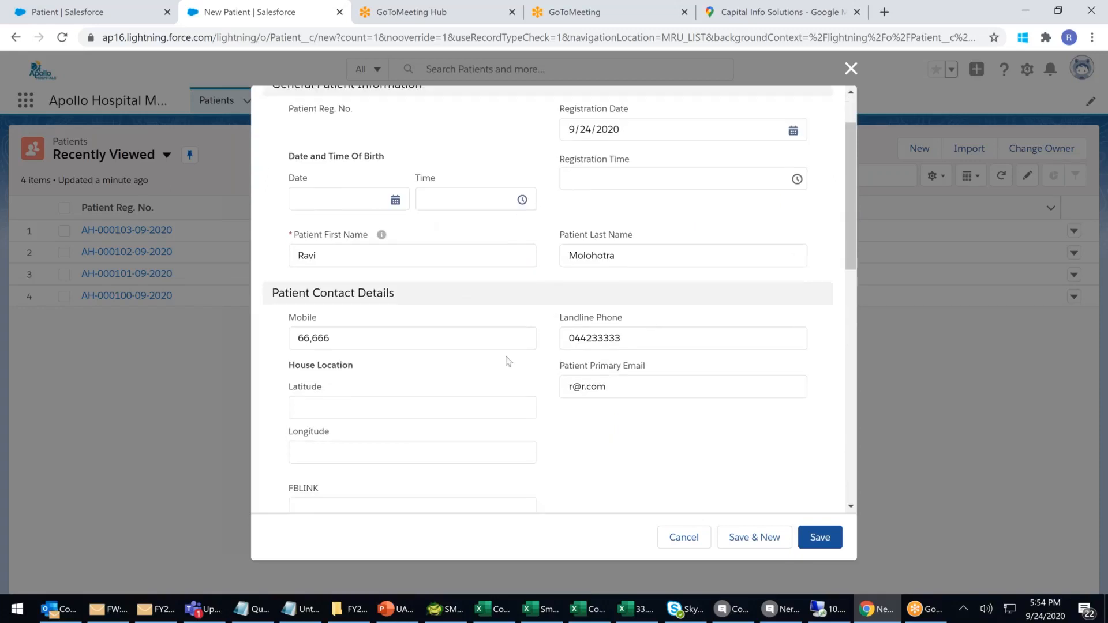
drag(285, 237, 445, 240)
drag(596, 246, 649, 234)
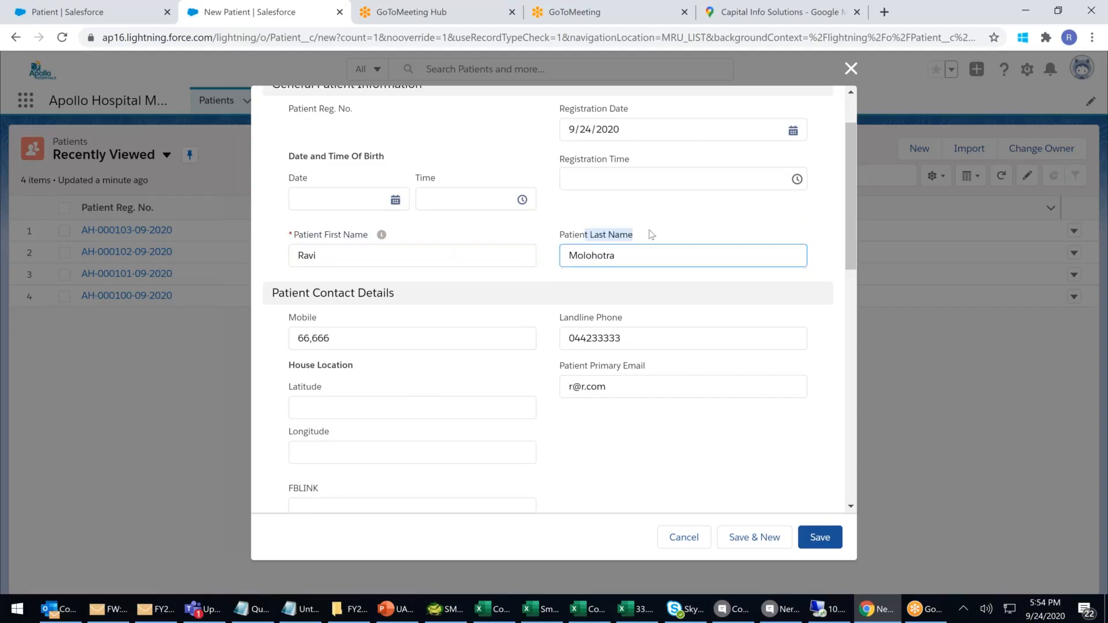
drag(305, 238, 407, 237)
drag(590, 238, 659, 235)
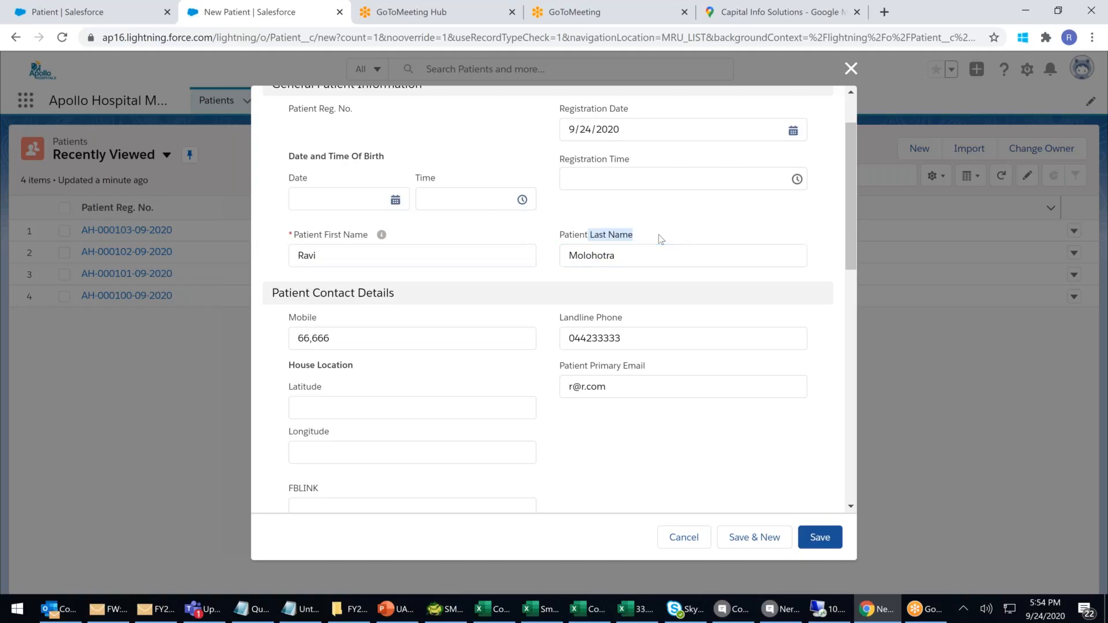
click(827, 540)
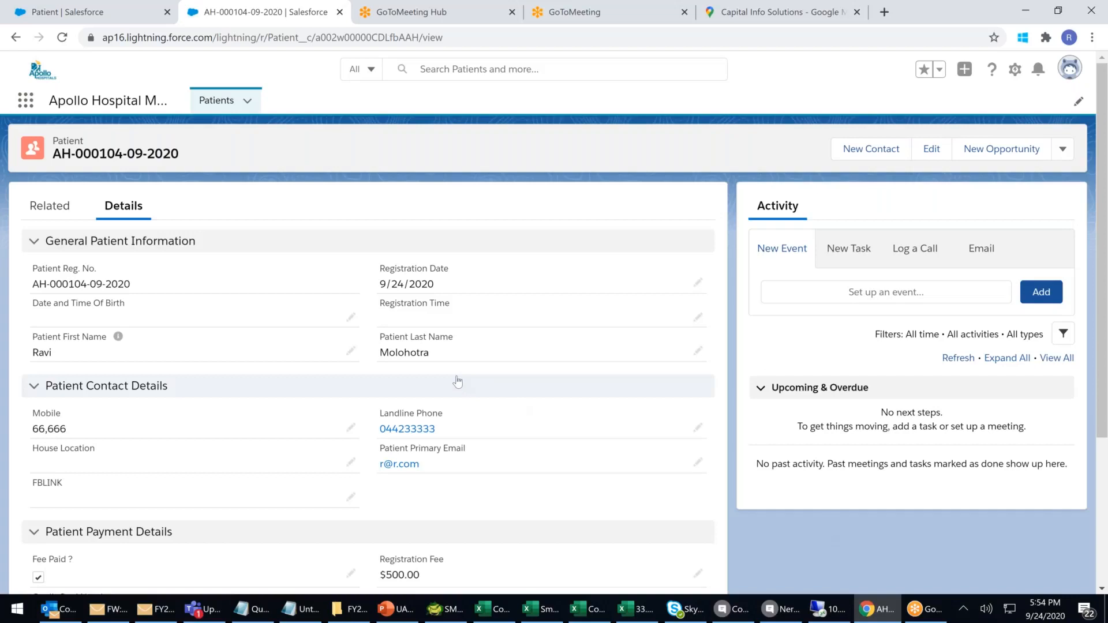
scroll(209, 296, down, 2)
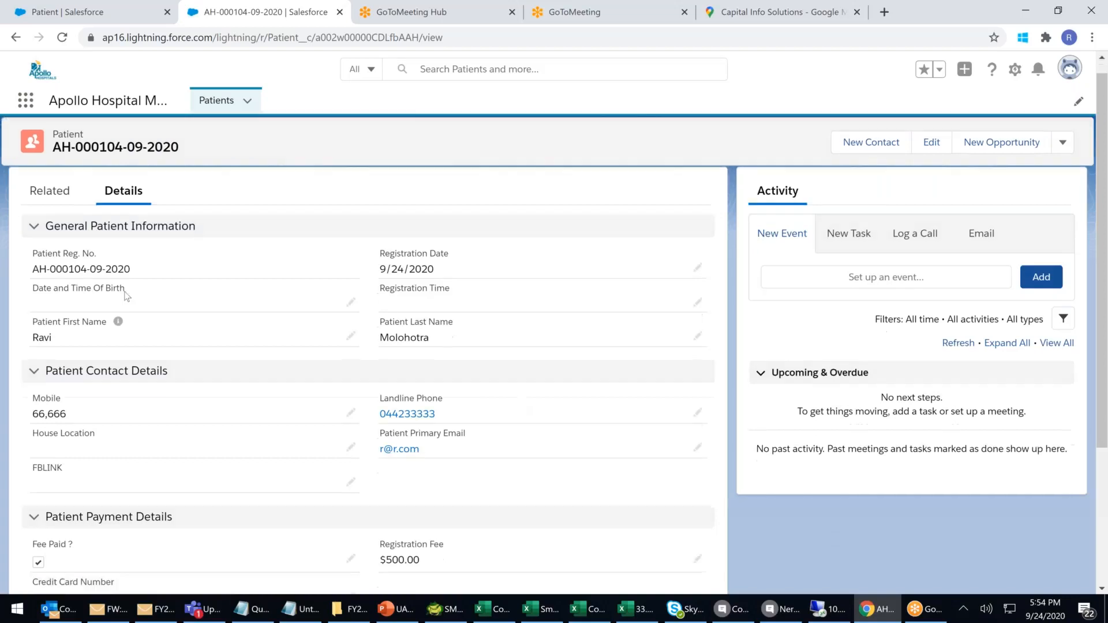
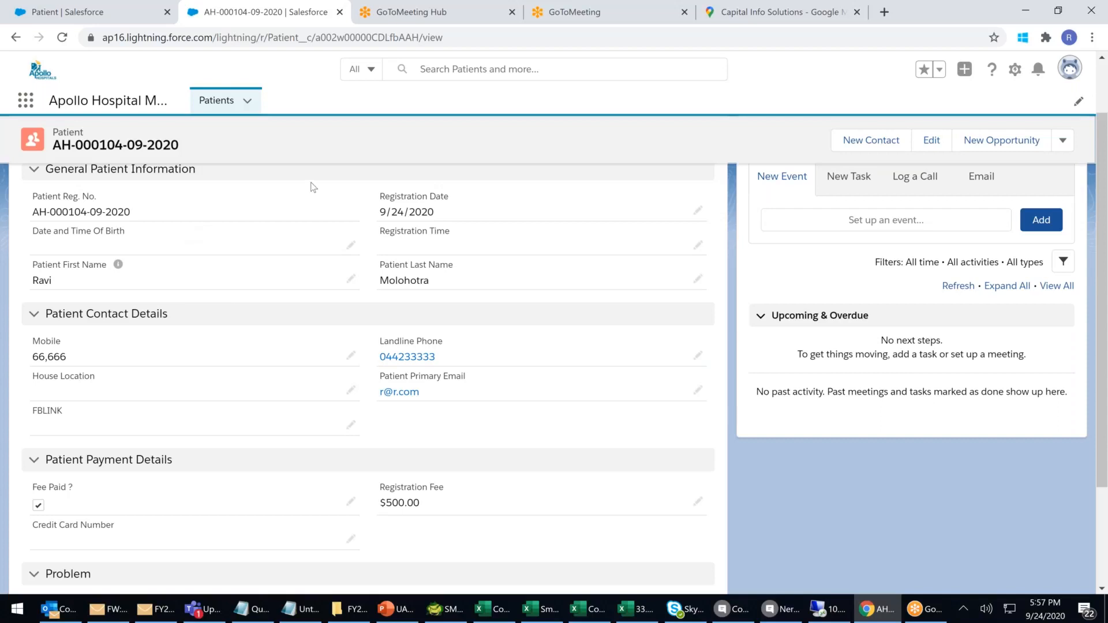
Switch back to the Setup tab showing the Patient object's page layout assignments.
scroll(345, 88, up, 2)
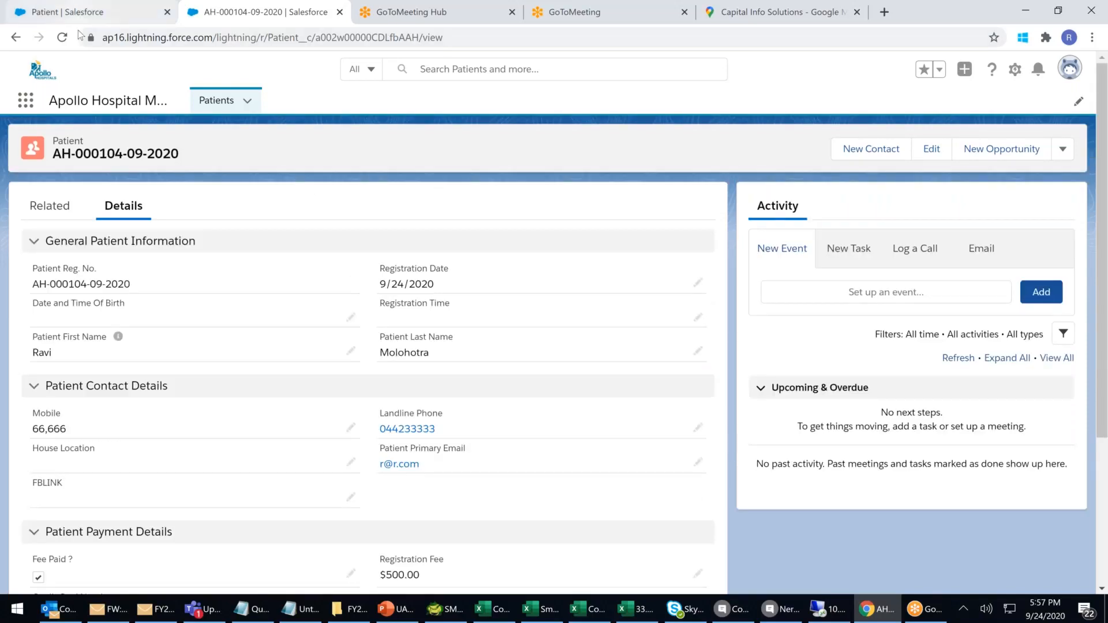
click(81, 11)
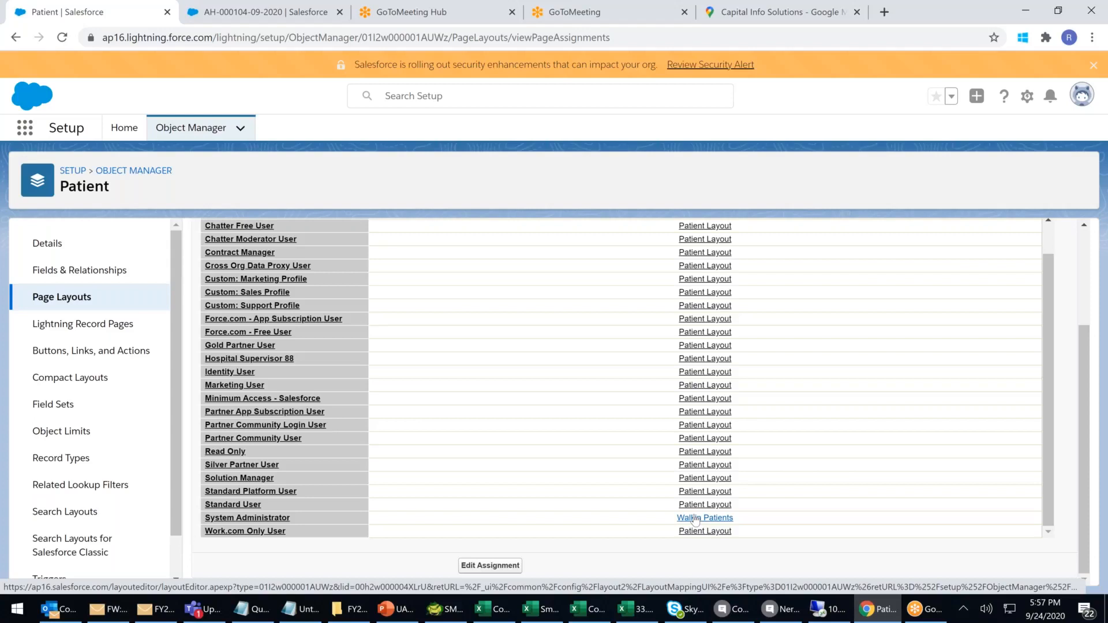
Change the System Administrator profile's Patient layout from Walkin Patients to VIP and save.
scroll(530, 280, up, 5)
click(490, 313)
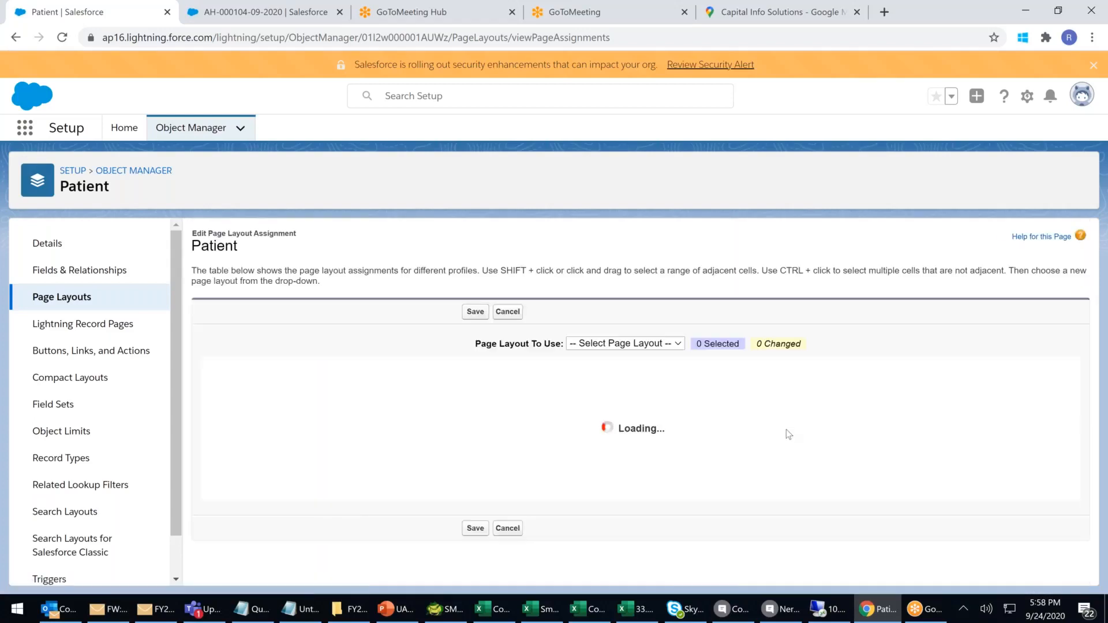
scroll(787, 432, down, 2)
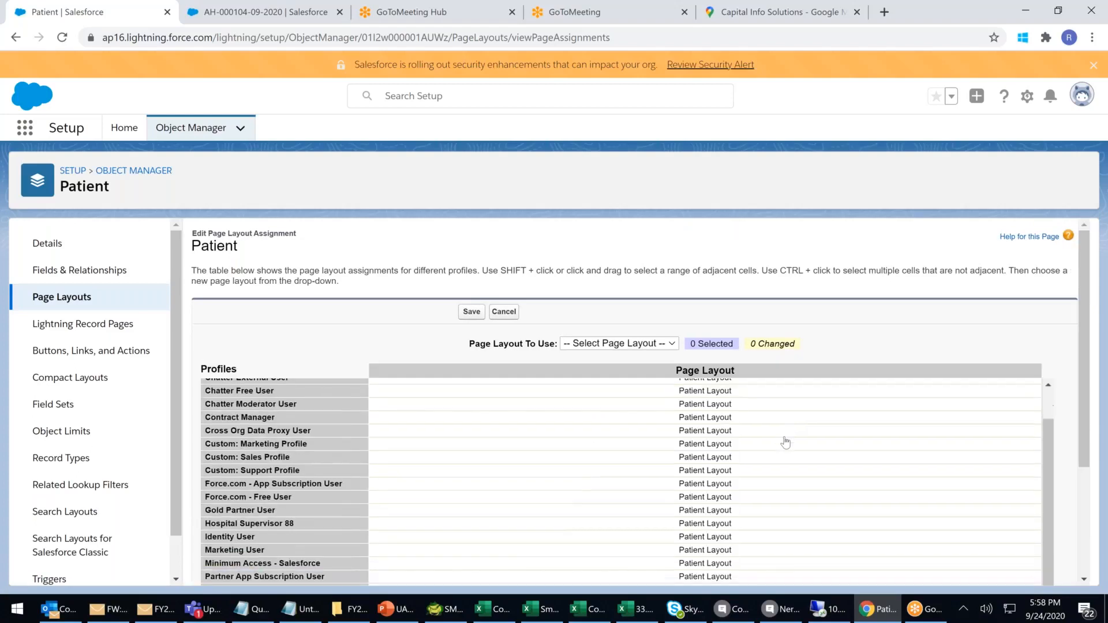
scroll(782, 487, down, 3)
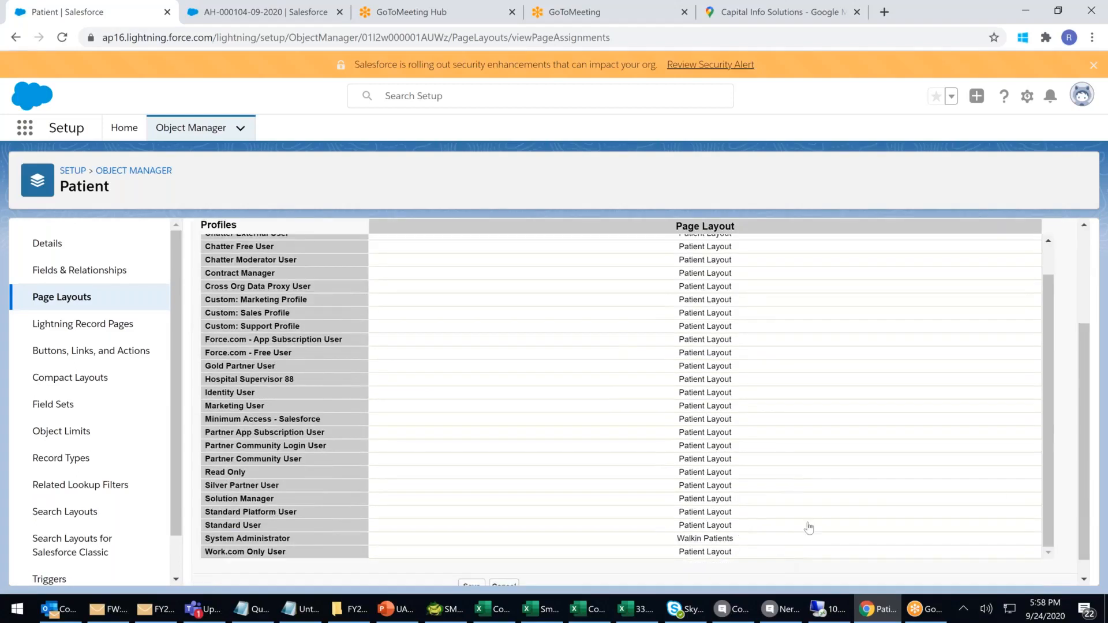
drag(1085, 419, 1083, 385)
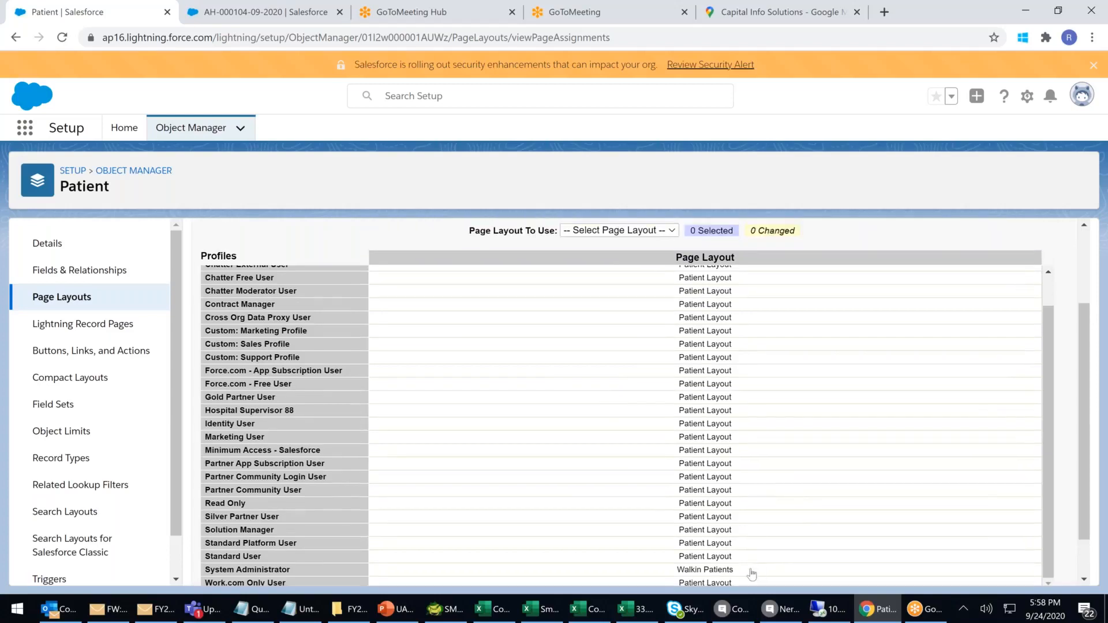
click(749, 570)
click(638, 231)
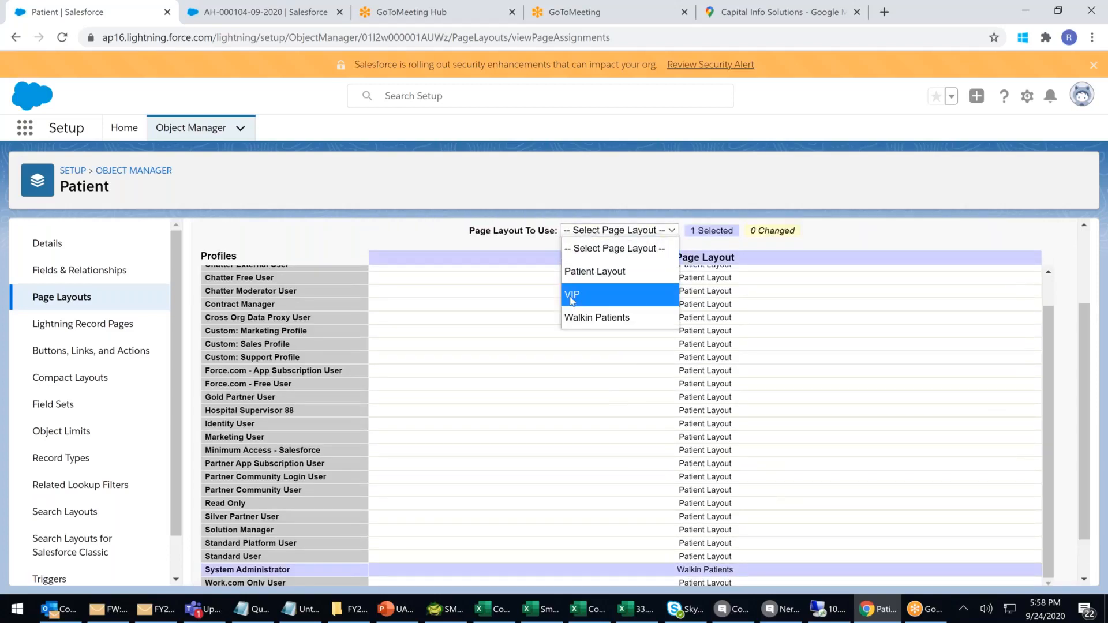
click(572, 296)
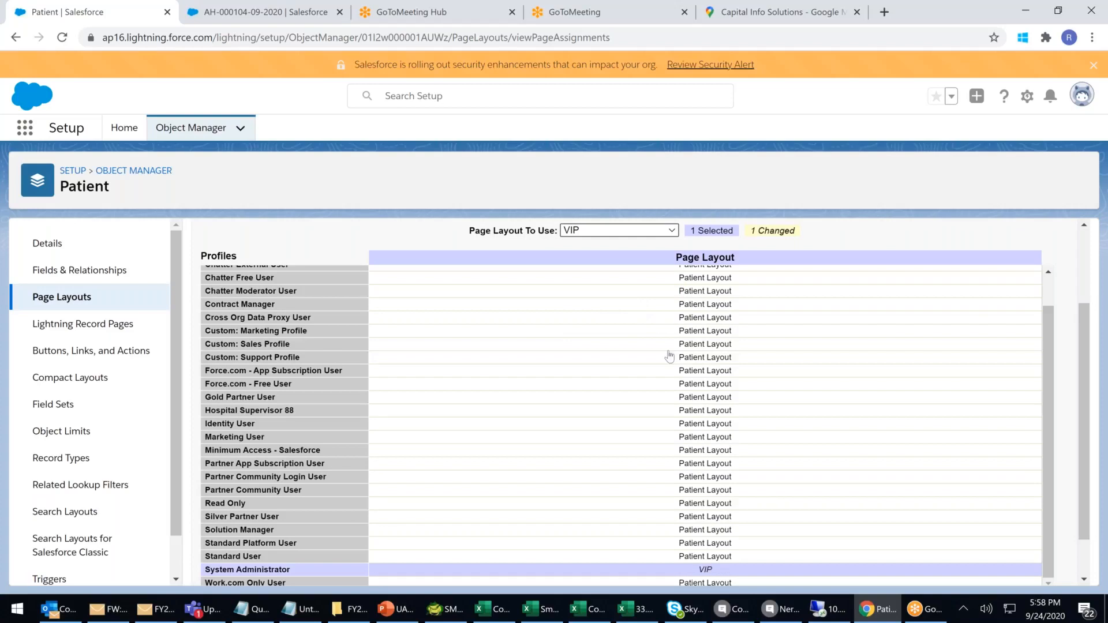
scroll(670, 356, down, 2)
click(472, 566)
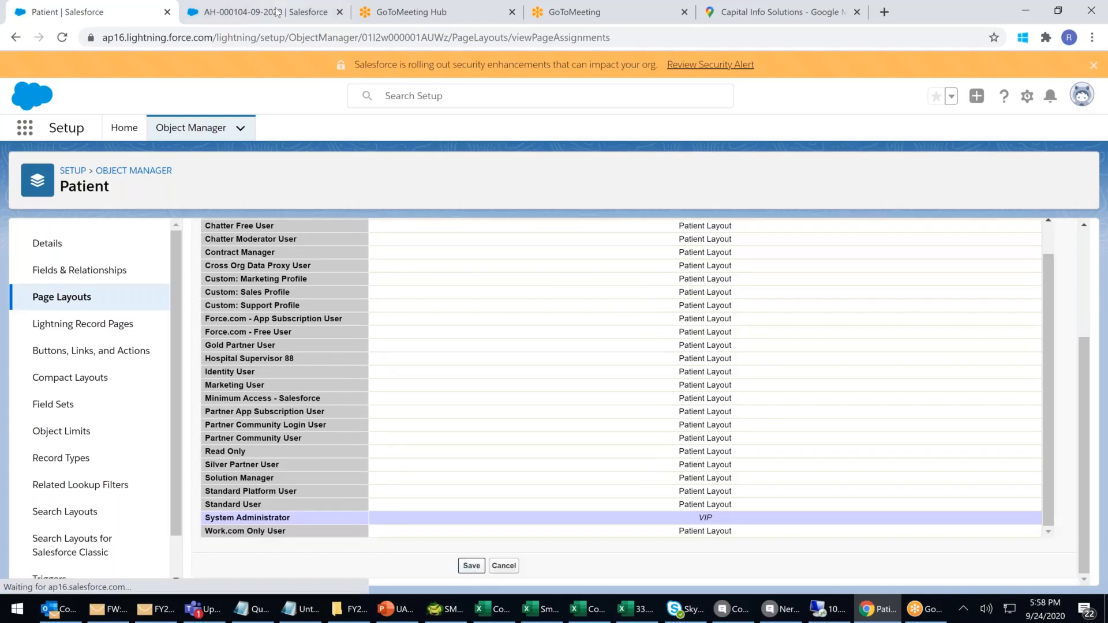
click(276, 12)
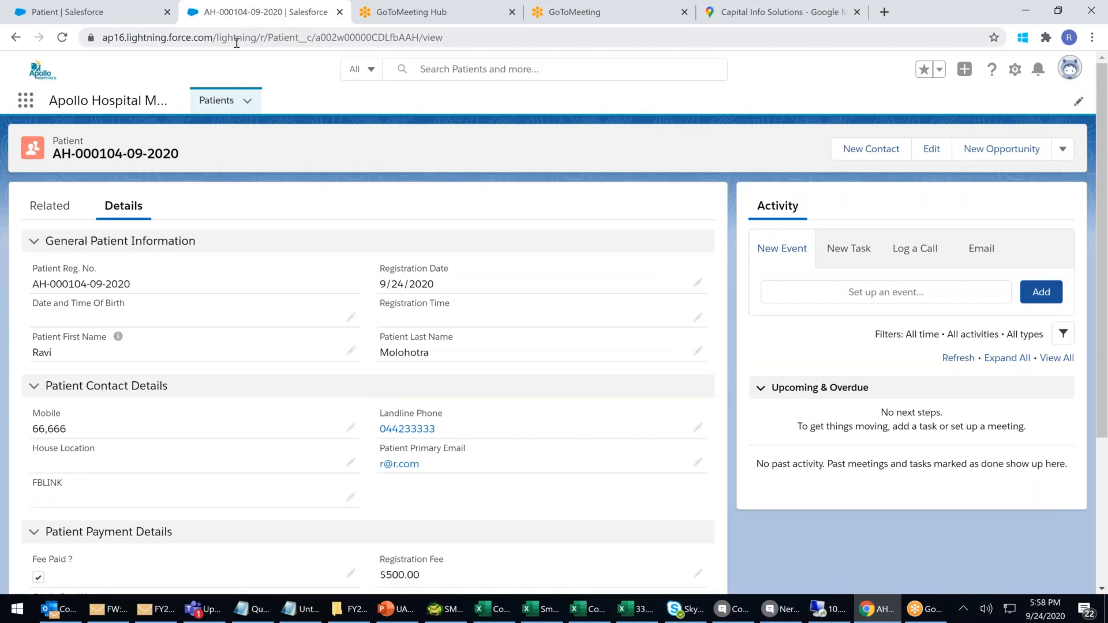
Reload the patient record page twice so the new layout assignment takes effect.
click(290, 38)
key(Return)
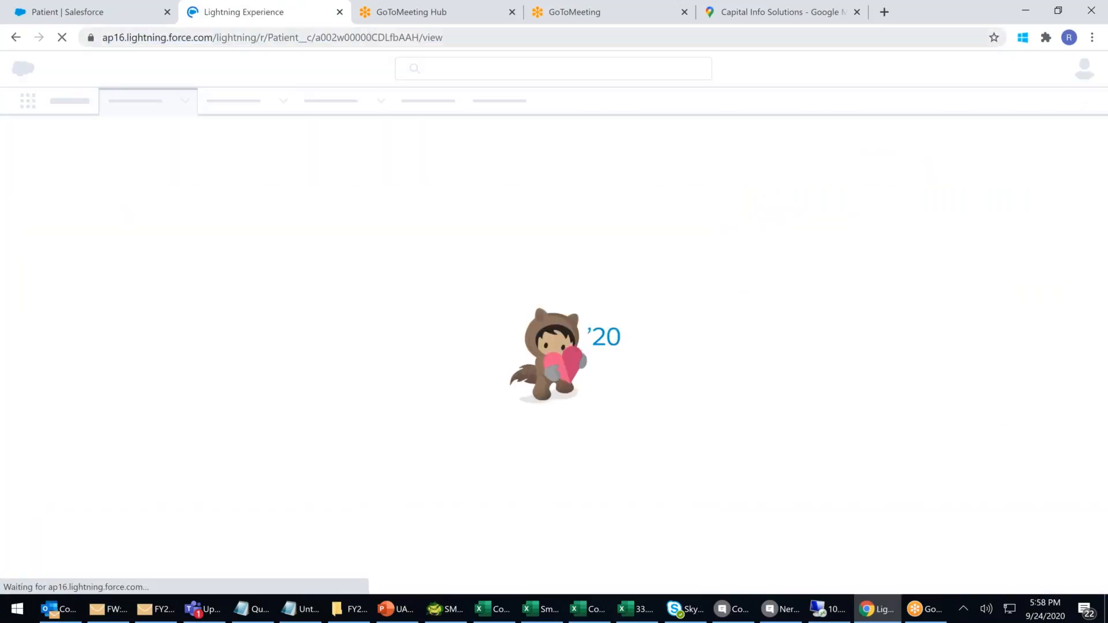
click(371, 37)
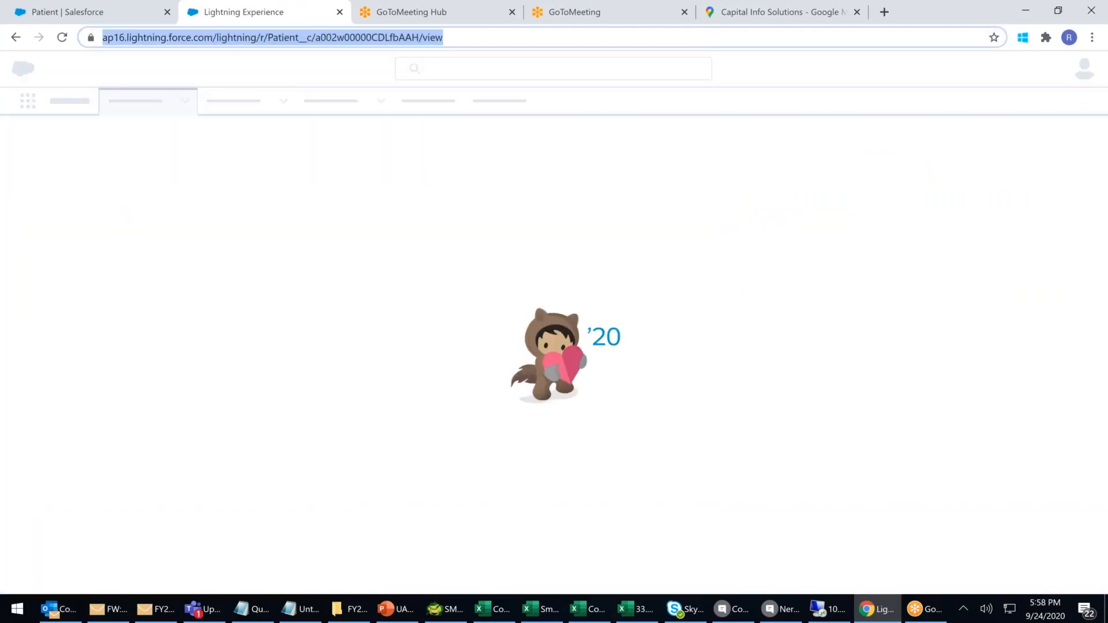
key(Return)
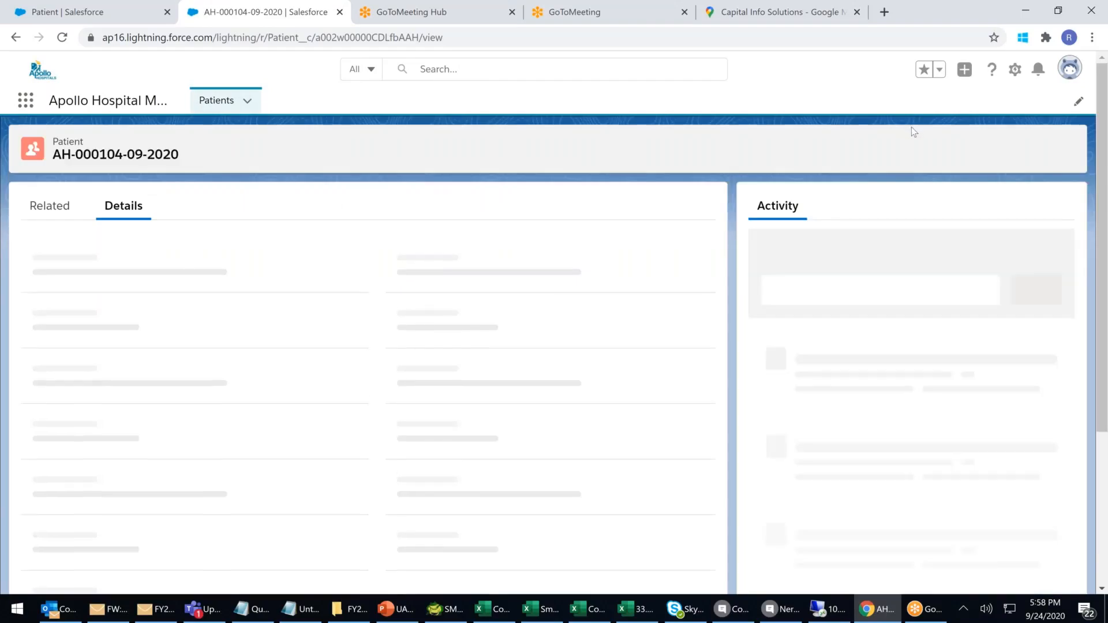
Start a new patient from the Patients list to confirm the VIP Info section, then close it unsaved.
click(226, 104)
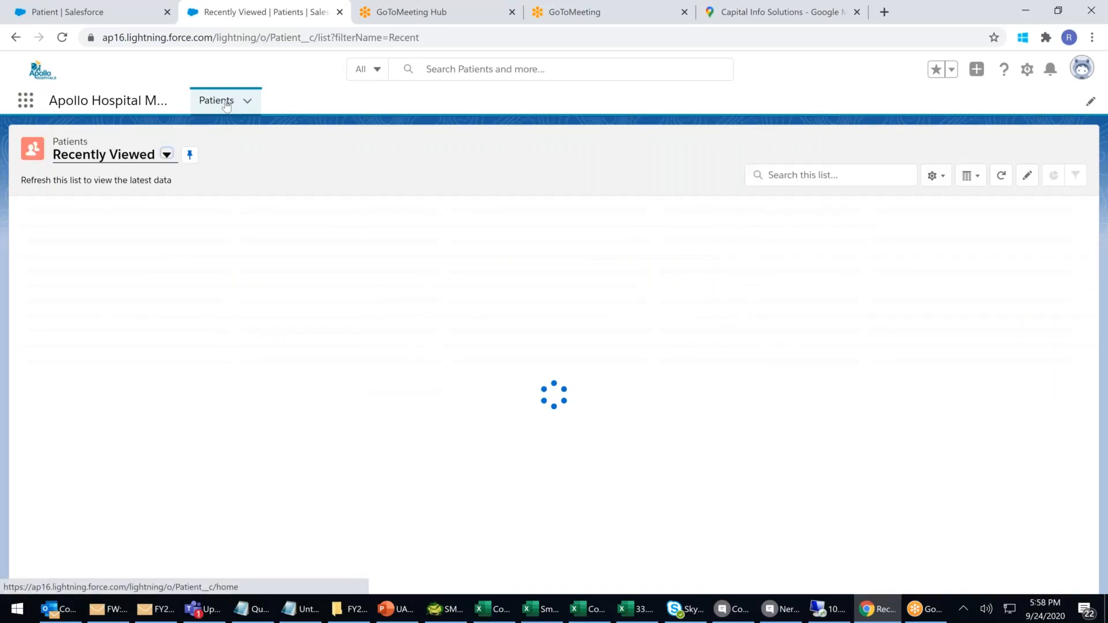
click(932, 151)
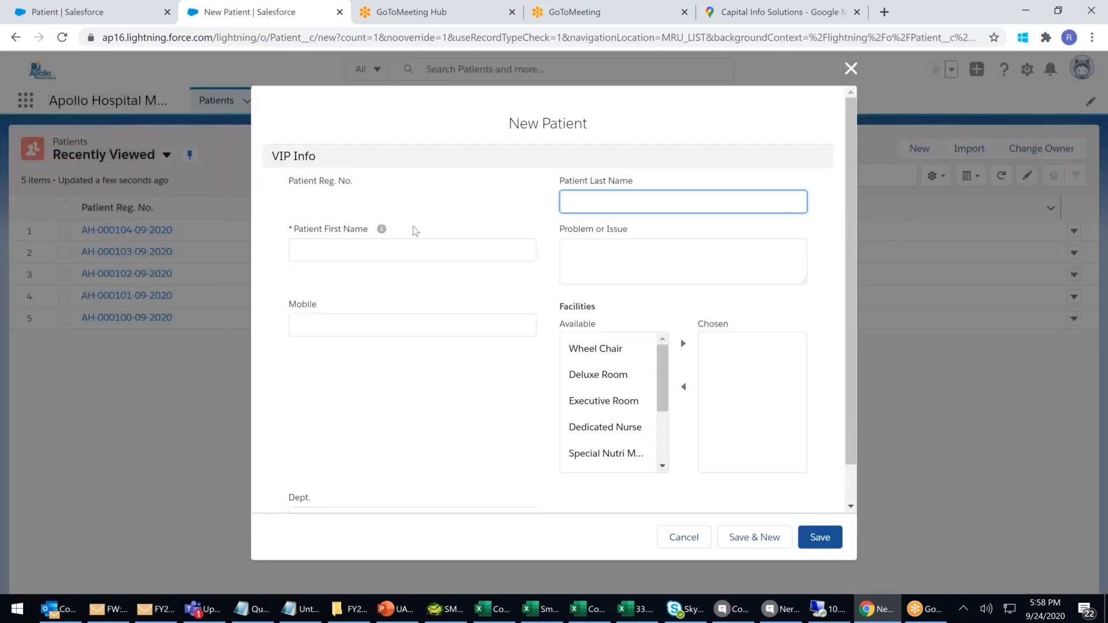
scroll(486, 379, down, 1)
scroll(486, 379, up, 1)
click(371, 158)
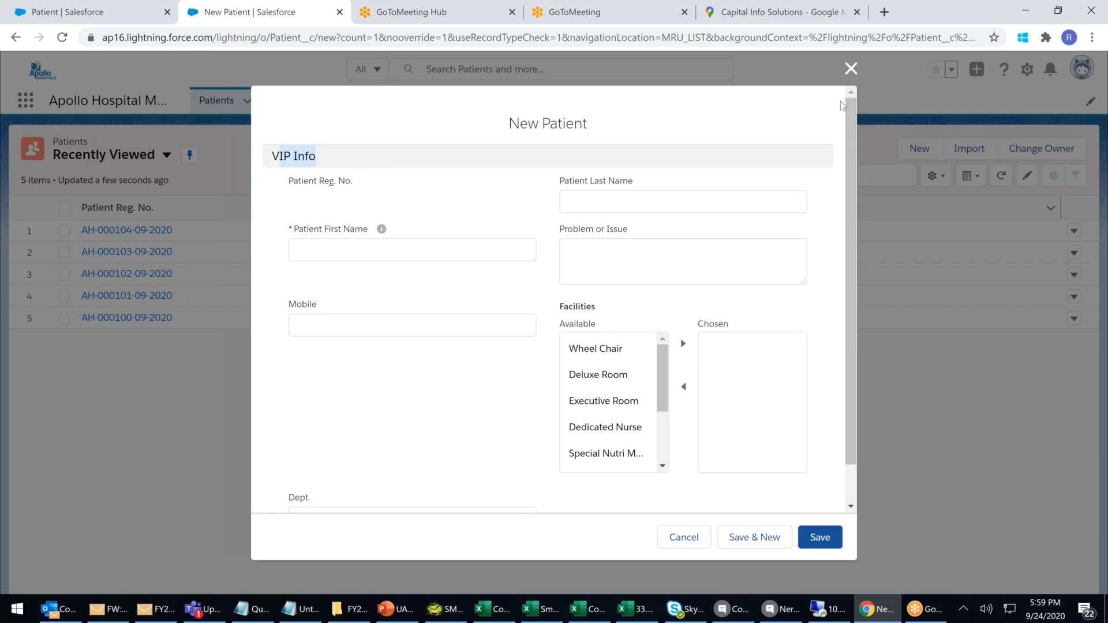
click(852, 70)
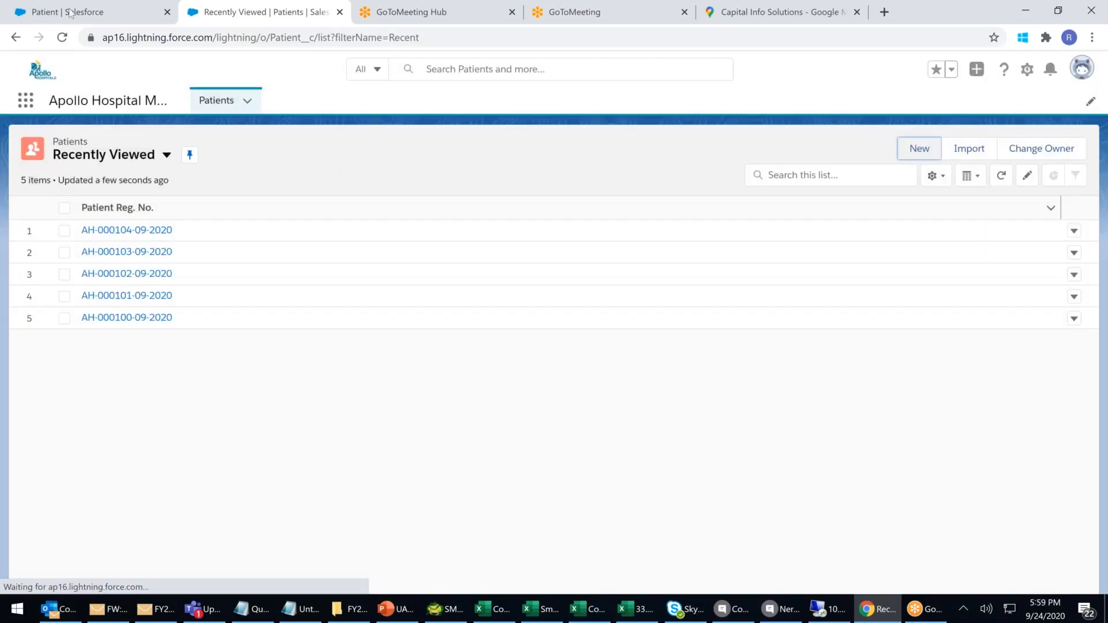
Go to the Patient setup pages and view its Record Types, which list none yet.
click(69, 12)
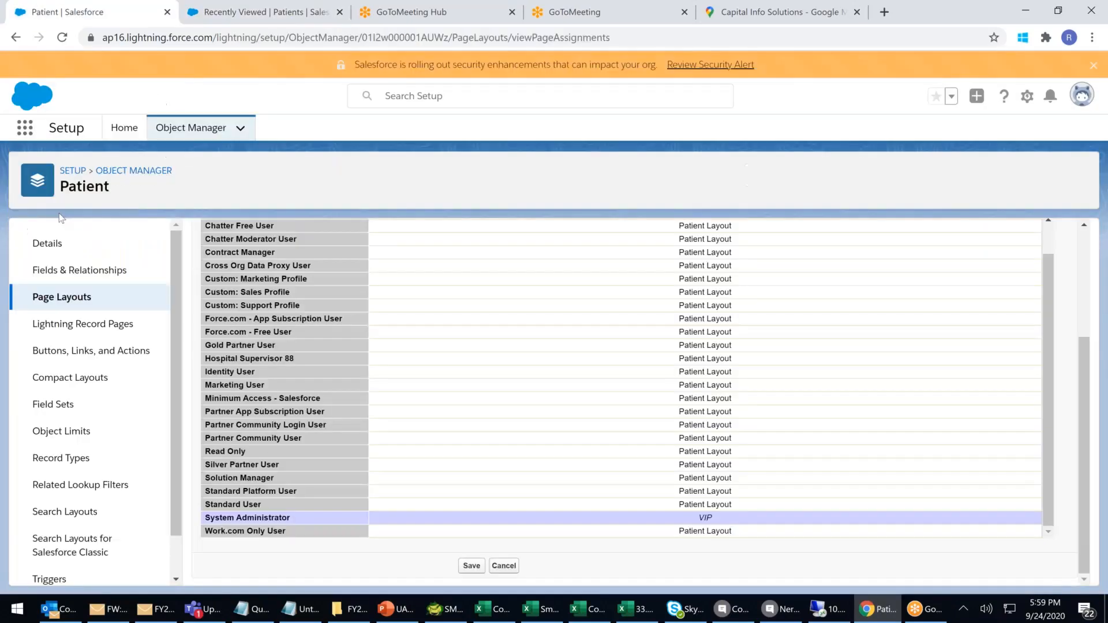
scroll(58, 306, down, 1)
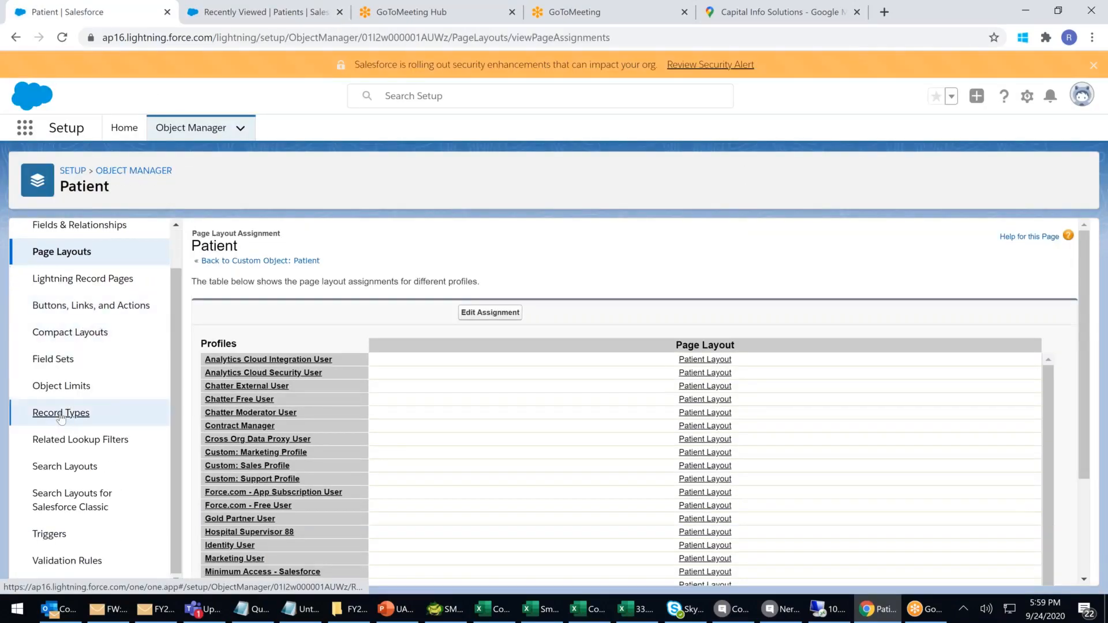
click(61, 414)
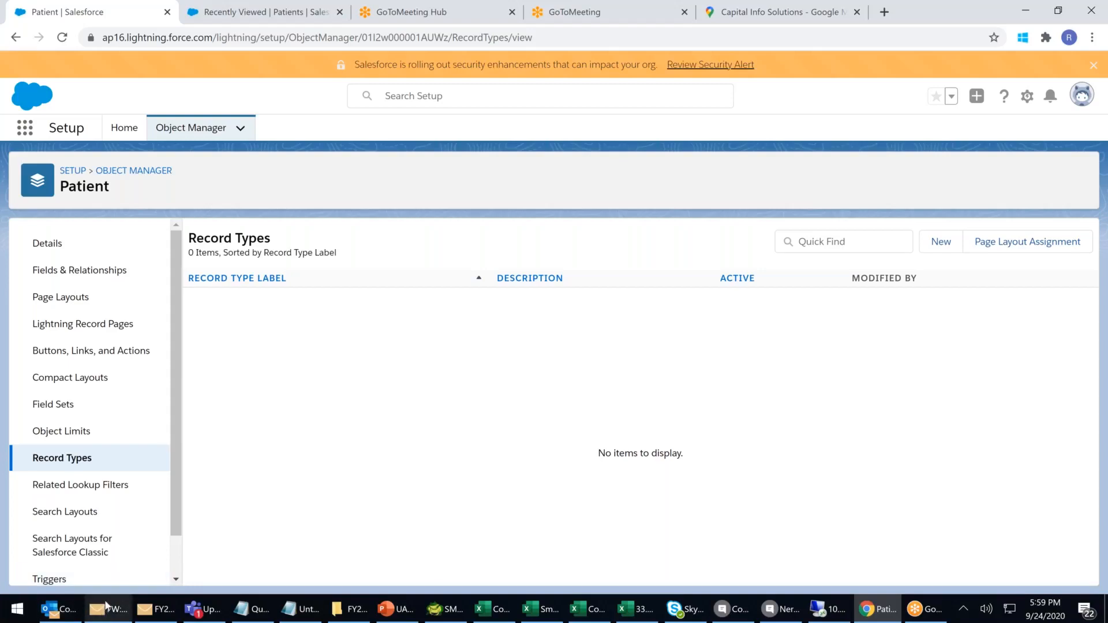
mouse_move(106, 606)
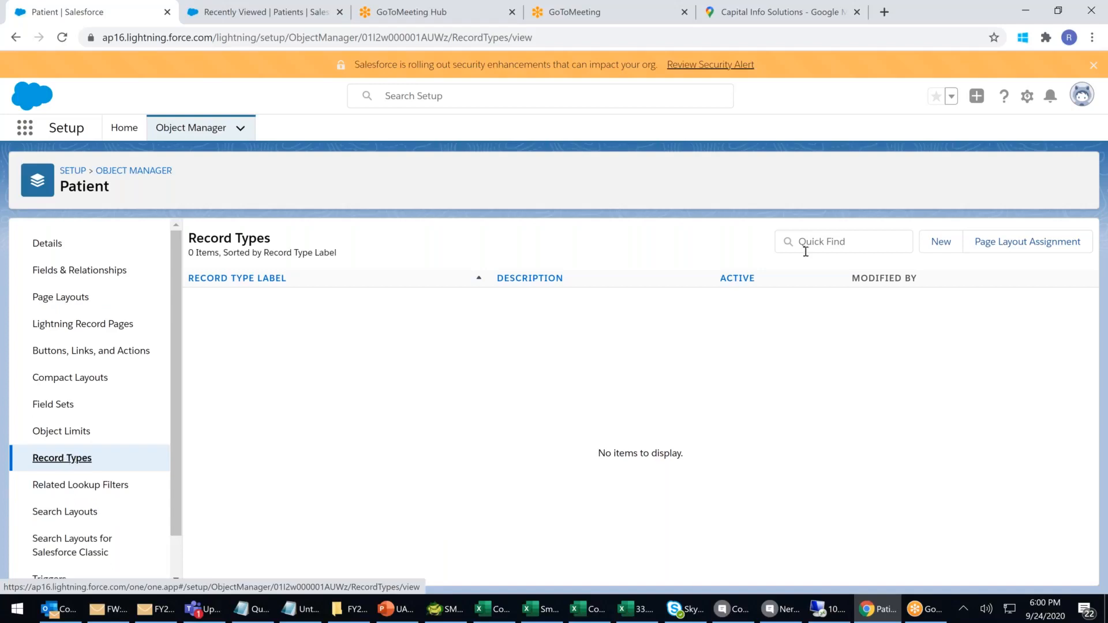
Start a new record type labelled 'Normal Patient' with the walk-in outpatient description.
click(951, 247)
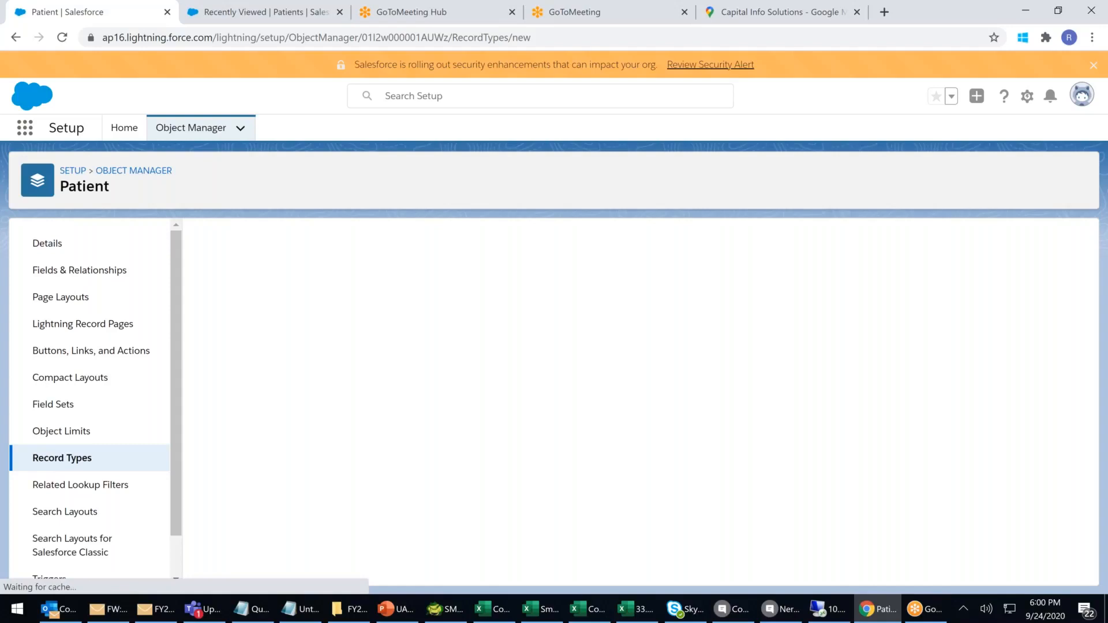
click(393, 384)
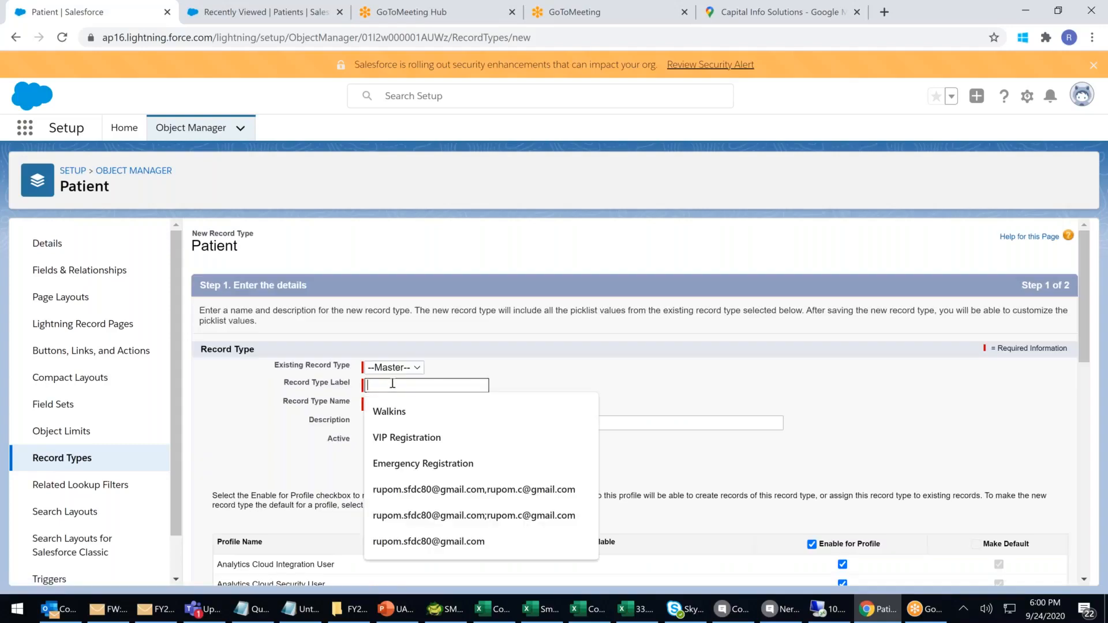
text(Normal )
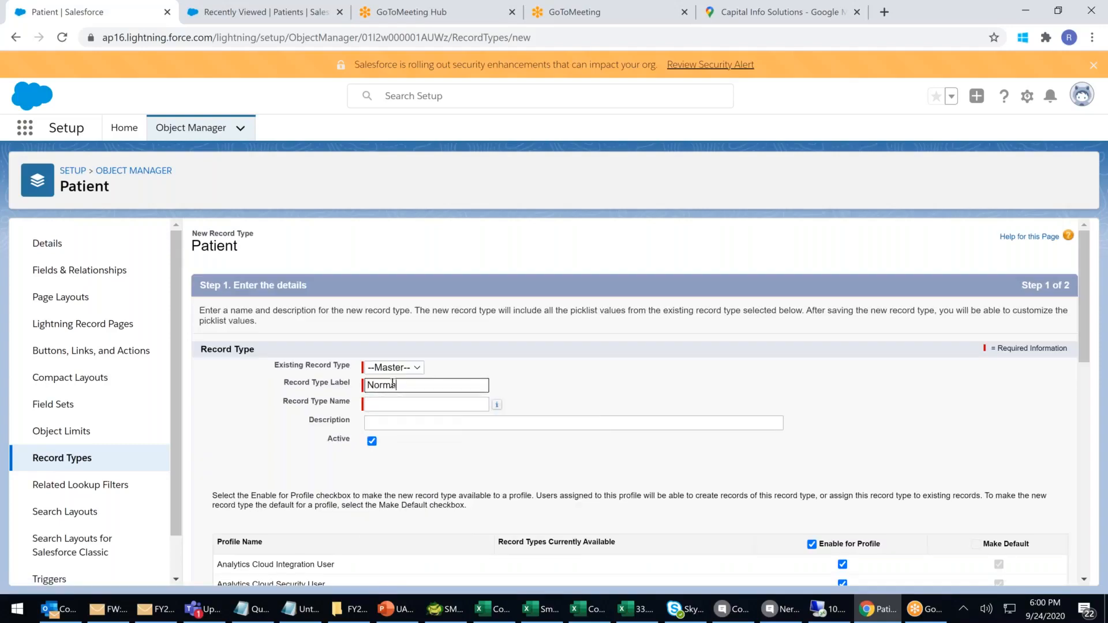
text(Pati)
text(ient)
key(Tab)
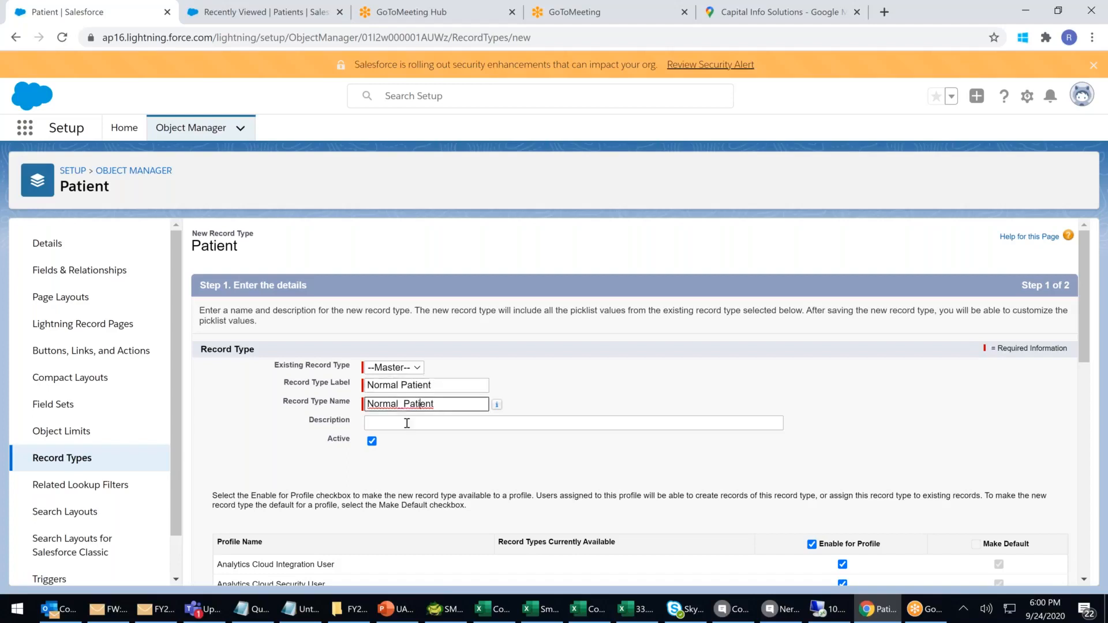
click(407, 424)
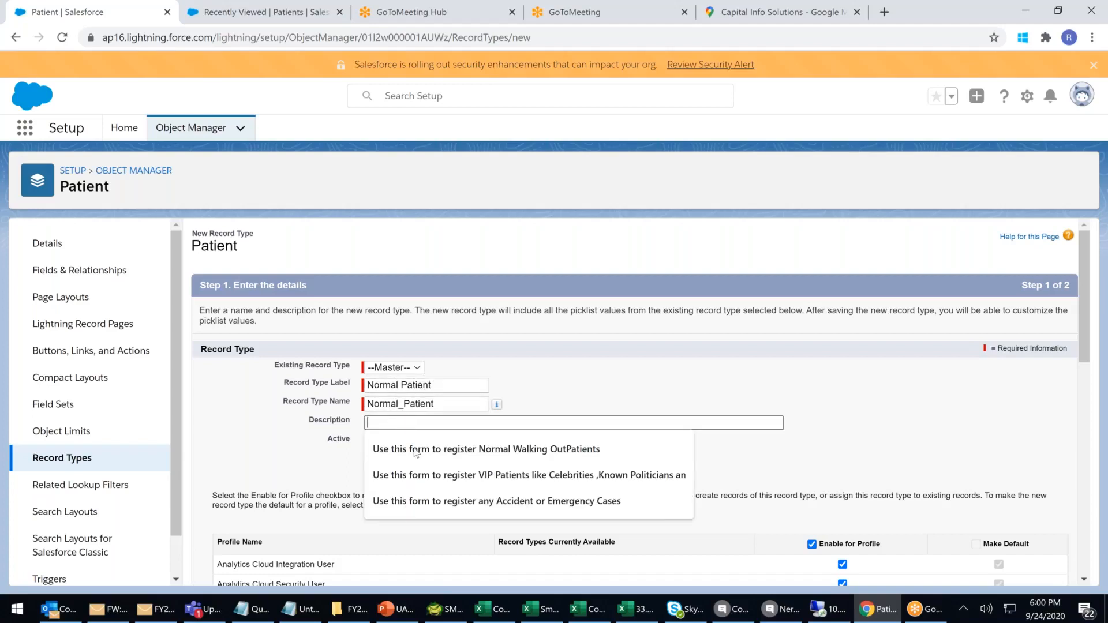
click(413, 449)
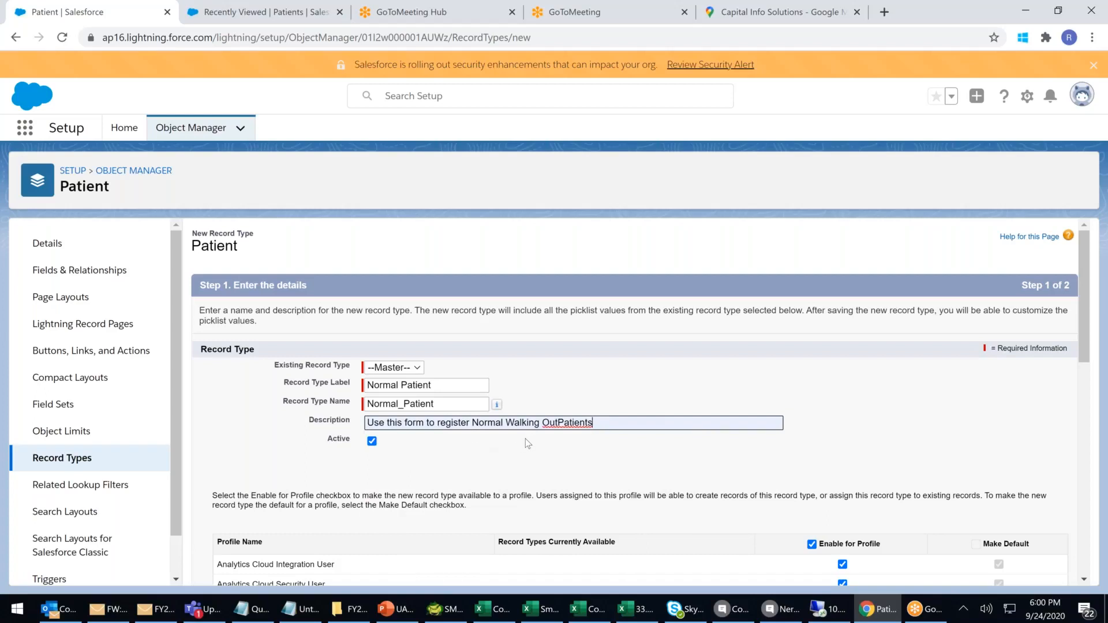
click(558, 423)
key(BackSpace)
click(859, 440)
key(BackSpace)
key(BackSpace)
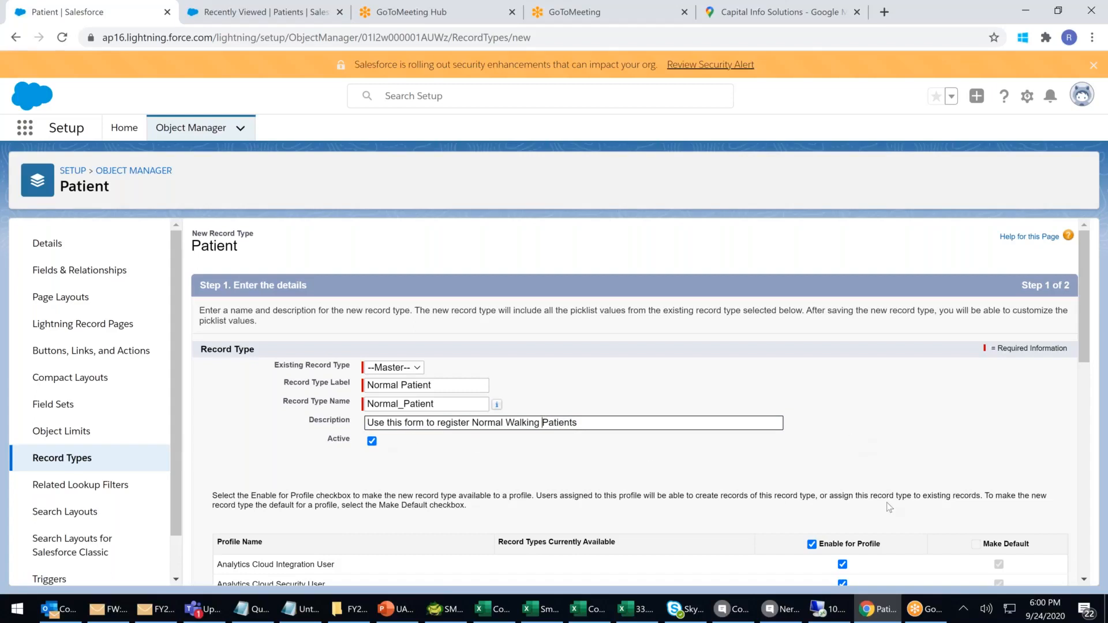
Apply the Walkin Patients layout to all profiles and save the Normal Patient record type.
scroll(889, 507, down, 10)
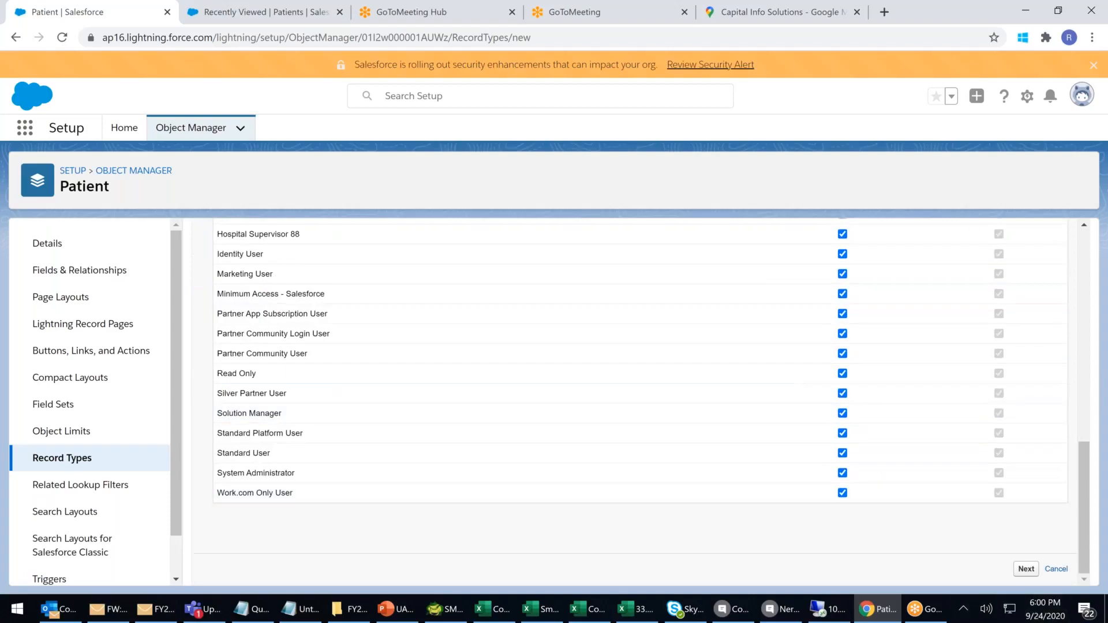
click(1022, 569)
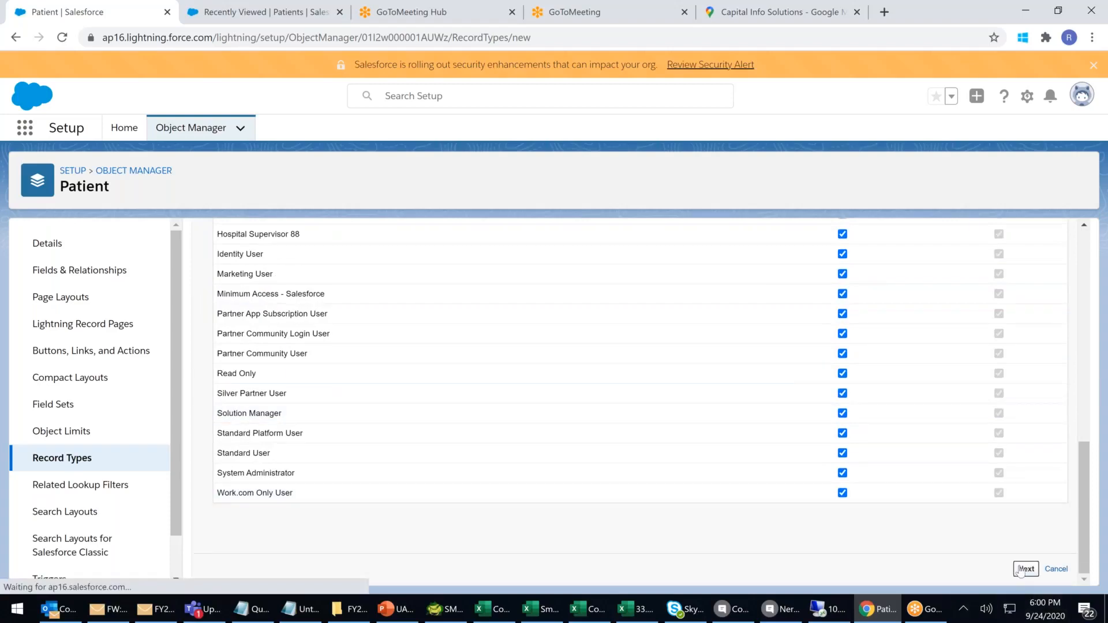
click(453, 429)
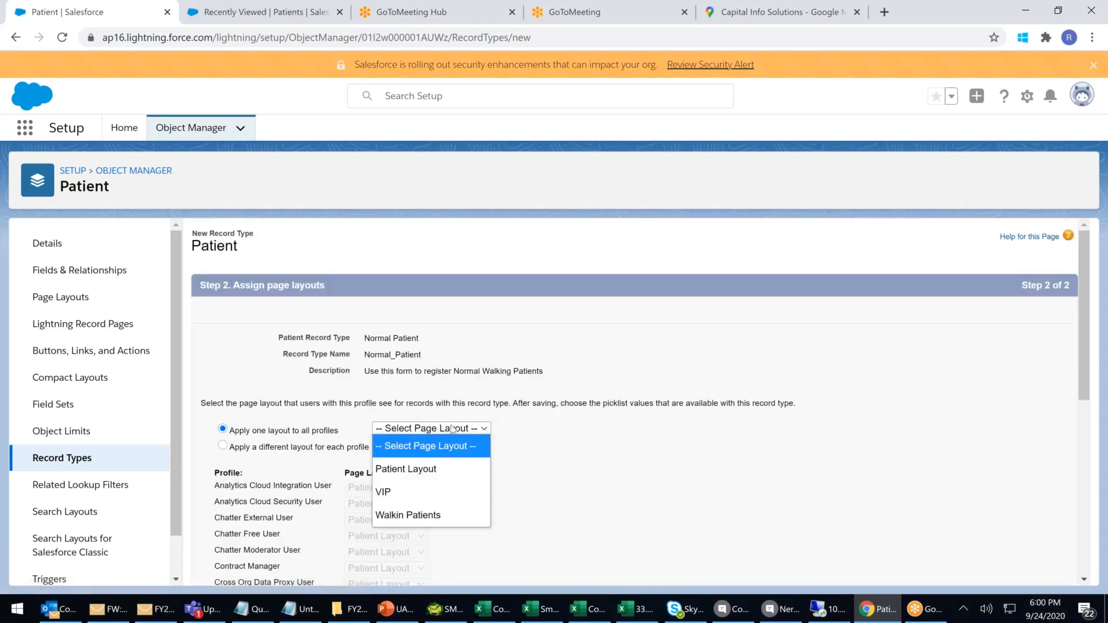
click(433, 515)
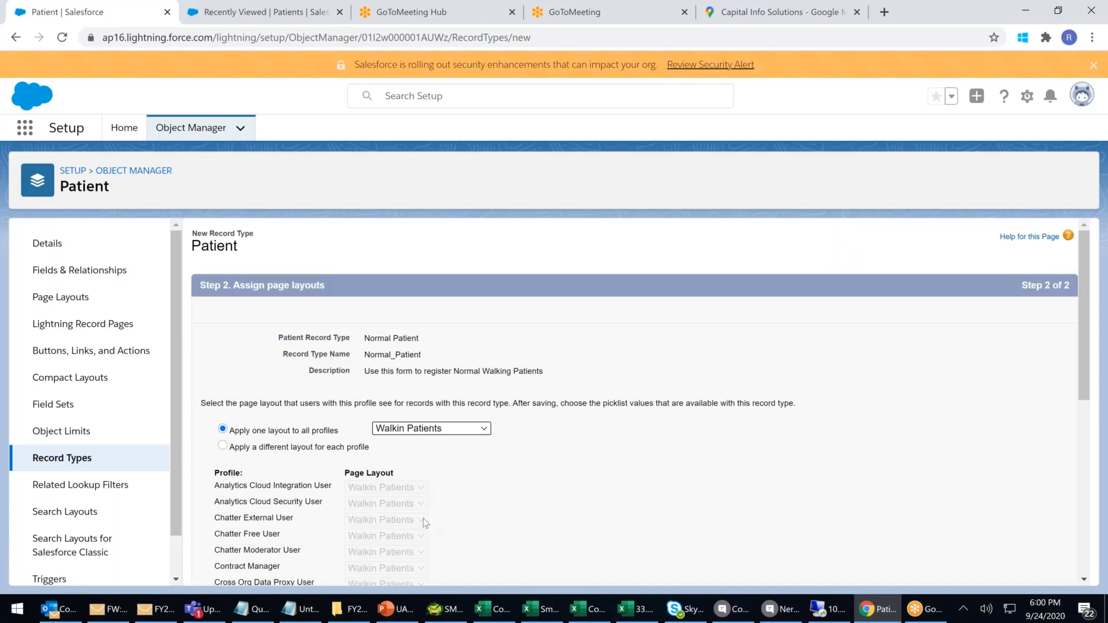
scroll(705, 458, down, 6)
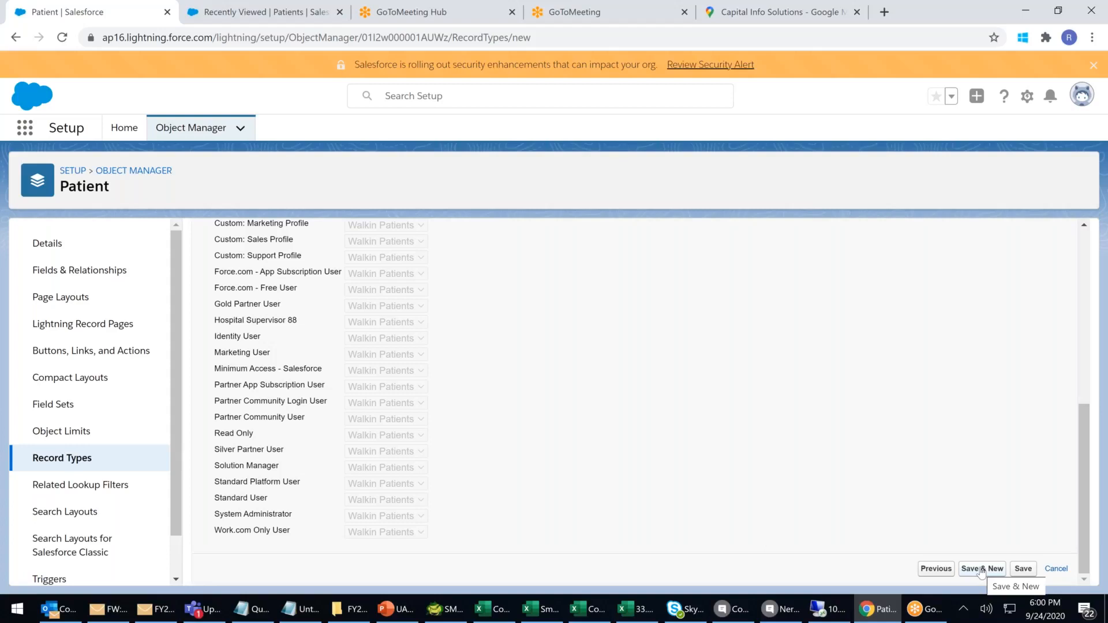
click(1029, 572)
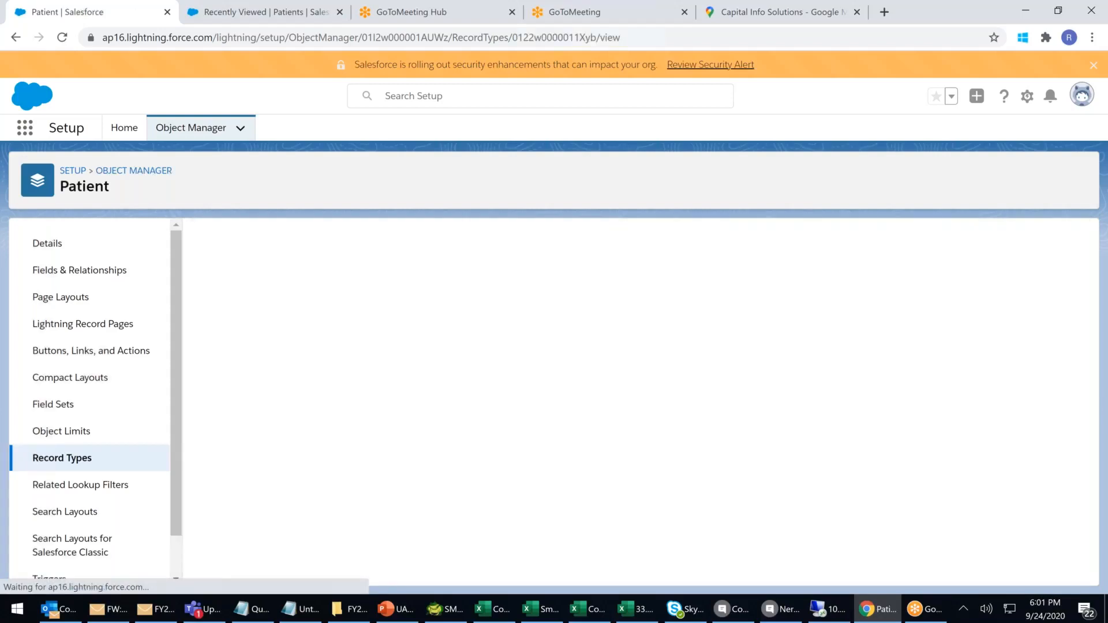
click(57, 457)
Start a new record type labelled 'VIP Patient' using the saved VIP patients description.
click(946, 245)
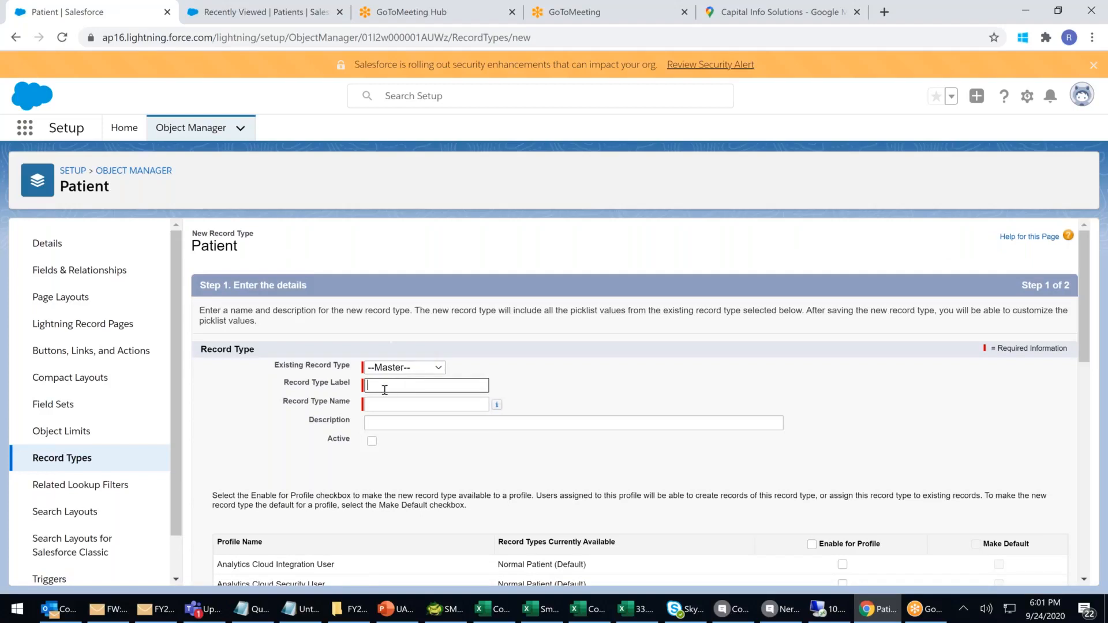
click(384, 390)
text(V)
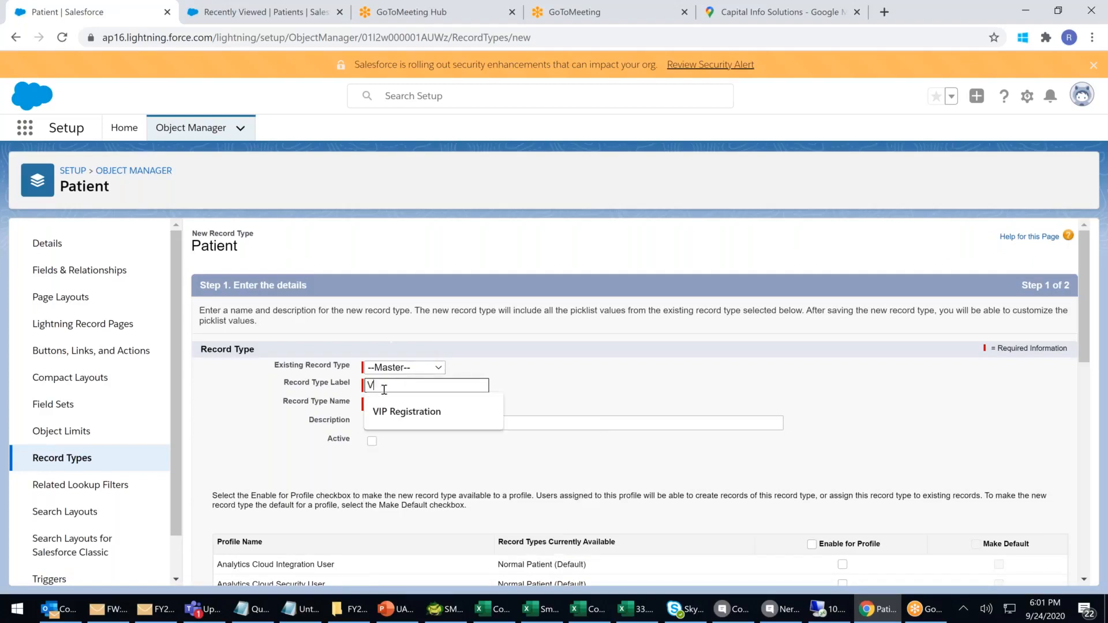
text(IP Patient)
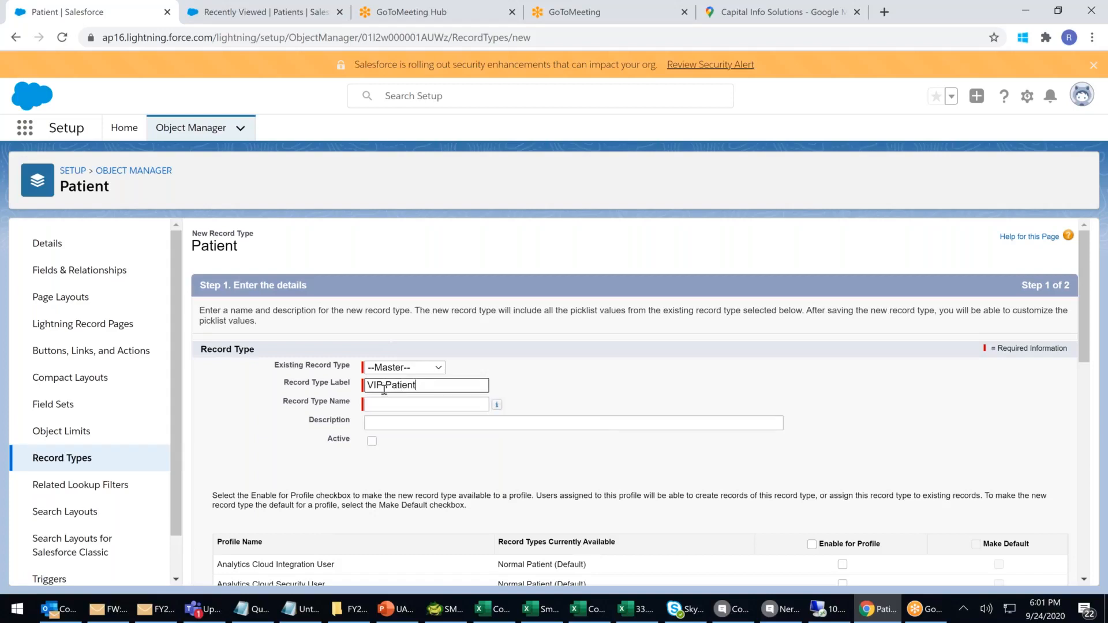
click(378, 403)
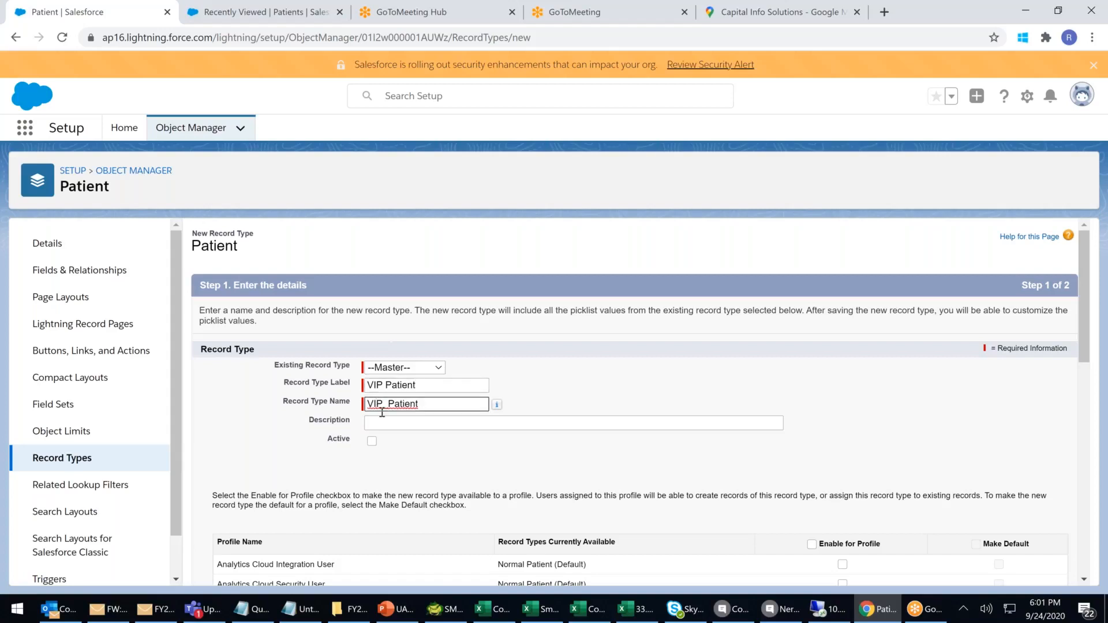
click(423, 418)
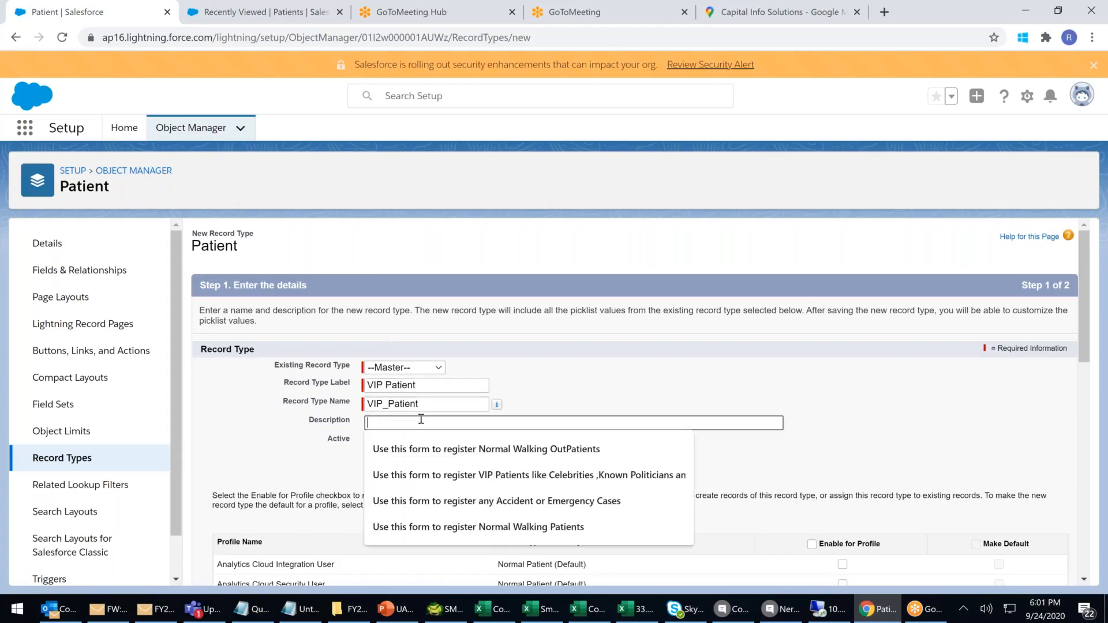
click(434, 475)
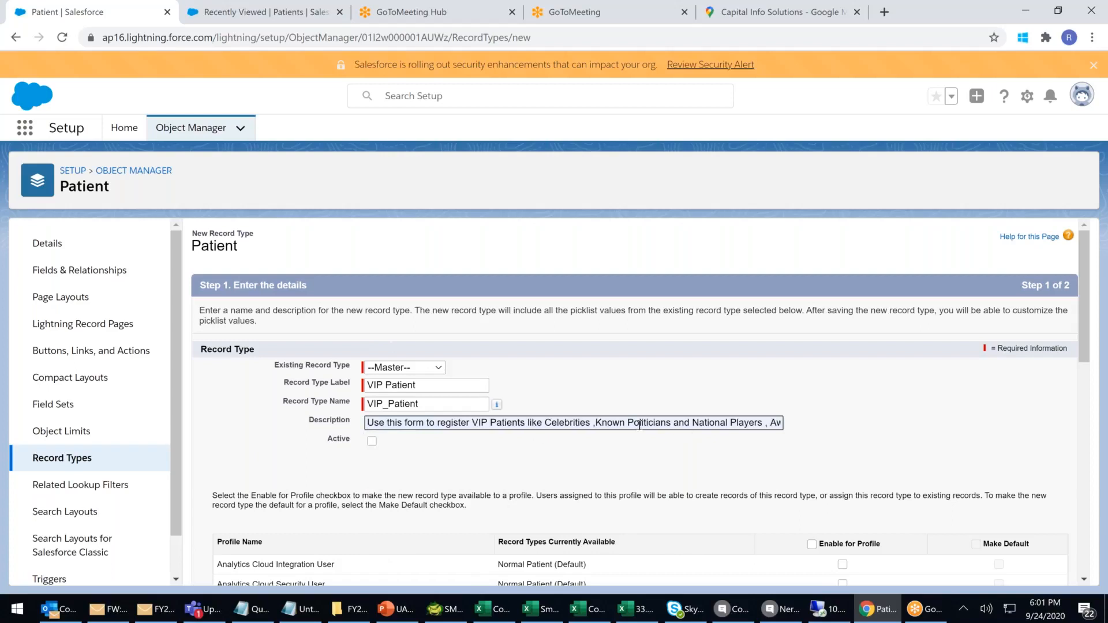
click(740, 426)
key(End)
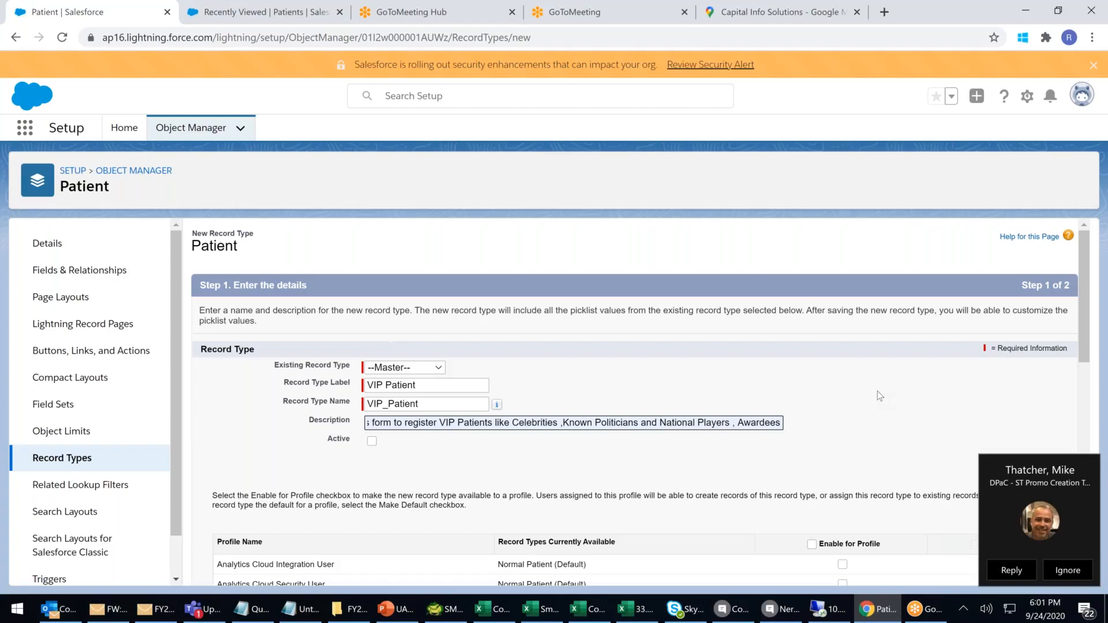
Mark VIP Patient active, enable it for every profile, and continue to the layout step.
click(372, 441)
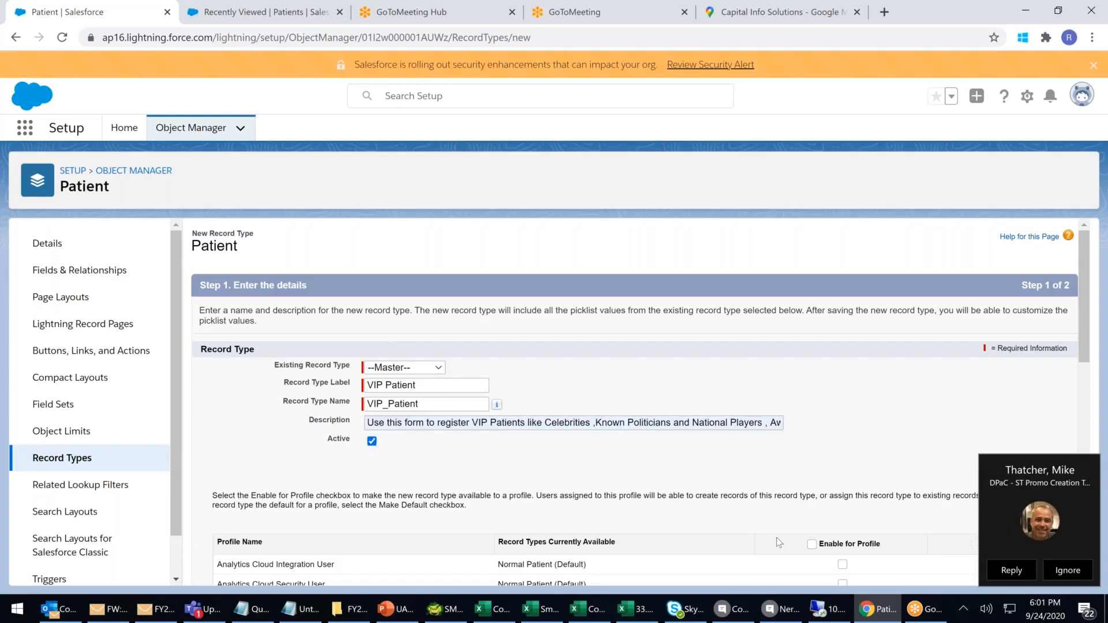
click(812, 544)
scroll(1009, 504, down, 3)
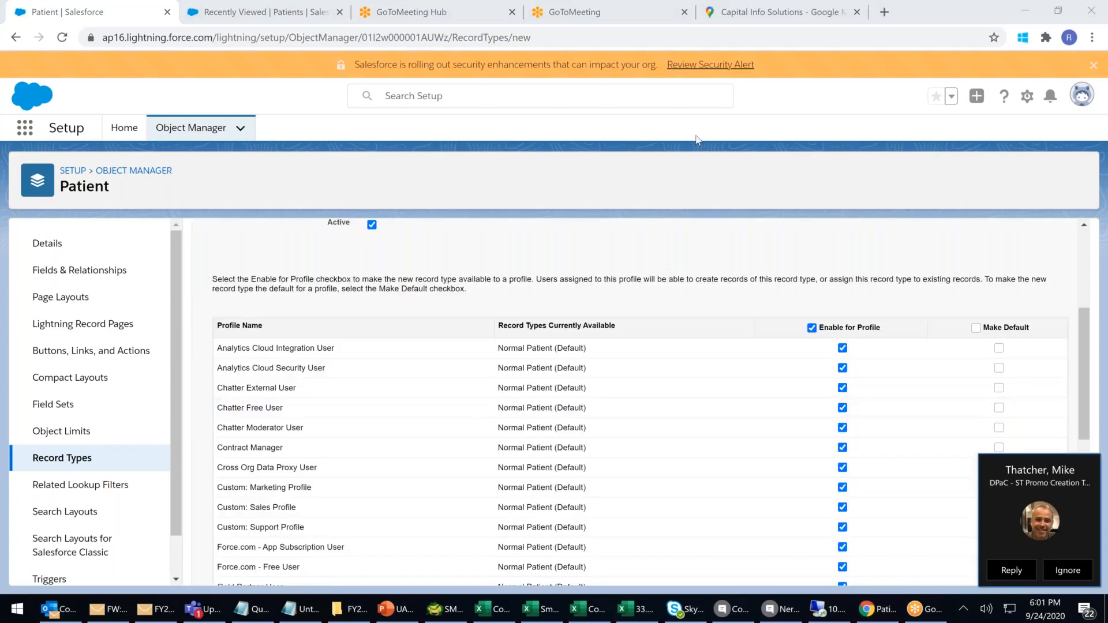
drag(279, 49, 1107, 81)
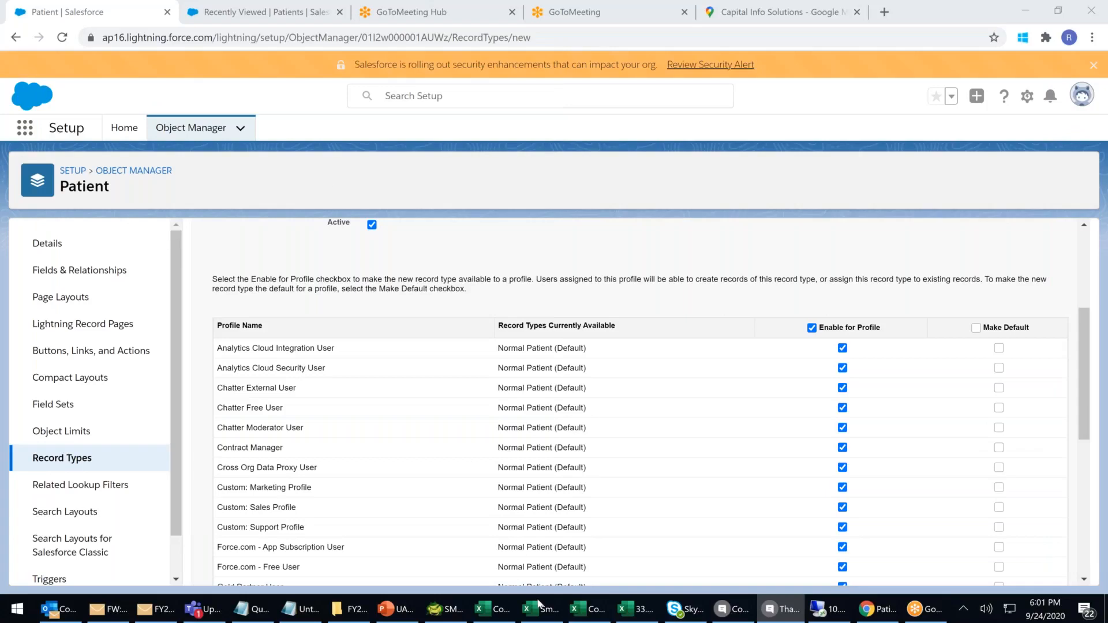
click(762, 252)
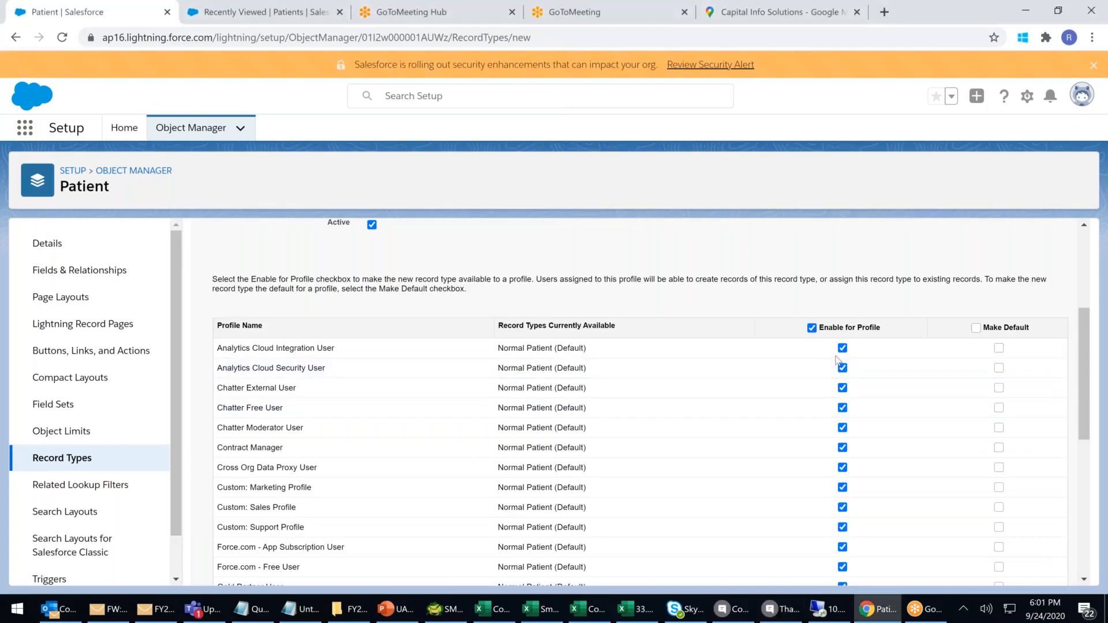
scroll(837, 360, down, 6)
click(1026, 569)
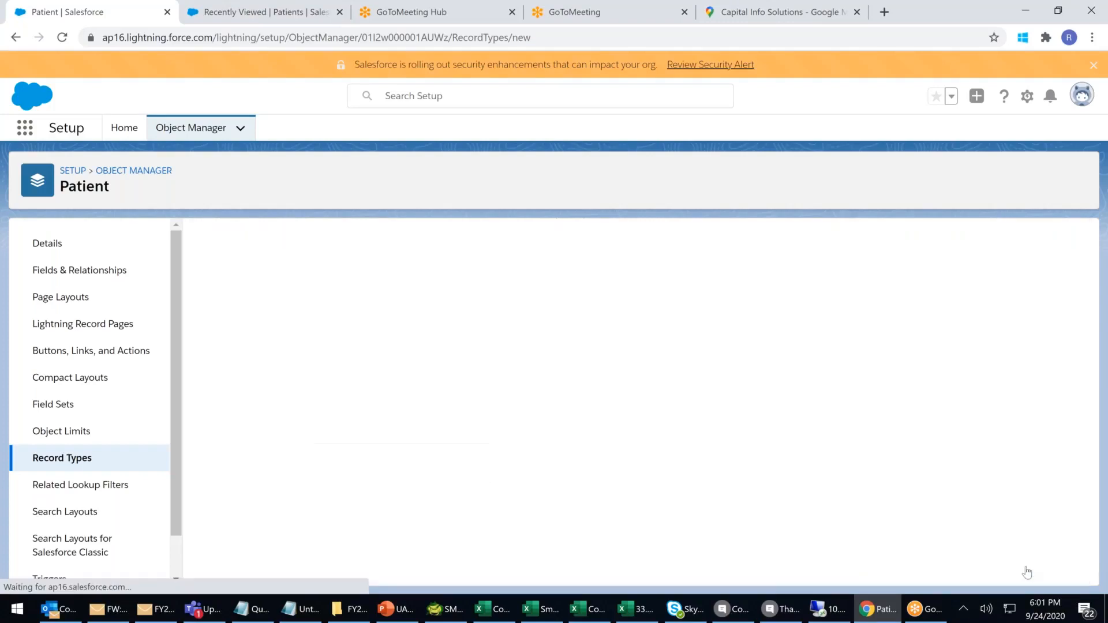
Choose VIP as the single layout for all profiles and save the VIP Patient type.
click(451, 433)
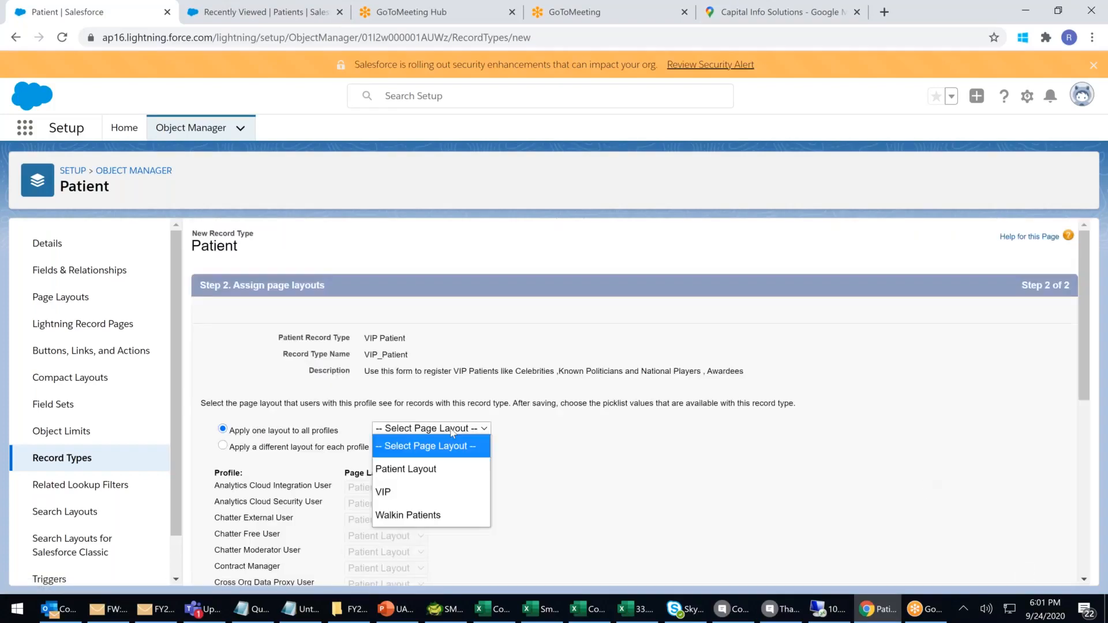
click(408, 489)
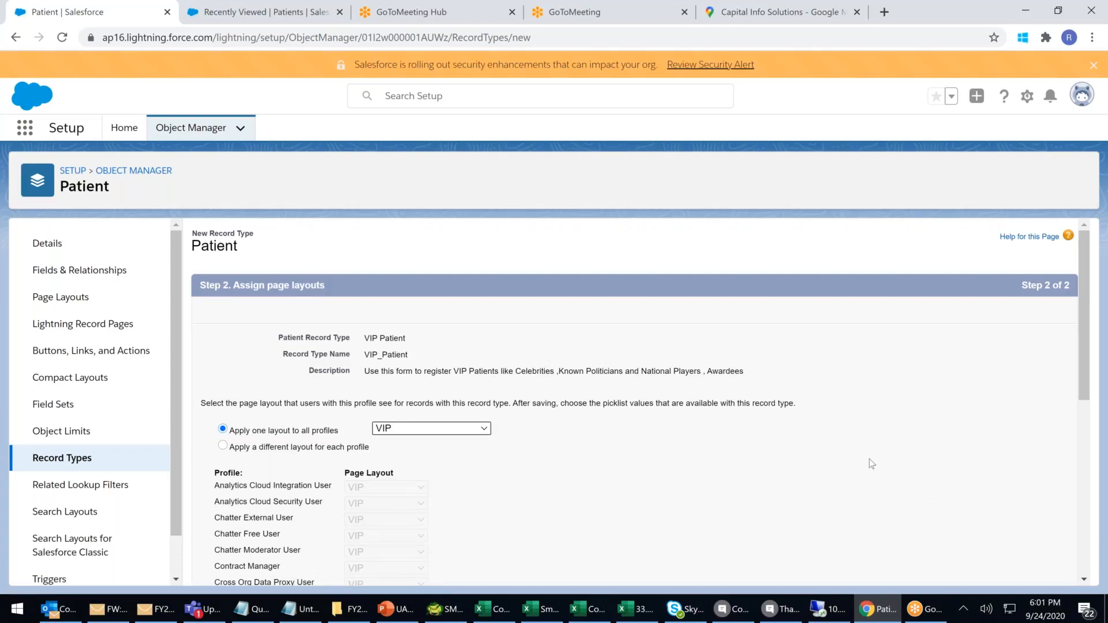
scroll(870, 459, down, 10)
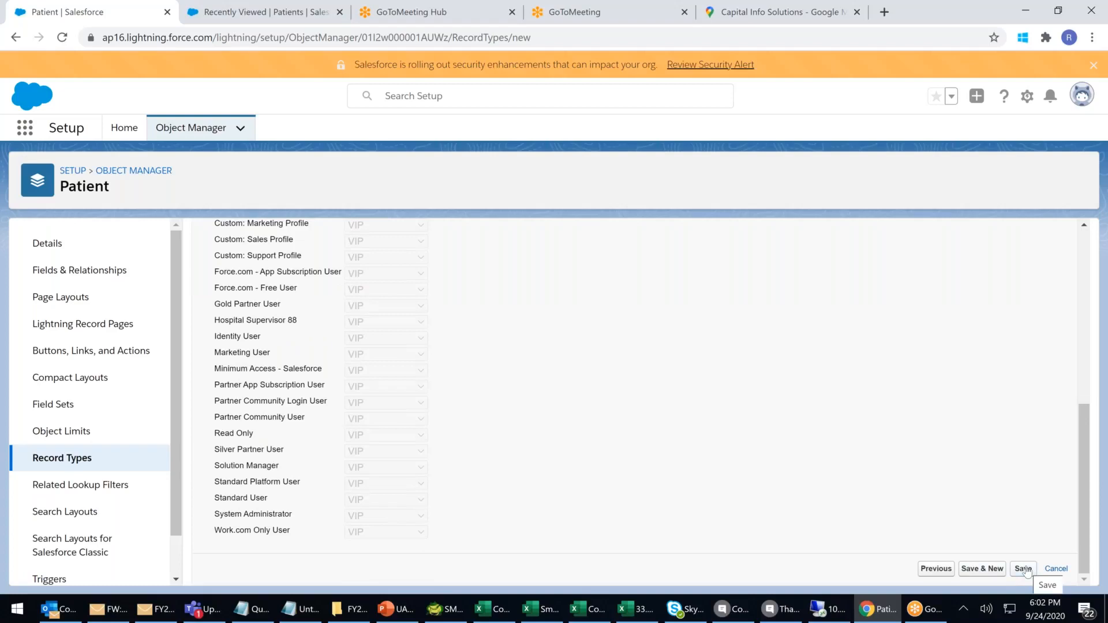
click(1023, 569)
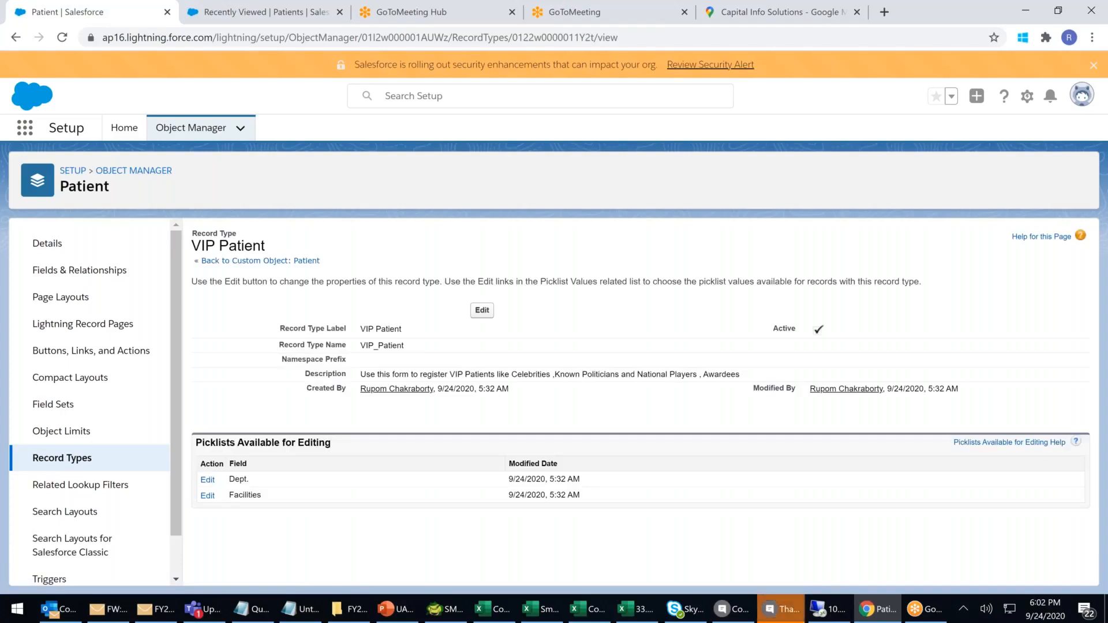
Return from the call window to the Patient Record Types list and start another new record type.
click(781, 609)
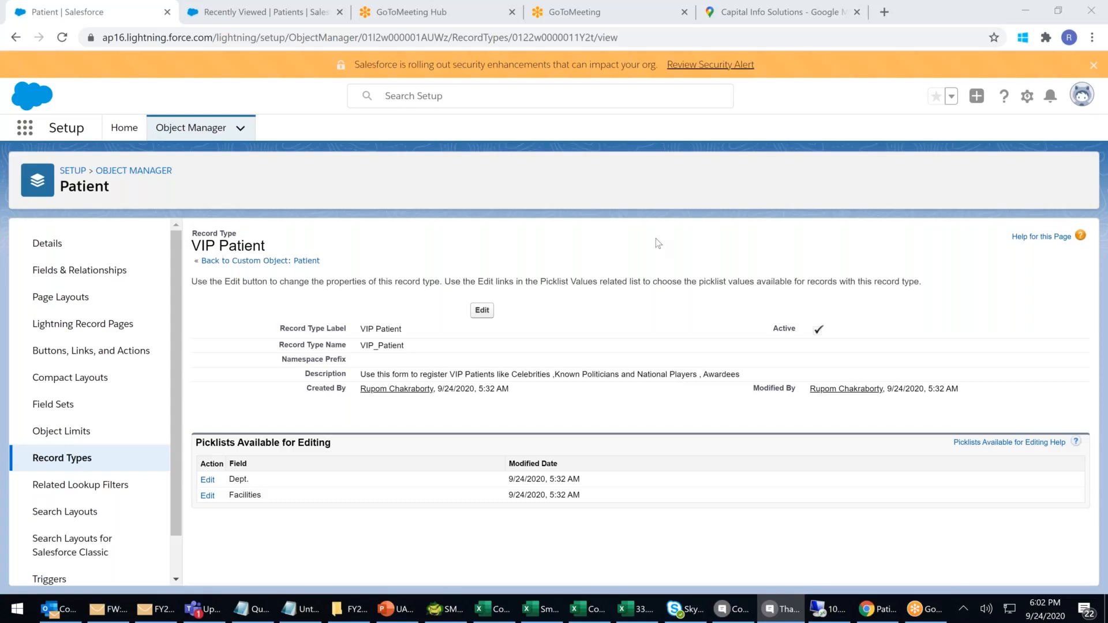
click(660, 276)
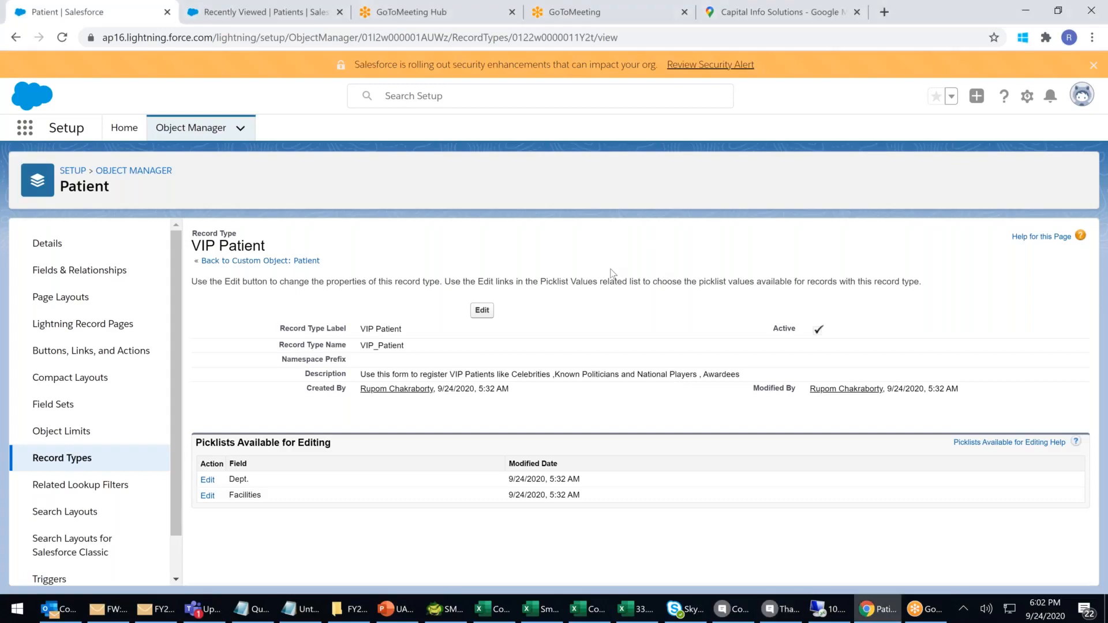
click(62, 458)
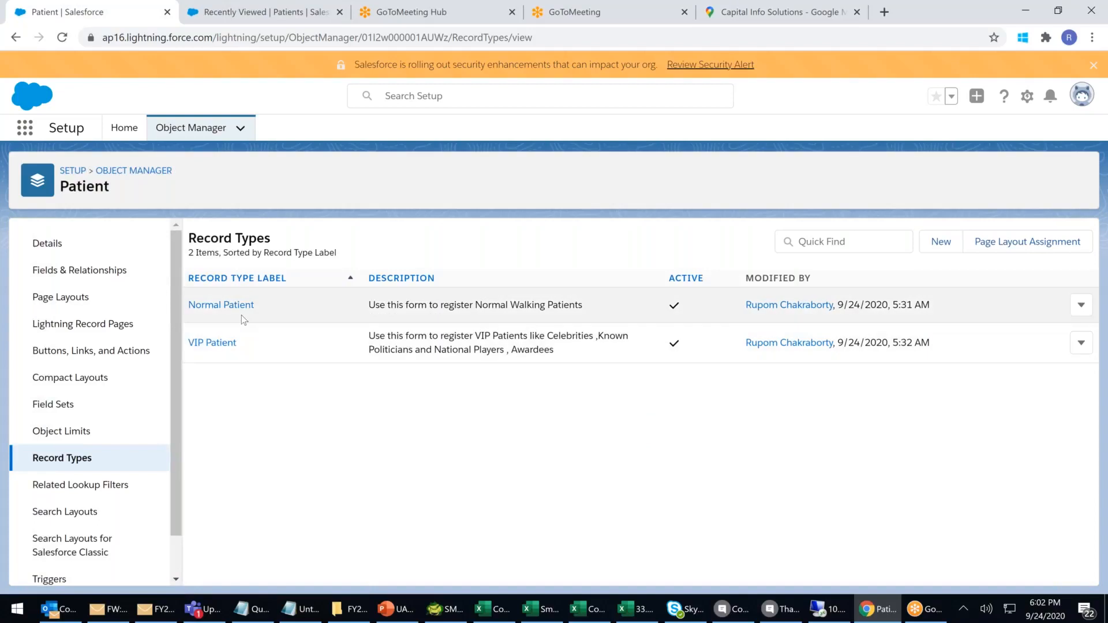
click(941, 241)
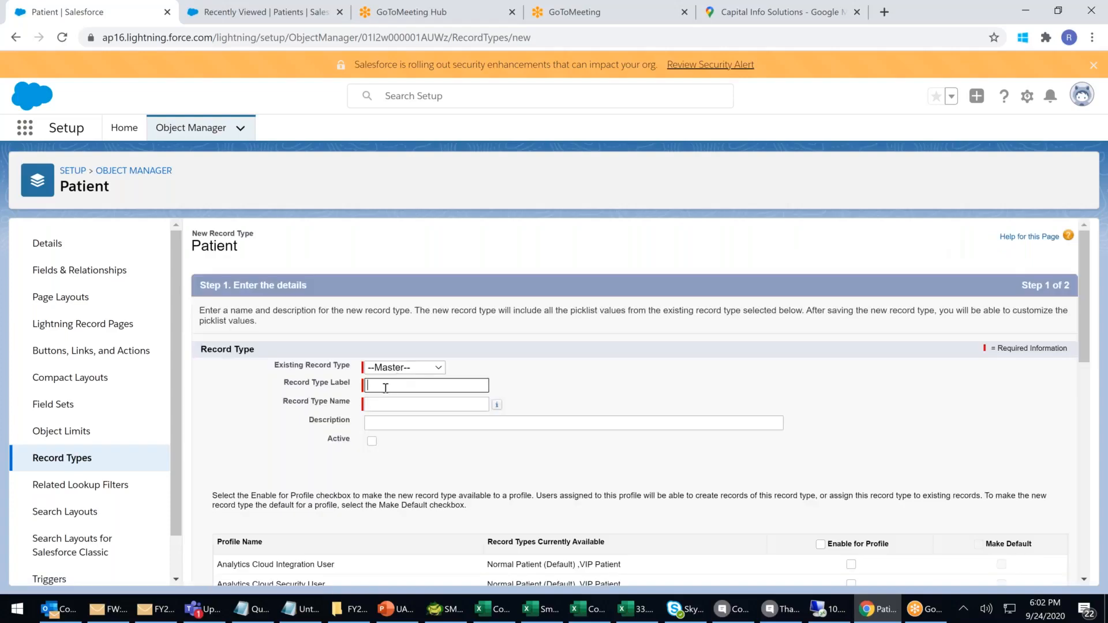
Label the record type 'BPL Patients' with the description 'Below Poverty Line Patients'.
click(386, 388)
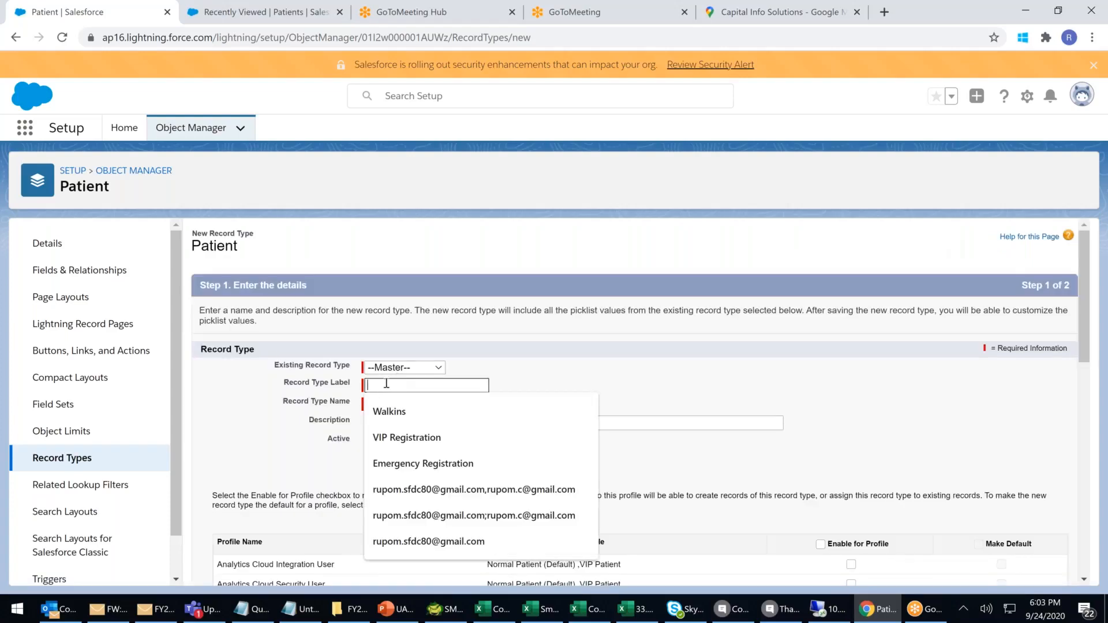
text(BPL Patients)
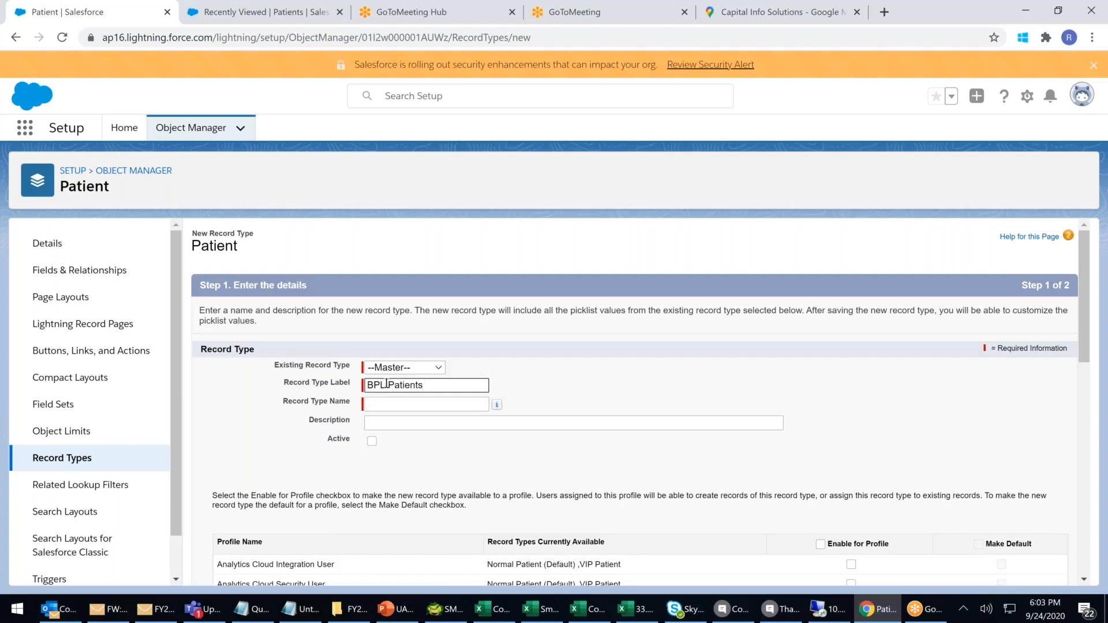
click(691, 424)
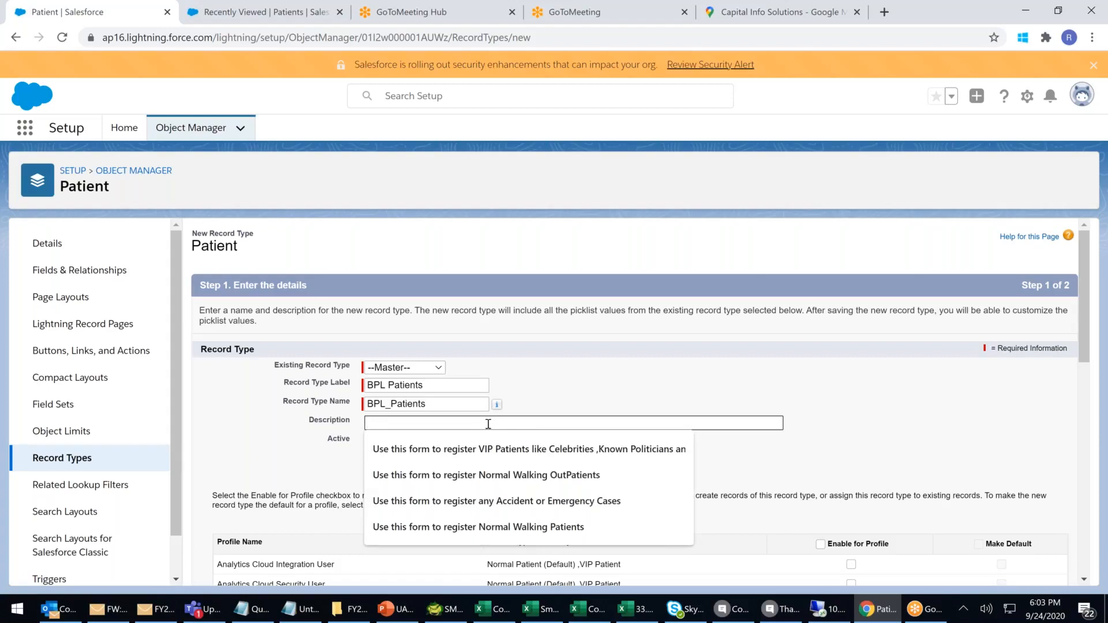
click(481, 528)
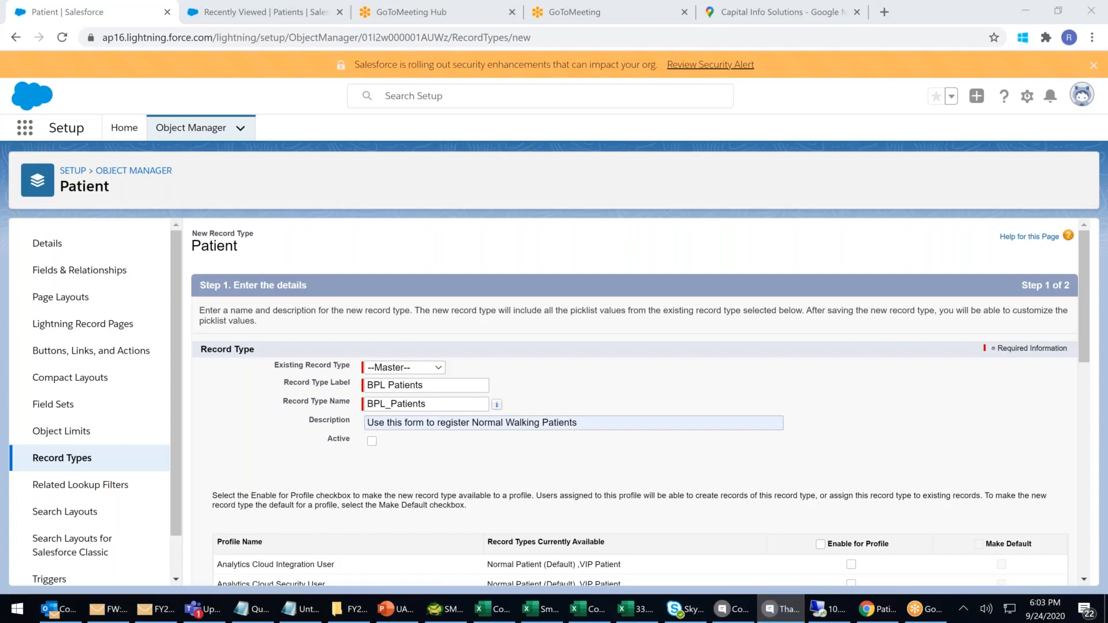
drag(578, 423, 474, 425)
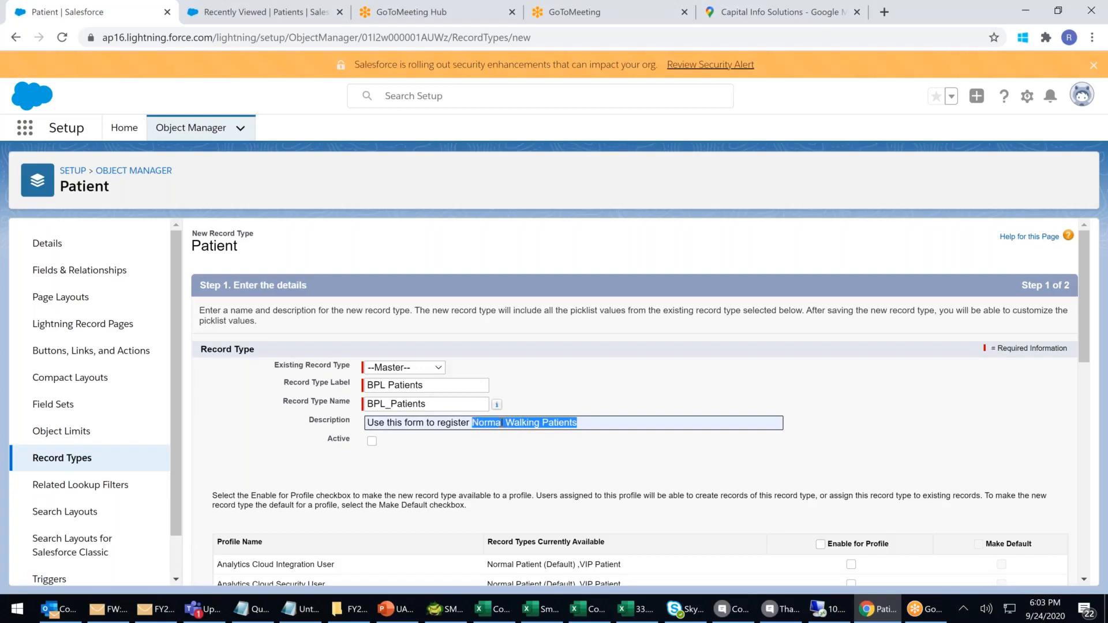
key(BackSpace)
text(Below 2)
text(overty L;ine)
key(BackSpace)
key(BackSpace)
key(BackSpace)
key(BackSpace)
key(BackSpace)
text(ine Patients)
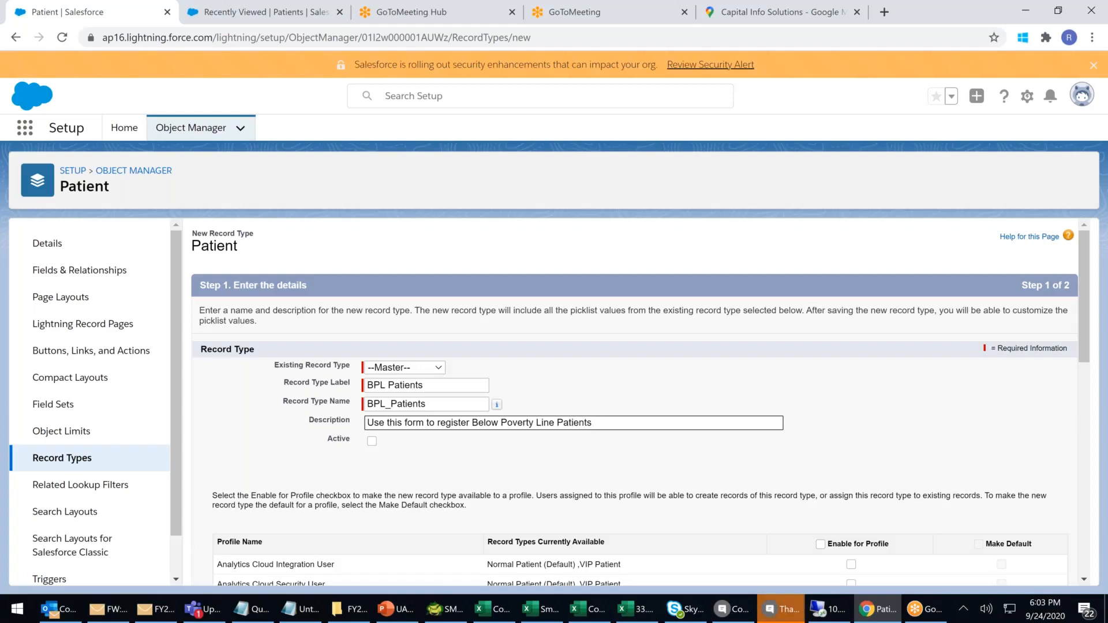
key(alt+Tab)
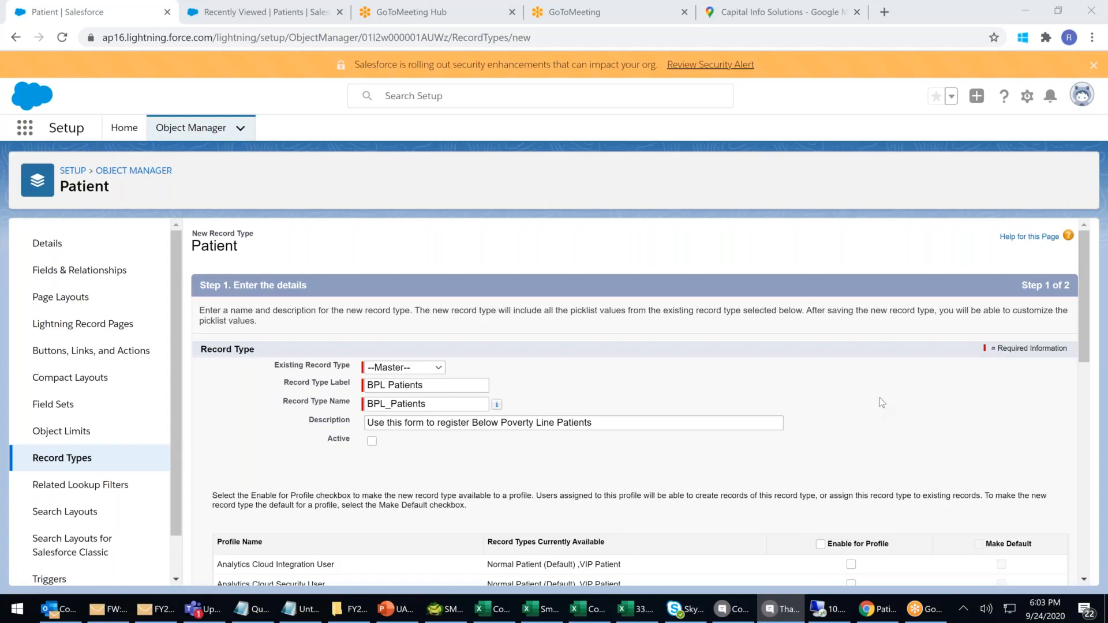
Mark BPL Patients active, enable it for all profiles, and proceed to layout assignment.
click(372, 443)
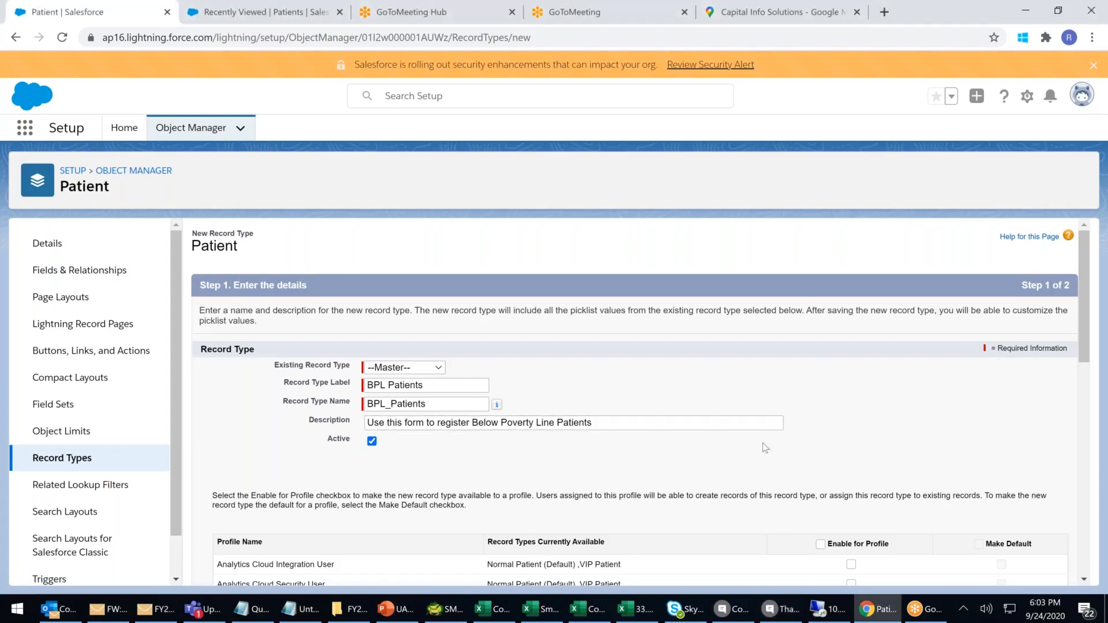
scroll(765, 448, down, 4)
click(820, 325)
scroll(924, 395, up, 4)
scroll(952, 462, down, 10)
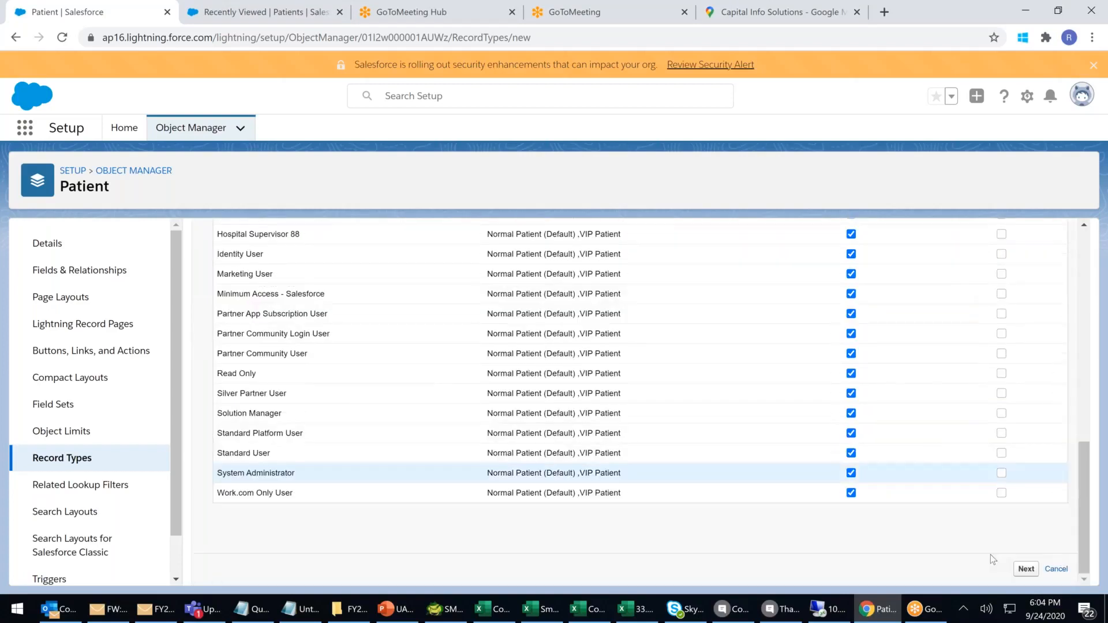
click(1027, 569)
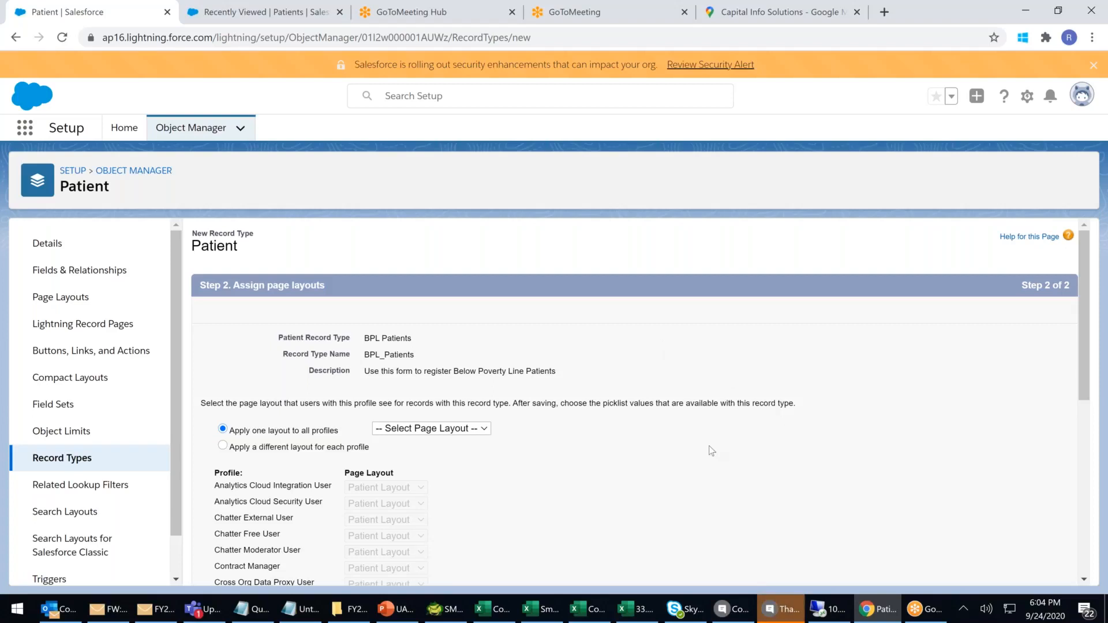
Select Patient Layout for all profiles and save the BPL Patients record type.
scroll(712, 450, down, 3)
click(437, 284)
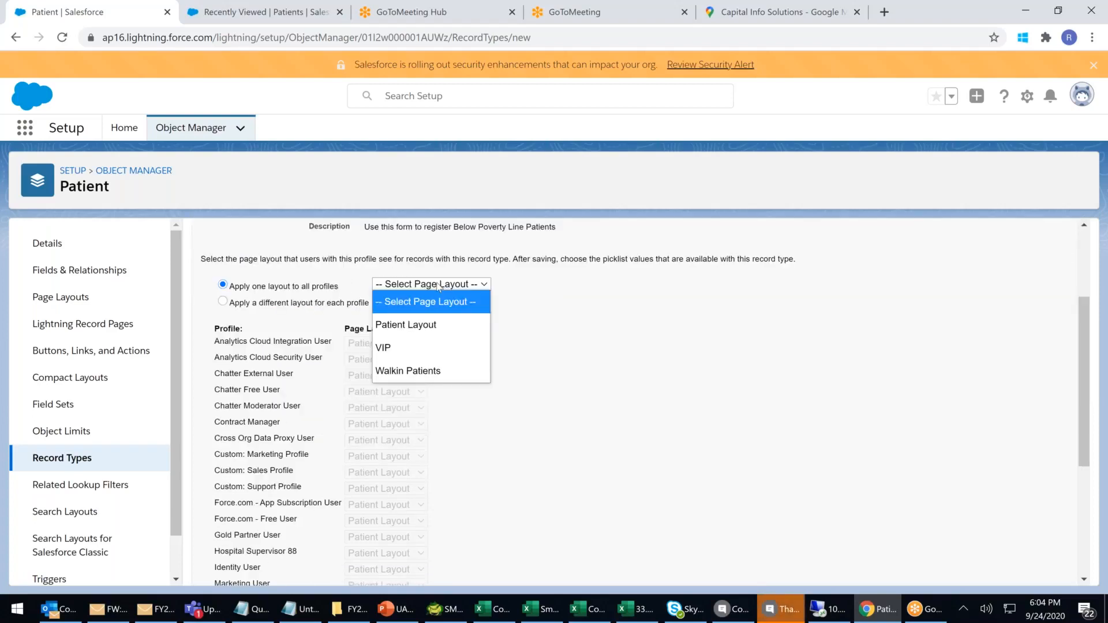
click(421, 332)
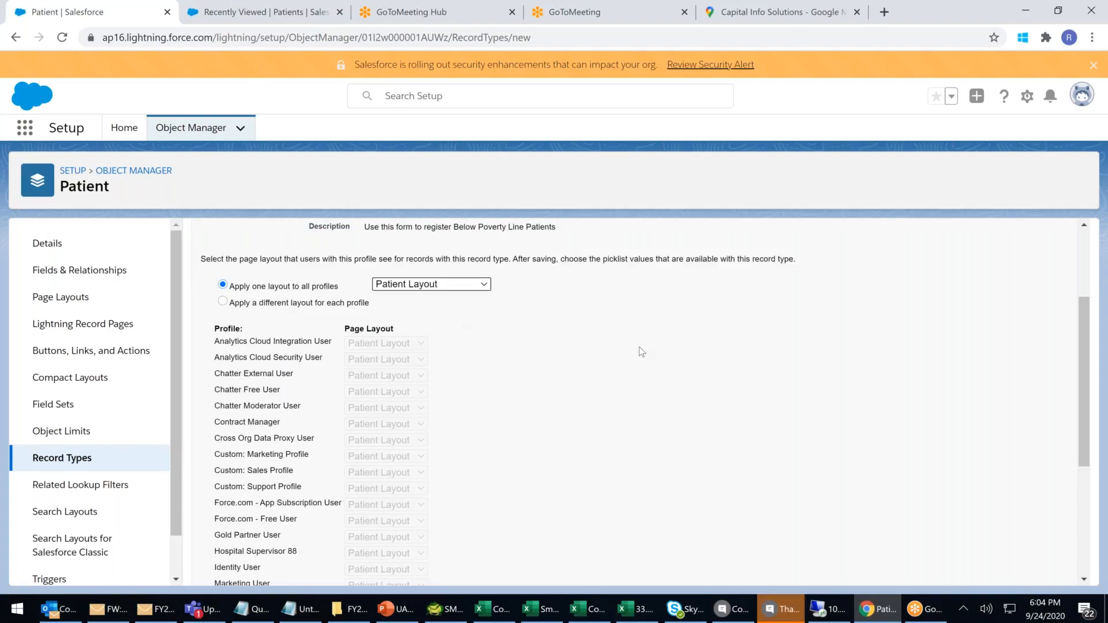
scroll(644, 354, down, 5)
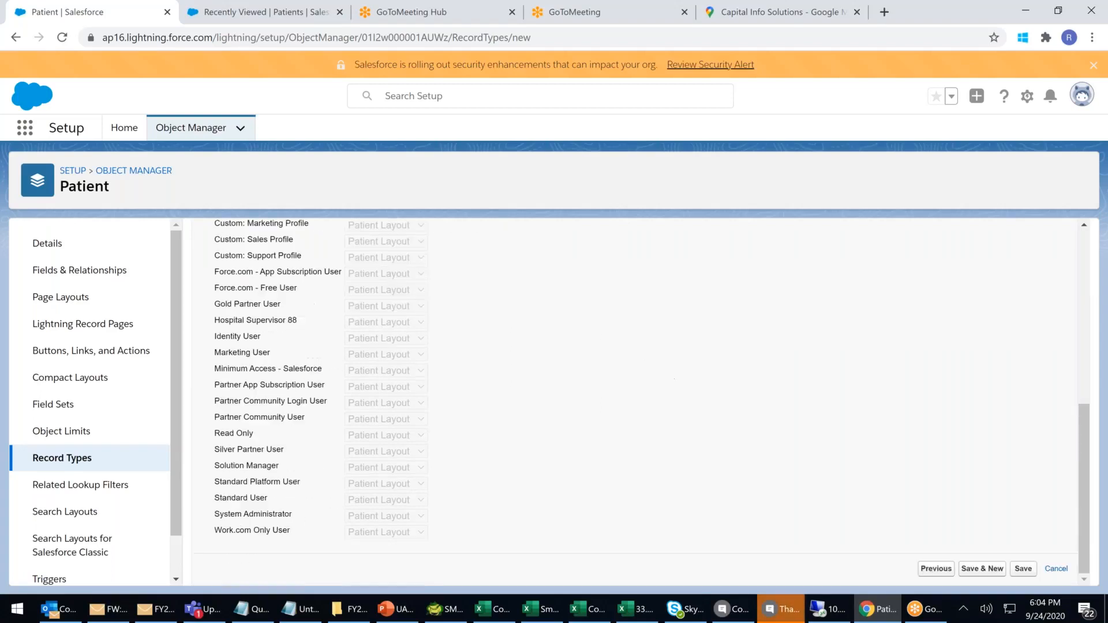
click(1023, 569)
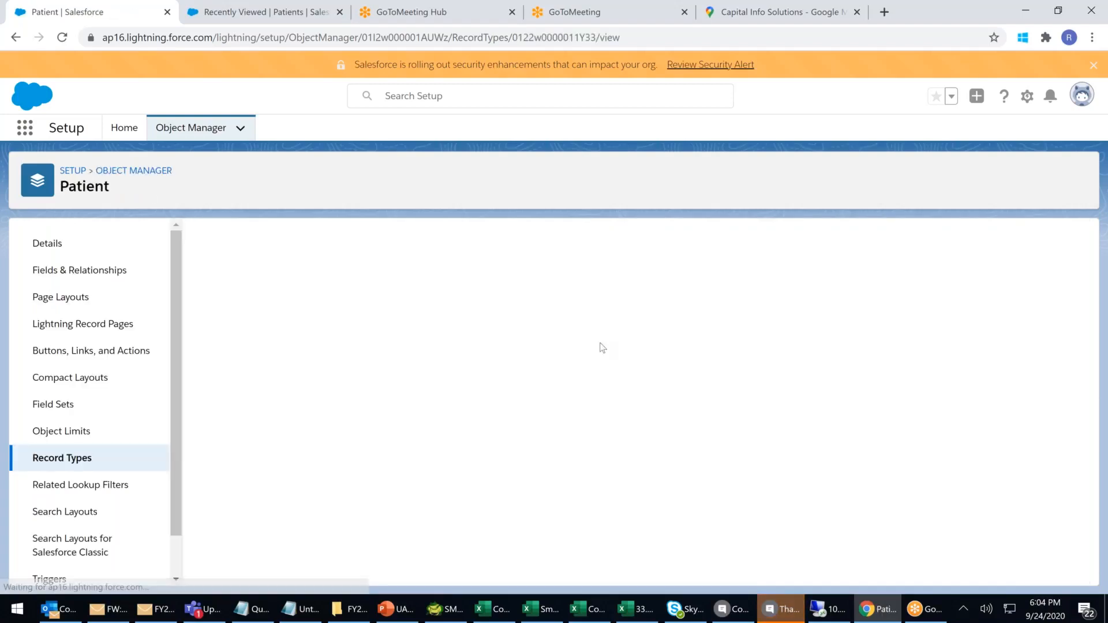
Reopen the Patient Record Types page, then switch to the Recently Viewed | Patients browser tab.
click(48, 465)
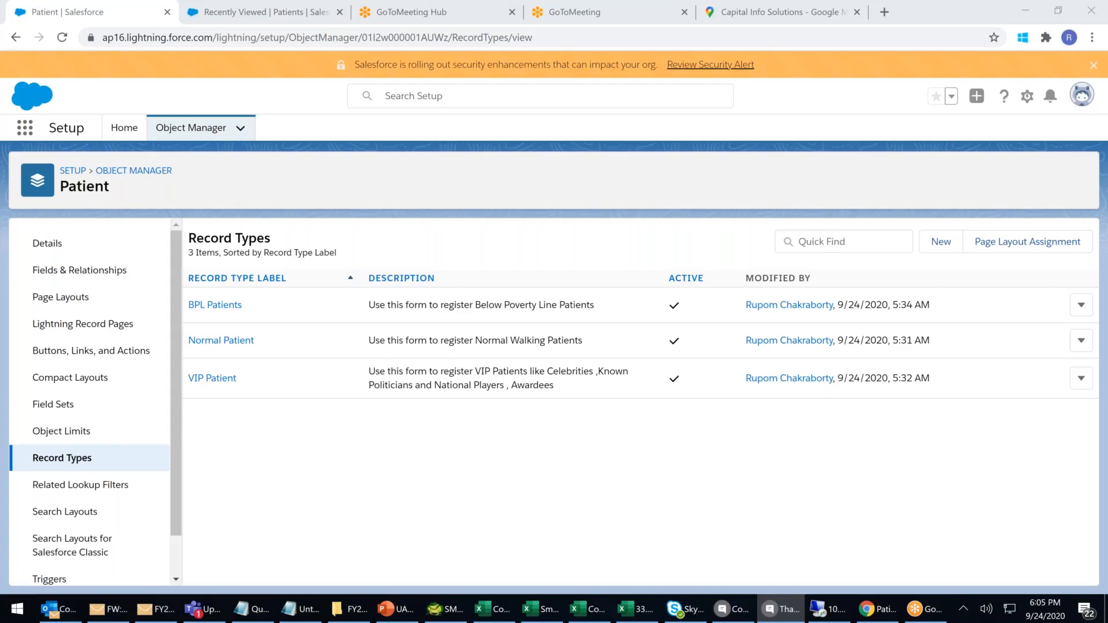
click(264, 12)
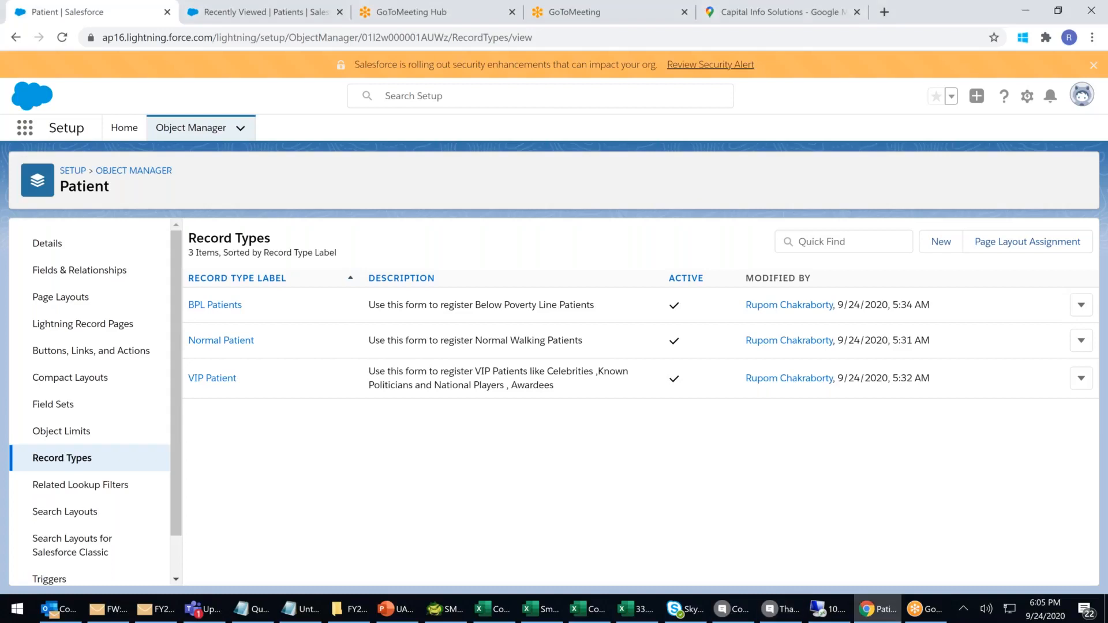
click(303, 18)
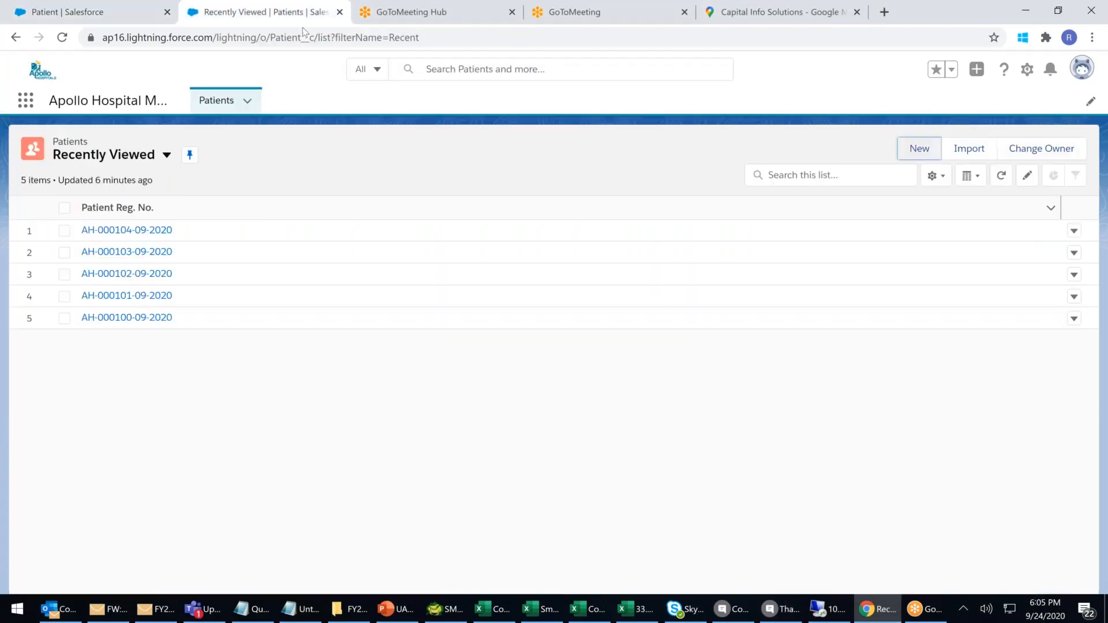
Reload the Recently Viewed patients list, then open and dismiss the New Patient form without saving.
click(220, 107)
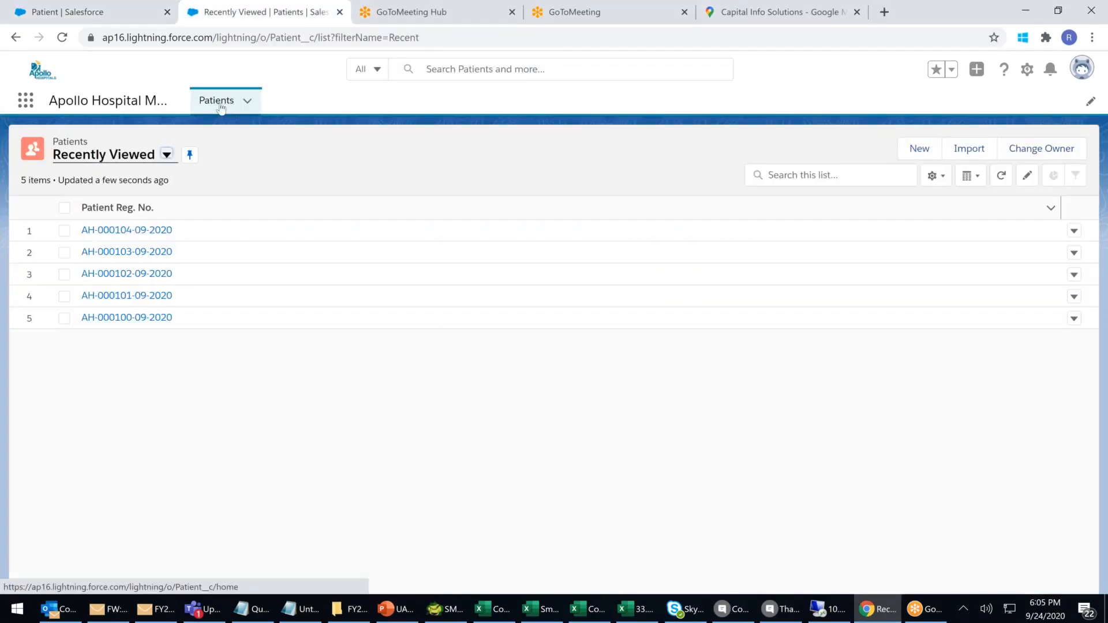
click(220, 105)
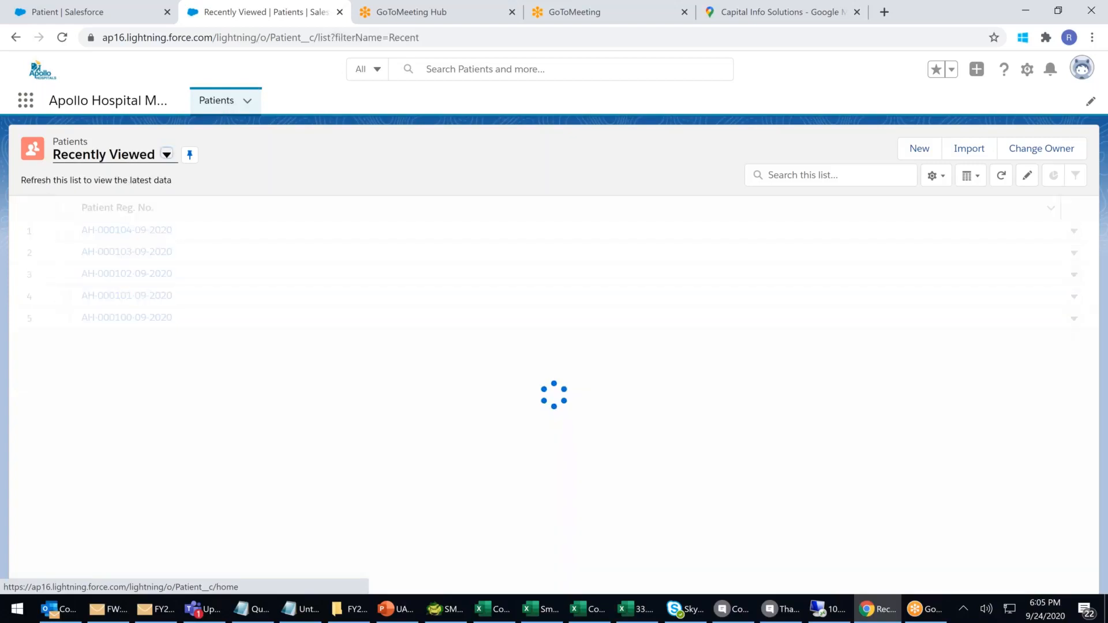
click(461, 37)
key(Return)
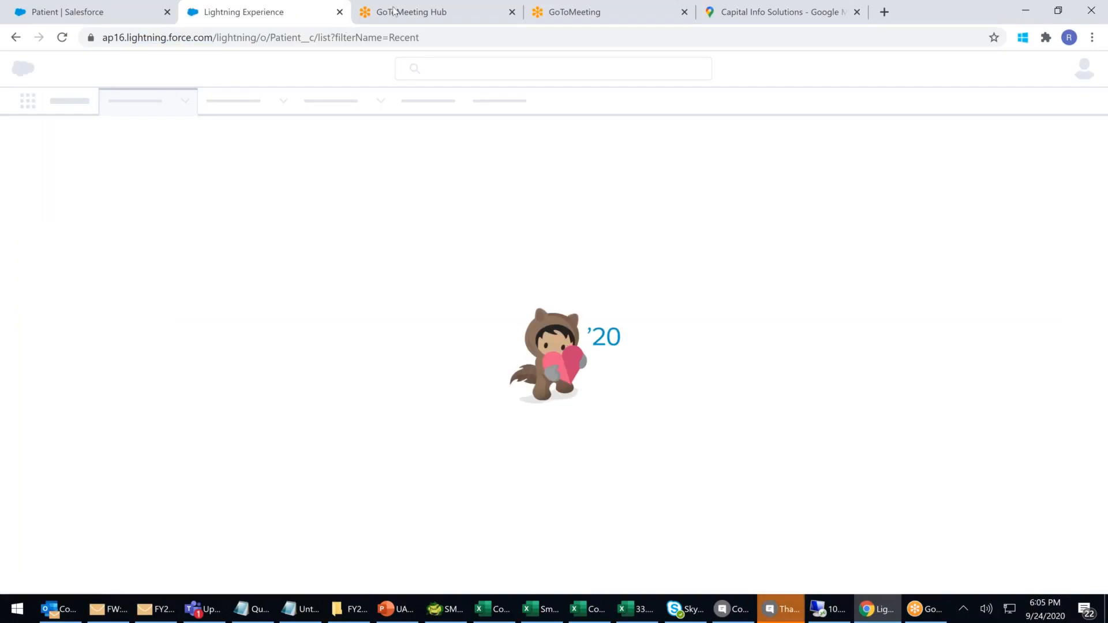
click(451, 38)
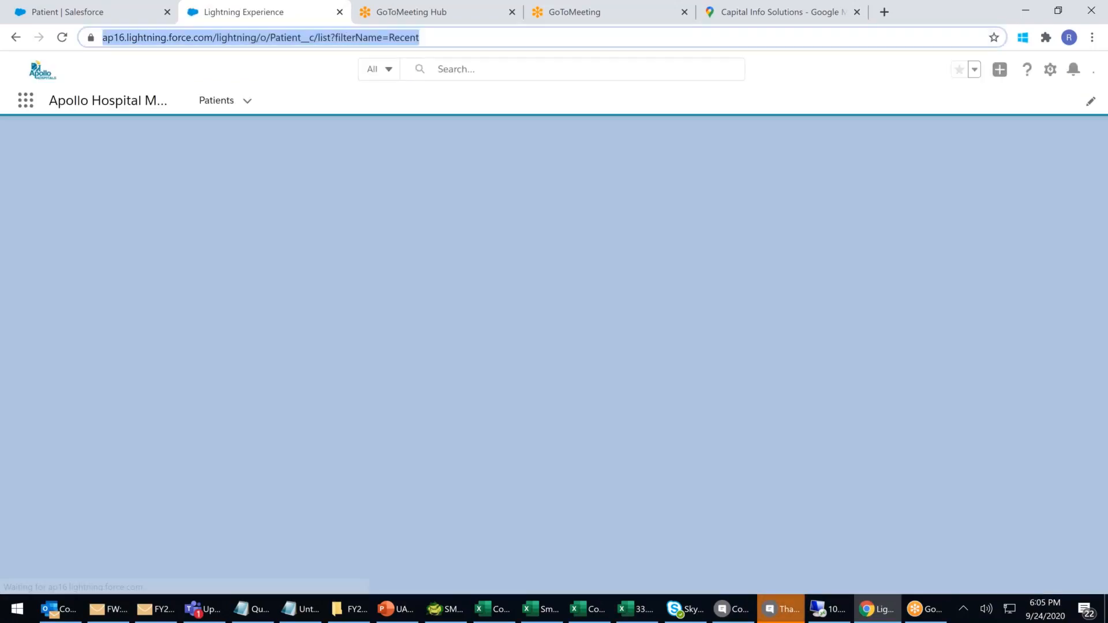
key(Return)
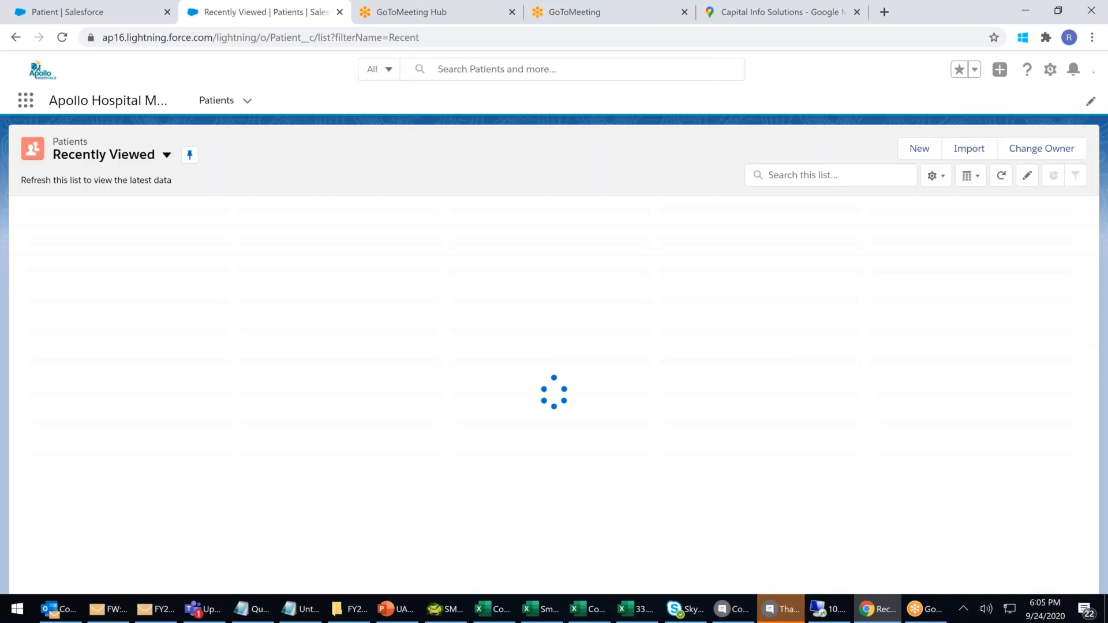
click(919, 148)
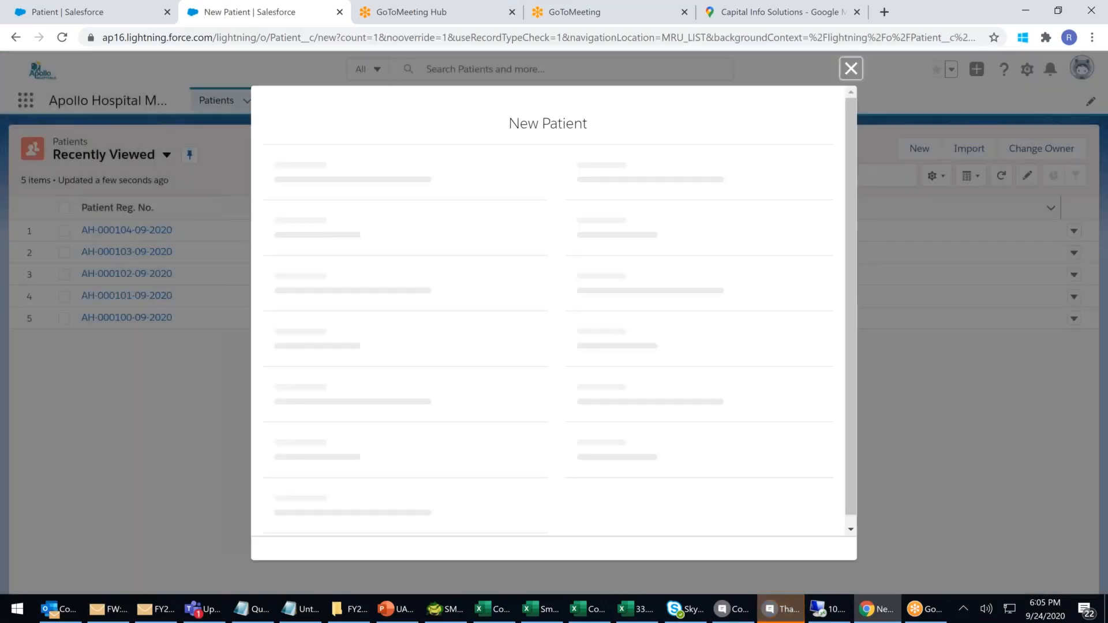
click(852, 69)
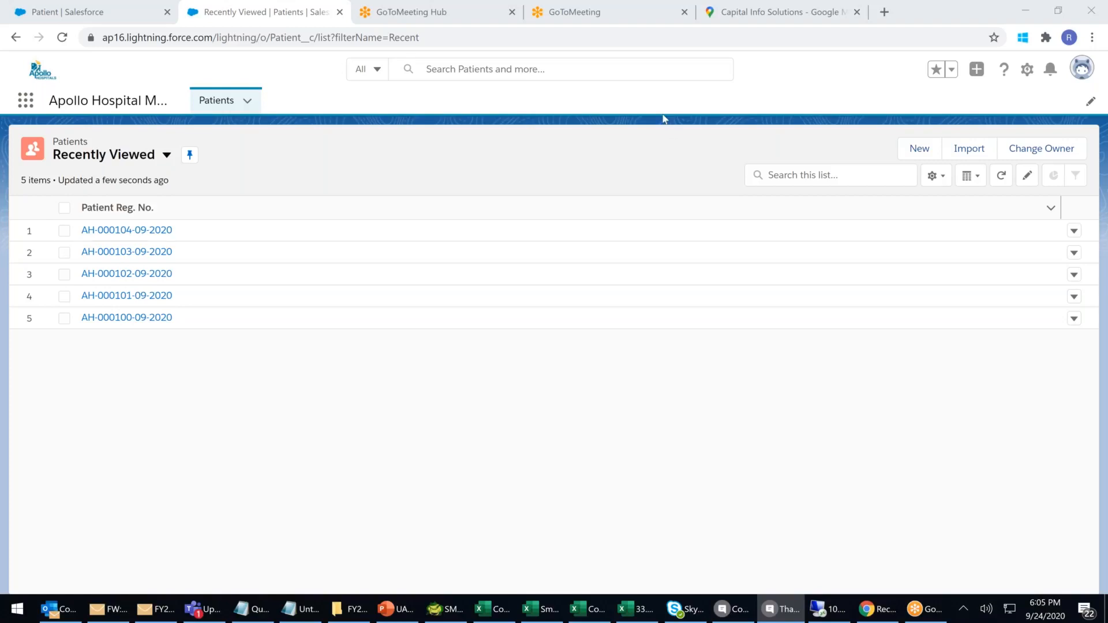
Open Sales from All Apps, then launch Apollo Hospital Management from the App Launcher's full list.
click(26, 107)
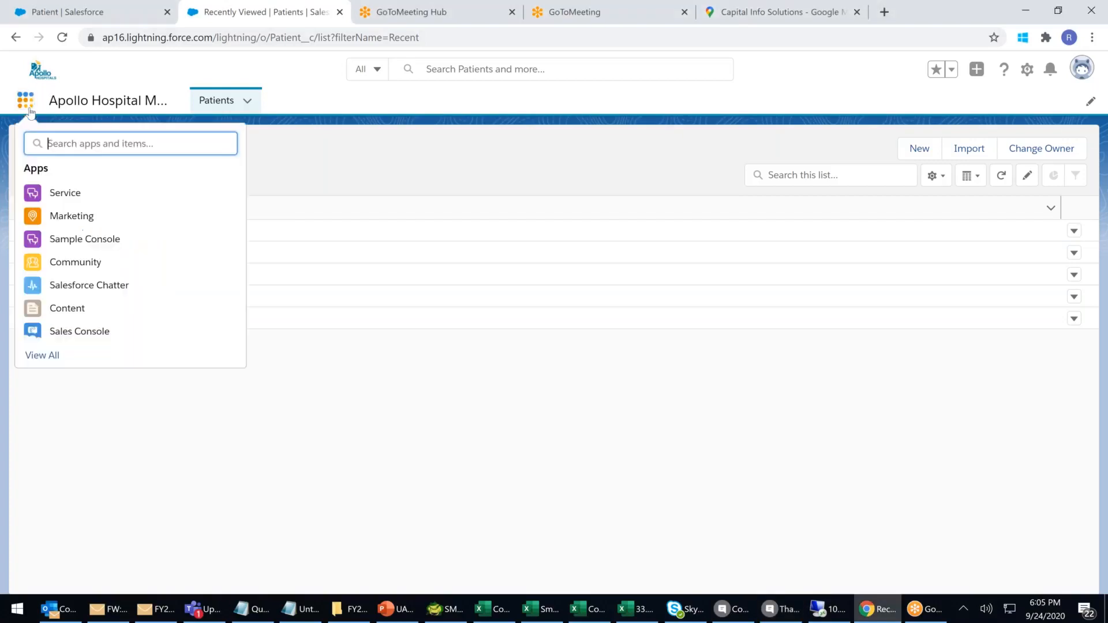
click(46, 355)
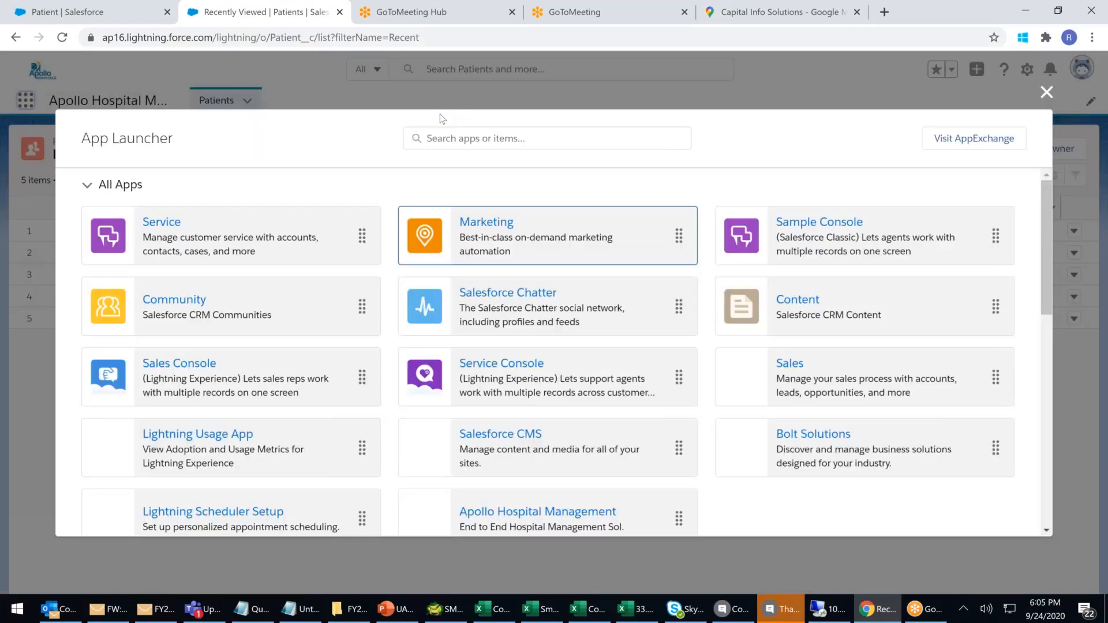
click(790, 364)
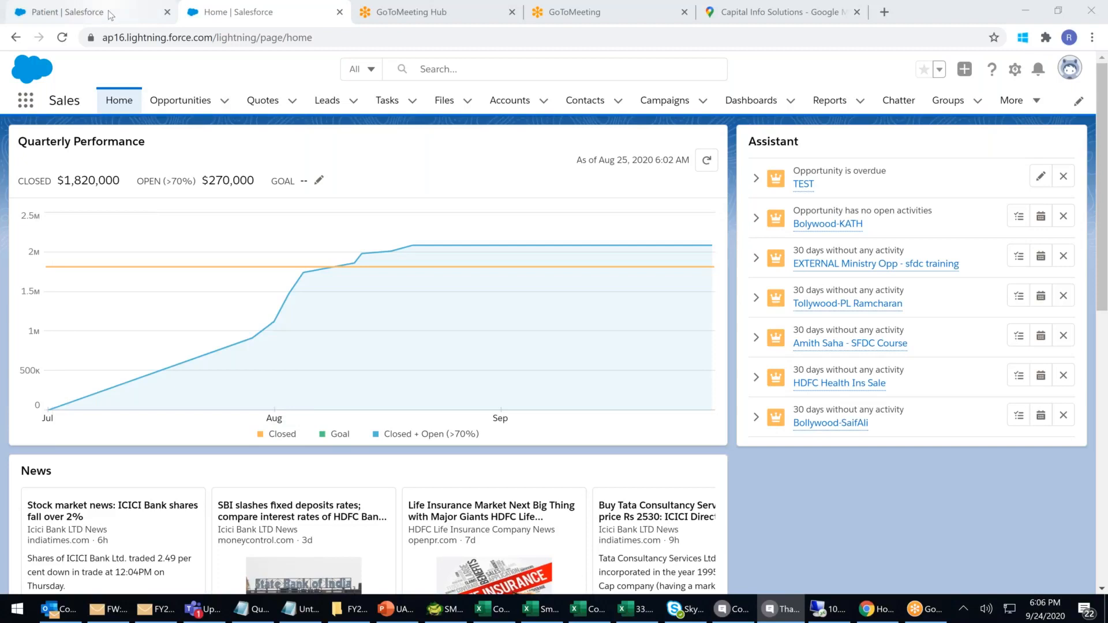
click(20, 107)
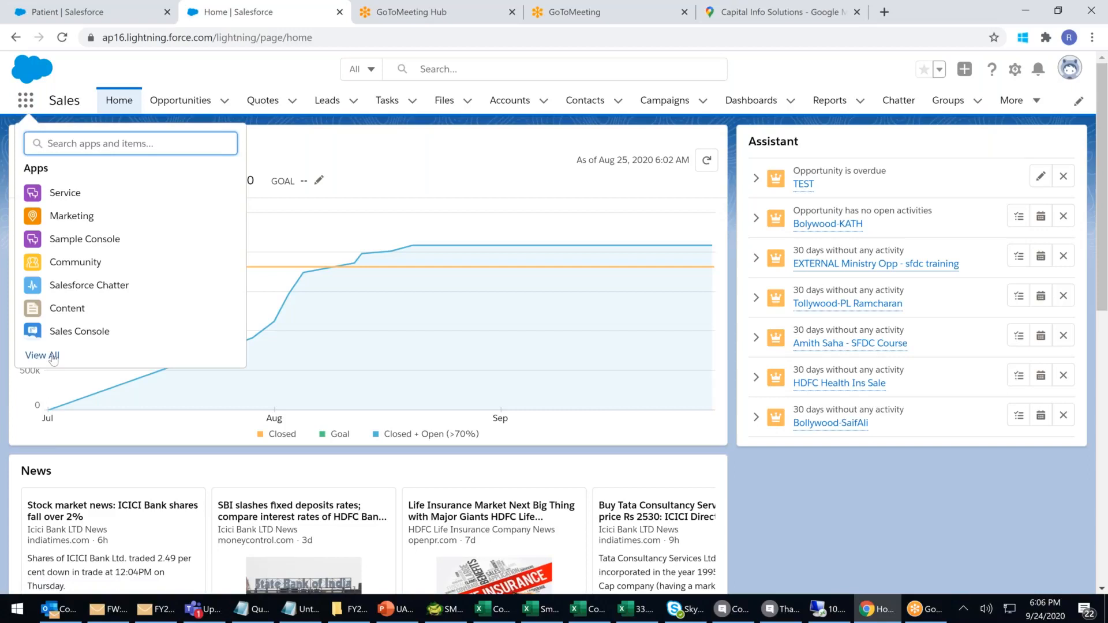
click(42, 356)
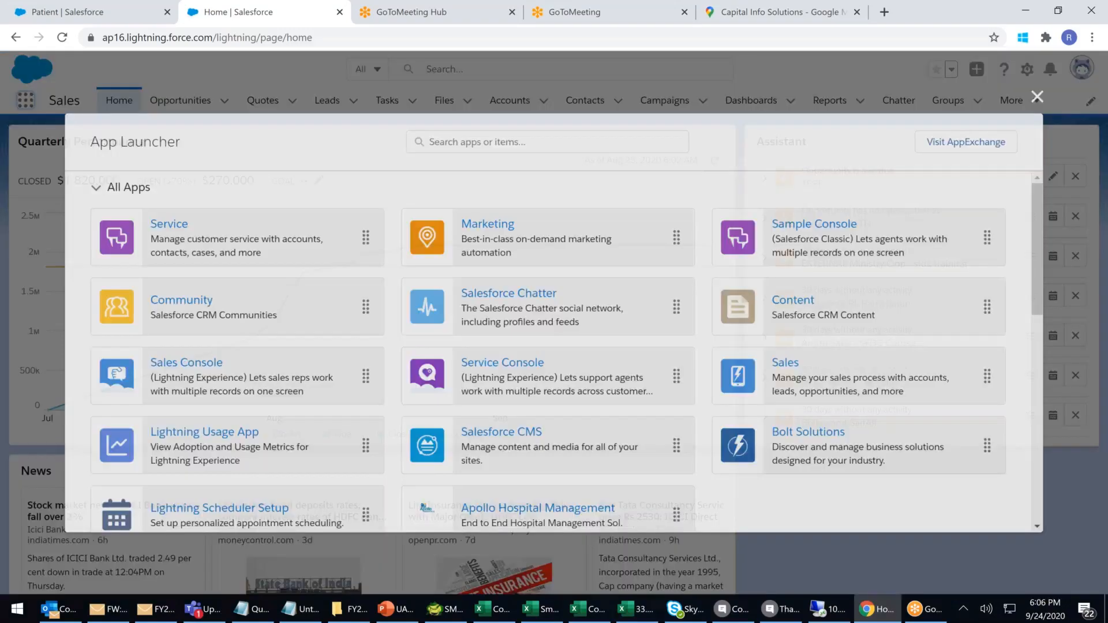
scroll(527, 440, down, 1)
click(526, 440)
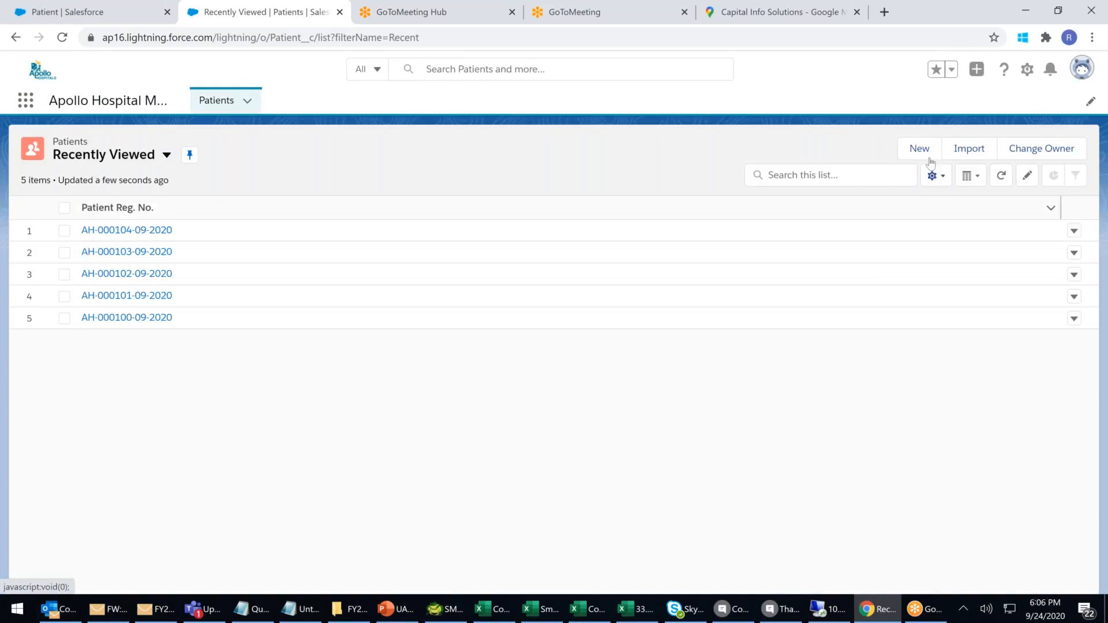
Start a Normal Patient record, scroll through its entry form, then discard it for another new patient.
click(920, 150)
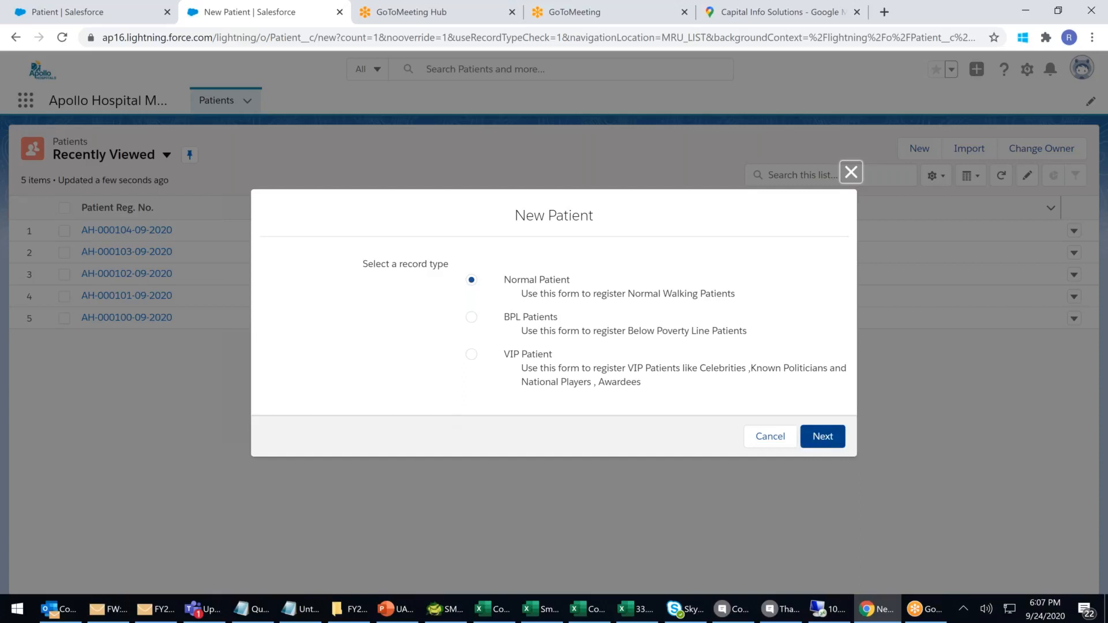
click(822, 437)
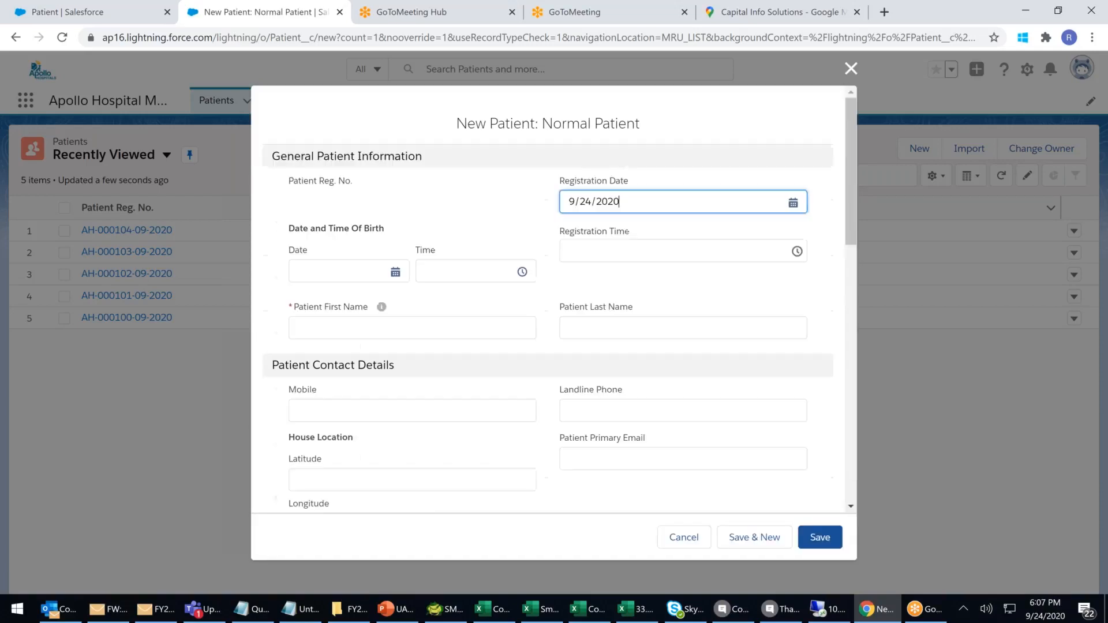
click(320, 151)
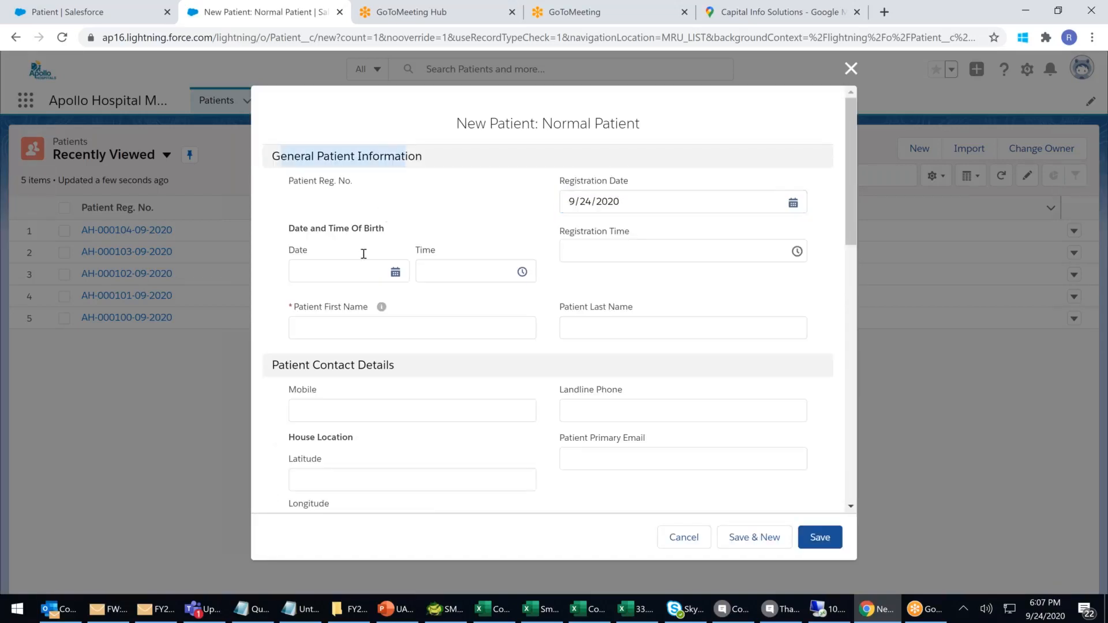
drag(305, 365, 469, 379)
scroll(462, 404, down, 5)
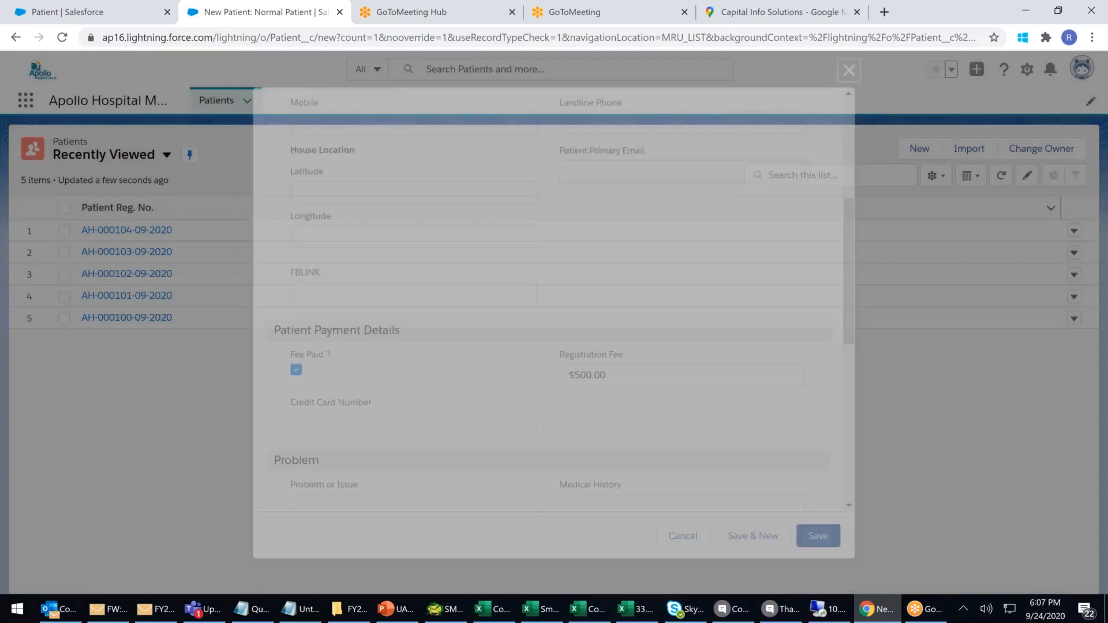
click(920, 149)
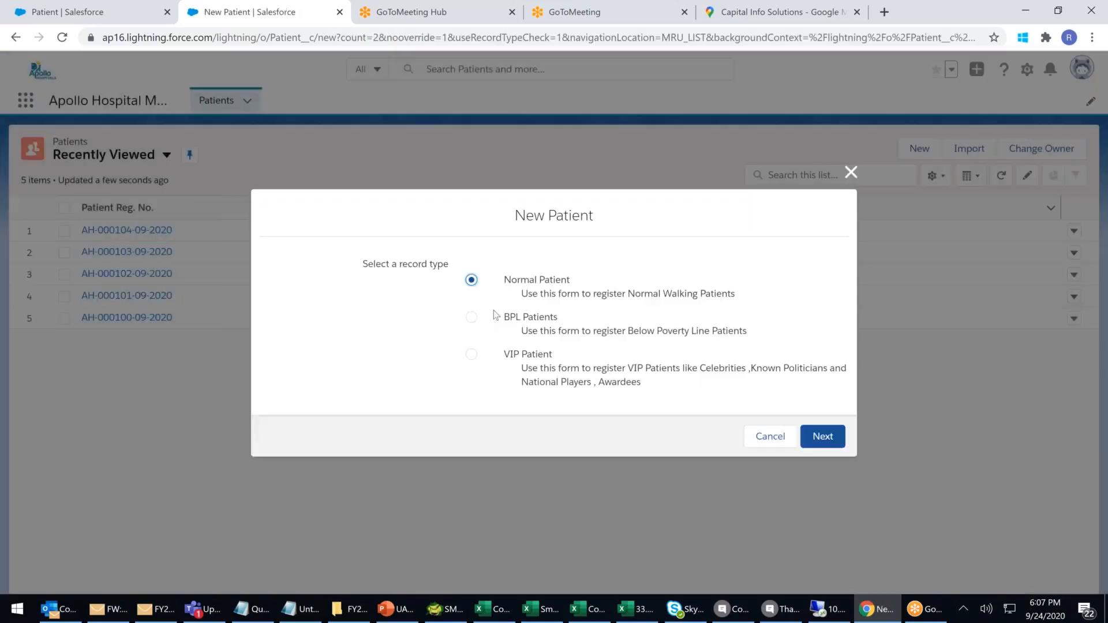
click(473, 319)
click(824, 435)
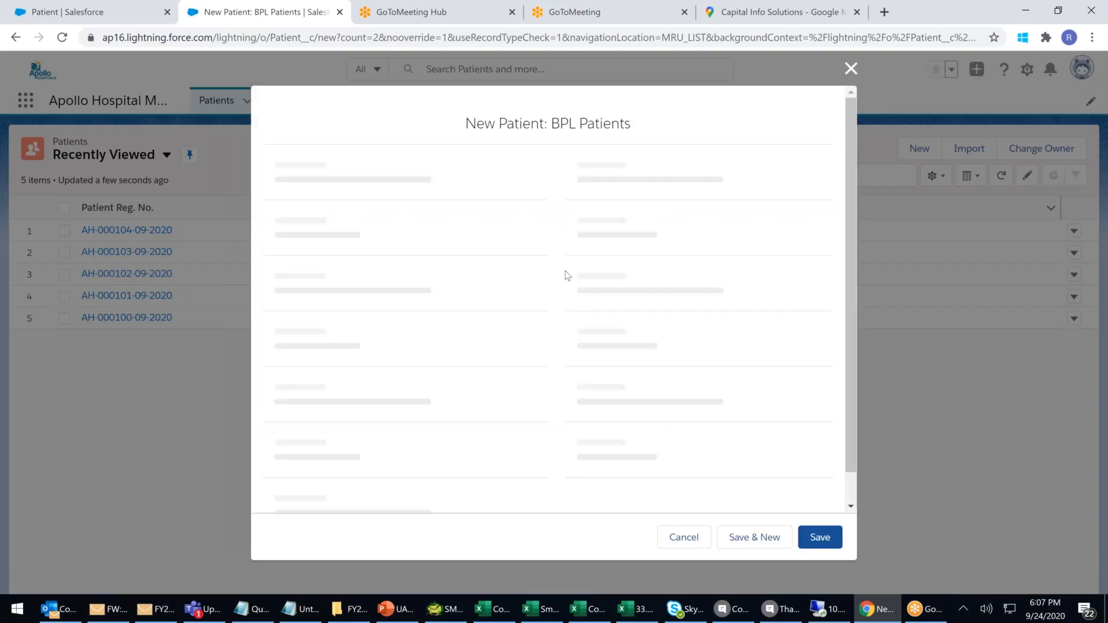
scroll(591, 257, down, 8)
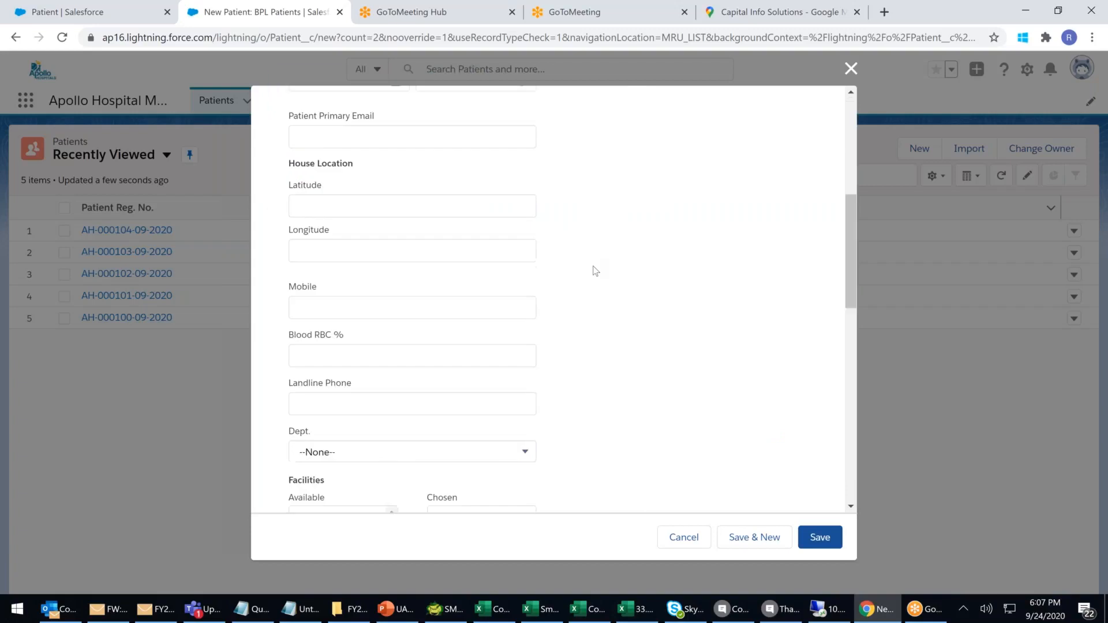
scroll(592, 288, down, 10)
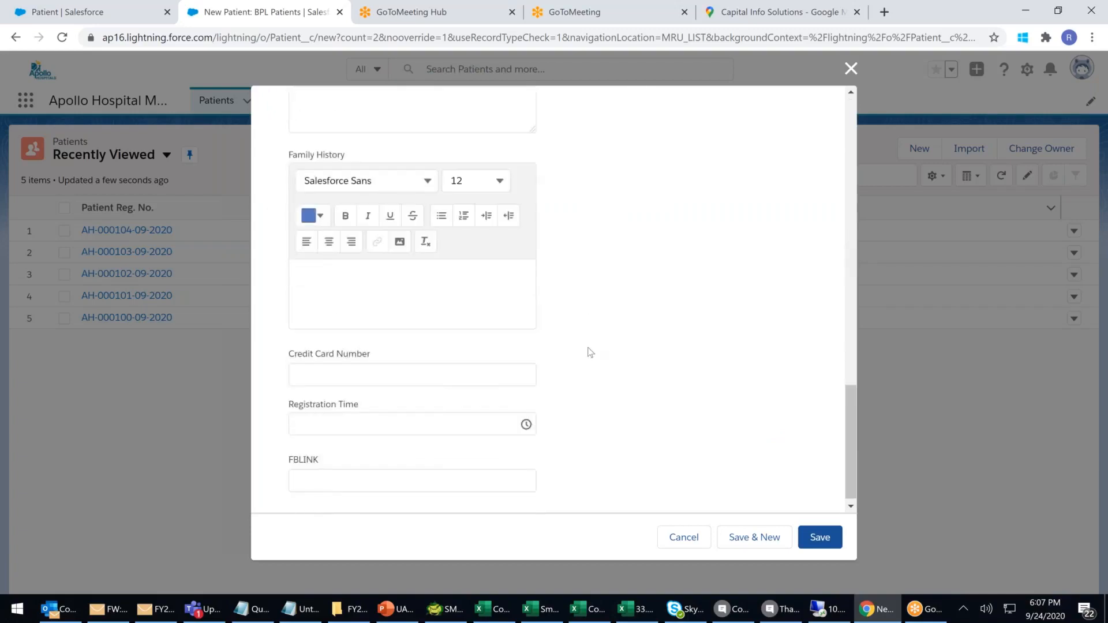
scroll(589, 349, up, 4)
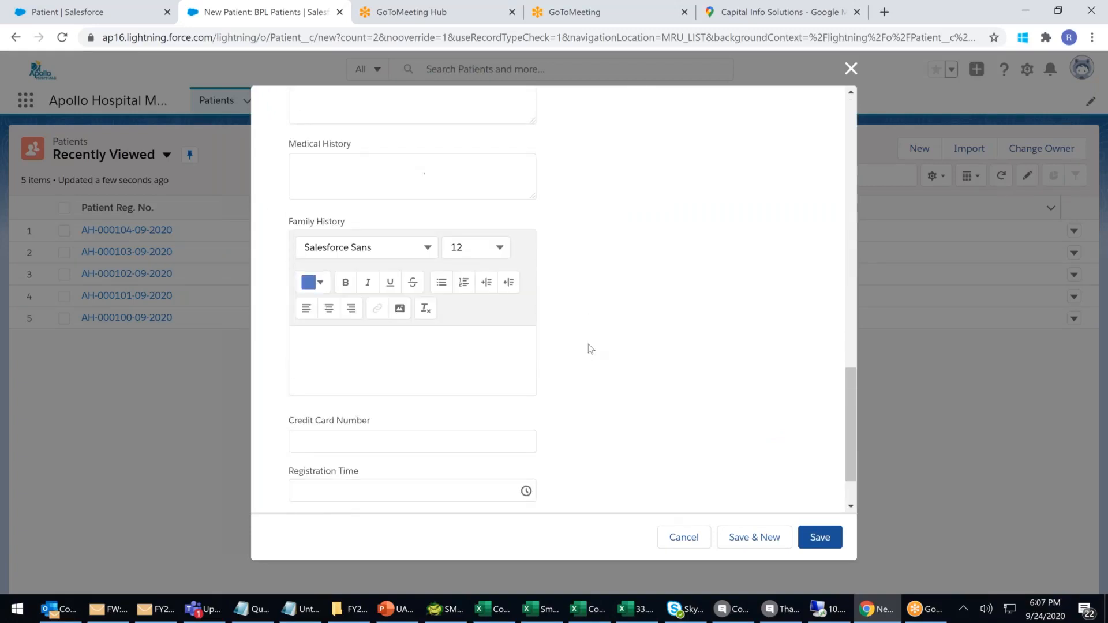
click(318, 184)
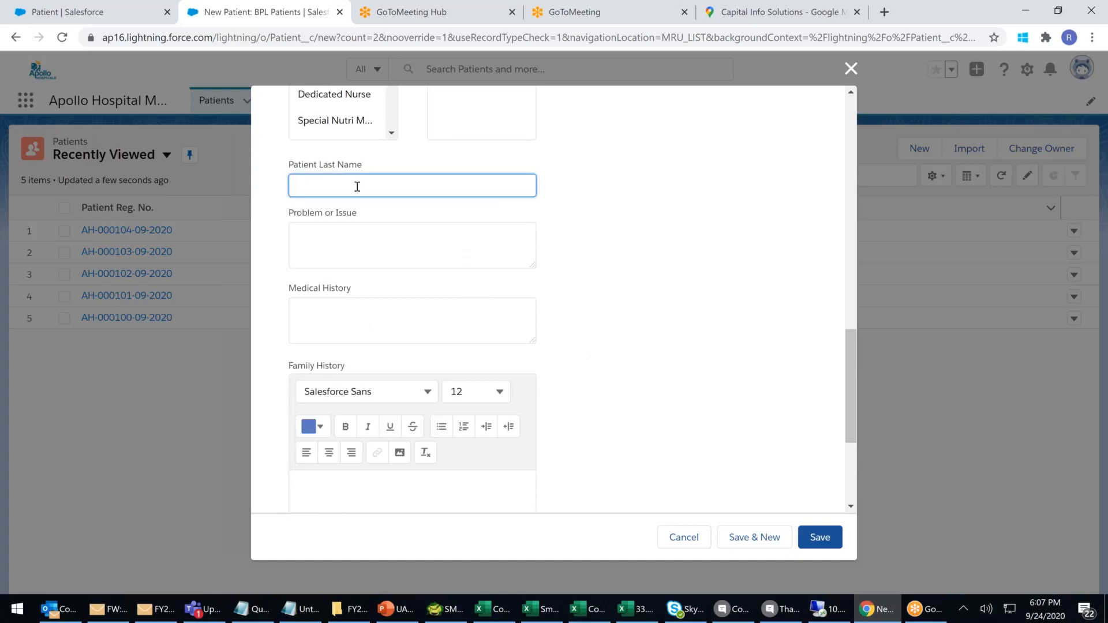
click(851, 69)
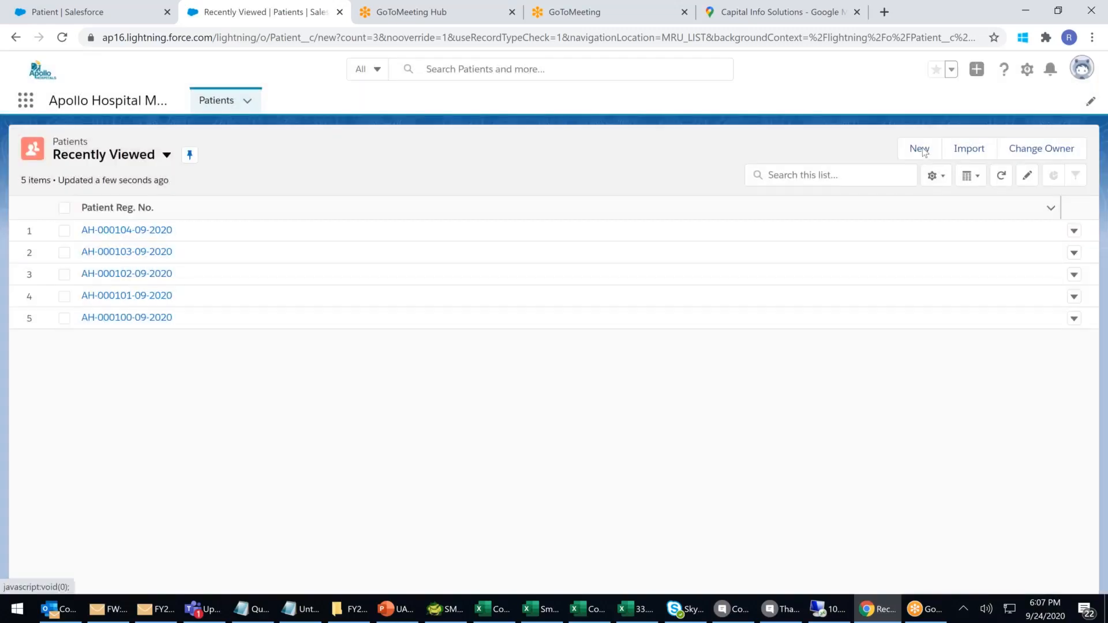
click(921, 149)
click(472, 354)
click(822, 438)
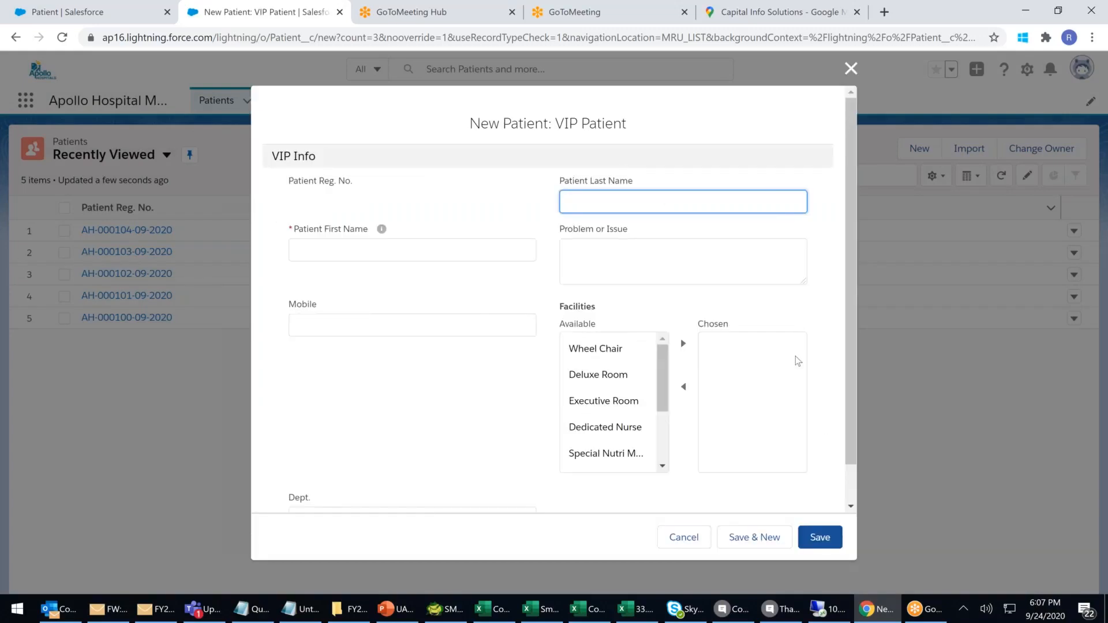
scroll(795, 356, down, 1)
scroll(796, 356, up, 1)
scroll(791, 365, down, 1)
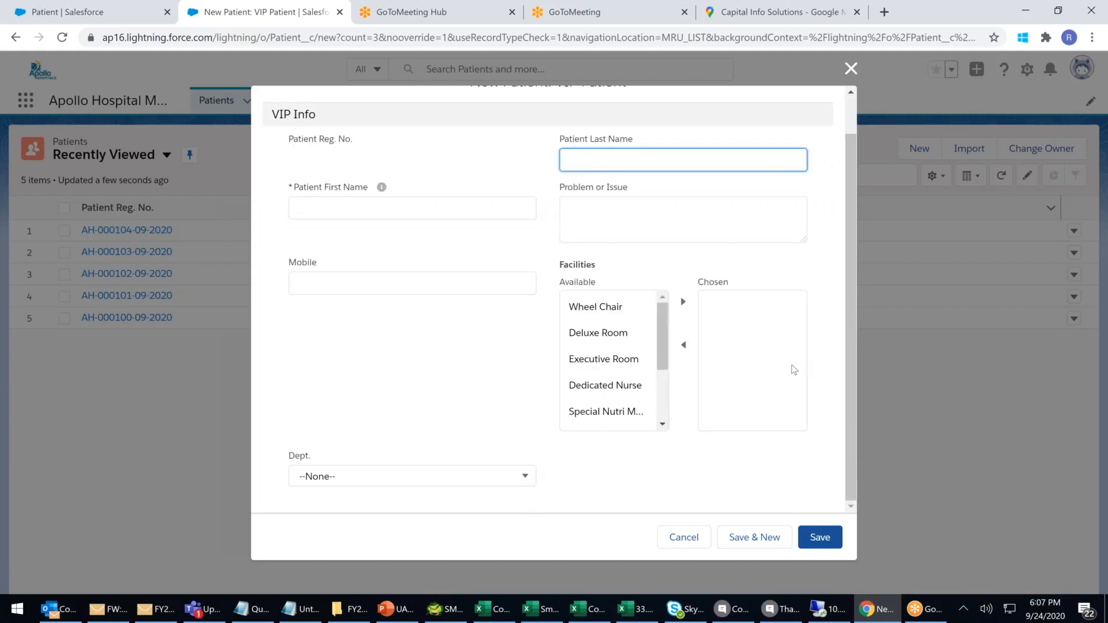
scroll(794, 369, up, 1)
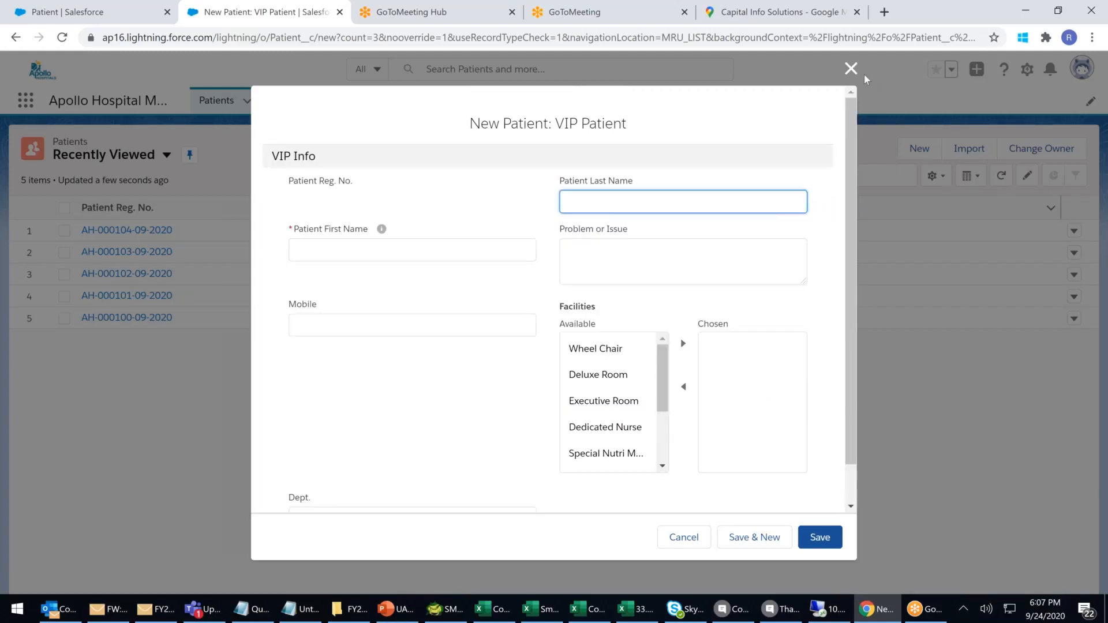
click(849, 70)
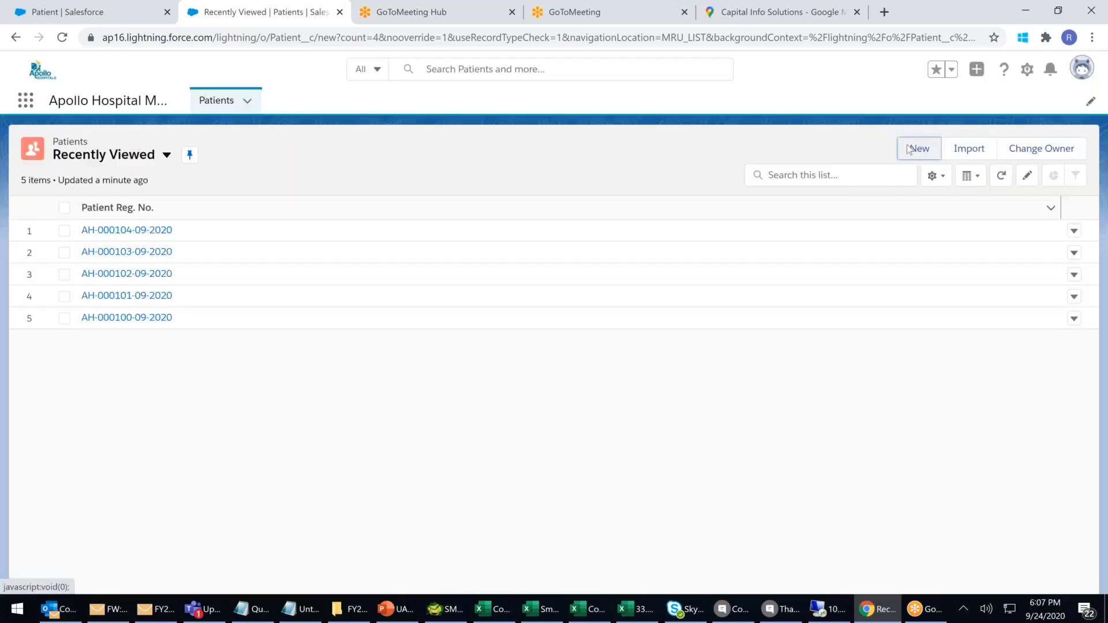
click(920, 150)
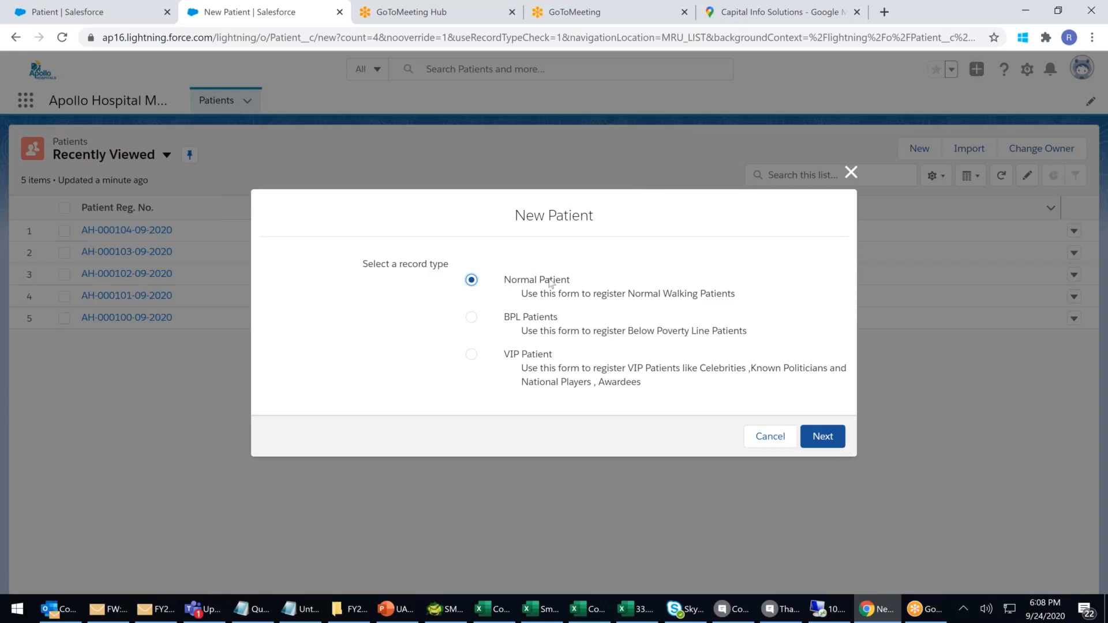
Highlight the Normal Patient, BPL Patients and VIP Patient record type options in the chooser.
drag(512, 280, 564, 282)
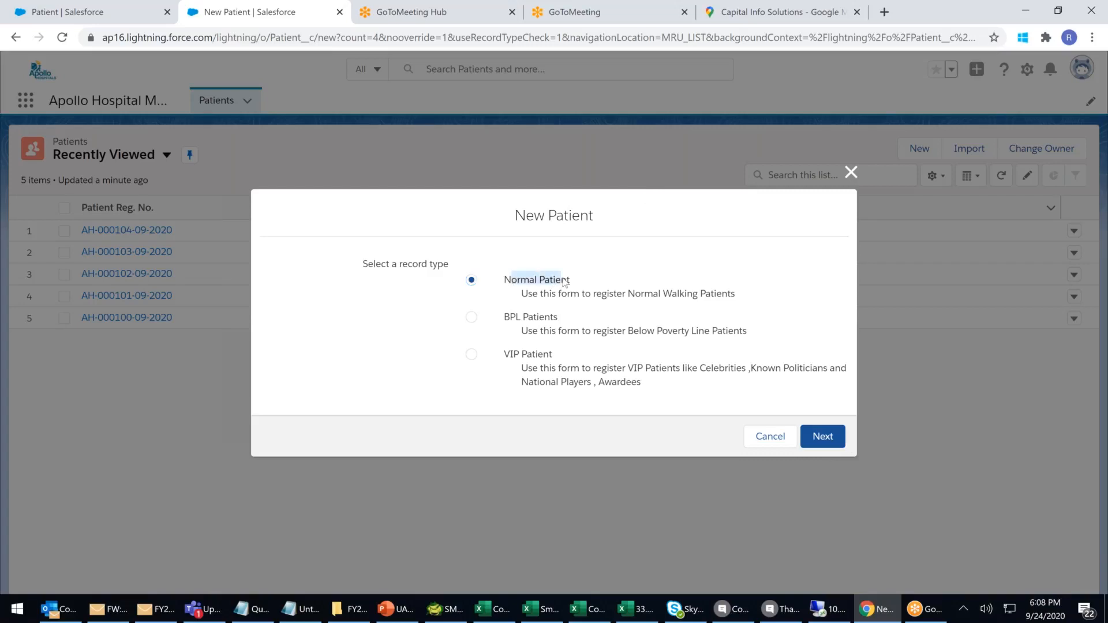
drag(517, 317, 553, 320)
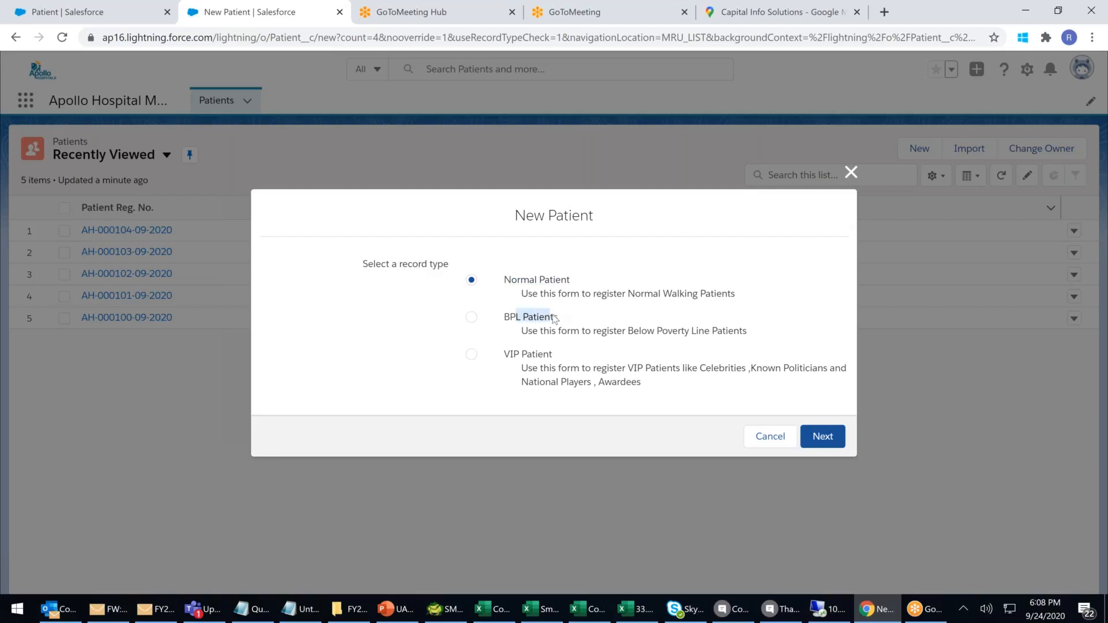
drag(505, 354, 561, 354)
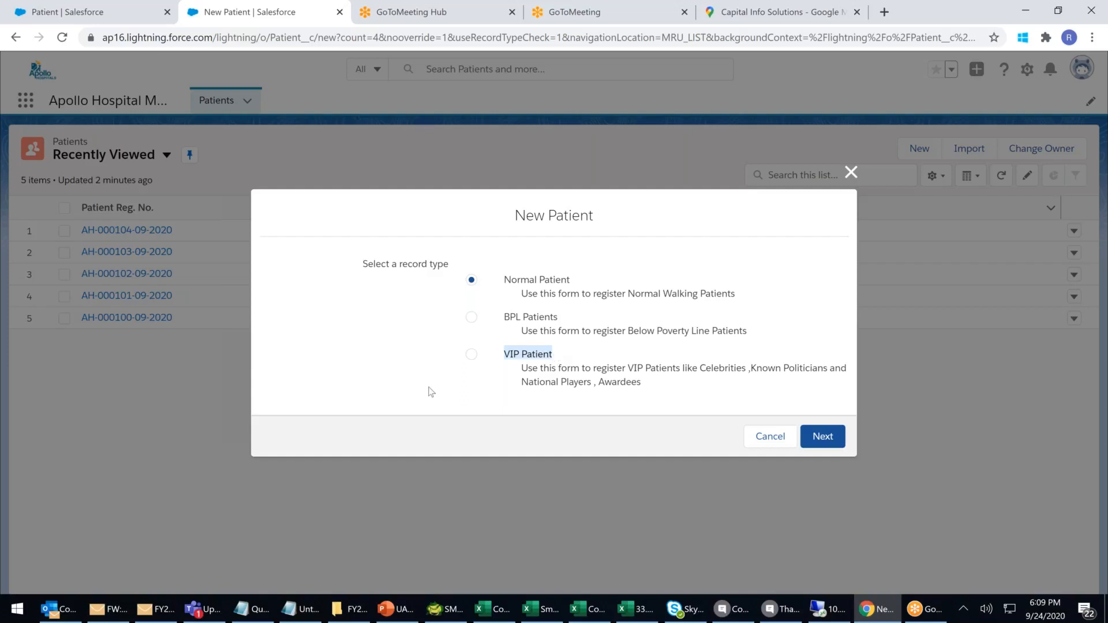
Cancel the new patient dialog and open the Patient page layout assignments for editing.
click(853, 172)
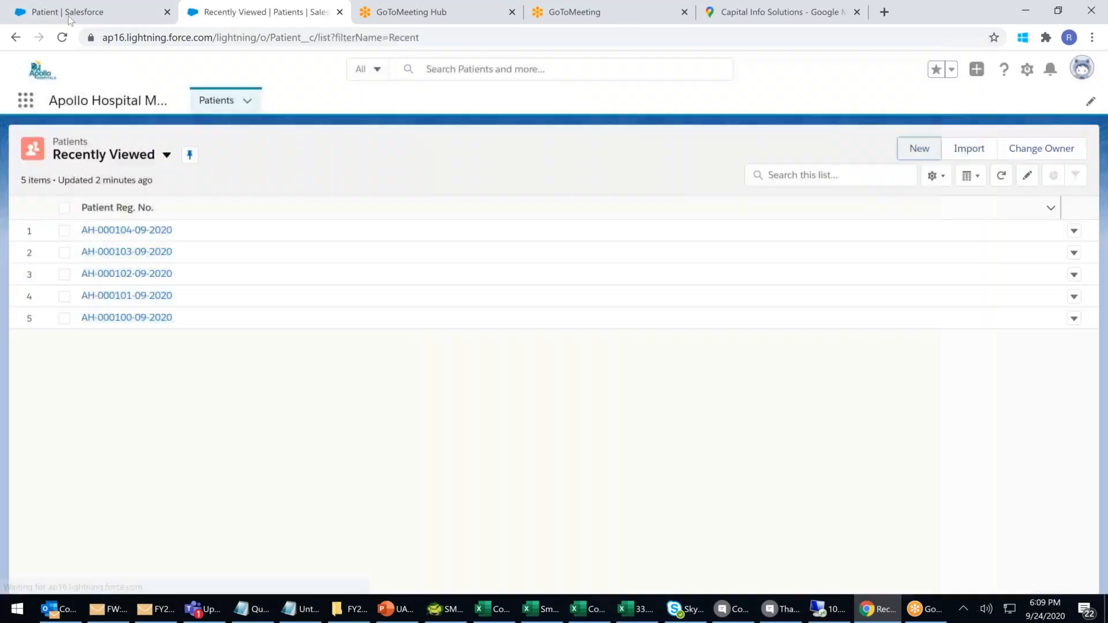
click(68, 20)
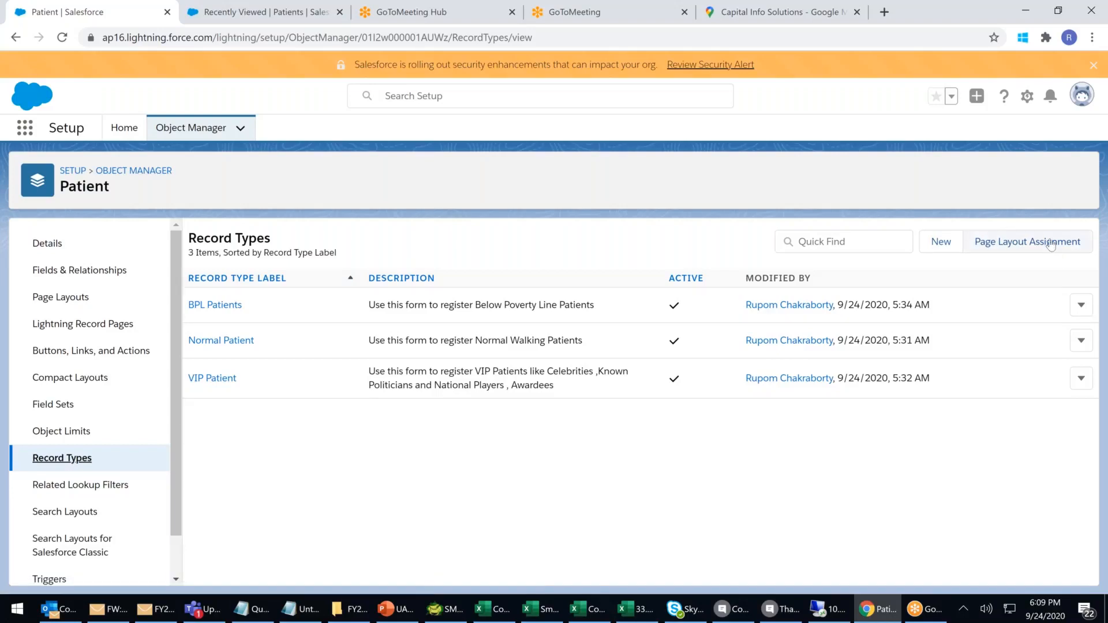
click(67, 299)
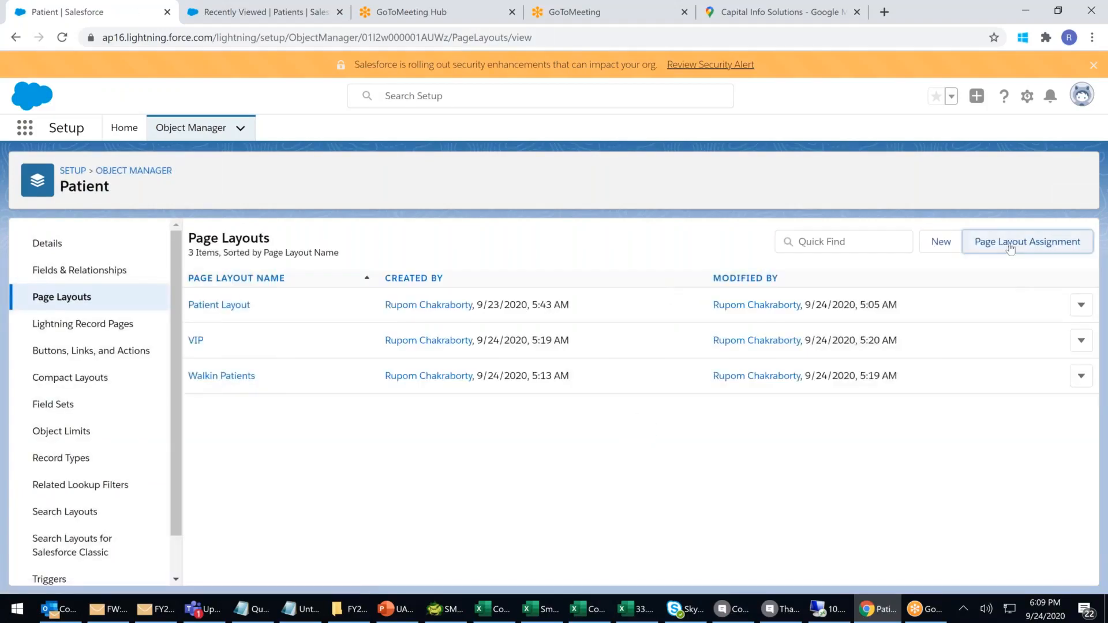
click(1010, 249)
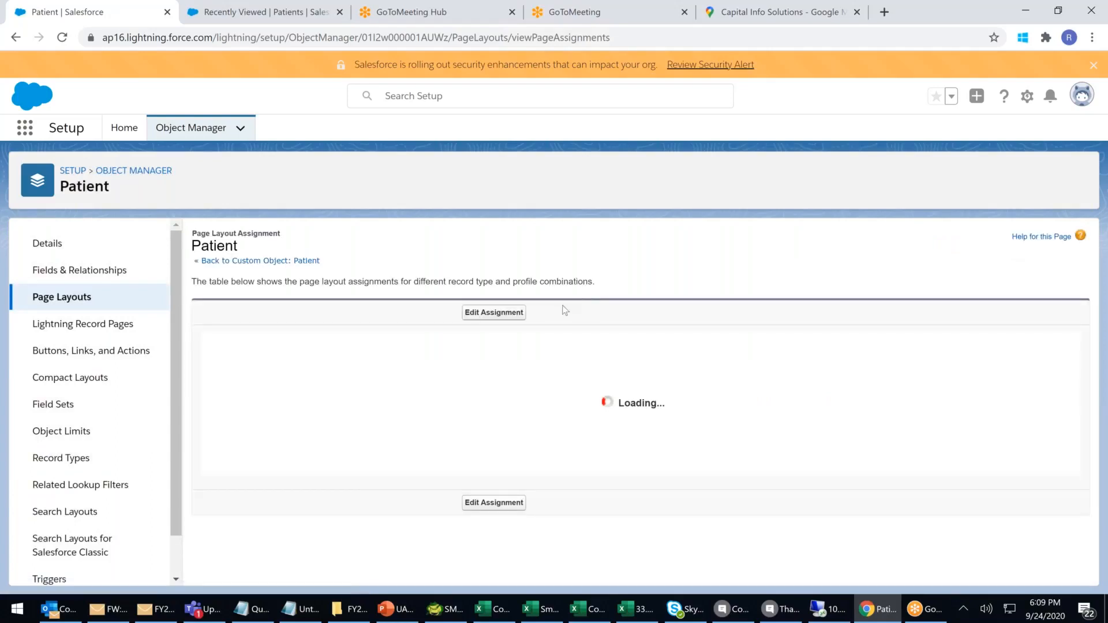
click(512, 313)
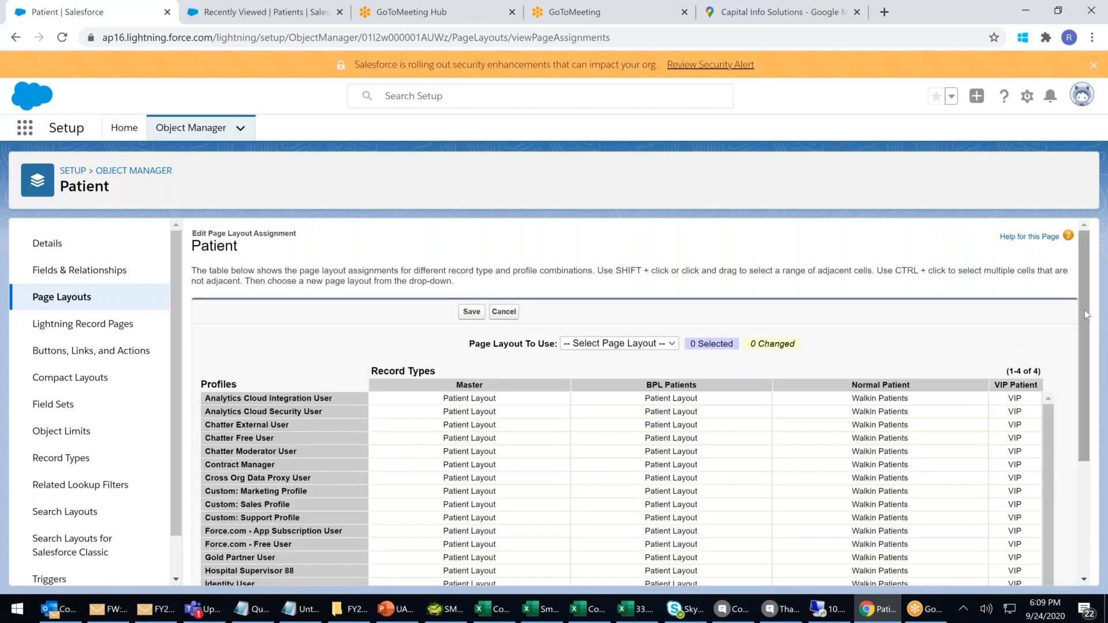
scroll(1083, 324, down, 2)
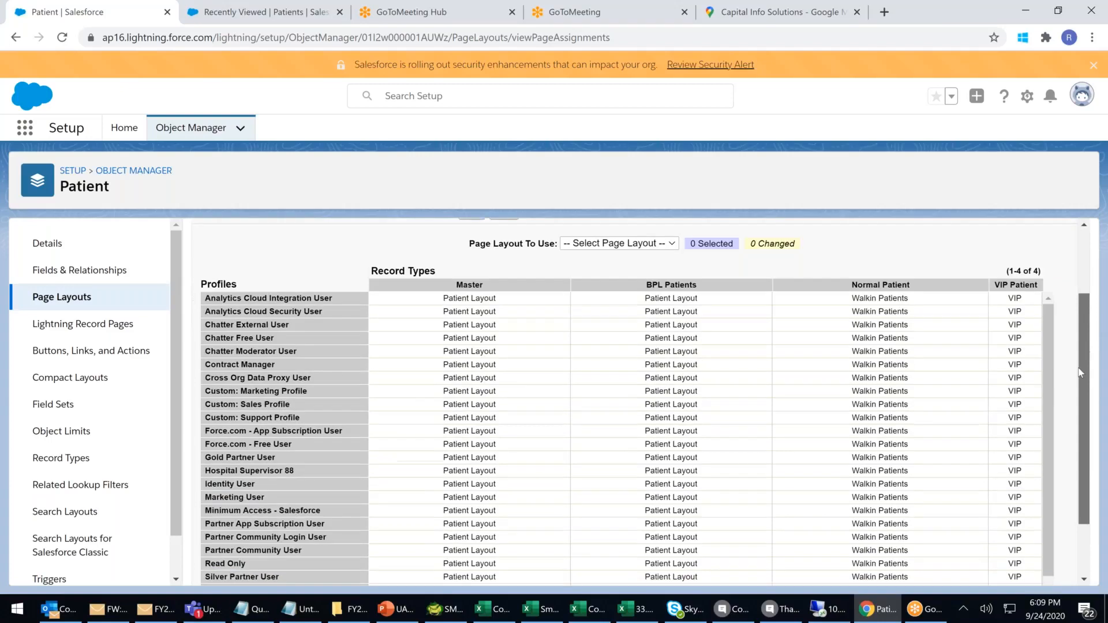
scroll(1082, 372, down, 1)
scroll(1045, 396, down, 1)
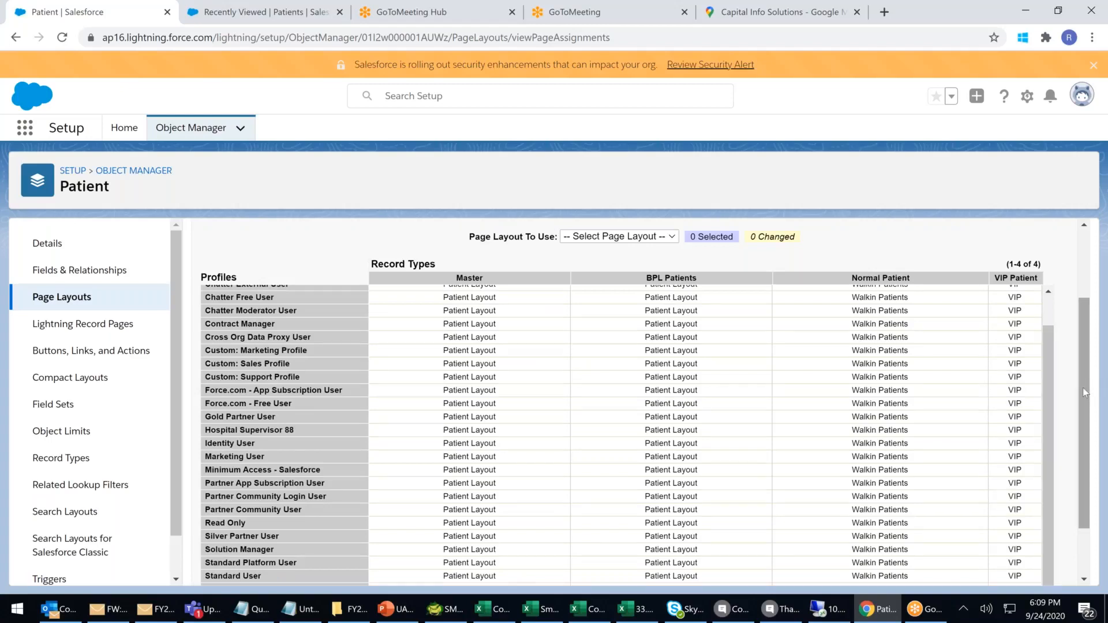
scroll(1083, 388, down, 1)
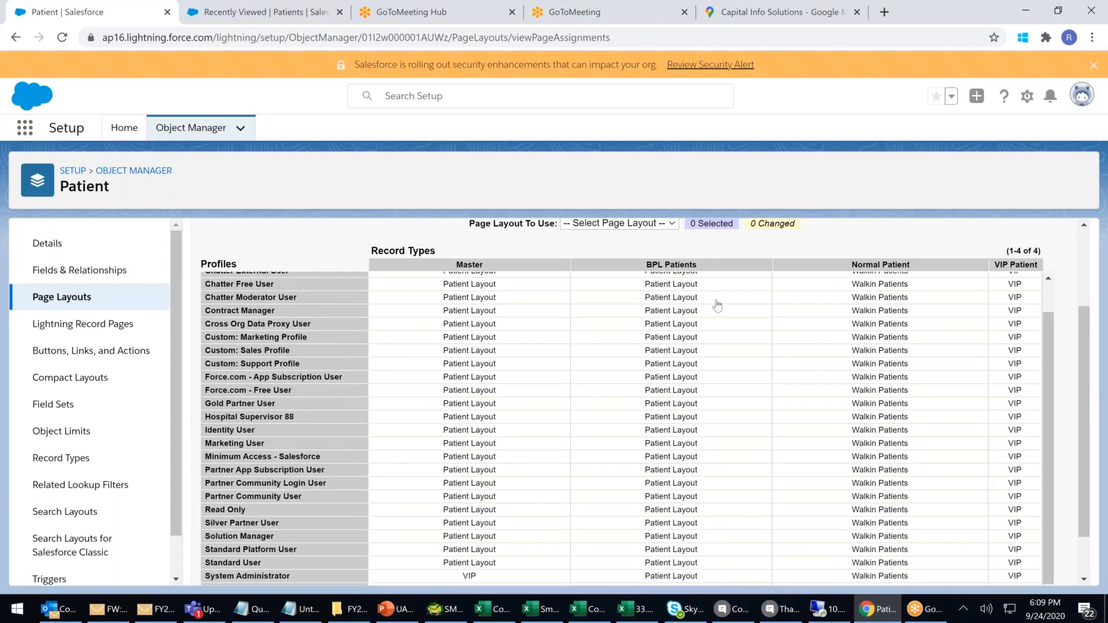
Set System Administrator's BPL Patients, VIP Patient and Master layouts to Walkin Patients and save.
click(703, 577)
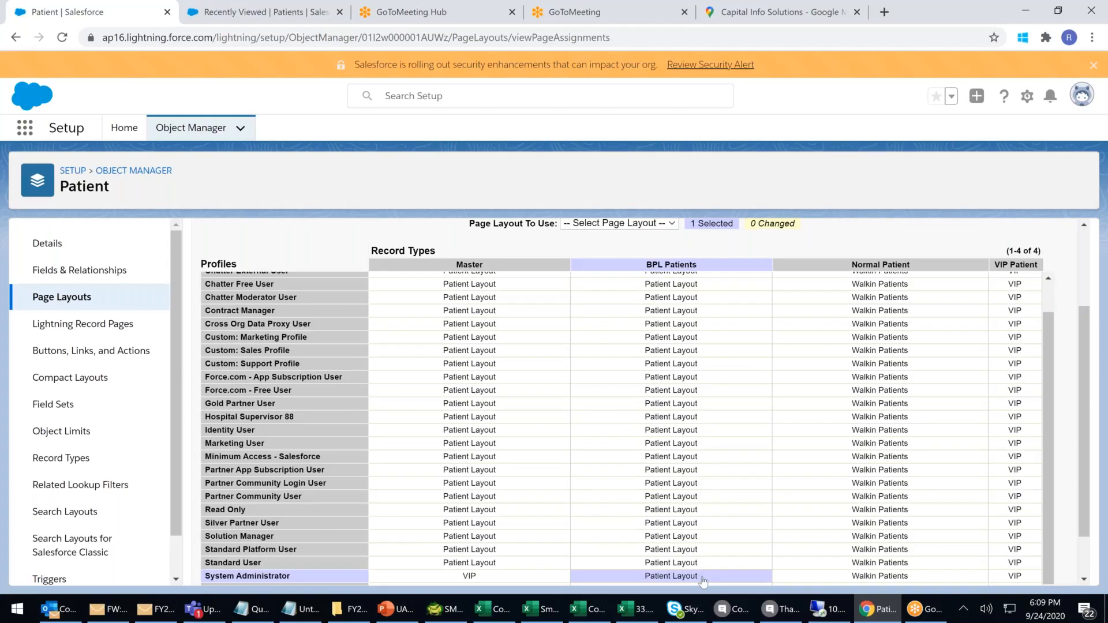
click(641, 227)
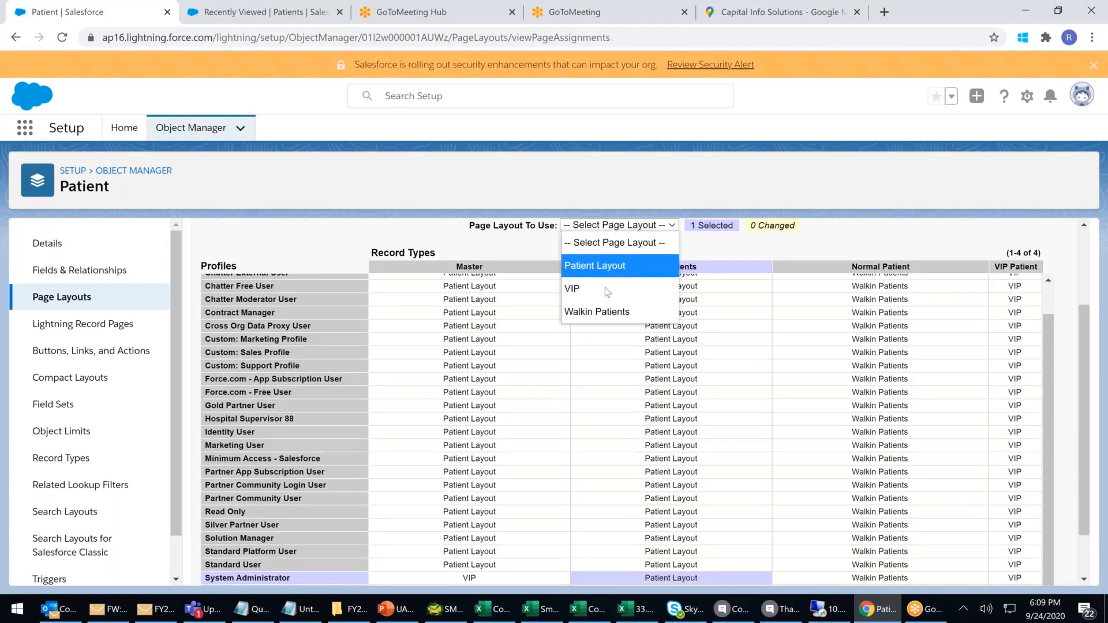
click(583, 314)
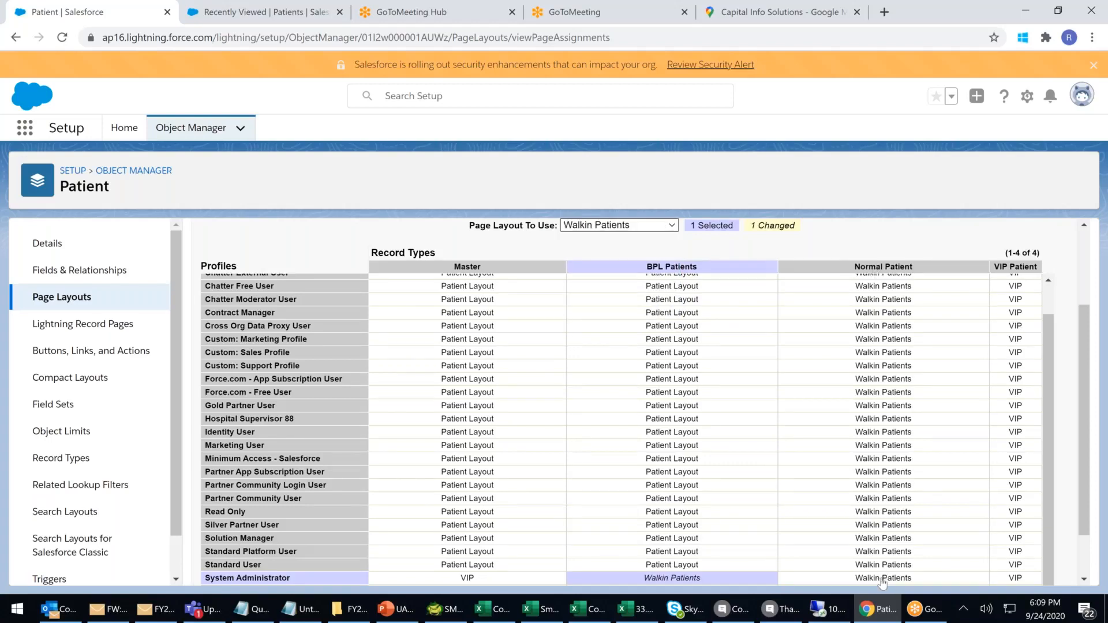
click(1007, 578)
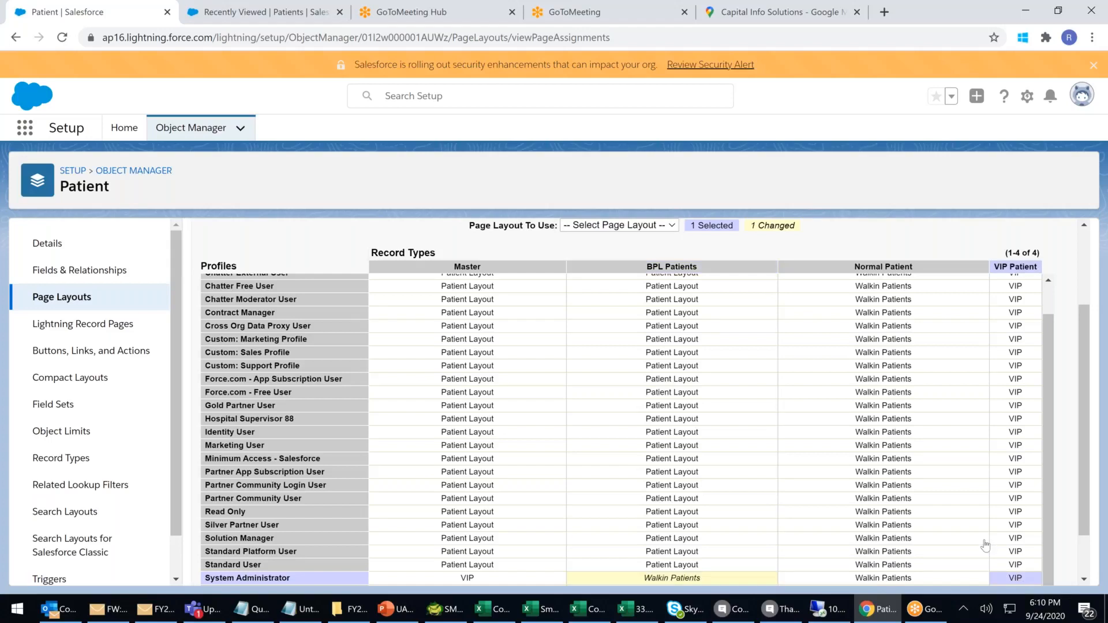
click(621, 225)
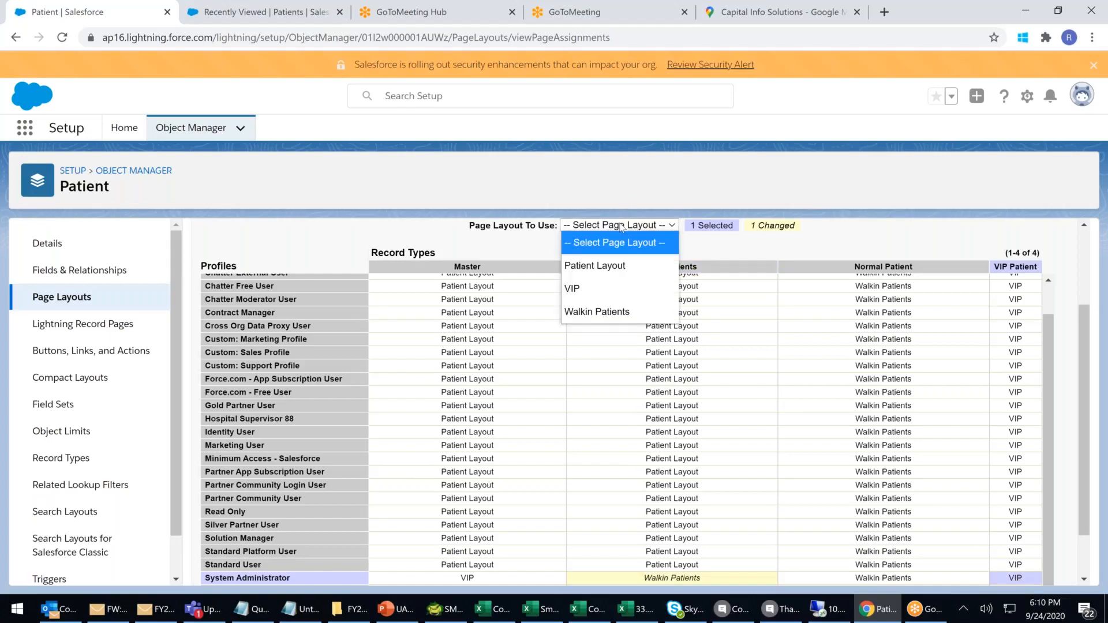
click(611, 318)
click(483, 580)
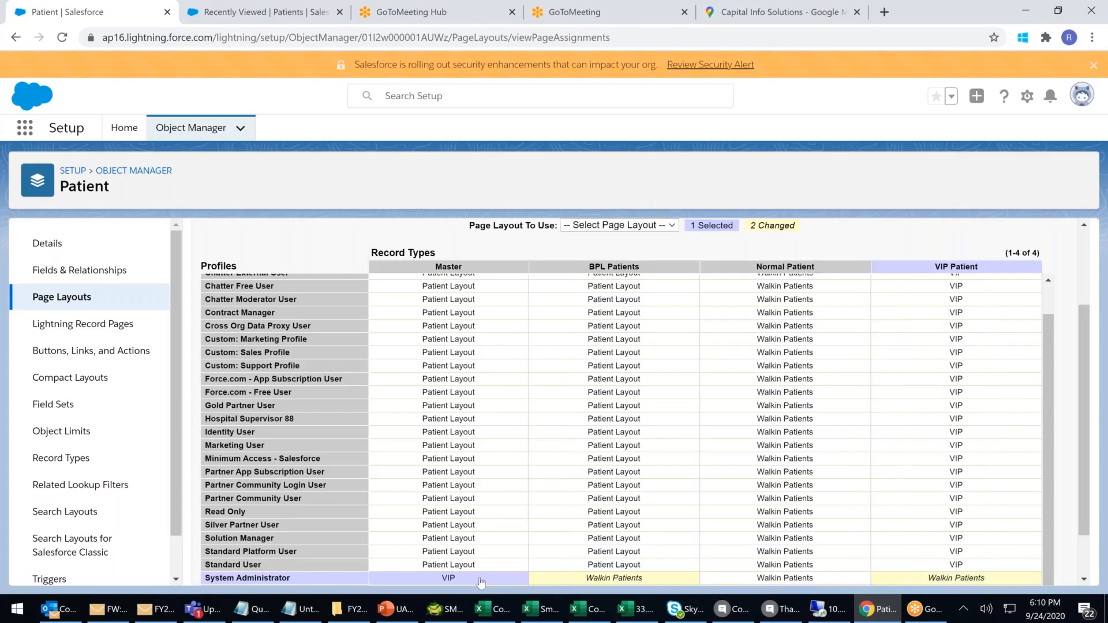
click(596, 227)
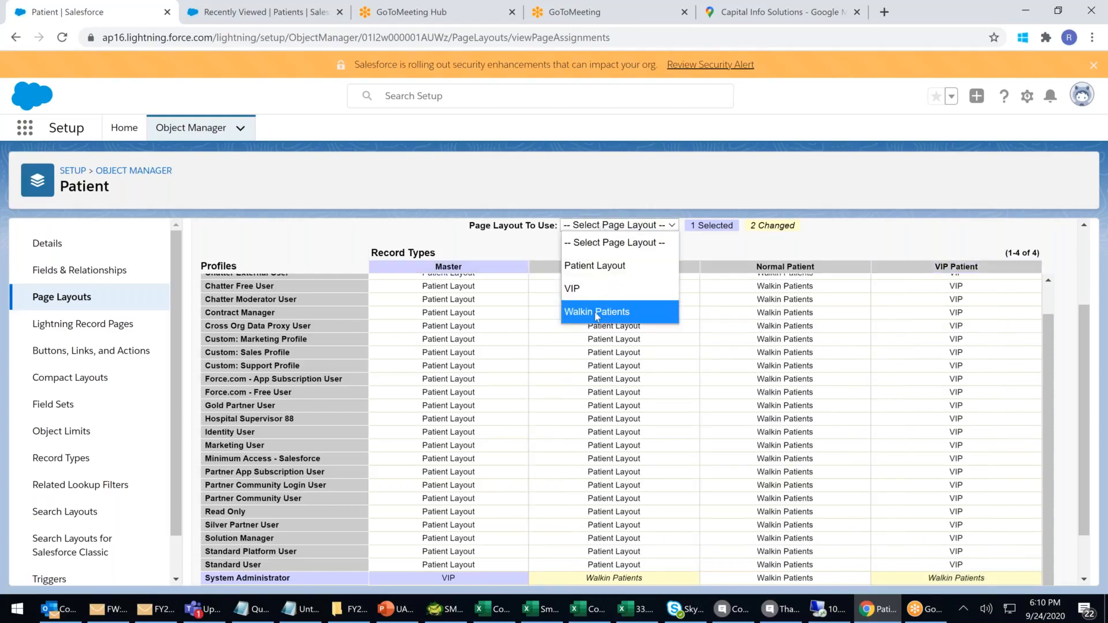
click(596, 312)
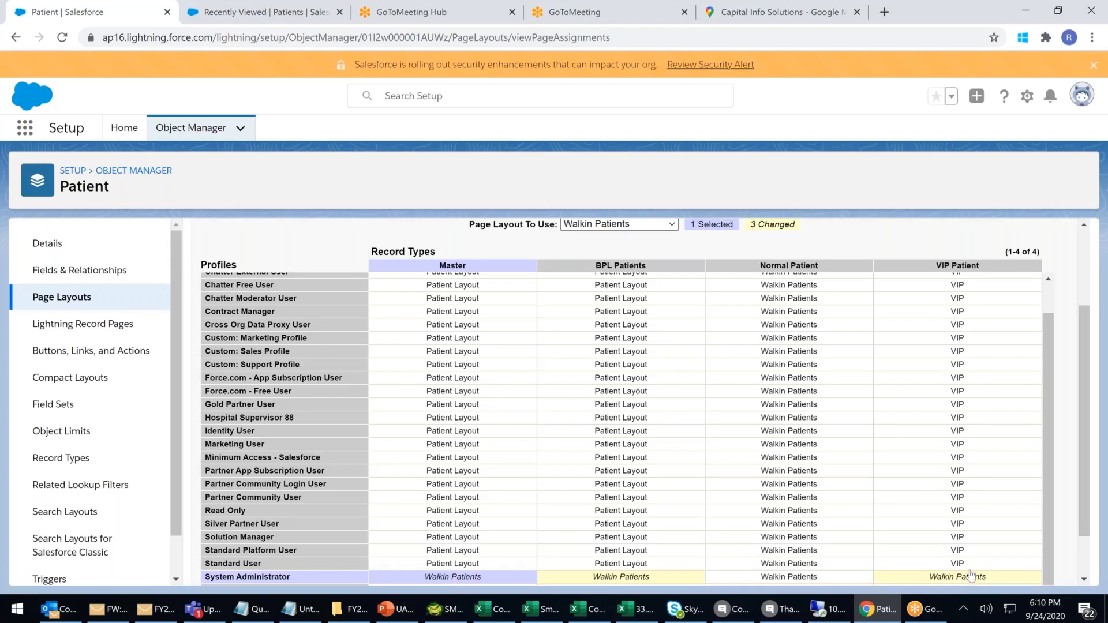
scroll(911, 583, down, 1)
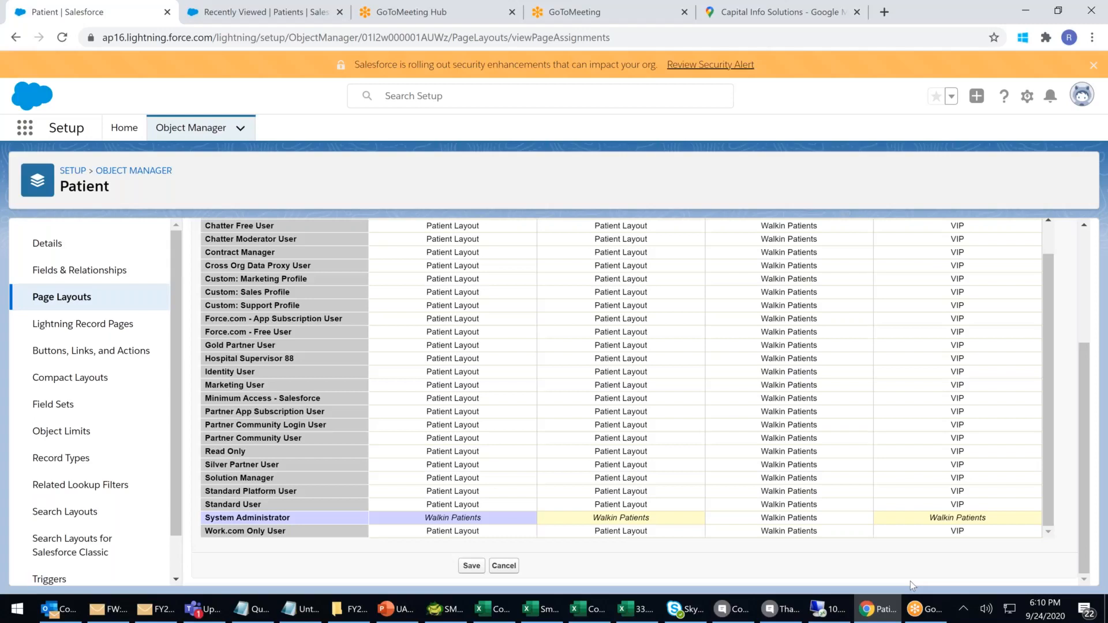
click(471, 566)
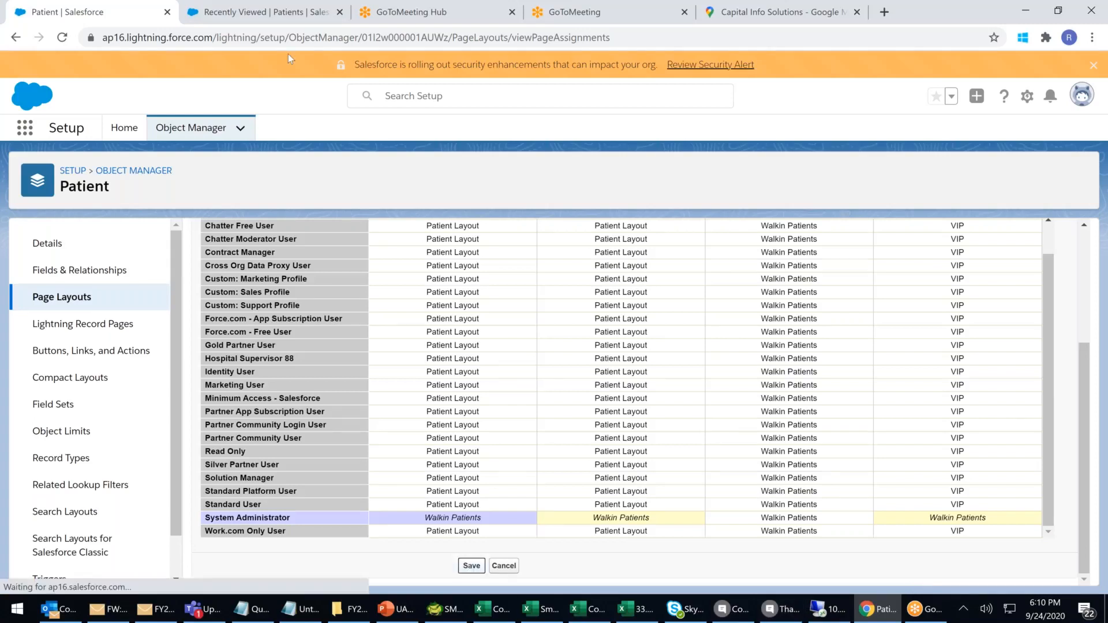
click(260, 11)
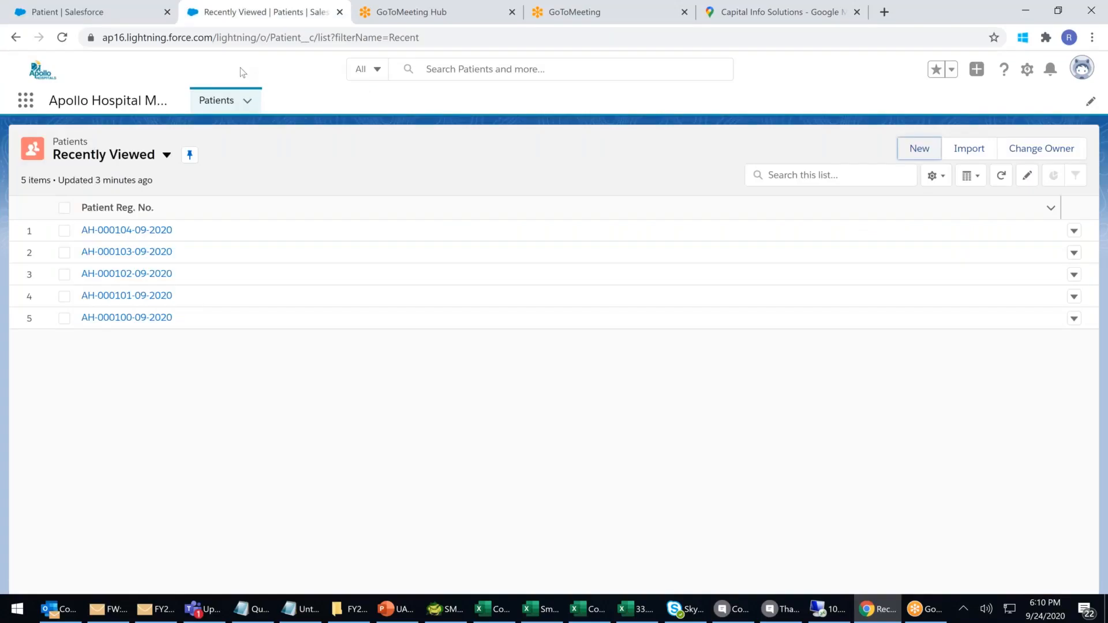
Reload the page, pass through the Sales app, then launch Apollo Hospital Management from the App Launcher.
click(242, 37)
key(Return)
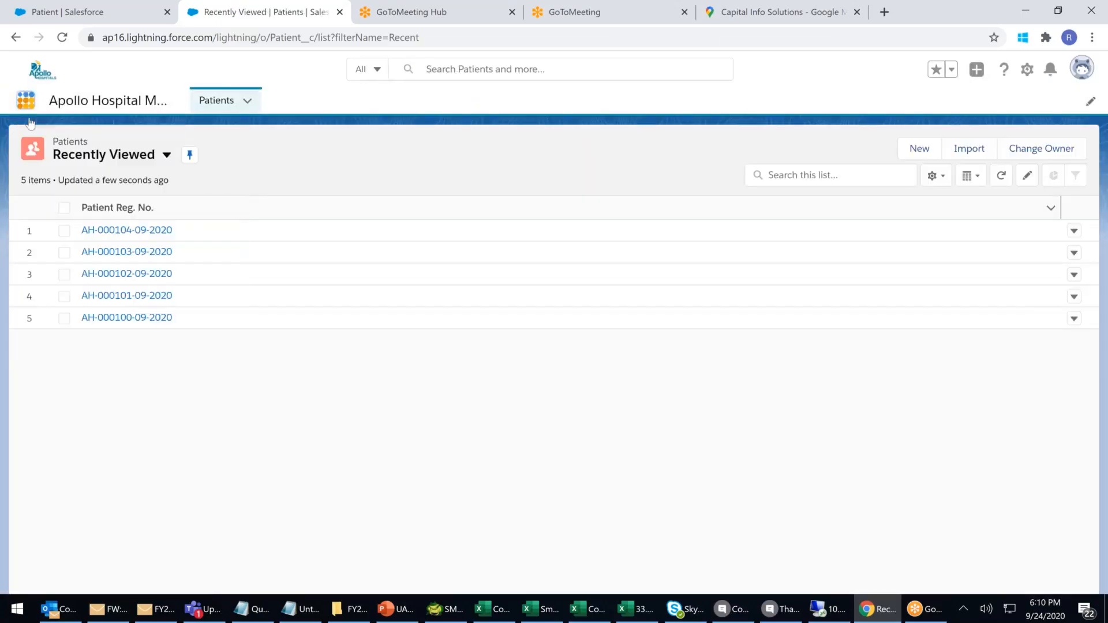
click(25, 101)
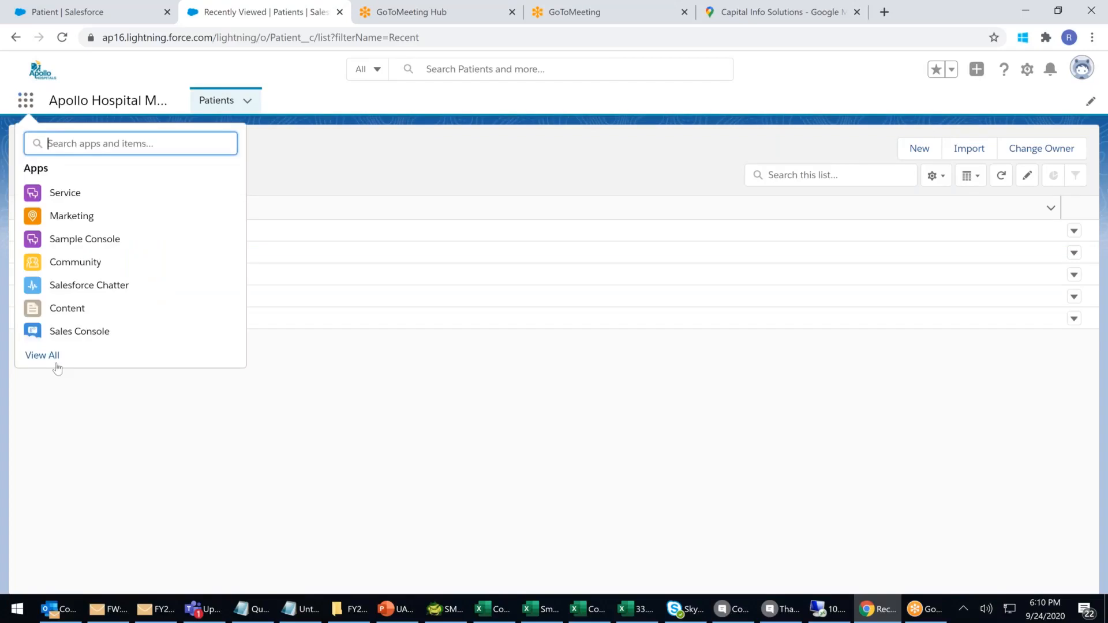
click(56, 358)
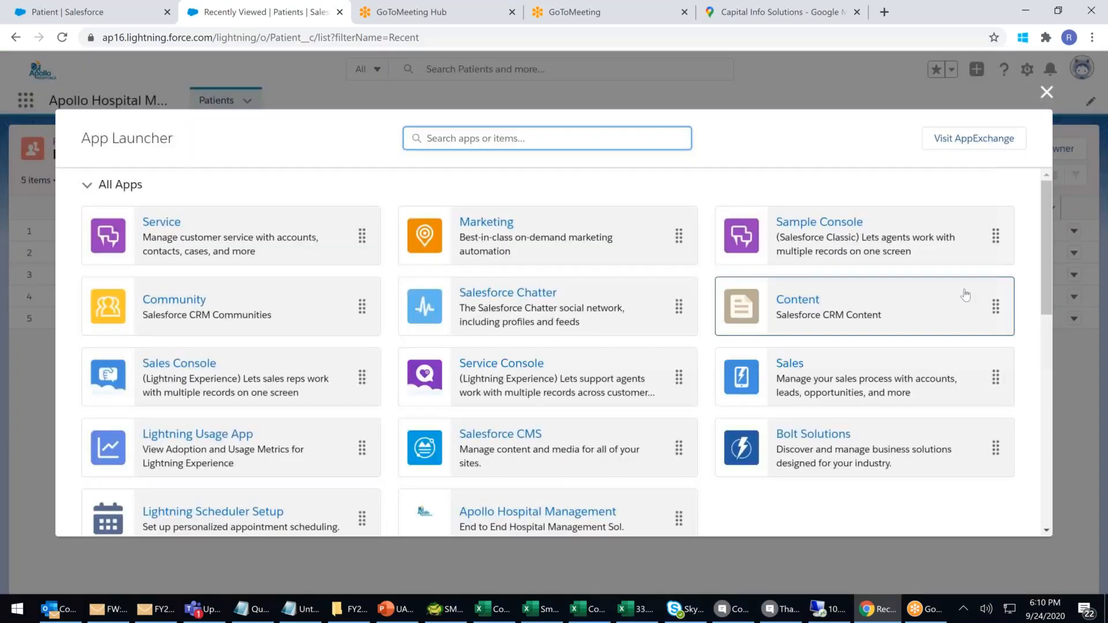
click(785, 364)
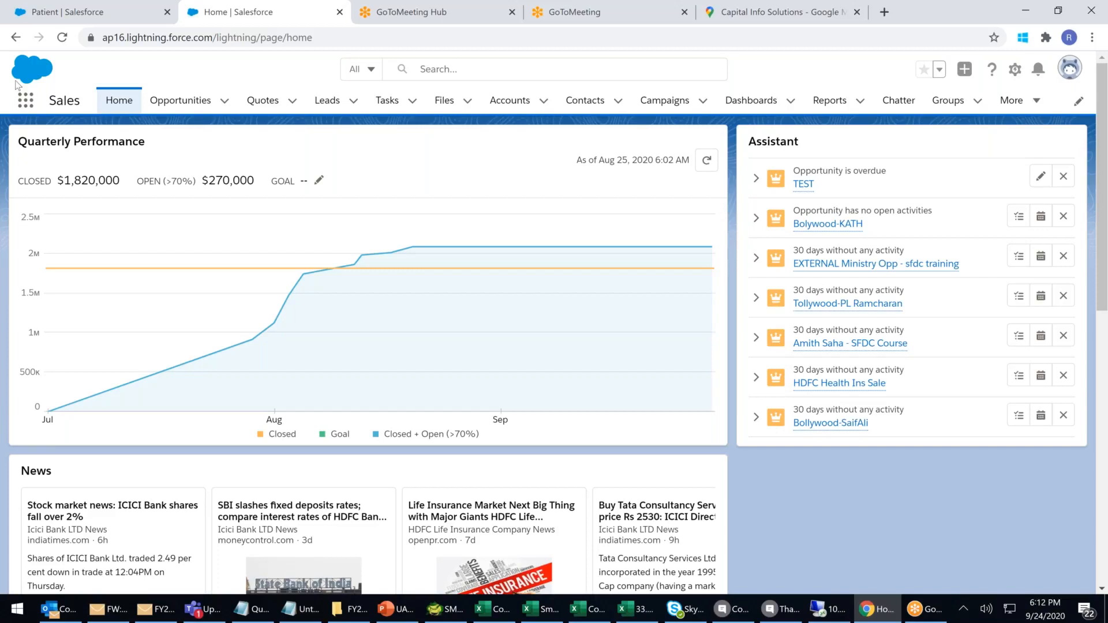
click(26, 103)
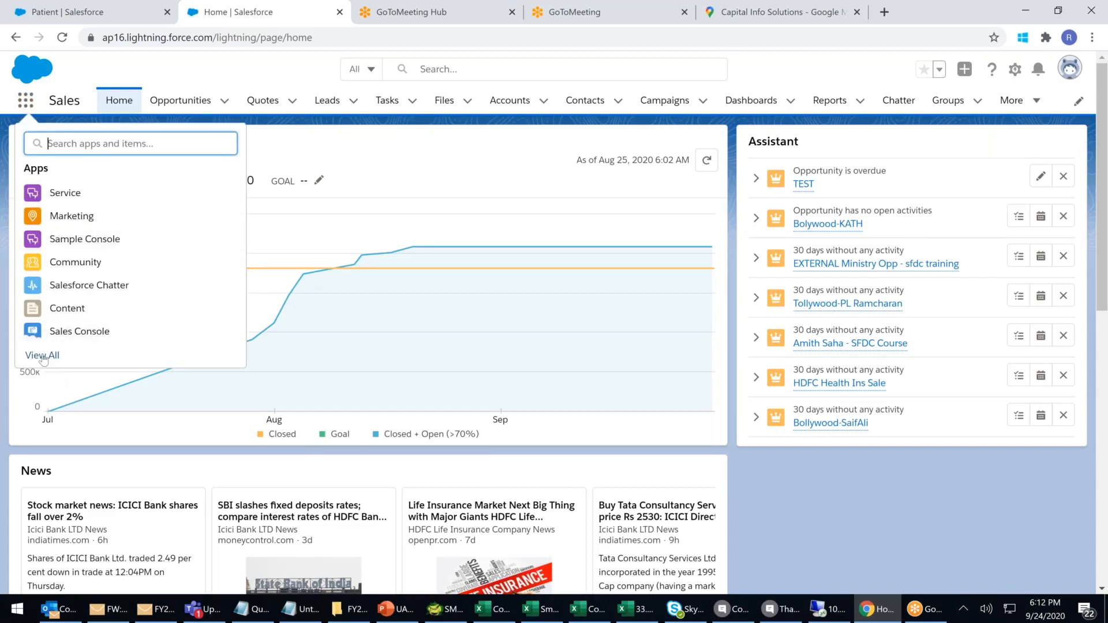
click(314, 361)
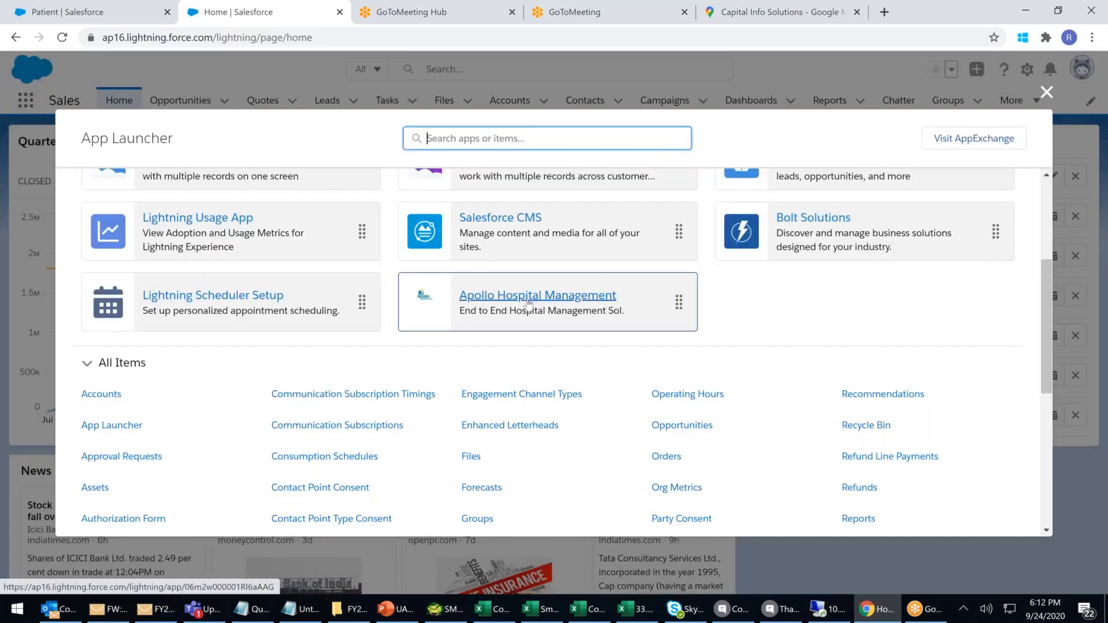
click(529, 296)
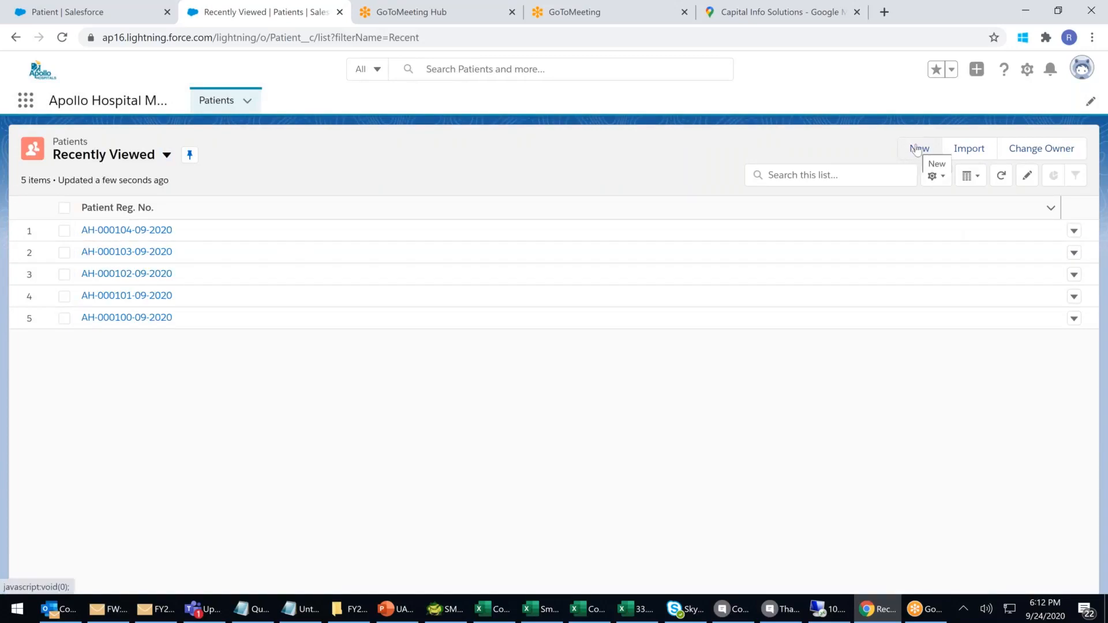
click(918, 149)
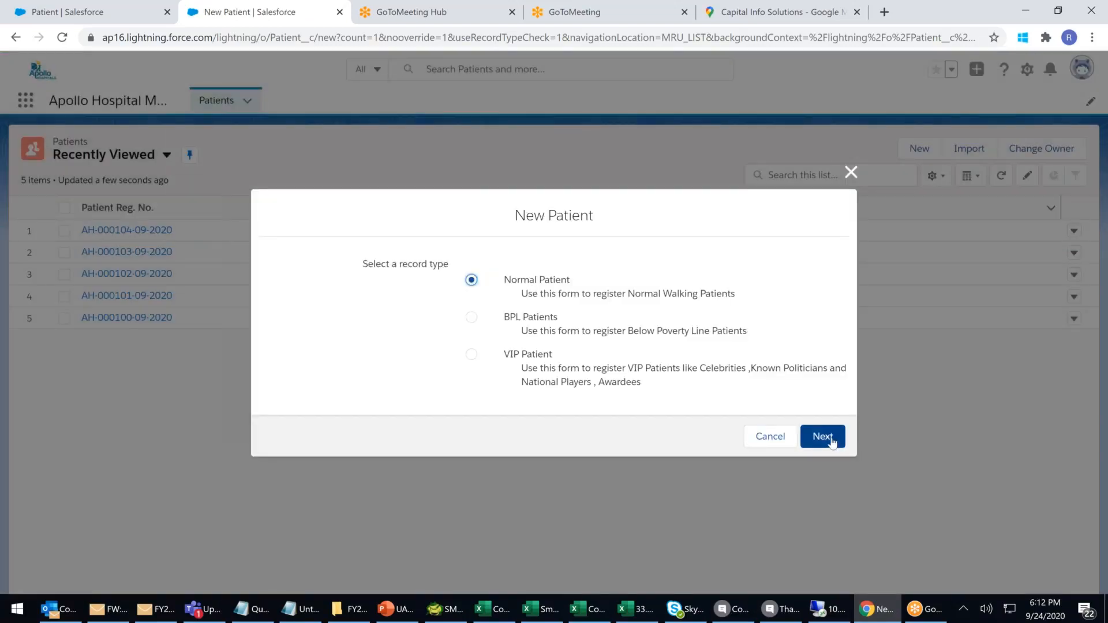
drag(483, 300, 609, 391)
click(659, 380)
drag(520, 364, 617, 370)
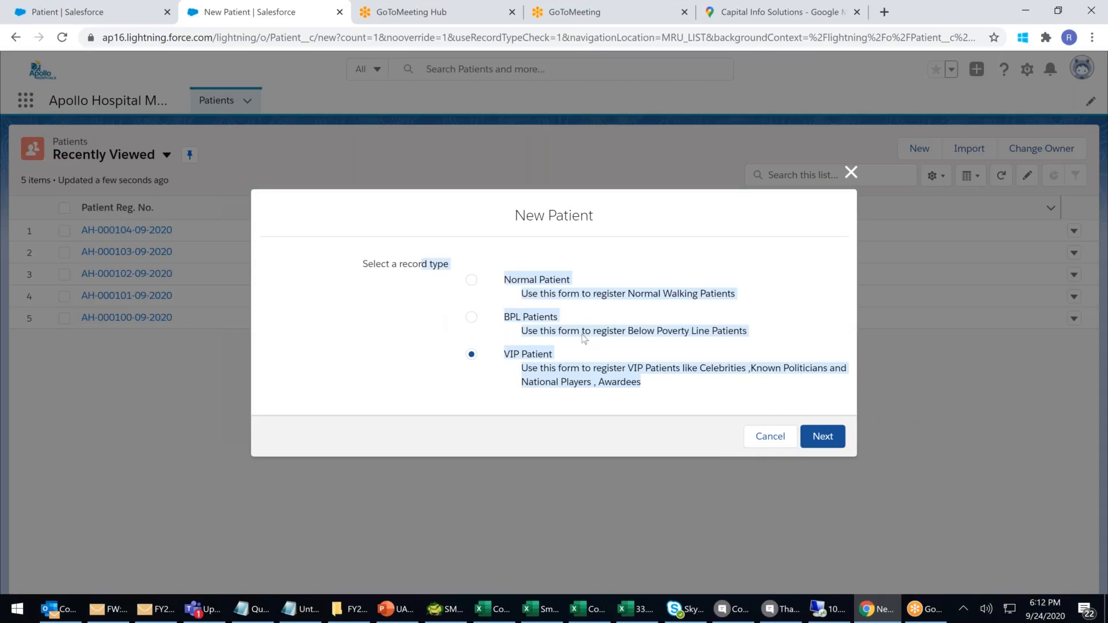
click(685, 273)
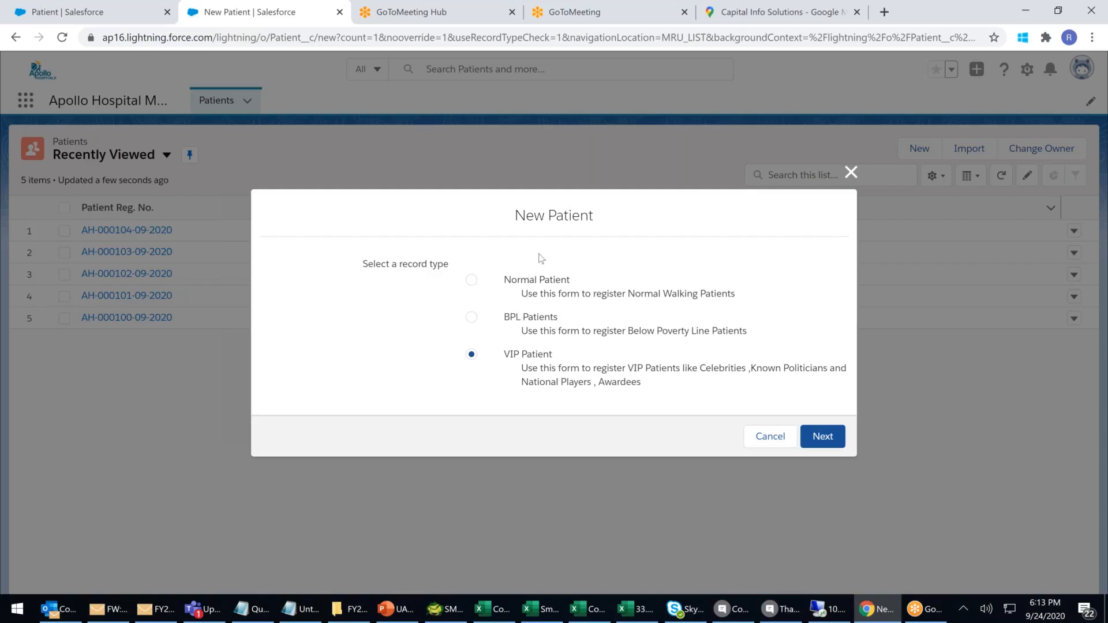
click(527, 283)
click(812, 438)
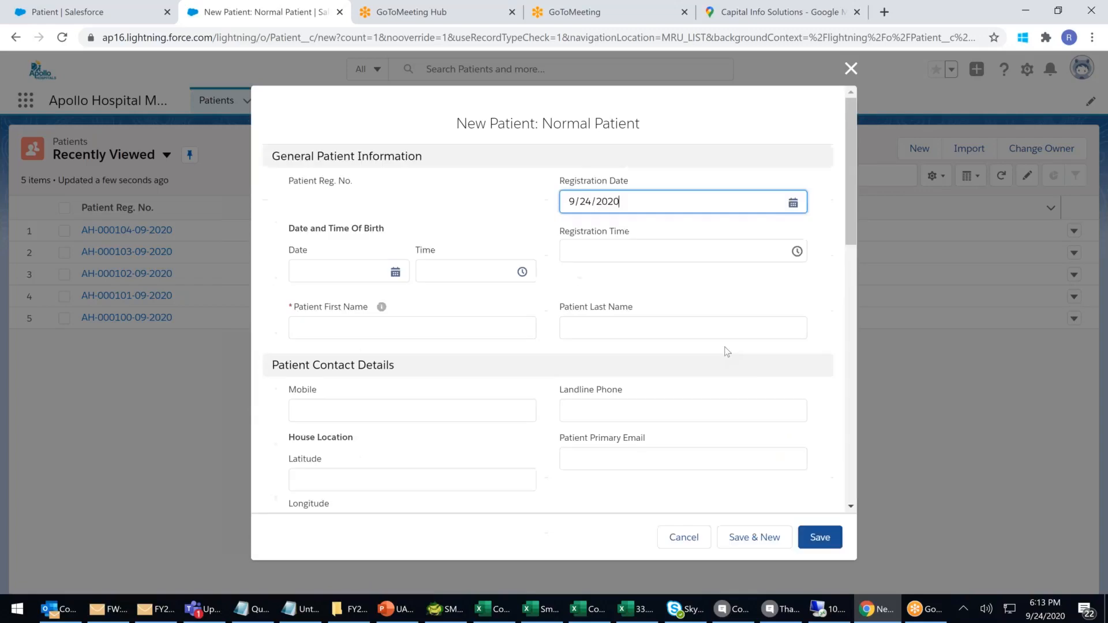
click(851, 68)
click(912, 150)
click(514, 323)
click(823, 437)
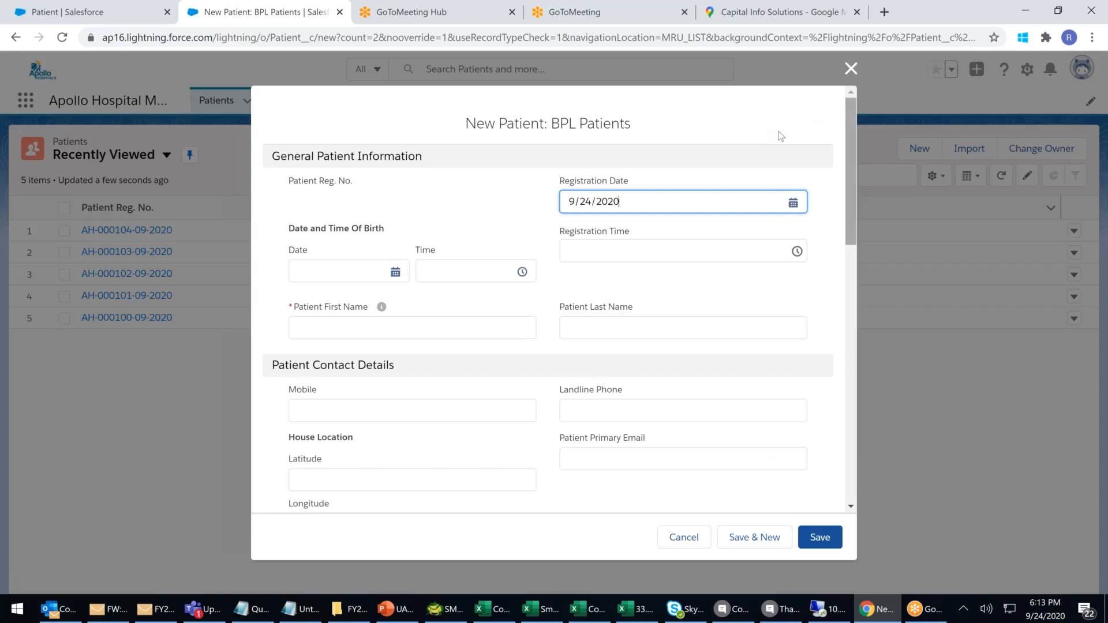
click(851, 69)
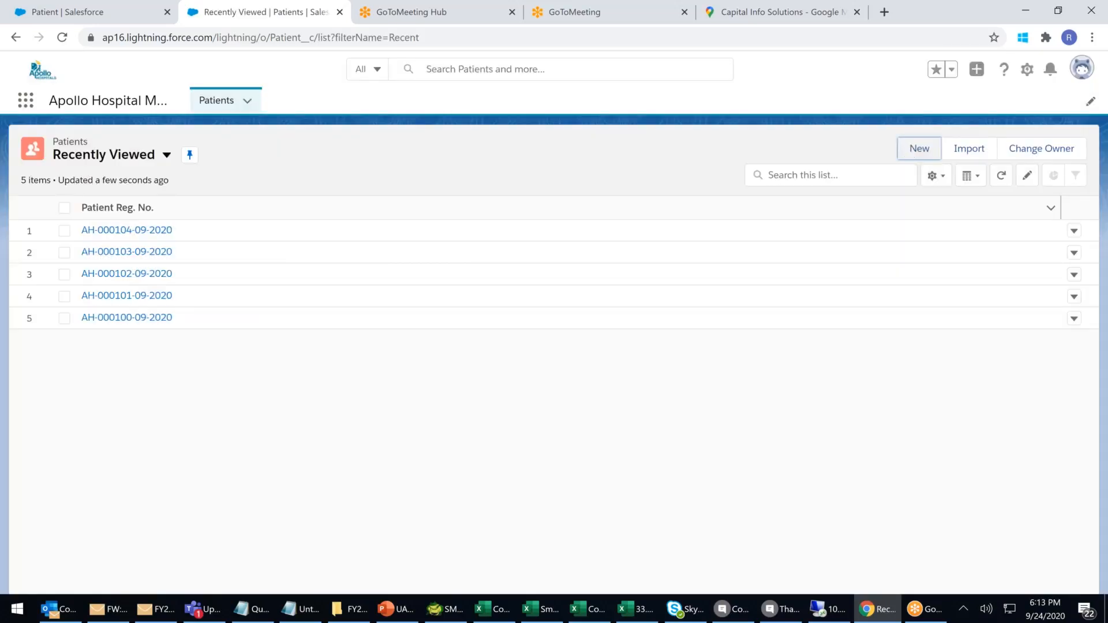
key(Return)
click(472, 354)
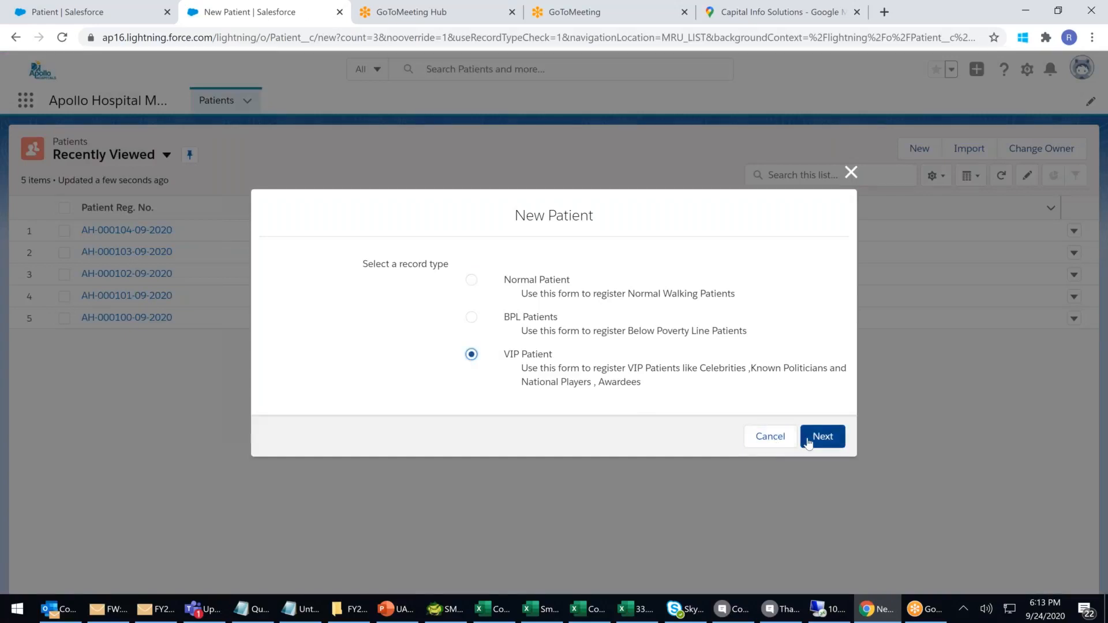
click(807, 442)
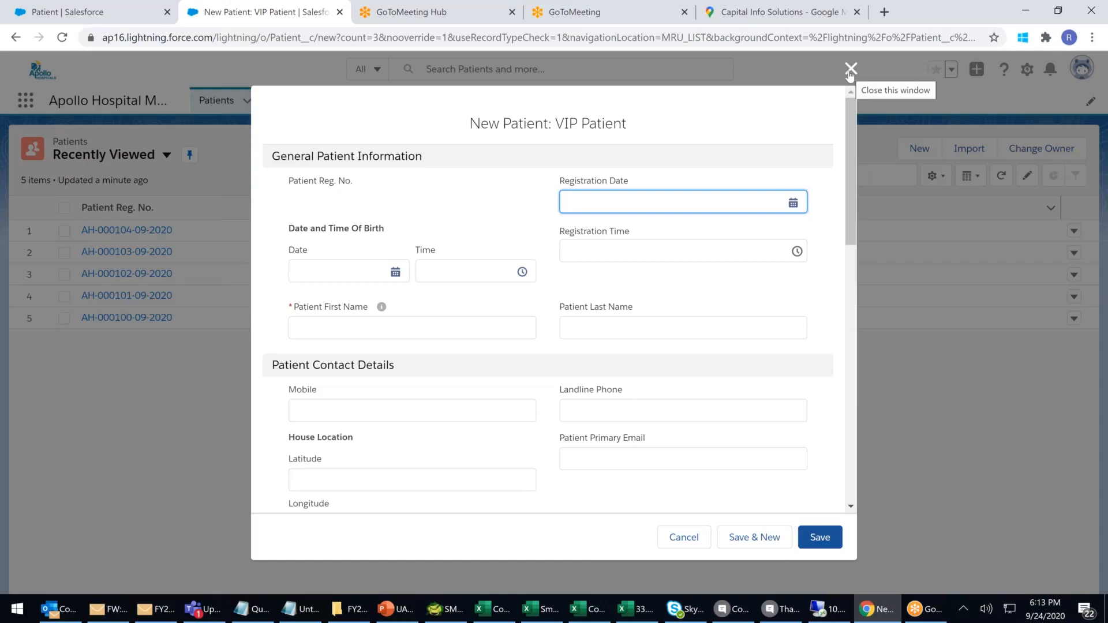
scroll(740, 285, down, 10)
scroll(740, 286, up, 10)
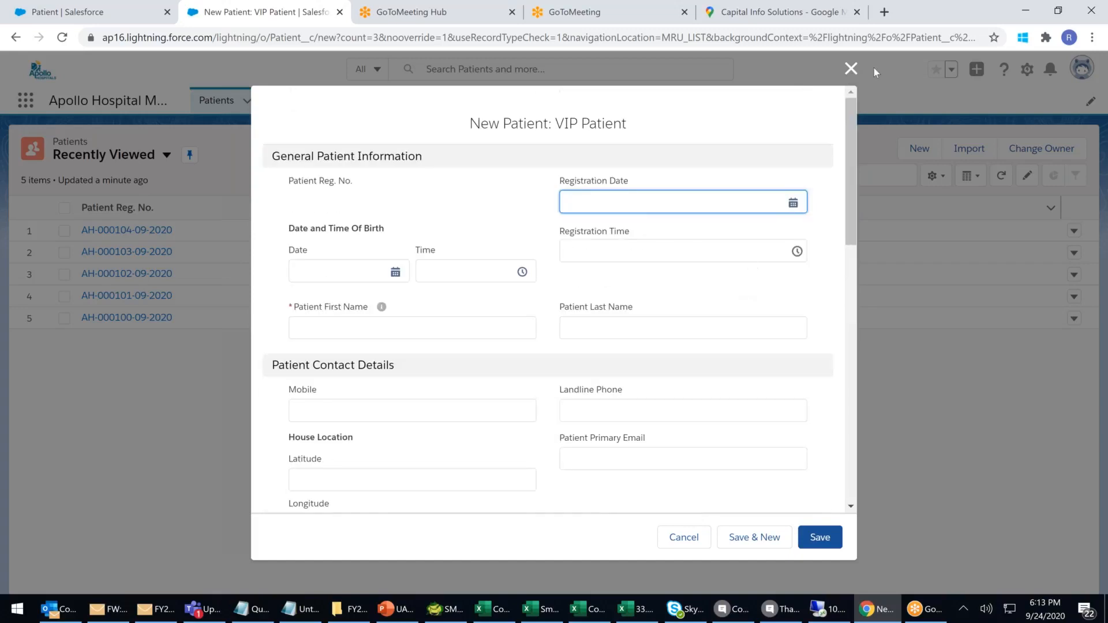
click(852, 69)
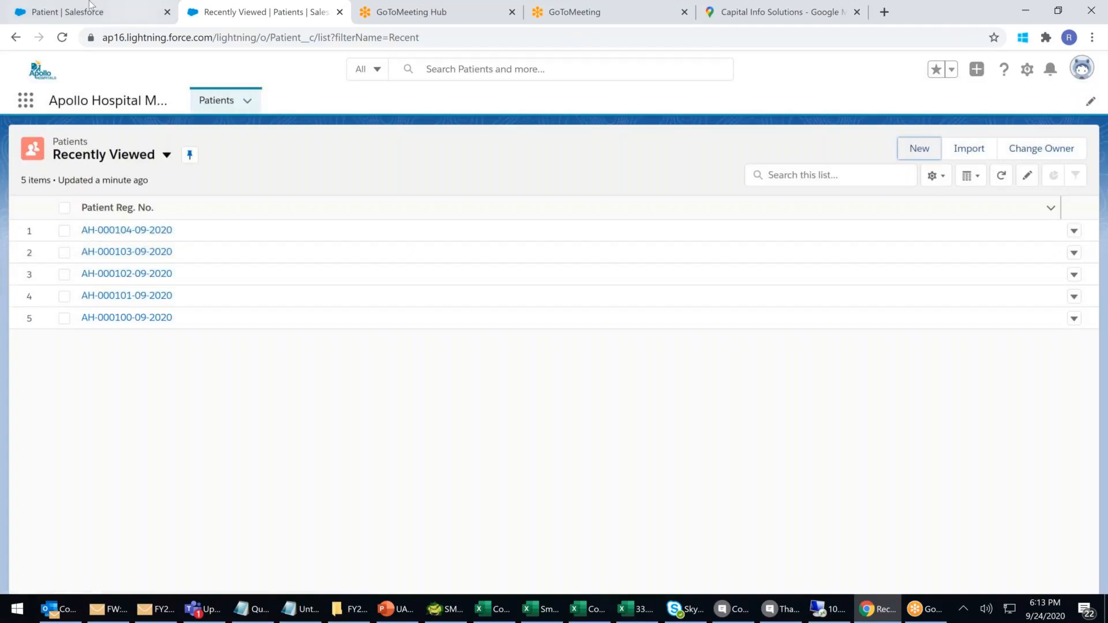
Switch to the Patient setup tab and scroll down the profile page layout assignment table.
click(78, 7)
scroll(729, 575, down, 3)
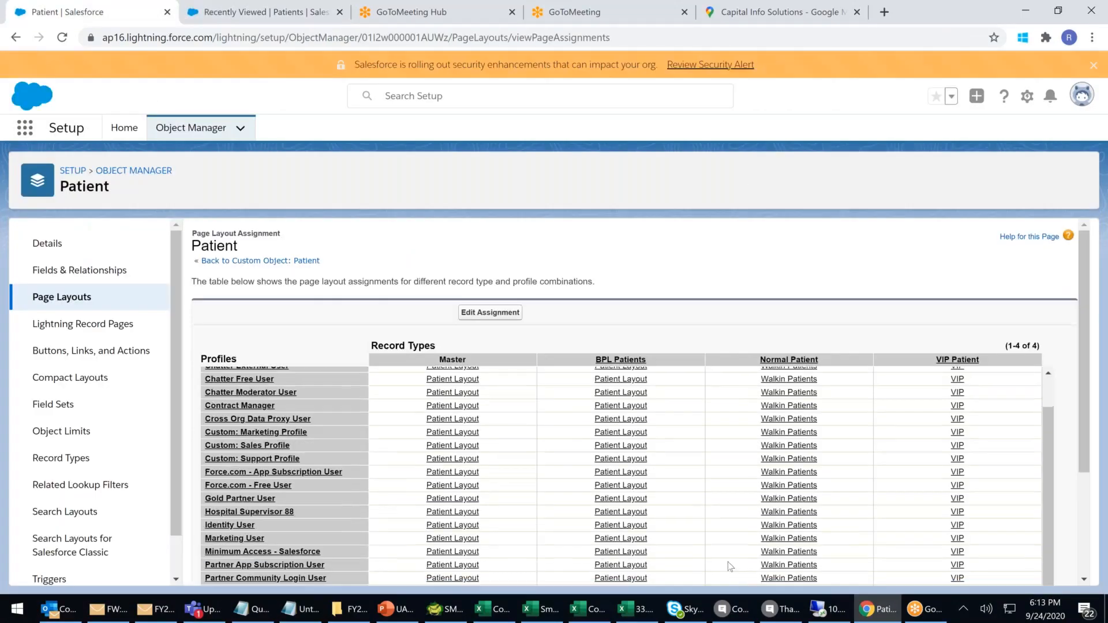
scroll(728, 563, down, 3)
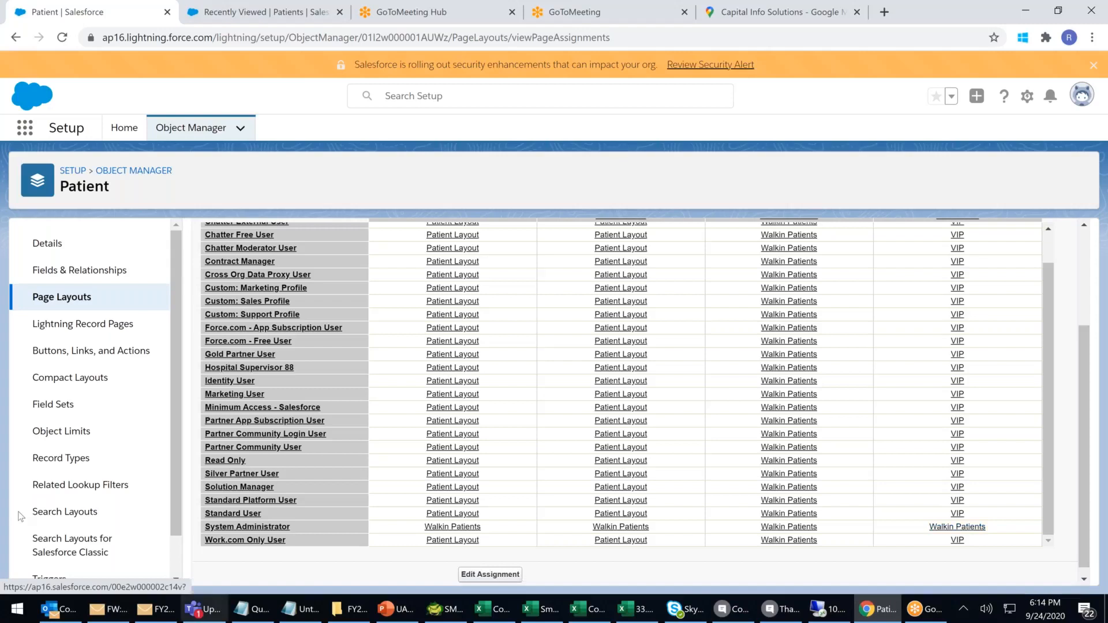
Browse the Patient Record Types and Page Layouts pages, then open Compact Layouts showing only System Default.
click(62, 458)
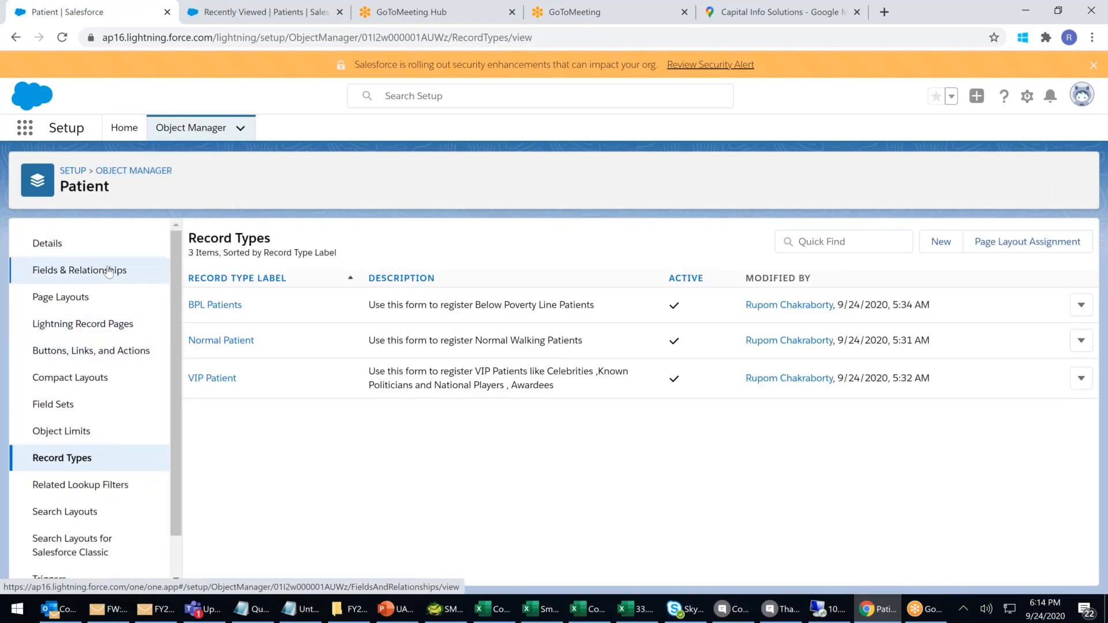
click(87, 298)
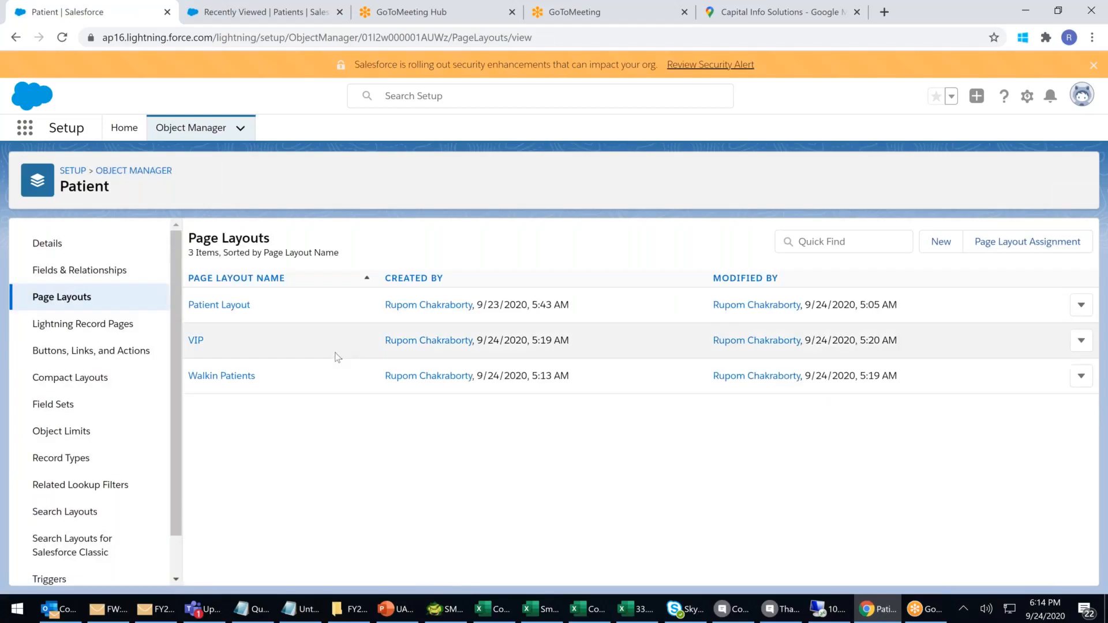
click(64, 457)
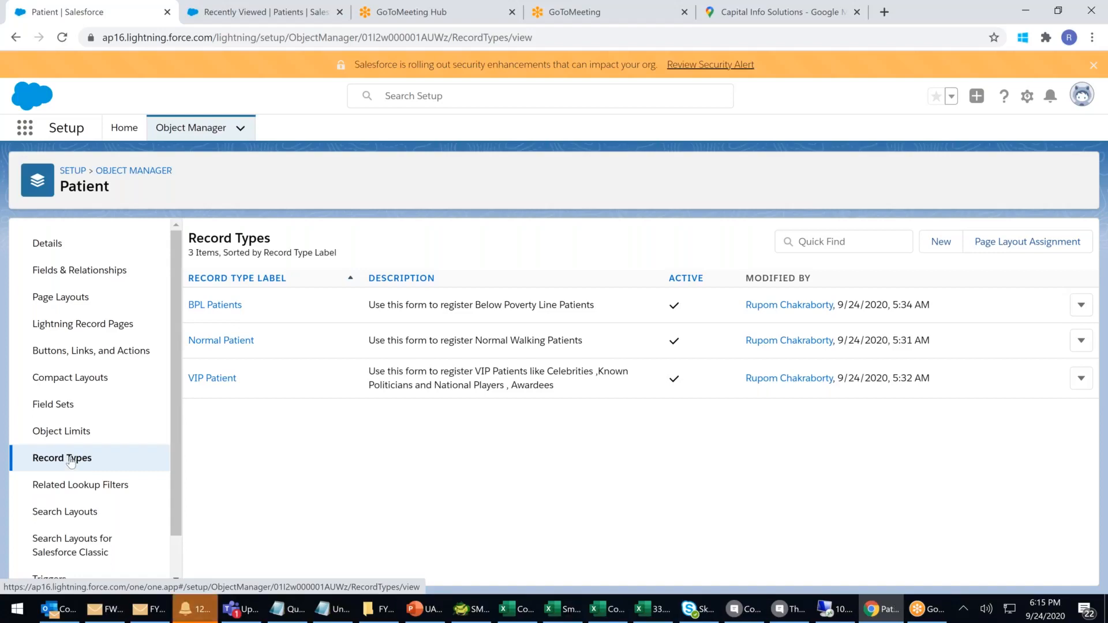
click(200, 613)
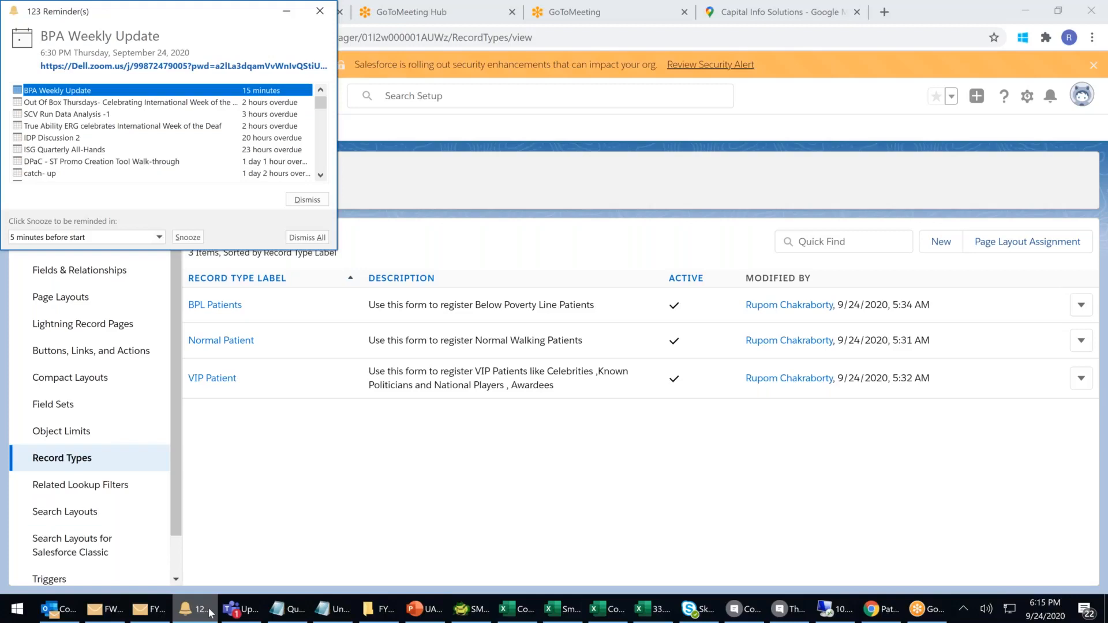
click(210, 613)
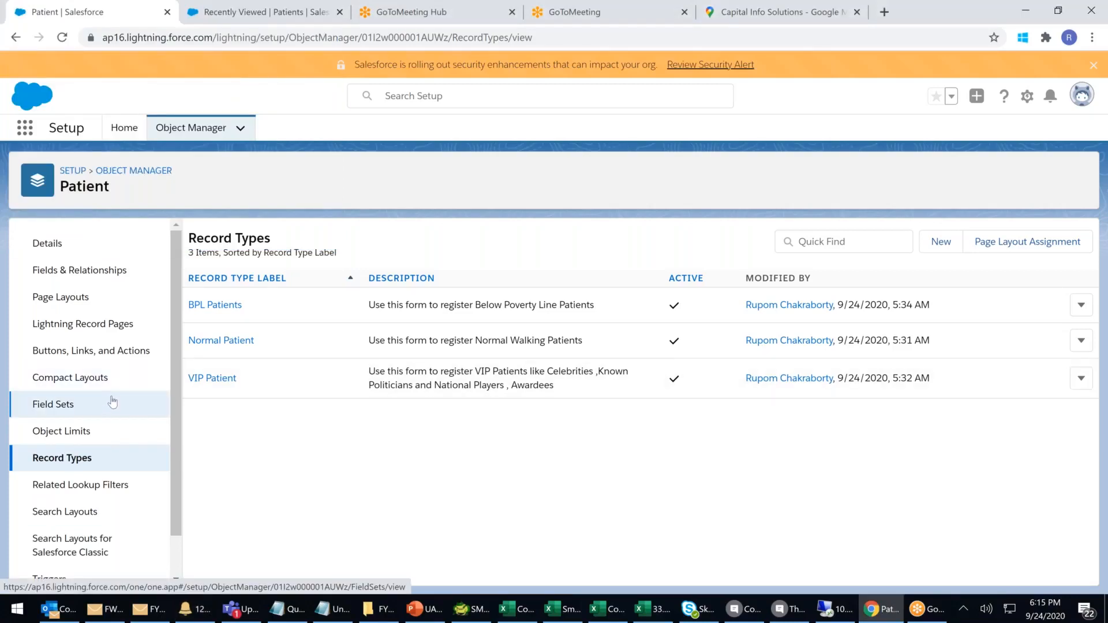
scroll(112, 402, down, 1)
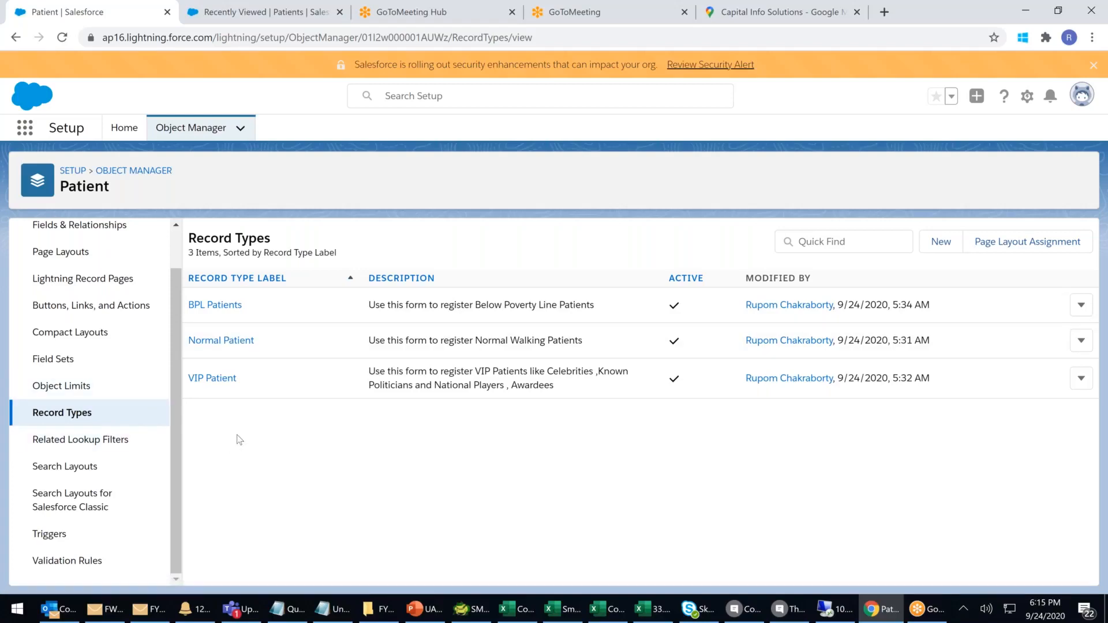
click(70, 332)
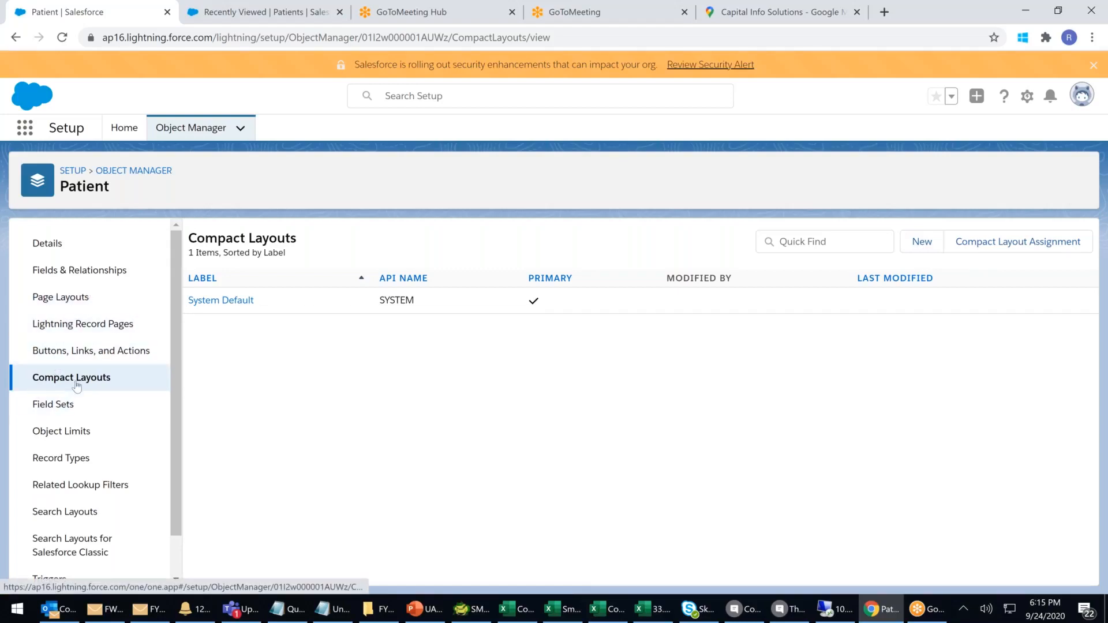
Start a new Patient compact layout labelled 'Mobile VIP'.
click(918, 245)
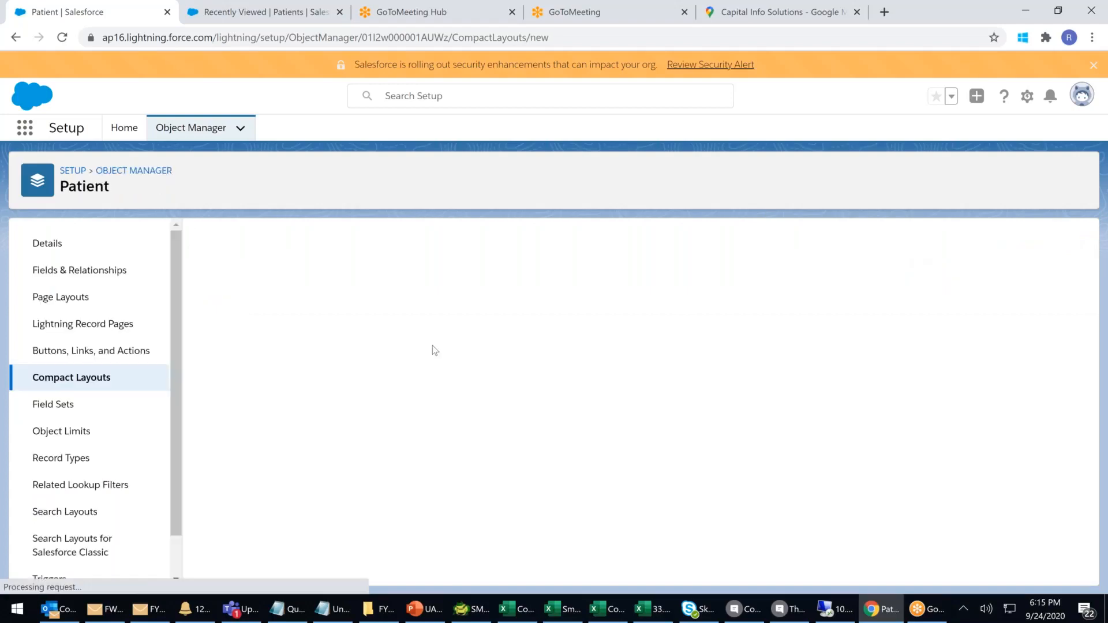
click(386, 355)
text(MY)
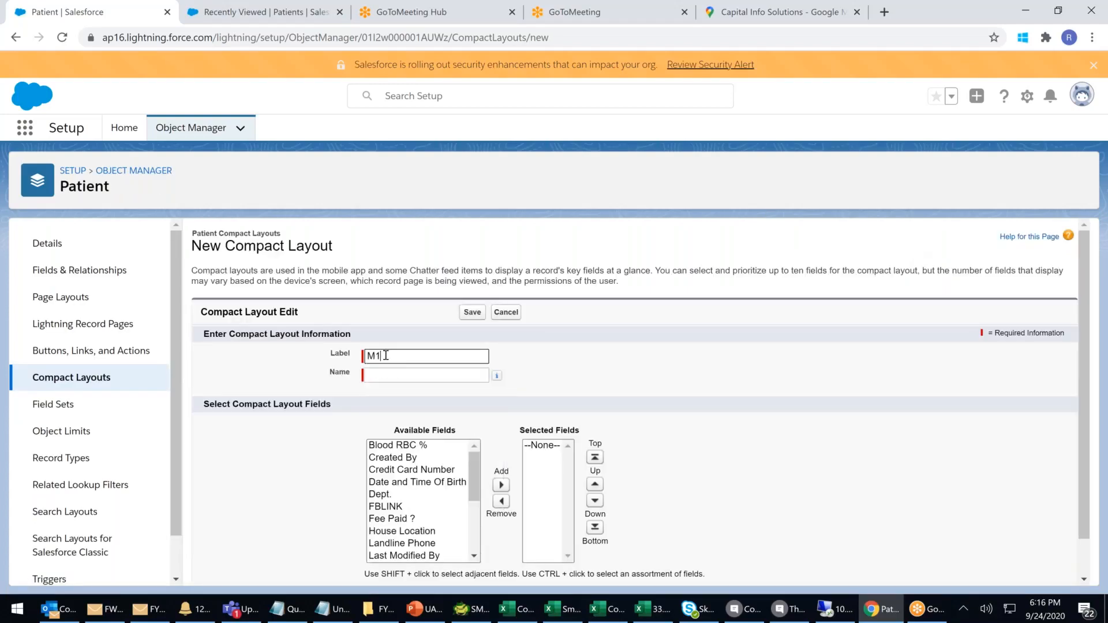
key(BackSpace)
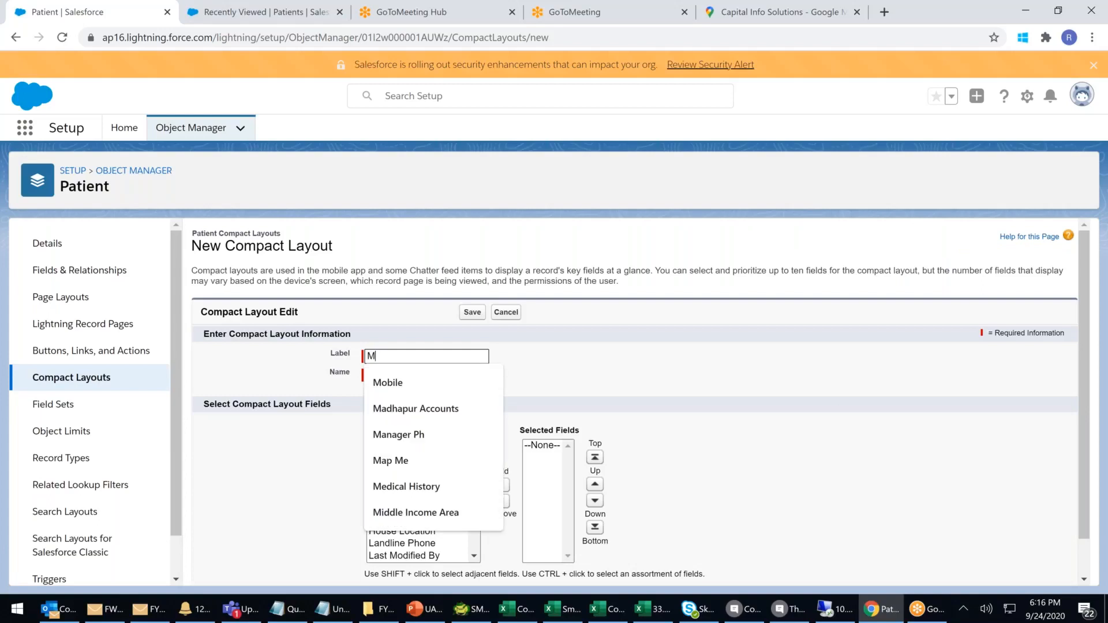
text(obile VIP)
click(636, 357)
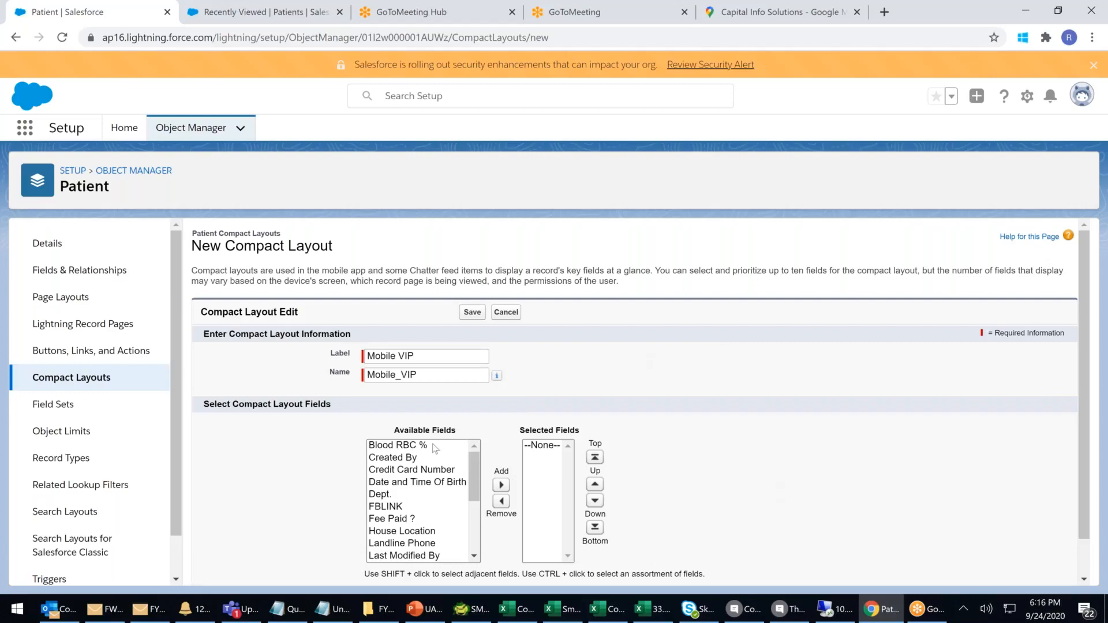
Add Patient First Name, Patient Last Name and Patient Primary Email to the layout and save it.
drag(475, 479, 474, 517)
click(436, 499)
click(501, 485)
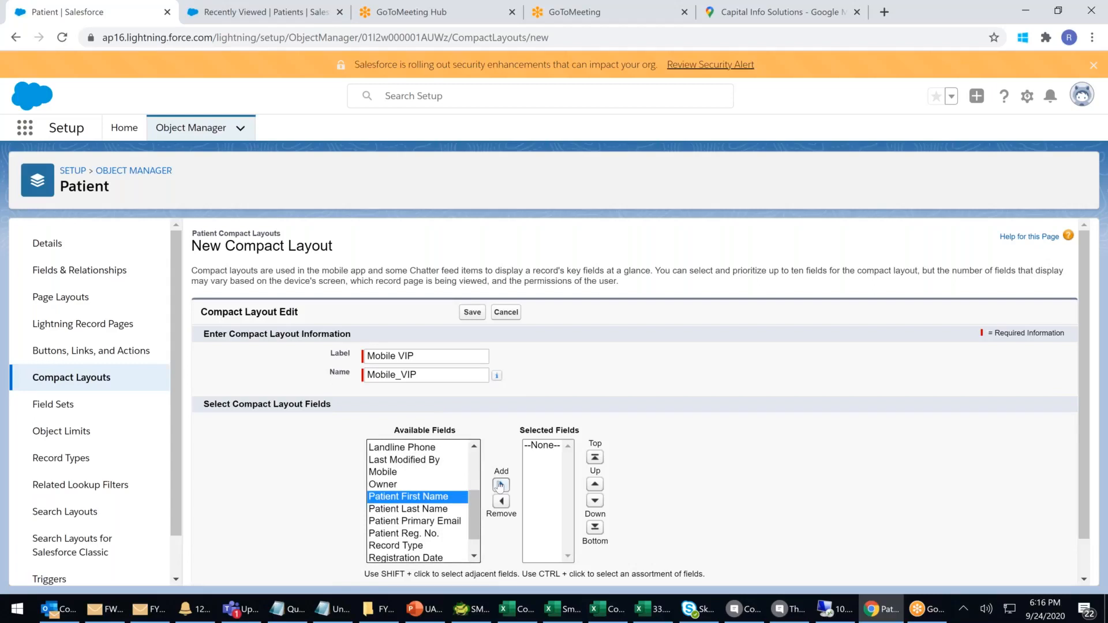
double_click(447, 499)
click(448, 498)
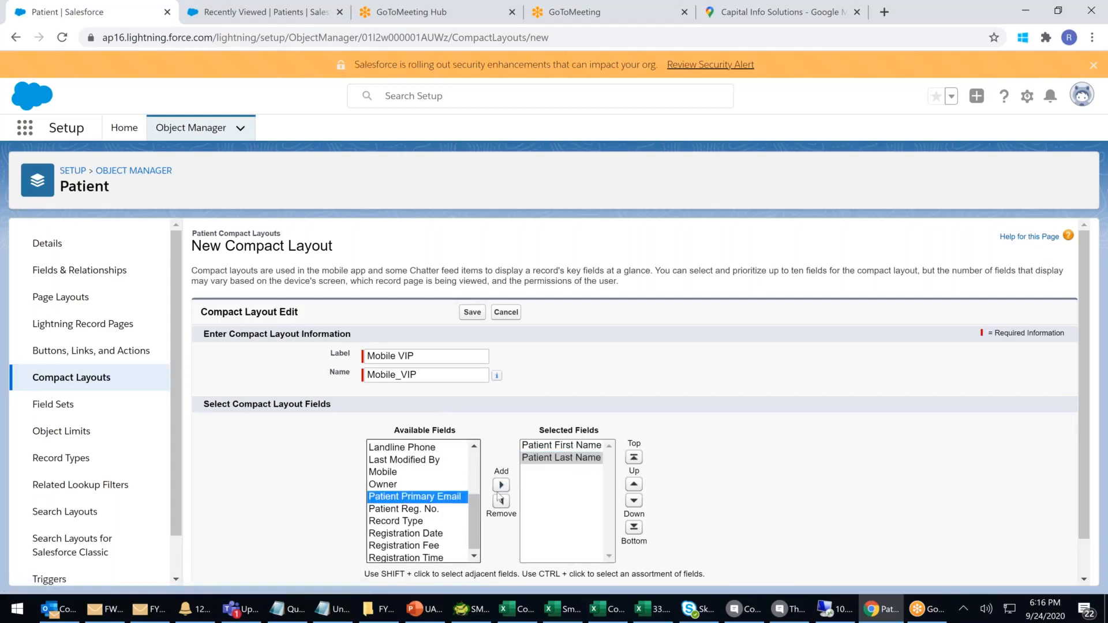
double_click(448, 498)
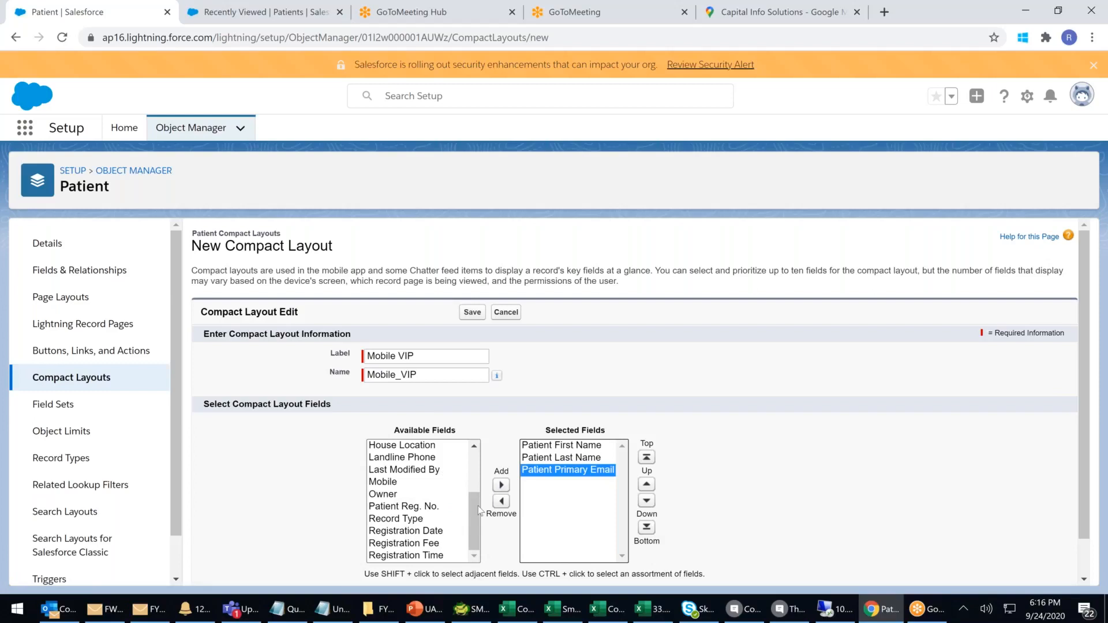
mouse_move(474, 513)
mouse_down()
mouse_move(477, 488)
mouse_move(472, 522)
mouse_up()
scroll(667, 496, down, 1)
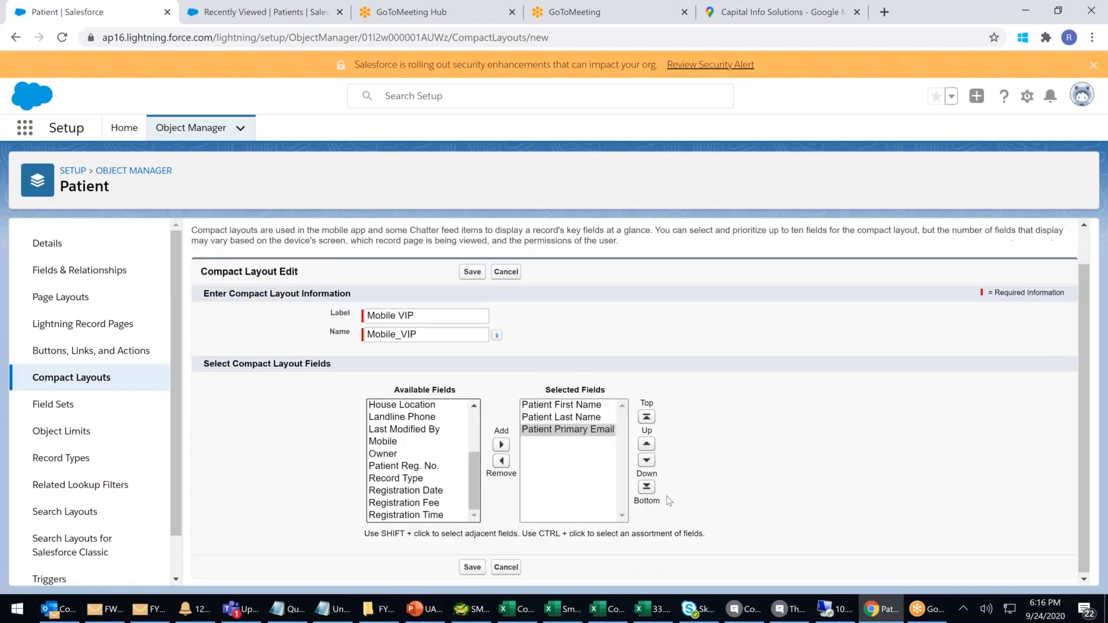
click(469, 565)
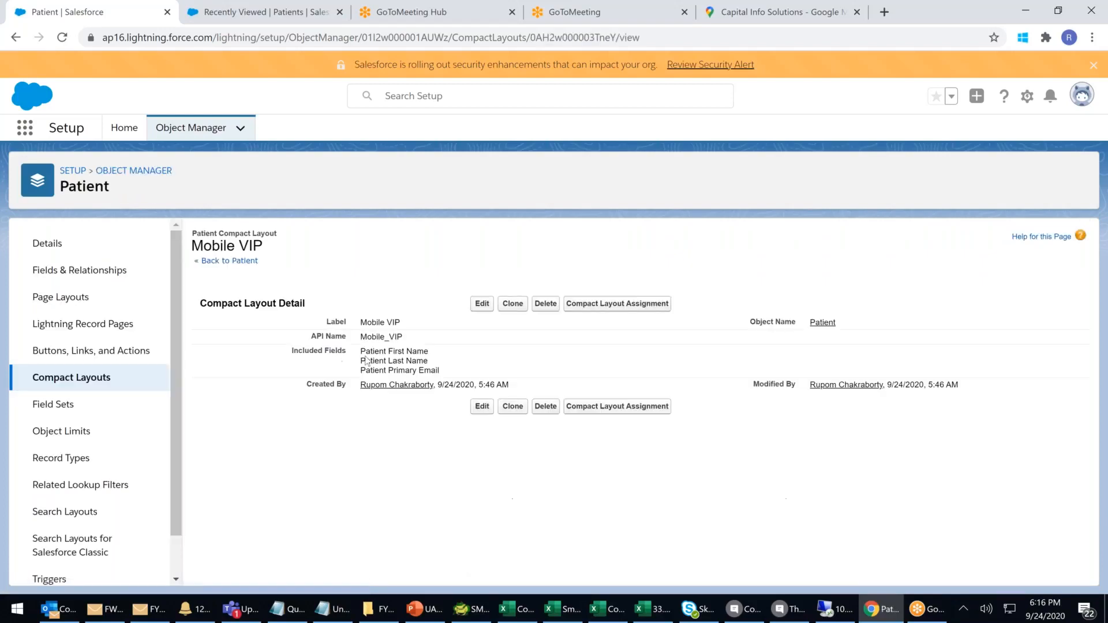
drag(370, 353, 411, 362)
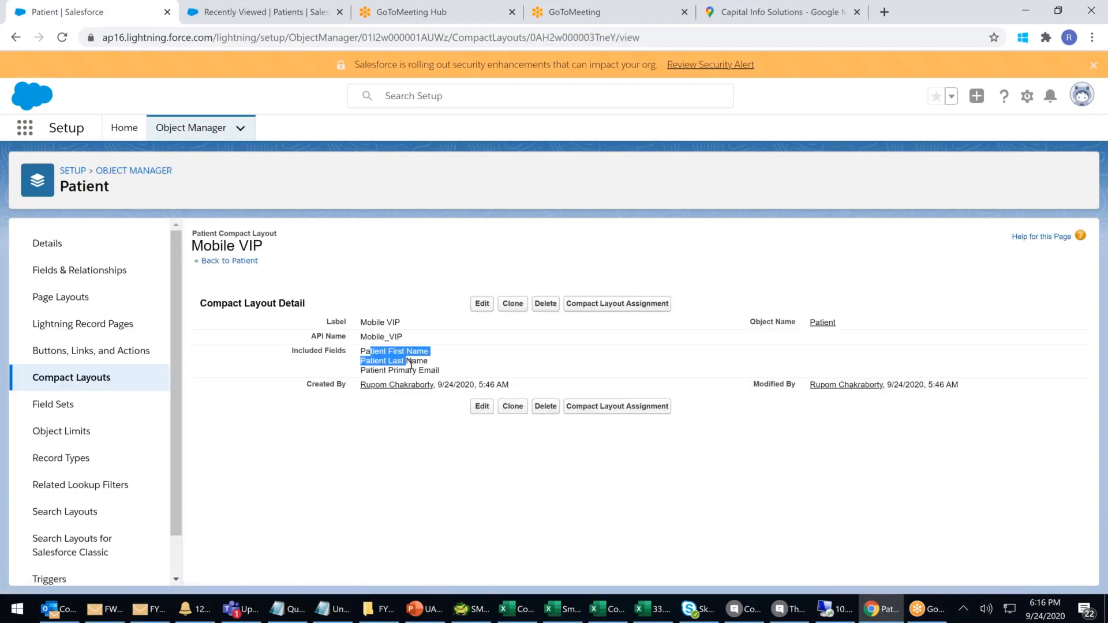
click(73, 378)
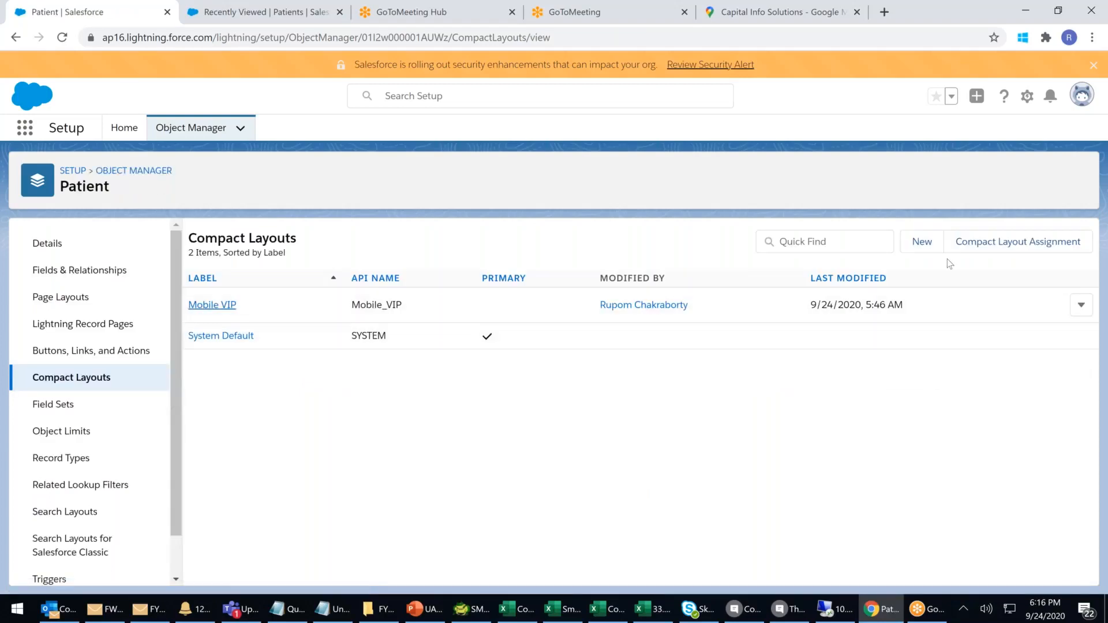
Start a new Patient compact layout labelled 'Mobile Walkin'.
click(922, 245)
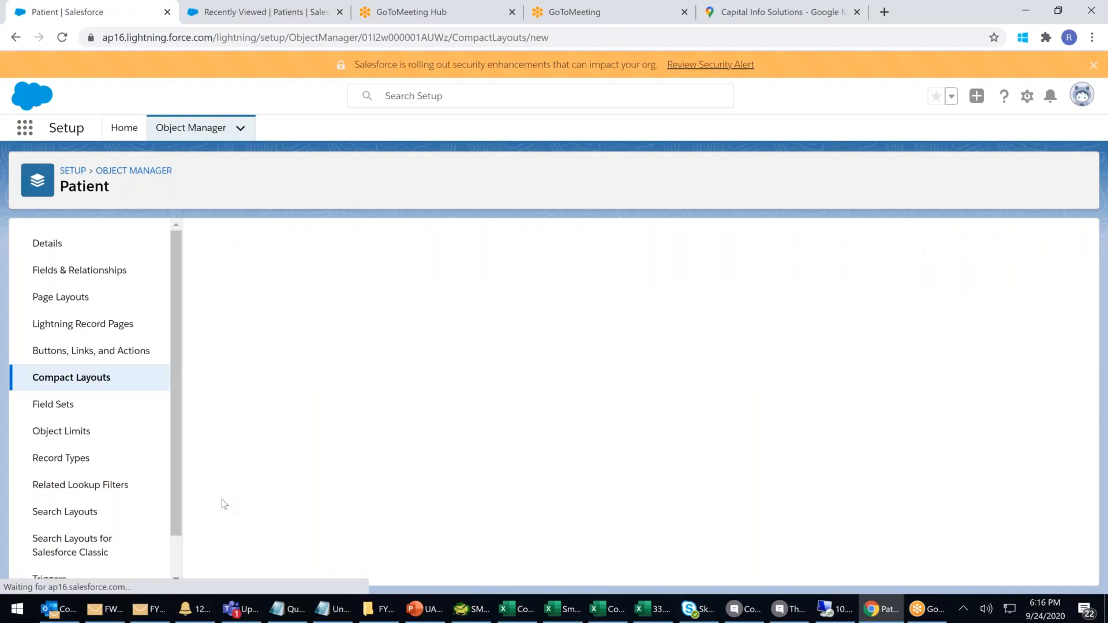
text(m)
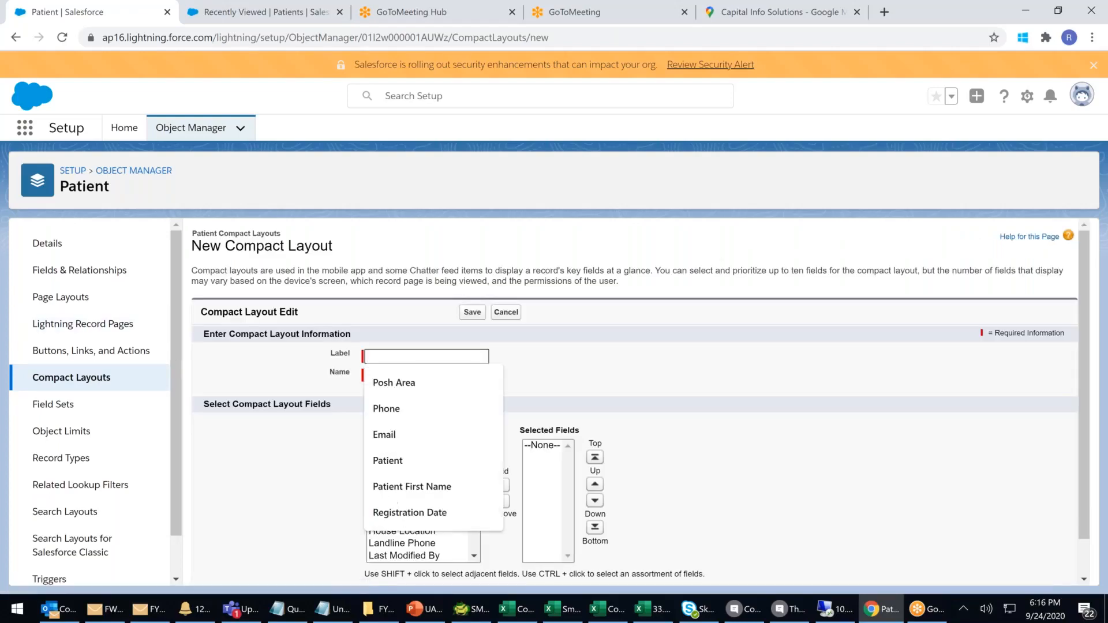
key(BackSpace)
text(Mo)
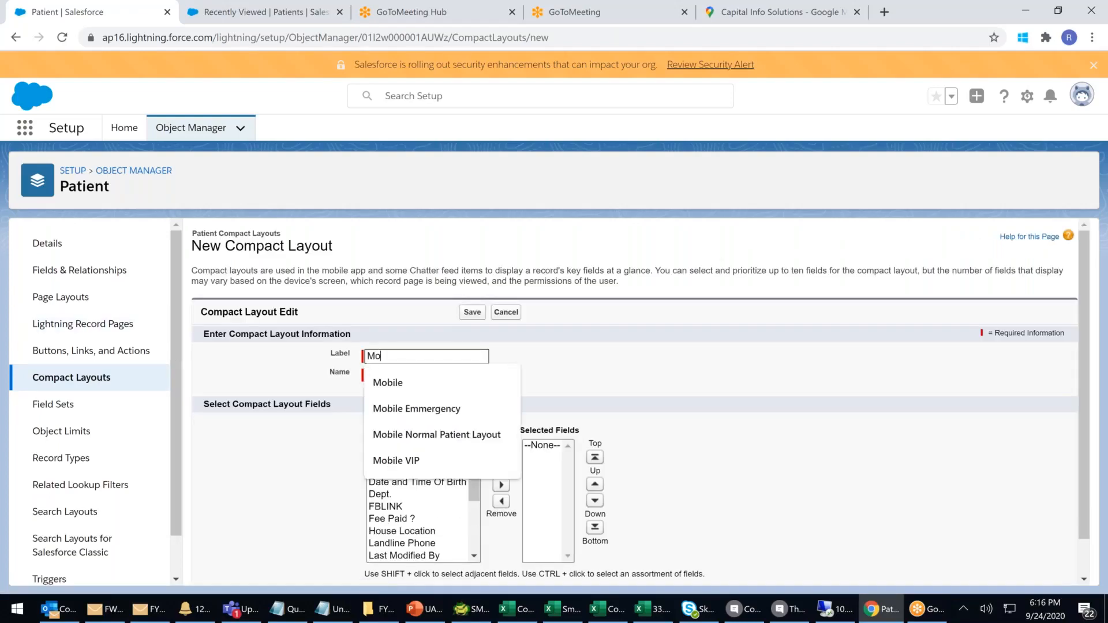
text(bile No)
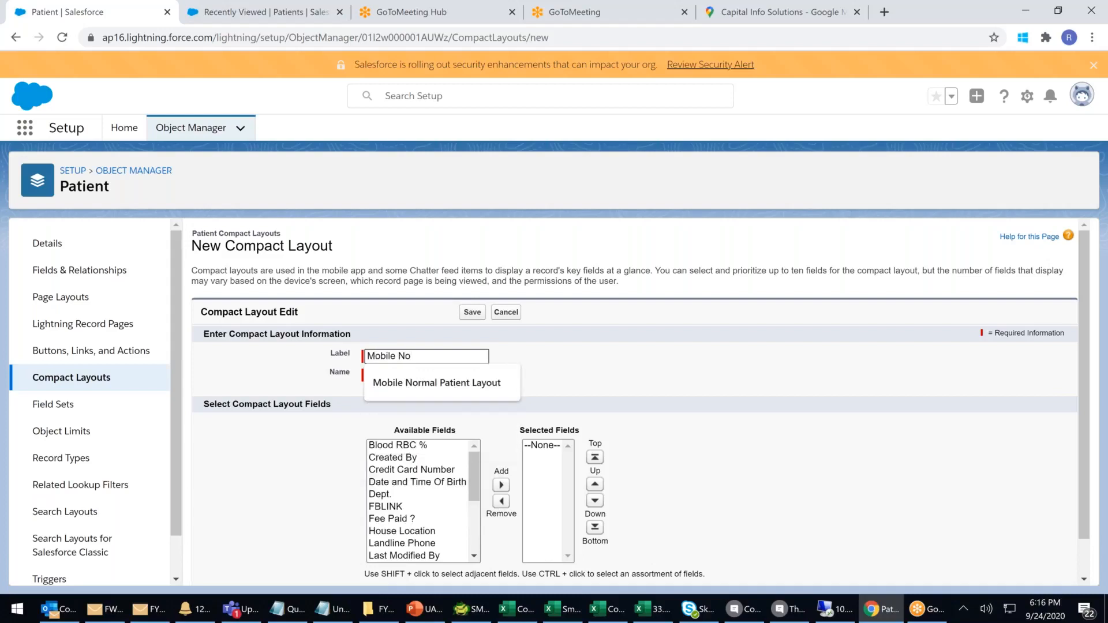
key(BackSpace)
key(BackSpace)
text(Walkin)
Add Registration Fee, Dept., Fee Paid ? and the other chosen fields to Mobile Walkin, then save.
drag(474, 465, 433, 536)
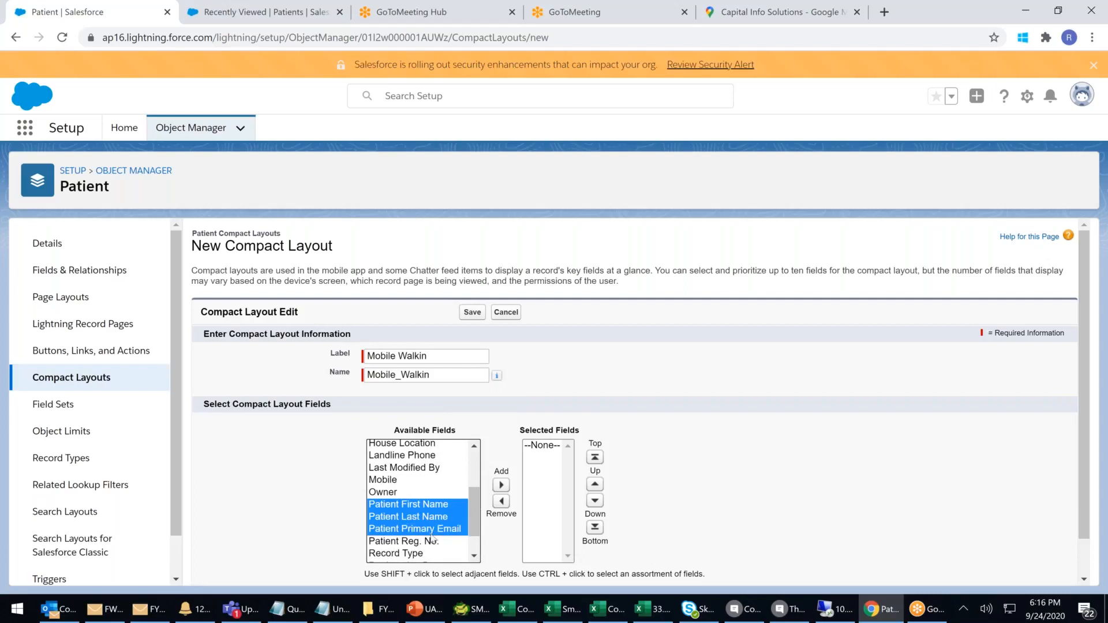
mouse_move(472, 500)
mouse_down()
mouse_move(471, 532)
mouse_move(477, 490)
mouse_up()
ctrl+click(461, 543)
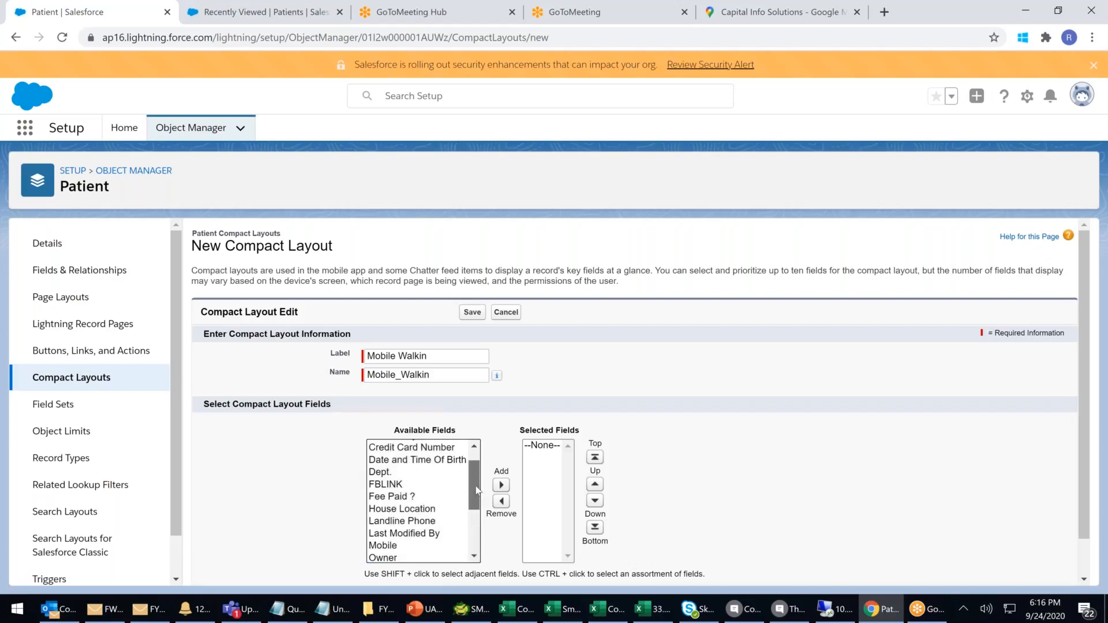
ctrl+click(390, 477)
ctrl+click(416, 462)
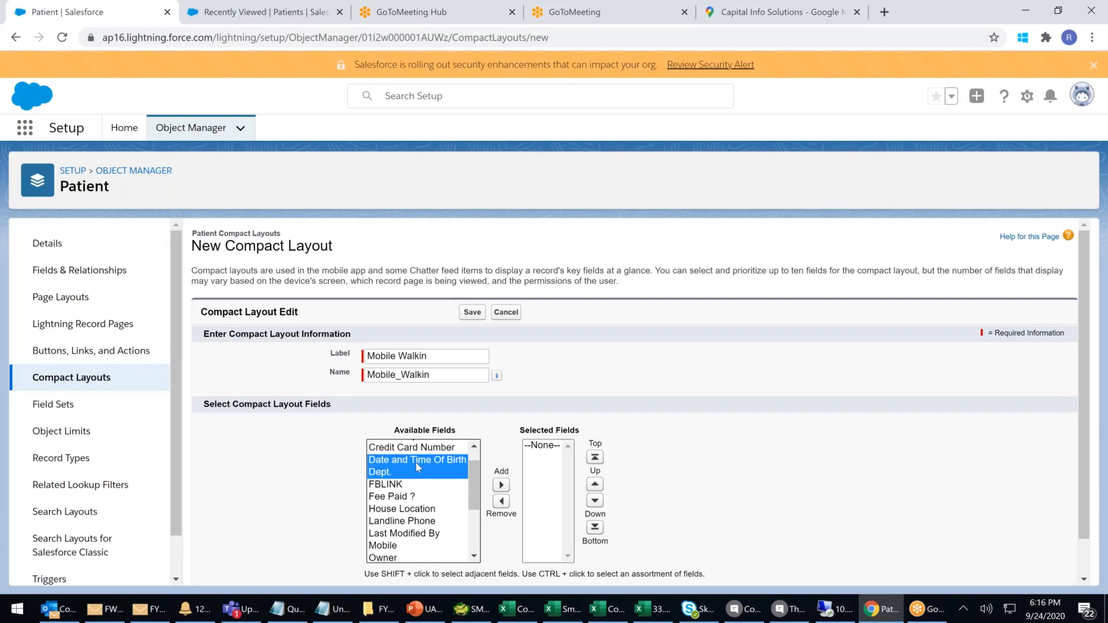
ctrl+click(416, 462)
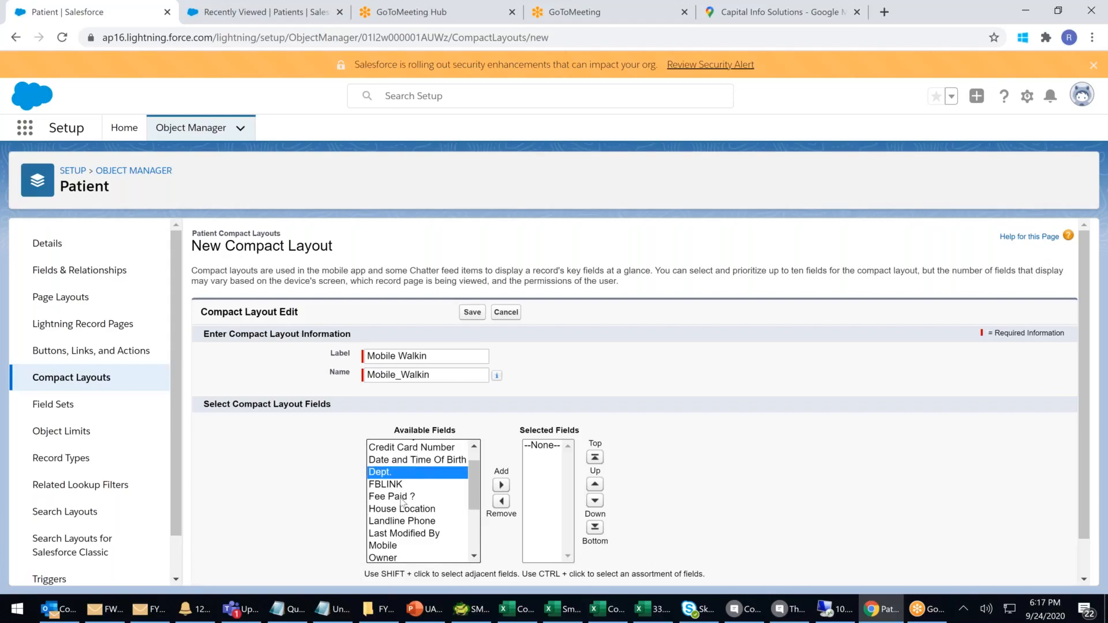
ctrl+click(402, 497)
click(502, 485)
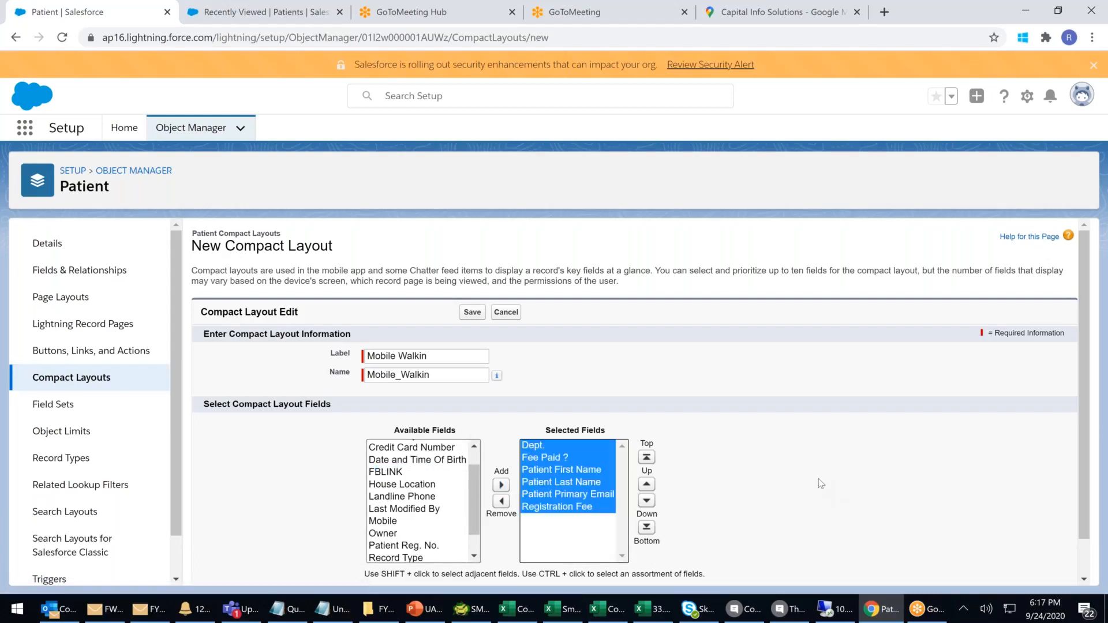
click(471, 314)
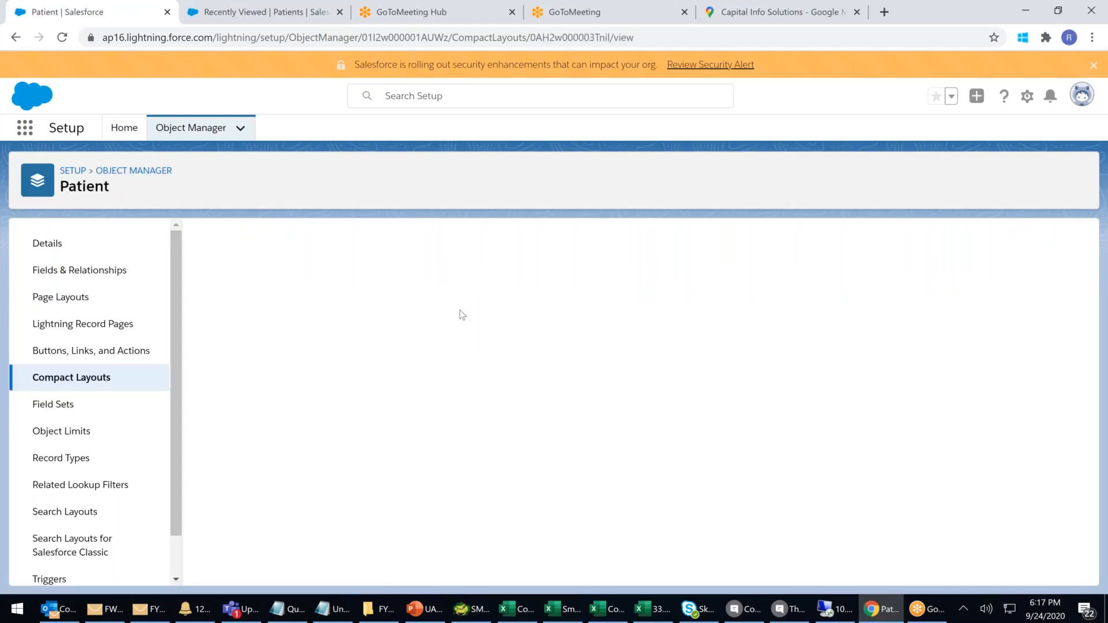
click(53, 378)
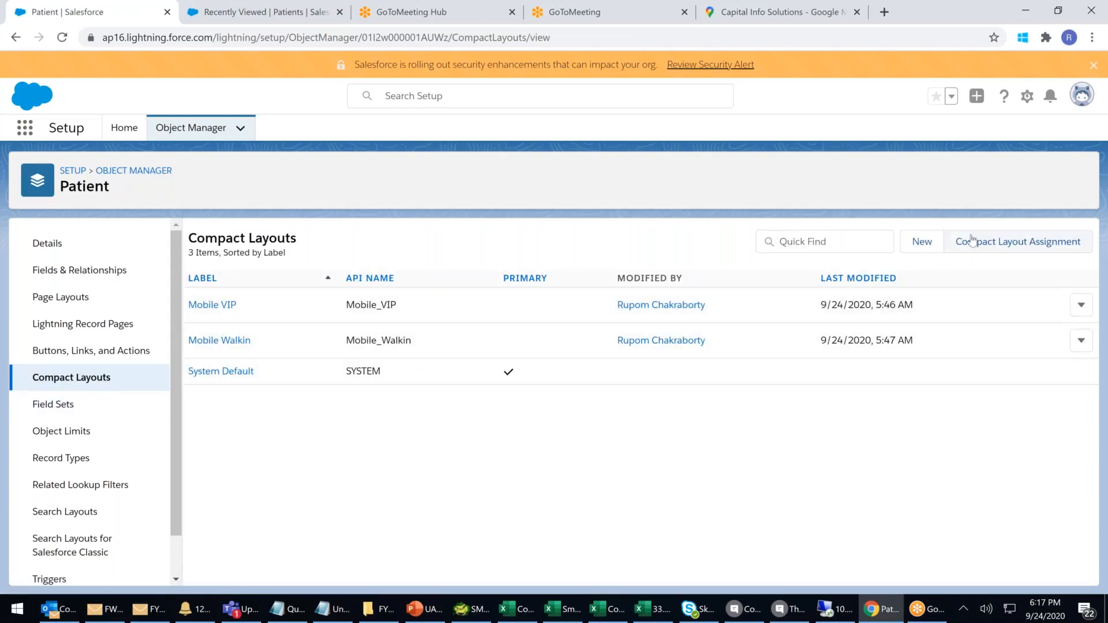
Edit the record type compact layout assignments and assign Mobile VIP to VIP Patient.
click(972, 241)
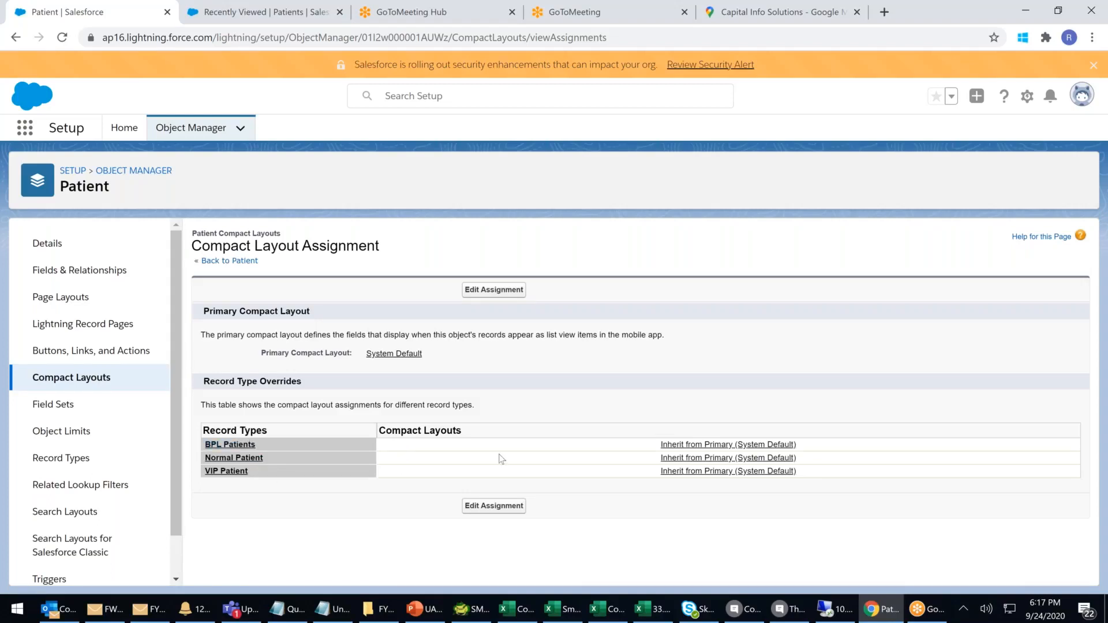
click(510, 290)
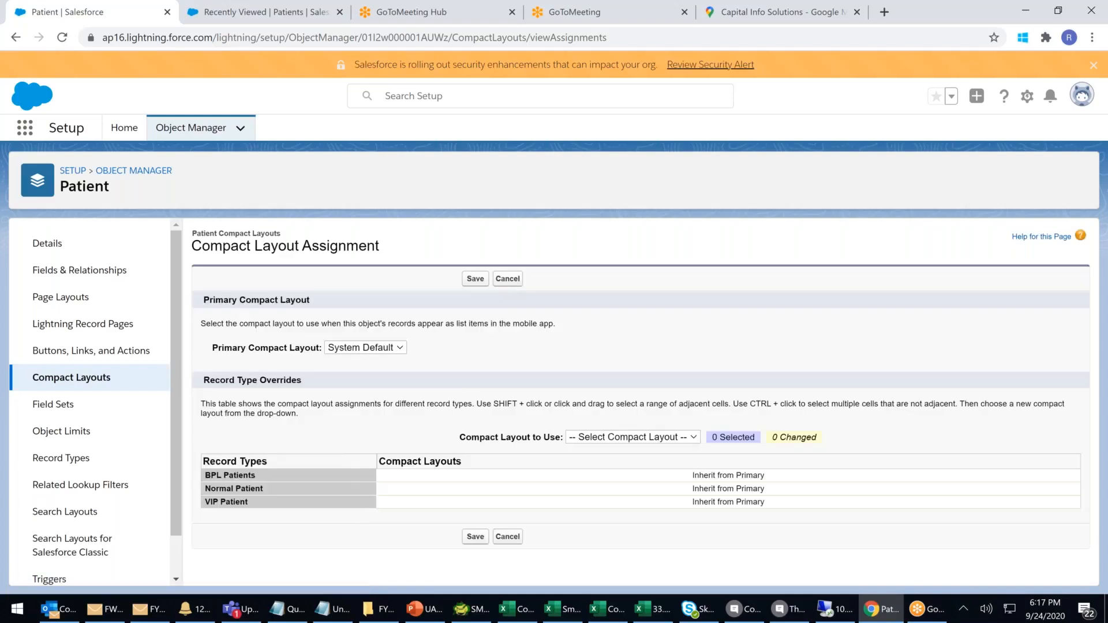
click(678, 481)
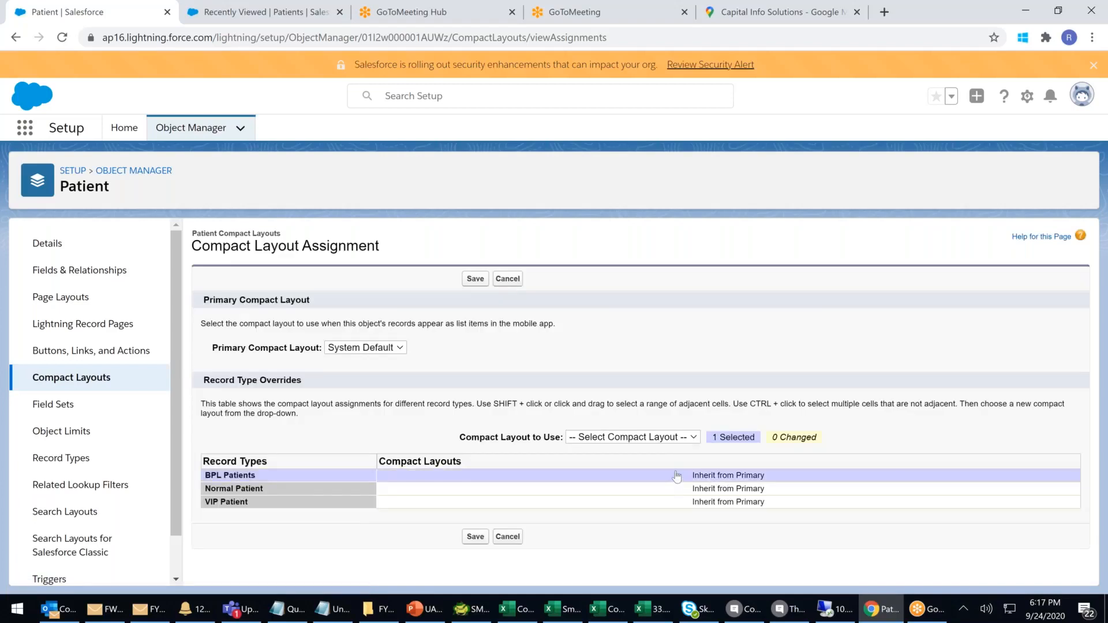
click(668, 440)
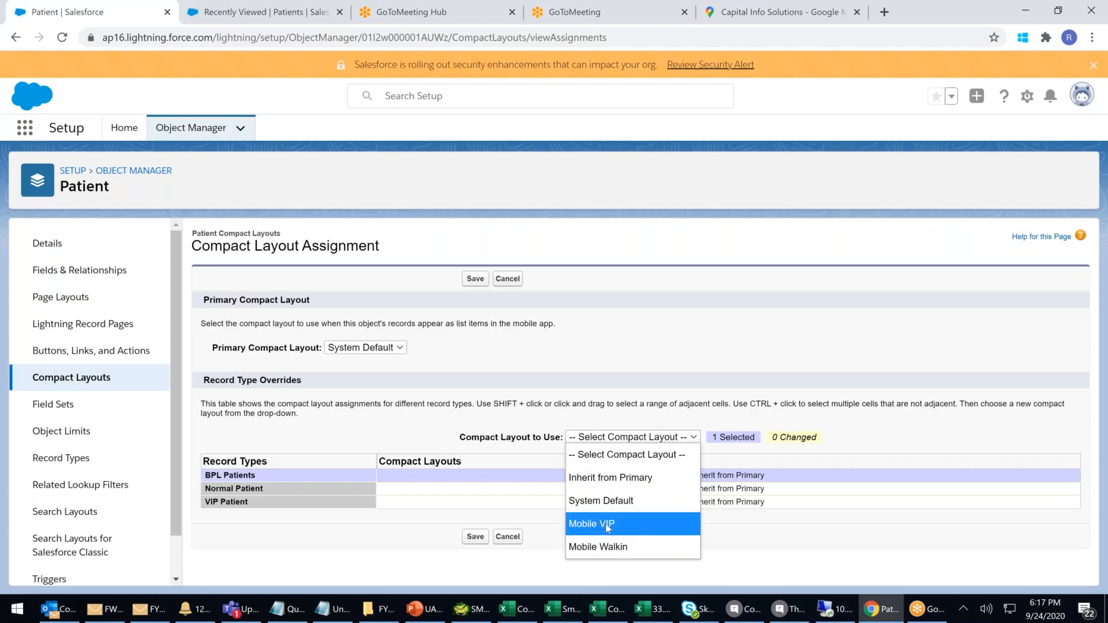
click(497, 489)
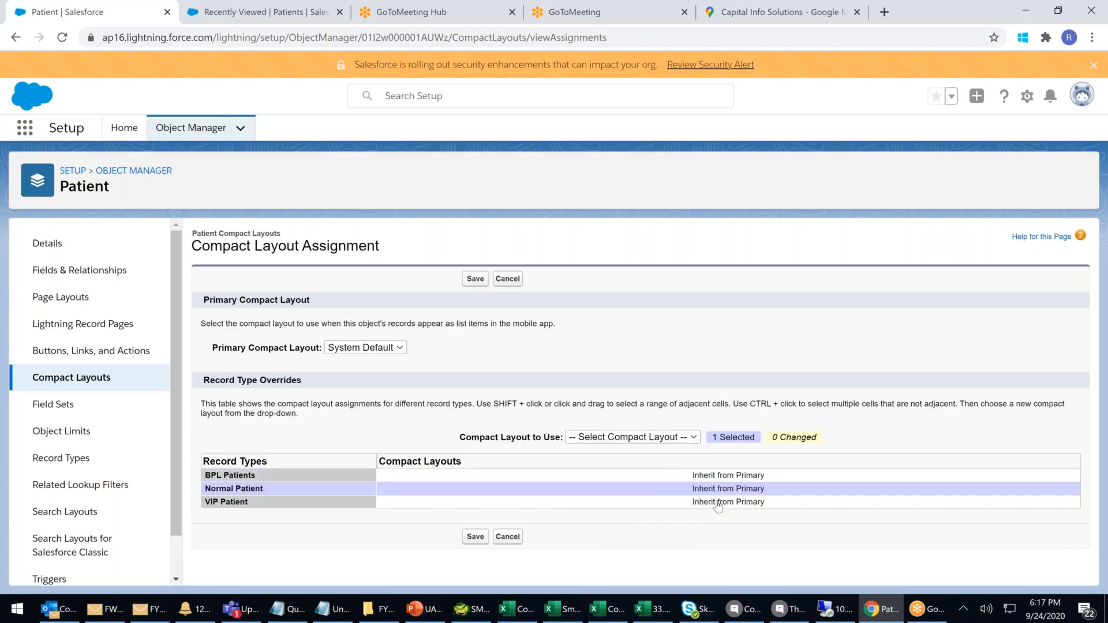
click(714, 502)
click(623, 440)
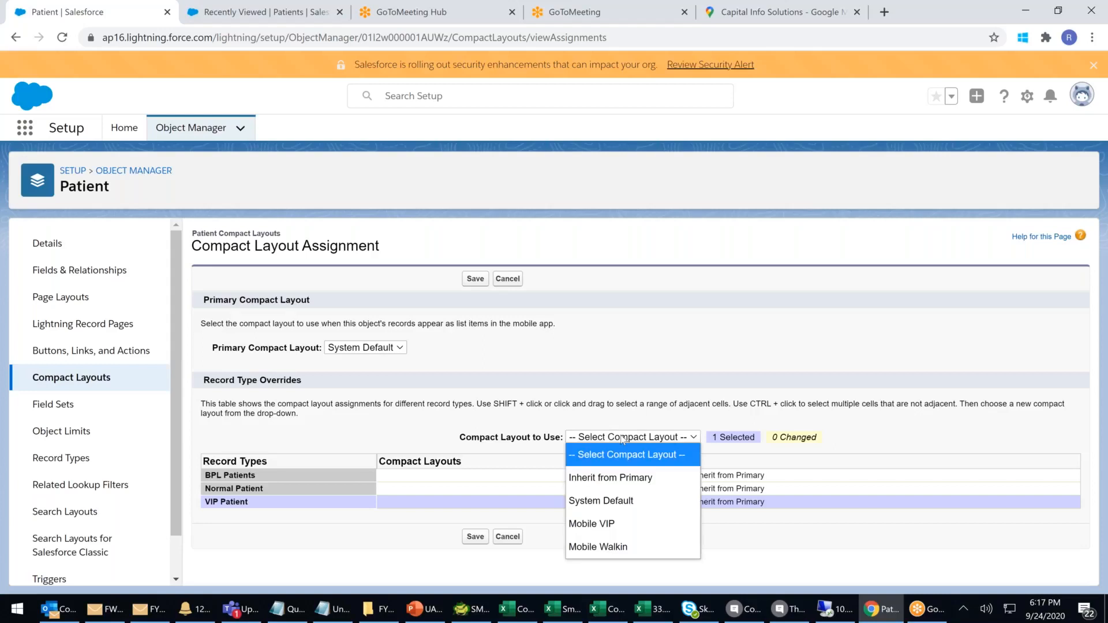
click(601, 524)
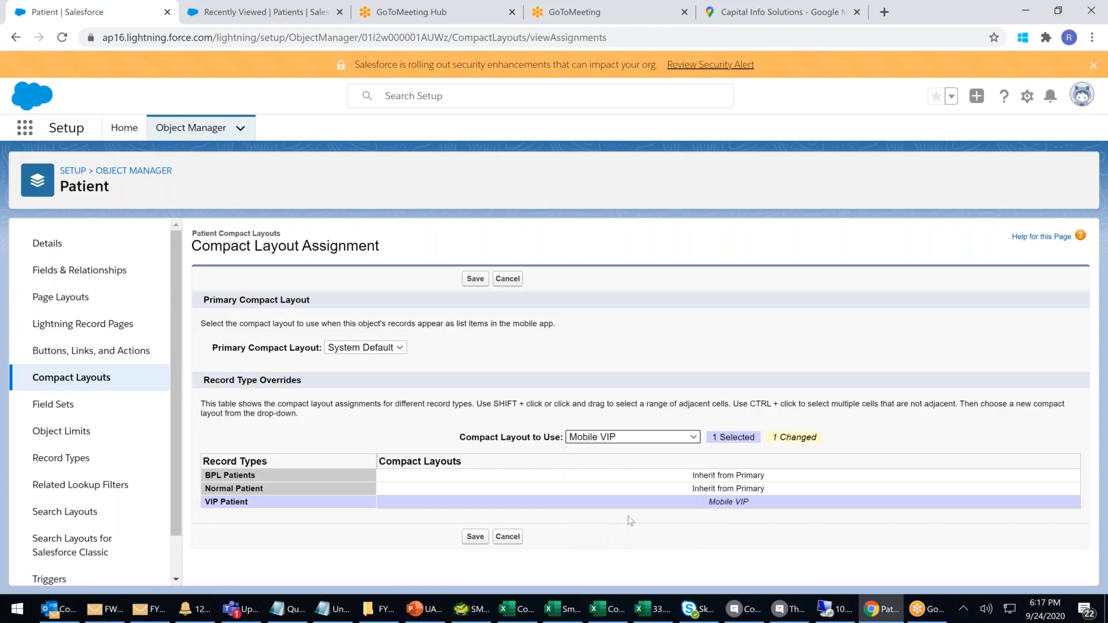
Assign Mobile Walkin to Normal Patient and System Default to BPL Patients.
click(700, 489)
click(632, 440)
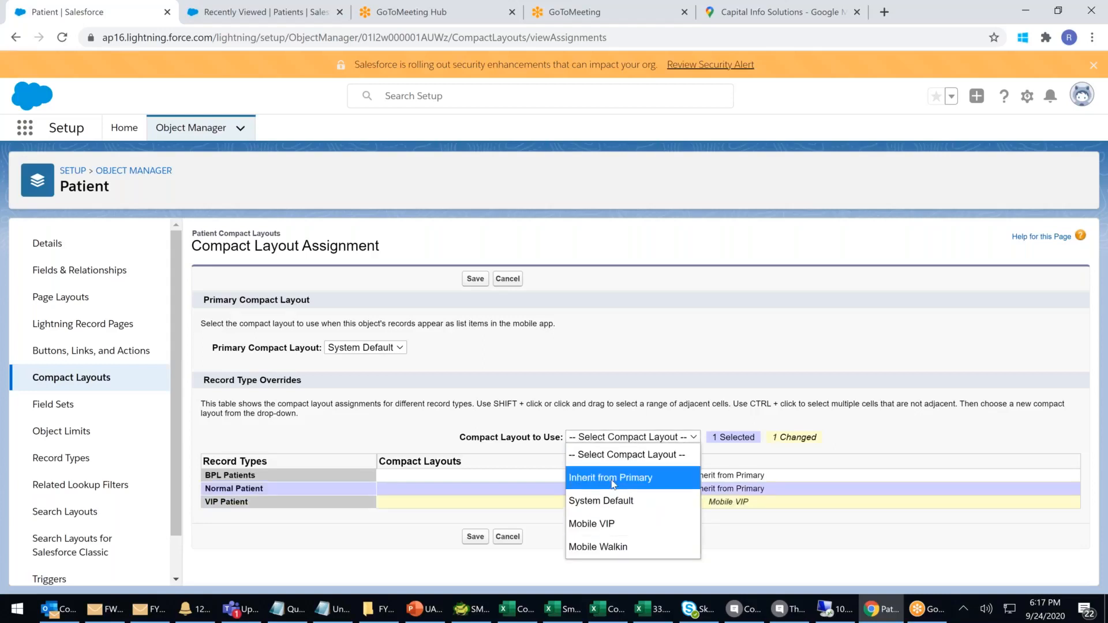
click(603, 546)
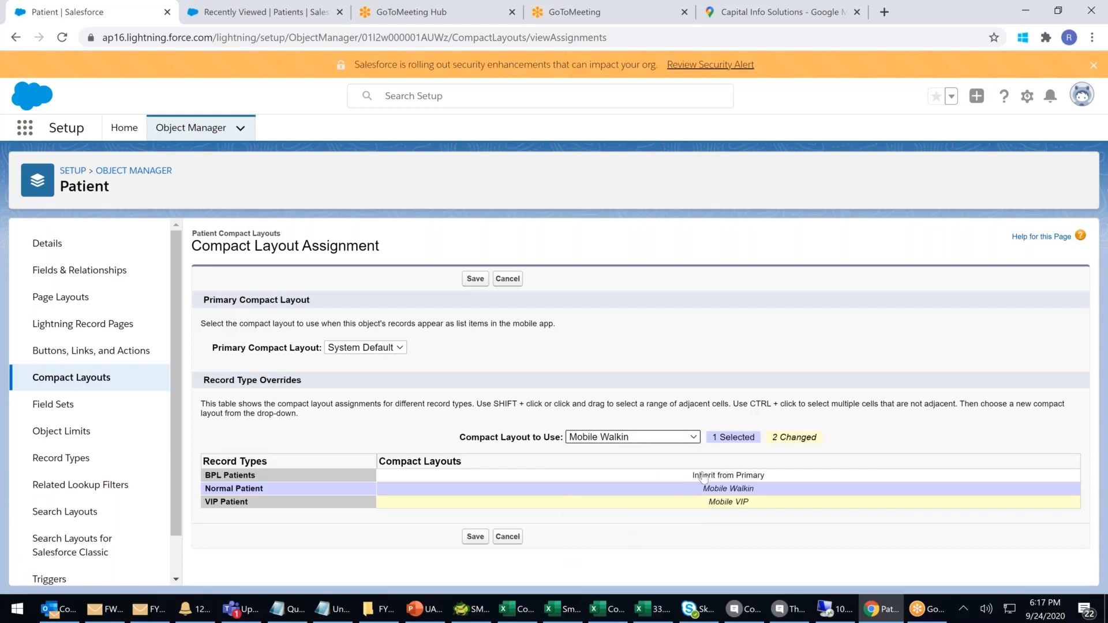
click(702, 475)
click(678, 440)
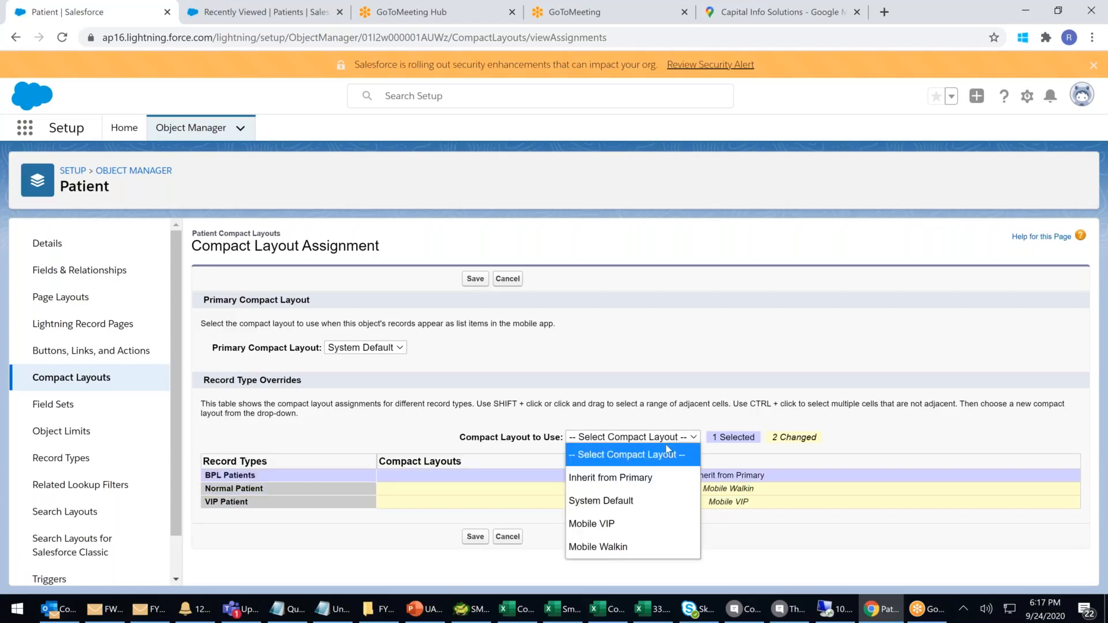
click(624, 504)
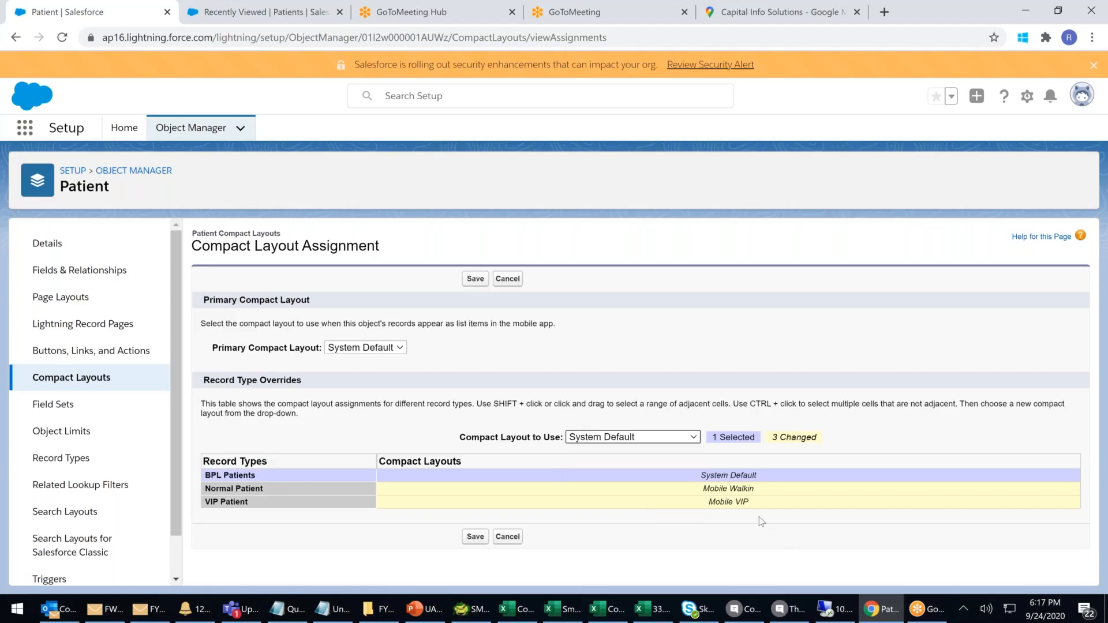
Review the layout choices and the notes on primary compact layout and mobile list items.
click(672, 439)
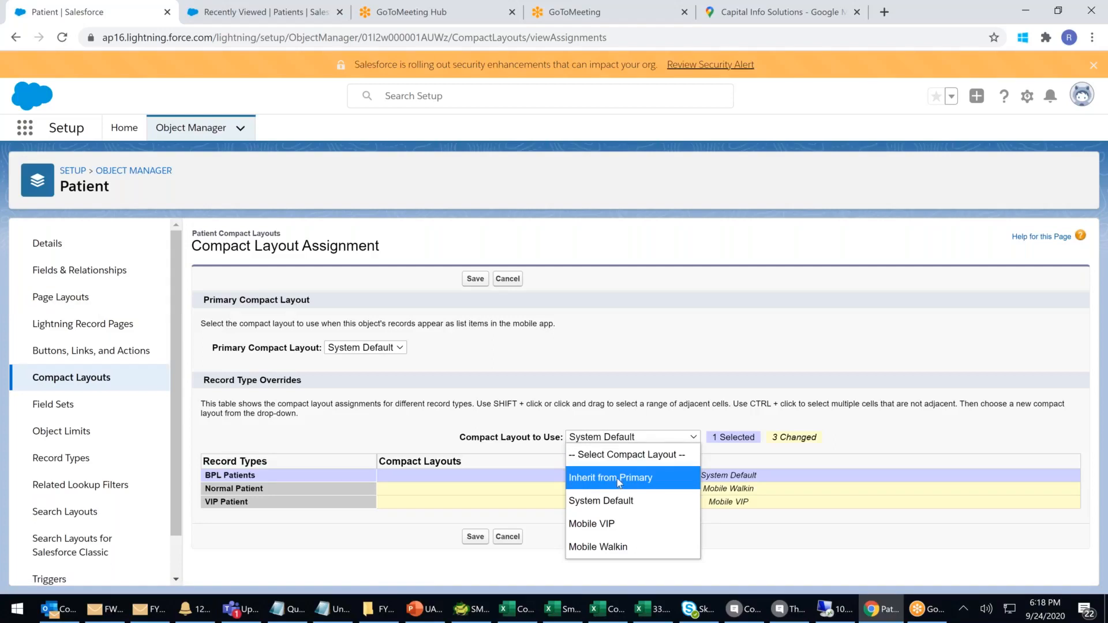
triple_click(820, 338)
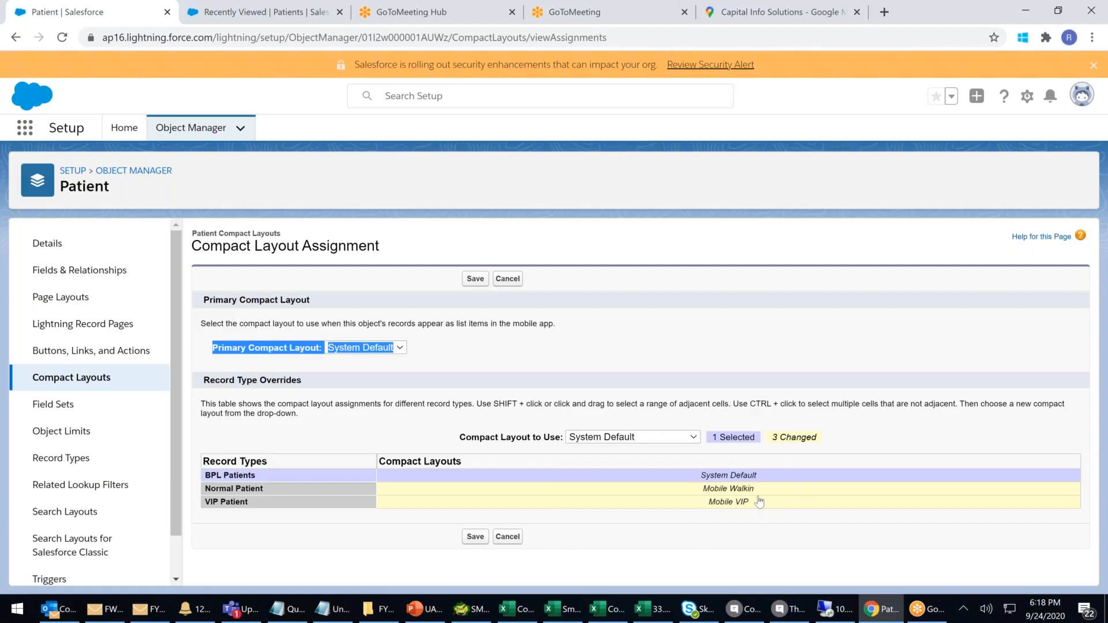
drag(460, 324, 591, 327)
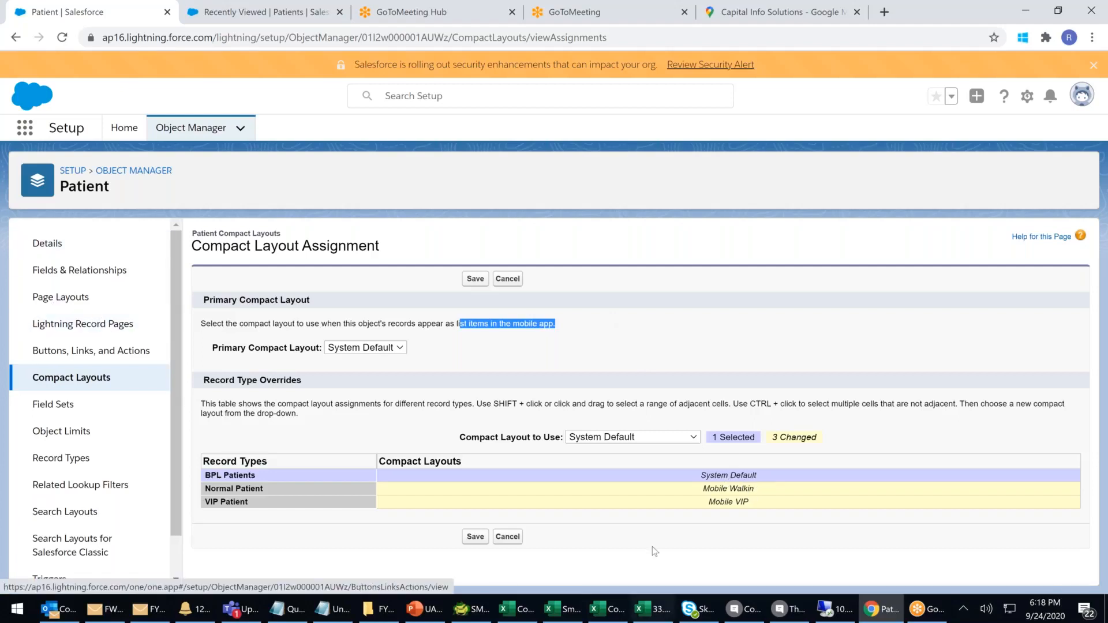
click(731, 504)
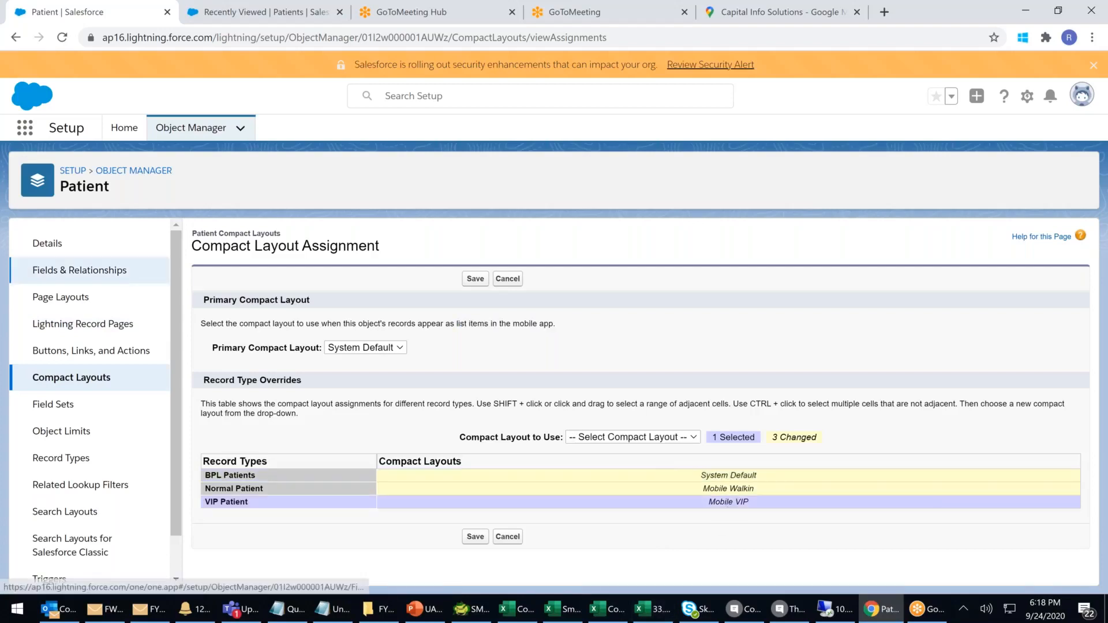
Save the record type compact layout assignments.
click(297, 20)
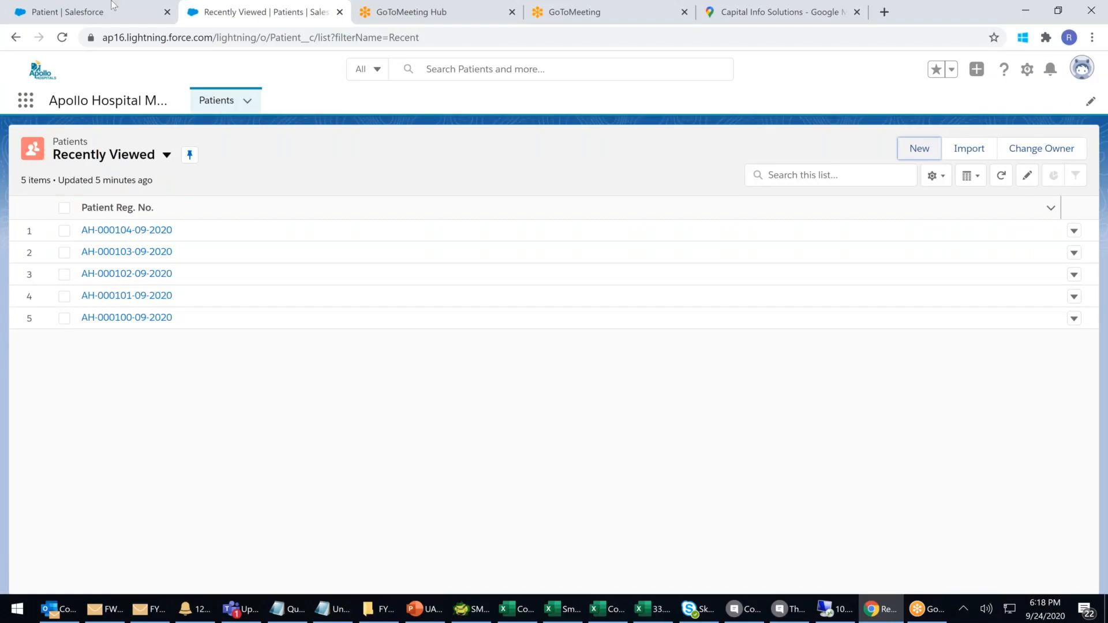
click(60, 8)
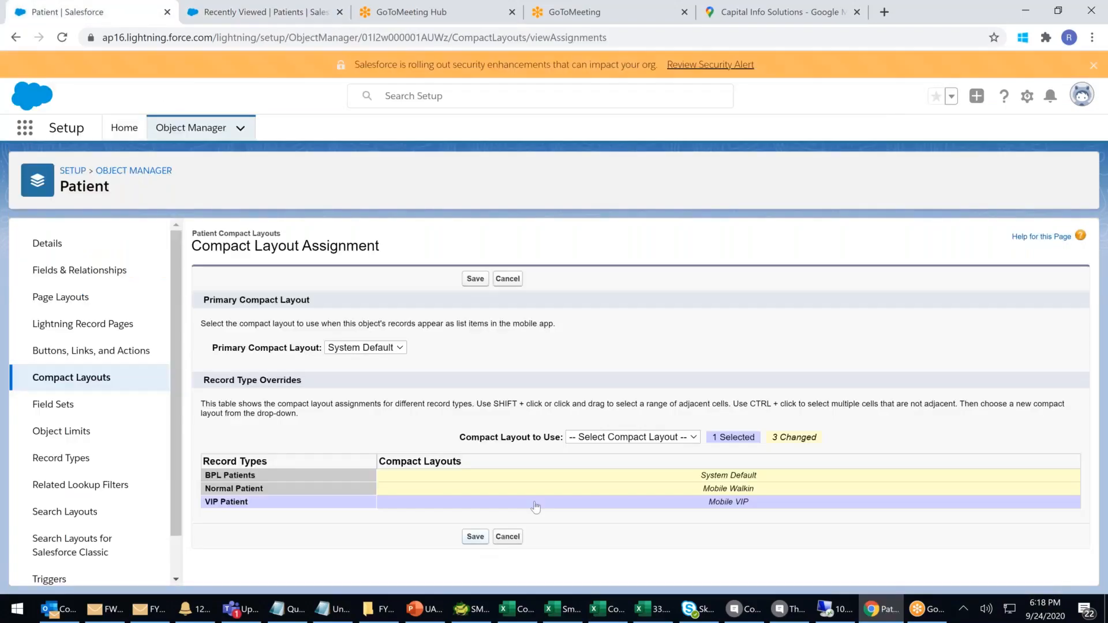
click(475, 538)
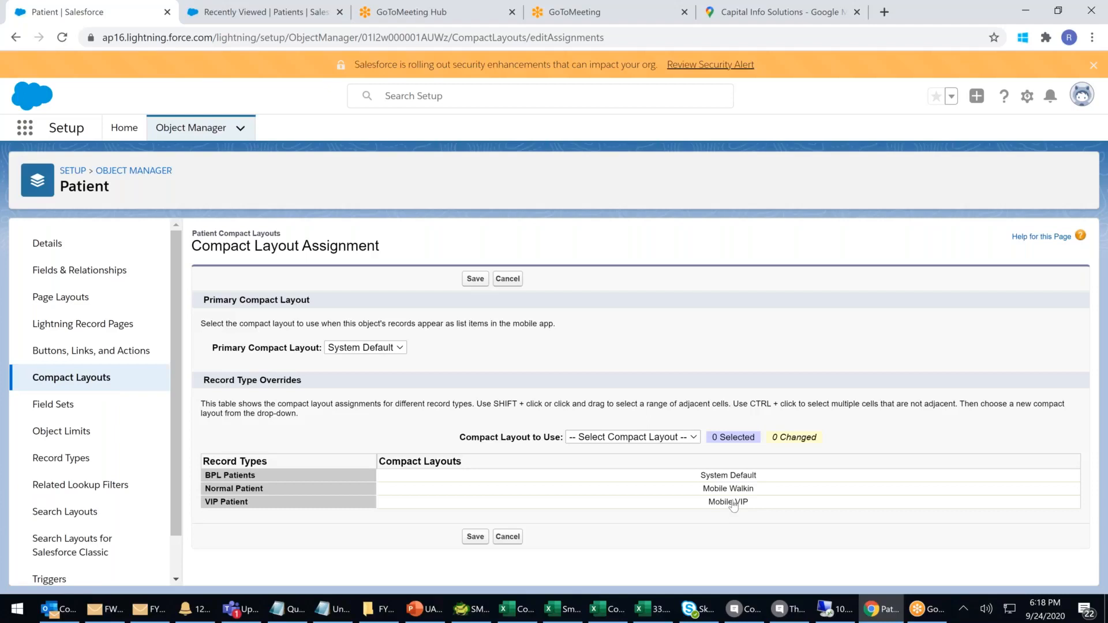
Go to the Patient object's Page Layouts list.
click(655, 439)
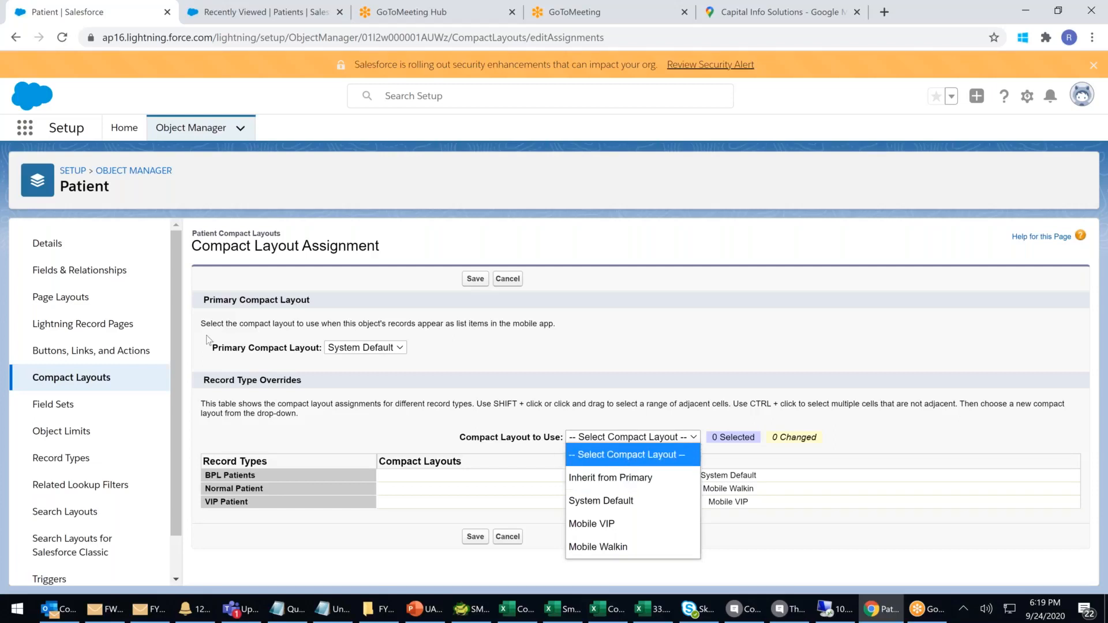
click(50, 301)
click(50, 302)
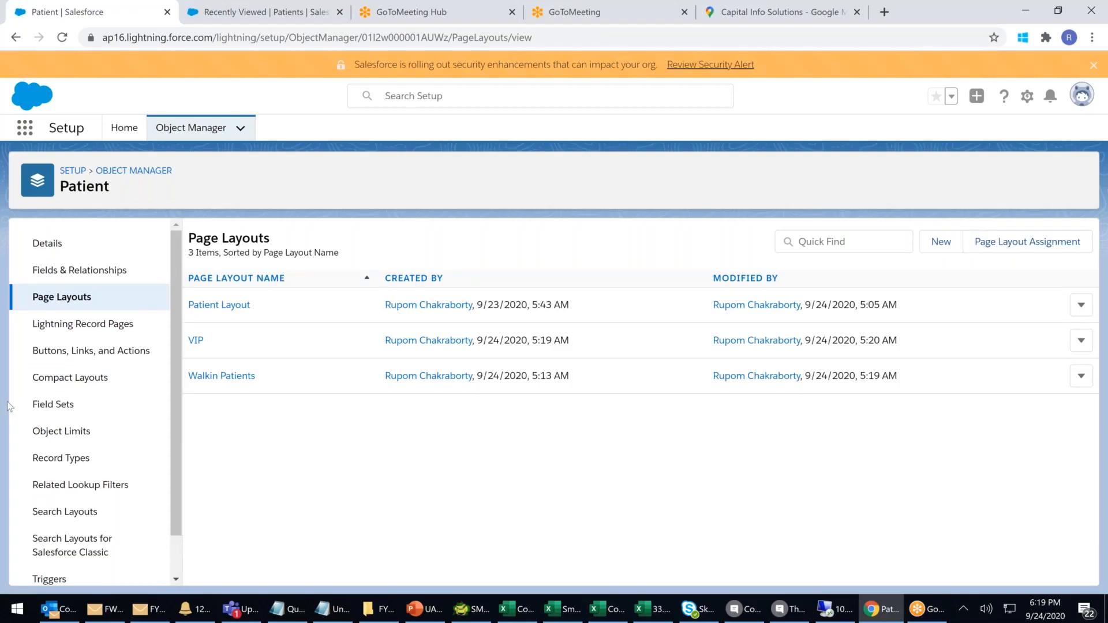
Review the Patient compact layouts Mobile VIP, Mobile Walkin and System Default.
click(75, 381)
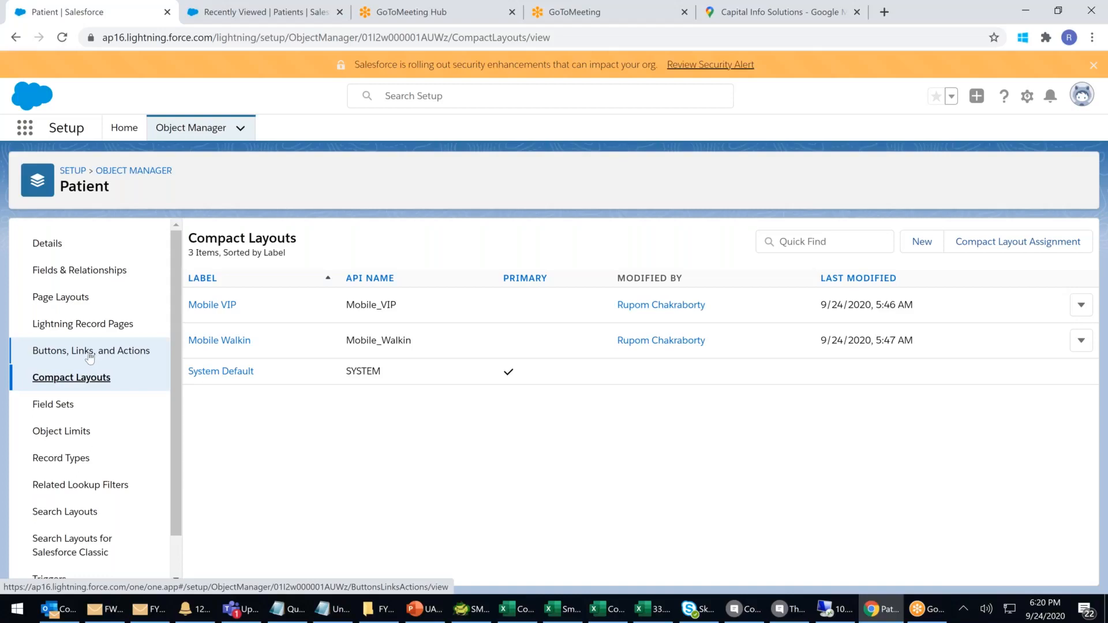
click(65, 297)
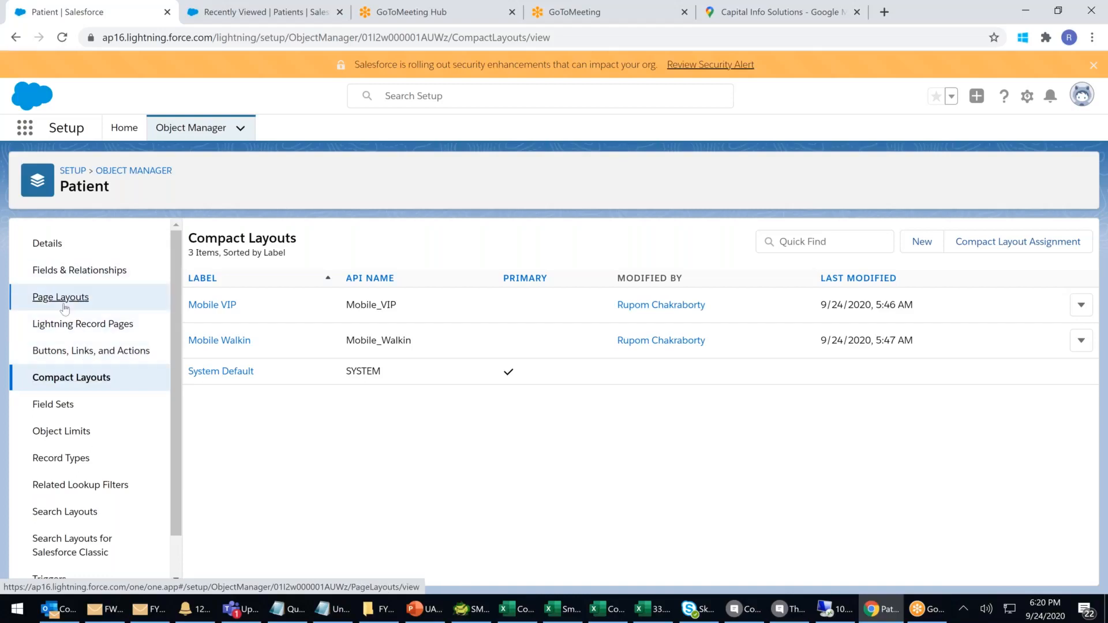
Open Page Layout Assignment and review each profile's layout per record type.
click(1002, 245)
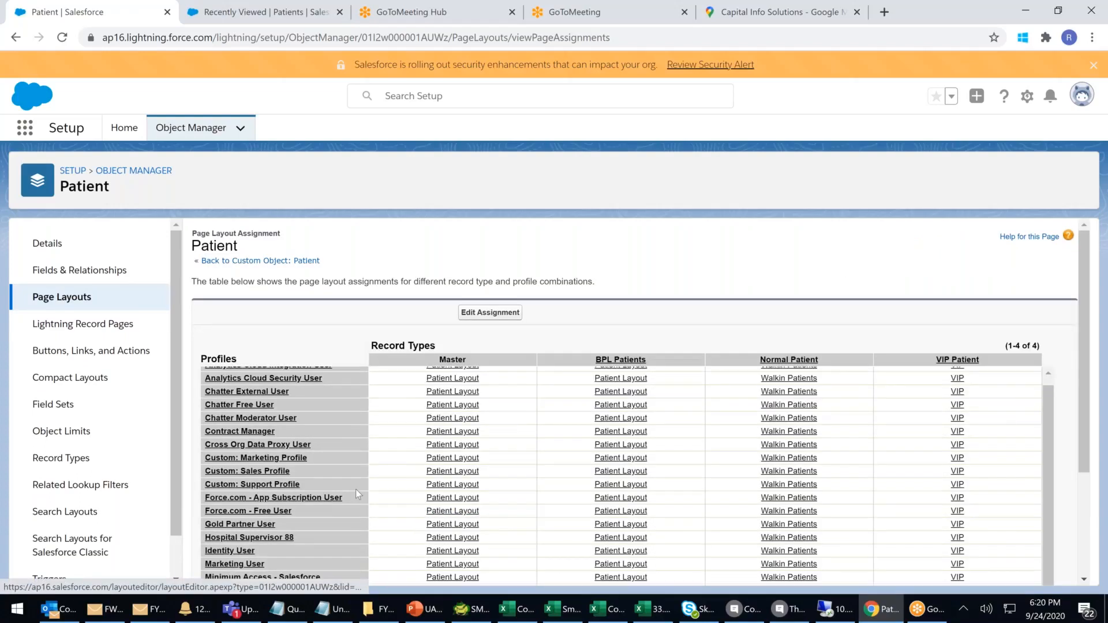
scroll(356, 490, down, 1)
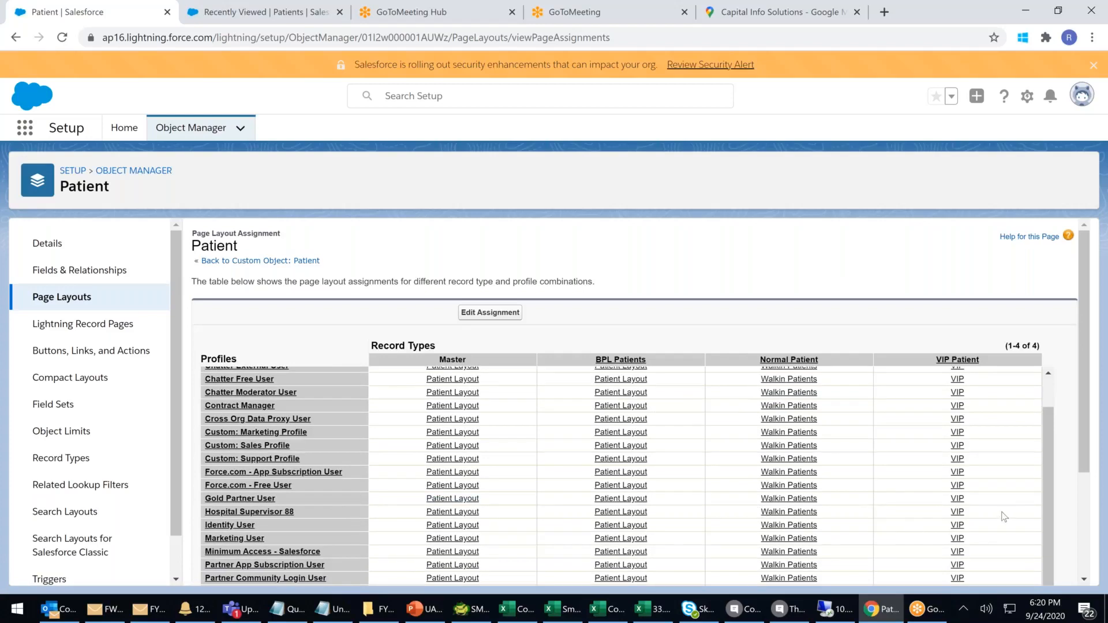
scroll(993, 521, down, 3)
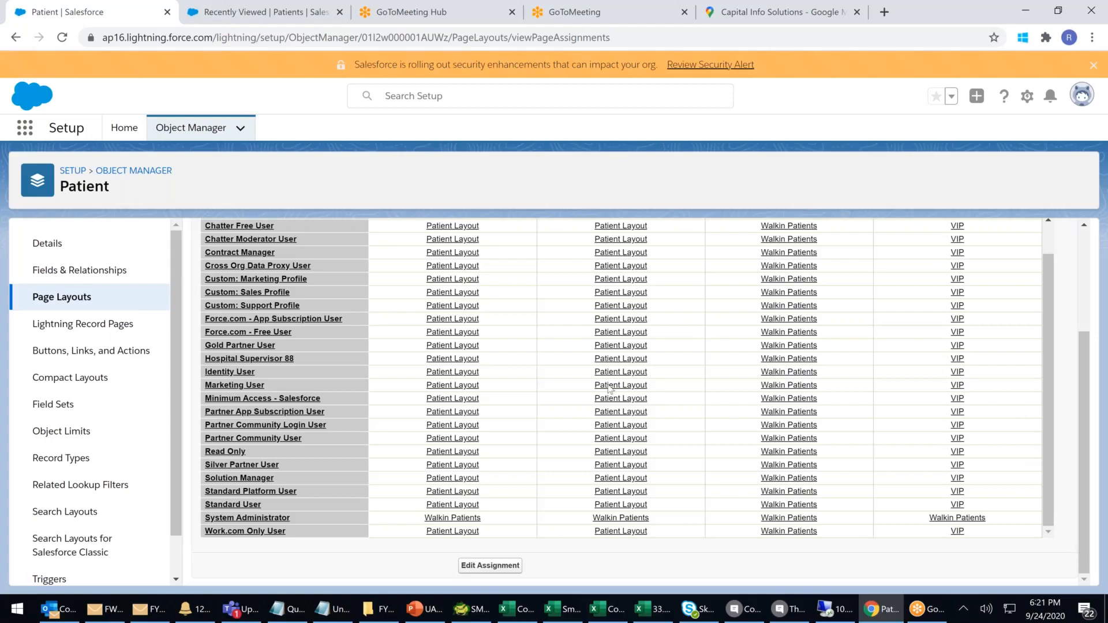
scroll(609, 388, up, 1)
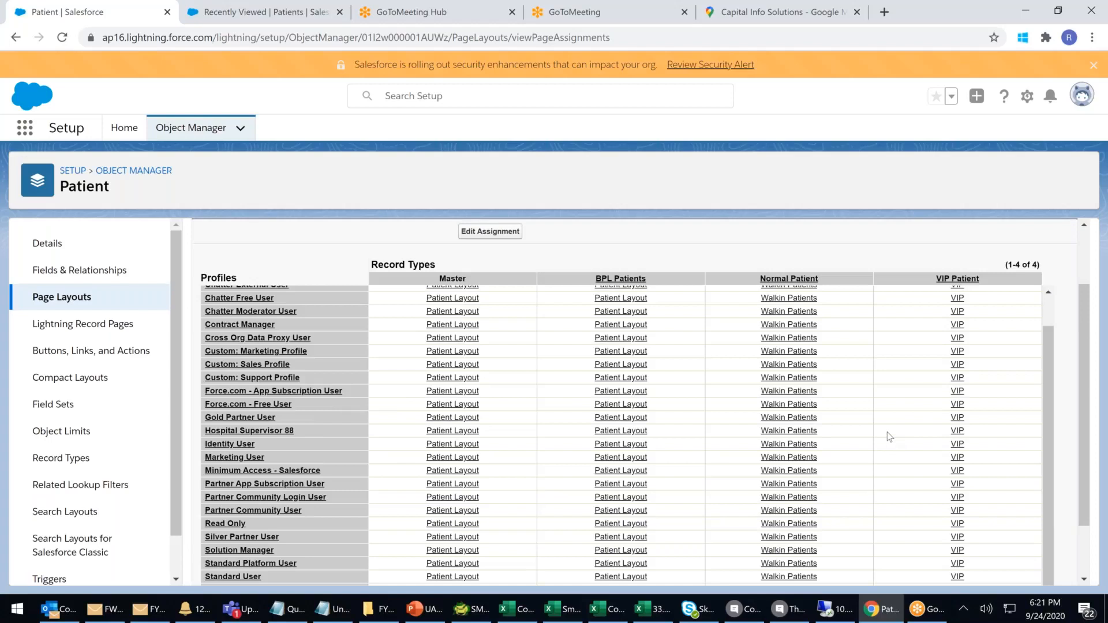
scroll(890, 437, up, 1)
scroll(890, 437, up, 1)
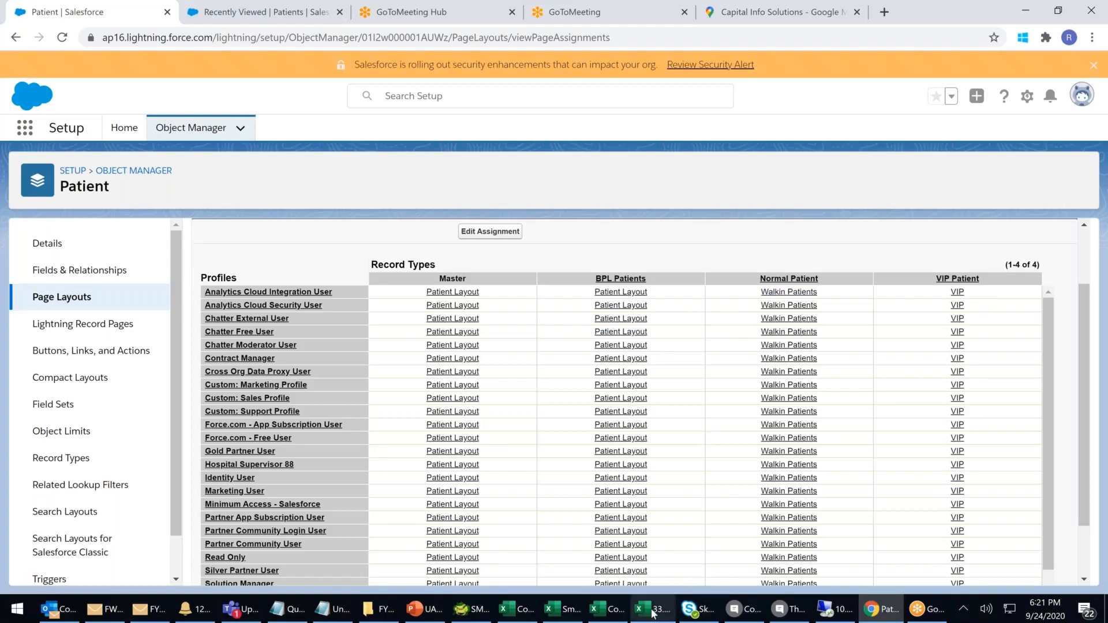
mouse_move(653, 613)
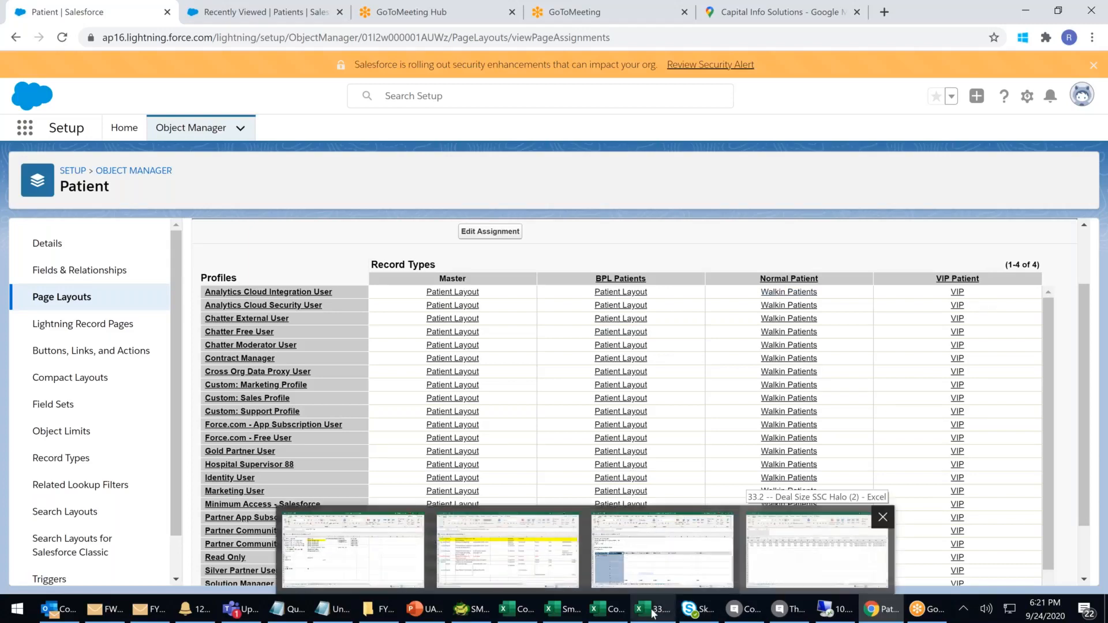
Add a blank sheet to Deal Size and browse Text, Logical, Date & Time, Math & Trig functions.
click(653, 614)
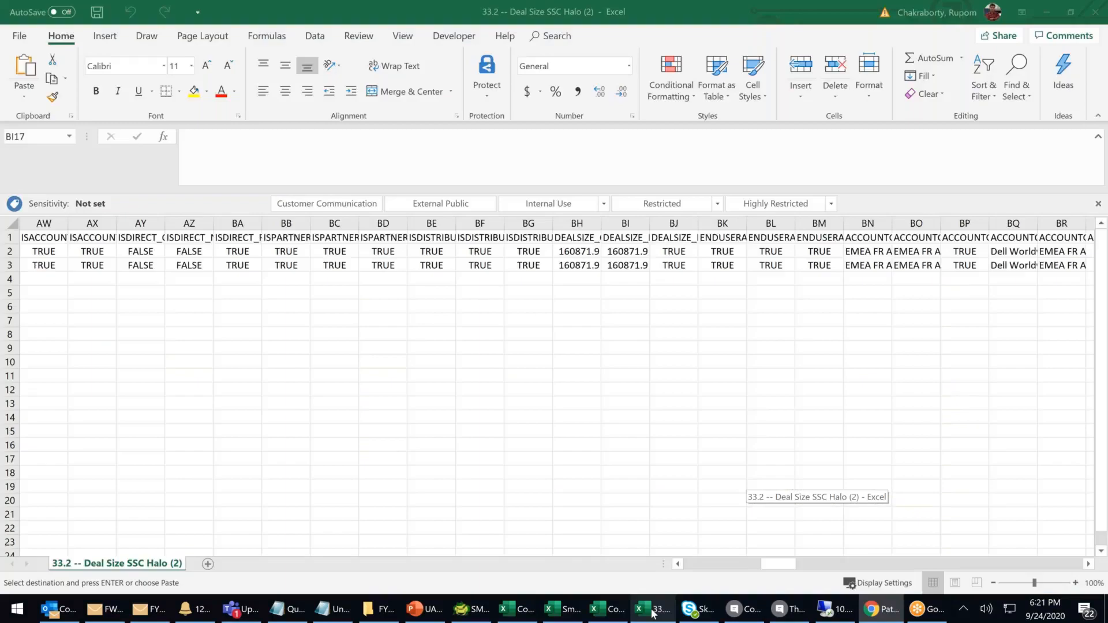
click(208, 564)
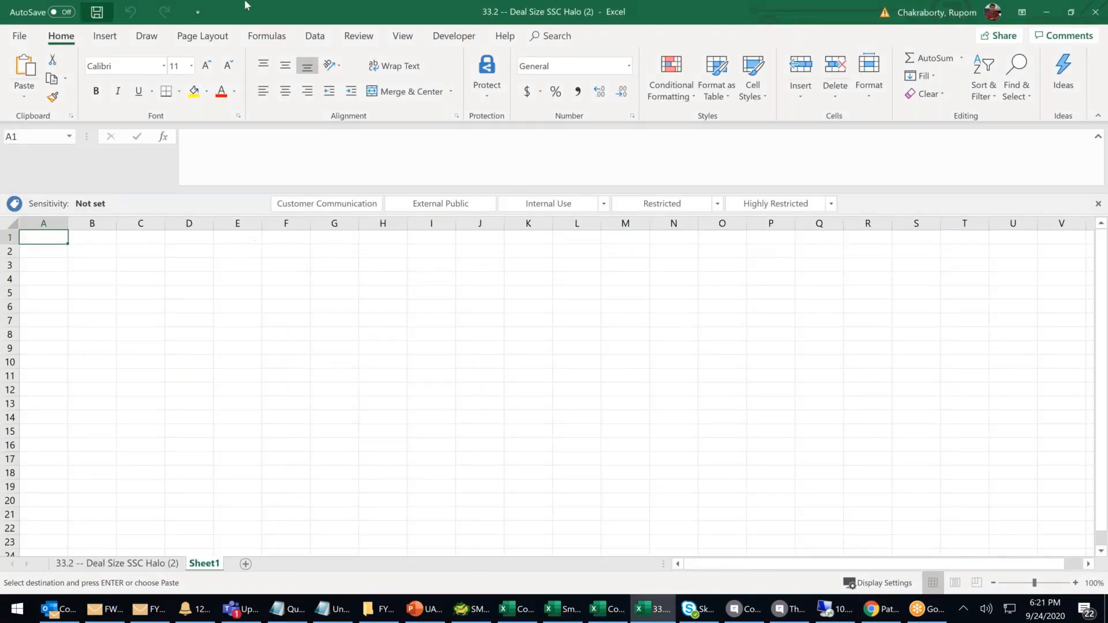
click(276, 36)
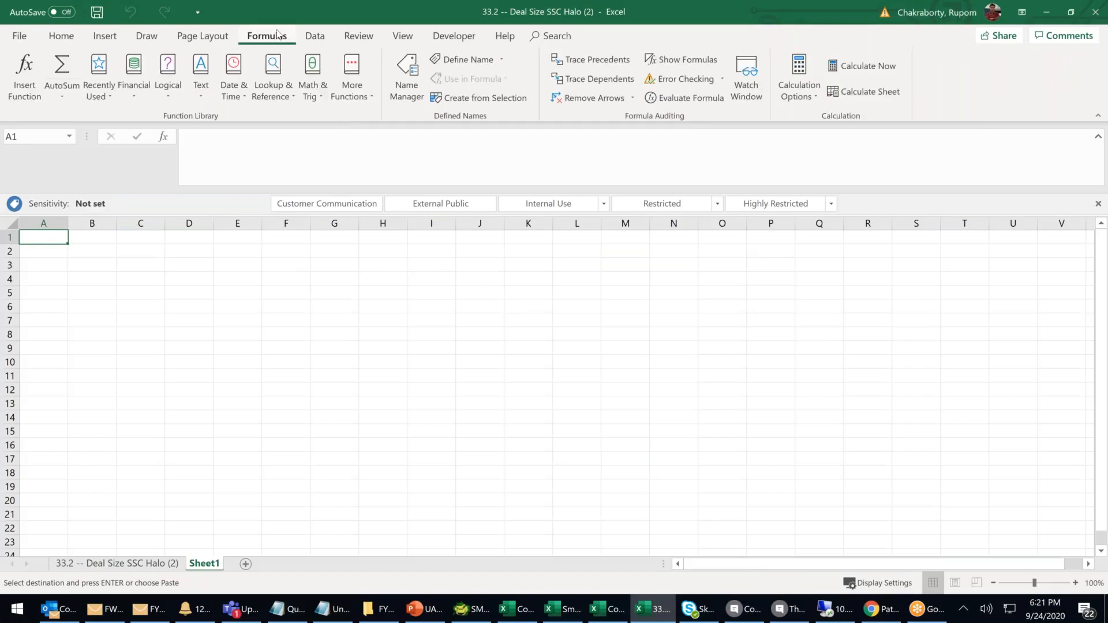
click(205, 89)
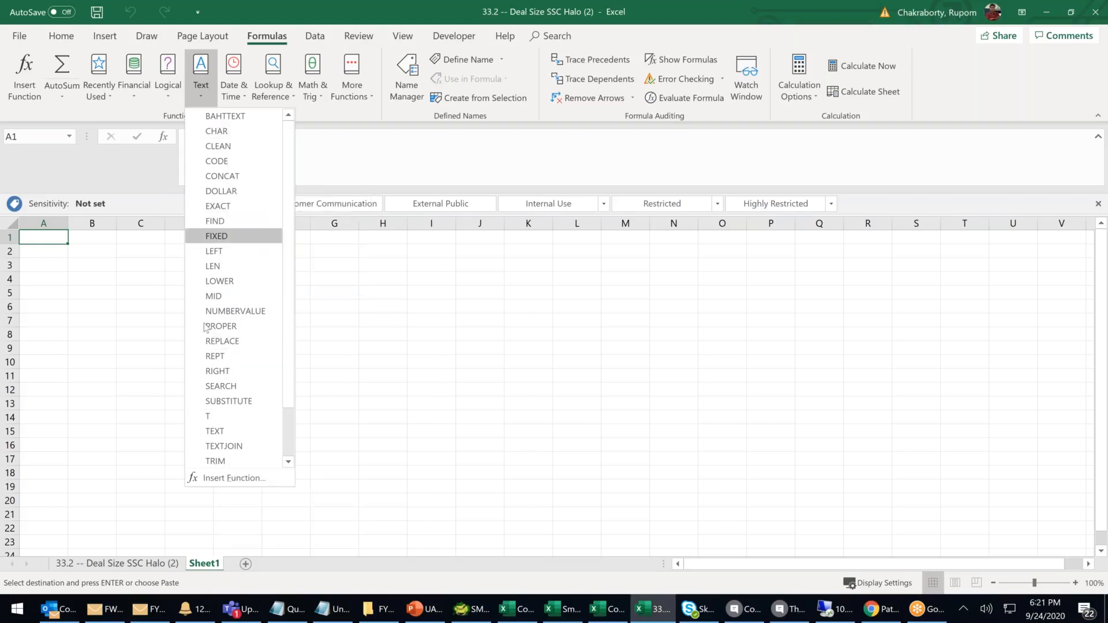
click(171, 92)
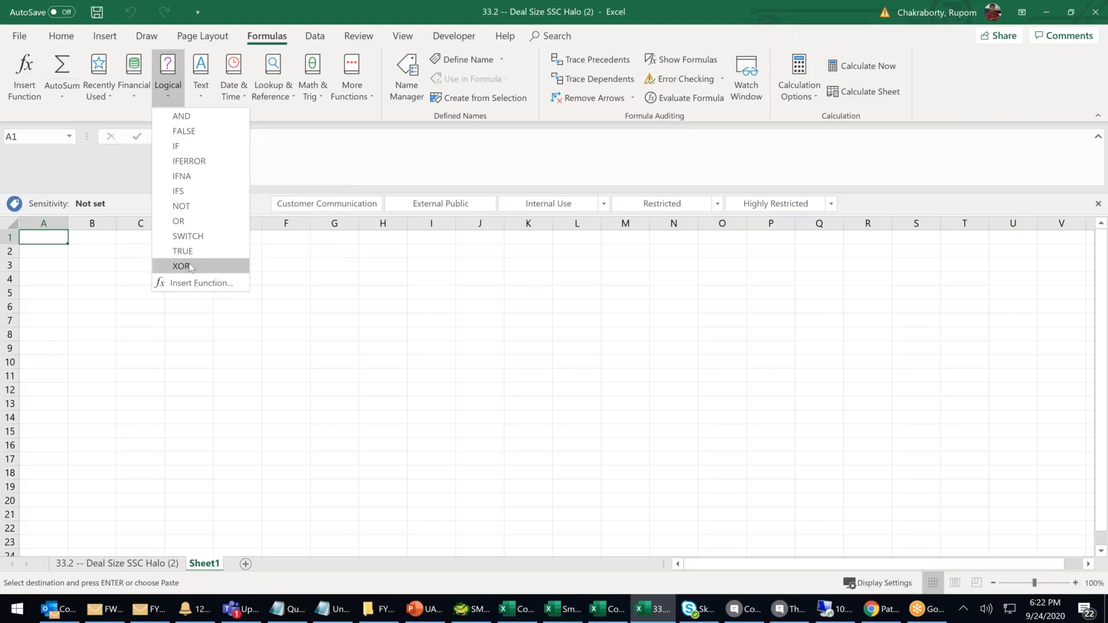
click(235, 95)
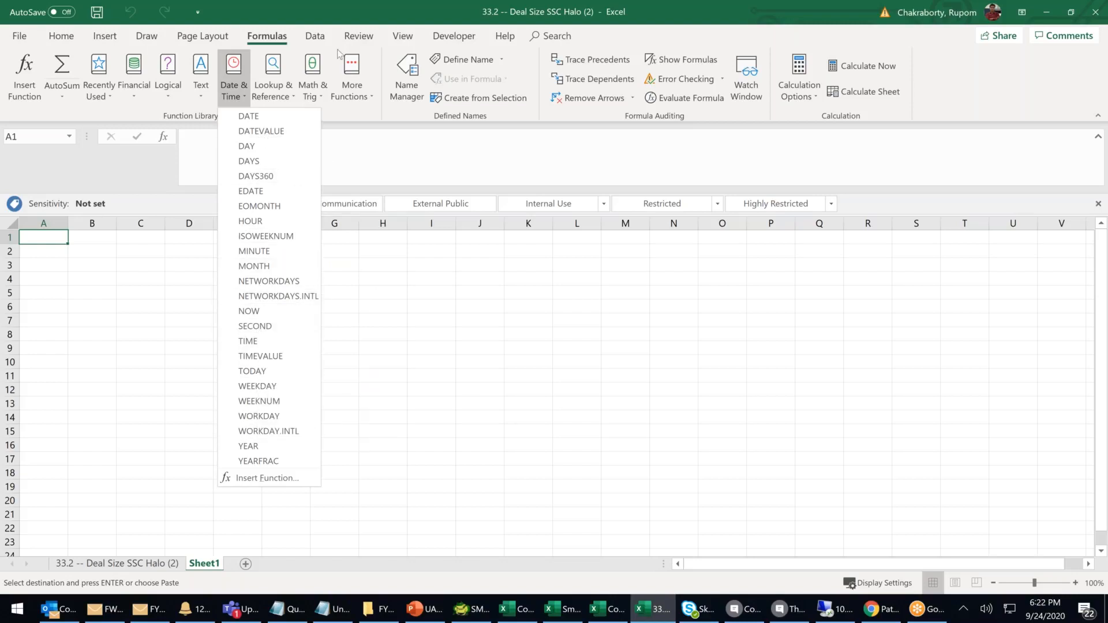
click(320, 97)
click(321, 98)
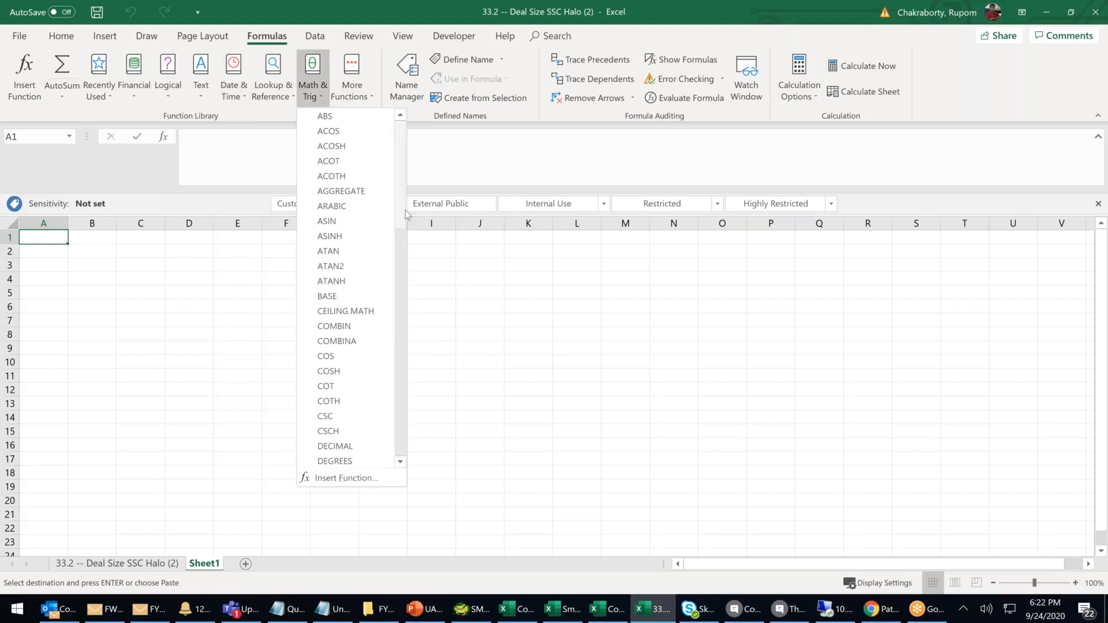
Pick SUMPRODUCT from Math & Trig for cell A1, then cancel the formula.
drag(406, 205, 410, 409)
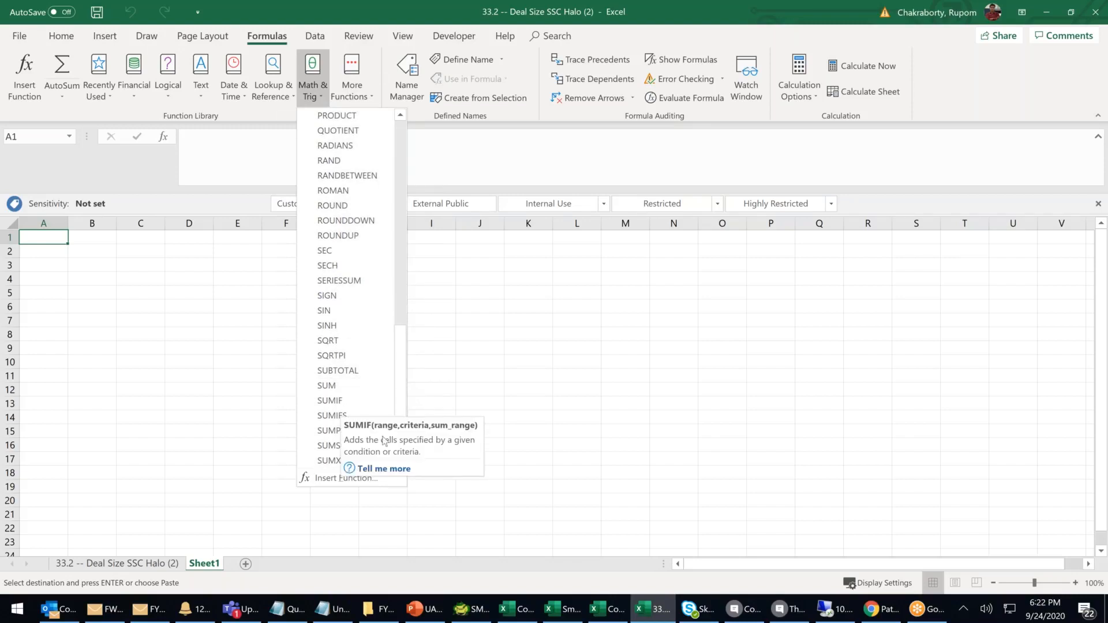
scroll(400, 372, down, 2)
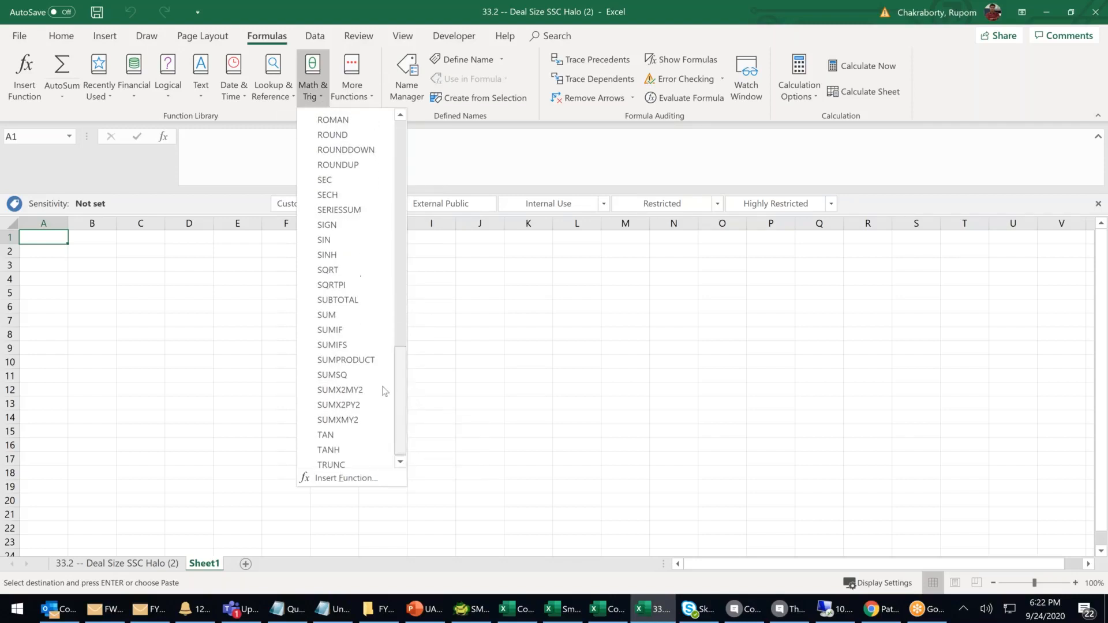
click(364, 364)
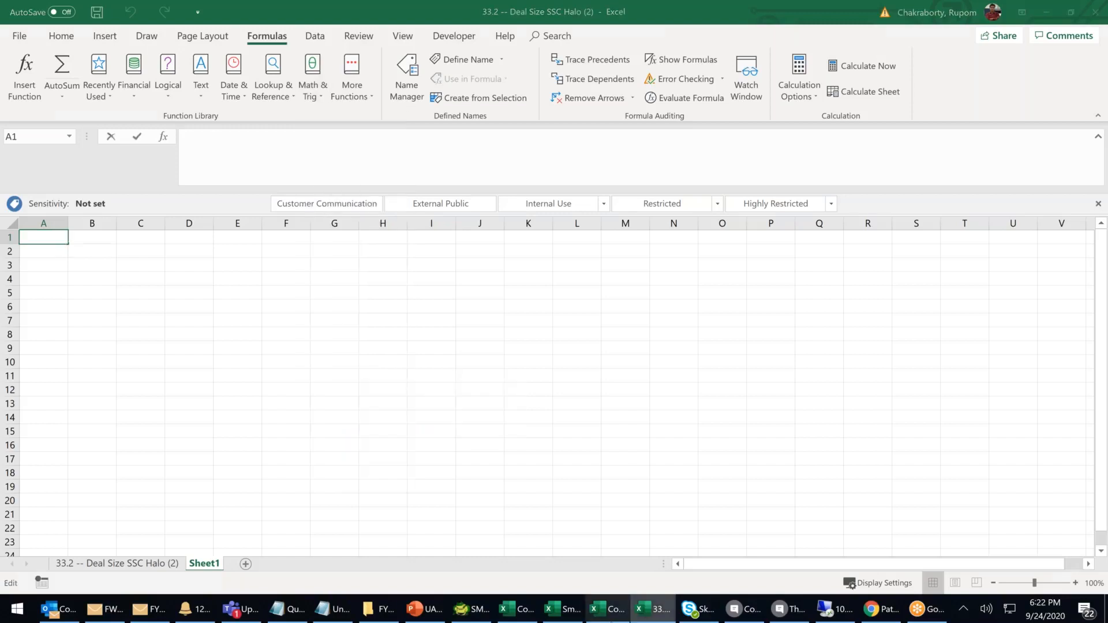
key(Escape)
click(889, 613)
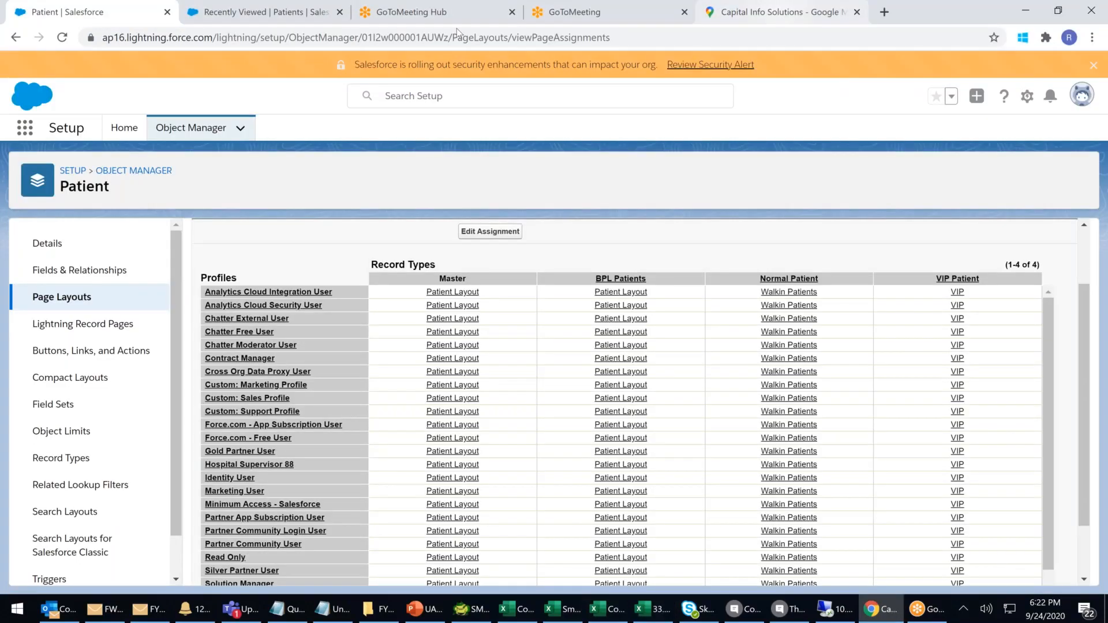
key(ctrl+9)
key(ctrl+l)
text(www.go)
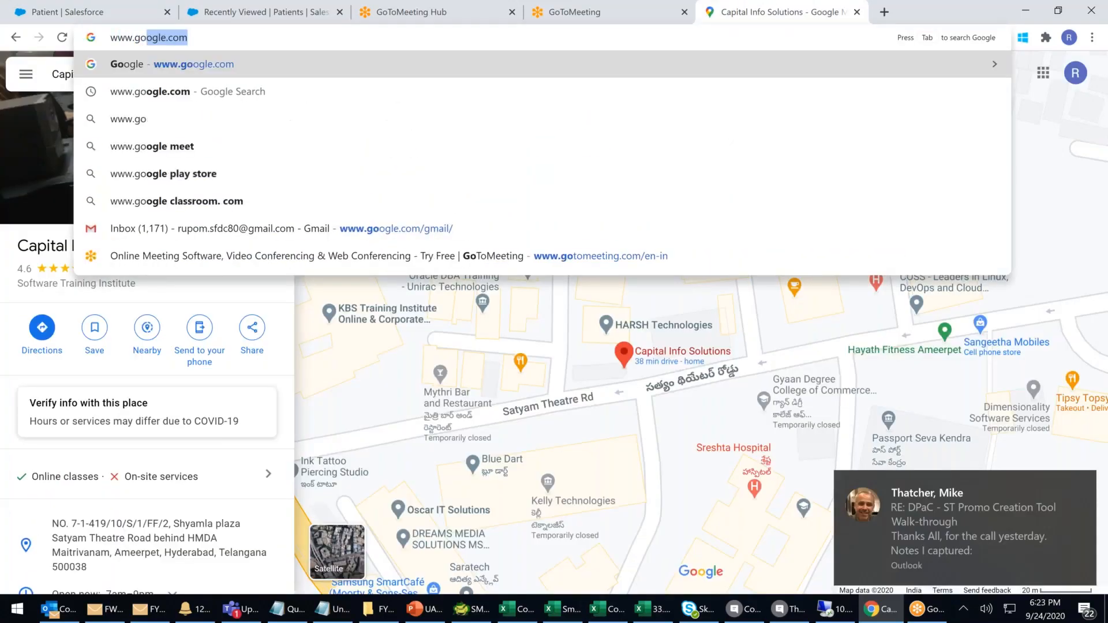
Search Google for 'sumproduct' and open the Udemy and Exceljet results in new tabs.
key(Return)
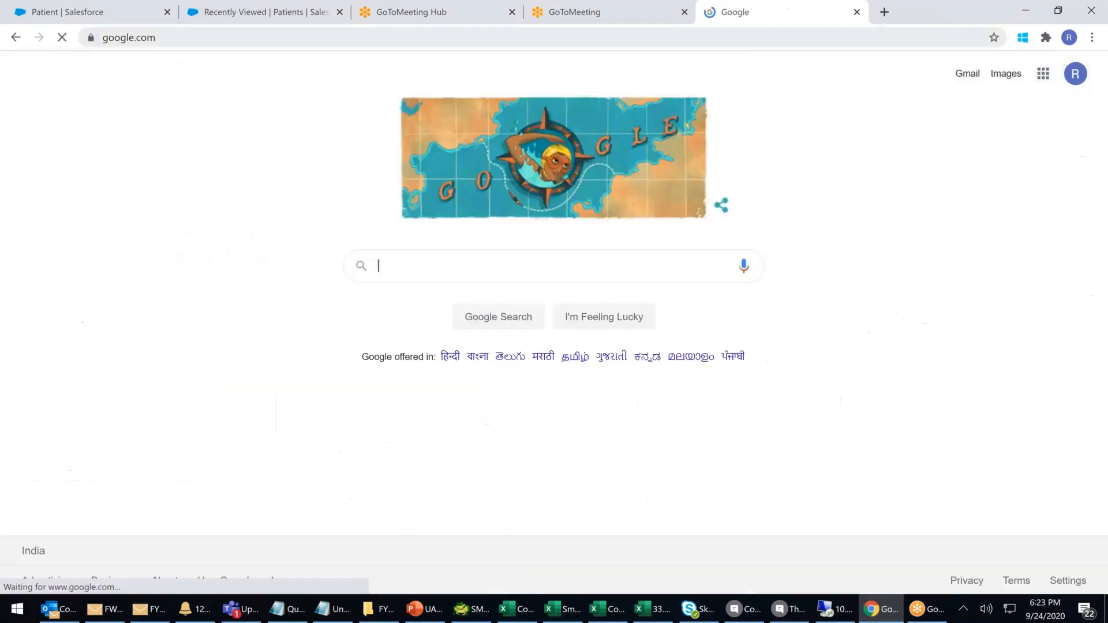
text(sumproduct)
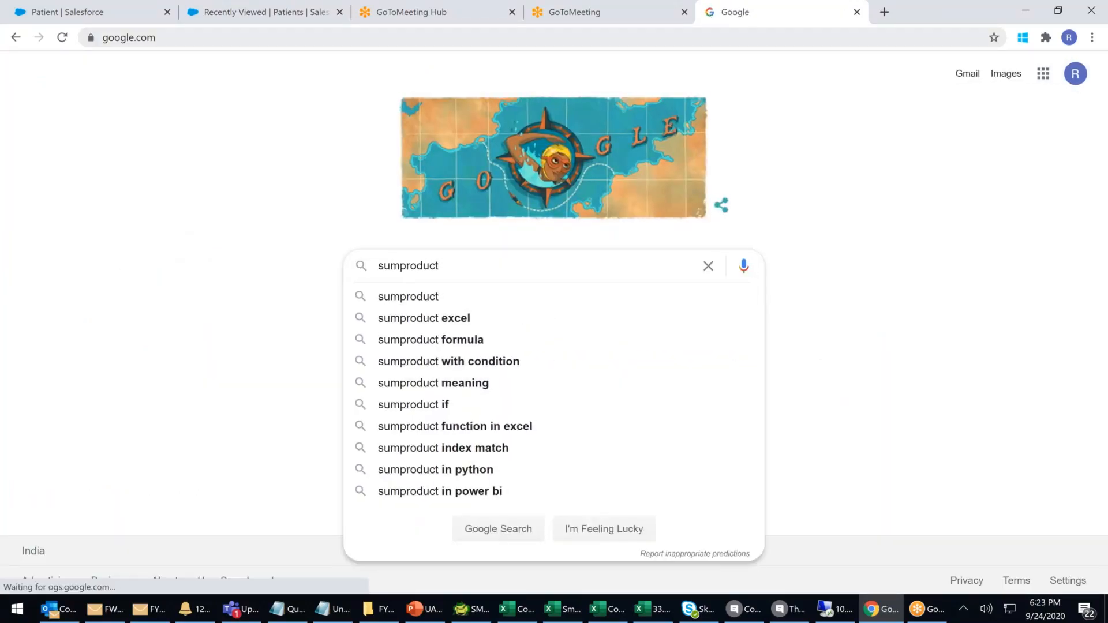
click(445, 341)
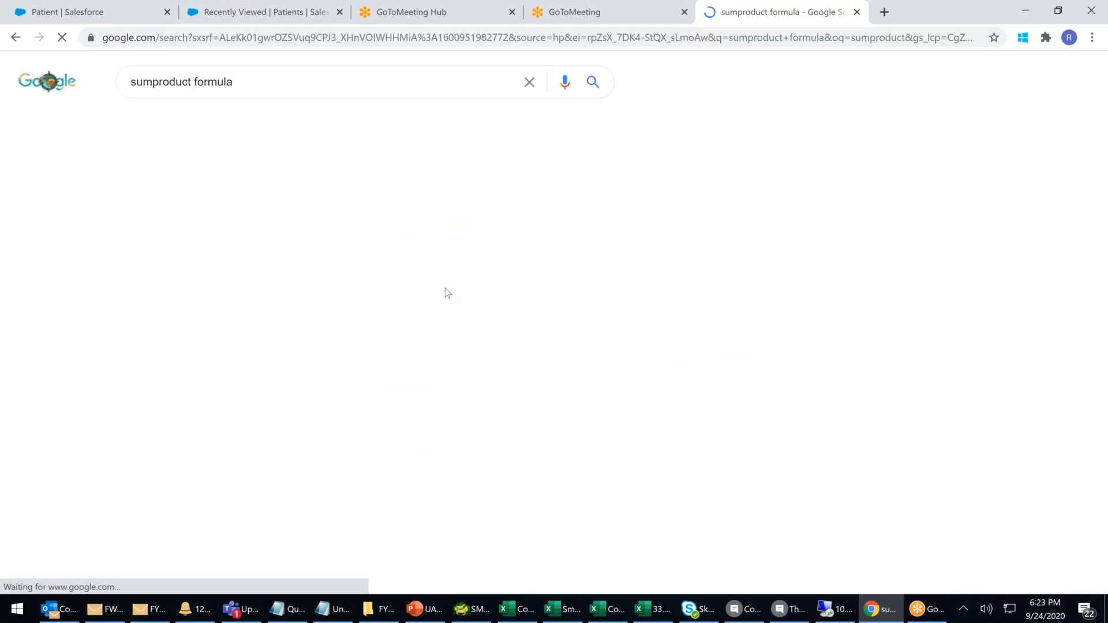
right_click(401, 209)
click(426, 227)
scroll(376, 327, down, 1)
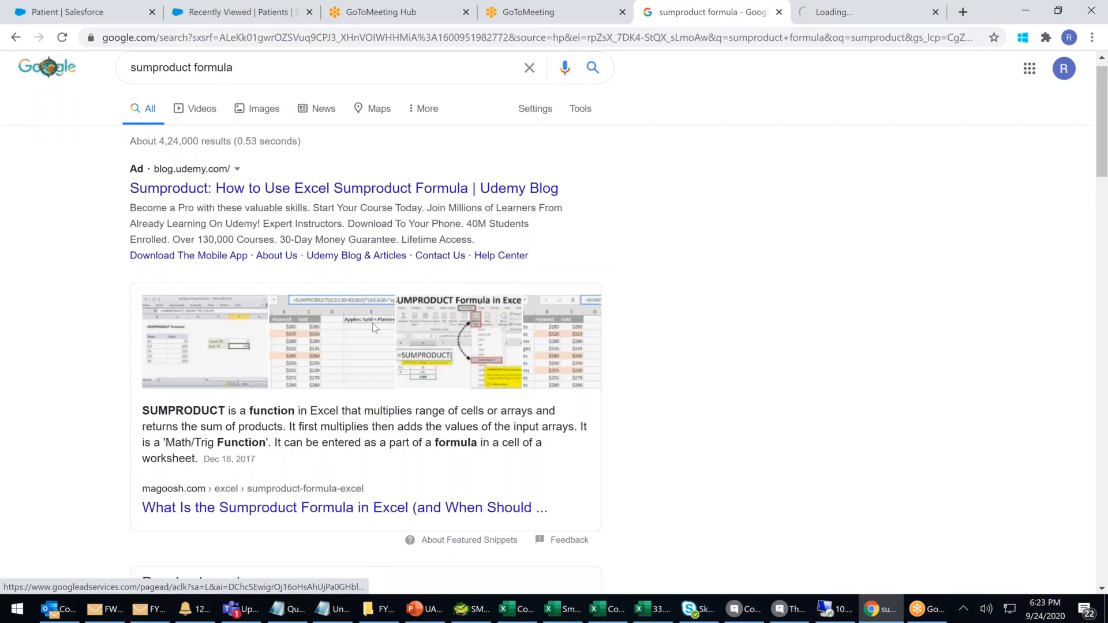
scroll(375, 328, down, 2)
scroll(306, 404, down, 6)
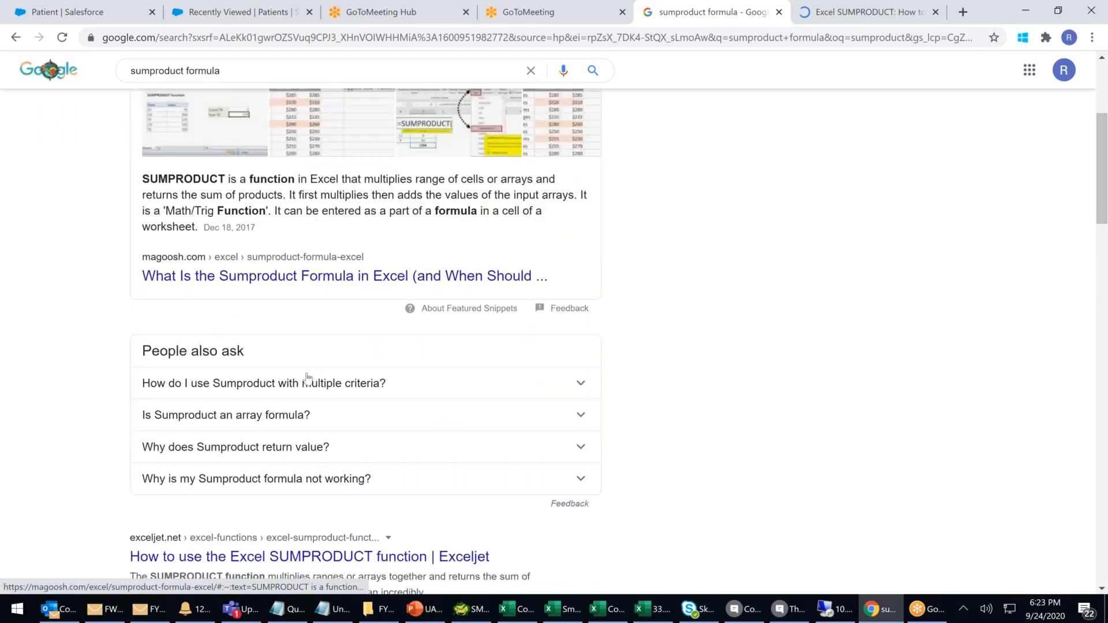
right_click(359, 298)
click(393, 312)
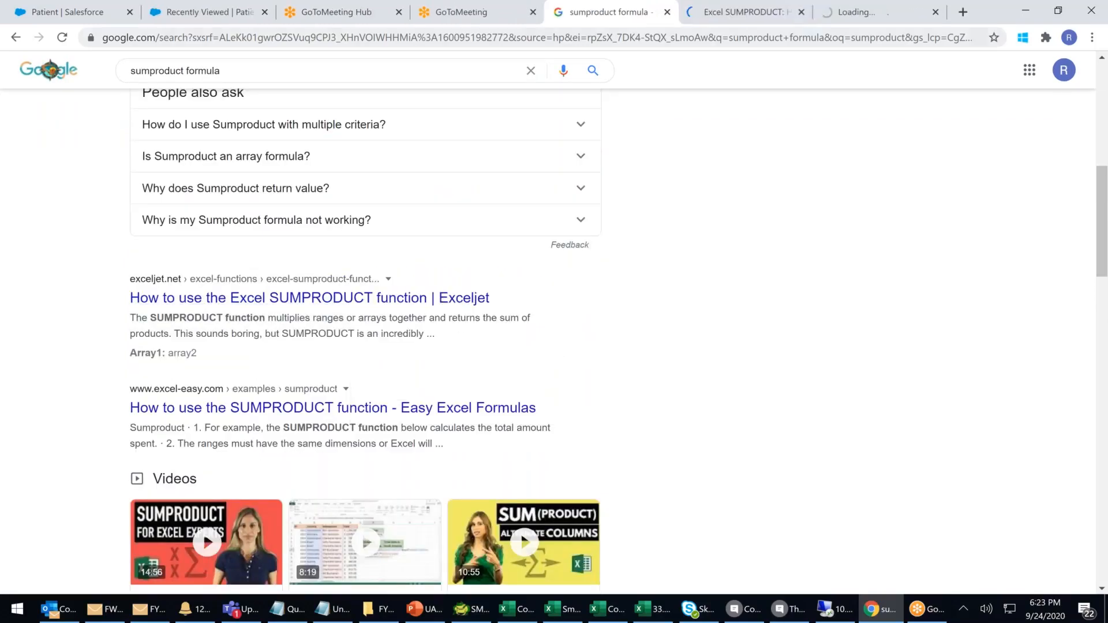
Read through the Udemy SUMPRODUCT article and the Exceljet SUMPRODUCT guide.
click(726, 14)
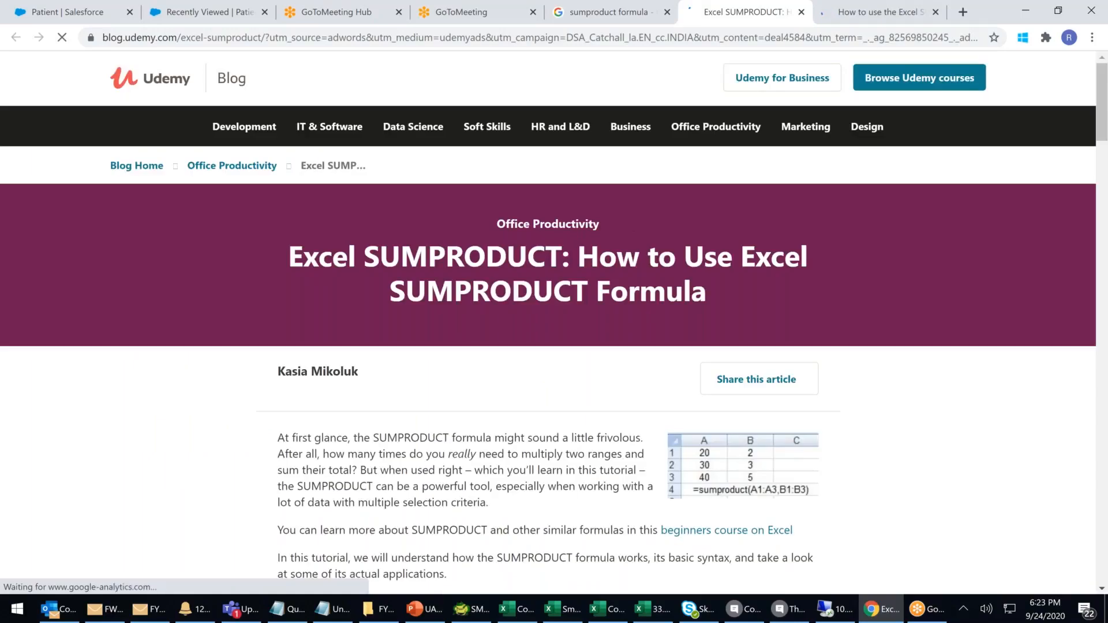
scroll(631, 344, down, 5)
drag(343, 380, 466, 388)
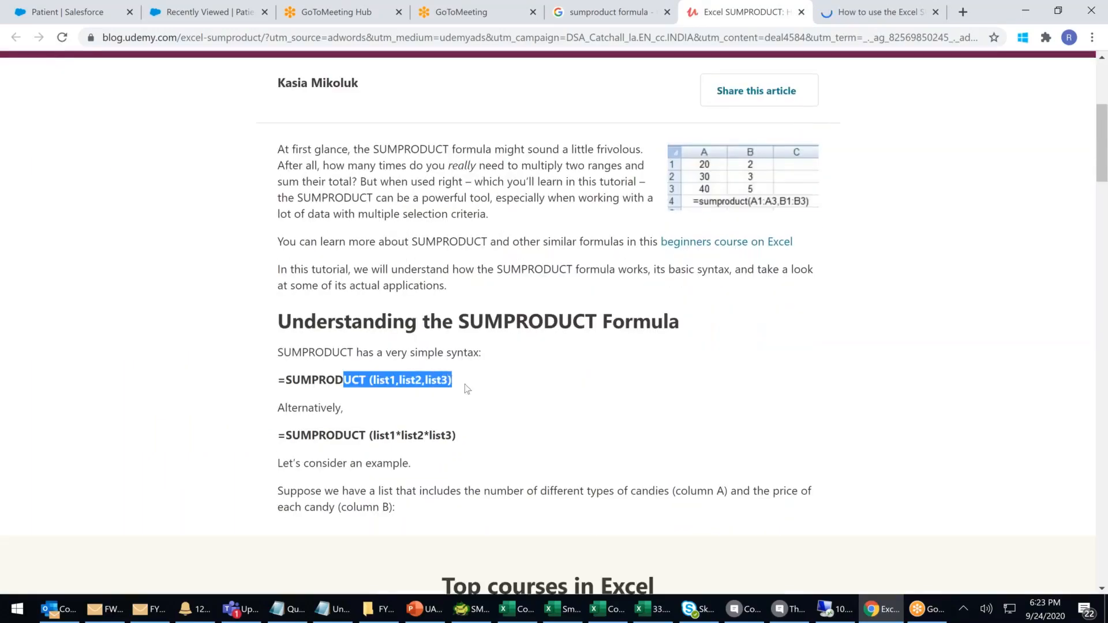
scroll(516, 397, down, 3)
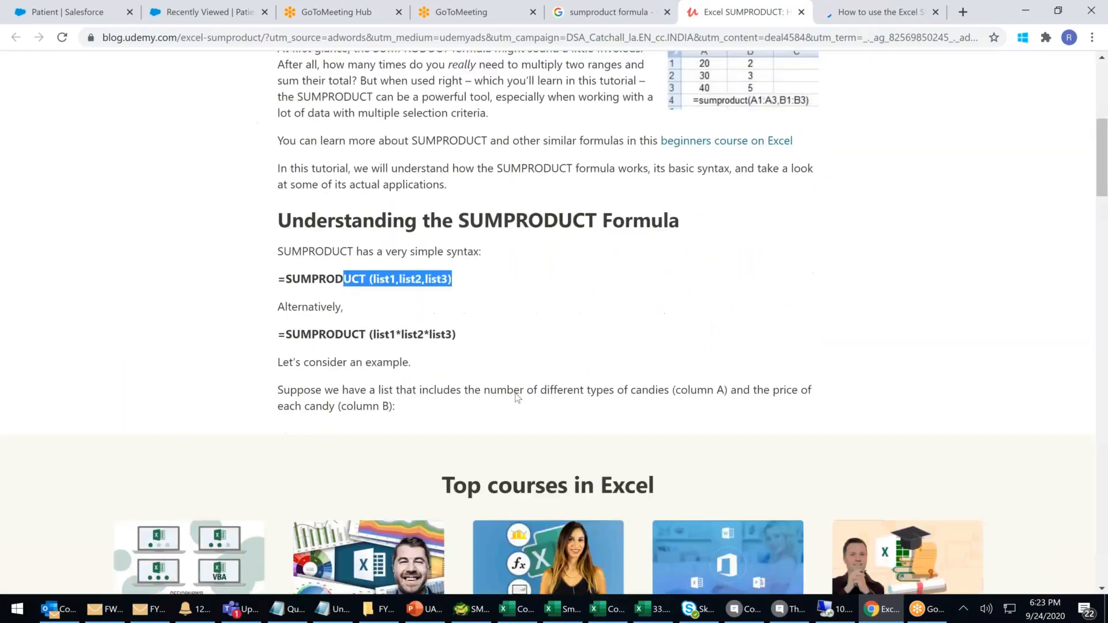
click(877, 16)
scroll(592, 361, down, 5)
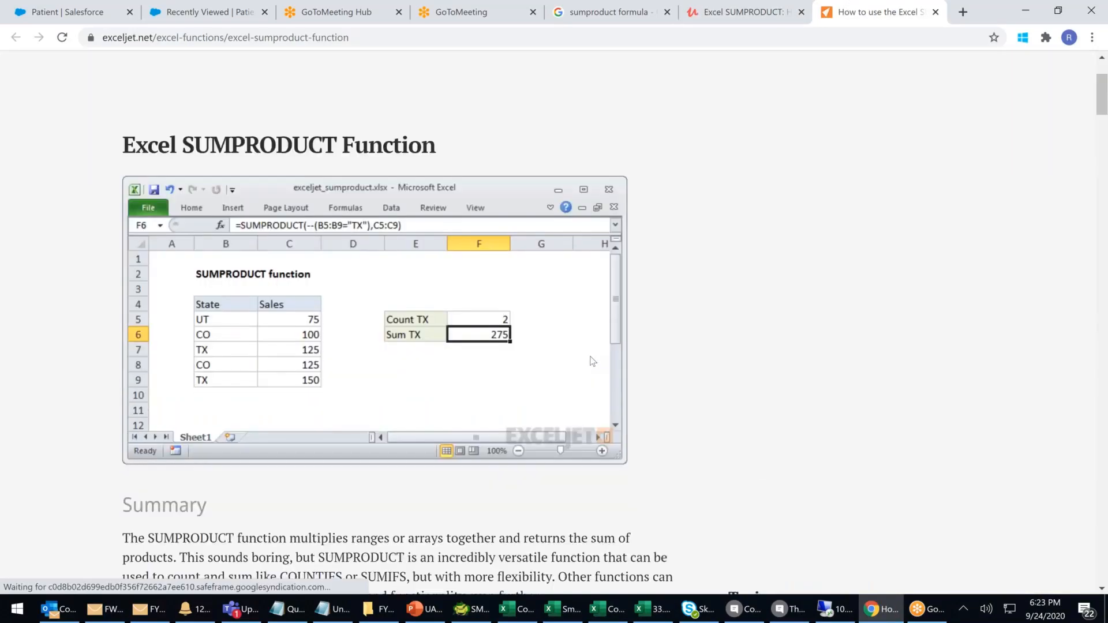
scroll(593, 361, down, 3)
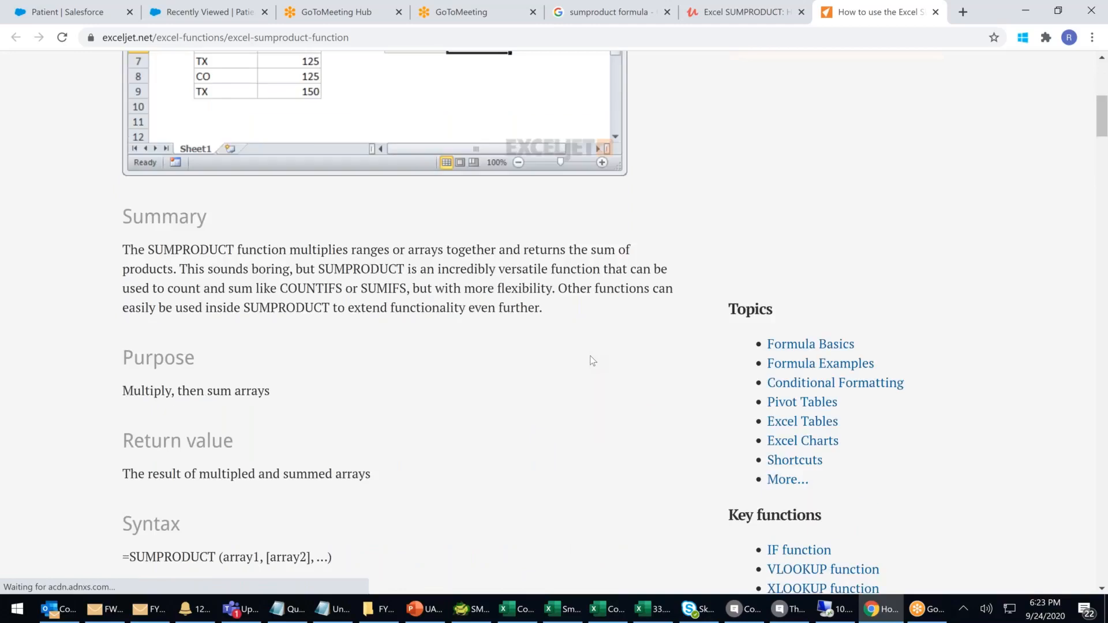
scroll(593, 361, down, 3)
scroll(440, 378, down, 1)
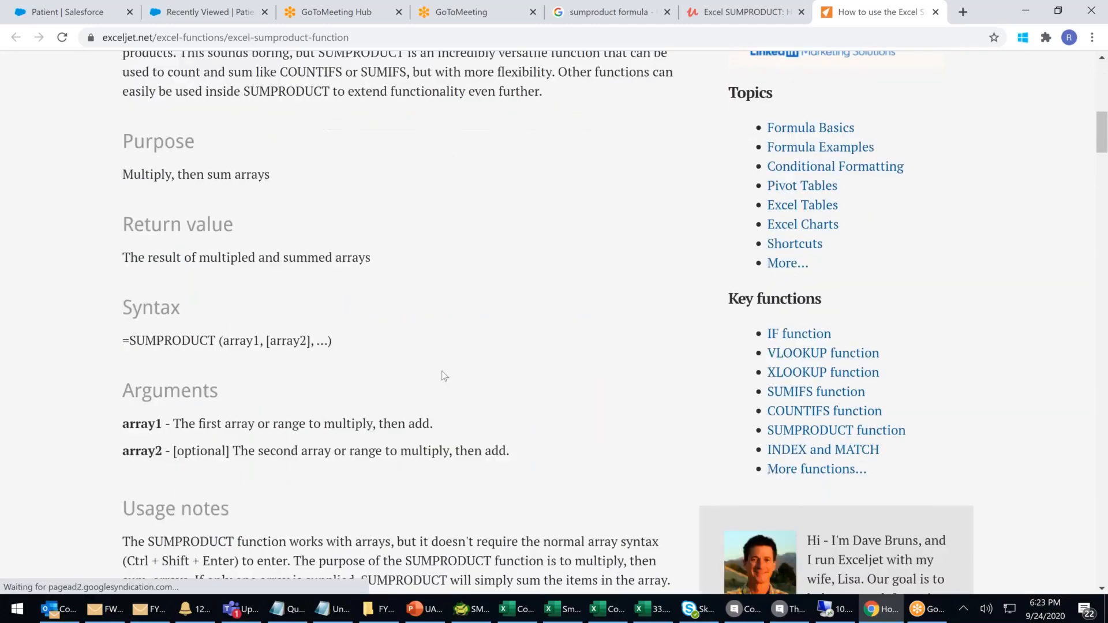
scroll(444, 377, down, 4)
scroll(445, 377, up, 7)
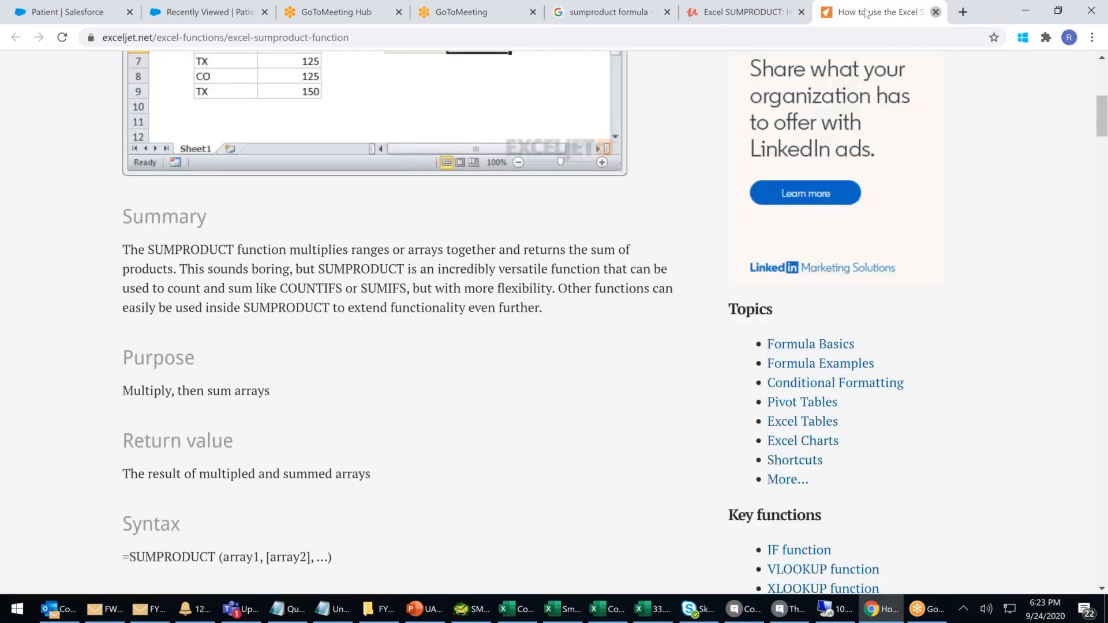
Close the Exceljet, Udemy and search tabs and return to the Deal Size workbook.
click(936, 12)
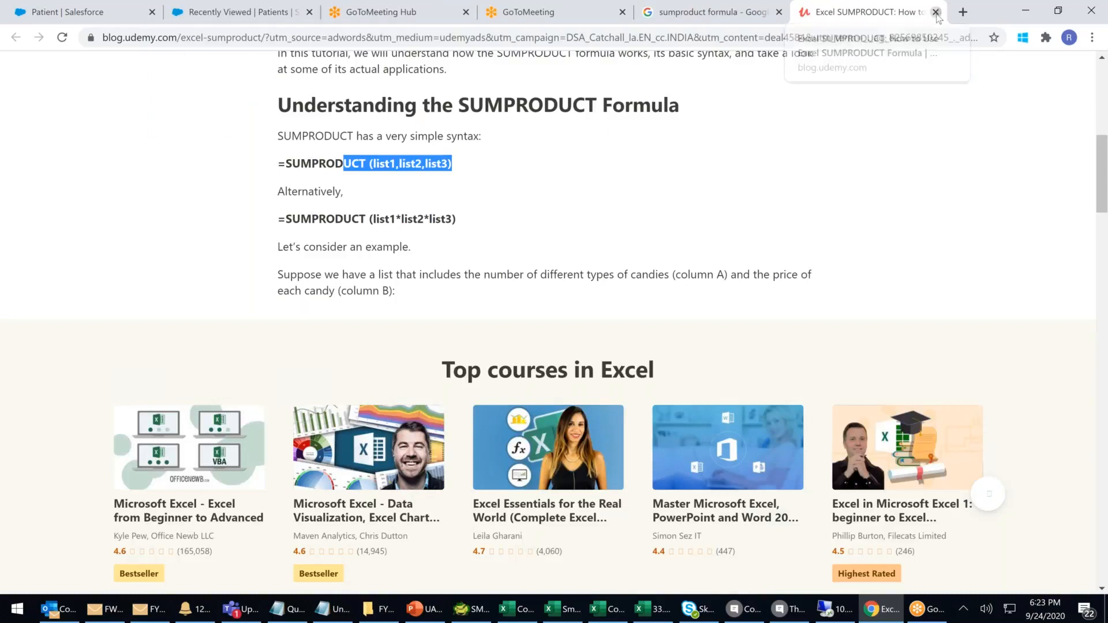
click(936, 12)
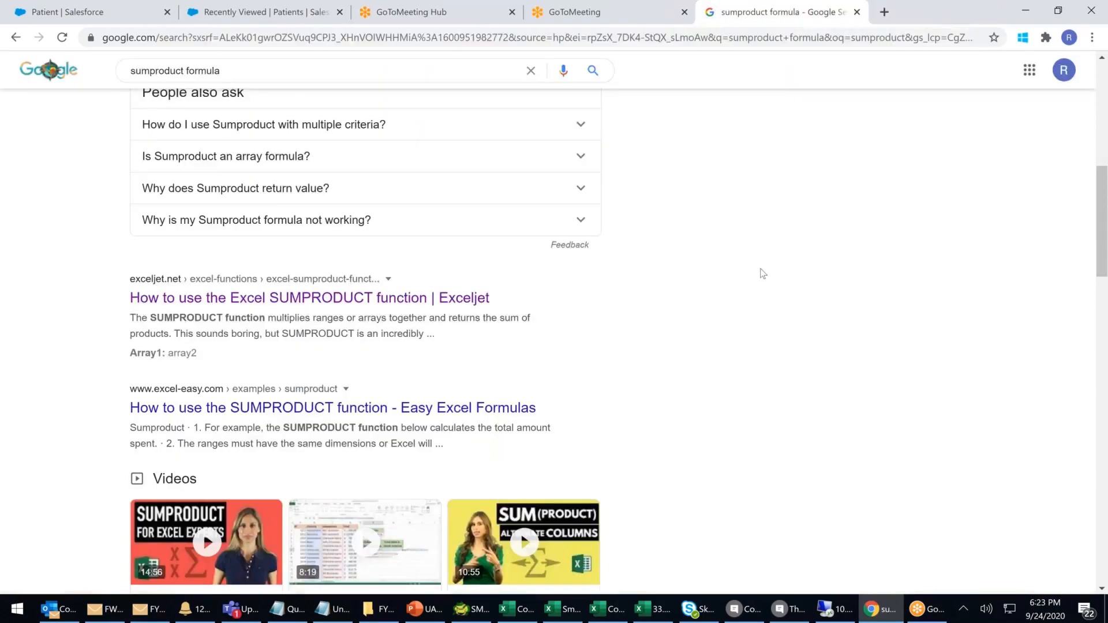
scroll(763, 274, up, 10)
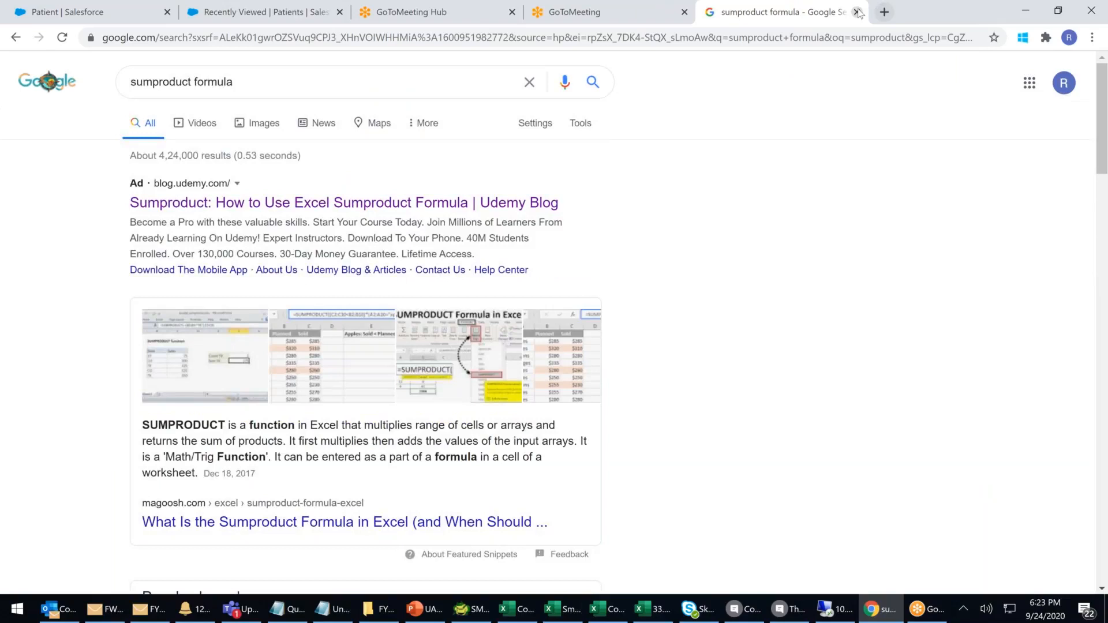
click(858, 13)
click(663, 612)
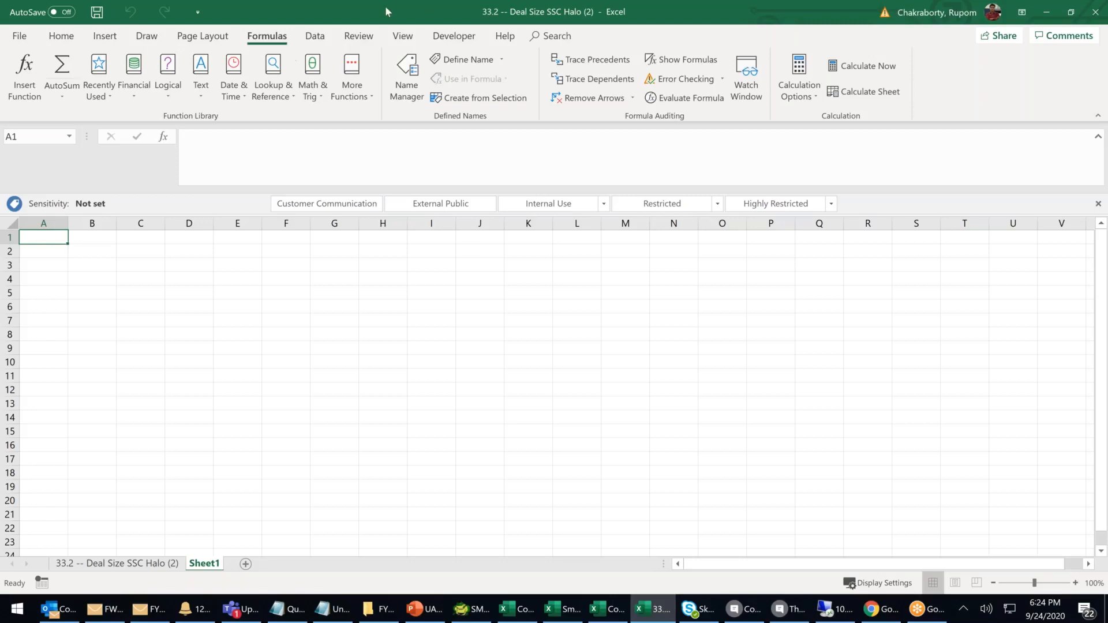
click(134, 86)
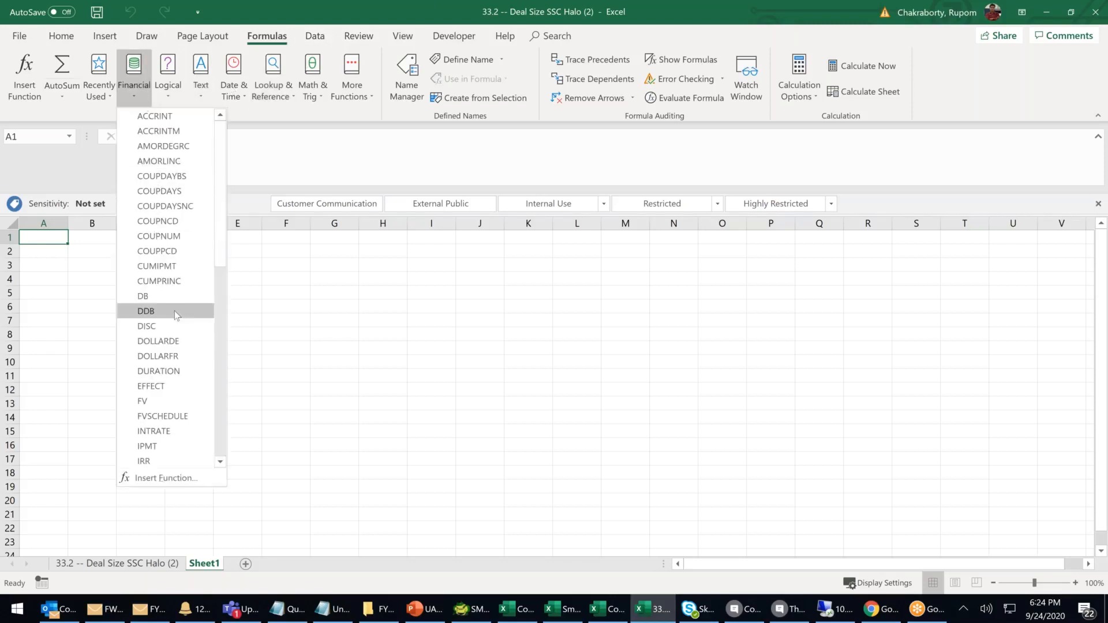
scroll(177, 315, down, 10)
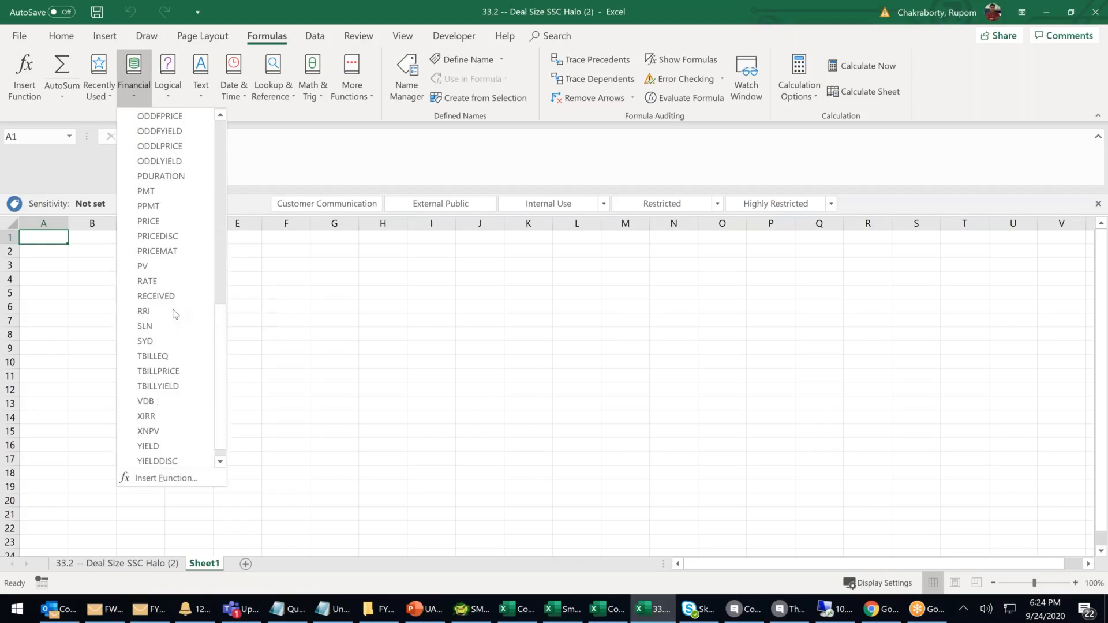
click(101, 97)
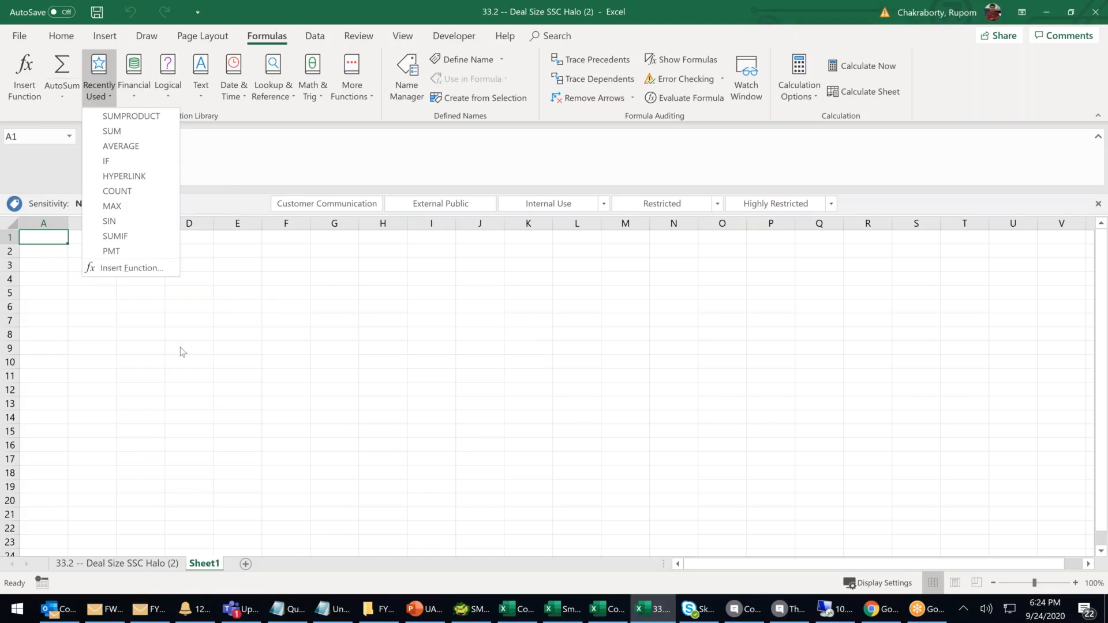
click(110, 304)
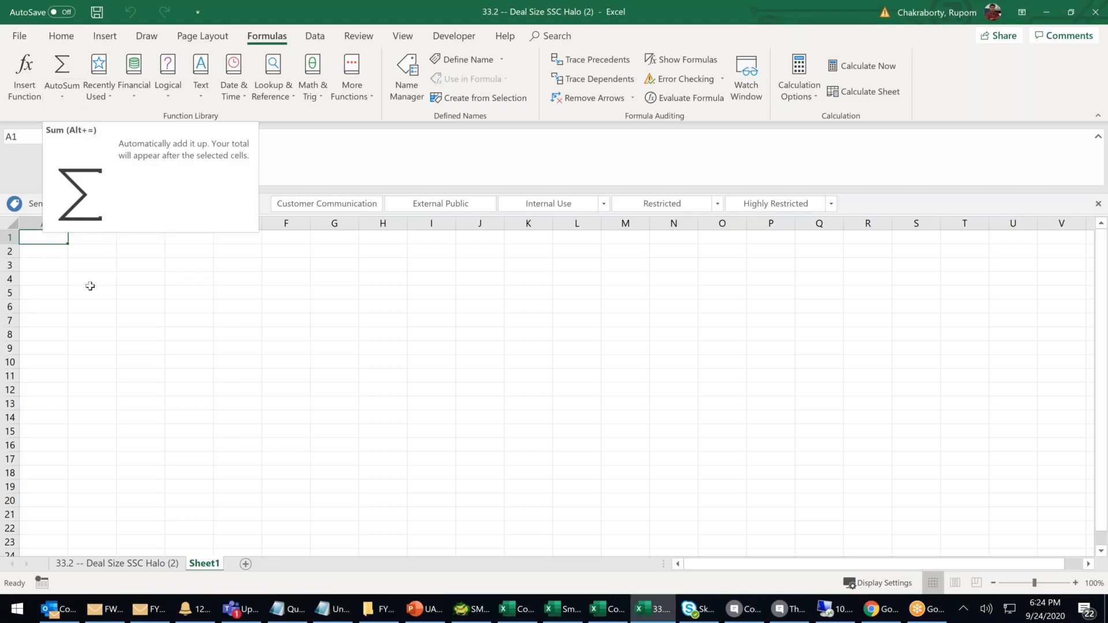
click(98, 318)
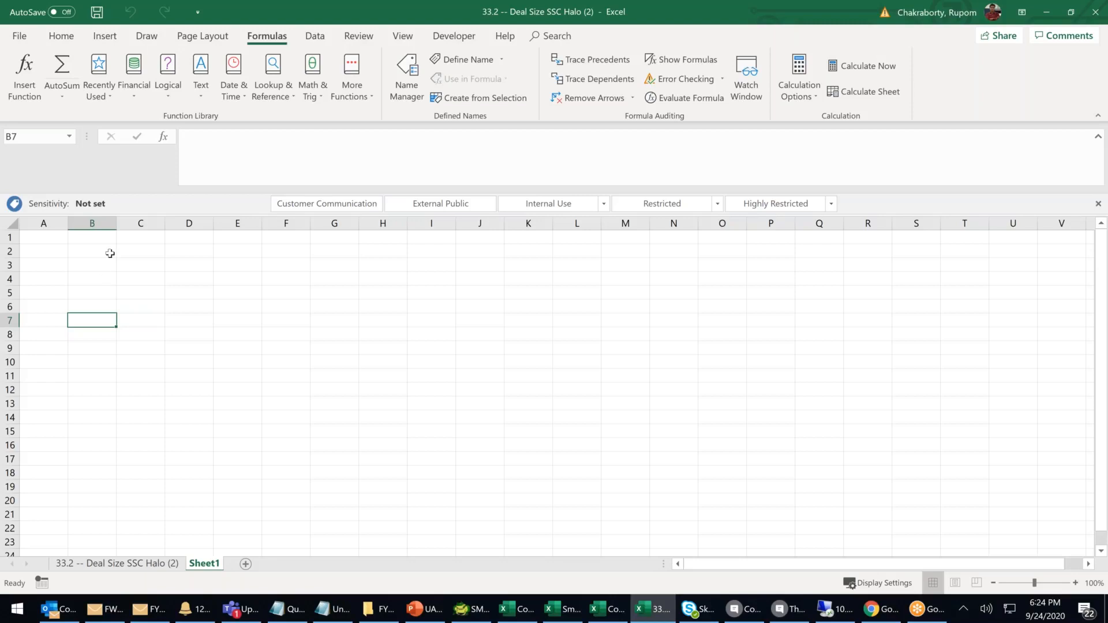
key(ctrl+Home)
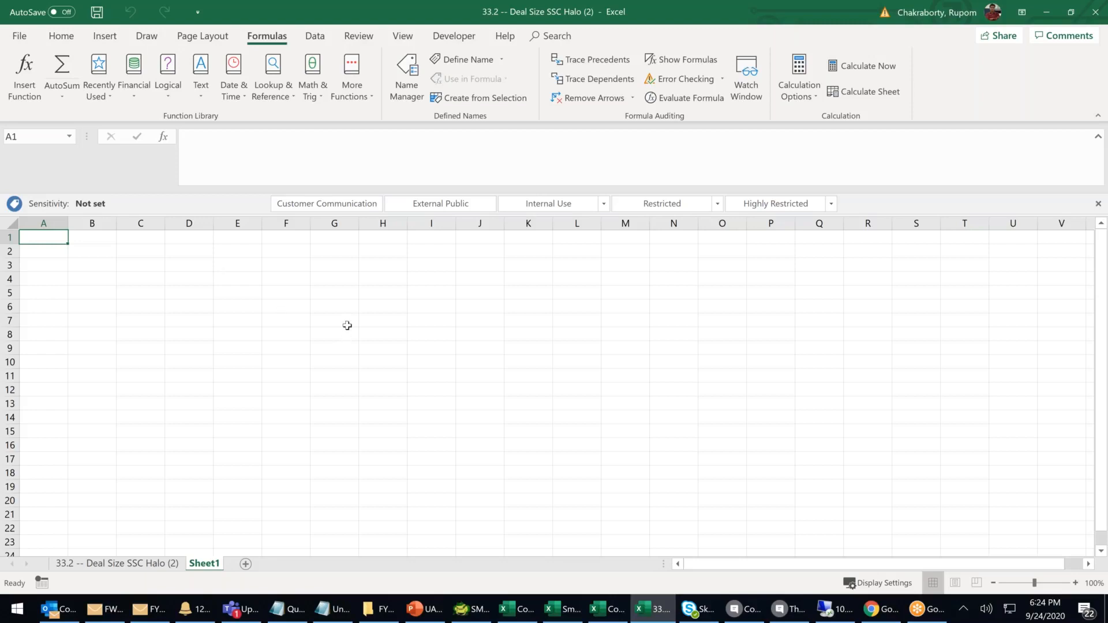
Open SVC_RawDataMacroRun from Recent workbooks and accept the circular-reference warning.
click(616, 614)
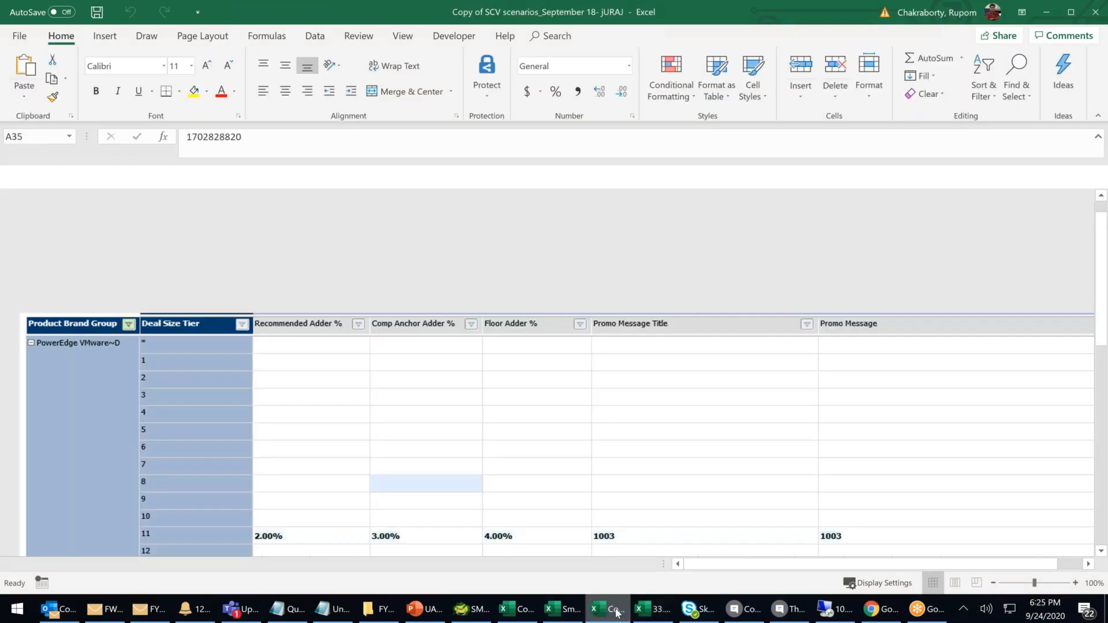
click(385, 614)
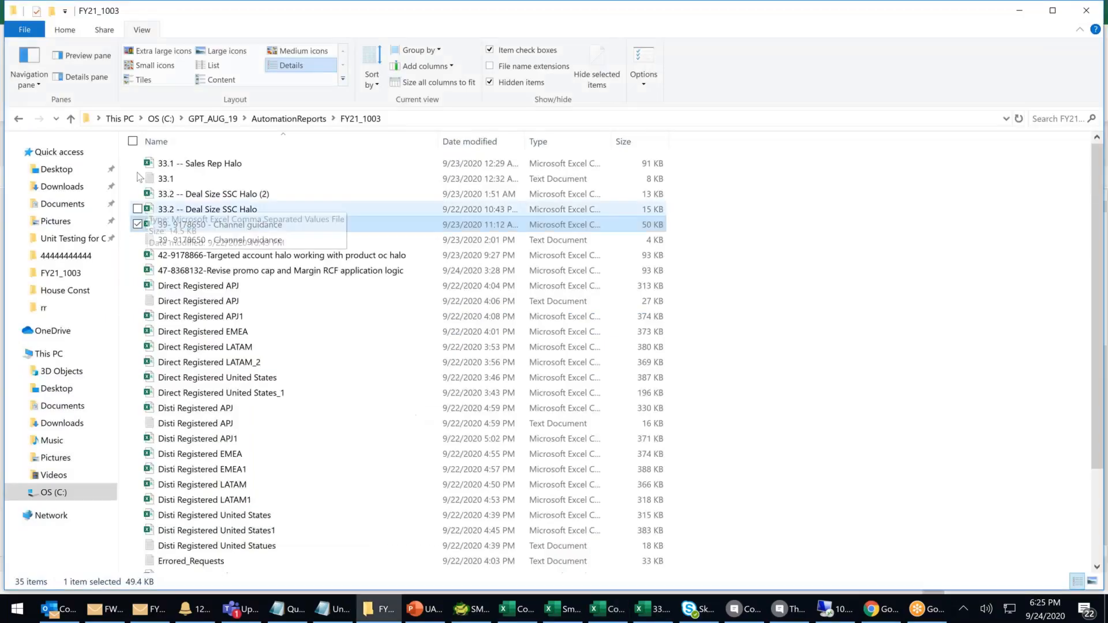
click(660, 611)
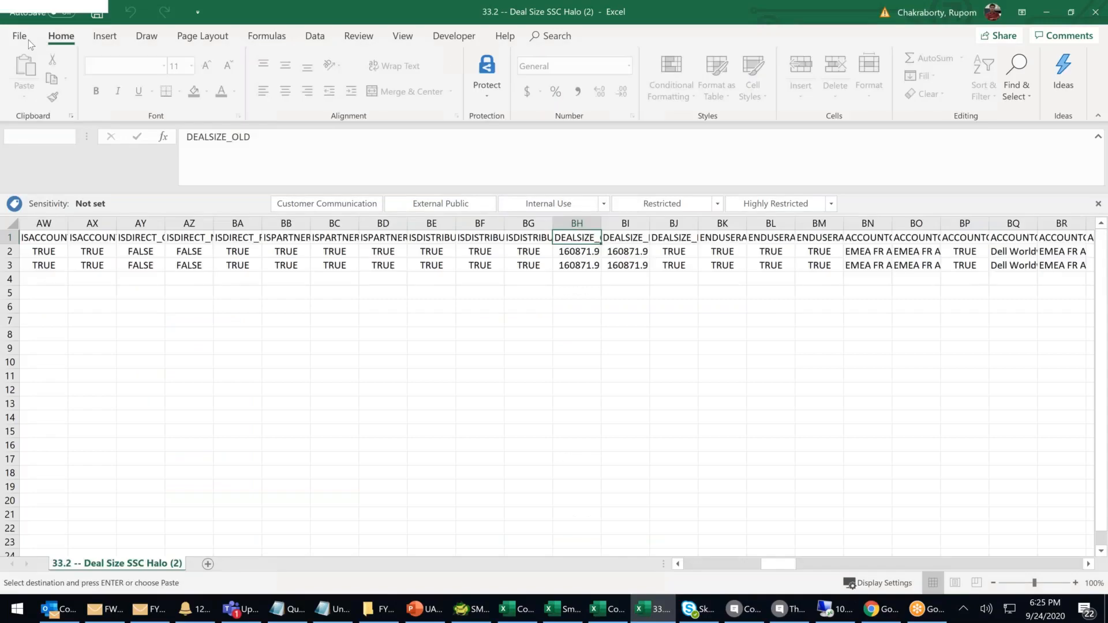
click(28, 39)
click(52, 130)
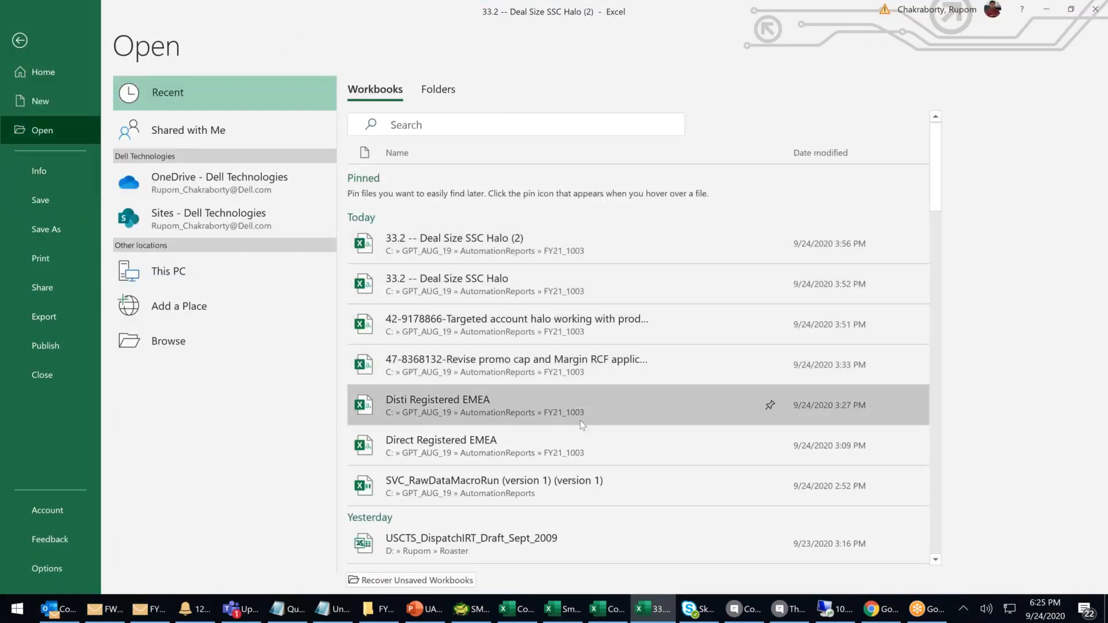
click(581, 485)
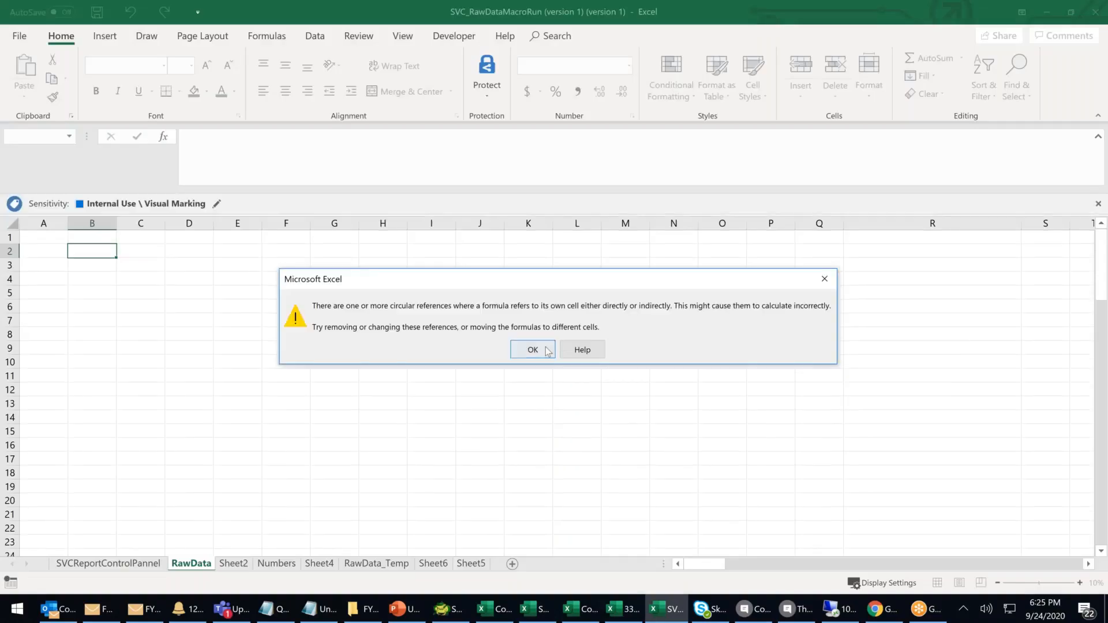
click(528, 349)
click(444, 37)
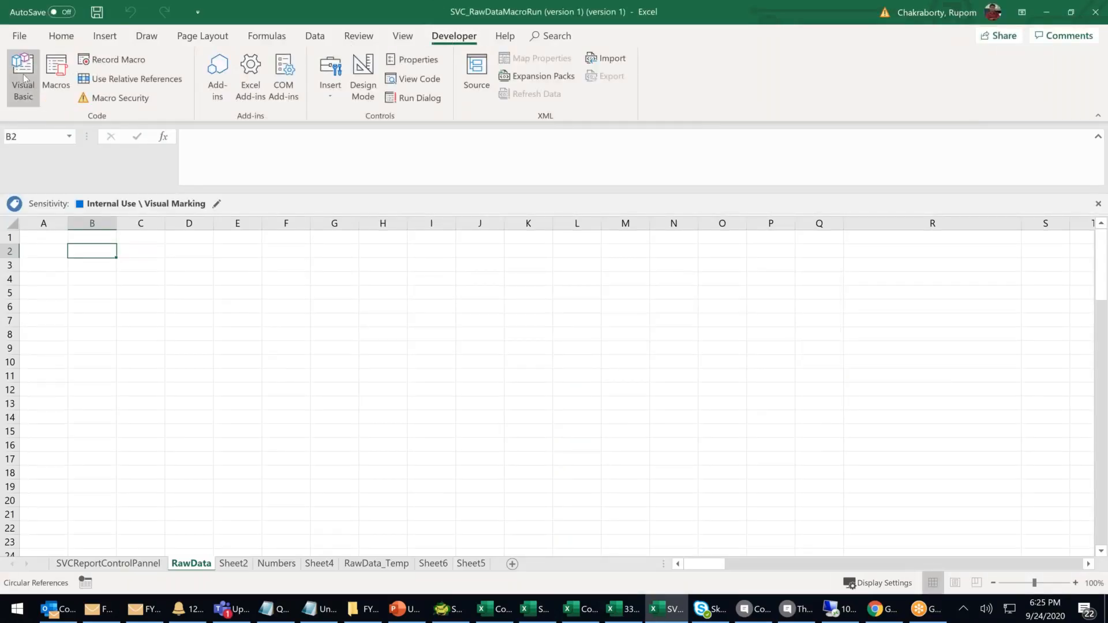
click(24, 78)
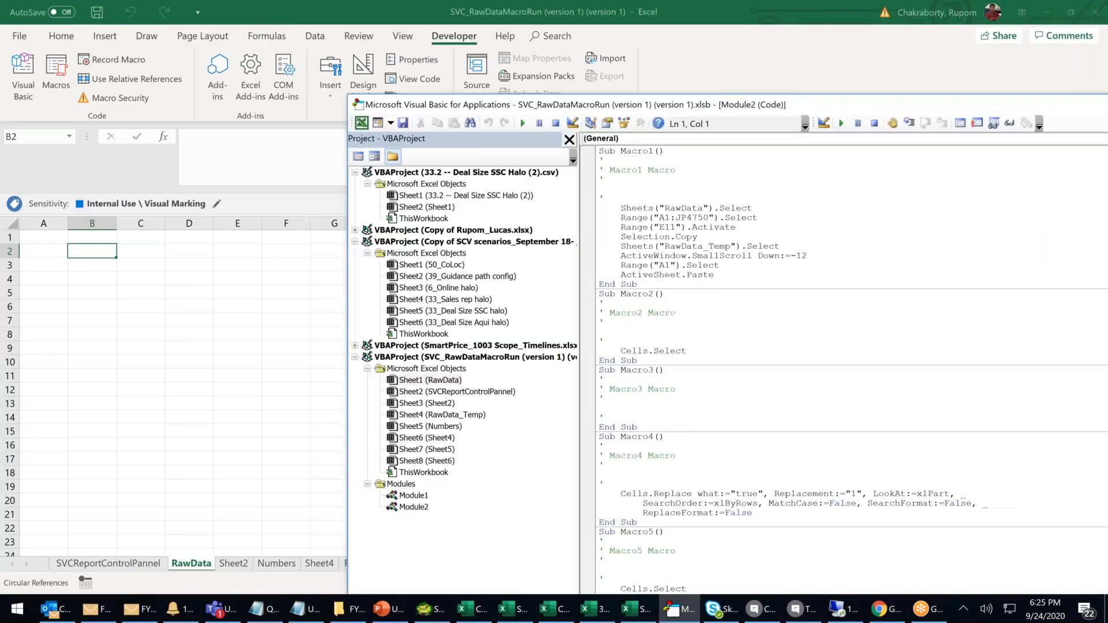
drag(755, 105, 289, 46)
double_click(288, 47)
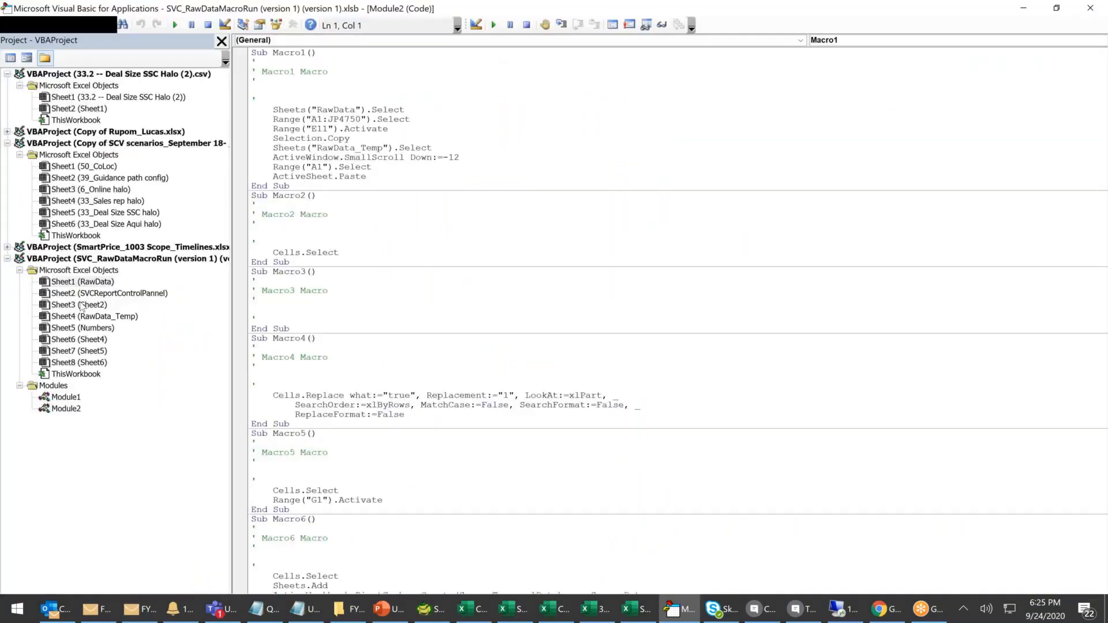
click(68, 398)
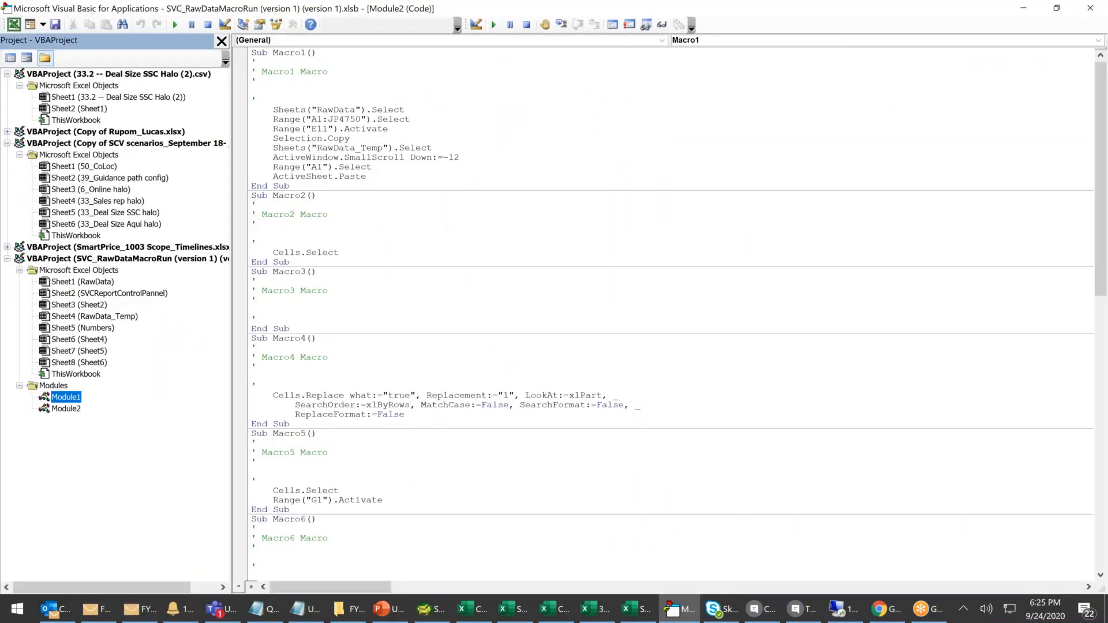
double_click(67, 397)
scroll(569, 260, down, 20)
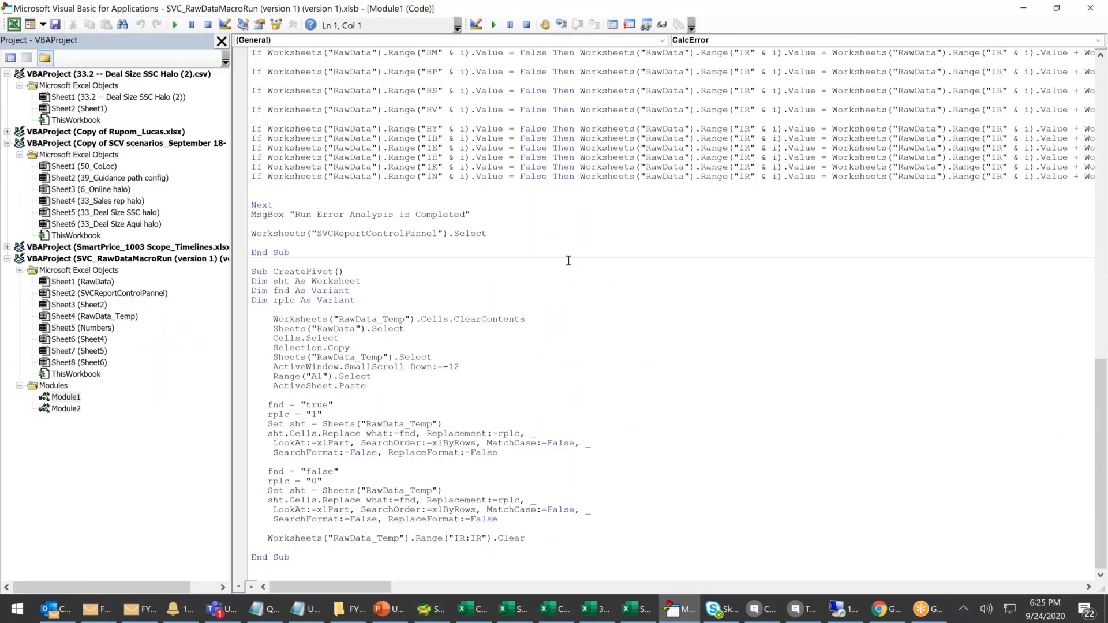
scroll(569, 261, up, 20)
Close the code editor and shrink the formula bar to a single line.
click(1024, 8)
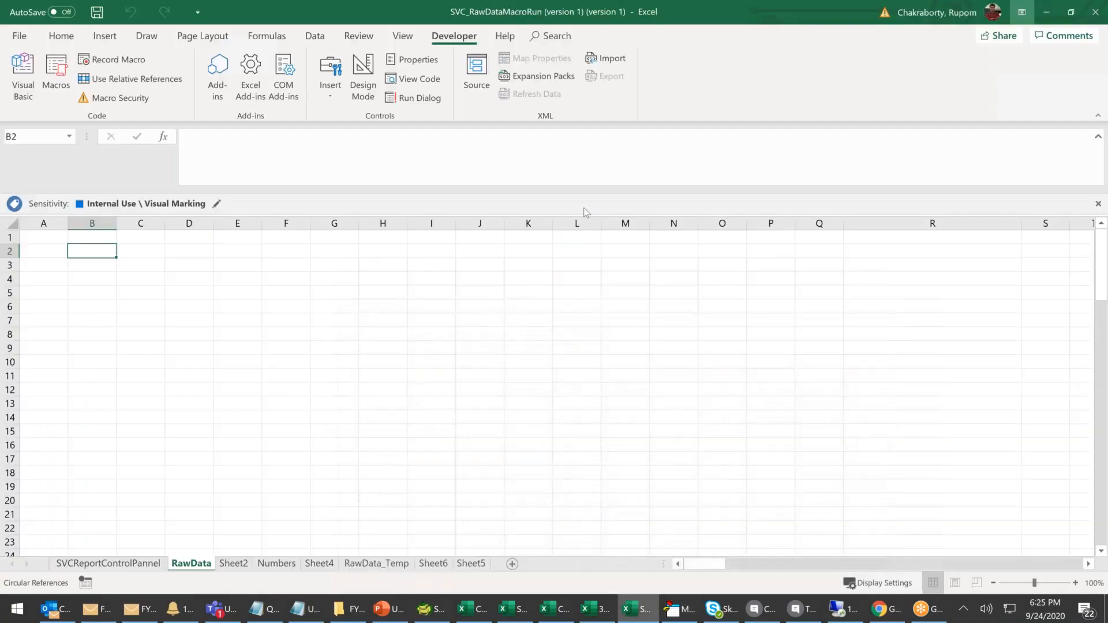
click(362, 288)
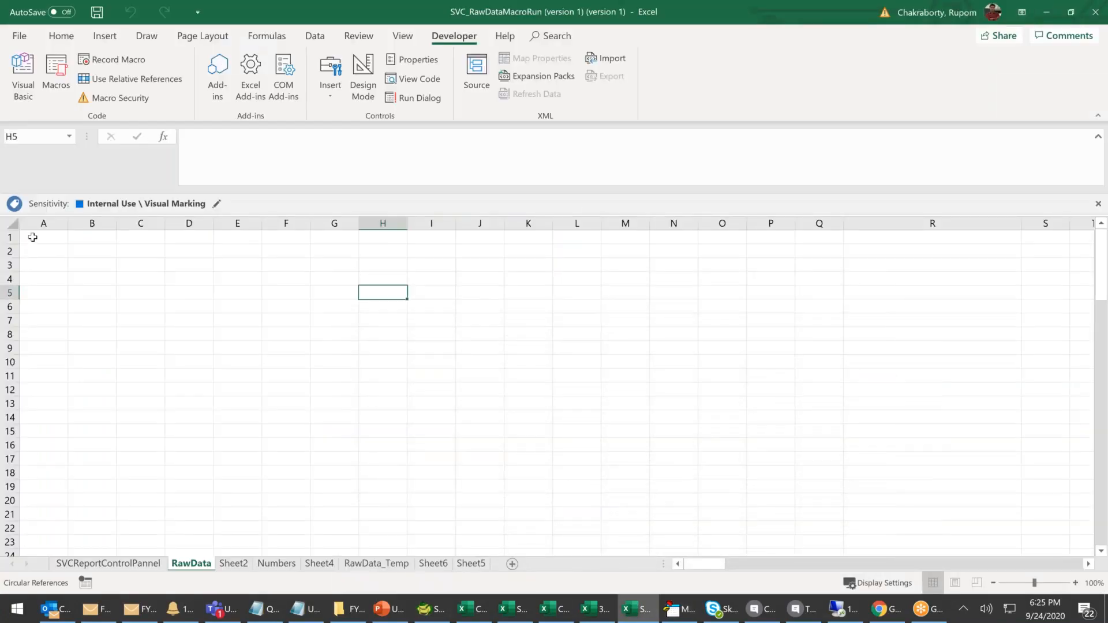
click(33, 238)
click(128, 251)
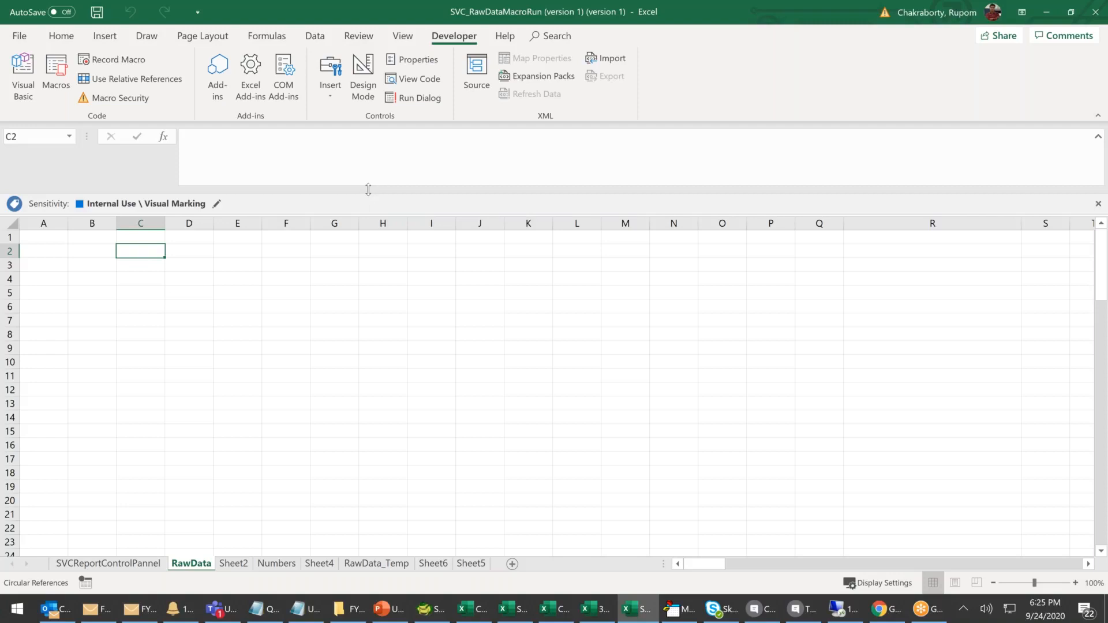
drag(370, 182, 370, 168)
Show the Formulas Function Library, briefly checking the Review ribbon.
click(267, 36)
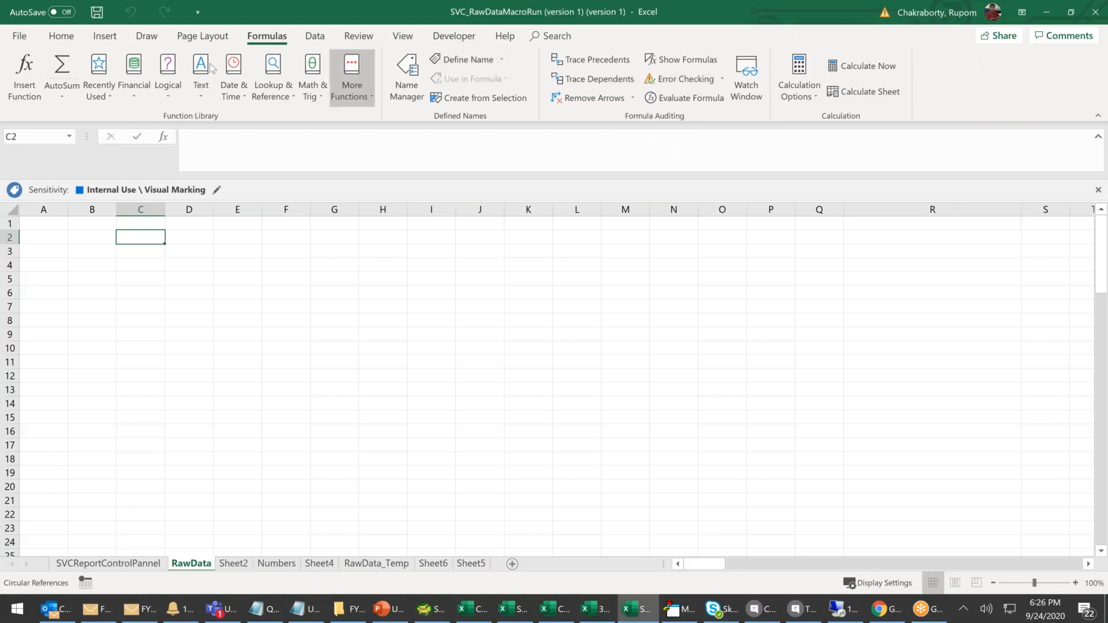
click(359, 36)
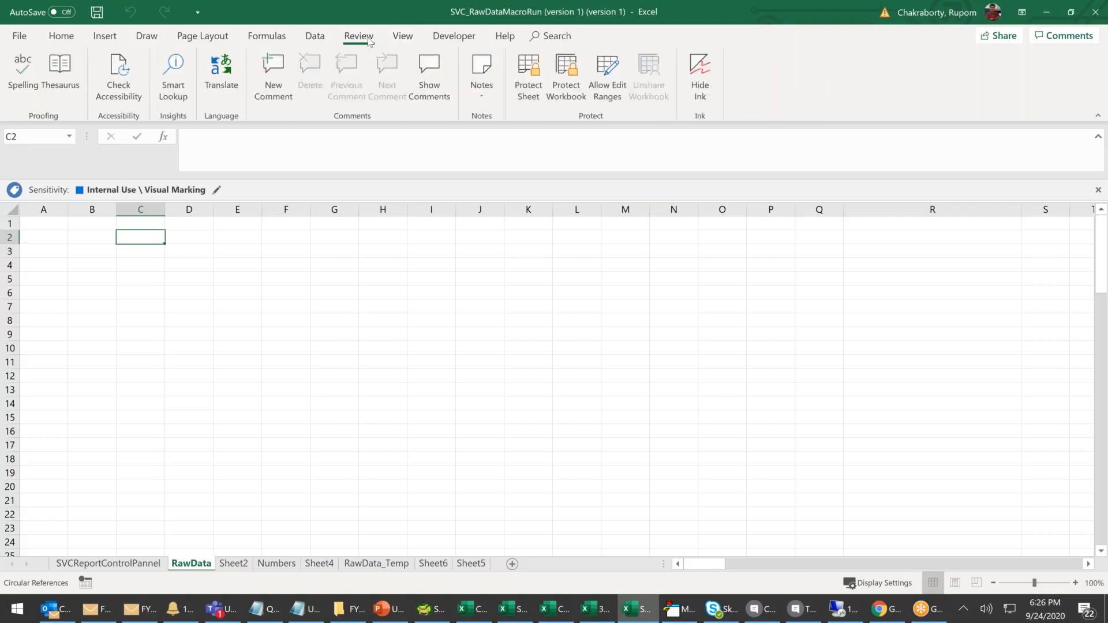
click(271, 41)
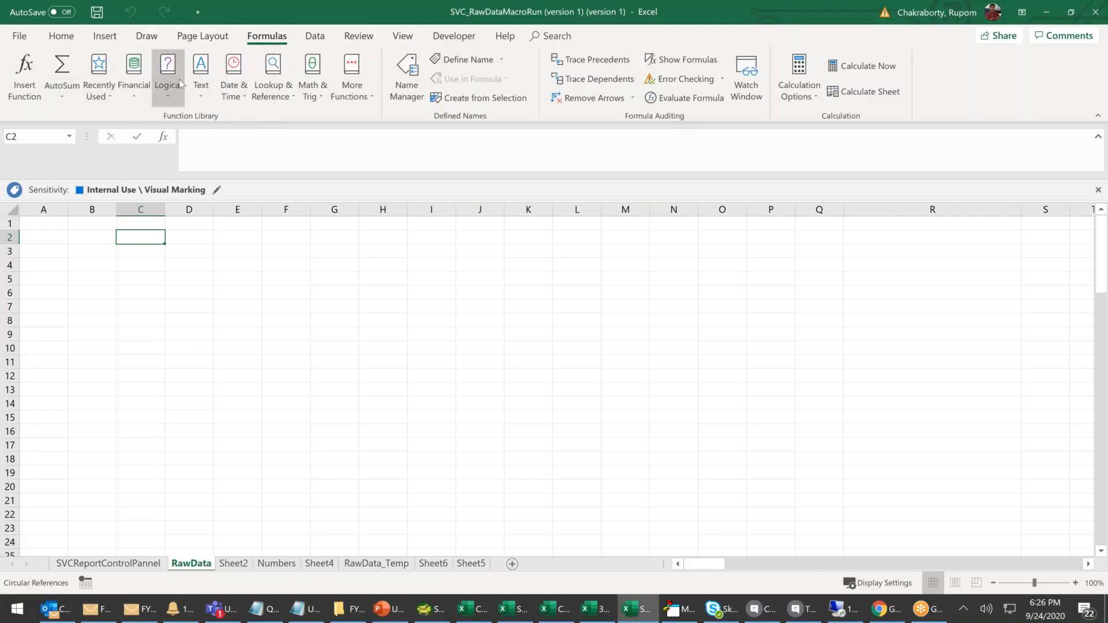